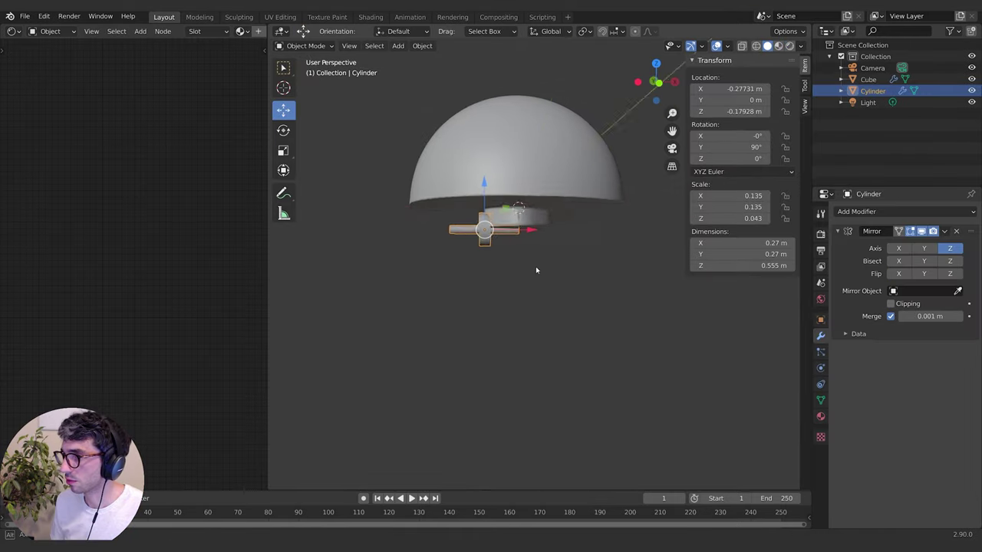
pyautogui.scroll(3, 536, 266)
pyautogui.moveTo(538, 268); pyautogui.dragTo(623, 280, button='middle')
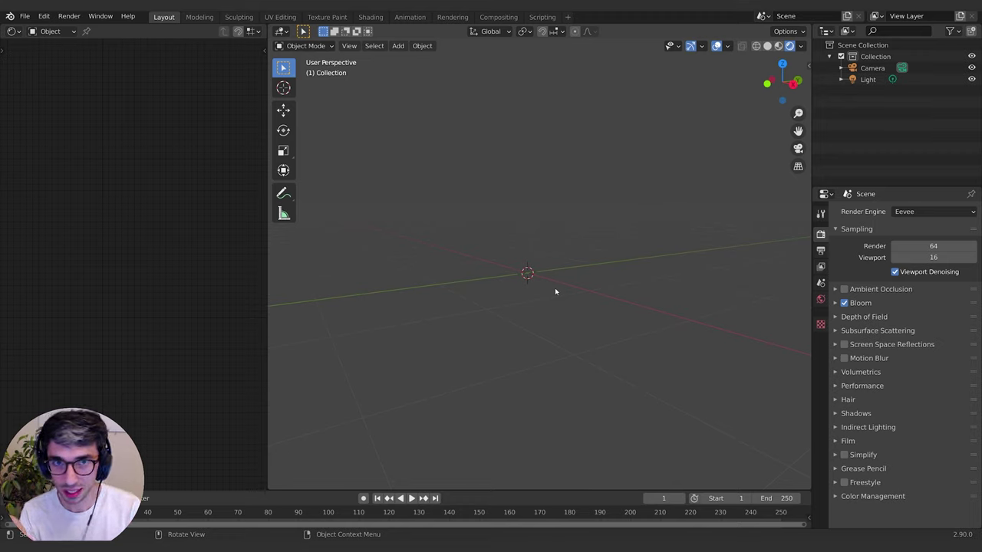
# Add a cube mesh at the centre of the empty scene
pyautogui.hotkey('shift', 'a')
pyautogui.click(589, 293)
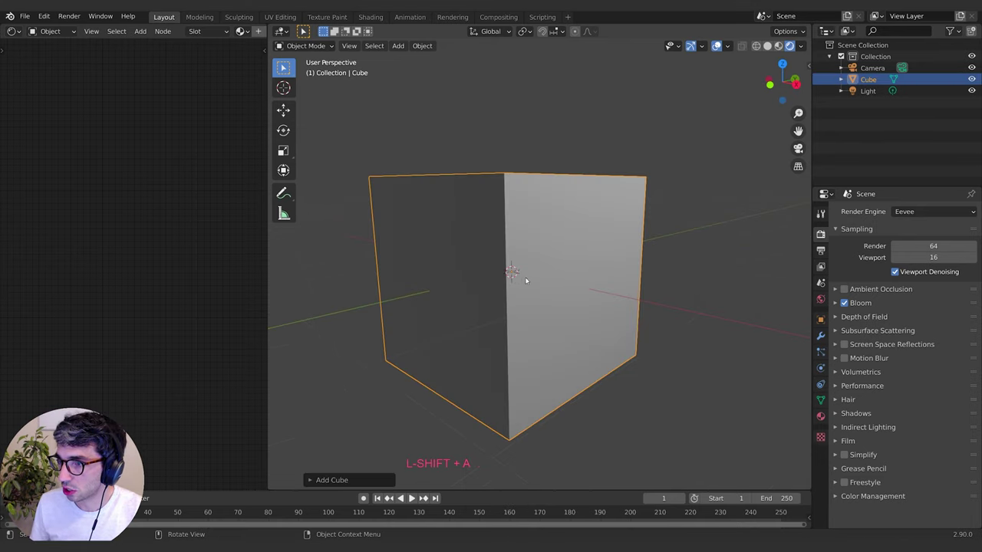
pyautogui.moveTo(589, 292)
pyautogui.mouseDown(button='middle')
pyautogui.moveTo(586, 320)
pyautogui.moveTo(579, 285)
pyautogui.moveTo(592, 279)
pyautogui.mouseUp(button='middle')
pyautogui.scroll(-3, 586, 320)
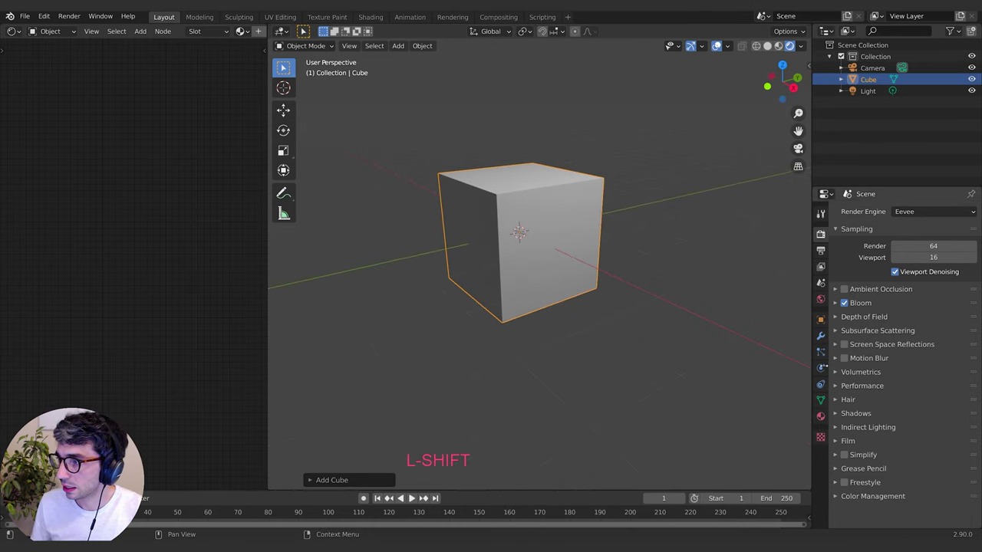
# Give the cube a Subdivision Surface modifier with viewport level 3 and apply it
pyautogui.click(820, 335)
pyautogui.click(910, 217)
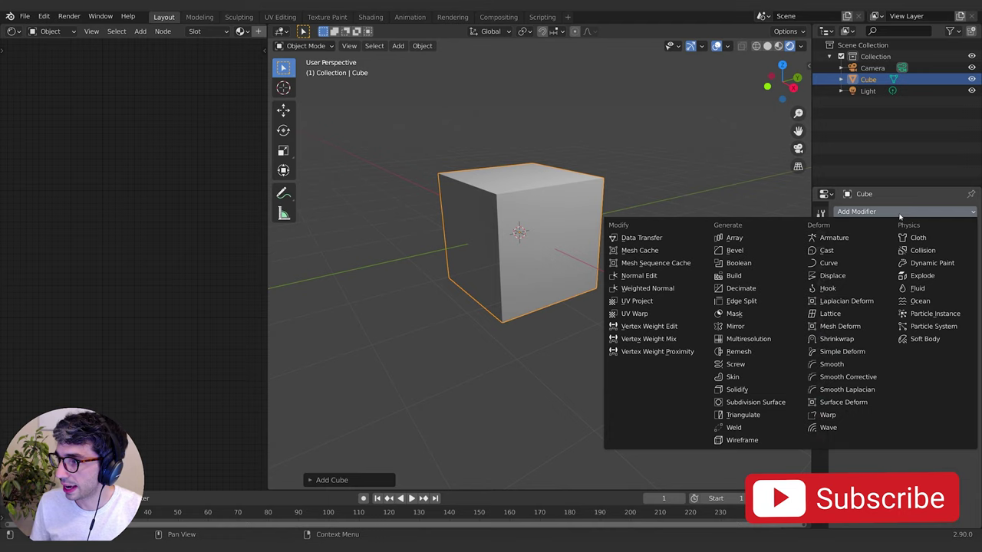
pyautogui.click(758, 402)
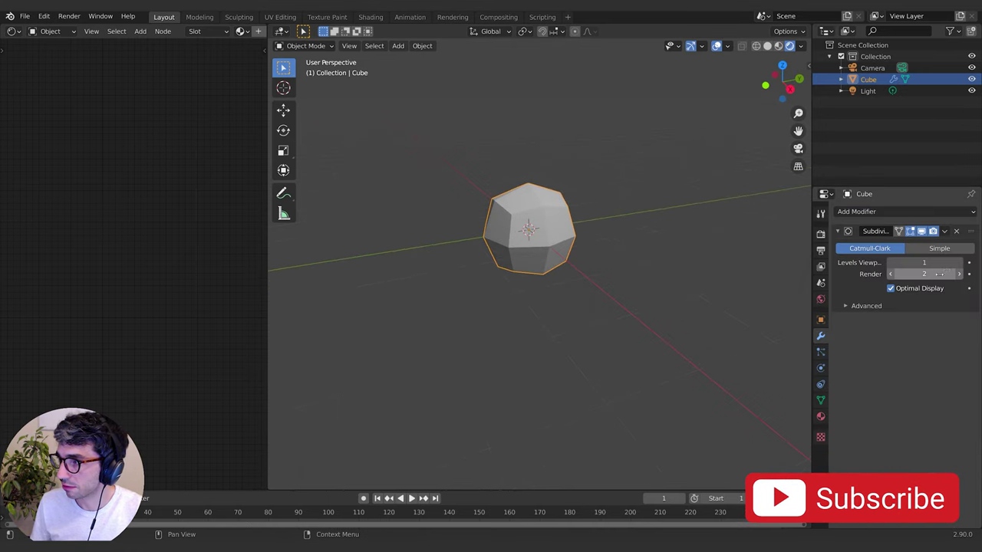
pyautogui.click(959, 262)
pyautogui.click(960, 262)
pyautogui.moveTo(675, 269); pyautogui.dragTo(601, 300, button='middle')
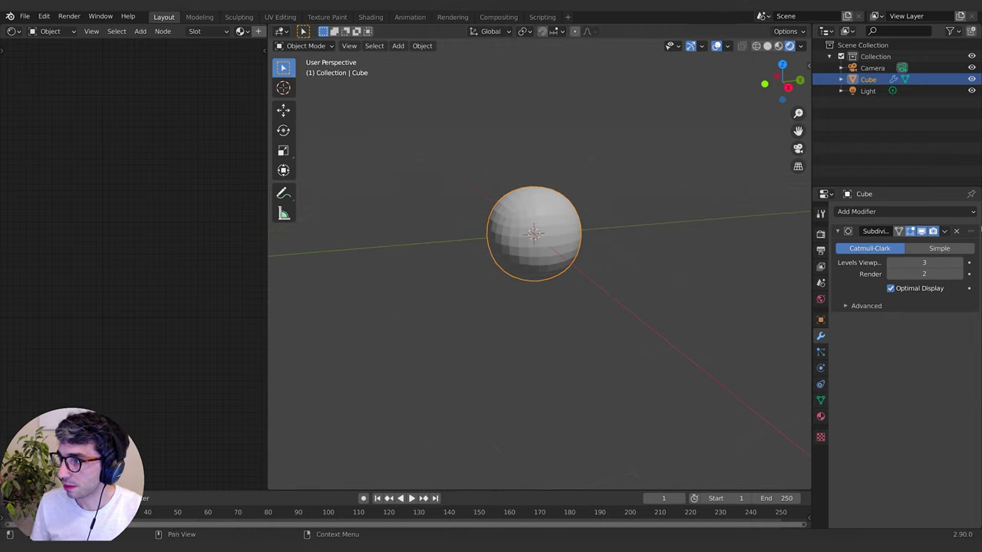
pyautogui.click(943, 232)
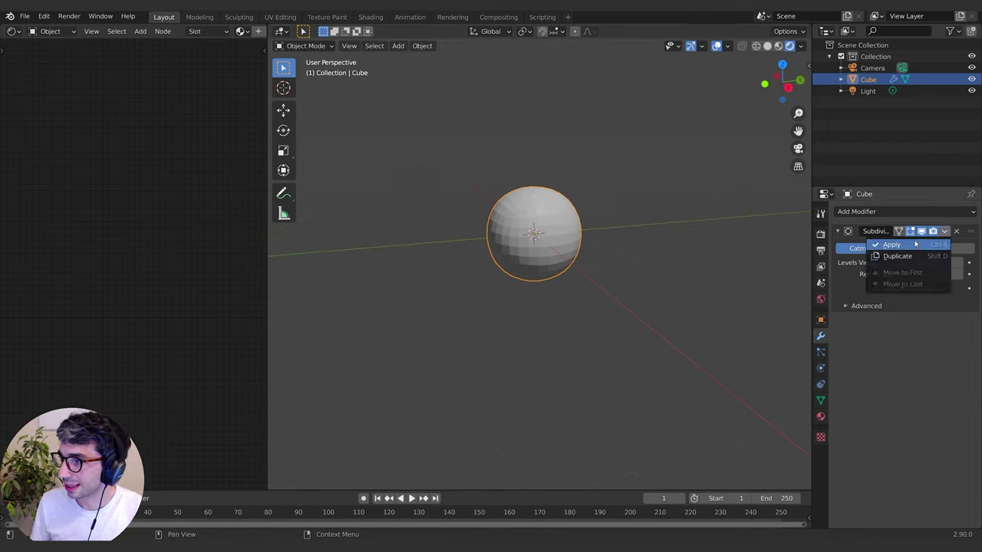
pyautogui.click(894, 245)
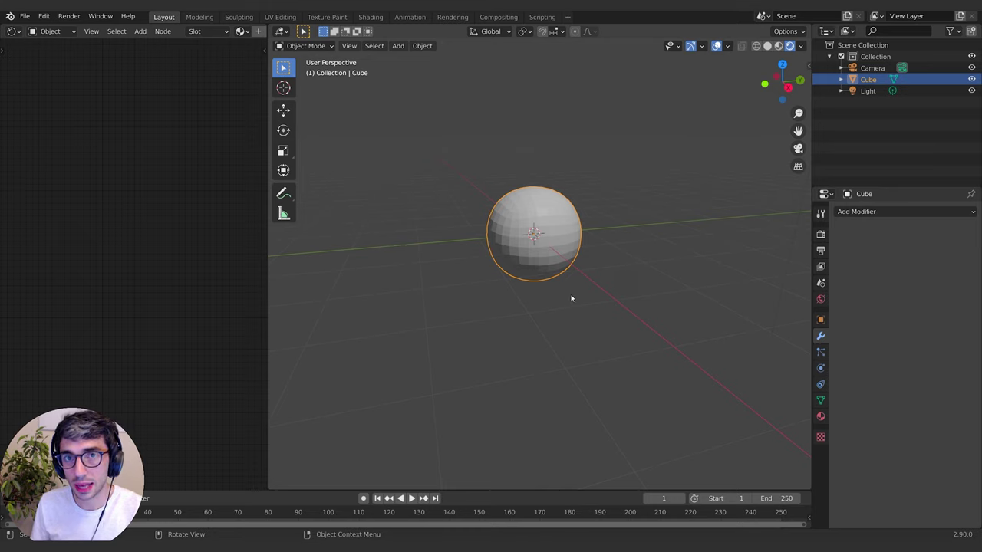
# Round the subdivided cube with the To Sphere transform on all its vertices in Edit Mode
pyautogui.press('Tab')
pyautogui.moveTo(571, 298)
pyautogui.mouseDown(button='middle')
pyautogui.moveTo(579, 191)
pyautogui.moveTo(601, 268)
pyautogui.moveTo(585, 234)
pyautogui.moveTo(657, 272)
pyautogui.mouseUp(button='middle')
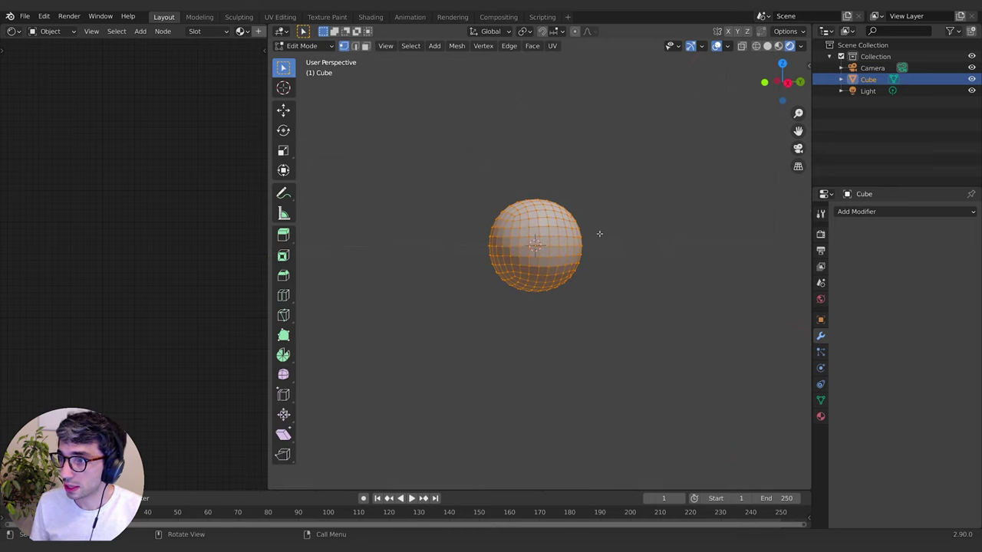
pyautogui.moveTo(600, 233); pyautogui.dragTo(570, 180, button='middle')
pyautogui.press('Tab')
pyautogui.press('Tab')
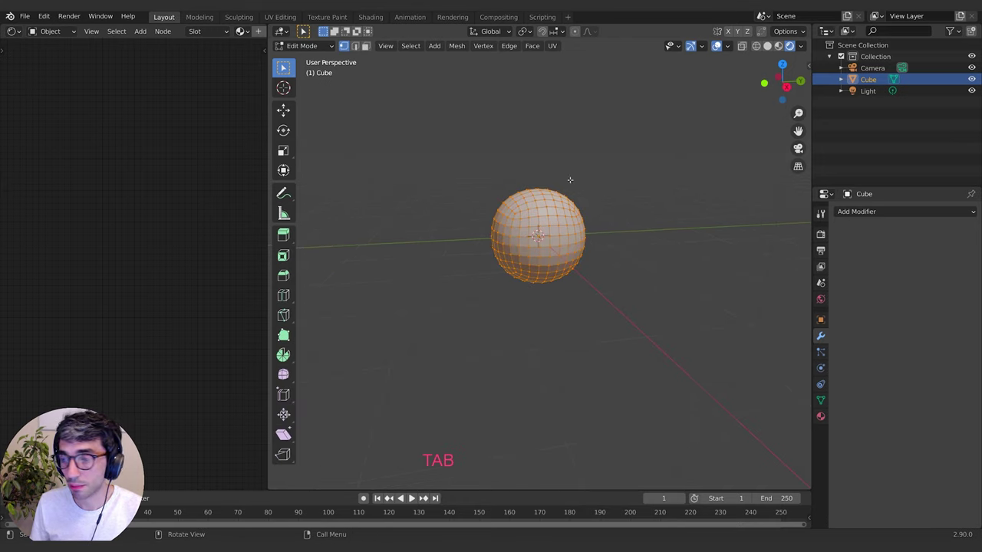
pyautogui.press('a')
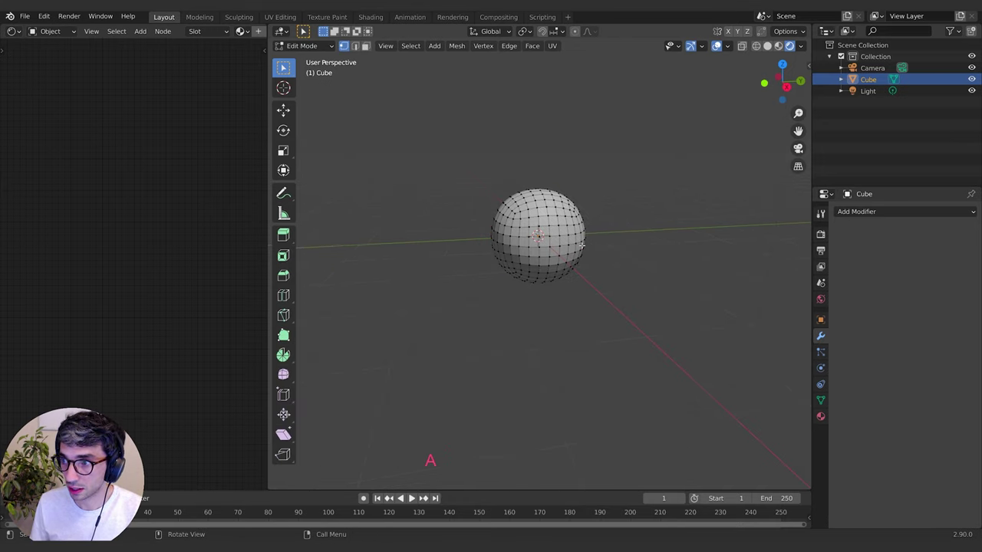
pyautogui.press('a')
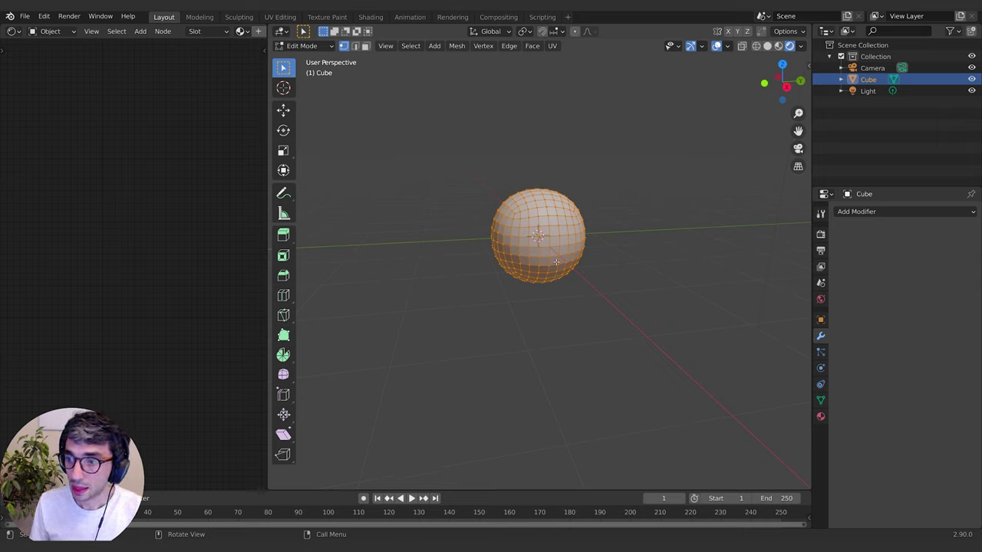
pyautogui.press('F3')
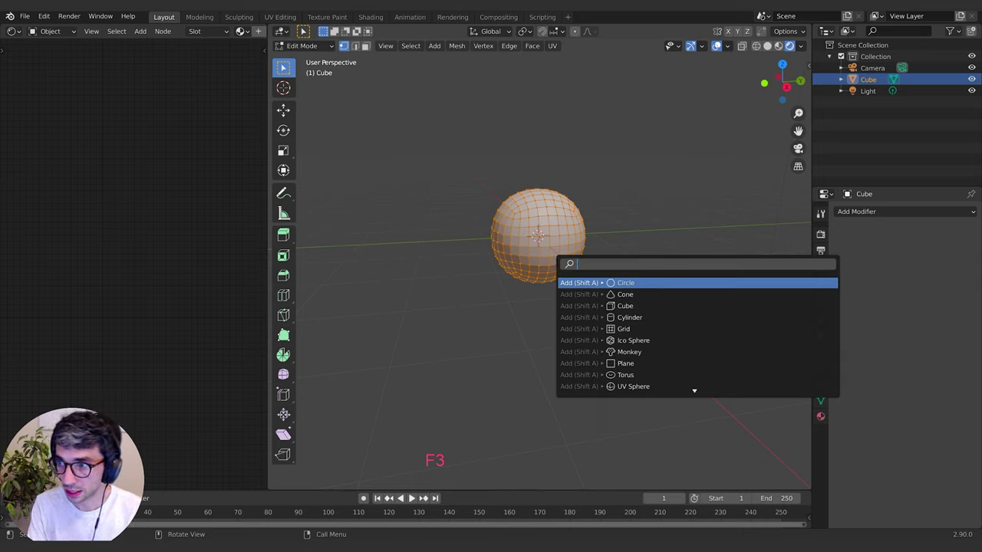
pyautogui.write('to sp')
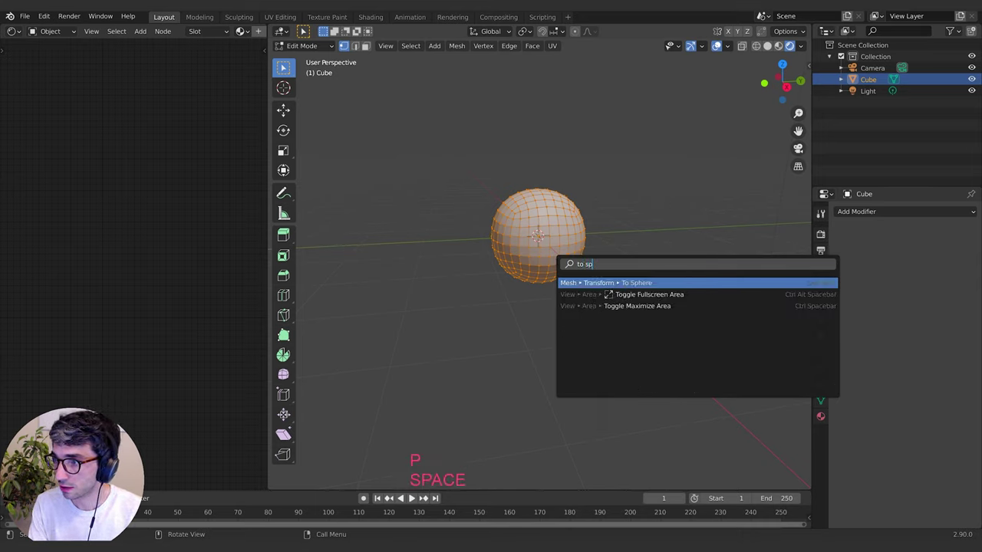
pyautogui.press('Return')
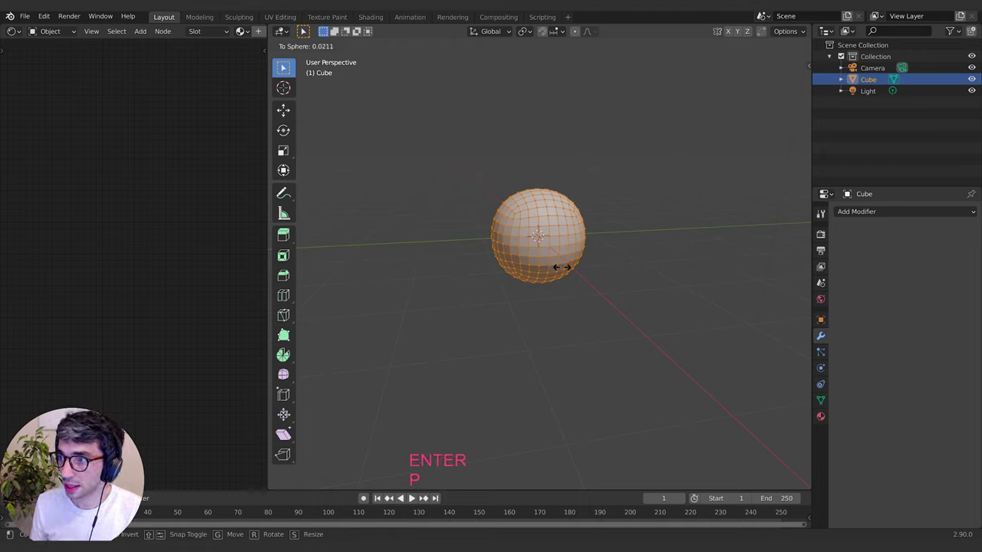
pyautogui.click(474, 327)
pyautogui.moveTo(498, 333); pyautogui.dragTo(583, 298, button='middle')
pyautogui.scroll(4, 585, 303)
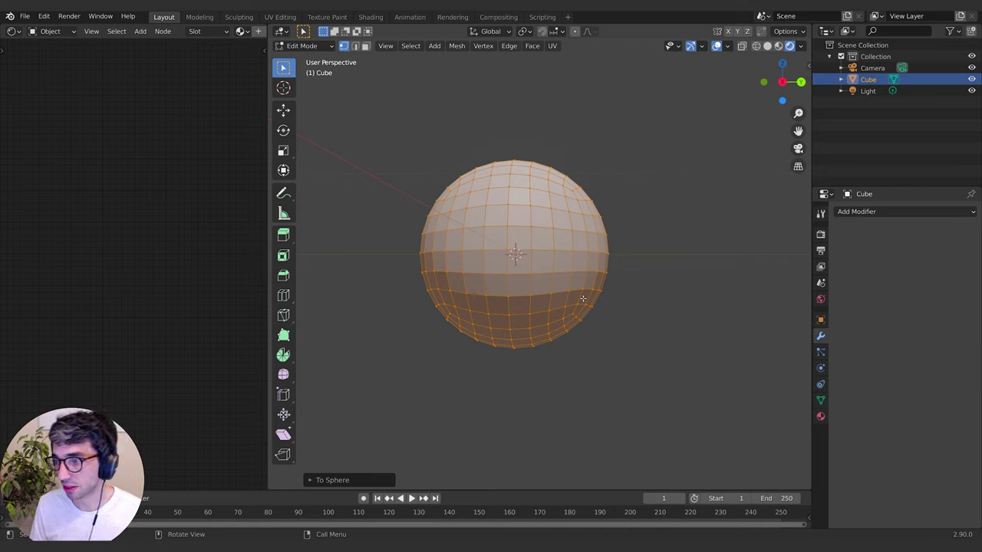
# Shade the rounded cube smooth in Object Mode
pyautogui.moveTo(583, 299); pyautogui.dragTo(515, 291, button='middle')
pyautogui.press('Tab')
pyautogui.rightClick(537, 288)
pyautogui.click(530, 286)
pyautogui.press('Tab')
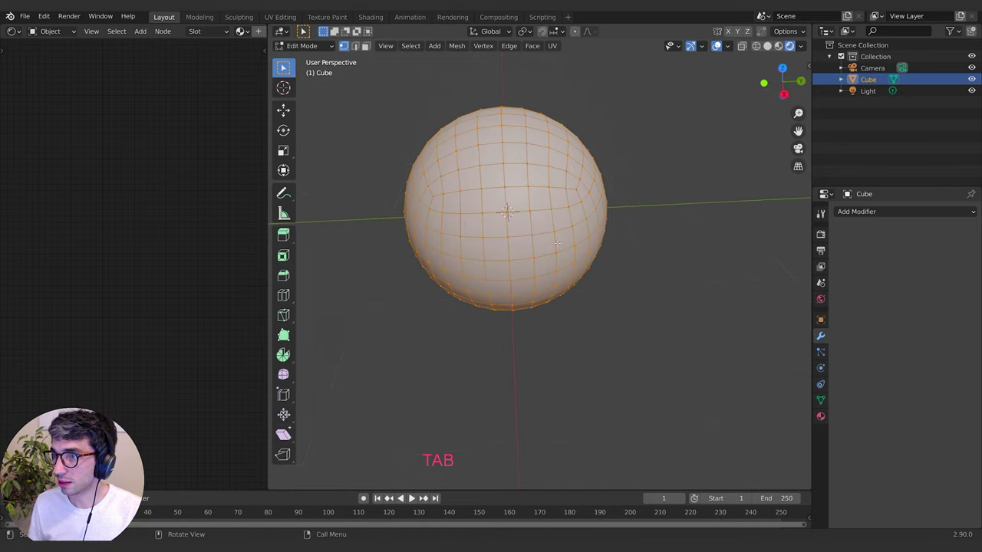
pyautogui.press('Tab')
# Add a UV sphere and move it along the Y axis so it sits beside the smooth-shaded sphere
pyautogui.moveTo(578, 225); pyautogui.dragTo(441, 261, button='middle')
pyautogui.hotkey('shift', 'a')
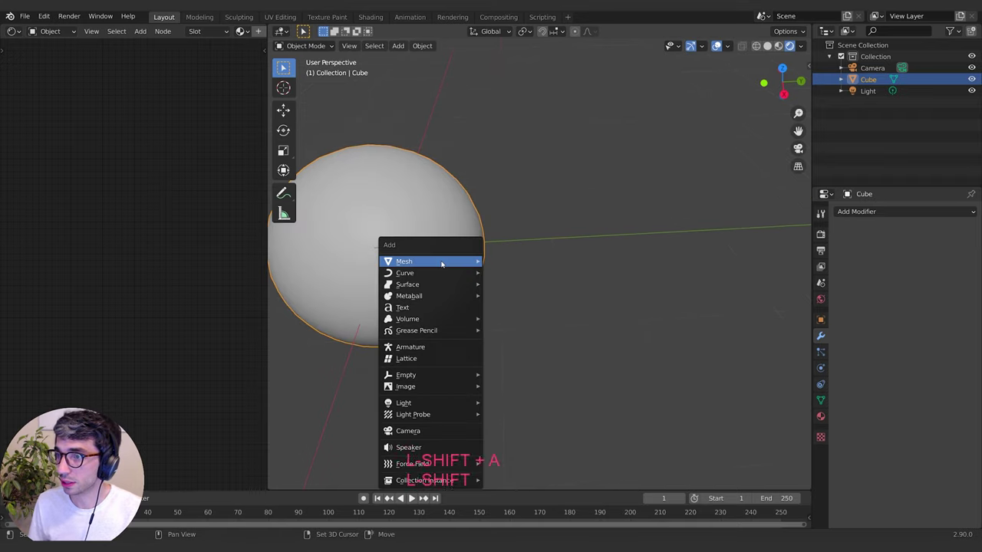
pyautogui.moveTo(464, 262)
pyautogui.click(515, 296)
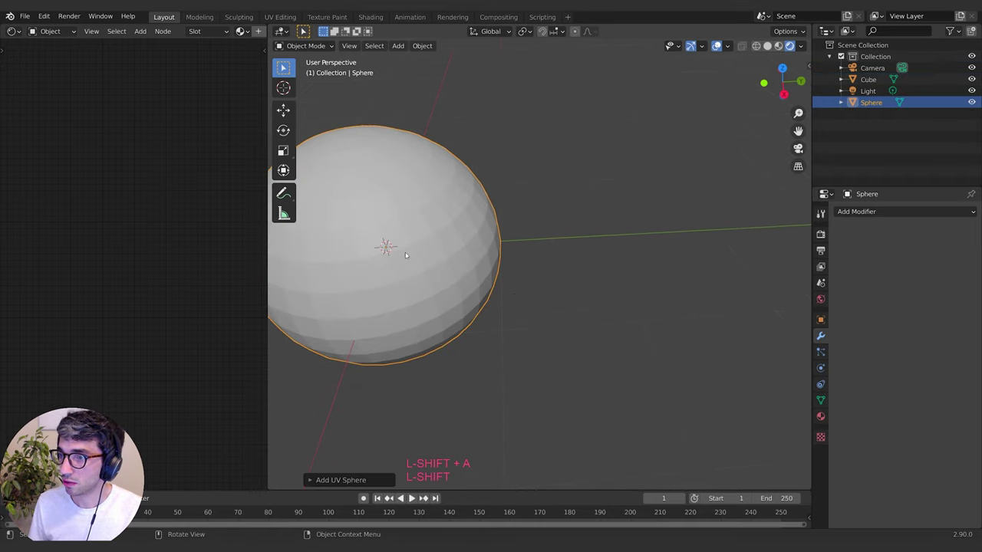
pyautogui.press('g')
pyautogui.press('y')
pyautogui.click(541, 260)
pyautogui.press('g')
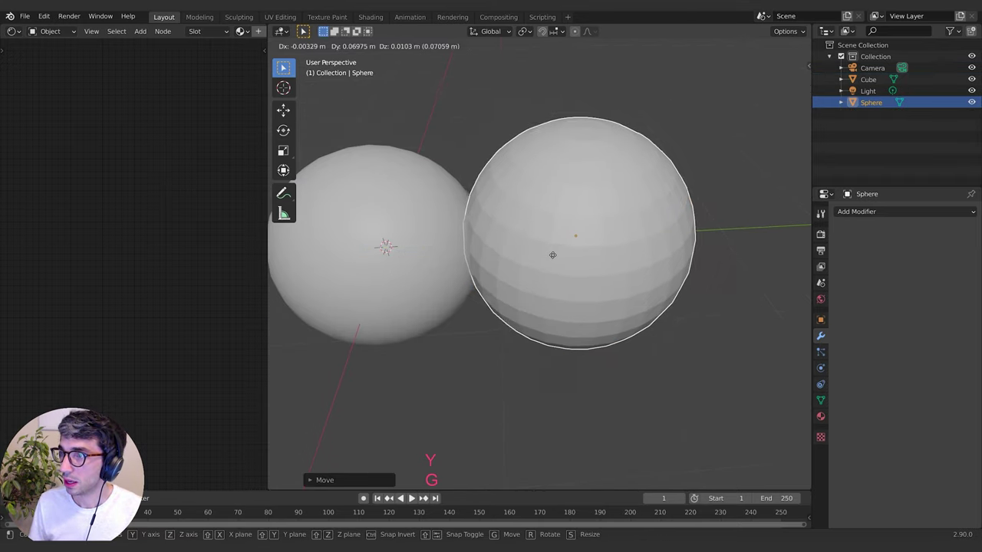
pyautogui.press('y')
pyautogui.press('Tab')
pyautogui.click(603, 260)
# Check the UV sphere's topology in Edit Mode and give it a Subdivision Surface modifier with viewport level 2
pyautogui.press('Tab')
pyautogui.moveTo(630, 207); pyautogui.dragTo(754, 173, button='middle')
pyautogui.scroll(-3, 722, 207)
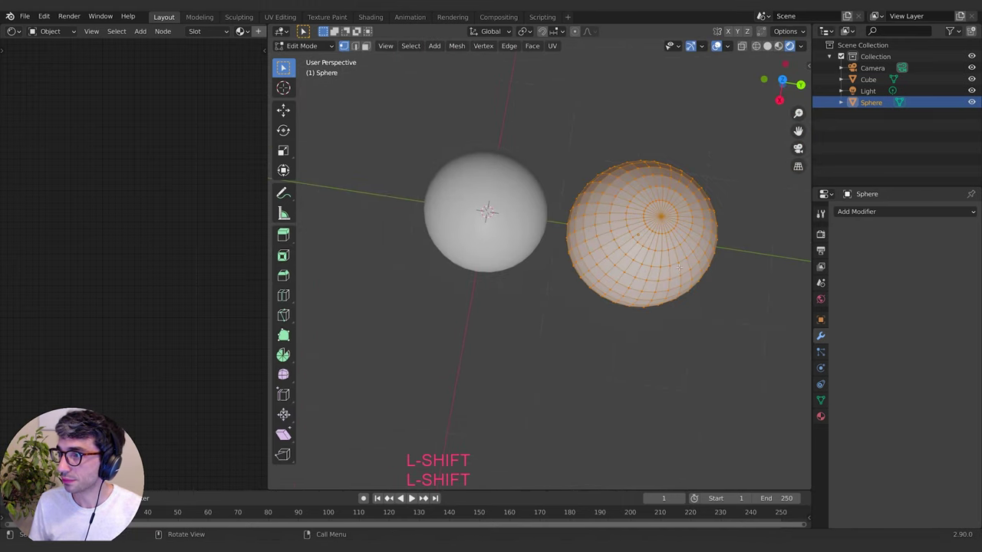
pyautogui.moveTo(659, 274); pyautogui.dragTo(658, 256, button='middle')
pyautogui.press('Tab')
pyautogui.click(861, 212)
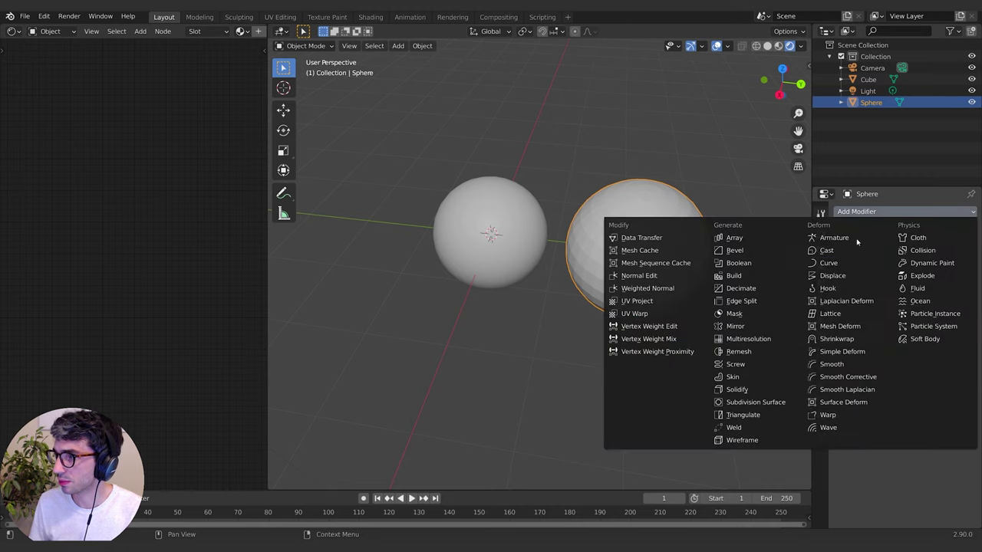
pyautogui.click(744, 402)
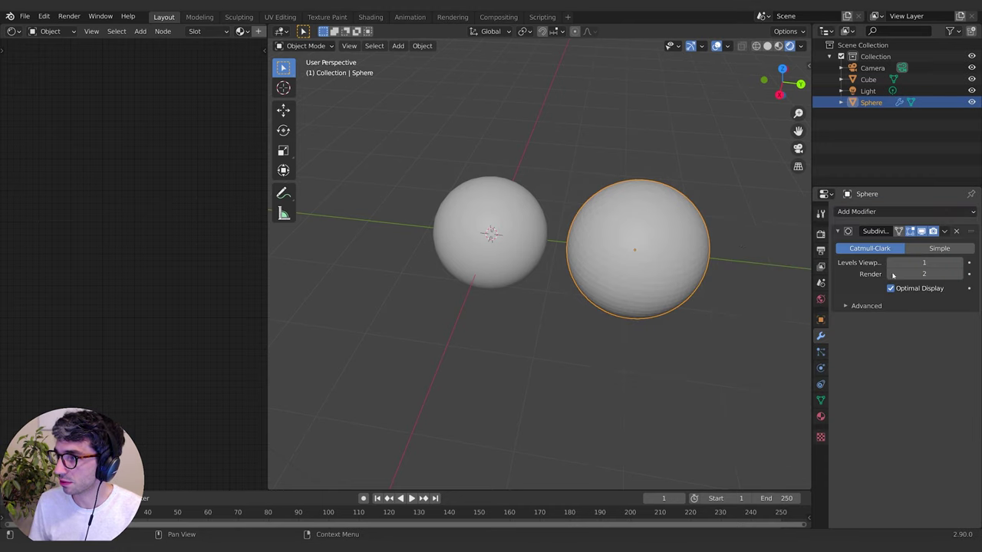
pyautogui.click(964, 263)
# Examine the surface shading around the pole of the subdivided UV sphere up close
pyautogui.scroll(5, 659, 245)
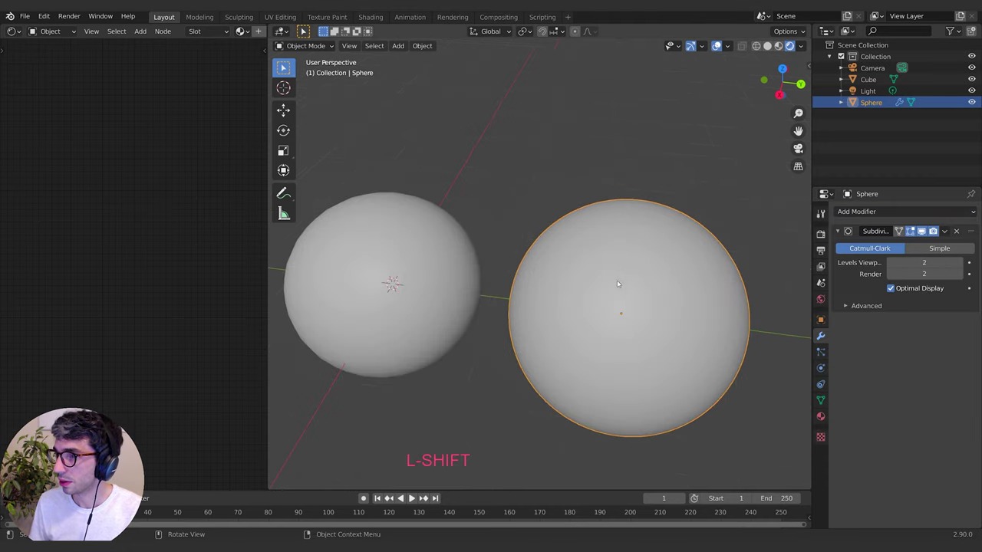
pyautogui.keyDown('shift'); pyautogui.moveTo(673, 280); pyautogui.dragTo(609, 289, button='middle'); pyautogui.keyUp('shift')
pyautogui.scroll(-1, 610, 290)
pyautogui.moveTo(637, 241); pyautogui.dragTo(621, 278, button='middle')
pyautogui.scroll(2, 620, 230)
pyautogui.scroll(-1, 562, 257)
pyautogui.moveTo(651, 230); pyautogui.dragTo(655, 218, button='middle')
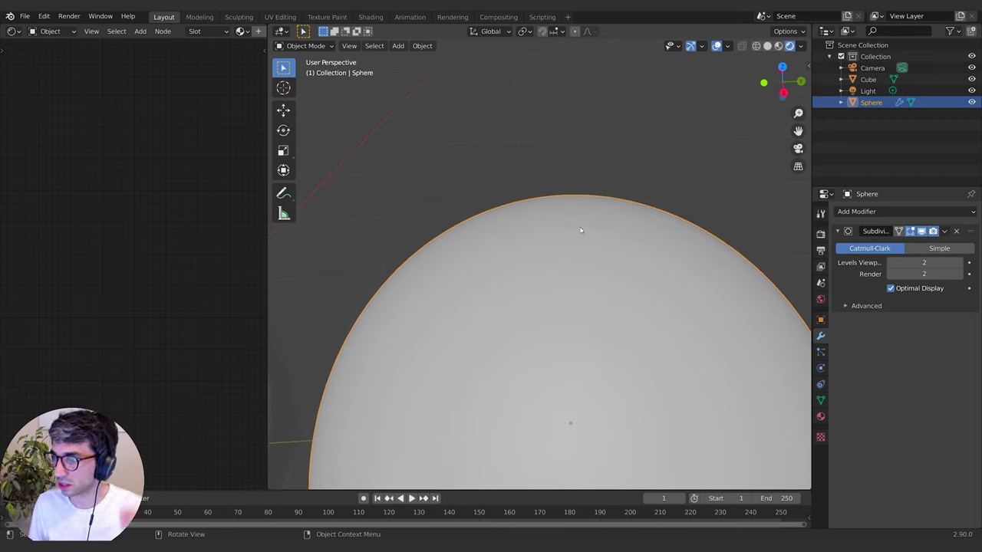
# Delete the UV sphere from the scene
pyautogui.scroll(-5, 587, 291)
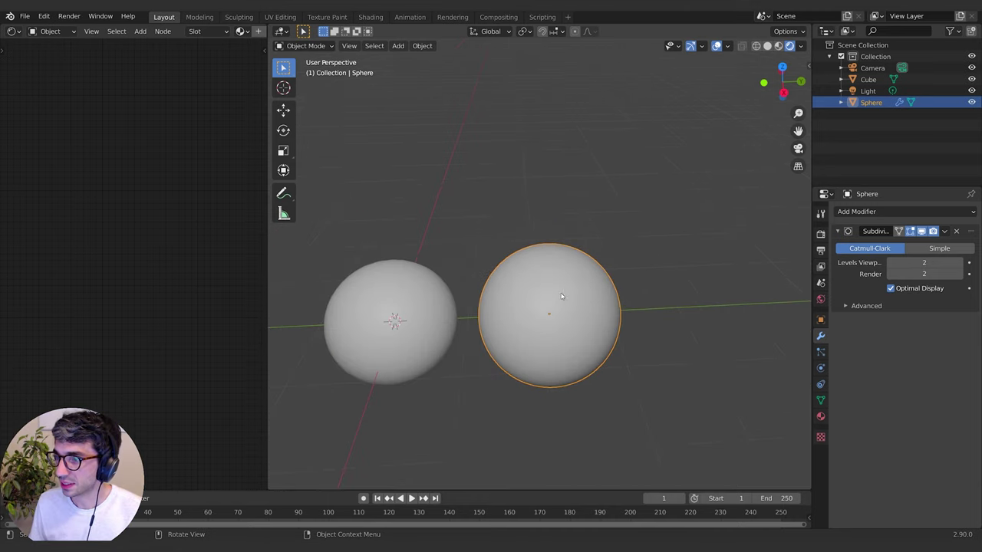
pyautogui.keyDown('shift'); pyautogui.moveTo(563, 294); pyautogui.dragTo(665, 237, button='middle'); pyautogui.keyUp('shift')
pyautogui.press('x')
pyautogui.click(587, 271)
# Select the remaining smooth sphere and enter Edit Mode on it
pyautogui.scroll(4, 644, 261)
pyautogui.click(636, 270)
pyautogui.press('Tab')
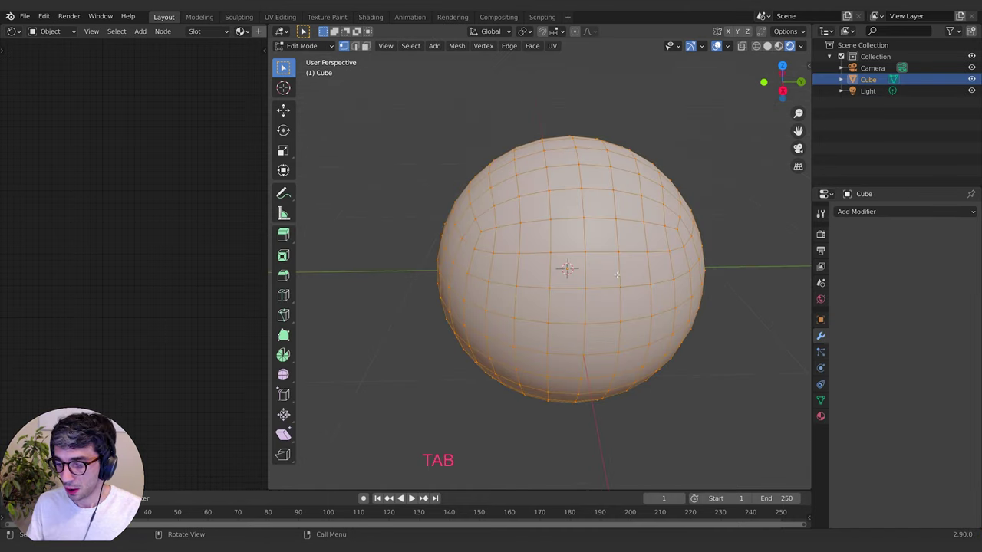
# Examine the sphere's mesh in the front, right and top orthographic views and from a free angle
pyautogui.press('KP_1')
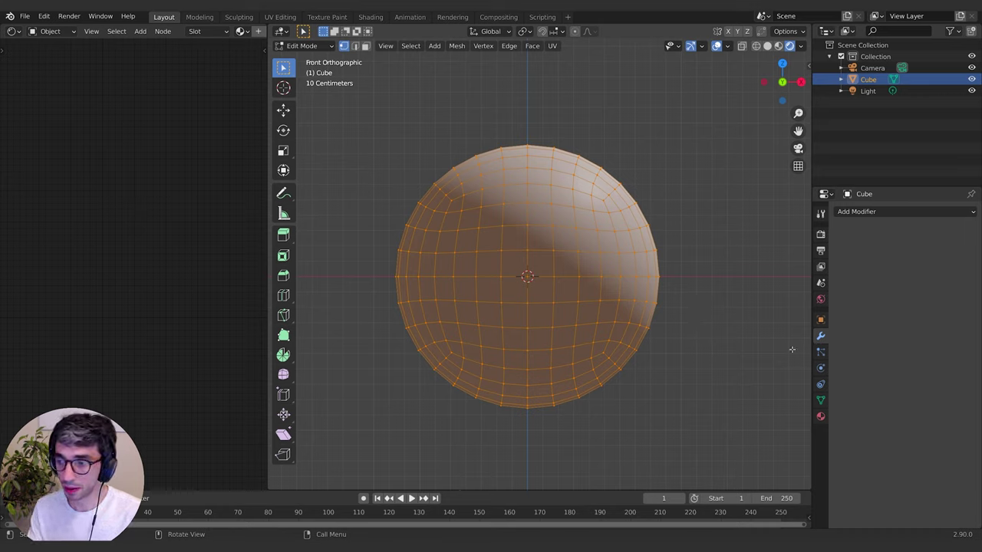
pyautogui.press('KP_3')
pyautogui.press('KP_1')
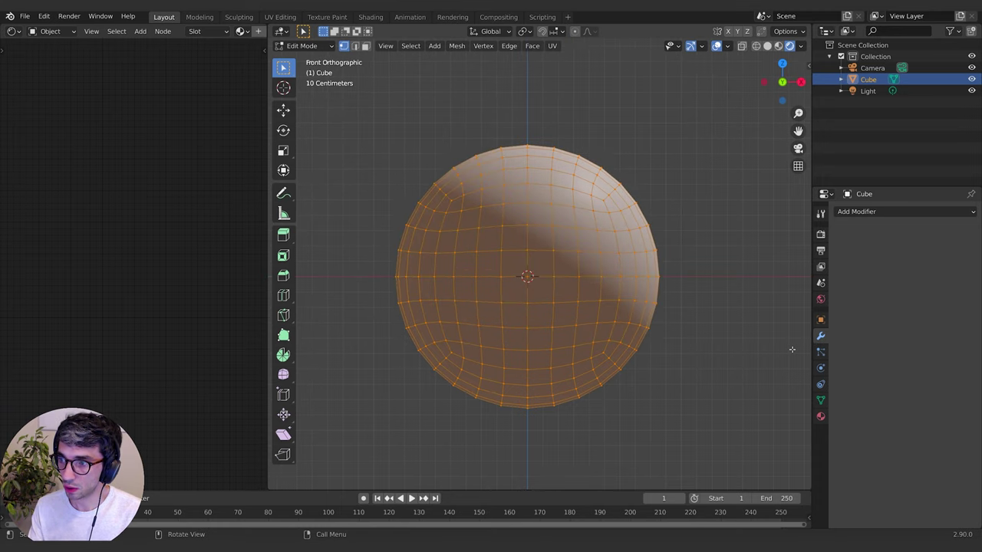
pyautogui.press('KP_7')
pyautogui.press('KP_3')
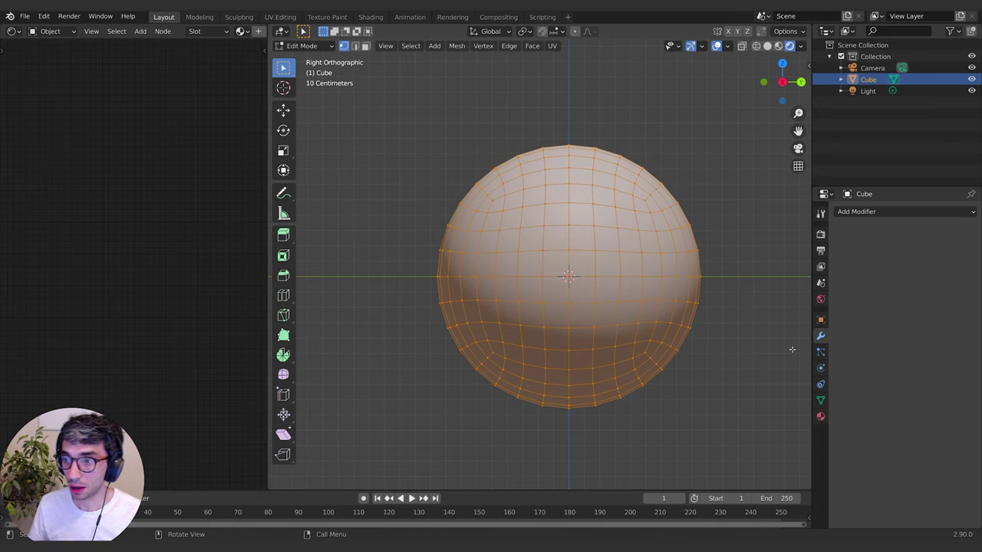
pyautogui.moveTo(760, 230); pyautogui.dragTo(695, 277, button='middle')
pyautogui.scroll(-4, 691, 277)
pyautogui.moveTo(559, 343); pyautogui.dragTo(600, 221, button='middle')
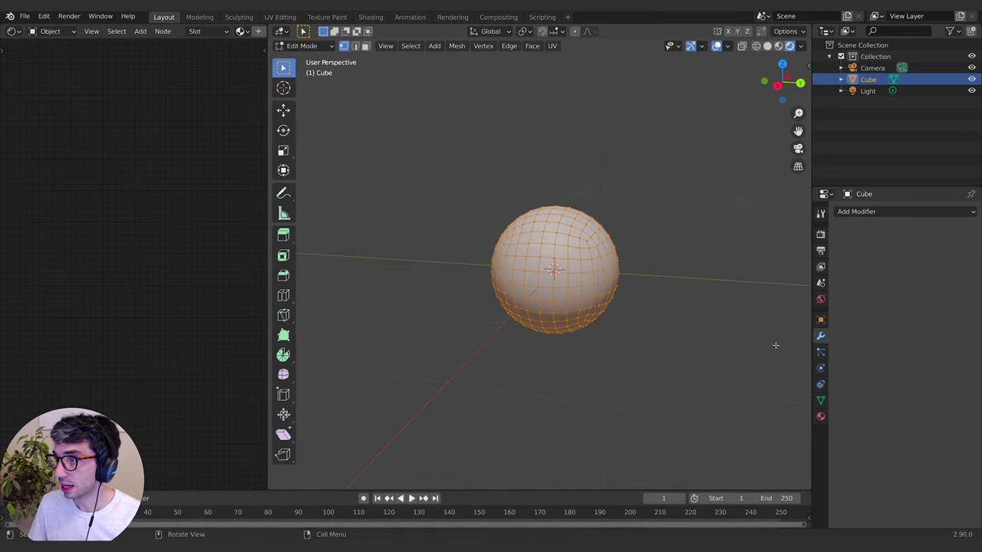
# In front view with X-Ray off, deselect everything and box-select a small patch of vertices just below the sphere's centre
pyautogui.press('KP_1')
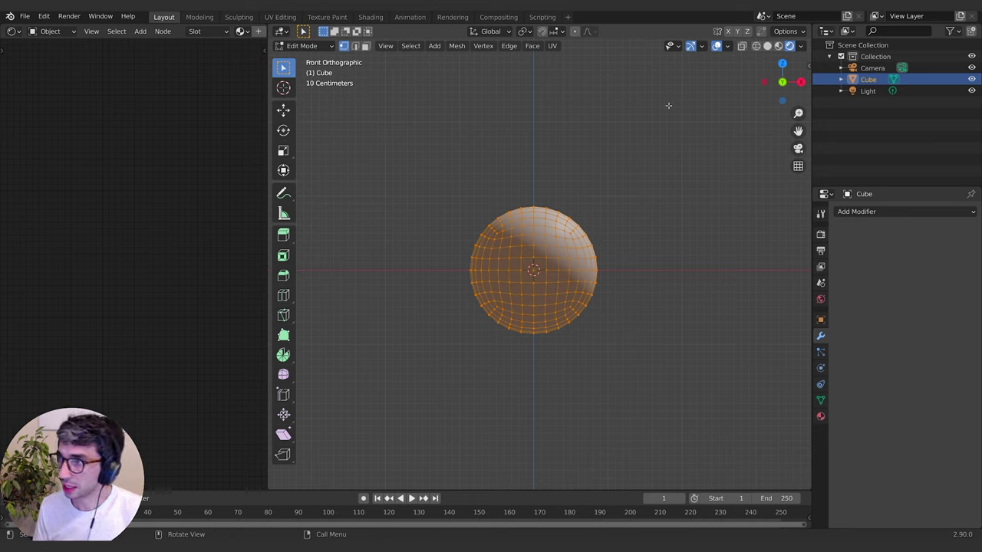
pyautogui.click(742, 46)
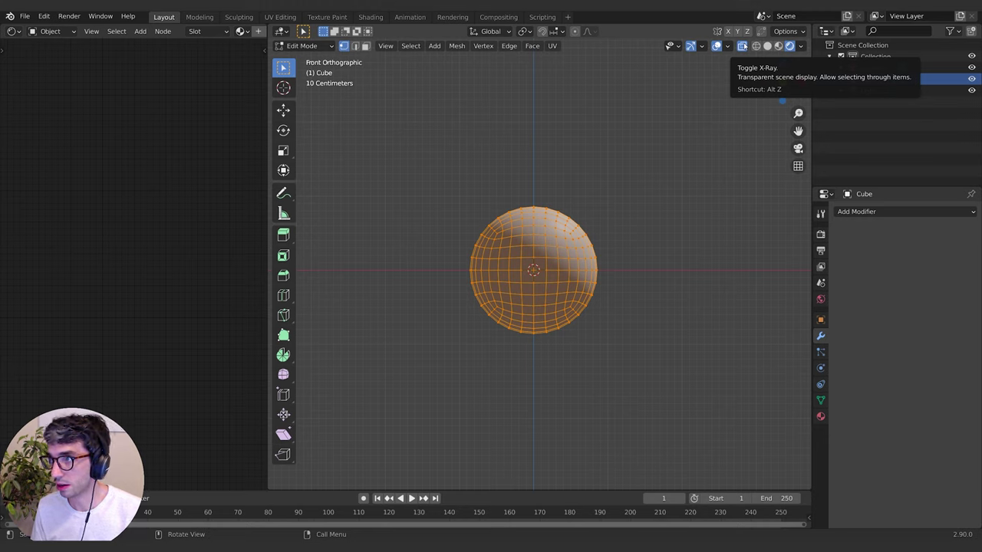
pyautogui.click(744, 47)
pyautogui.click(670, 220)
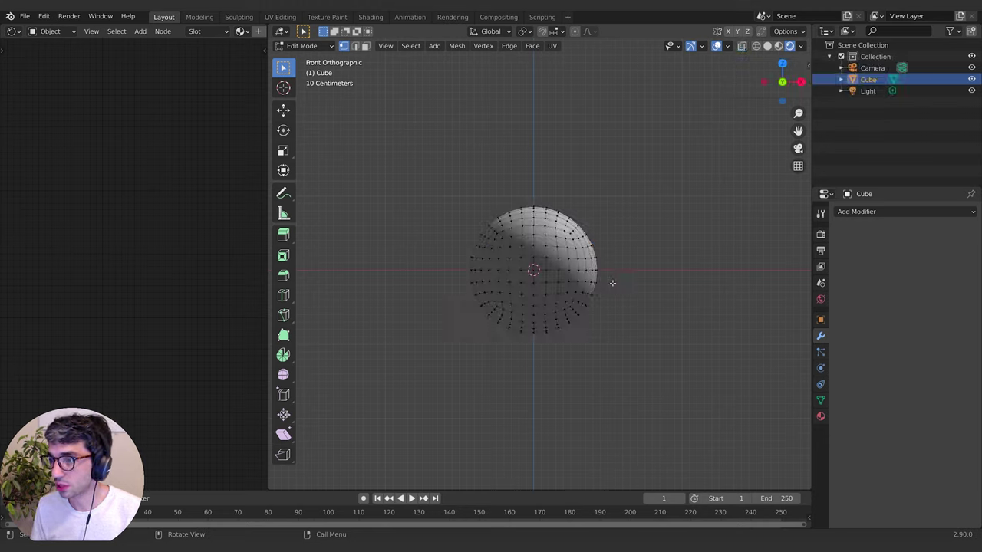
pyautogui.press('b')
pyautogui.moveTo(501, 272); pyautogui.dragTo(562, 308)
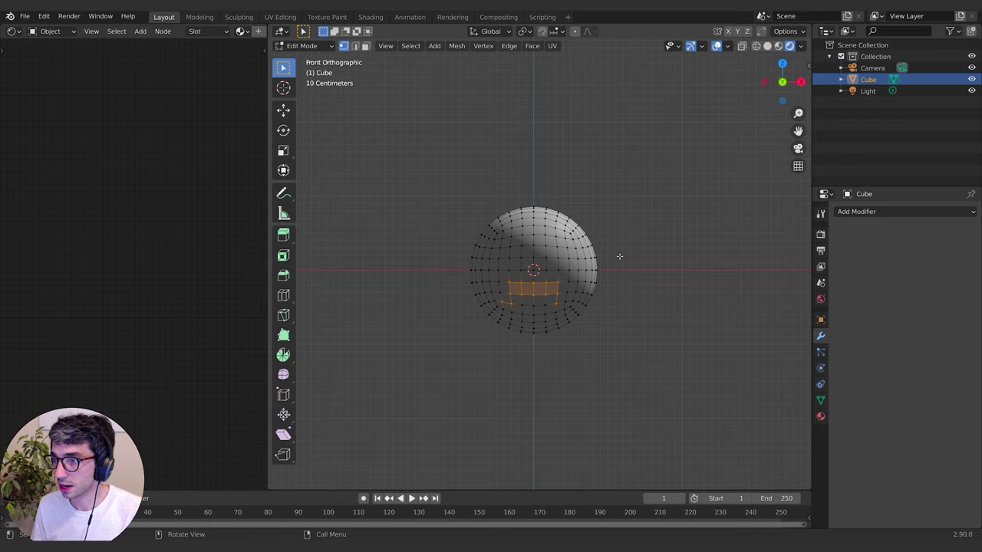
# In front view with X-Ray on, box-select every vertex below the sphere's equator and delete those vertices
pyautogui.moveTo(777, 154); pyautogui.dragTo(561, 325, button='middle')
pyautogui.press('KP_1')
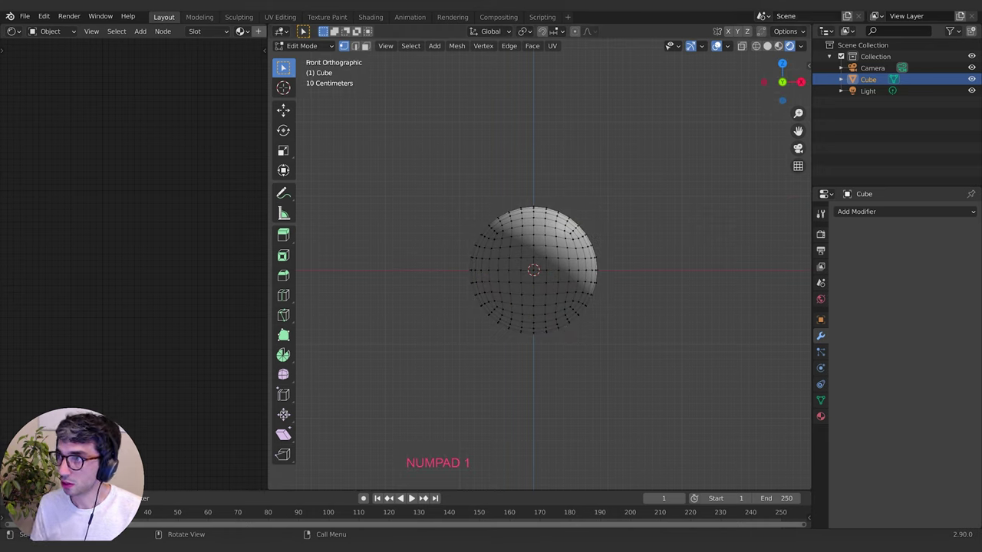
pyautogui.click(741, 45)
pyautogui.press('b')
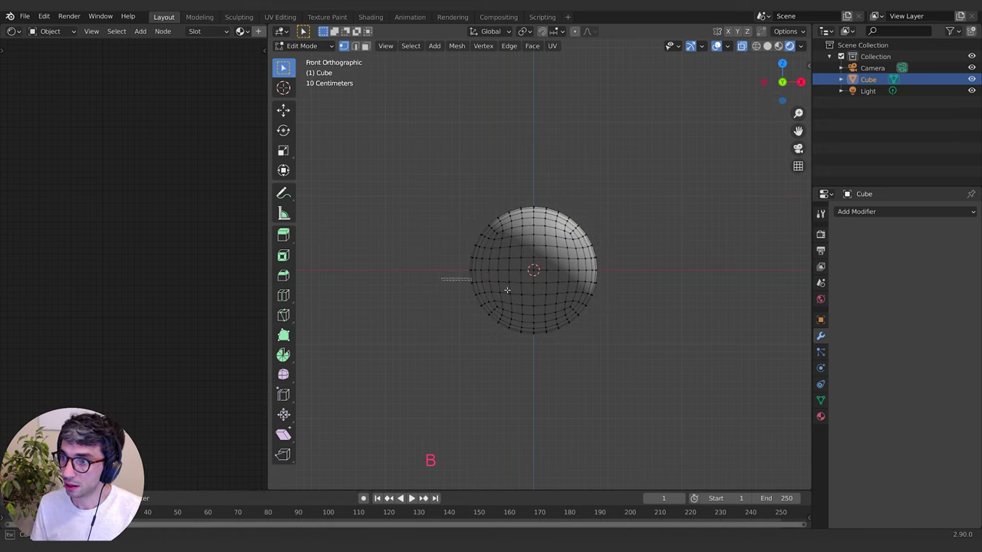
pyautogui.moveTo(440, 278); pyautogui.dragTo(679, 354)
pyautogui.moveTo(705, 334); pyautogui.dragTo(570, 350, button='middle')
pyautogui.press('KP_1')
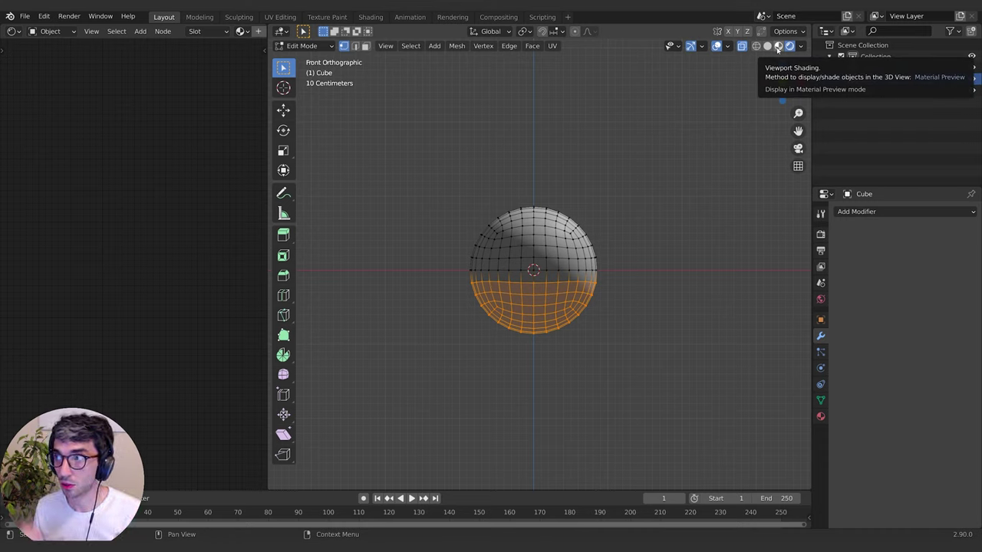
pyautogui.press('x')
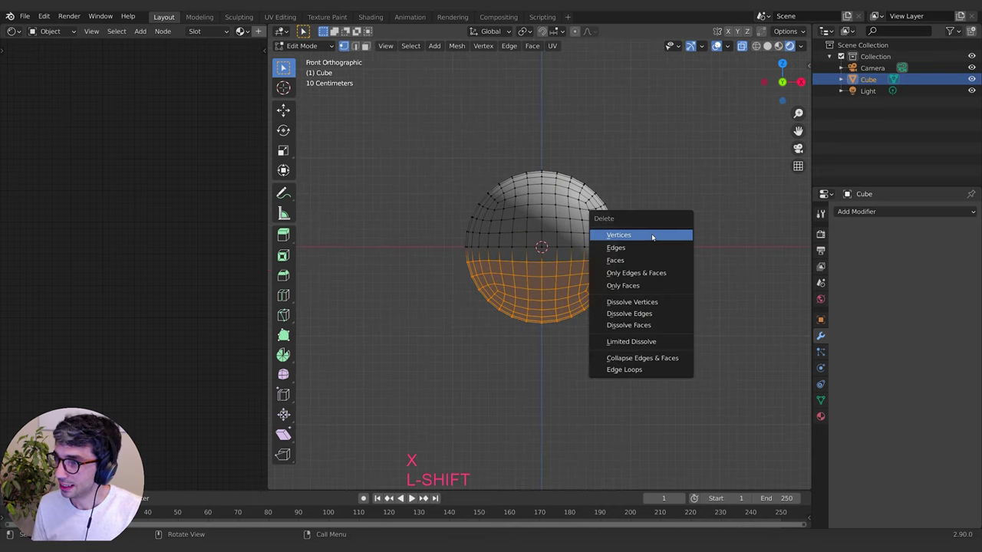
pyautogui.click(652, 237)
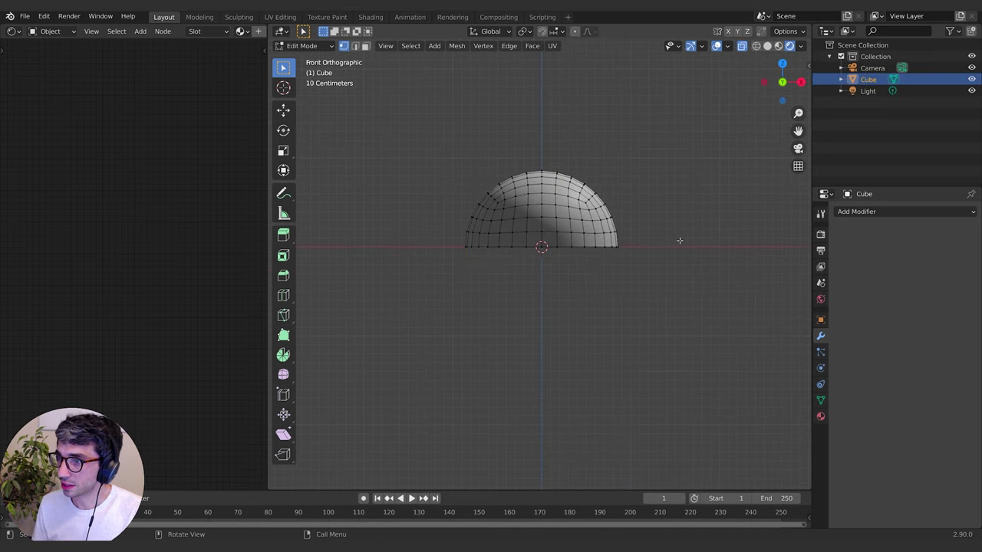
# In edge select mode, select the edge loop around the dome's open bottom and close it with Grid Fill
pyautogui.press('Tab')
pyautogui.moveTo(679, 239); pyautogui.dragTo(518, 300, button='middle')
pyautogui.press('Tab')
pyautogui.moveTo(603, 266); pyautogui.dragTo(583, 208, button='middle')
pyautogui.scroll(3, 537, 192)
pyautogui.keyDown('alt'); pyautogui.click(478, 177); pyautogui.keyUp('alt')
pyautogui.moveTo(478, 176); pyautogui.dragTo(513, 149, button='middle')
pyautogui.click(356, 47)
pyautogui.keyDown('alt'); pyautogui.click(514, 149); pyautogui.keyUp('alt')
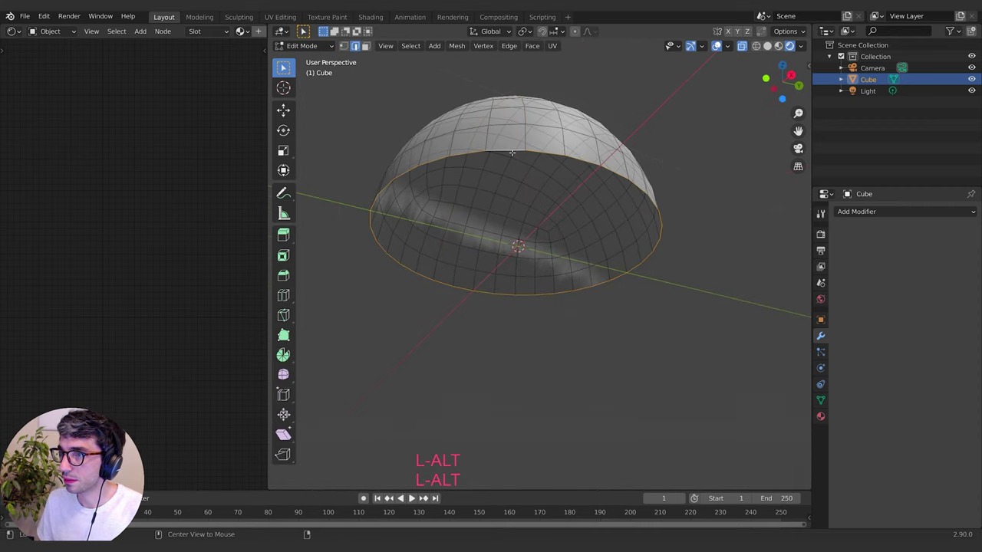
pyautogui.moveTo(585, 154); pyautogui.dragTo(557, 215, button='middle')
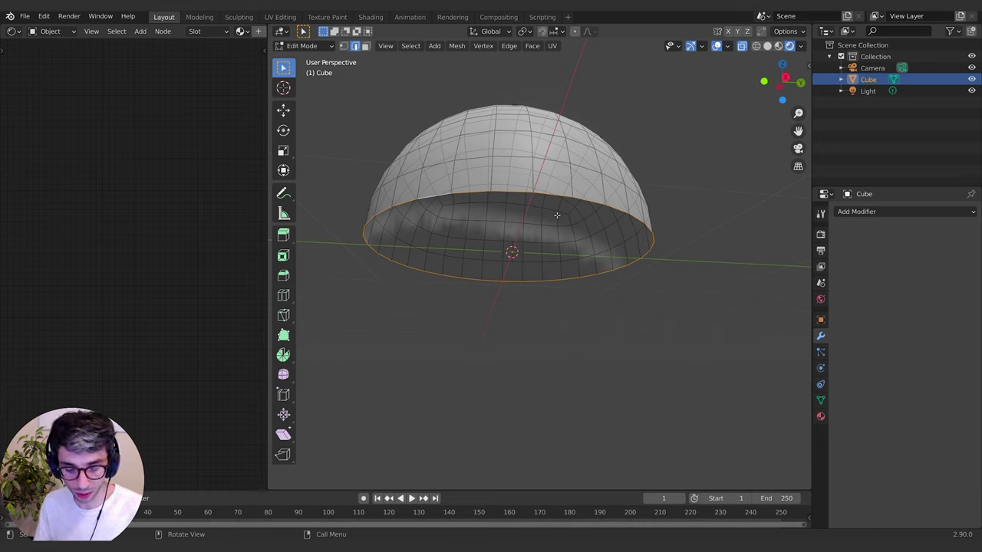
pyautogui.press('F3')
pyautogui.write('grid')
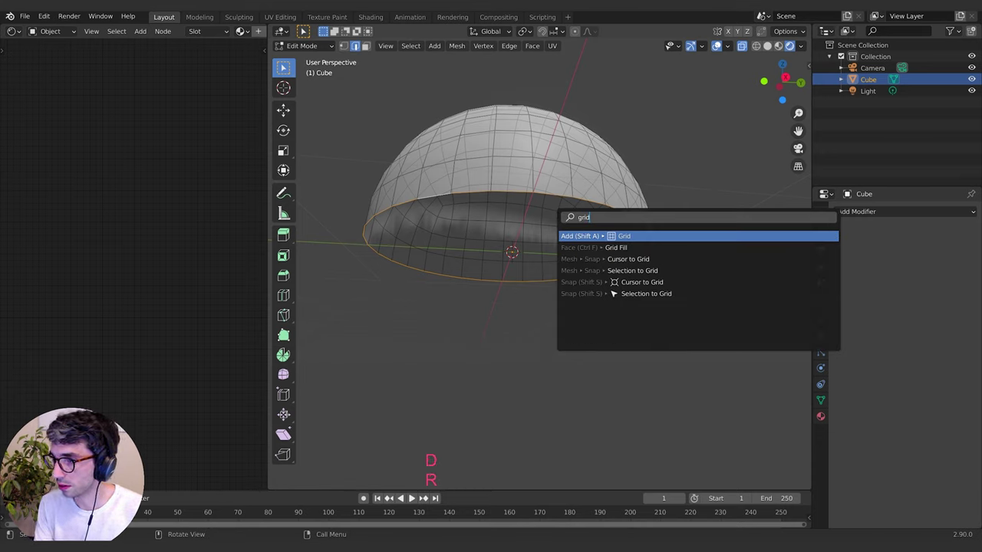
pyautogui.press('Down')
pyautogui.press('Return')
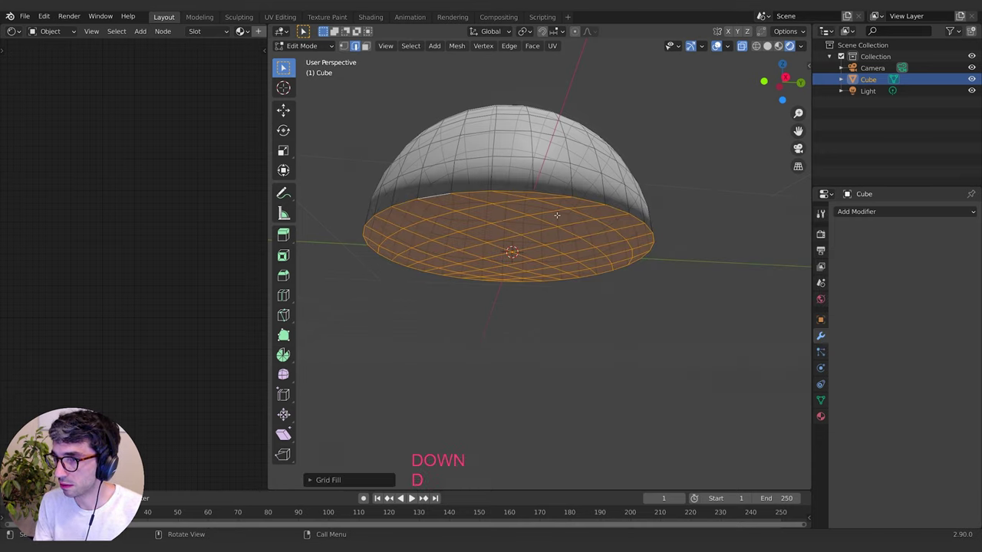
# Inspect the filled base from below and the side, and try a loop cut around the dome's lower edge
pyautogui.moveTo(557, 215); pyautogui.dragTo(556, 267, button='middle')
pyautogui.press('Tab')
pyautogui.moveTo(553, 316); pyautogui.dragTo(552, 279, button='middle')
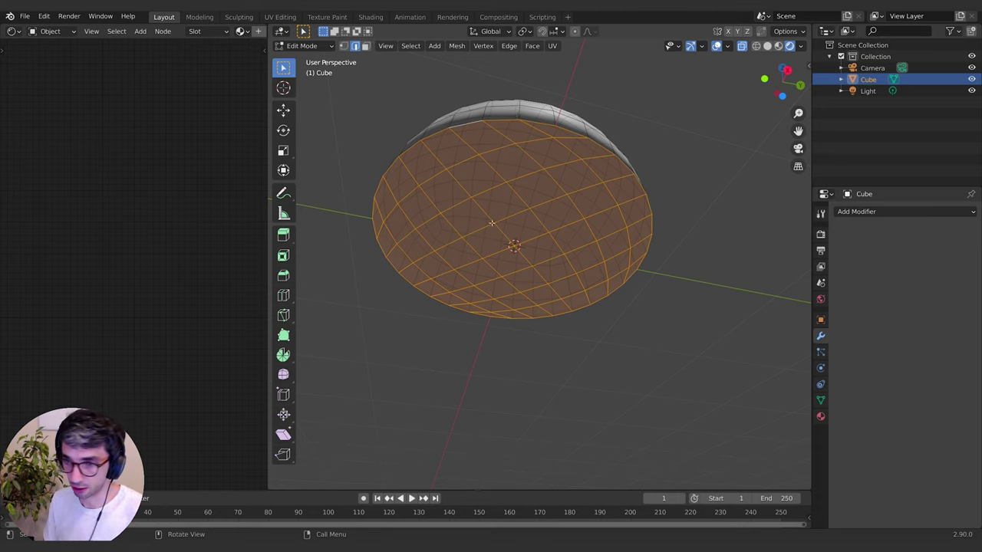
pyautogui.moveTo(490, 222); pyautogui.dragTo(471, 221, button='middle')
pyautogui.hotkey('ctrl', 'r')
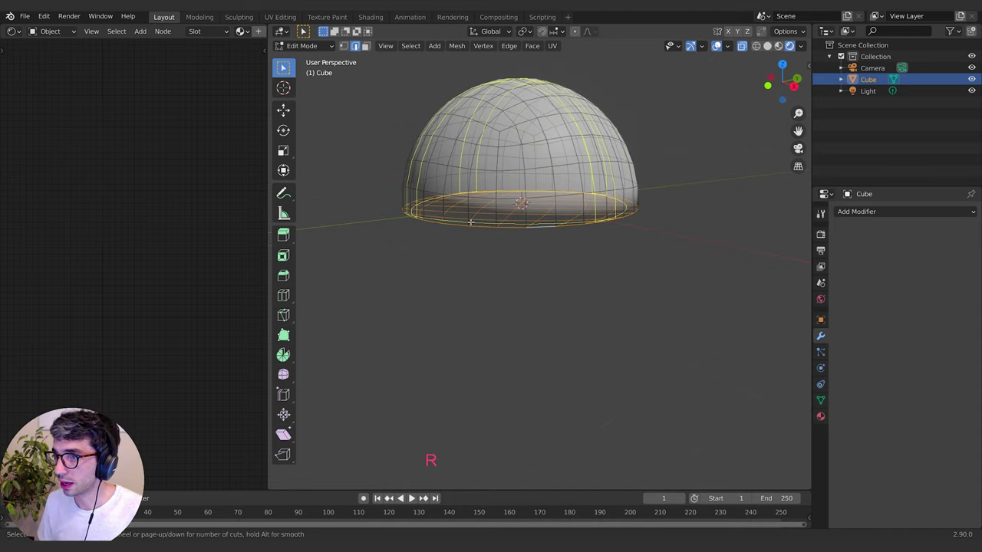
pyautogui.press('Escape')
# Select a vertical edge just above the base and preview loop cuts through the closed dome
pyautogui.moveTo(623, 244); pyautogui.dragTo(573, 216, button='middle')
pyautogui.press('Tab')
pyautogui.press('Tab')
pyautogui.scroll(5, 571, 200)
pyautogui.keyDown('shift'); pyautogui.moveTo(570, 178); pyautogui.dragTo(553, 217, button='middle'); pyautogui.keyUp('shift')
pyautogui.scroll(-2, 557, 237)
pyautogui.moveTo(535, 182); pyautogui.dragTo(519, 190, button='middle')
pyautogui.click(510, 155)
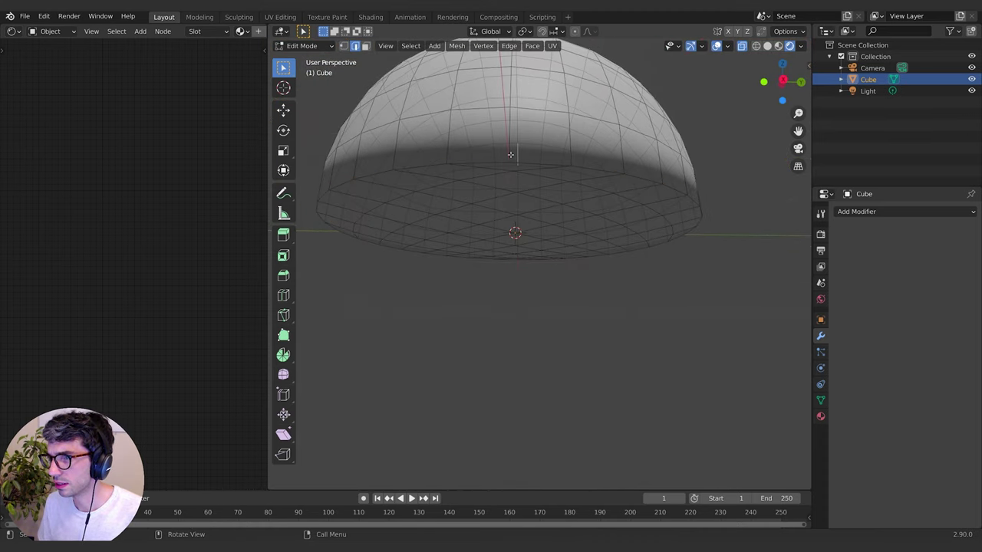
pyautogui.hotkey('ctrl', 'r')
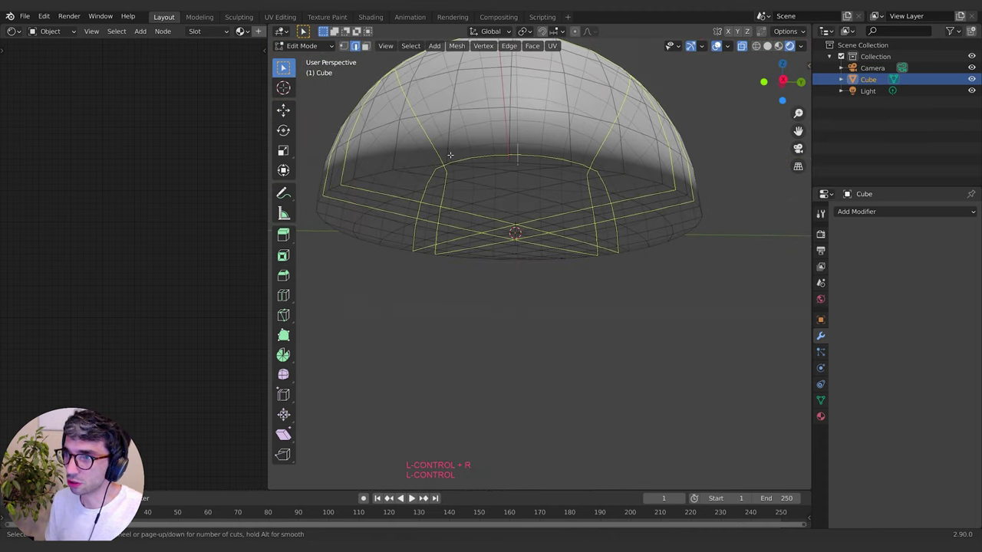
pyautogui.press('Escape')
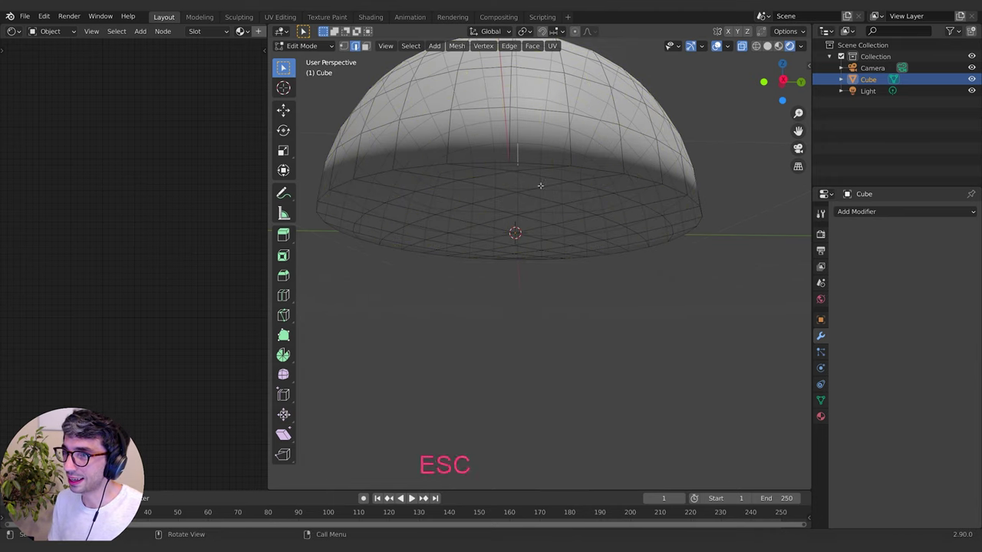
pyautogui.moveTo(515, 170); pyautogui.dragTo(519, 225, button='middle')
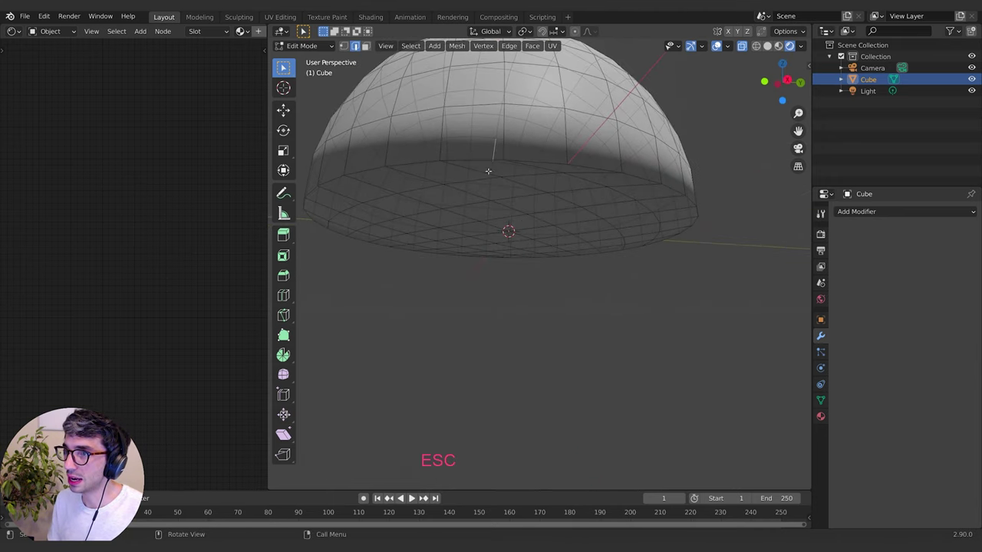
# Undo the Grid Fill on the dome's base
pyautogui.hotkey('ctrl', 'z')
pyautogui.hotkey('ctrl', 'z')
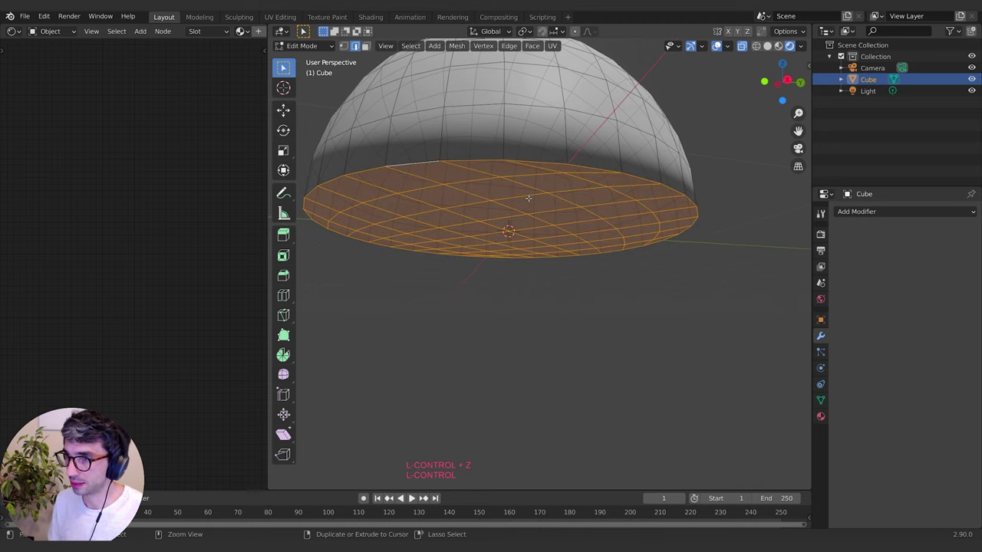
pyautogui.hotkey('ctrl', 'shift', 'z')
pyautogui.hotkey('ctrl', 'z')
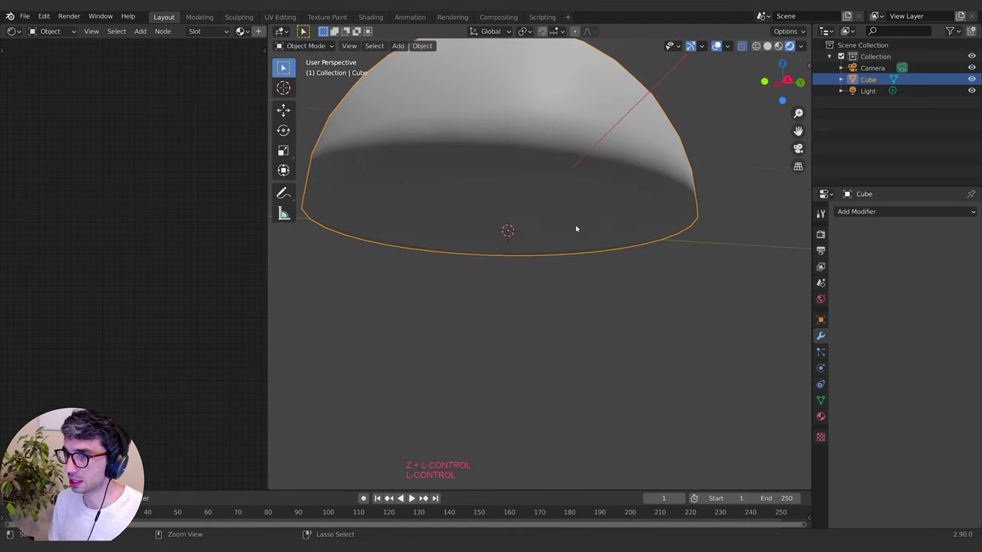
pyautogui.hotkey('ctrl', 'shift', 'z')
pyautogui.hotkey('ctrl', 'shift', 'z')
pyautogui.hotkey('ctrl', 'shift', 'z')
# Add a horizontal loop cut around the dome, slide it close to the open rim and move it about 0.002 m along Z
pyautogui.moveTo(570, 218); pyautogui.dragTo(512, 200, button='middle')
pyautogui.hotkey('ctrl', 'r')
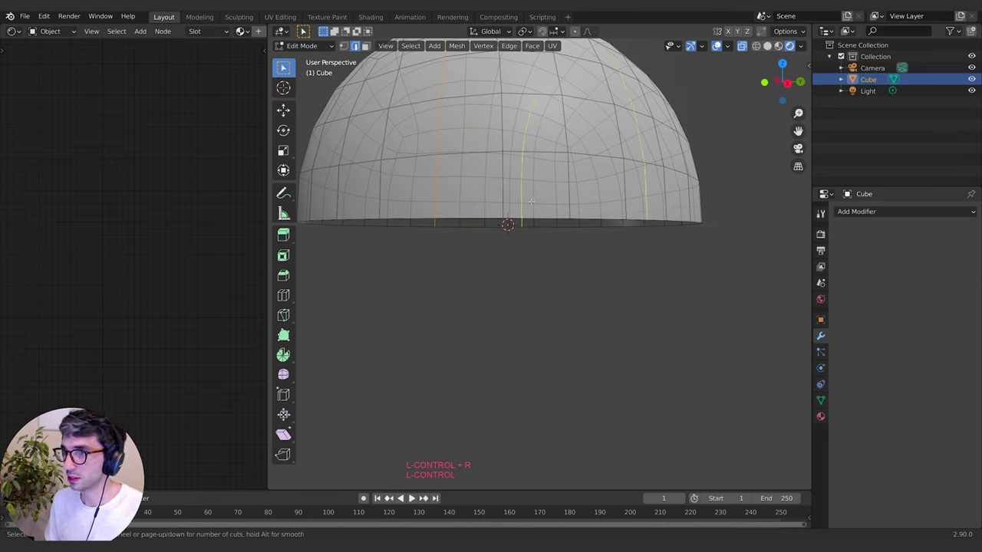
pyautogui.click(504, 198)
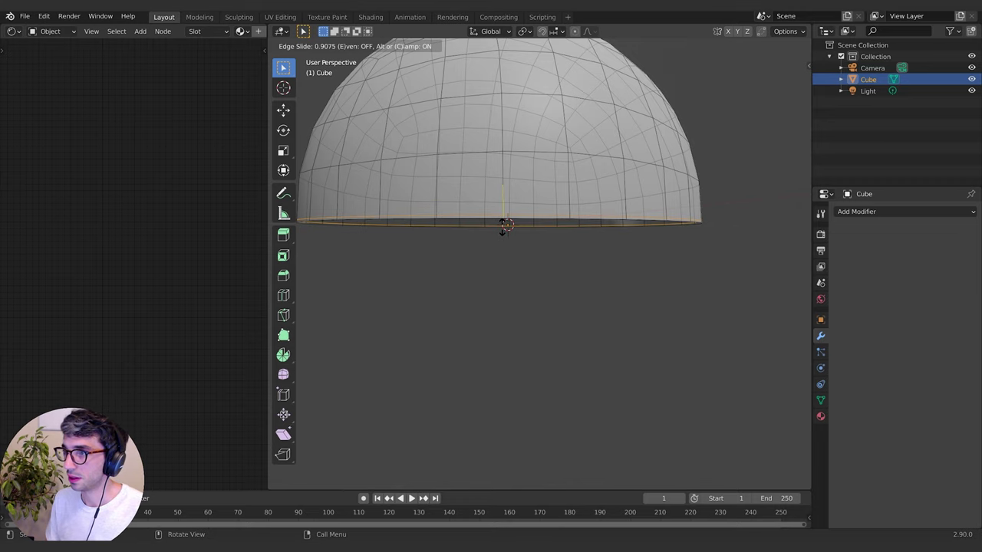
pyautogui.click(501, 233)
pyautogui.press('g')
pyautogui.press('z')
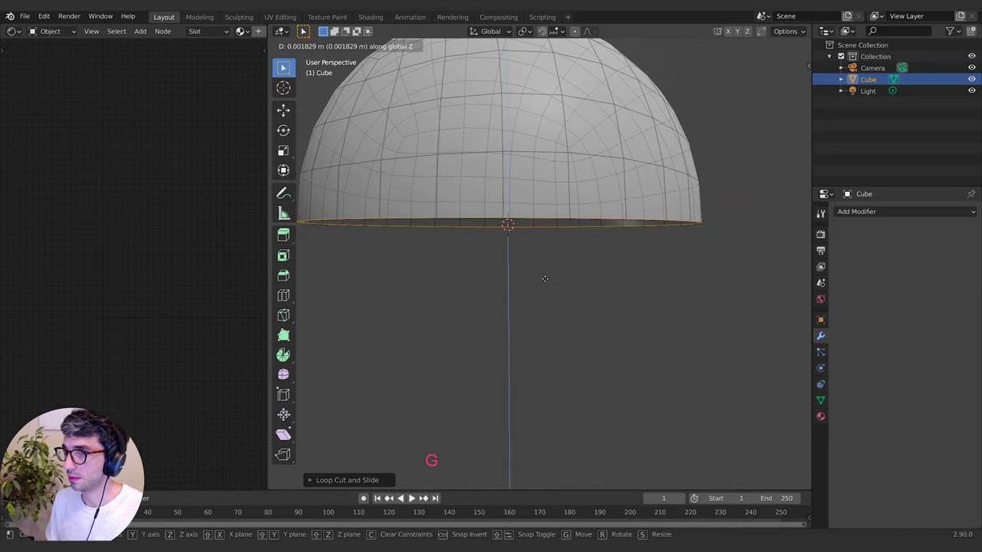
pyautogui.click(545, 278)
# Close the dome's open bottom with Grid Fill
pyautogui.moveTo(518, 275); pyautogui.dragTo(520, 268, button='middle')
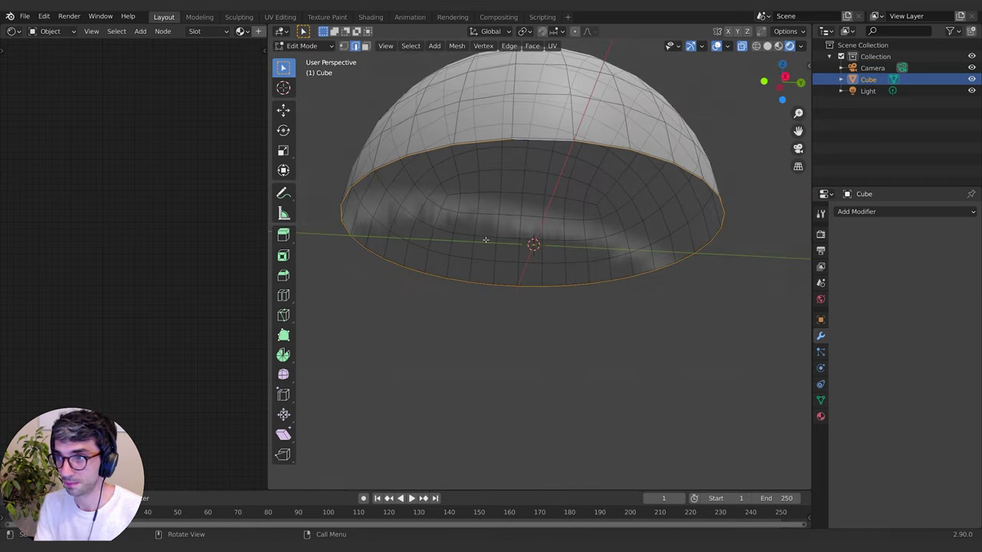
pyautogui.press('F3')
pyautogui.press('Return')
# Extrude the central faces of the base and move them down along Z to form a short stem
pyautogui.moveTo(491, 166); pyautogui.dragTo(563, 209, button='middle')
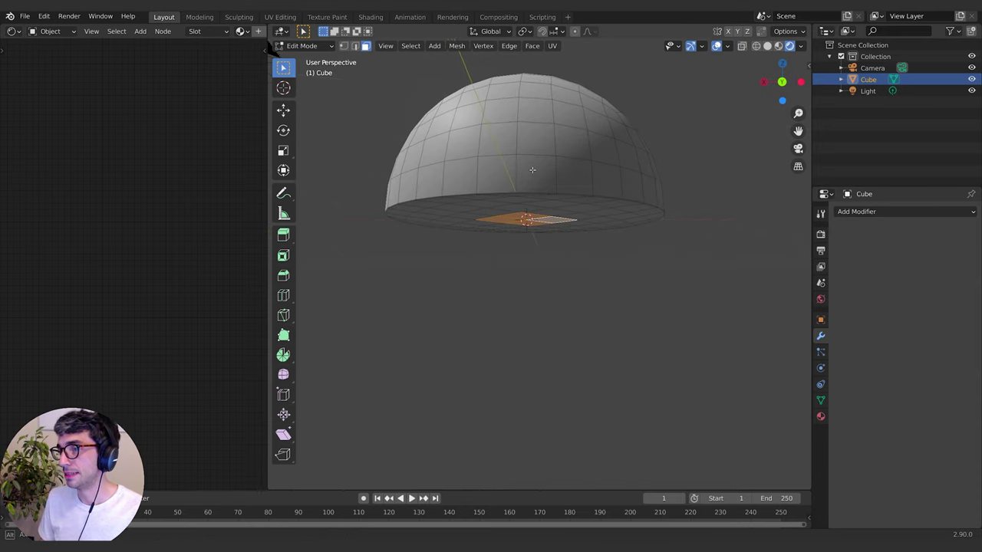
pyautogui.press('e')
pyautogui.press('Escape')
pyautogui.press('g')
pyautogui.press('z')
pyautogui.click(554, 187)
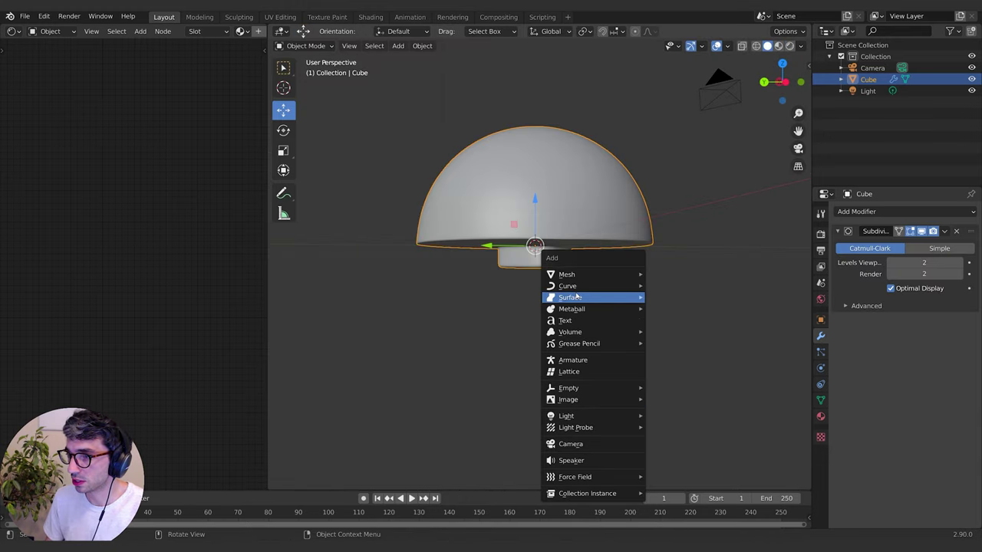
# Add a cylinder mesh and rotate it 90° about the Y axis
pyautogui.moveTo(583, 284)
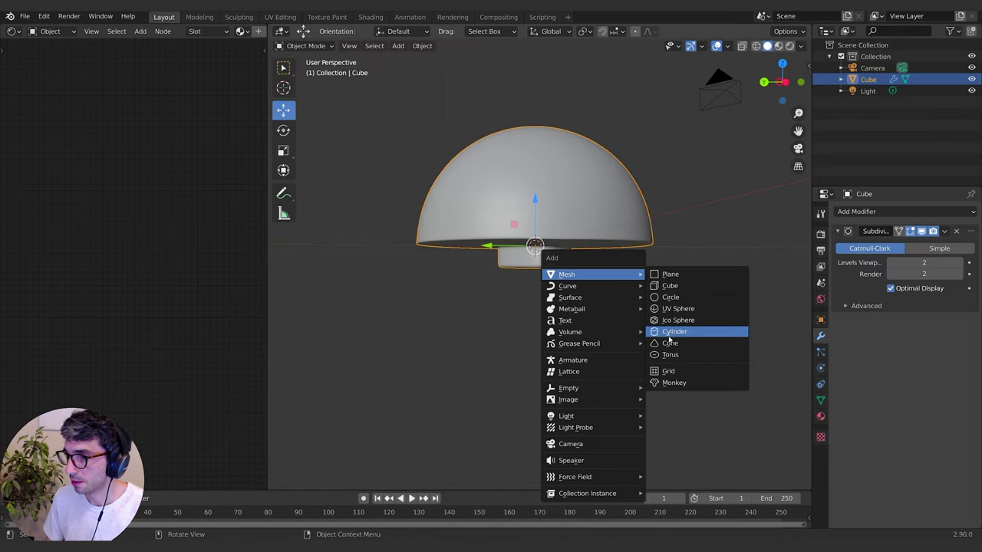
pyautogui.click(670, 332)
pyautogui.moveTo(668, 333); pyautogui.dragTo(710, 244, button='middle')
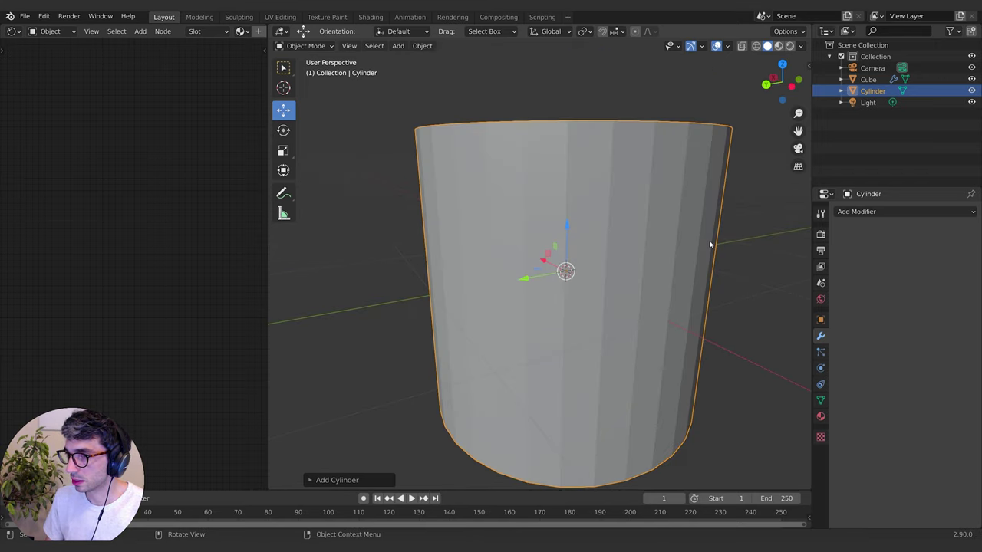
pyautogui.write('ry90')
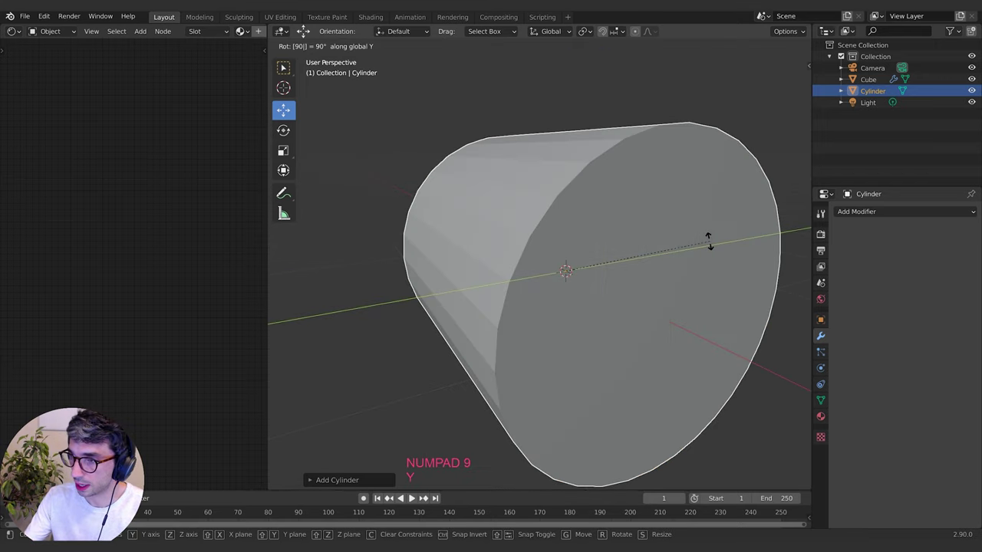
pyautogui.press('Return')
# Flatten the cylinder along X and scale it down uniformly into a small disc
pyautogui.press('s')
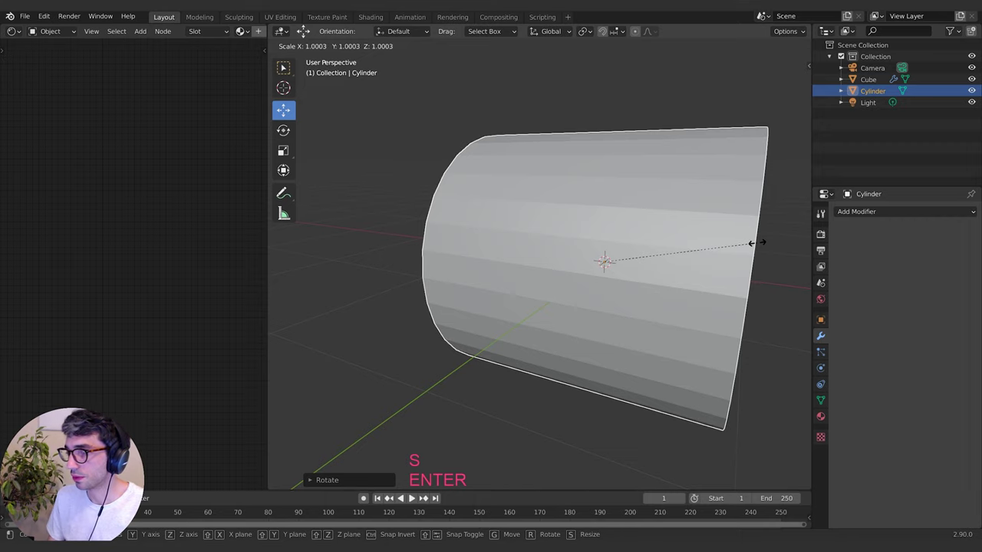
pyautogui.press('x')
pyautogui.click(599, 246)
pyautogui.moveTo(599, 246); pyautogui.dragTo(540, 173, button='middle')
pyautogui.press('s')
pyautogui.click(510, 190)
# Lower the disc about 0.18 m along Z and move it along X to just beside the dome's stem
pyautogui.press('g')
pyautogui.press('z')
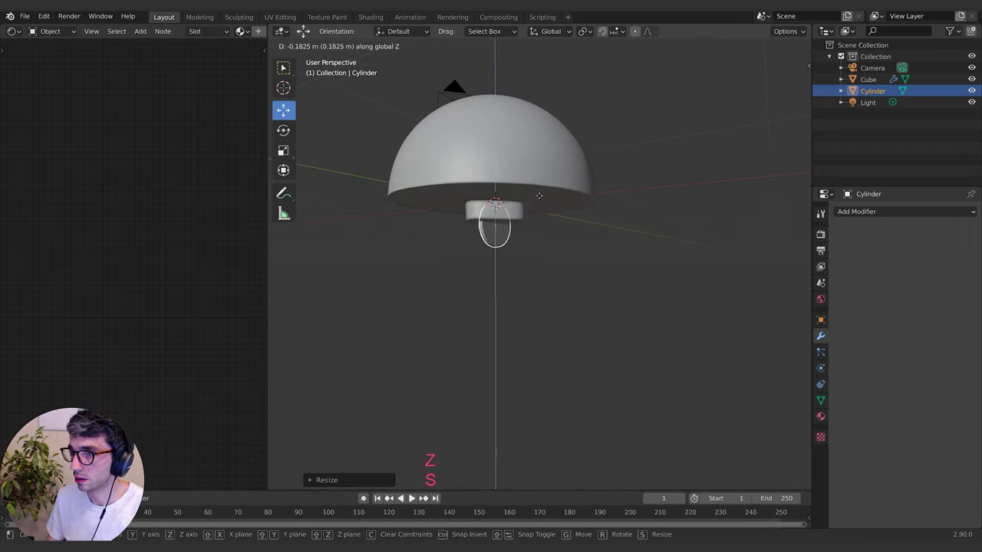
pyautogui.click(539, 195)
pyautogui.press('g')
pyautogui.press('x')
pyautogui.click(589, 203)
# Scale the disc down a little, thicken it along X and move it along X up against the stem
pyautogui.press('s')
pyautogui.moveTo(651, 217); pyautogui.dragTo(673, 222, button='middle')
pyautogui.press('s')
pyautogui.press('x')
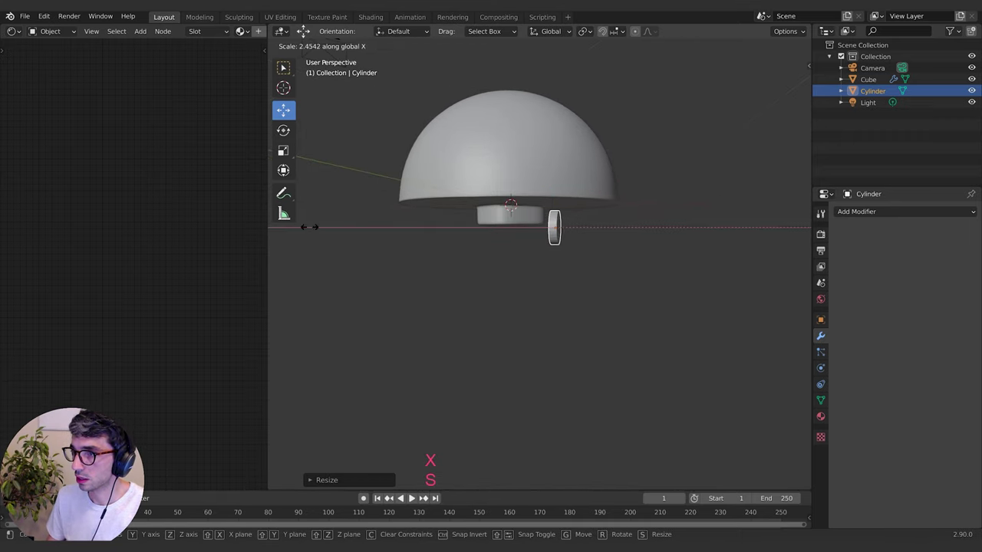
pyautogui.click(422, 230)
pyautogui.press('g')
pyautogui.press('x')
pyautogui.click(662, 250)
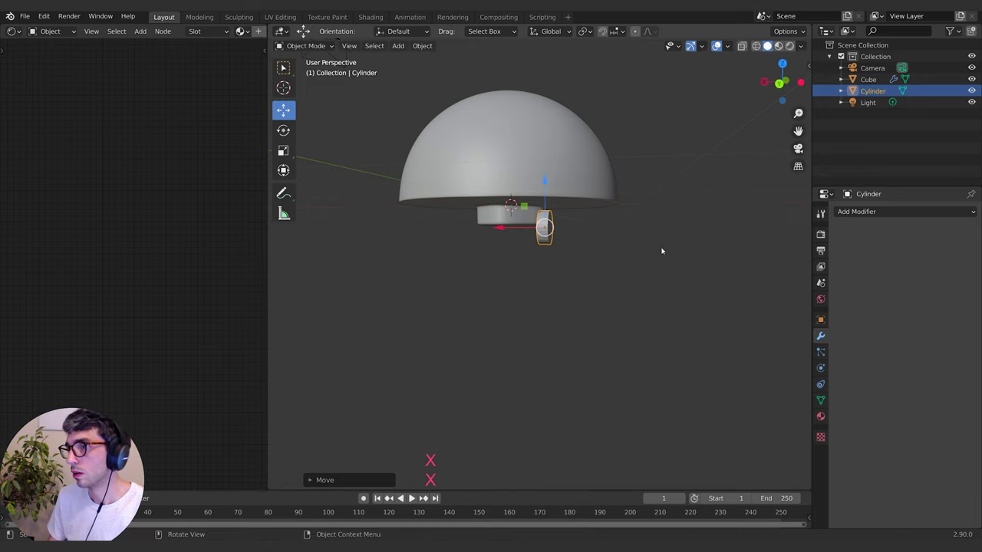
# In Edit Mode, inset the wheel cylinder's outer cap face and recess it slightly into the wheel
pyautogui.moveTo(662, 250); pyautogui.dragTo(525, 264, button='middle')
pyautogui.scroll(2, 447, 263)
pyautogui.keyDown('shift'); pyautogui.moveTo(525, 264); pyautogui.dragTo(553, 246, button='middle'); pyautogui.keyUp('shift')
pyautogui.press('Tab')
pyautogui.press('Tab')
pyautogui.scroll(3, 553, 247)
pyautogui.keyDown('shift'); pyautogui.moveTo(509, 162); pyautogui.dragTo(515, 232, button='middle'); pyautogui.keyUp('shift')
pyautogui.moveTo(569, 247); pyautogui.dragTo(511, 274, button='middle')
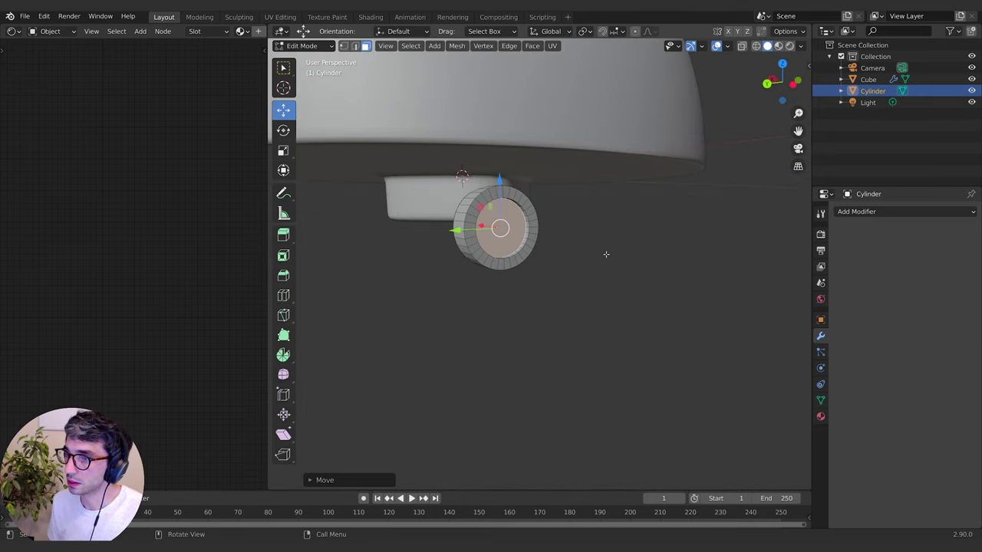
# Inset the recessed face by extruding in place and scaling down, and extrude the smaller face outward along X as a hub
pyautogui.press('e')
pyautogui.press('Escape')
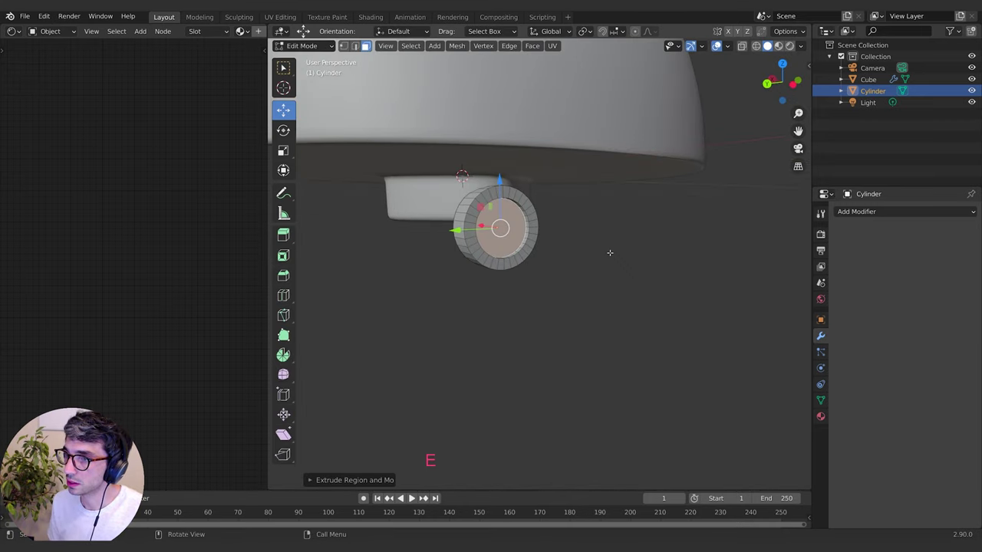
pyautogui.press('s')
pyautogui.click(606, 250)
pyautogui.moveTo(574, 248); pyautogui.dragTo(609, 242, button='middle')
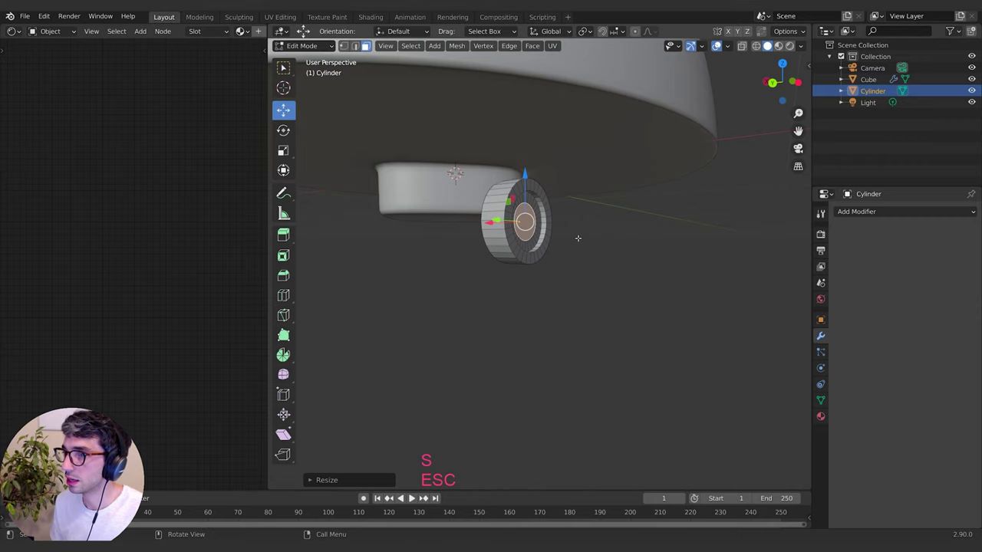
pyautogui.press('e')
pyautogui.press('Escape')
pyautogui.moveTo(489, 223); pyautogui.dragTo(497, 223)
# Extrude the hub's end face in place, scale it smaller, and extrude it slightly for an axle detail
pyautogui.moveTo(693, 265); pyautogui.dragTo(662, 264, button='middle')
pyautogui.press('e')
pyautogui.press('Escape')
pyautogui.press('s')
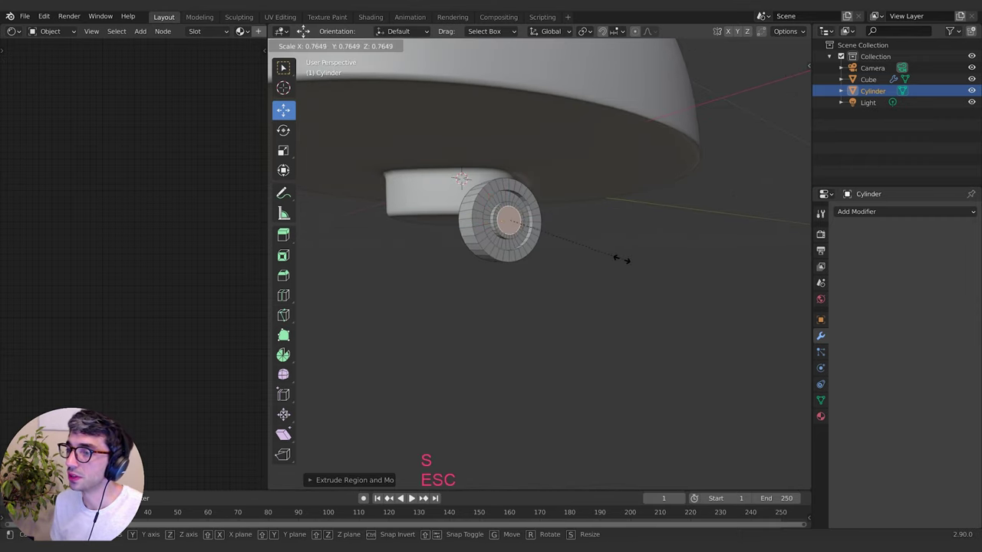
pyautogui.click(589, 256)
pyautogui.moveTo(590, 256); pyautogui.dragTo(629, 258, button='middle')
pyautogui.press('e')
pyautogui.click(627, 260)
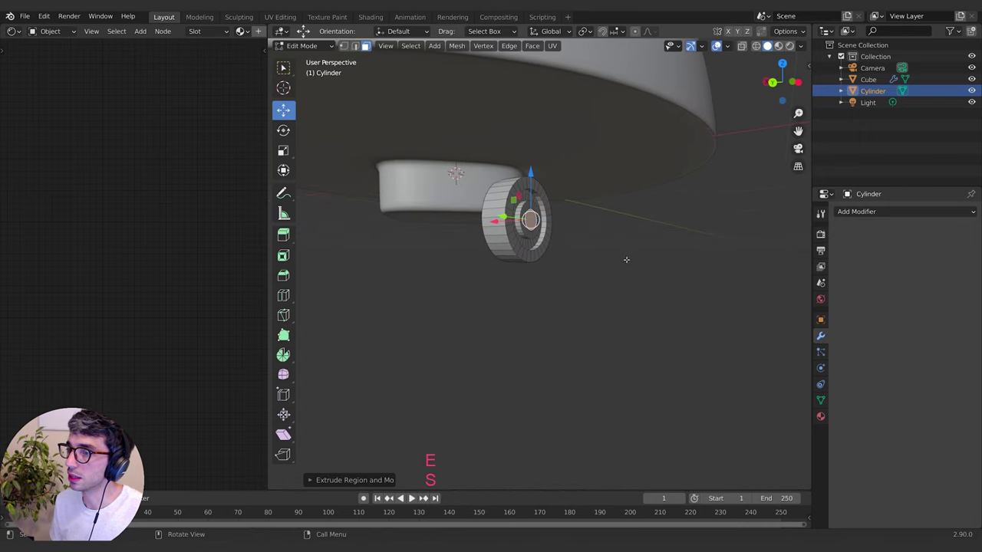
# Extend the axle's end face inward along X to beneath the middle of the stem
pyautogui.moveTo(494, 222); pyautogui.dragTo(459, 226)
pyautogui.moveTo(660, 241); pyautogui.dragTo(555, 261, button='middle')
pyautogui.press('Tab')
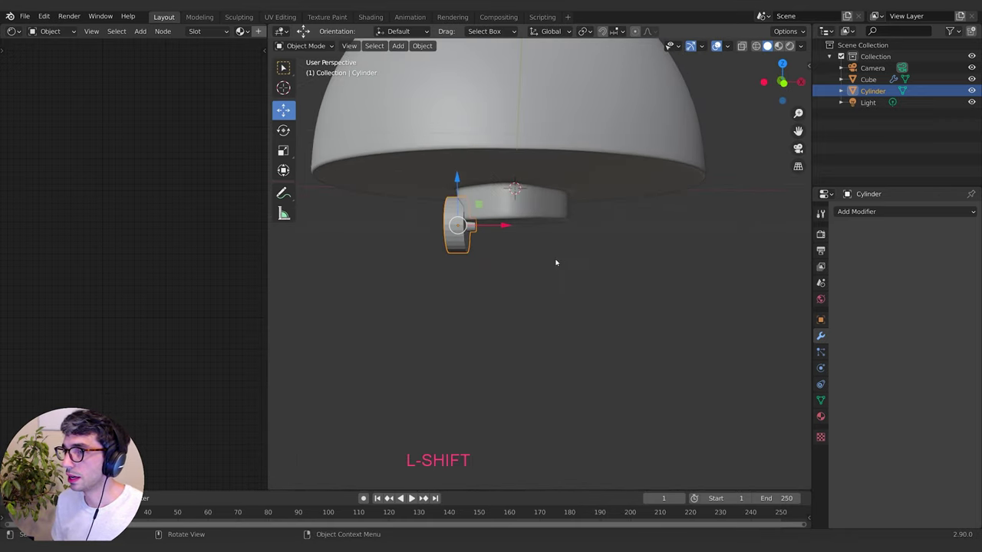
pyautogui.press('Tab')
pyautogui.moveTo(506, 225); pyautogui.dragTo(547, 228)
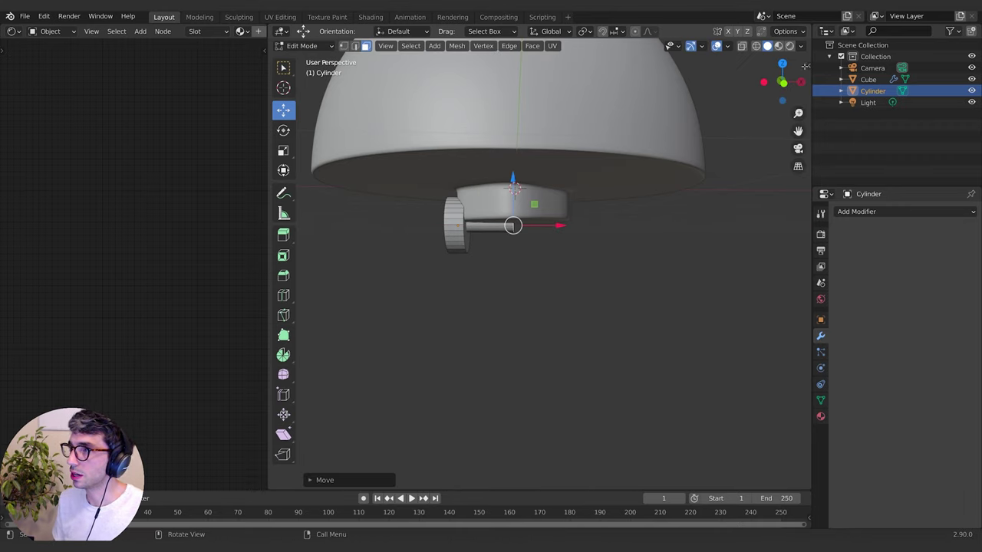
# With the transform values shown and X-ray enabled, box-select the vertices at the axle's inner end in vertex mode
pyautogui.click(807, 66)
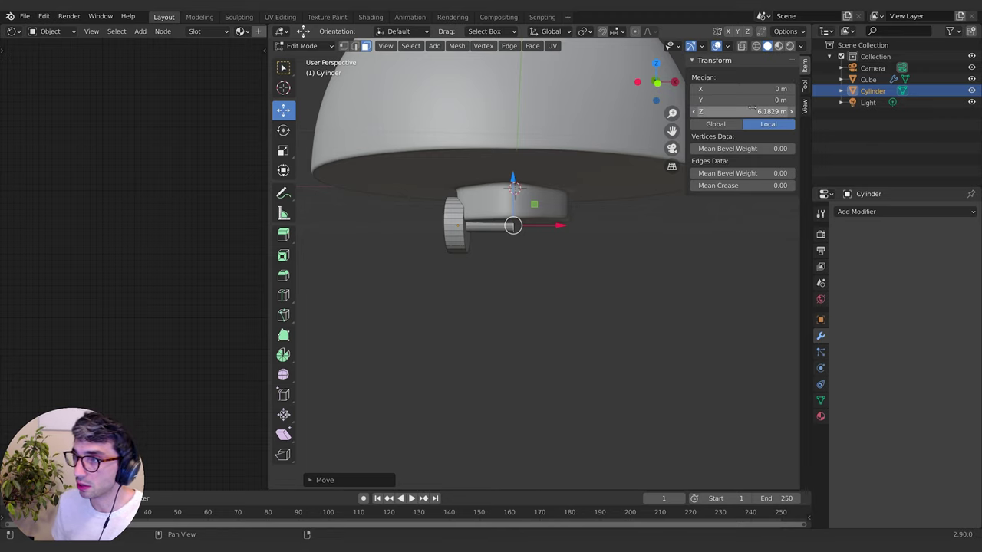
pyautogui.moveTo(598, 192); pyautogui.dragTo(321, 89, button='middle')
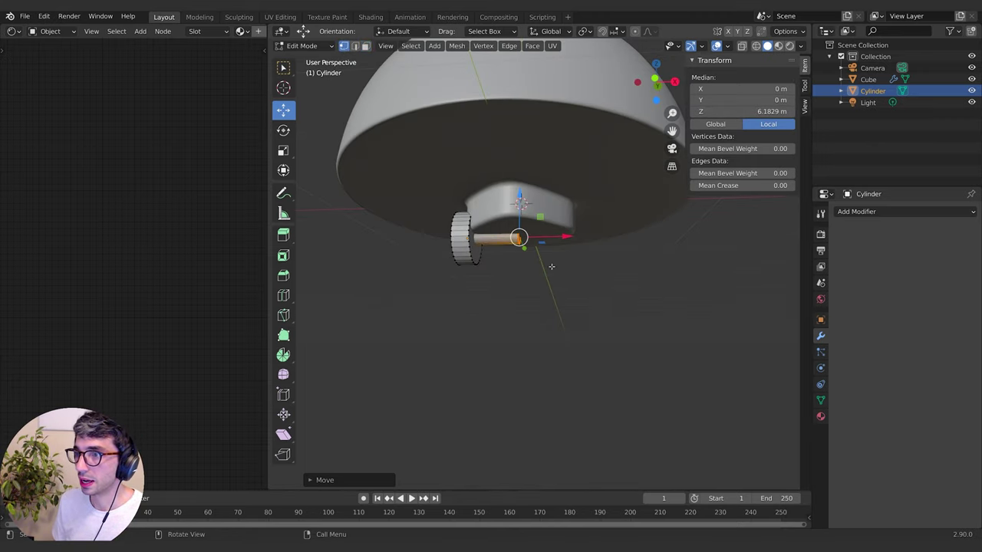
pyautogui.moveTo(552, 266); pyautogui.dragTo(566, 300, button='middle')
pyautogui.hotkey('alt', 'z')
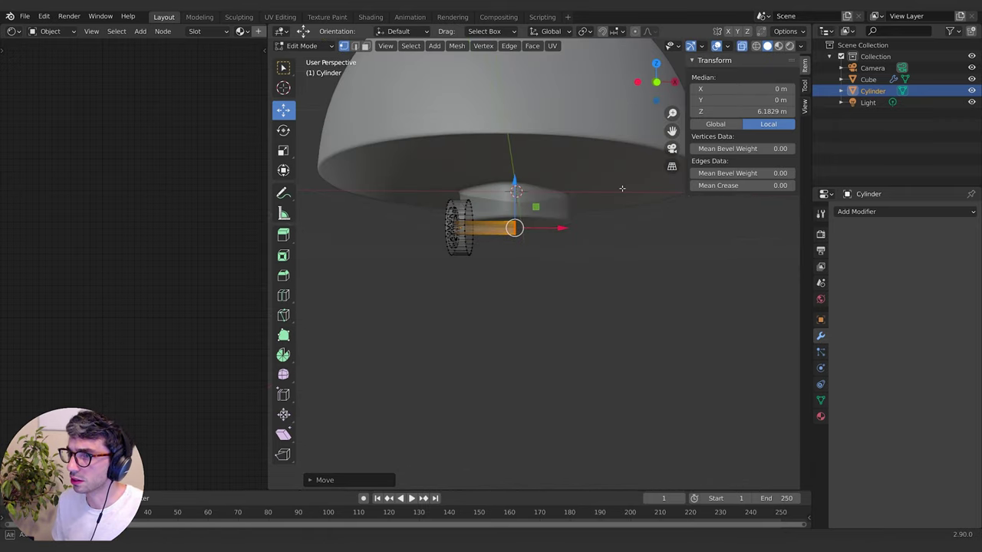
pyautogui.moveTo(622, 189); pyautogui.dragTo(620, 191, button='middle')
pyautogui.hotkey('alt', 'a')
pyautogui.press('b')
pyautogui.moveTo(498, 199); pyautogui.dragTo(540, 269)
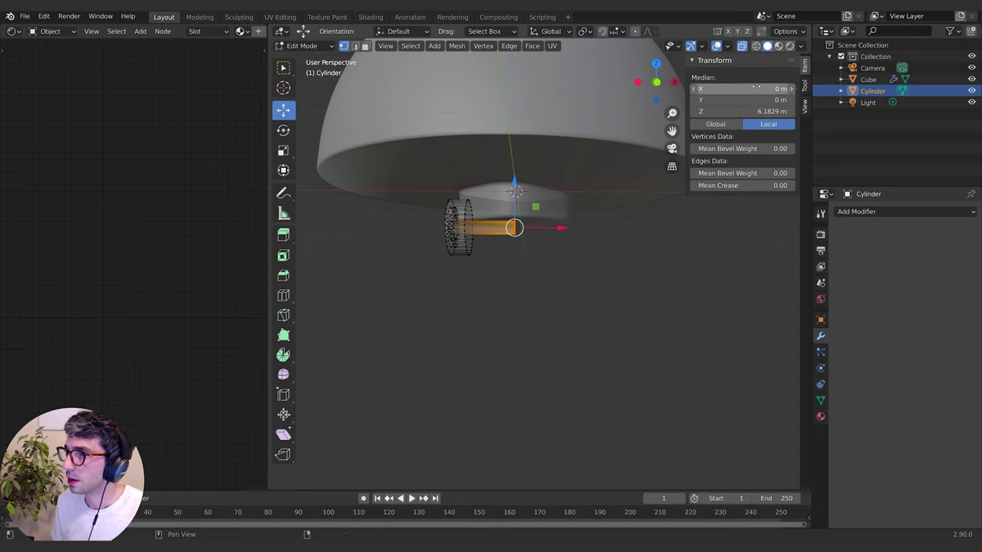
# Try setting the local Z median of the axle's end vertices to 0 and undo it
pyautogui.moveTo(666, 209); pyautogui.dragTo(677, 220, button='middle')
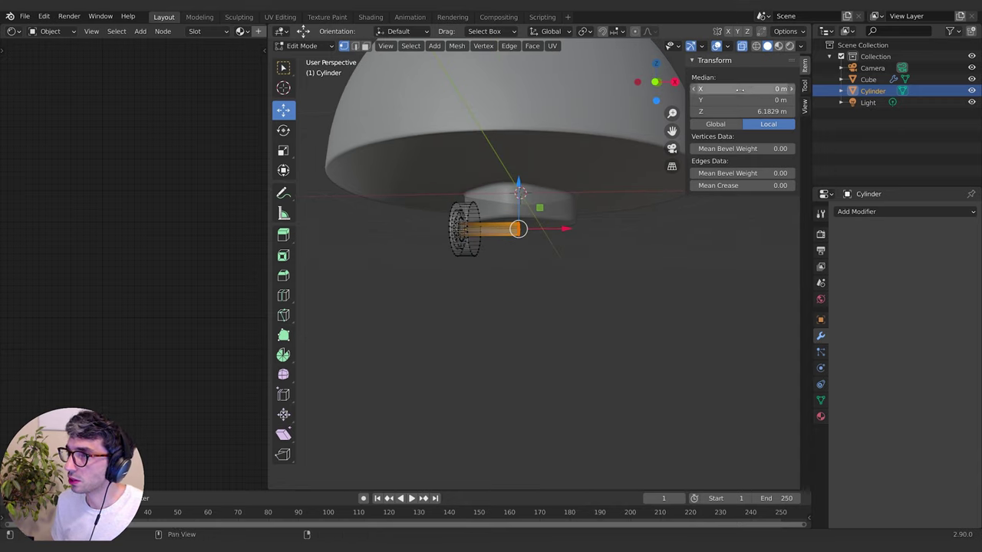
pyautogui.moveTo(729, 88); pyautogui.dragTo(748, 111)
pyautogui.hotkey('ctrl', 'z')
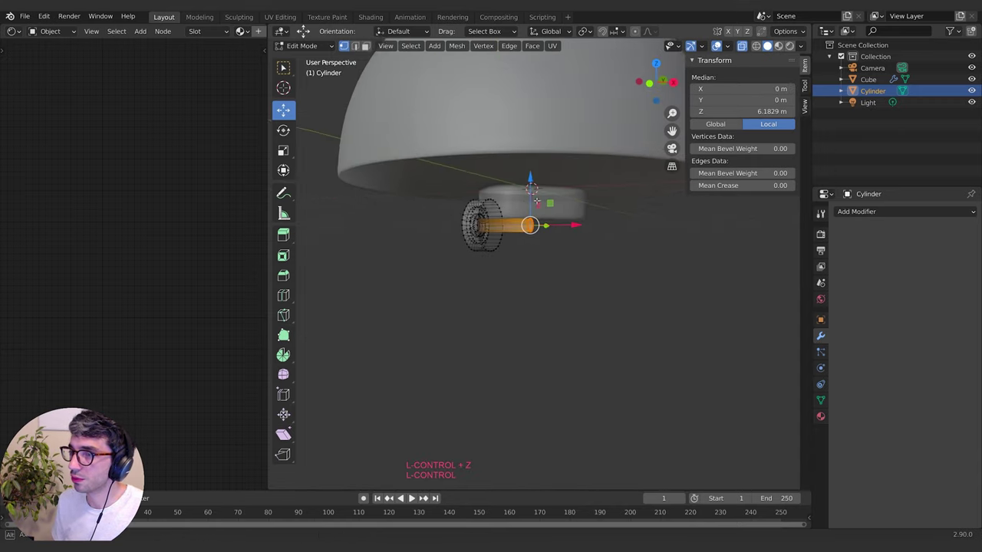
pyautogui.click(748, 111)
pyautogui.write('0')
pyautogui.press('Return')
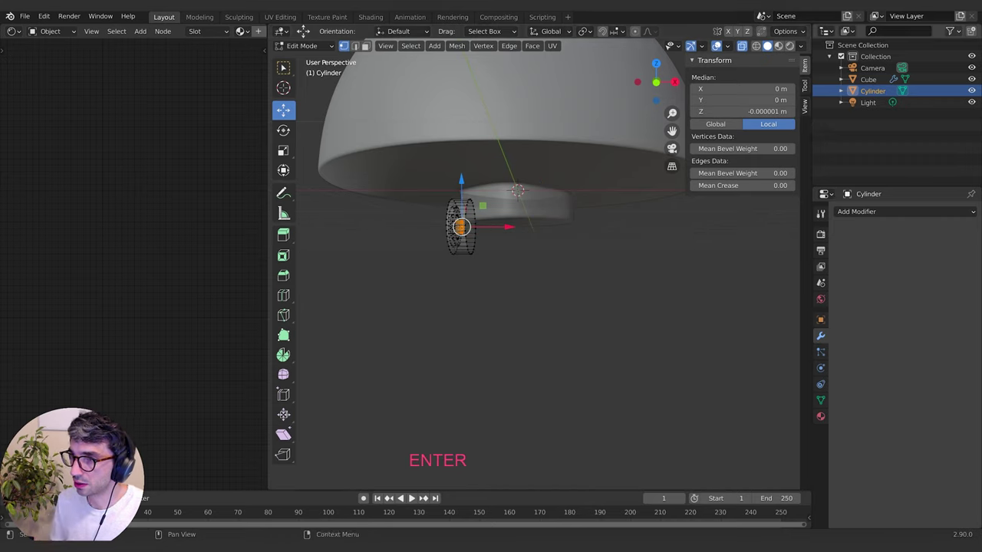
pyautogui.moveTo(557, 132); pyautogui.dragTo(535, 115, button='middle')
pyautogui.hotkey('ctrl', 'z')
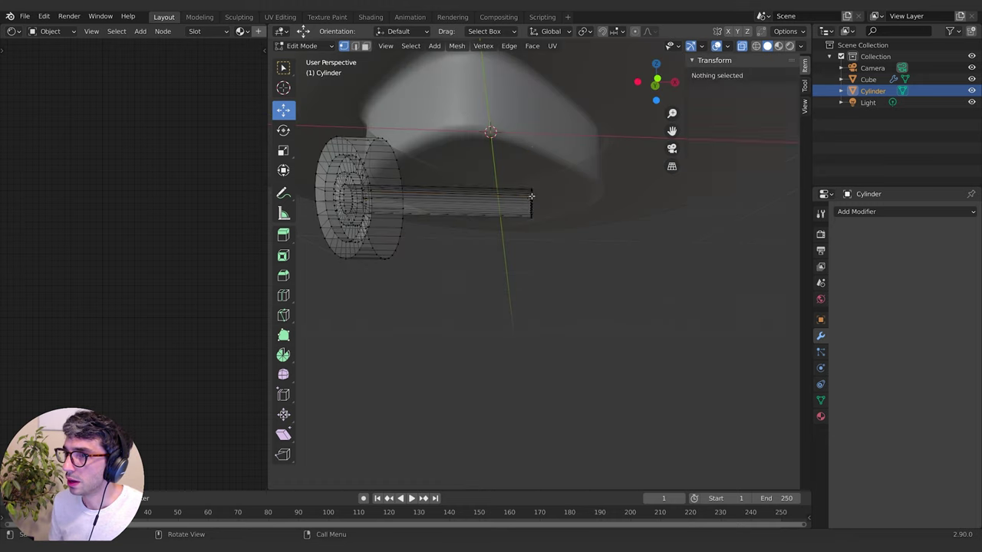
# Try setting the local X of a single vertex at the axle's end to 0 and undo it
pyautogui.click(531, 197)
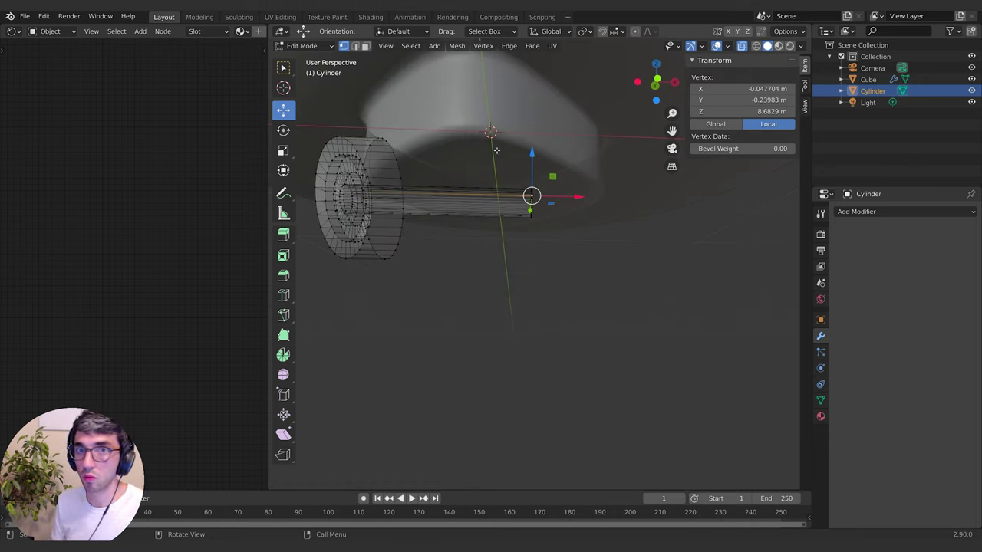
pyautogui.click(728, 89)
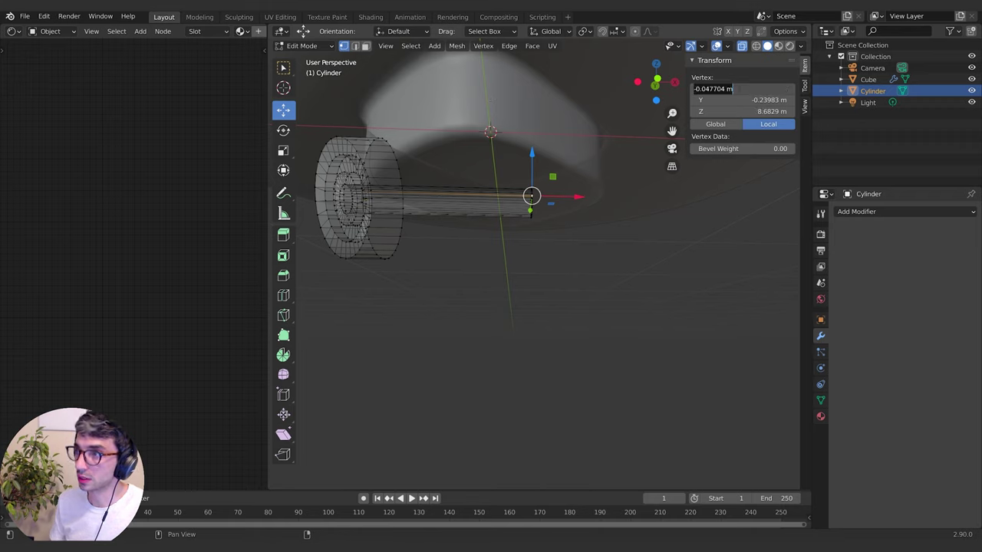
pyautogui.write('0')
pyautogui.press('Return')
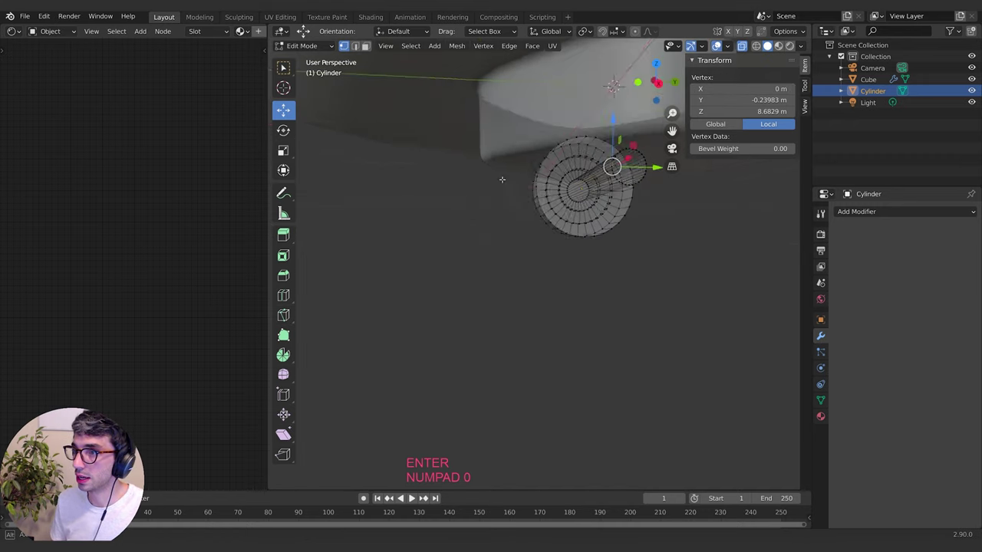
pyautogui.hotkey('ctrl', 'z')
# Try setting the same vertex's local Y and Z to 0 one at a time, undoing each change
pyautogui.click(756, 100)
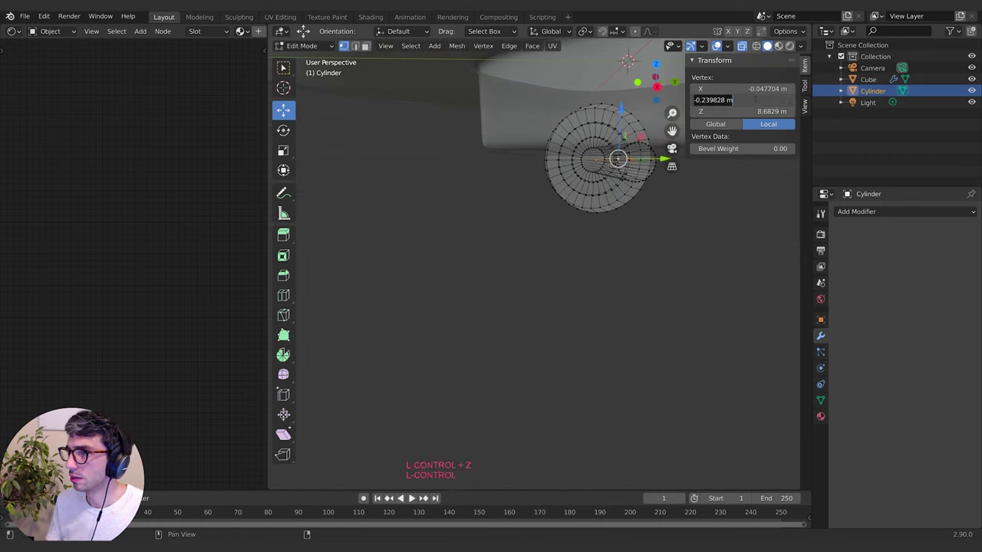
pyautogui.write('0')
pyautogui.press('Return')
pyautogui.hotkey('ctrl', 'z')
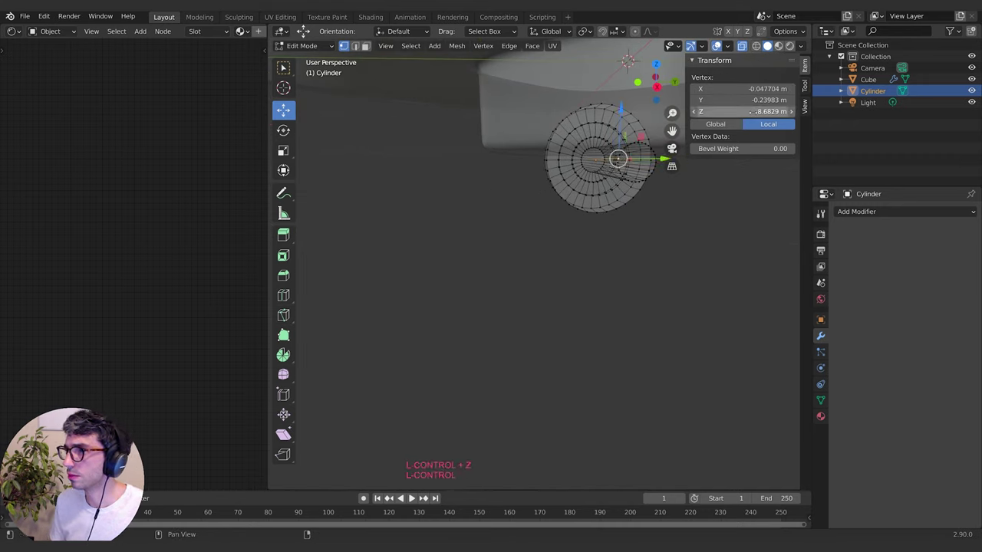
pyautogui.click(754, 112)
pyautogui.write('0')
pyautogui.press('Return')
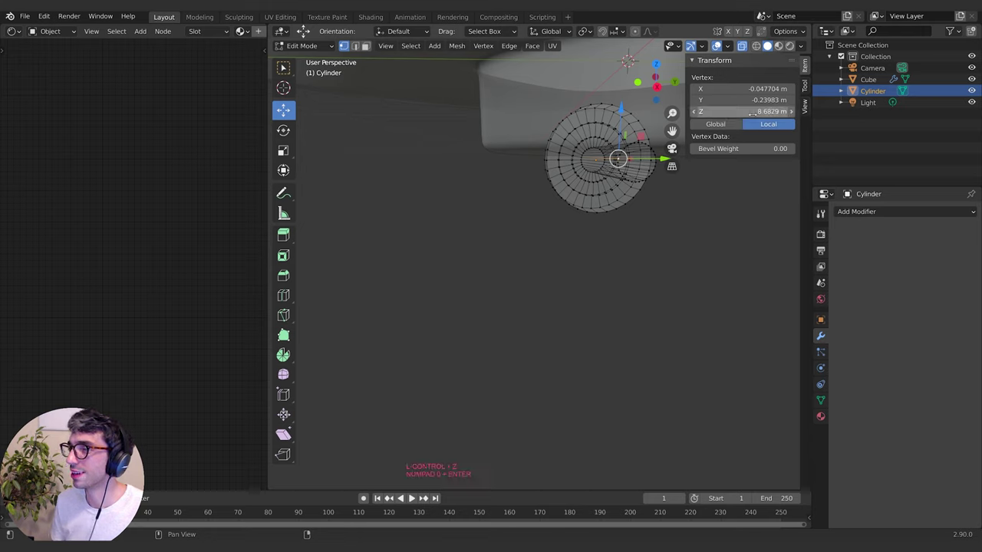
# Switch the vertex coordinates to Global, set the X median of the axle's end vertices to 0 and return to Object Mode
pyautogui.moveTo(519, 119); pyautogui.dragTo(676, 175, button='middle')
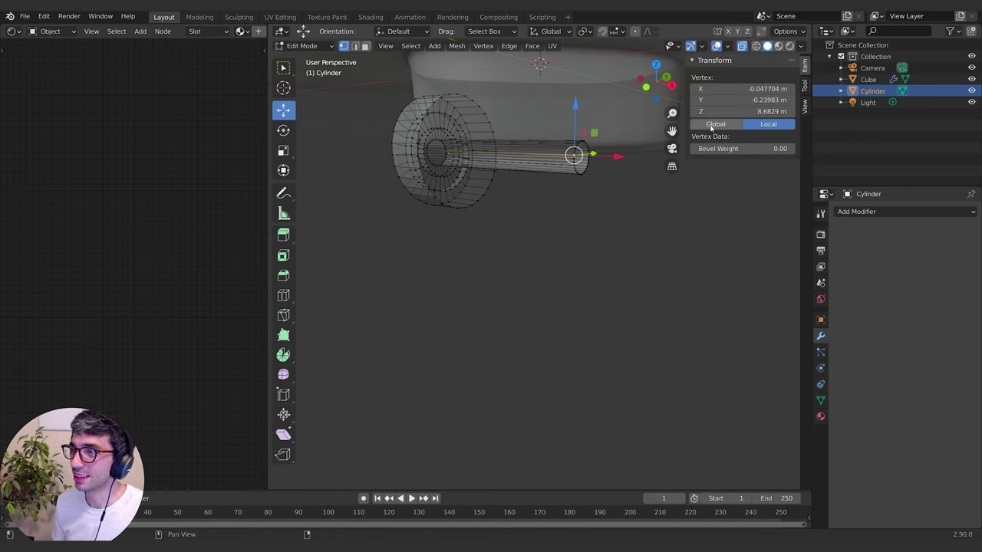
pyautogui.click(713, 125)
pyautogui.moveTo(696, 167); pyautogui.dragTo(551, 160, button='middle')
pyautogui.moveTo(514, 125); pyautogui.dragTo(596, 260)
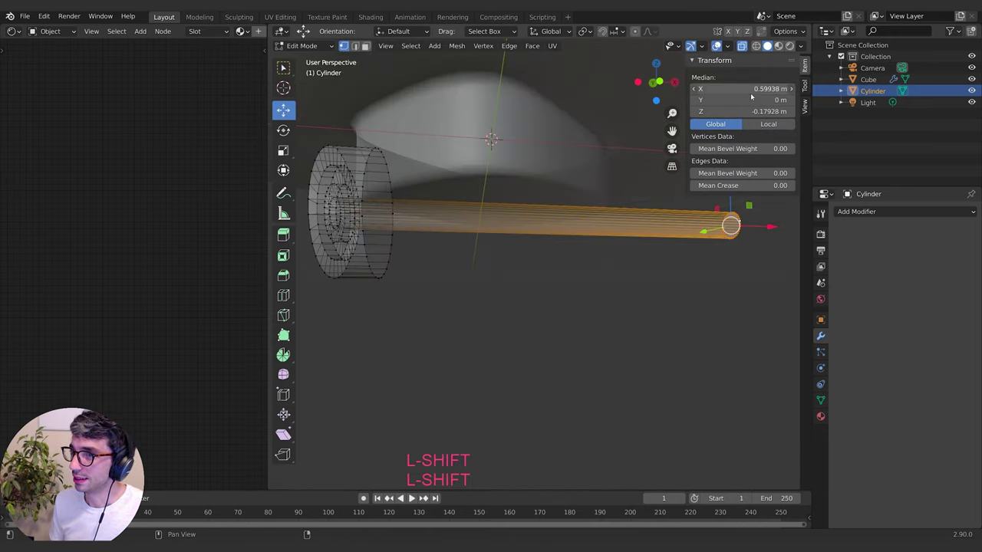
pyautogui.write('0')
pyautogui.press('Return')
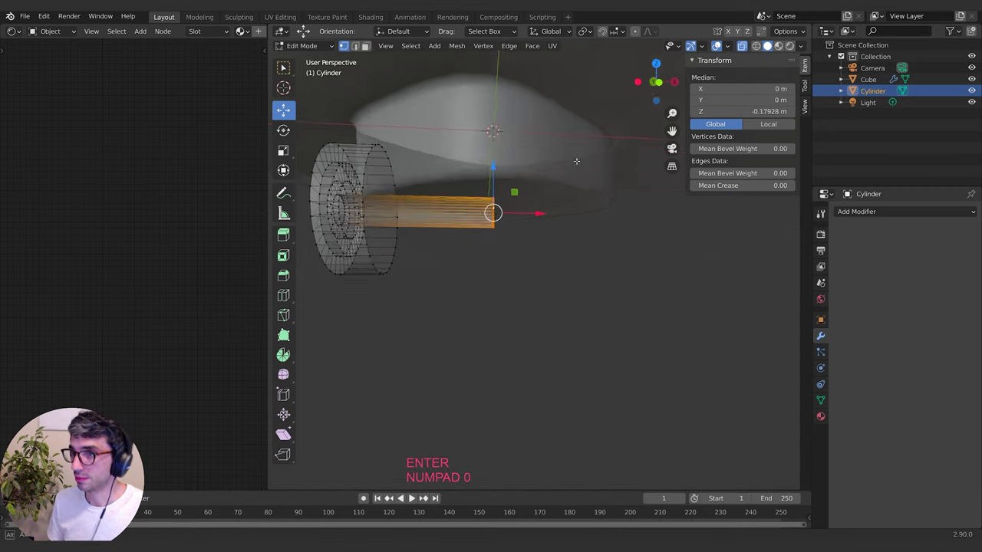
pyautogui.moveTo(576, 161); pyautogui.dragTo(629, 202, button='middle')
pyautogui.press('Tab')
pyautogui.press('Tab')
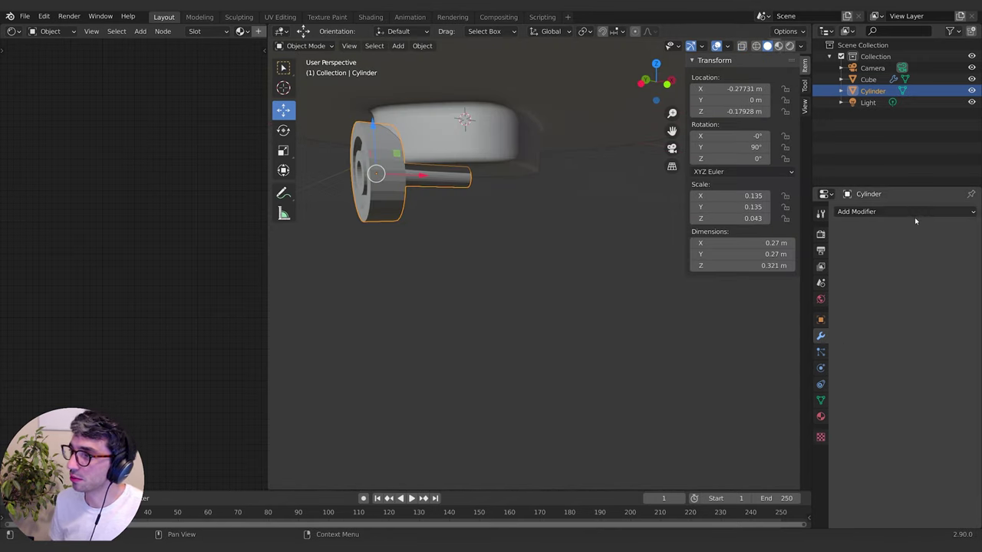
# Add a Mirror modifier to the wheel and set its axis to Z only
pyautogui.click(913, 213)
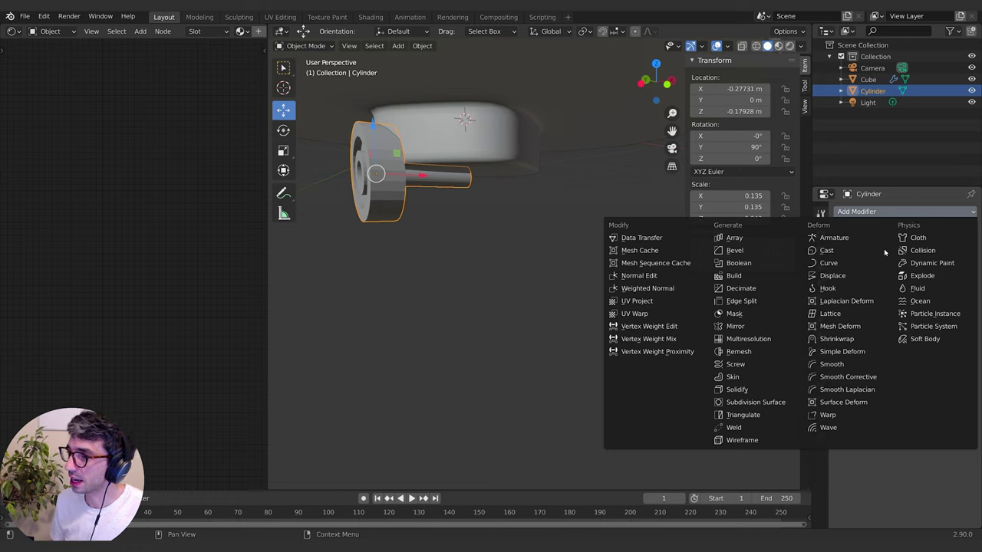
pyautogui.click(737, 326)
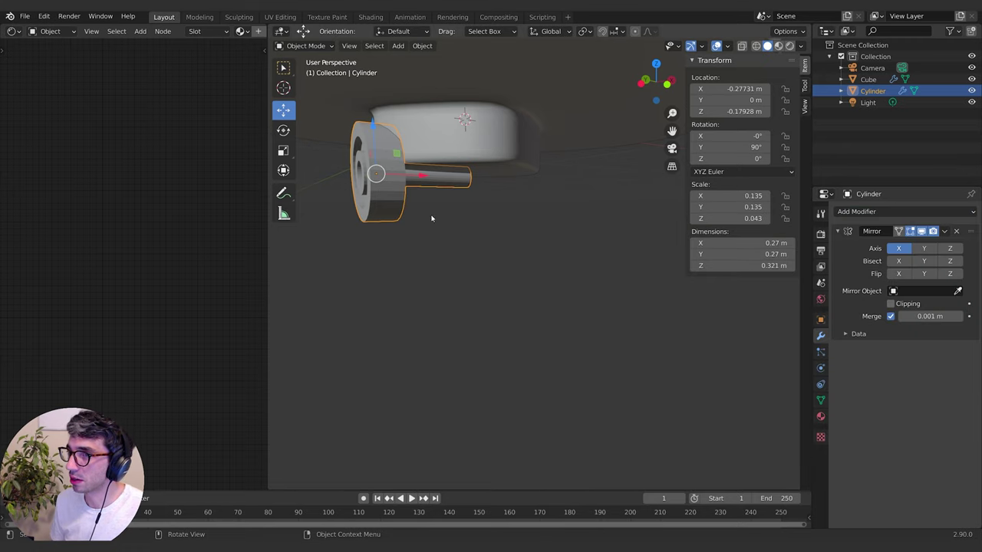
pyautogui.click(950, 248)
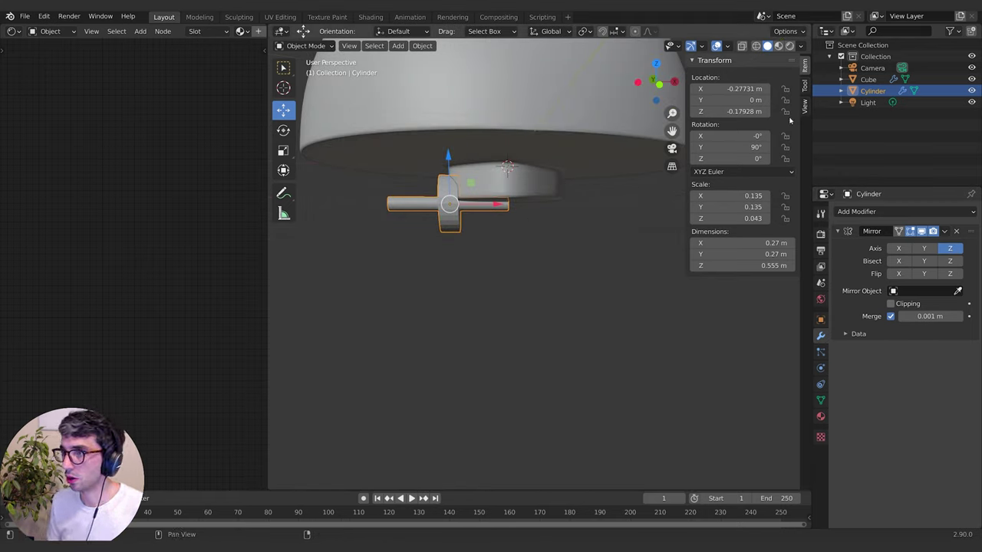
# Set the wheel object's X location to 0 and move its mesh along X in Edit Mode until the mirrored axle halves meet
pyautogui.click(820, 320)
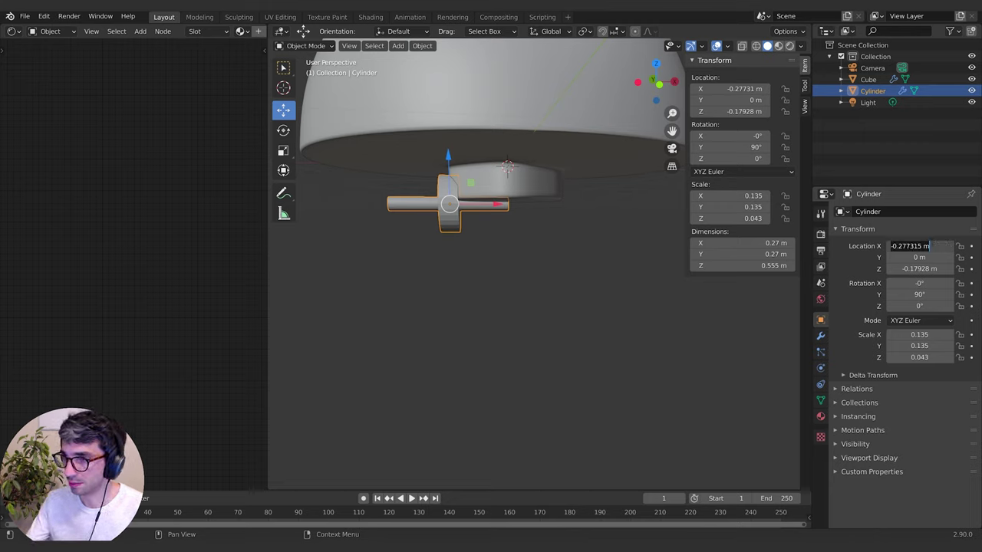
pyautogui.write('0')
pyautogui.press('Return')
pyautogui.press('Tab')
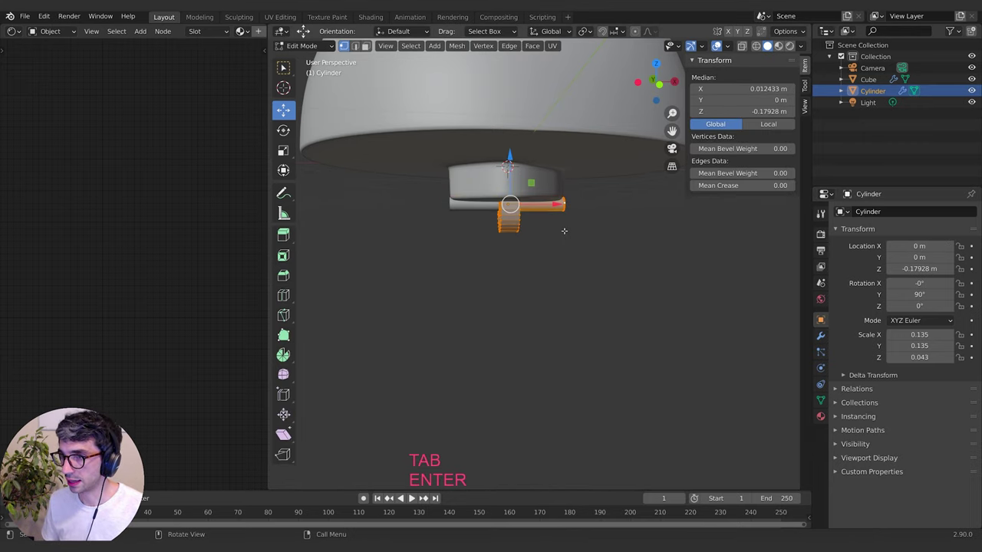
pyautogui.press('g')
pyautogui.press('x')
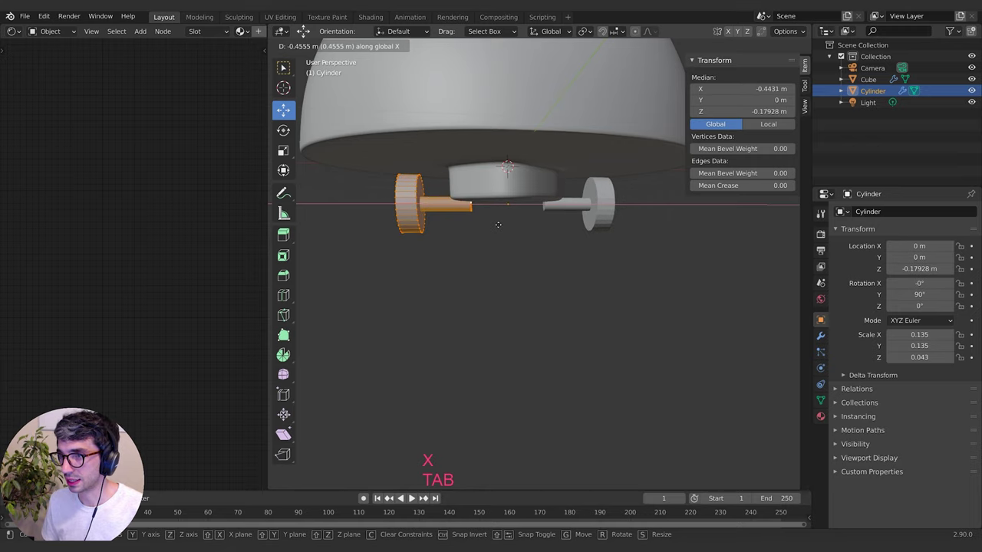
pyautogui.click(537, 225)
pyautogui.press('Tab')
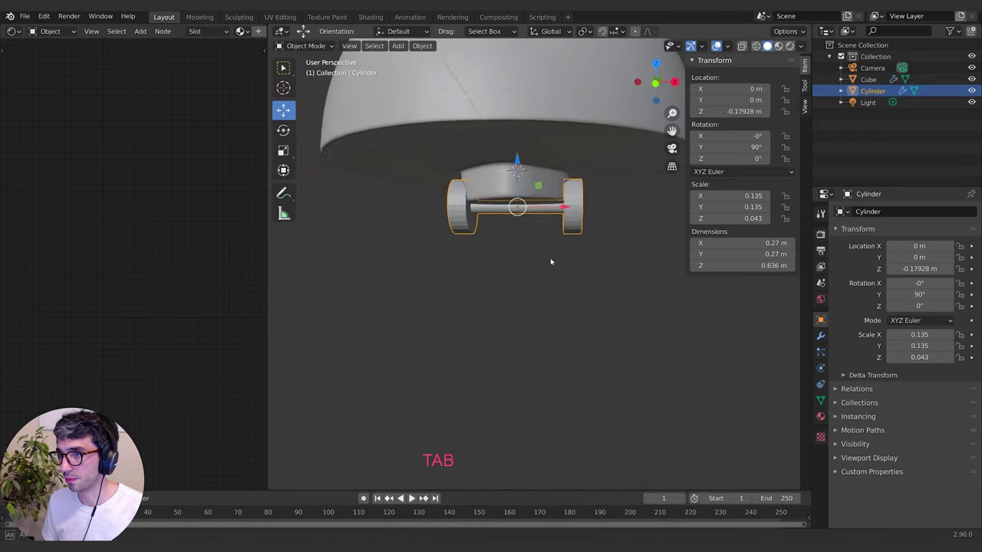
# In Edit Mode with X-ray on, box-select the axle's inner end vertices and set their global X median to 0
pyautogui.moveTo(550, 257); pyautogui.dragTo(533, 218, button='middle')
pyautogui.press('Tab')
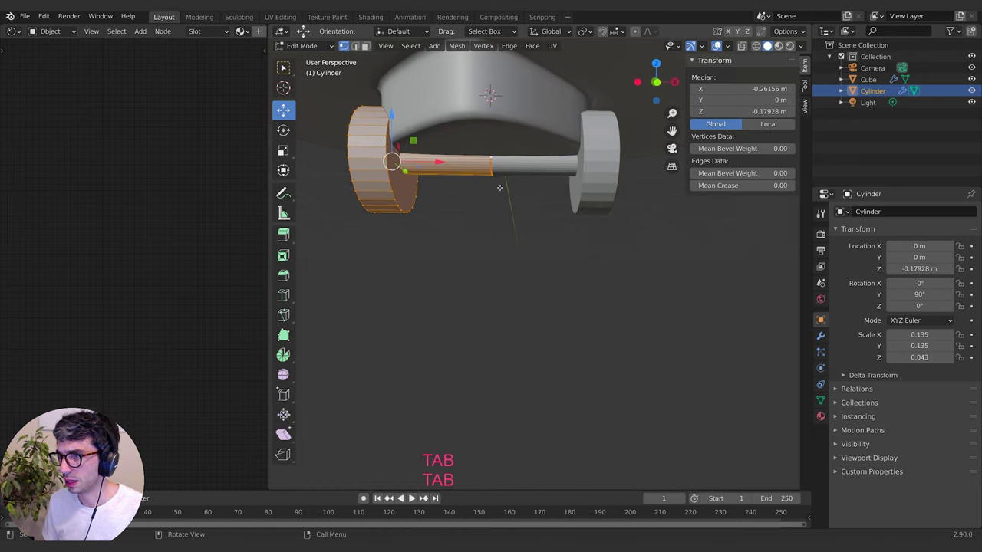
pyautogui.keyDown('shift'); pyautogui.moveTo(499, 187); pyautogui.dragTo(504, 283, button='middle'); pyautogui.keyUp('shift')
pyautogui.hotkey('alt', 'z')
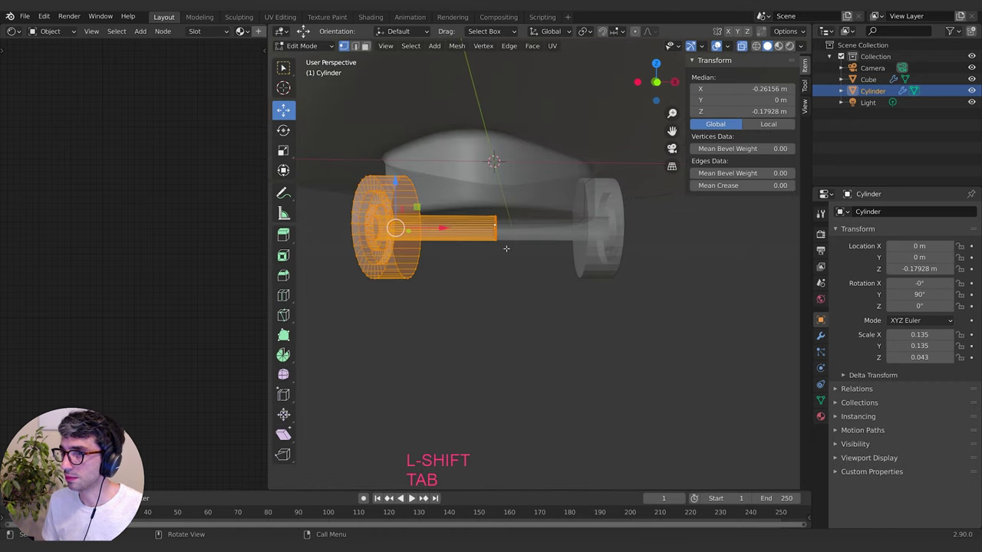
pyautogui.hotkey('alt', 'a')
pyautogui.press('b')
pyautogui.moveTo(481, 193); pyautogui.dragTo(536, 281)
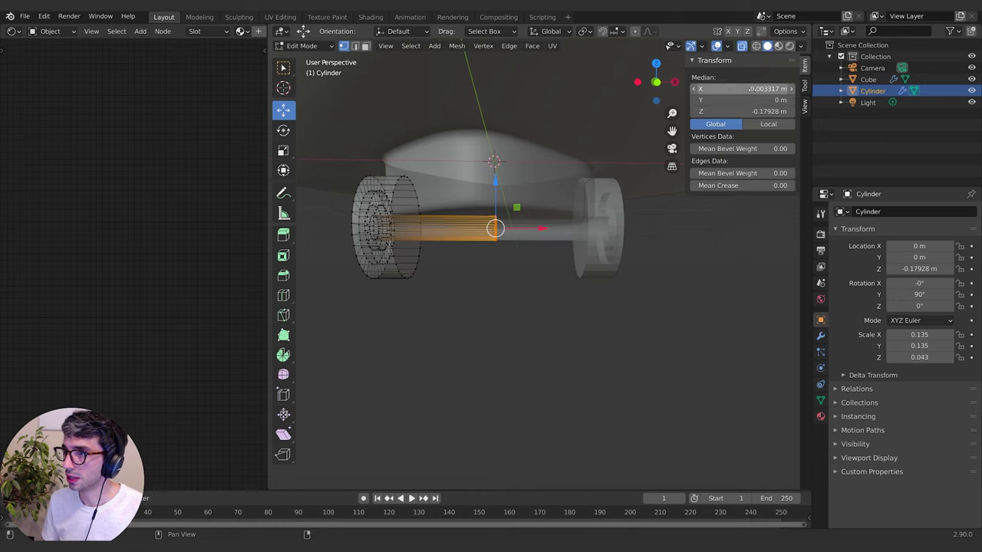
pyautogui.click(752, 90)
pyautogui.write('0')
pyautogui.press('Return')
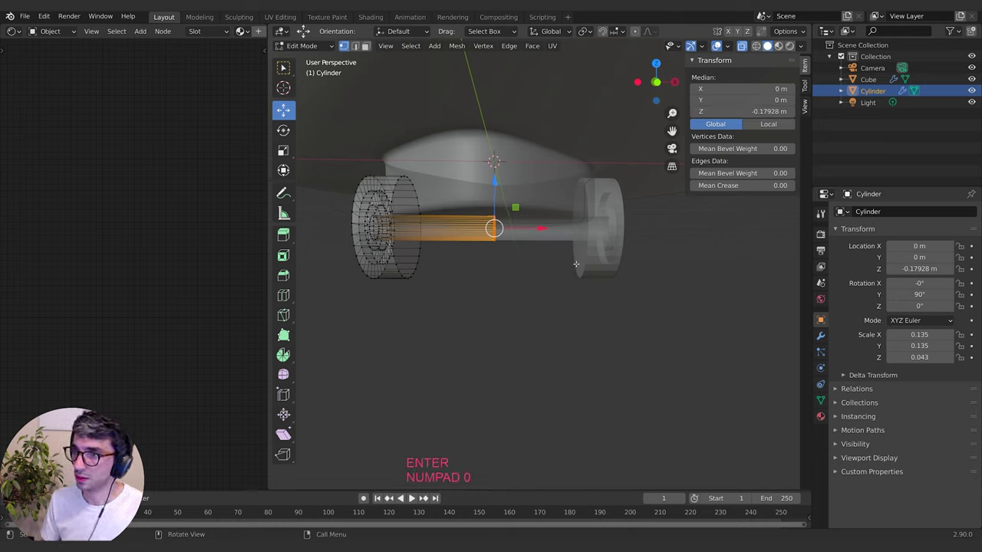
# Return to Object Mode and turn off X-ray shading
pyautogui.press('Tab')
pyautogui.press('Tab')
pyautogui.press('Tab')
pyautogui.scroll(-2, 513, 280)
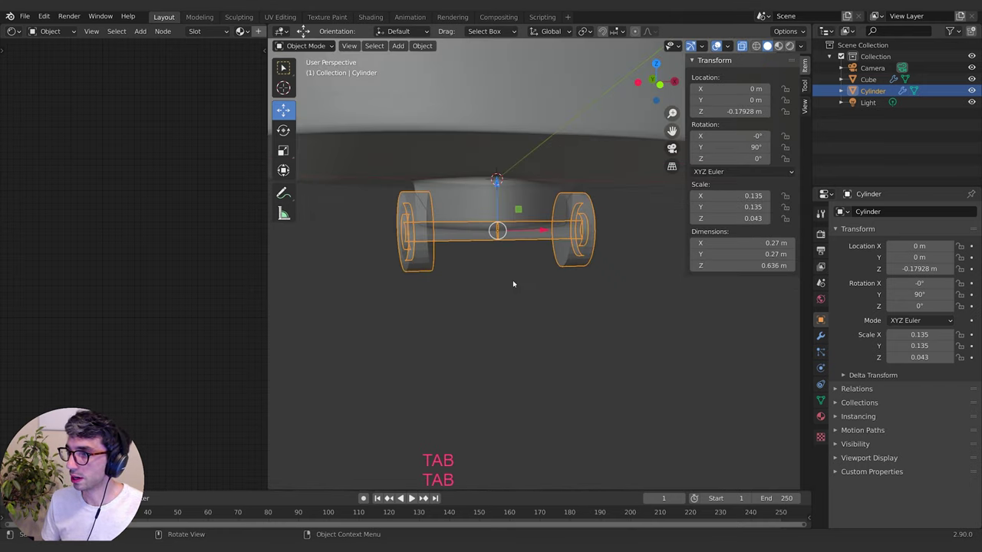
pyautogui.click(512, 280)
pyautogui.moveTo(512, 280); pyautogui.dragTo(636, 270, button='middle')
pyautogui.press('Tab')
pyautogui.press('Tab')
pyautogui.click(742, 48)
# Select the mirrored wheels, raise them along Z to about -0.129 m and deselect them
pyautogui.scroll(-5, 543, 256)
pyautogui.scroll(-1, 573, 254)
pyautogui.scroll(2, 511, 269)
pyautogui.scroll(-6, 597, 275)
pyautogui.scroll(3, 537, 264)
pyautogui.moveTo(538, 263)
pyautogui.keyDown('shift'); pyautogui.mouseDown(button='middle')
pyautogui.moveTo(546, 248)
pyautogui.moveTo(521, 254)
pyautogui.mouseUp(button='middle'); pyautogui.keyUp('shift')
pyautogui.click(522, 251)
pyautogui.press('g')
pyautogui.press('z')
pyautogui.click(565, 249)
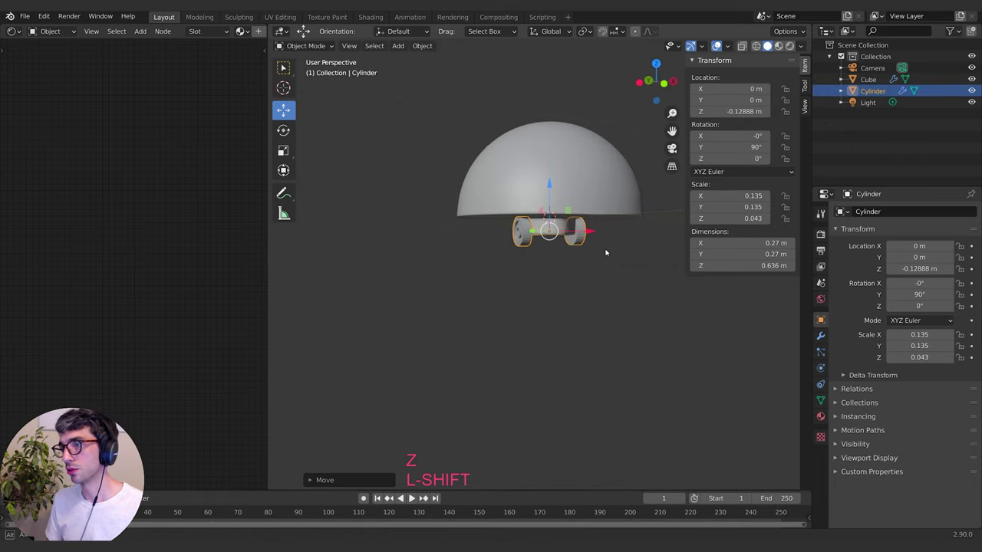
pyautogui.click(608, 277)
# Add a cube and scale it into a tall bar about 0.19 by 0.19 by 0.73 m
pyautogui.moveTo(607, 253); pyautogui.dragTo(580, 266, button='middle')
pyautogui.scroll(-3, 579, 286)
pyautogui.scroll(4, 548, 276)
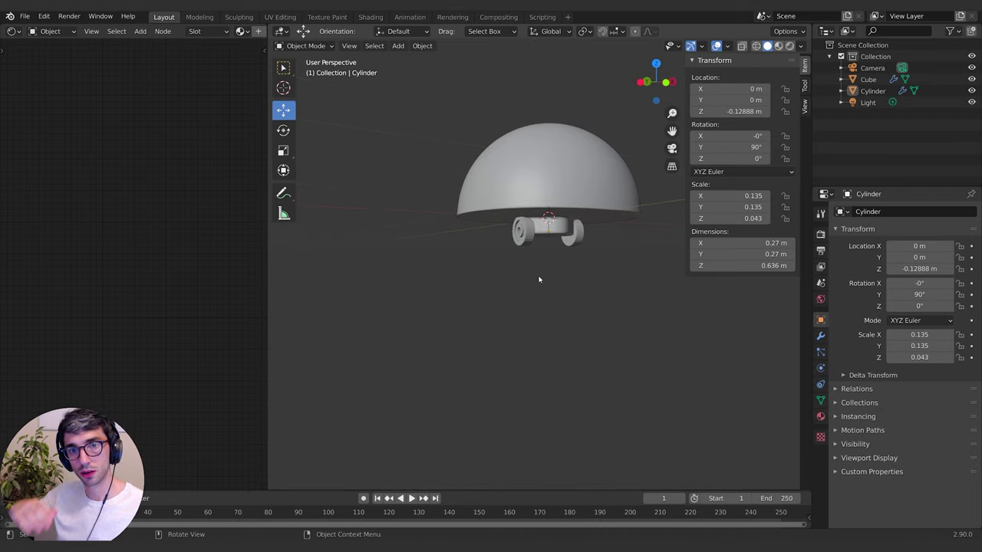
pyautogui.hotkey('shift', 'a')
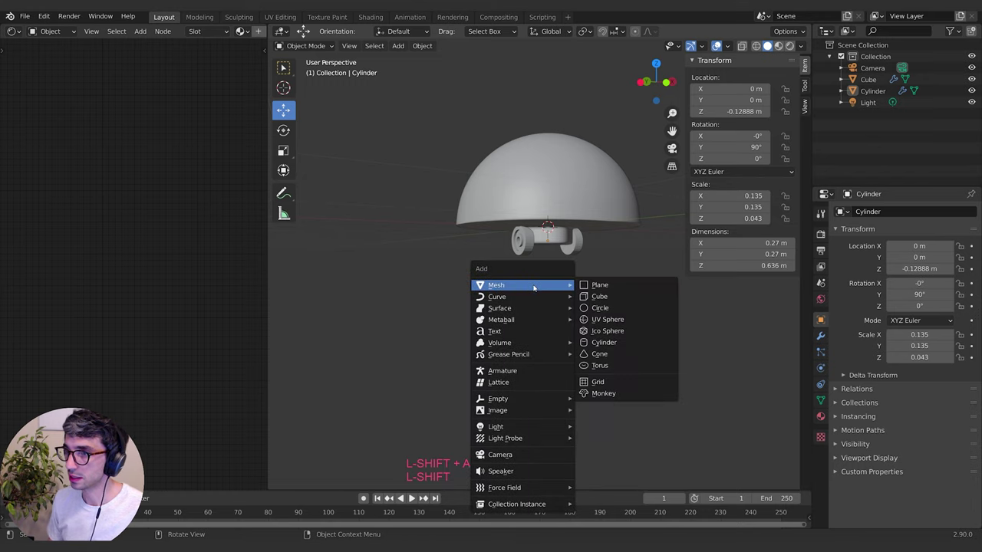
pyautogui.click(619, 297)
pyautogui.press('s')
pyautogui.click(568, 255)
pyautogui.press('s')
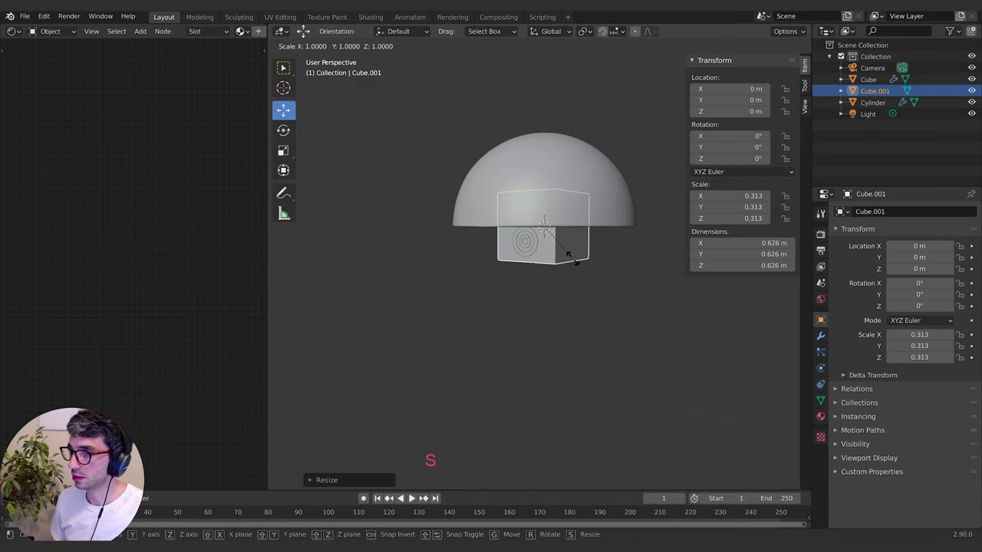
pyautogui.press('z')
pyautogui.click(702, 184)
pyautogui.press('s')
pyautogui.click(570, 262)
# Move the bar down along Z to about -0.519 m and along X to about -0.259 m, below one wheel
pyautogui.press('g')
pyautogui.press('z')
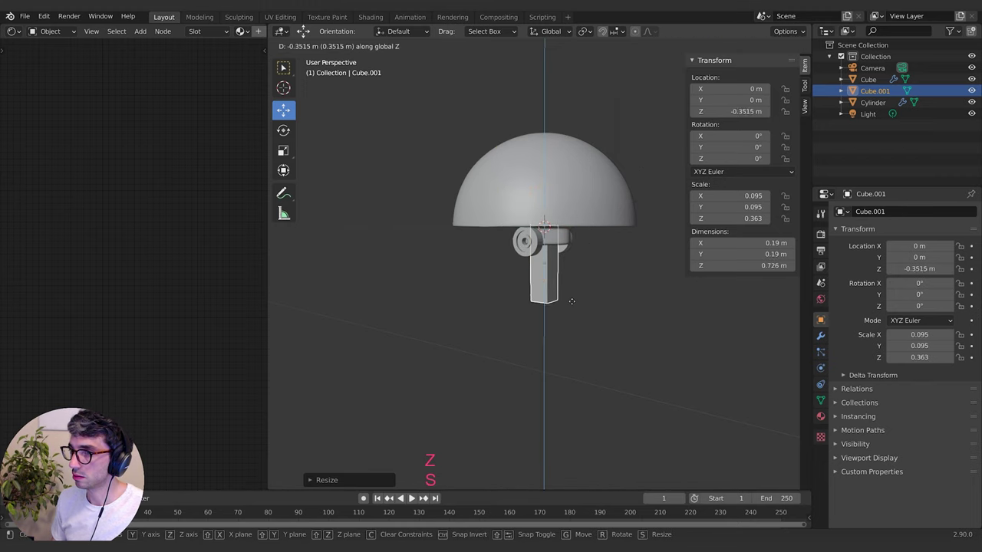
pyautogui.click(571, 319)
pyautogui.moveTo(572, 318); pyautogui.dragTo(530, 306, button='middle')
pyautogui.moveTo(591, 280); pyautogui.dragTo(566, 282)
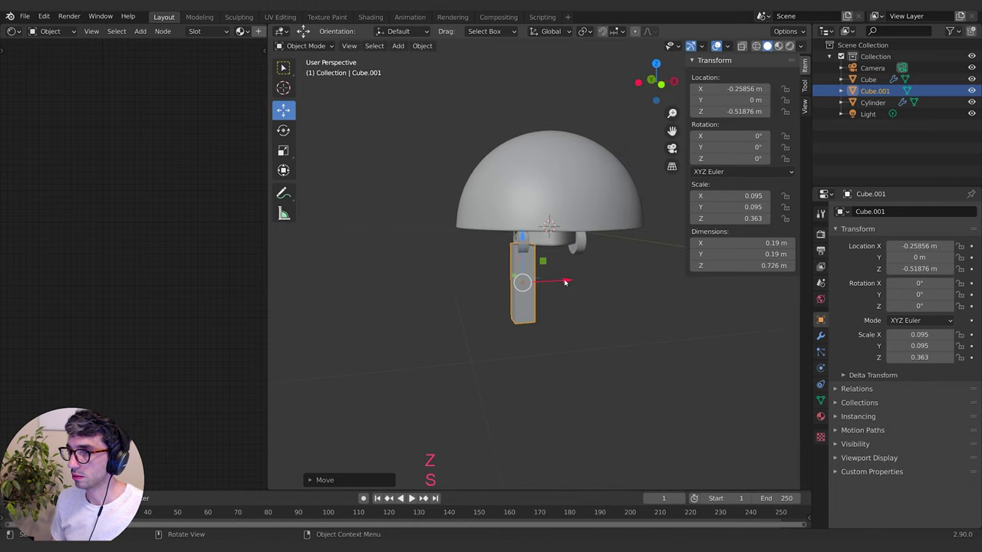
# Thin the bar along X to about 0.053 m and reposition it at about X -0.212 m, Z -0.454 m
pyautogui.moveTo(566, 283); pyautogui.dragTo(546, 276, button='middle')
pyautogui.press('s')
pyautogui.press('x')
pyautogui.click(545, 276)
pyautogui.press('g')
pyautogui.press('x')
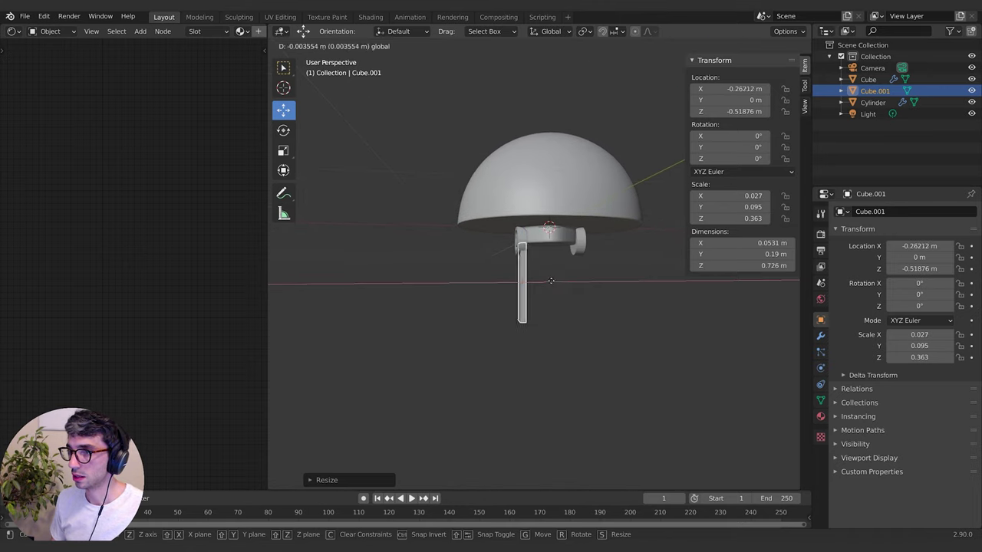
pyautogui.click(557, 281)
pyautogui.press('g')
pyautogui.press('z')
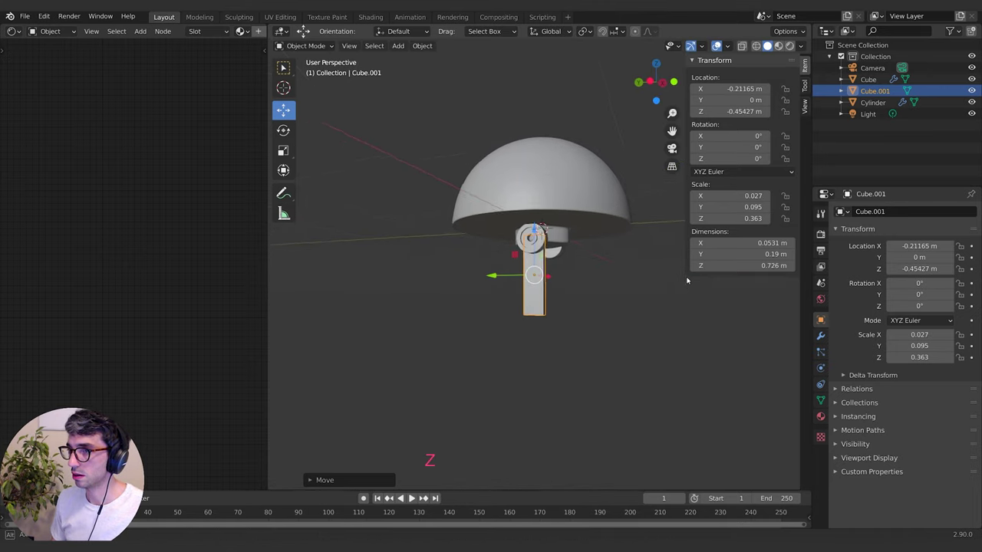
pyautogui.click(721, 290)
# Rotate the bar about 22.2° around the X axis so it slants away from the wheel
pyautogui.moveTo(620, 290)
pyautogui.mouseDown(button='middle')
pyautogui.moveTo(419, 281)
pyautogui.moveTo(614, 285)
pyautogui.moveTo(625, 276)
pyautogui.mouseUp(button='middle')
pyautogui.press('r')
pyautogui.press('x')
pyautogui.click(626, 306)
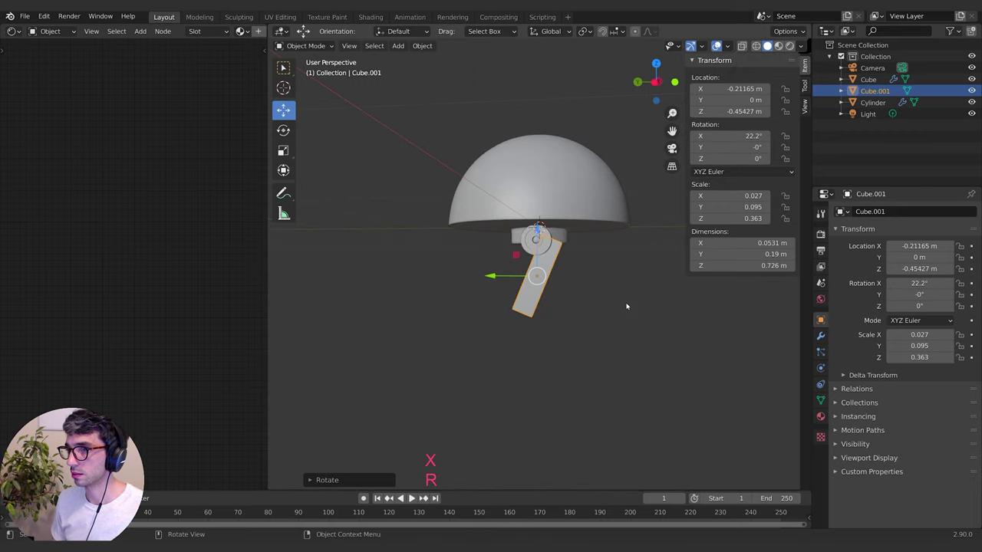
# Align the slanted bar's upper end with the wheel at about Y 0.138 m, Z -0.434 m
pyautogui.moveTo(506, 277)
pyautogui.mouseDown()
pyautogui.moveTo(497, 276)
pyautogui.moveTo(506, 276)
pyautogui.mouseUp()
pyautogui.moveTo(636, 291); pyautogui.dragTo(601, 295, button='middle')
pyautogui.scroll(3, 524, 294)
pyautogui.moveTo(576, 232); pyautogui.dragTo(577, 227)
pyautogui.moveTo(592, 294); pyautogui.dragTo(438, 269, button='middle')
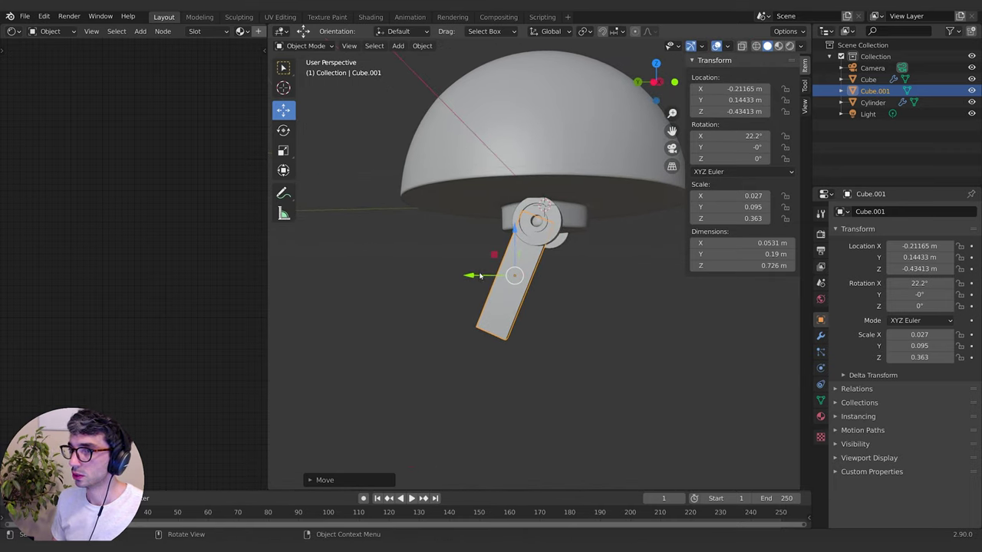
pyautogui.moveTo(480, 276); pyautogui.dragTo(482, 274)
pyautogui.moveTo(721, 362); pyautogui.dragTo(610, 335, button='middle')
# In Edit Mode, inset the bar's outer broad face by extruding it in place and scaling it down
pyautogui.press('Tab')
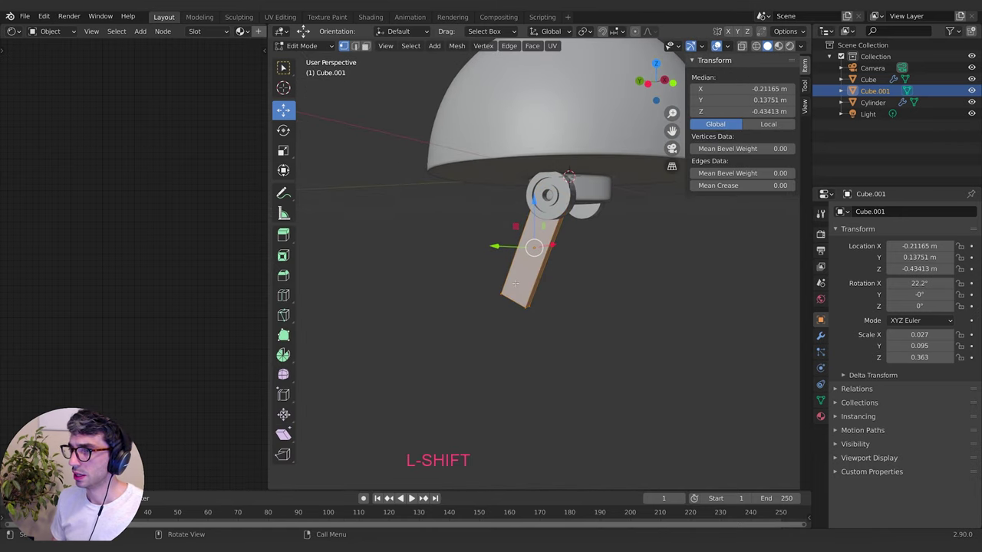
pyautogui.click(448, 239)
pyautogui.click(548, 257)
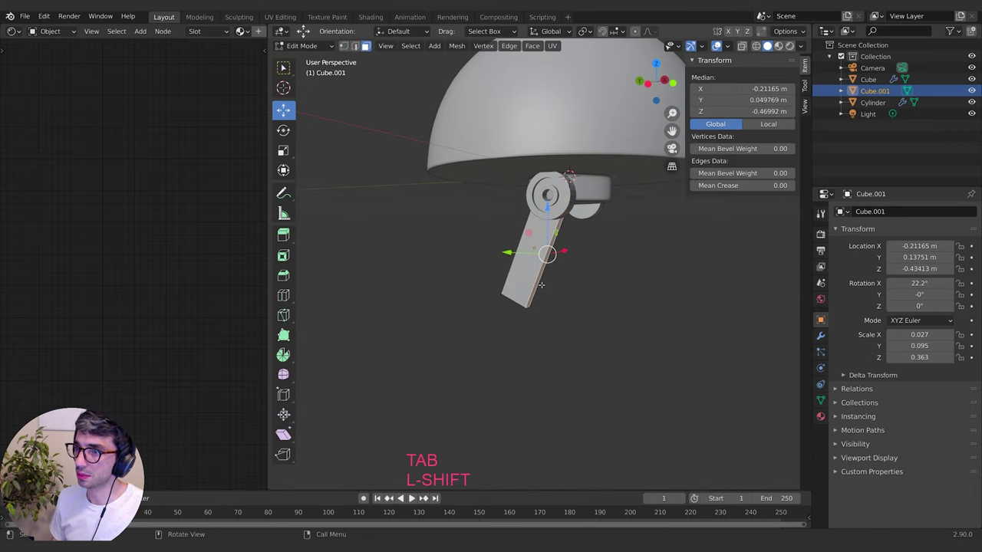
pyautogui.moveTo(548, 257); pyautogui.dragTo(485, 243, button='middle')
pyautogui.click(512, 265)
pyautogui.moveTo(568, 295); pyautogui.dragTo(579, 274, button='middle')
pyautogui.press('s')
pyautogui.click(629, 287)
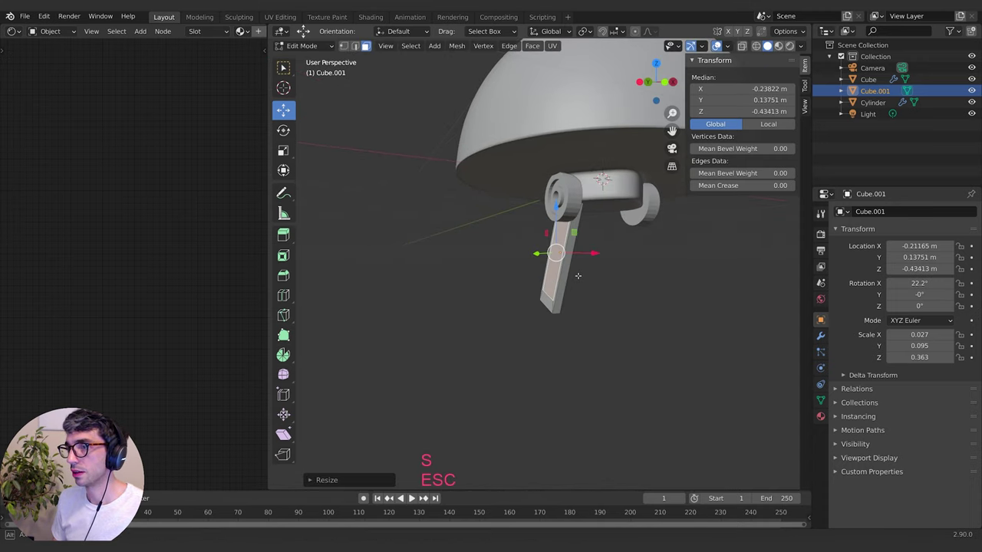
# Extrude the inset face inward along X to about -0.201 m to form a recess in the bar
pyautogui.press('e')
pyautogui.press('Escape')
pyautogui.moveTo(584, 251); pyautogui.dragTo(592, 252)
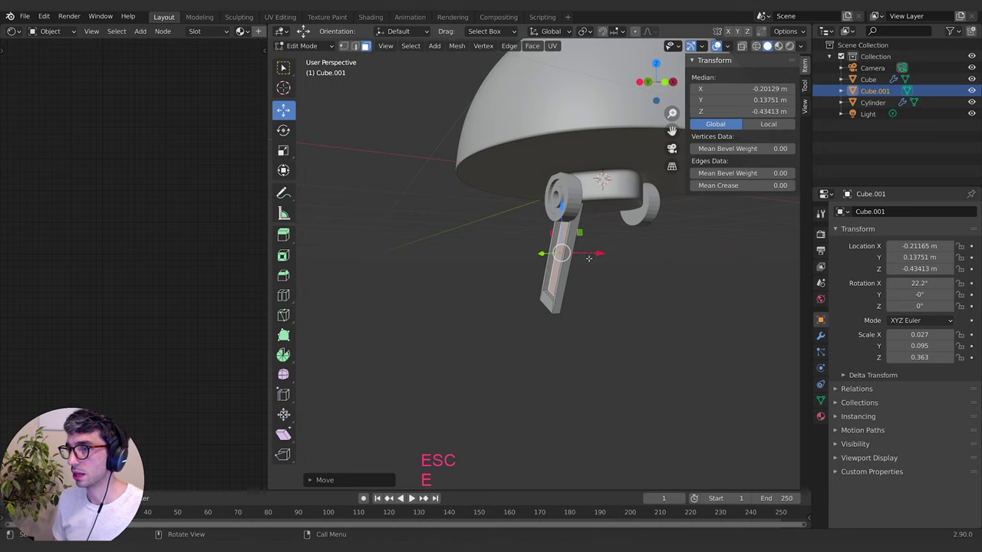
# Extrude the recess floor in place, scale it down, and narrow it along local Y into a thin strip
pyautogui.moveTo(592, 254); pyautogui.dragTo(631, 263, button='middle')
pyautogui.press('e')
pyautogui.press('Escape')
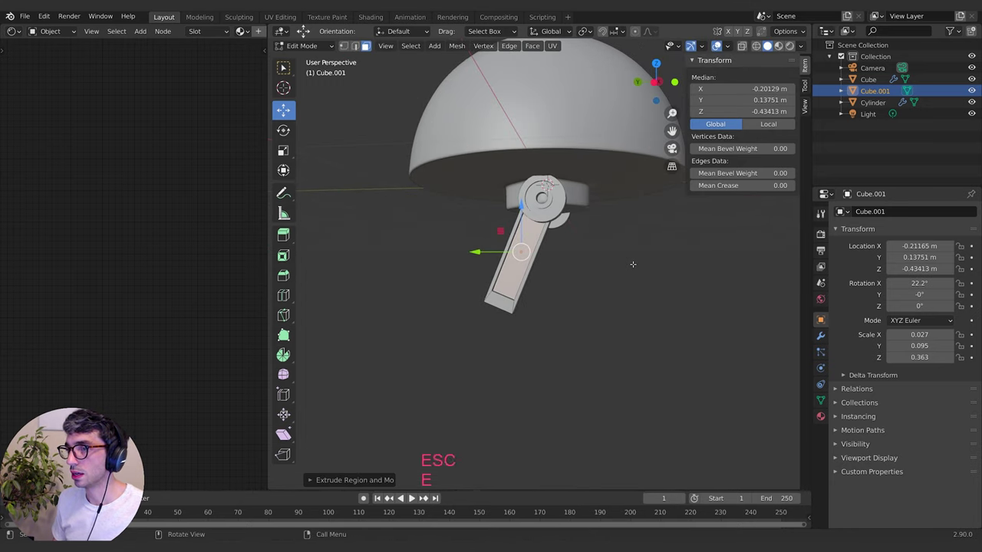
pyautogui.press('s')
pyautogui.click(590, 268)
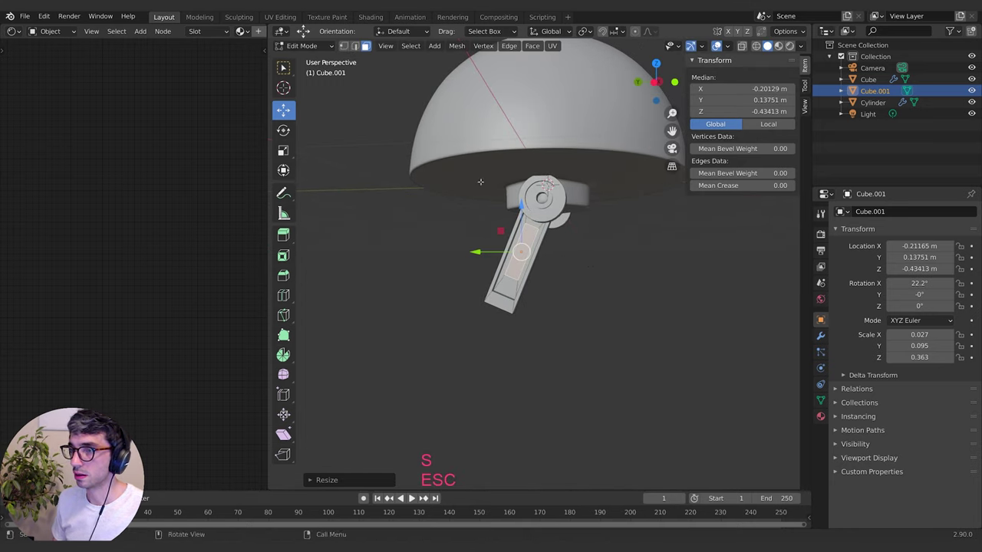
pyautogui.click(550, 31)
pyautogui.click(537, 79)
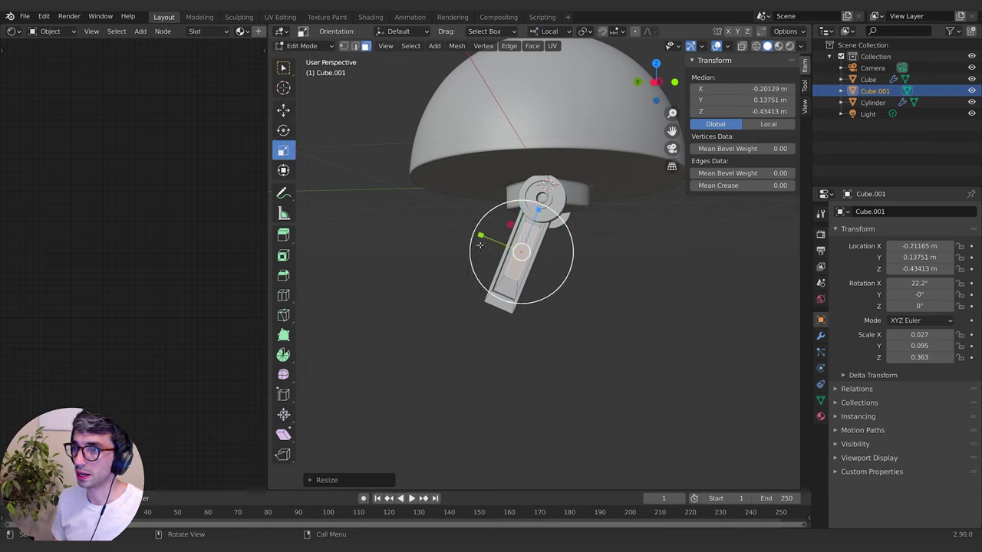
pyautogui.moveTo(480, 237); pyautogui.dragTo(504, 244)
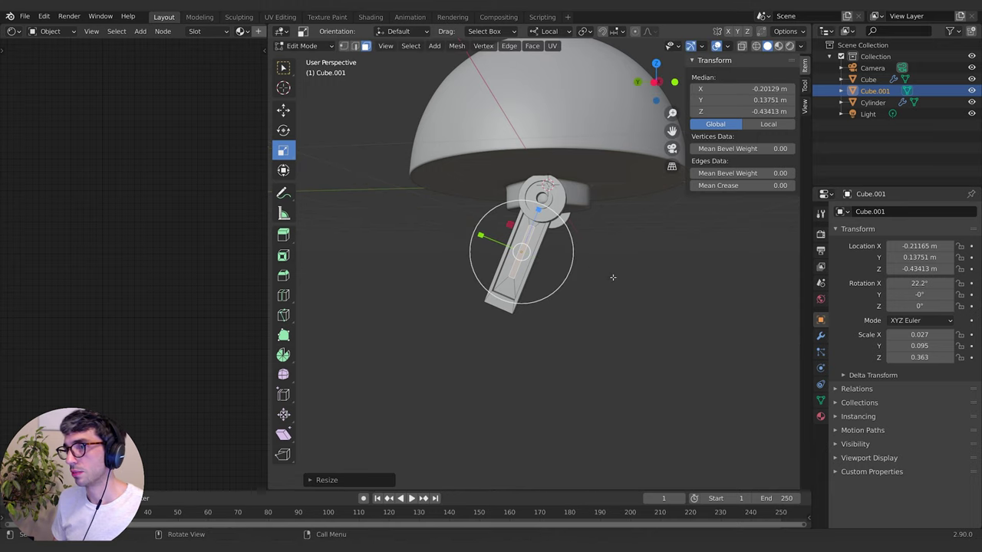
# Extrude the thin strip outward along X into a raised ridge and shift the whole bar to about X -0.266 m
pyautogui.moveTo(611, 277)
pyautogui.mouseDown(button='middle')
pyautogui.moveTo(580, 279)
pyautogui.moveTo(593, 277)
pyautogui.mouseUp(button='middle')
pyautogui.press('e')
pyautogui.press('Escape')
pyautogui.press('F1')
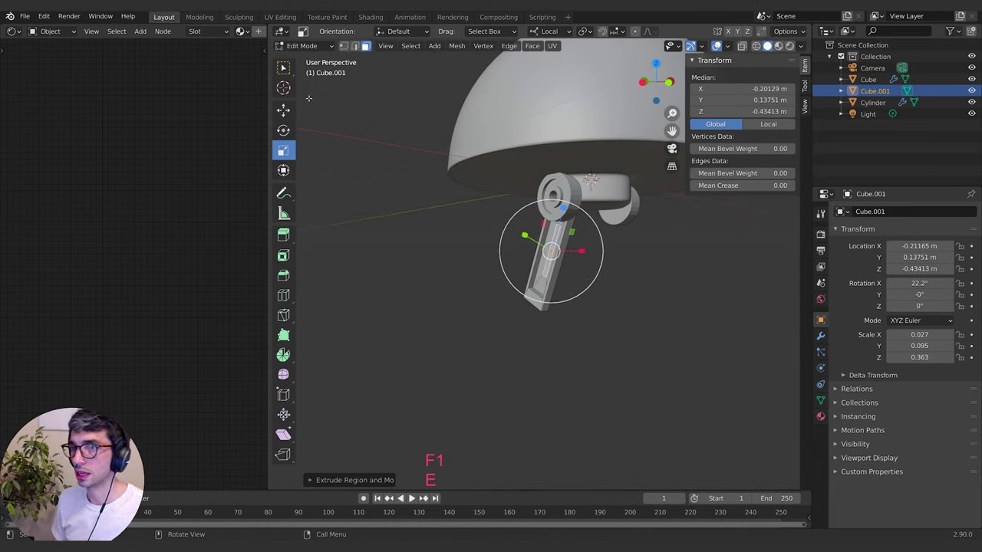
pyautogui.moveTo(581, 251); pyautogui.dragTo(579, 251)
pyautogui.press('Escape')
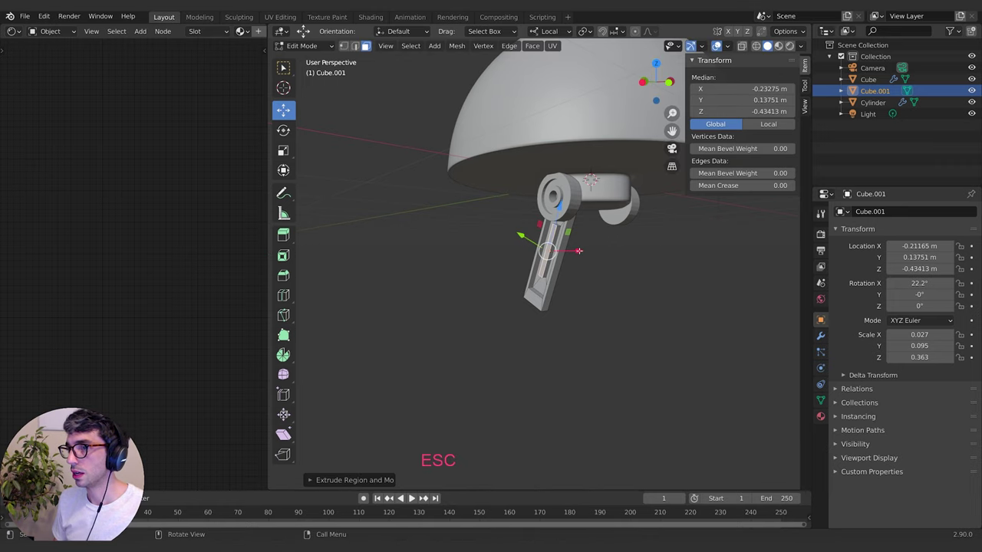
pyautogui.press('s')
pyautogui.click(579, 251)
pyautogui.moveTo(578, 251); pyautogui.dragTo(570, 251)
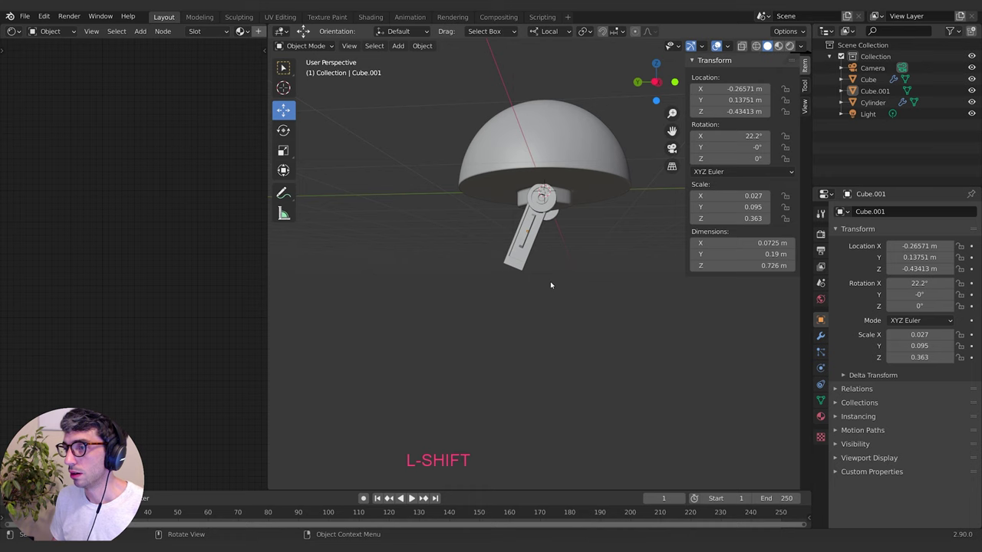
# In Edit Mode, add two loop cuts across the length of the bar
pyautogui.scroll(4, 550, 284)
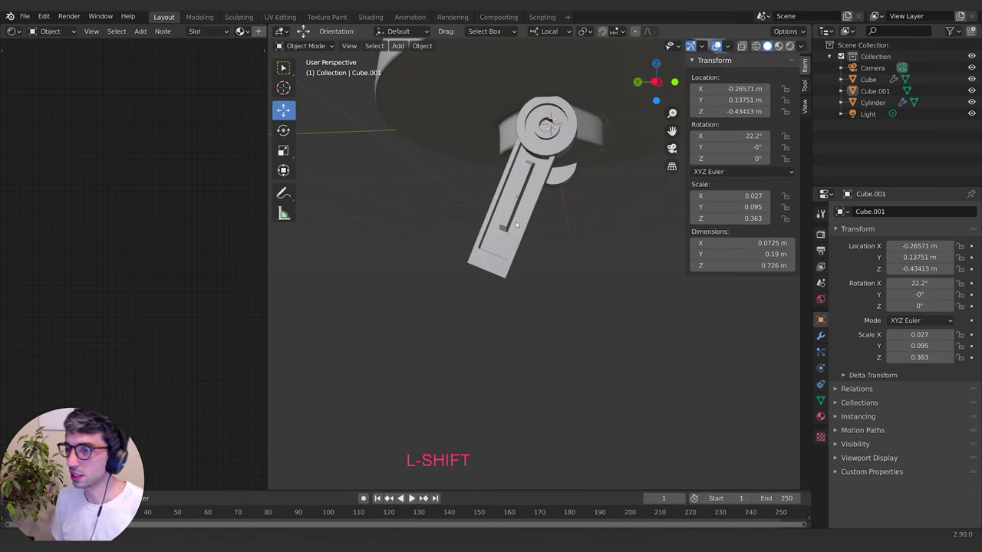
pyautogui.keyDown('shift'); pyautogui.moveTo(564, 232); pyautogui.dragTo(592, 293, button='middle'); pyautogui.keyUp('shift')
pyautogui.click(554, 286)
pyautogui.press('Tab')
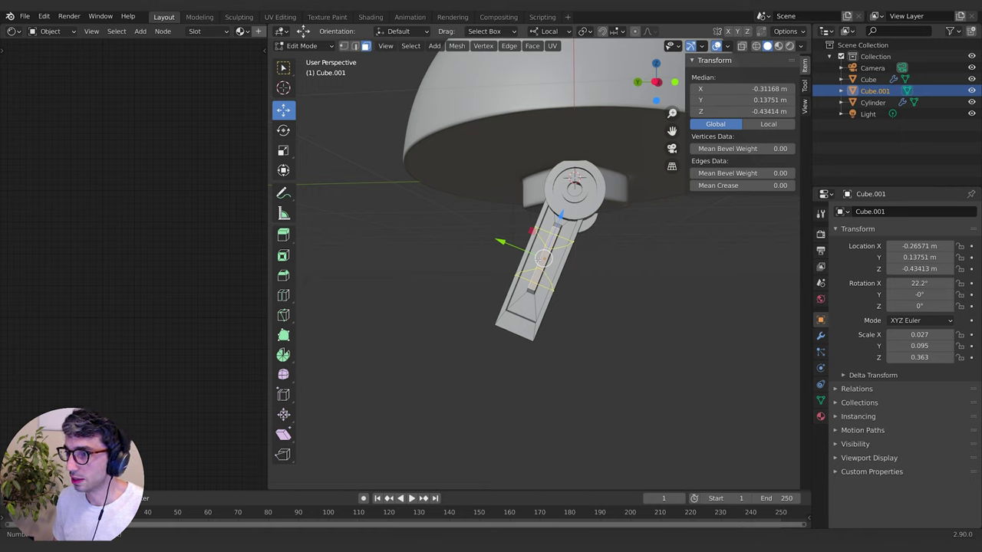
pyautogui.press('g')
pyautogui.press('g')
pyautogui.press('Escape')
pyautogui.moveTo(536, 260); pyautogui.dragTo(583, 272, button='middle')
pyautogui.scroll(1, 583, 272)
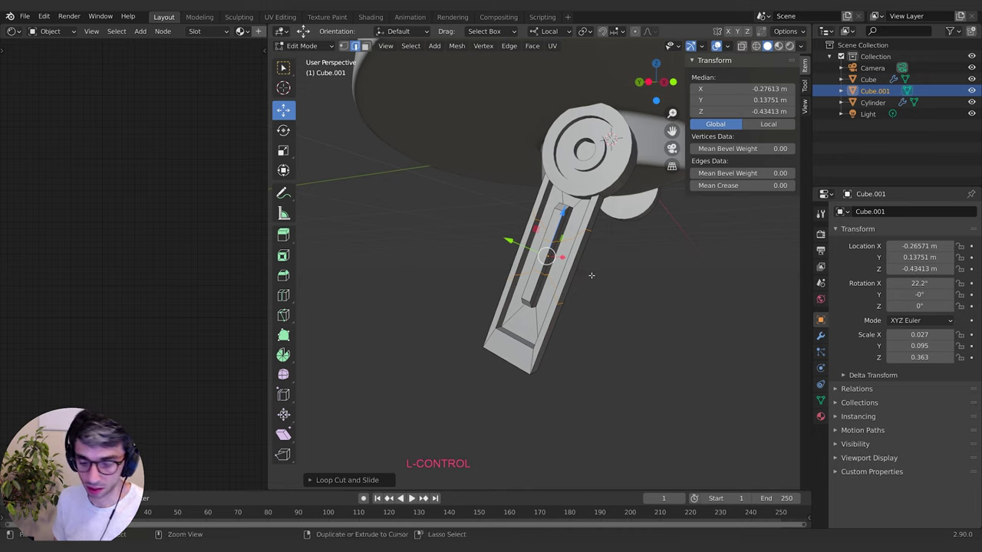
# Bevel the two crosswise loops into narrow bands, extrude them in place and scale them slightly outward
pyautogui.hotkey('ctrl', 'b')
pyautogui.click(594, 277)
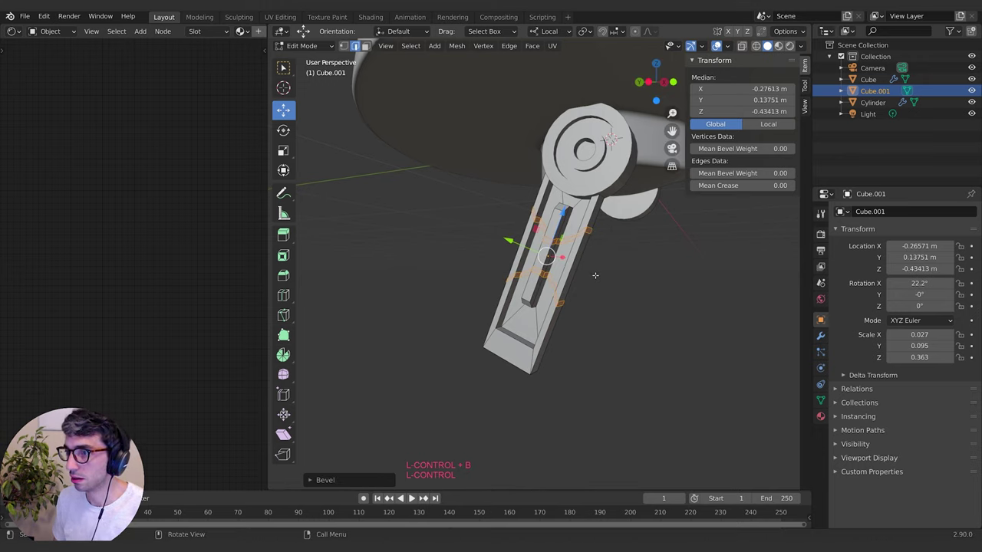
pyautogui.moveTo(595, 276); pyautogui.dragTo(606, 280, button='middle')
pyautogui.press('e')
pyautogui.press('Escape')
pyautogui.press('s')
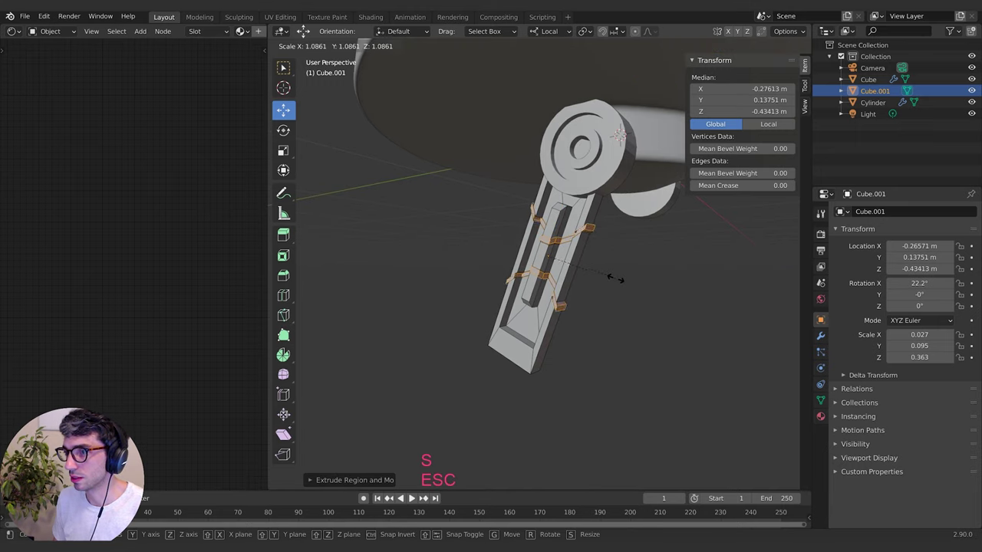
pyautogui.click(618, 281)
# Scale the two bands up along X so they protrude further, return to Object Mode and deselect the bar
pyautogui.press('Tab')
pyautogui.scroll(-4, 622, 285)
pyautogui.moveTo(622, 287)
pyautogui.mouseDown(button='middle')
pyautogui.moveTo(638, 288)
pyautogui.moveTo(607, 296)
pyautogui.moveTo(612, 281)
pyautogui.mouseUp(button='middle')
pyautogui.scroll(5, 607, 297)
pyautogui.press('Tab')
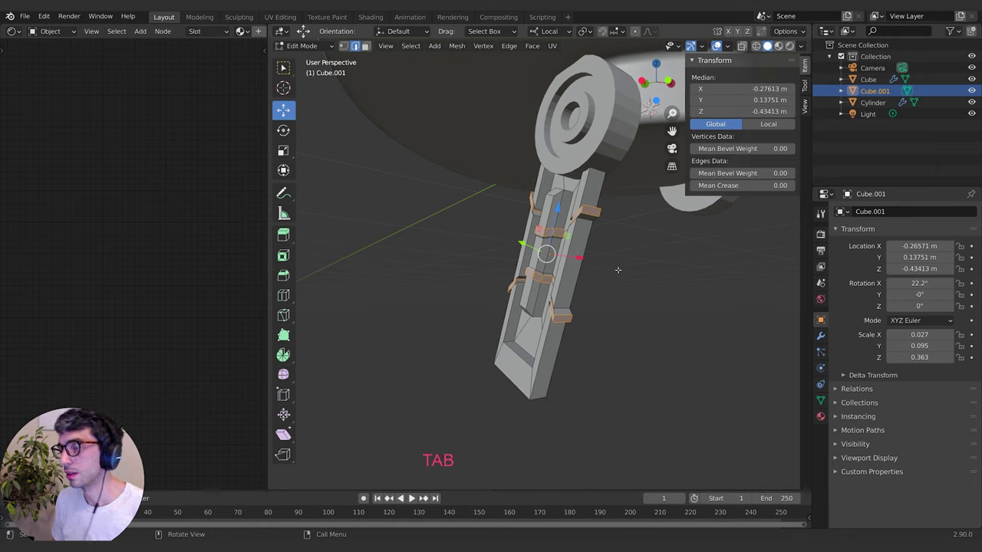
pyautogui.press('s')
pyautogui.press('x')
pyautogui.click(642, 269)
pyautogui.press('Tab')
pyautogui.moveTo(634, 278); pyautogui.dragTo(578, 295, button='middle')
pyautogui.scroll(-4, 647, 302)
pyautogui.scroll(-1, 563, 302)
pyautogui.click(563, 303)
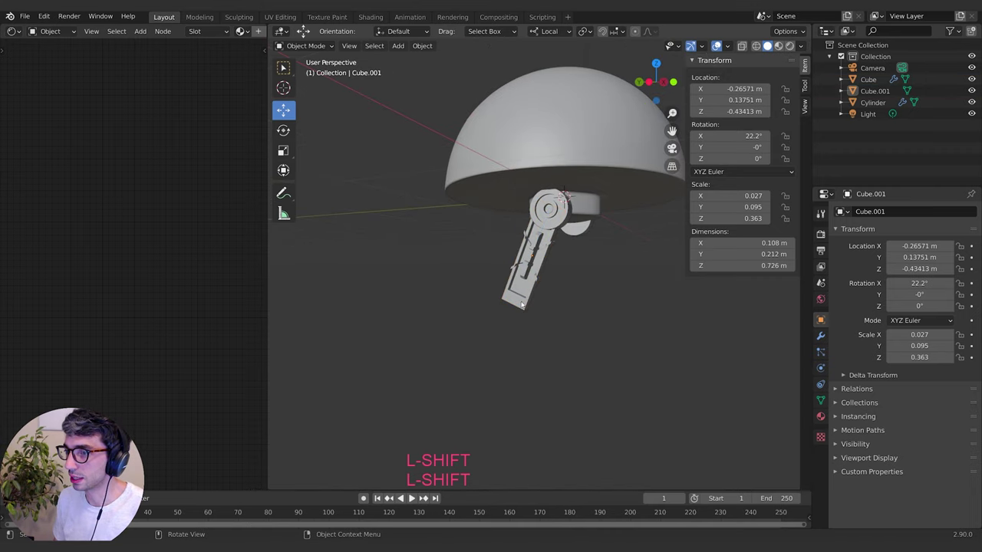
# Select the bar and add lengthwise loop cuts to it in Edit Mode
pyautogui.click(521, 305)
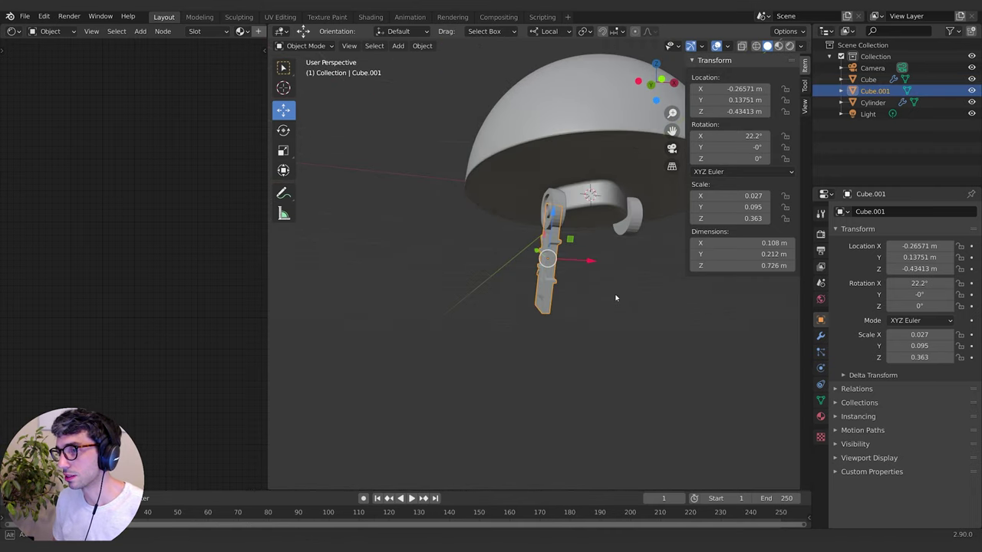
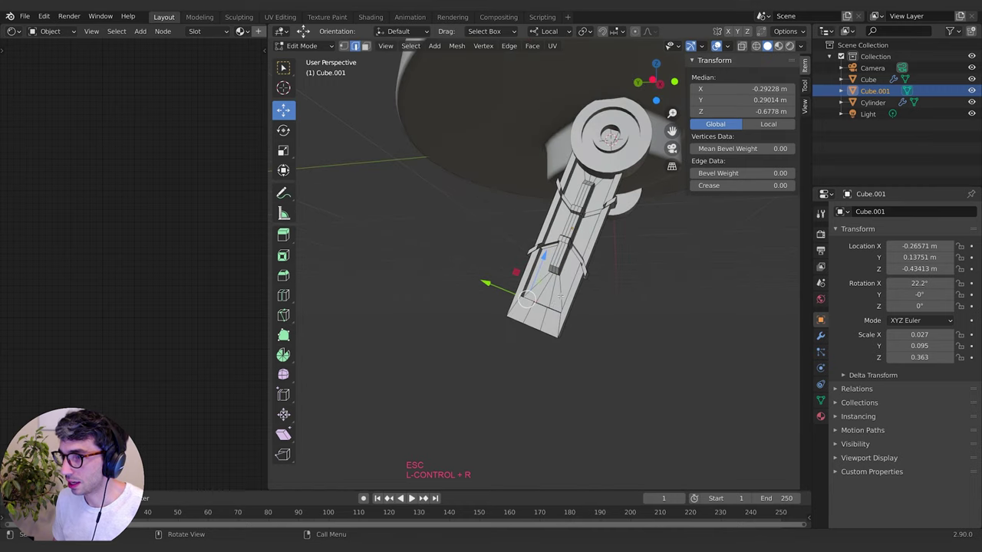
pyautogui.click(550, 343)
pyautogui.moveTo(551, 344); pyautogui.dragTo(532, 359, button='middle')
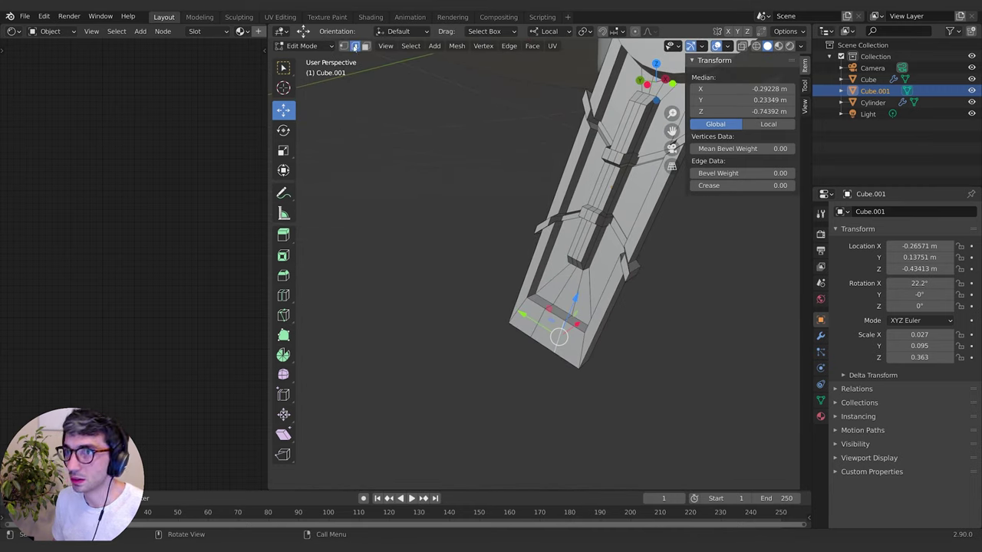
# Select the middle face of the recess's lower end wall, move it along local Z toward the bar's tip, and return to Object Mode
pyautogui.click(366, 47)
pyautogui.click(556, 315)
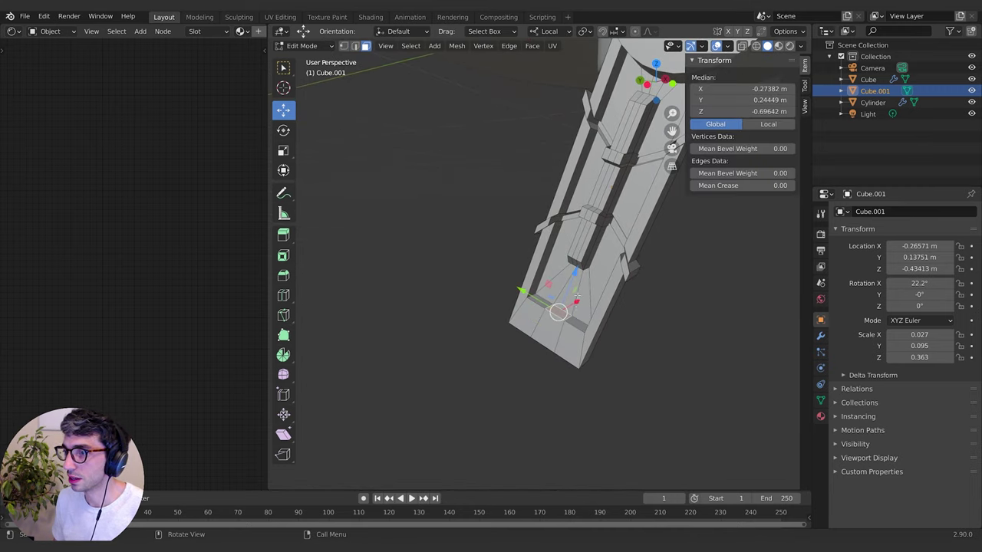
pyautogui.moveTo(573, 274); pyautogui.dragTo(564, 290)
pyautogui.click(563, 294)
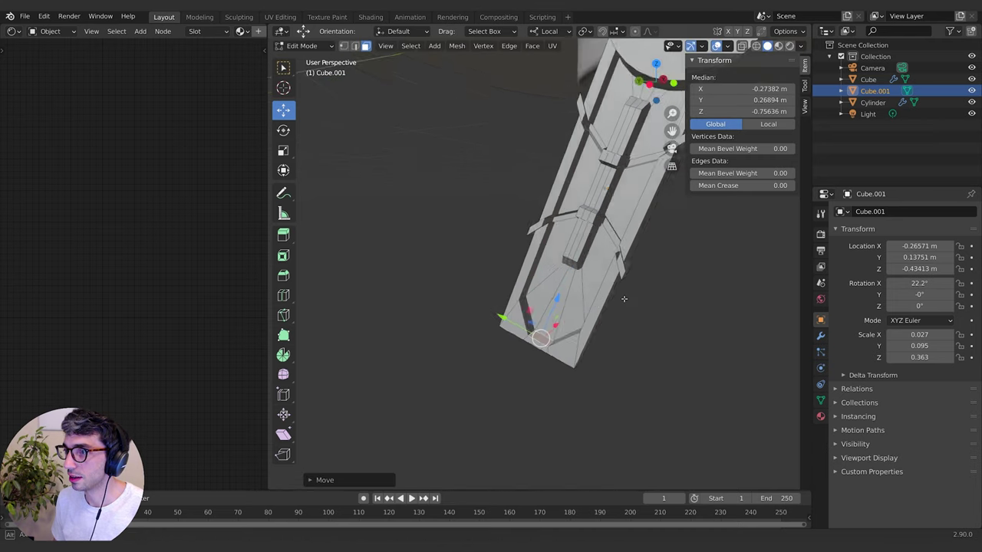
pyautogui.moveTo(563, 294); pyautogui.dragTo(601, 292, button='middle')
pyautogui.press('Tab')
pyautogui.scroll(-5, 602, 290)
pyautogui.moveTo(597, 257); pyautogui.dragTo(556, 285, button='middle')
pyautogui.scroll(-1, 549, 287)
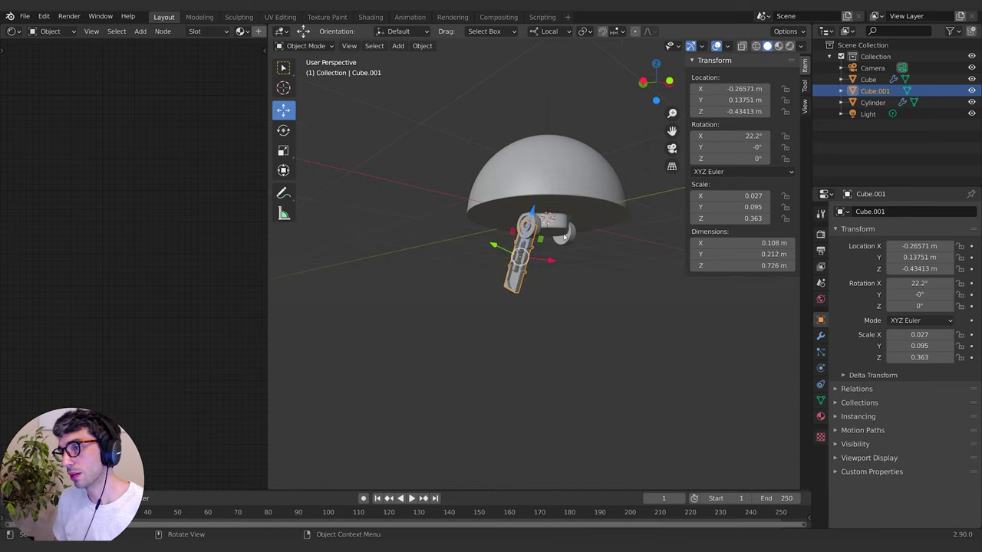
# Select the mirrored wheels and duplicate them in place
pyautogui.click(565, 241)
pyautogui.click(564, 241)
pyautogui.moveTo(565, 244); pyautogui.dragTo(583, 256, button='middle')
pyautogui.hotkey('shift', 'd')
pyautogui.press('Escape')
# Set the transform orientation to Global and move the duplicated wheels down along Z to the height of the bar's lower end
pyautogui.press('g')
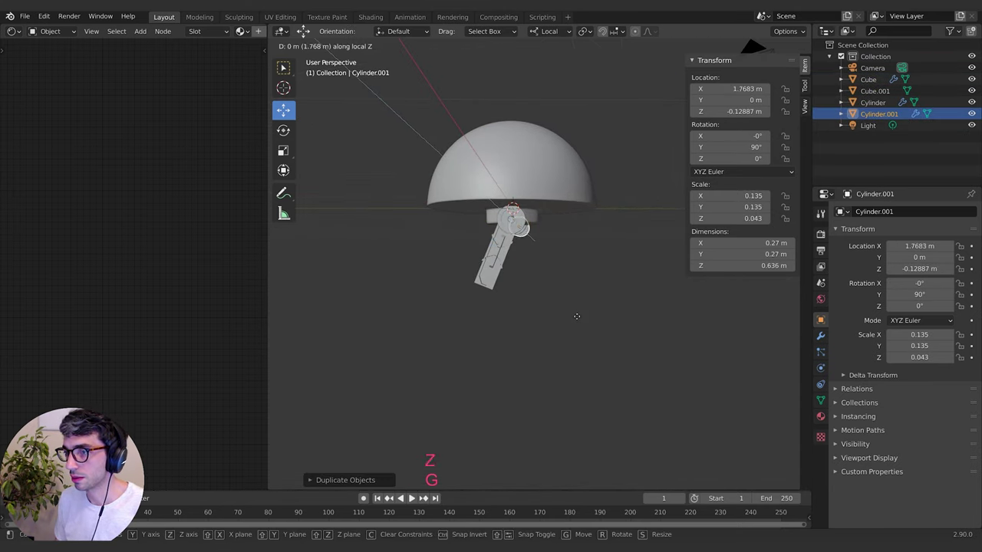
pyautogui.press('z')
pyautogui.click(550, 30)
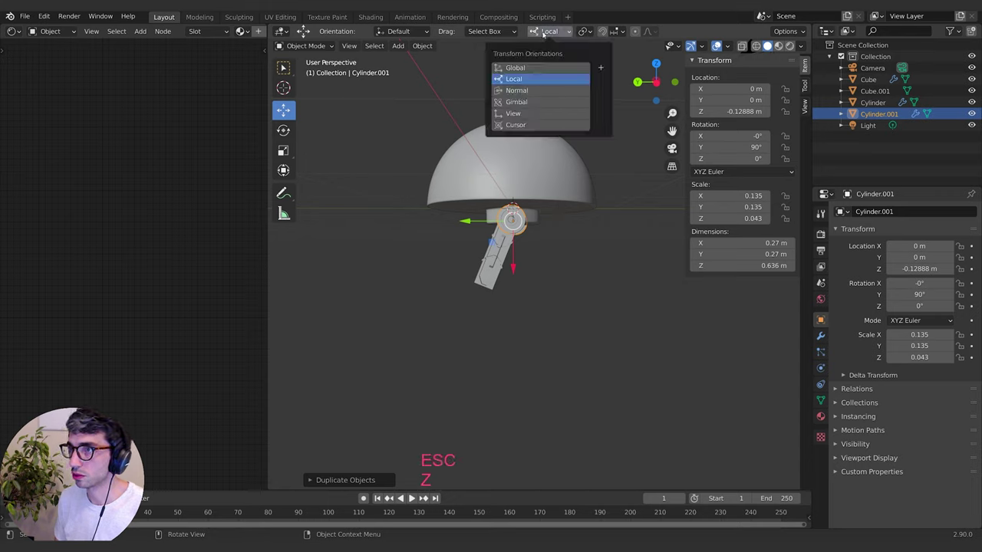
pyautogui.click(528, 72)
pyautogui.press('g')
pyautogui.press('z')
pyautogui.click(532, 284)
# Move the duplicated wheels along global Y until they line up with the slanted bar's lower end
pyautogui.moveTo(533, 284); pyautogui.dragTo(493, 252, button='middle')
pyautogui.scroll(-1, 557, 277)
pyautogui.press('g')
pyautogui.press('y')
pyautogui.click(531, 276)
# Delete the selected part of the duplicated wheels' mesh in Edit Mode and return to Object Mode
pyautogui.press('Tab')
pyautogui.scroll(2, 611, 307)
pyautogui.moveTo(493, 251); pyautogui.dragTo(520, 241, button='middle')
pyautogui.press('x')
pyautogui.click(490, 262)
pyautogui.press('Tab')
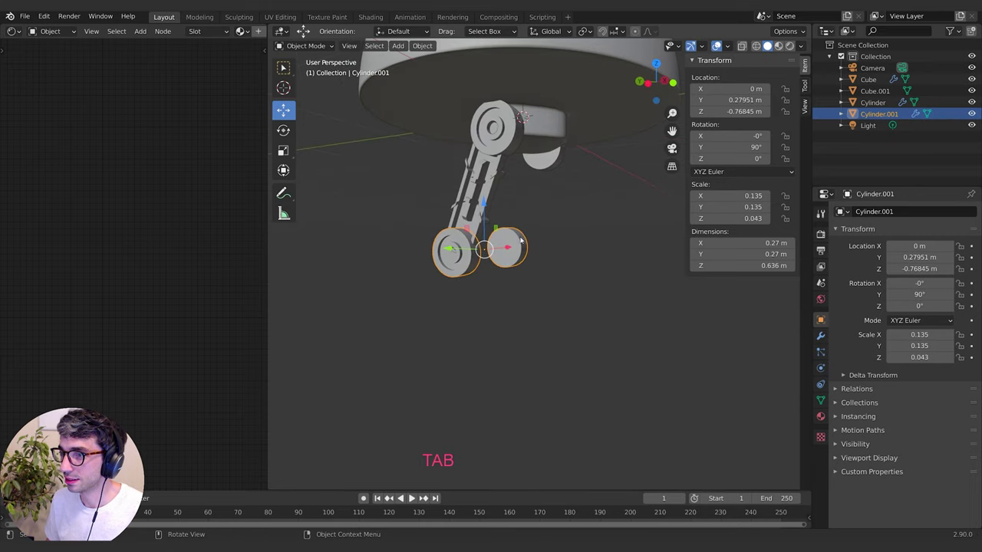
# Select the lower wheels and fine-tune their height along global Z at the bar's end
pyautogui.moveTo(558, 269); pyautogui.dragTo(504, 270, button='middle')
pyautogui.press('Tab')
pyautogui.press('Tab')
pyautogui.click(511, 278)
pyautogui.click(496, 266)
pyautogui.press('g')
pyautogui.press('z')
pyautogui.click(545, 250)
# Select the slanted bar and add a Mirror modifier to it
pyautogui.click(397, 209)
pyautogui.moveTo(396, 210); pyautogui.dragTo(410, 237, button='middle')
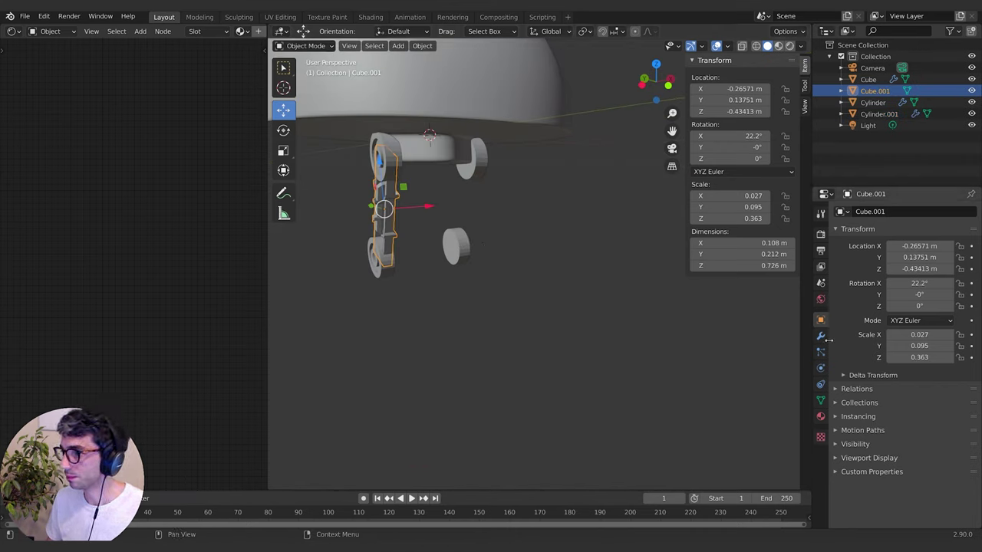
pyautogui.click(820, 337)
pyautogui.click(882, 212)
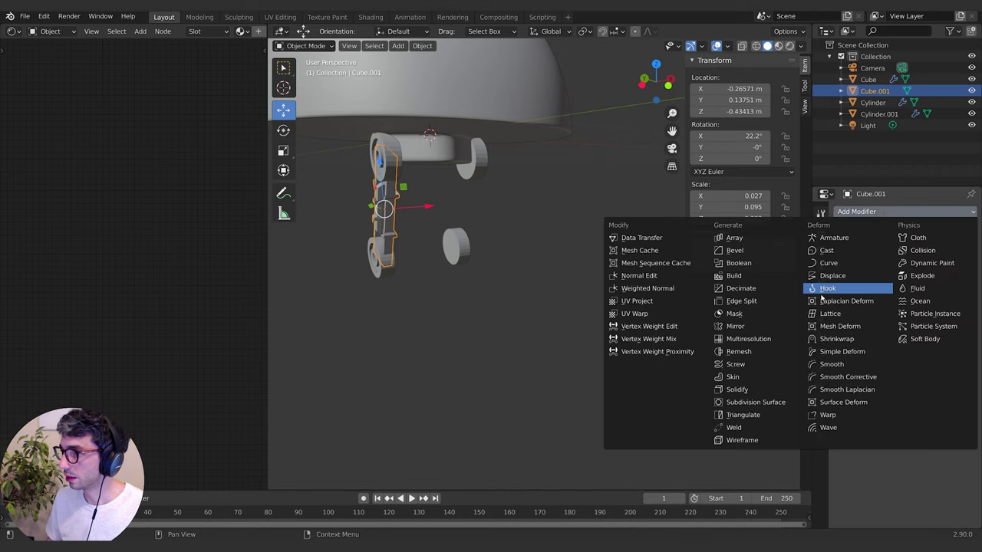
pyautogui.click(758, 326)
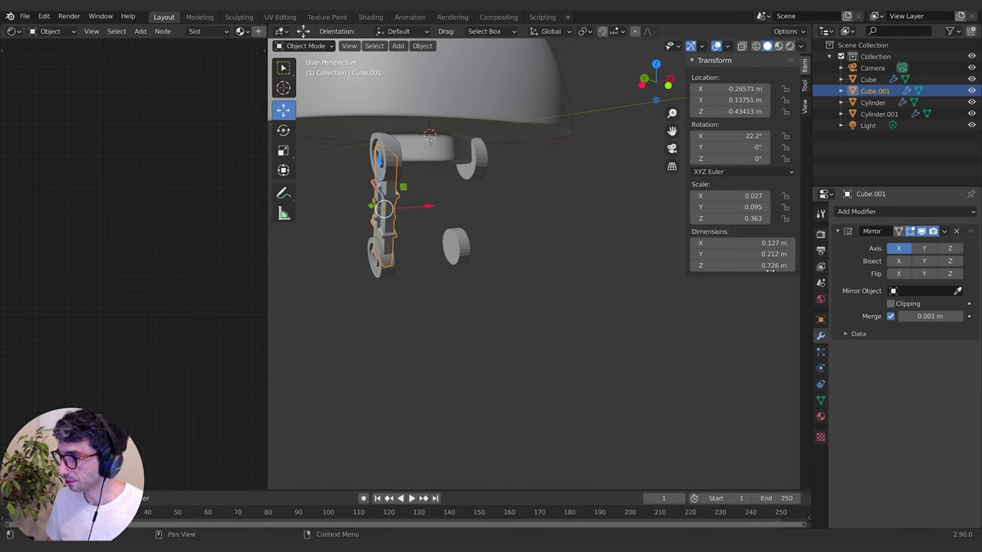
# Try mirroring the bar on the Z axis instead of X
pyautogui.moveTo(770, 270); pyautogui.dragTo(636, 272, button='middle')
pyautogui.click(899, 249)
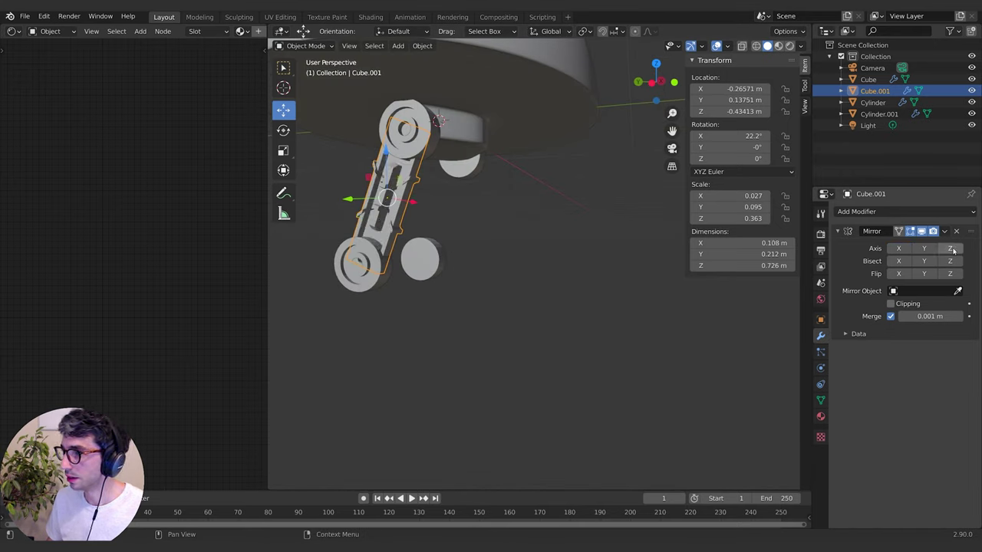
pyautogui.click(951, 249)
# Set the bar's X location to 0 m so its origin sits on the model's centre line
pyautogui.moveTo(460, 231)
pyautogui.mouseDown(button='middle')
pyautogui.moveTo(427, 227)
pyautogui.moveTo(452, 227)
pyautogui.mouseUp(button='middle')
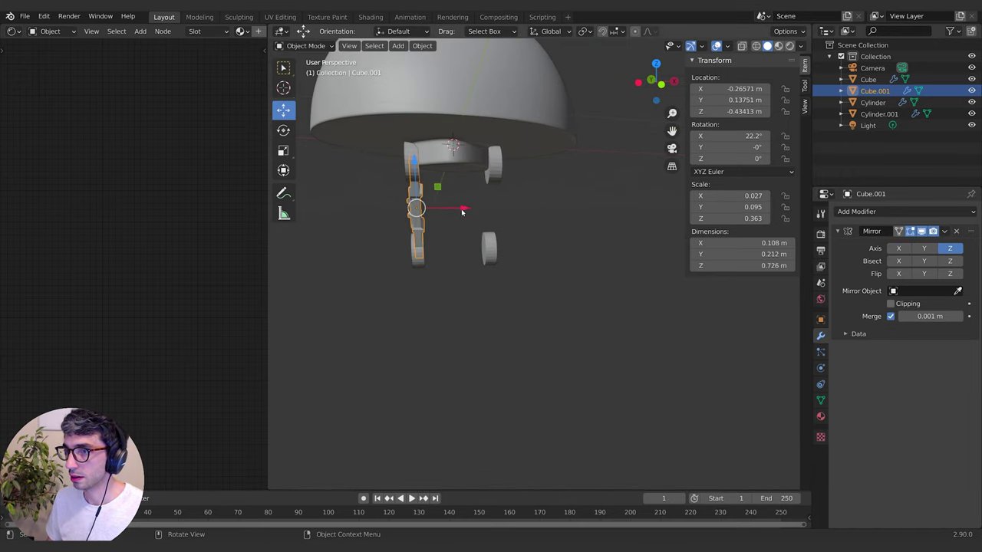
pyautogui.click(820, 320)
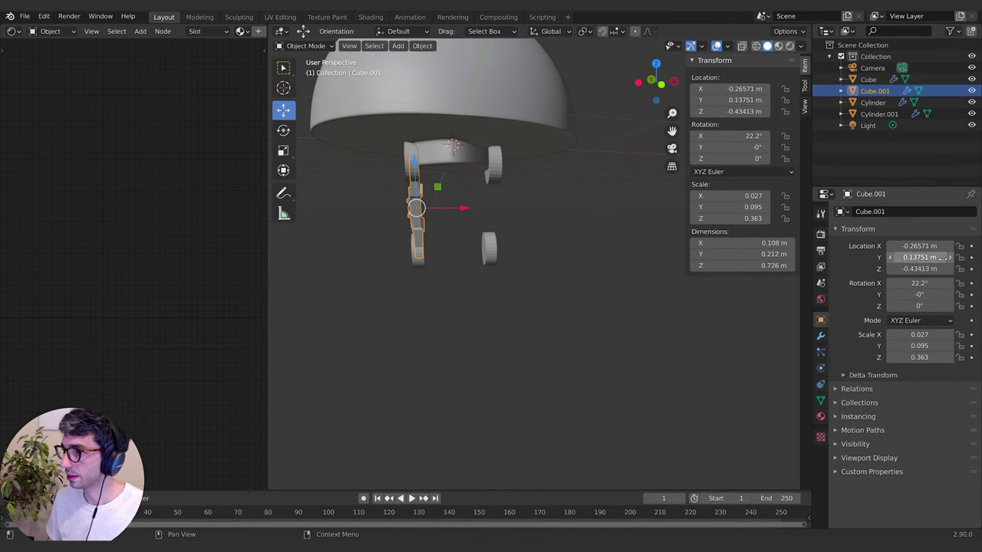
pyautogui.write('0')
pyautogui.press('Return')
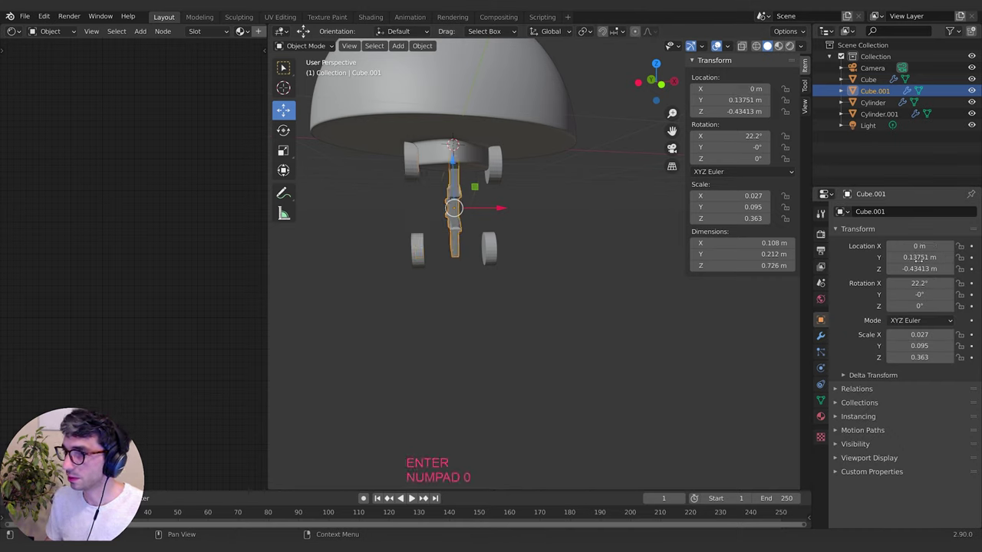
# Move all of the bar's geometry along X in Edit Mode back against the wheels, and return to Object Mode
pyautogui.press('Tab')
pyautogui.press('a')
pyautogui.press('g')
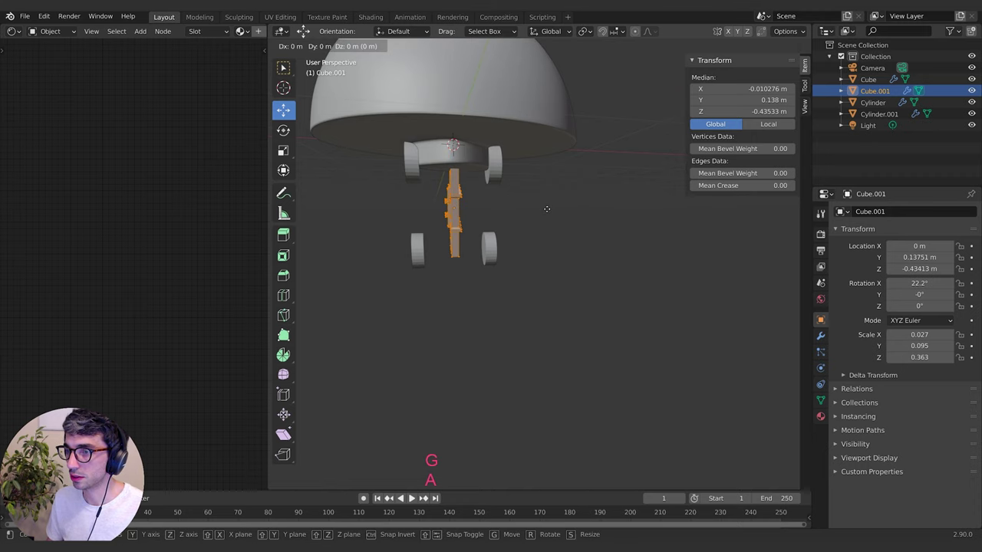
pyautogui.press('x')
pyautogui.click(508, 210)
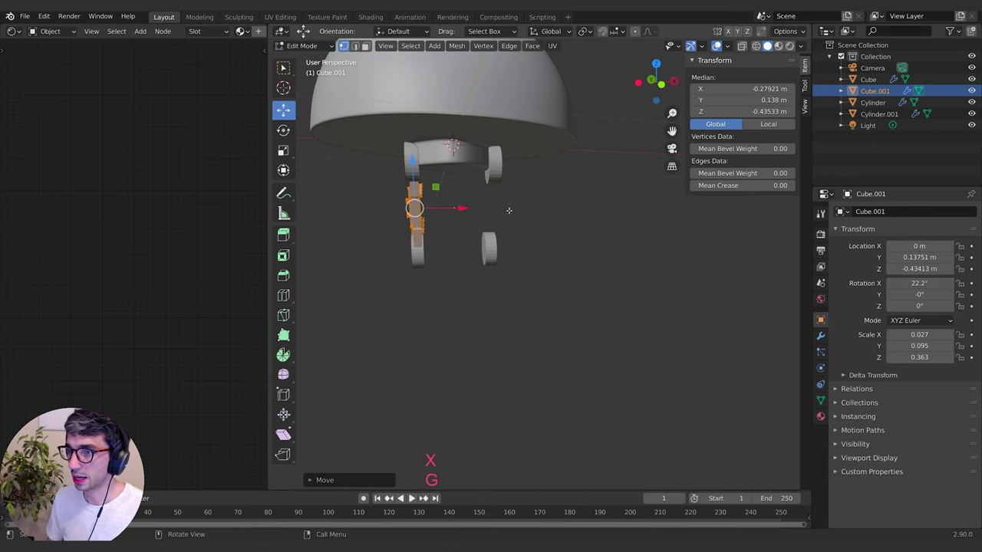
pyautogui.press('Tab')
# Set the bar's Mirror modifier to the X axis only and deselect the bar
pyautogui.click(820, 337)
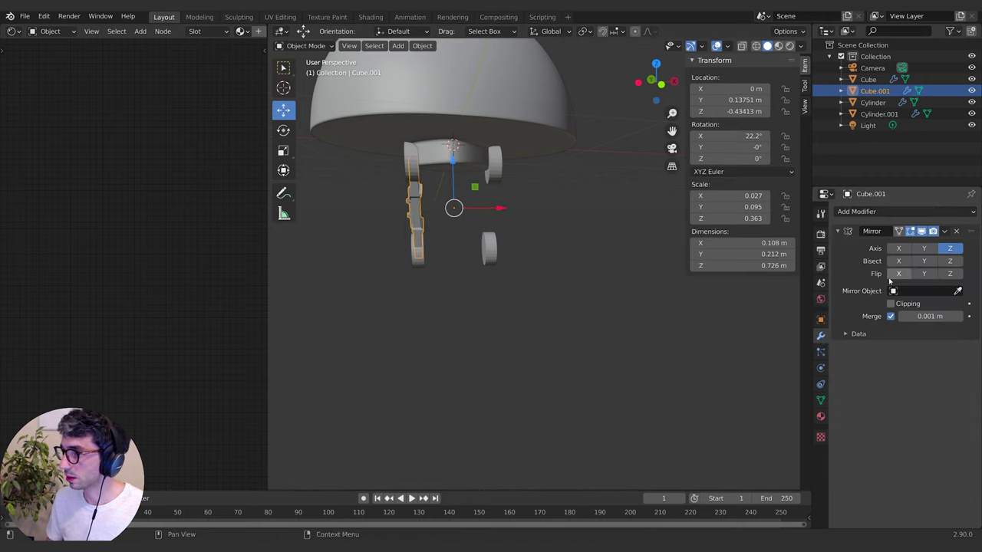
pyautogui.click(899, 248)
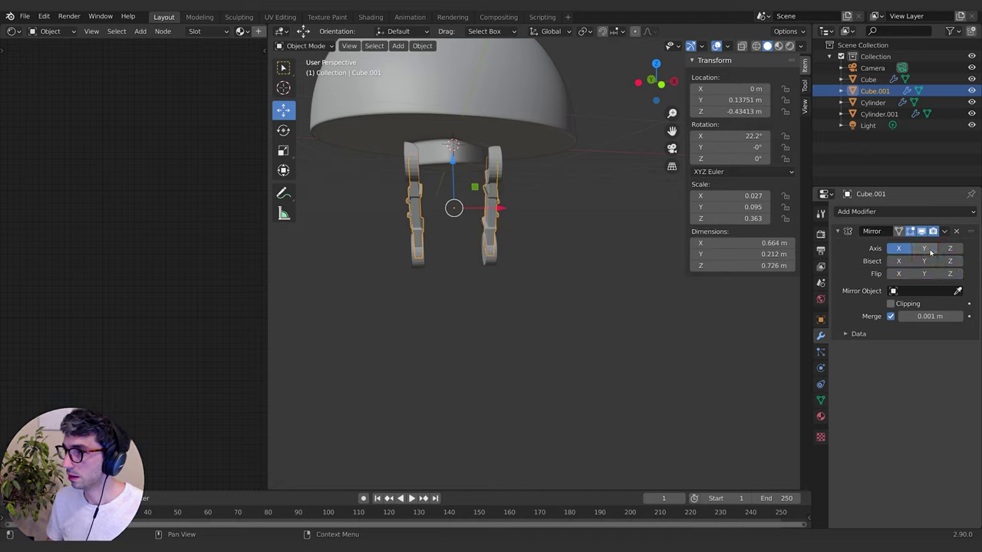
pyautogui.moveTo(652, 253); pyautogui.dragTo(606, 265, button='middle')
pyautogui.click(499, 274)
# Select the mirrored bars, duplicate them and move the copy down along Z to a Z location of about -1.02 m
pyautogui.scroll(5, 555, 287)
pyautogui.keyDown('shift'); pyautogui.moveTo(606, 265); pyautogui.dragTo(563, 261, button='middle'); pyautogui.keyUp('shift')
pyautogui.click(409, 192)
pyautogui.moveTo(491, 230); pyautogui.dragTo(544, 243, button='middle')
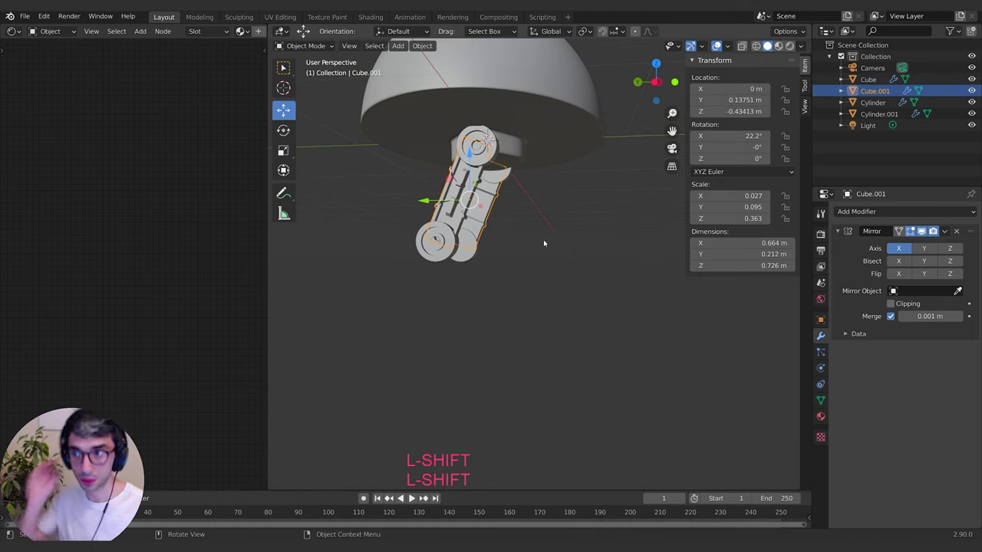
pyautogui.hotkey('shift', 'd')
pyautogui.press('Escape')
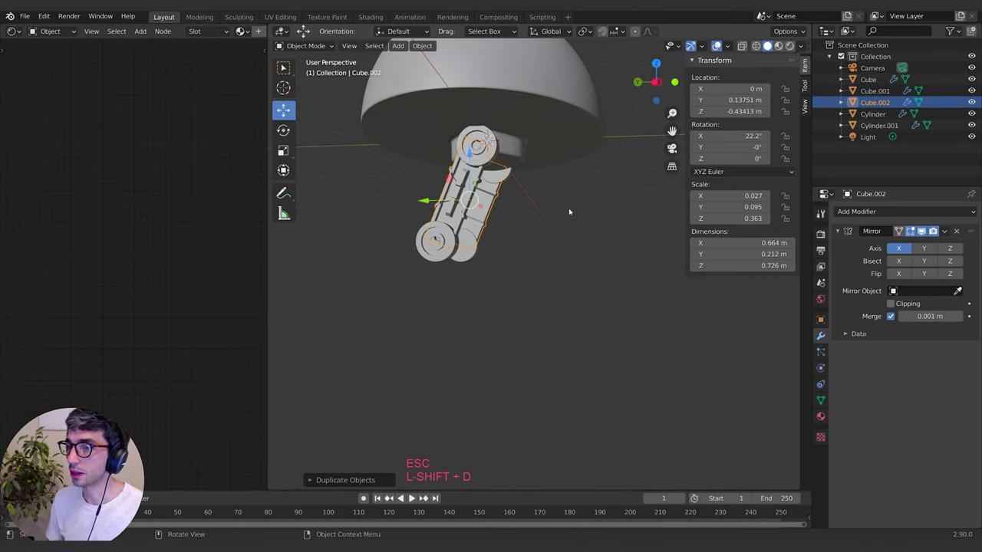
pyautogui.press('g')
pyautogui.press('z')
pyautogui.click(558, 280)
# Rotate the duplicated bars about global X to -34.4° so they slant opposite to the upper bars
pyautogui.press('r')
pyautogui.press('x')
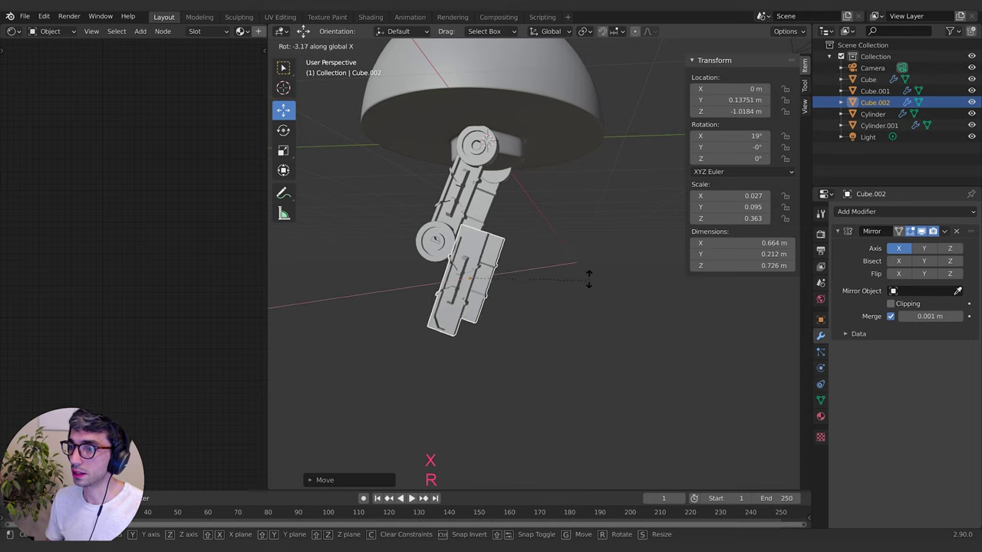
pyautogui.click(544, 187)
pyautogui.moveTo(545, 191); pyautogui.dragTo(583, 269, button='middle')
# In Edit Mode, set the orientation to Local, turn on X-ray and box-select the lower end of the duplicated bar
pyautogui.press('Tab')
pyautogui.moveTo(550, 301); pyautogui.dragTo(368, 170, button='middle')
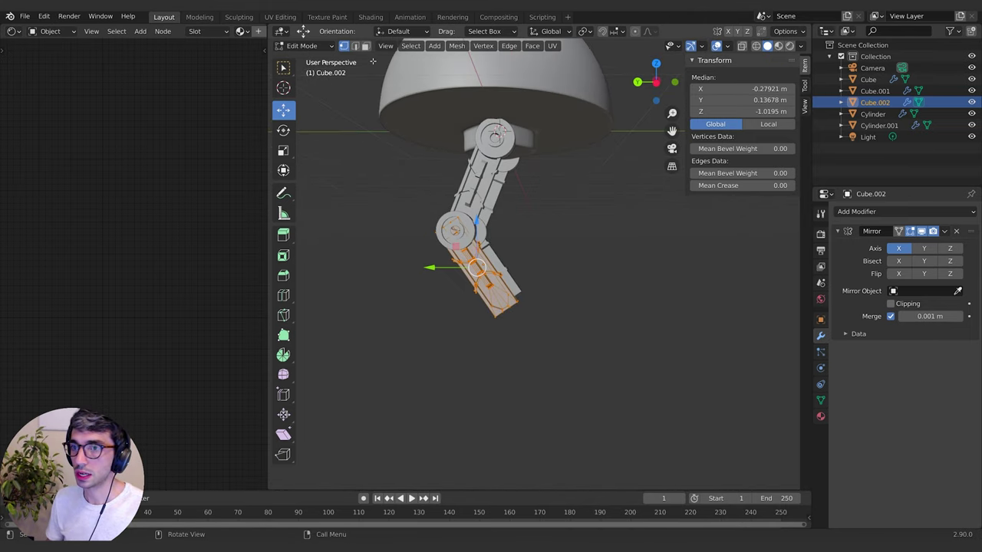
pyautogui.click(551, 31)
pyautogui.click(532, 81)
pyautogui.moveTo(580, 238); pyautogui.dragTo(557, 248, button='middle')
pyautogui.press('a')
pyautogui.press('a')
pyautogui.click(742, 47)
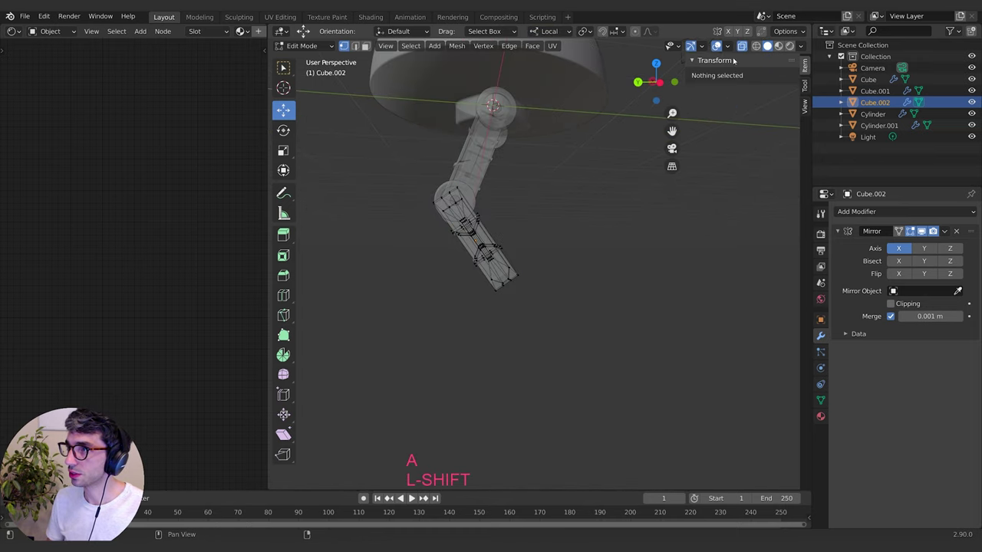
pyautogui.keyDown('shift'); pyautogui.moveTo(640, 215); pyautogui.dragTo(584, 193, button='middle'); pyautogui.keyUp('shift')
pyautogui.moveTo(489, 247); pyautogui.dragTo(435, 298)
# Shorten the lower bar by moving its end up along local Z with smooth proportional editing, return to Object Mode and turn off X-ray
pyautogui.scroll(3, 466, 286)
pyautogui.moveTo(456, 268)
pyautogui.mouseDown(button='middle')
pyautogui.moveTo(392, 284)
pyautogui.moveTo(315, 276)
pyautogui.moveTo(780, 267)
pyautogui.moveTo(478, 284)
pyautogui.moveTo(451, 275)
pyautogui.mouseUp(button='middle')
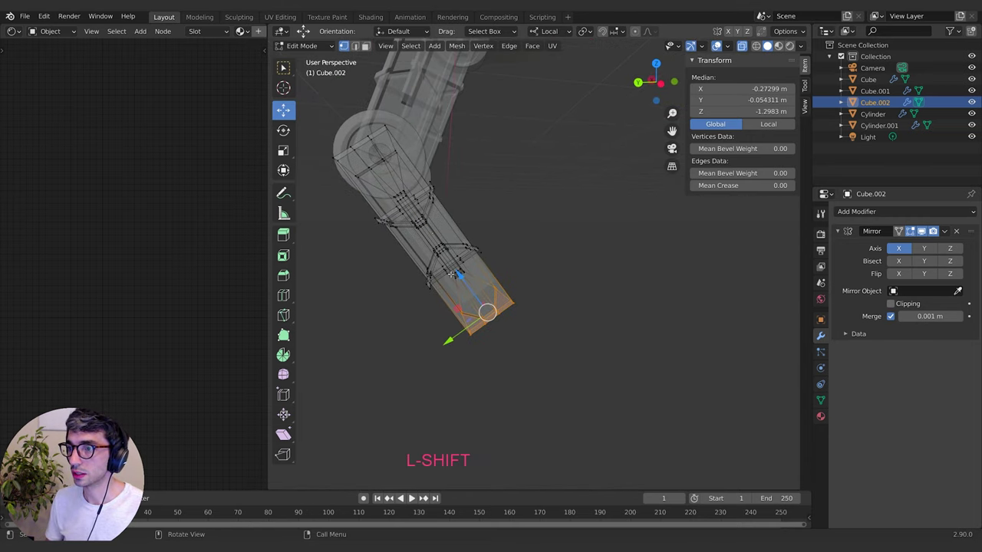
pyautogui.scroll(-5, 608, 215)
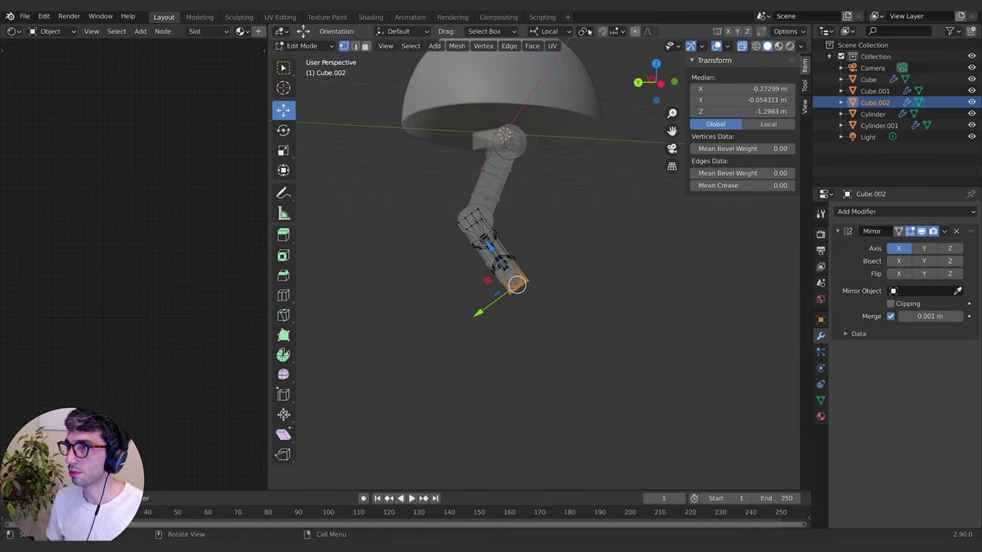
pyautogui.keyDown('shift'); pyautogui.moveTo(612, 254); pyautogui.dragTo(559, 269, button='middle'); pyautogui.keyUp('shift')
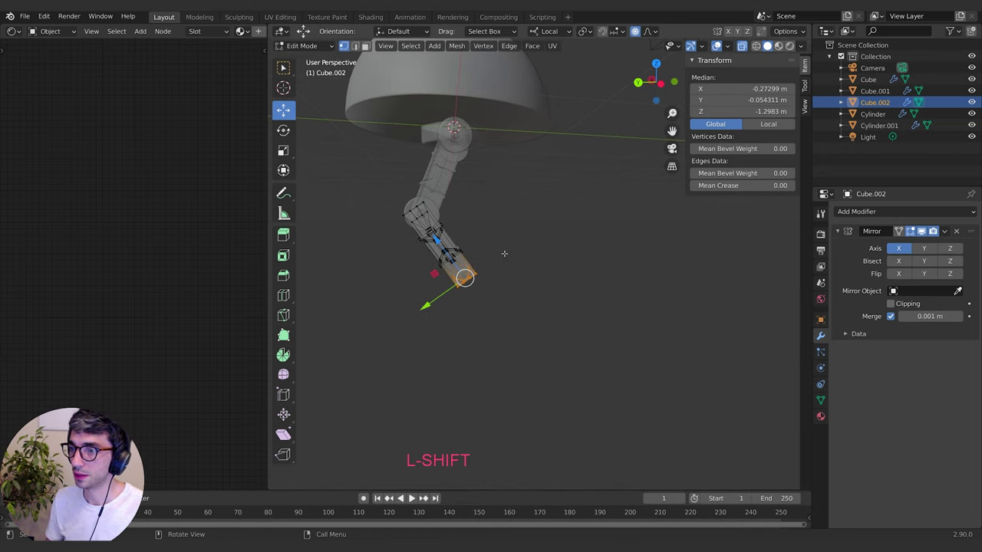
pyautogui.press('g')
pyautogui.press('z')
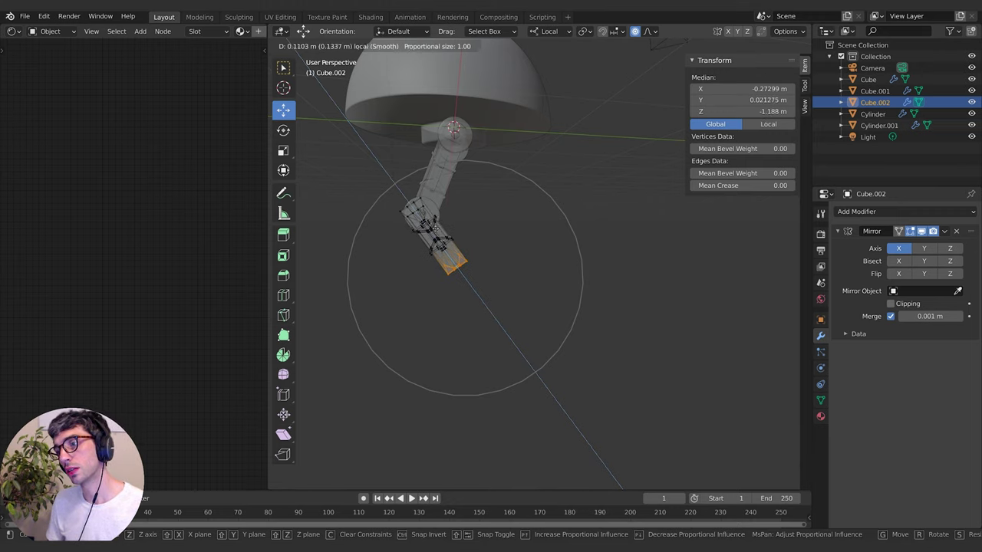
pyautogui.click(432, 220)
pyautogui.press('Tab')
pyautogui.moveTo(526, 257); pyautogui.dragTo(420, 202, button='middle')
pyautogui.click(743, 48)
# Move the shortened lower bars down along their local Z so their upper ends meet the knee wheels
pyautogui.moveTo(608, 136); pyautogui.dragTo(583, 165, button='middle')
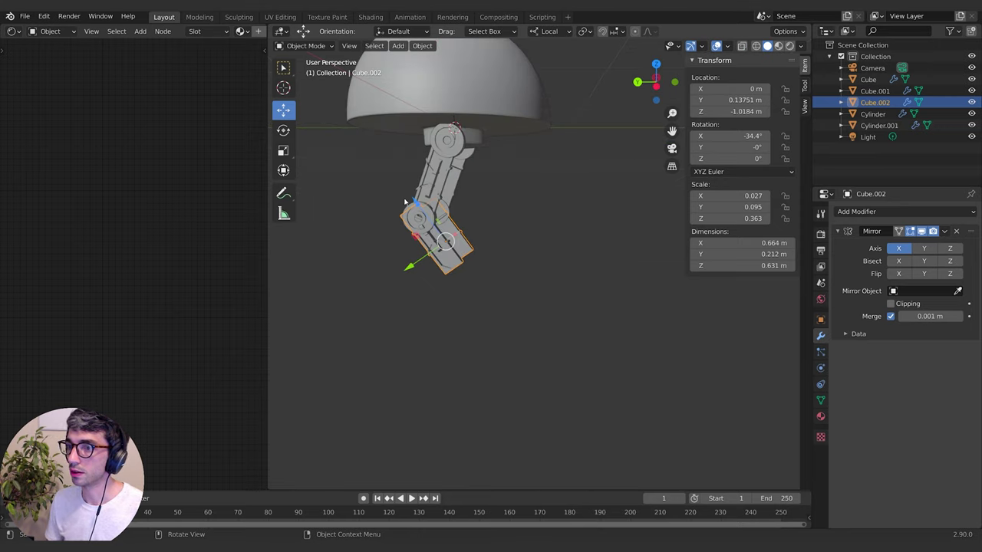
pyautogui.moveTo(416, 202); pyautogui.dragTo(426, 216)
pyautogui.click(425, 216)
pyautogui.moveTo(532, 225); pyautogui.dragTo(454, 251, button='middle')
pyautogui.press('Tab')
pyautogui.press('a')
pyautogui.press('a')
pyautogui.moveTo(542, 245)
pyautogui.mouseDown(button='middle')
pyautogui.moveTo(465, 237)
pyautogui.moveTo(555, 234)
pyautogui.mouseUp(button='middle')
pyautogui.moveTo(606, 146); pyautogui.dragTo(565, 197, button='middle')
pyautogui.press('Tab')
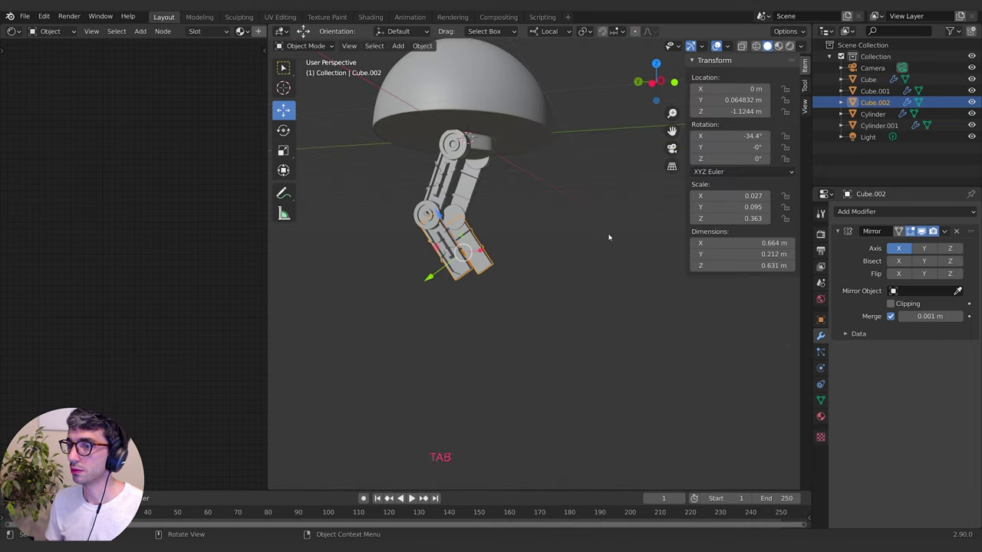
pyautogui.moveTo(609, 235); pyautogui.dragTo(544, 257, button='middle')
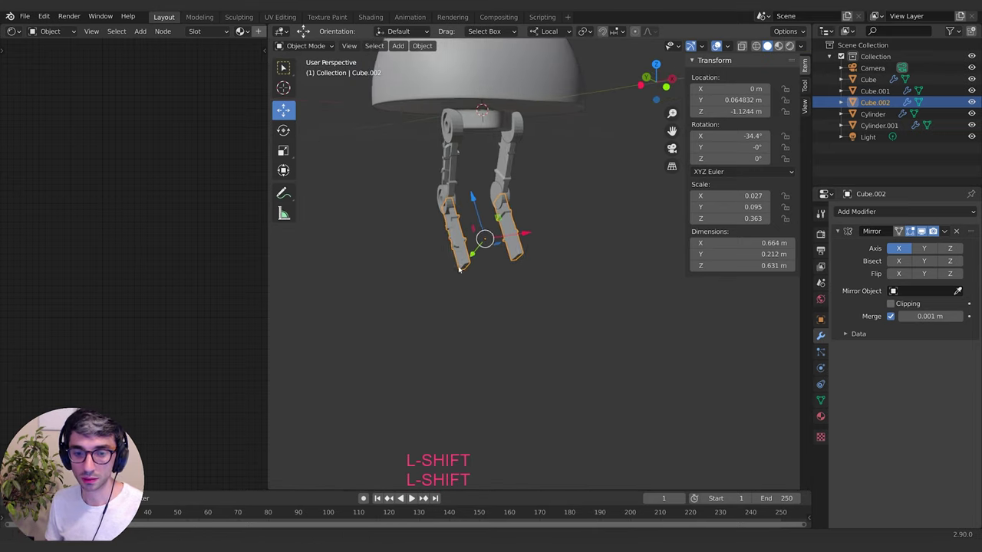
pyautogui.moveTo(469, 268); pyautogui.dragTo(491, 269, button='middle')
pyautogui.click(513, 280)
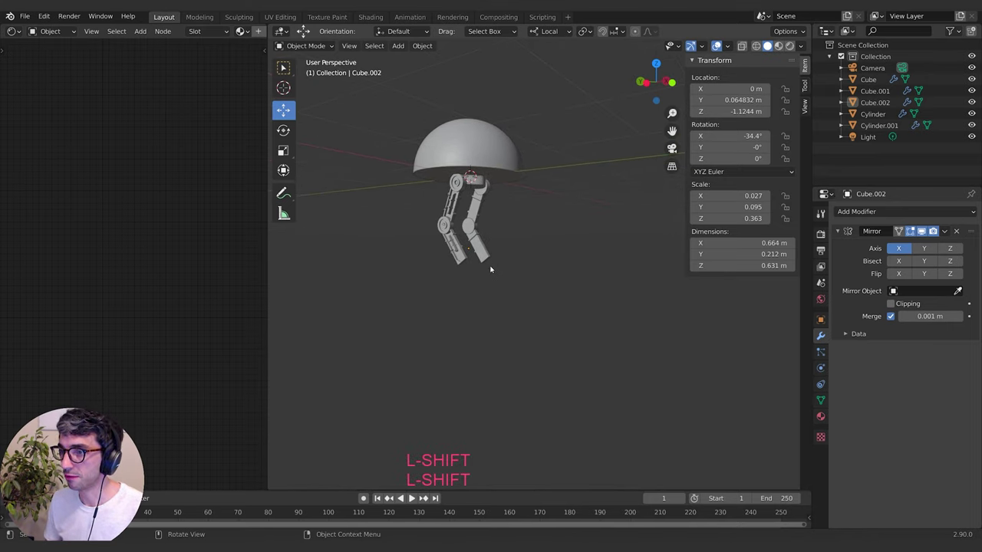
pyautogui.moveTo(530, 239); pyautogui.dragTo(537, 198, button='middle')
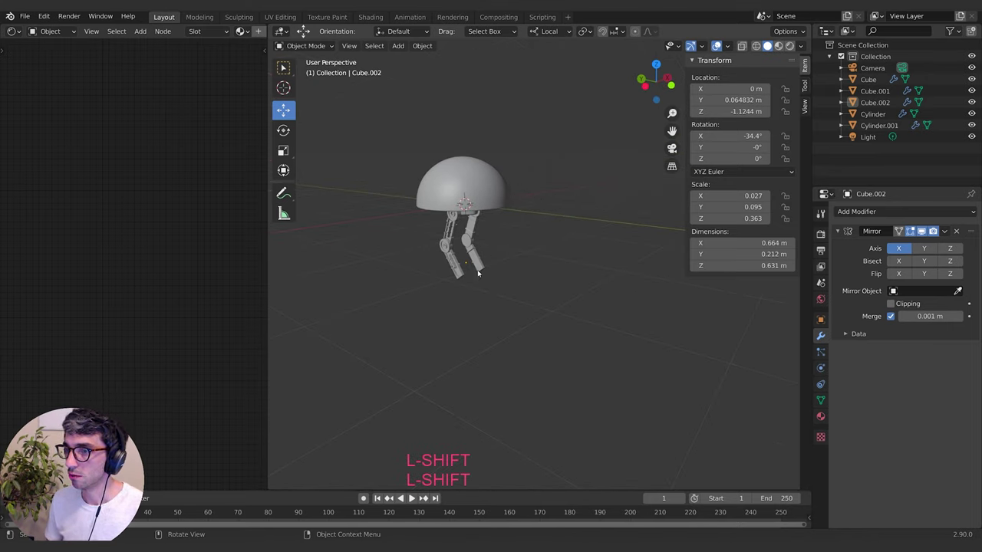
pyautogui.hotkey('shift', 'a')
pyautogui.moveTo(525, 252)
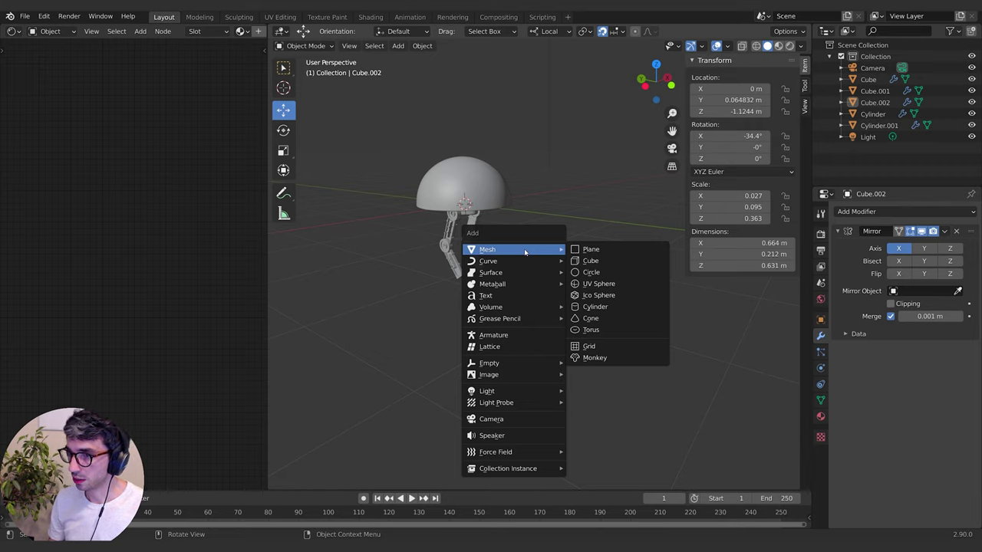
# Select the dome, enter Edit Mode, select its top vertex and grow the selection over the outer shell down to the rim
pyautogui.click(501, 191)
pyautogui.moveTo(501, 191); pyautogui.dragTo(622, 170, button='middle')
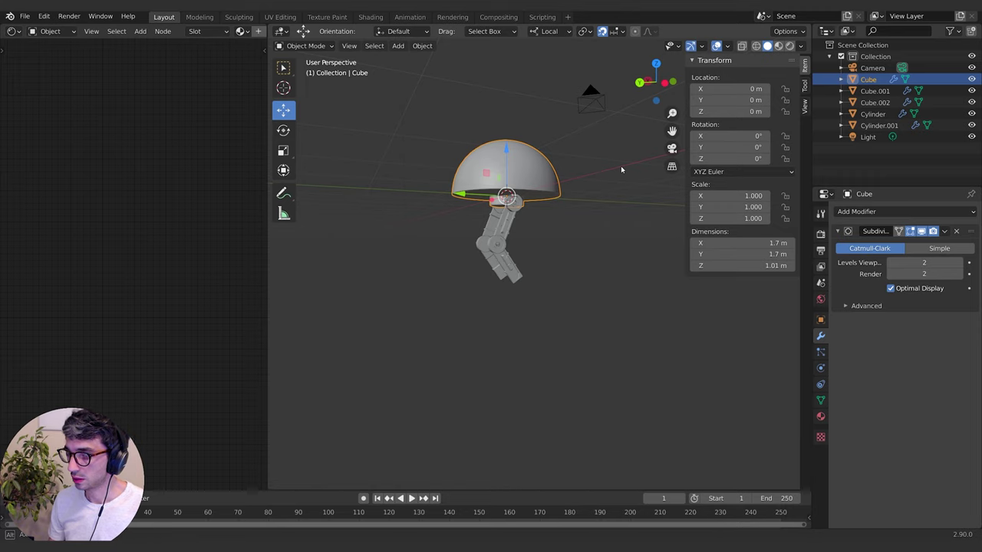
pyautogui.press('Tab')
pyautogui.moveTo(564, 200); pyautogui.dragTo(533, 242, button='middle')
pyautogui.click(471, 203)
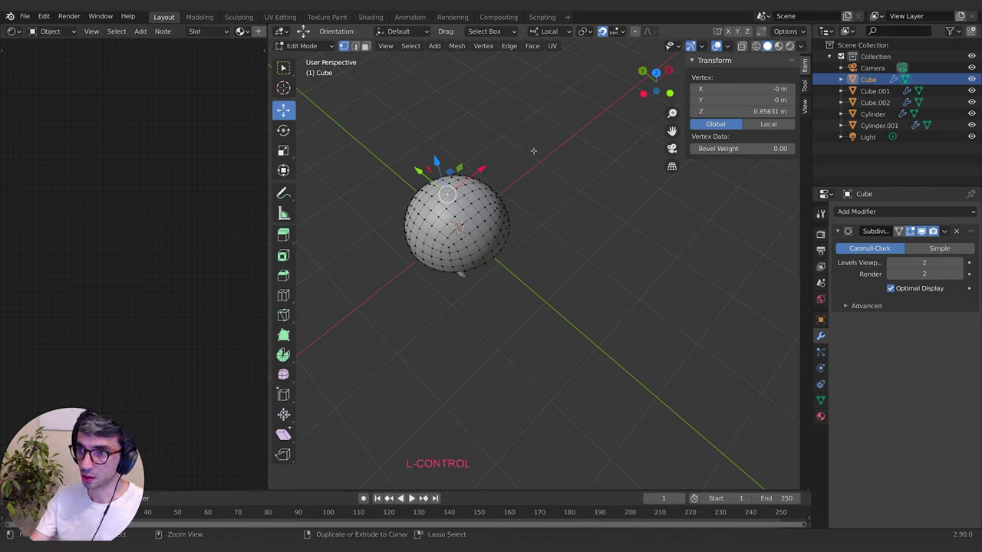
pyautogui.press('ctrl+KP_Add')
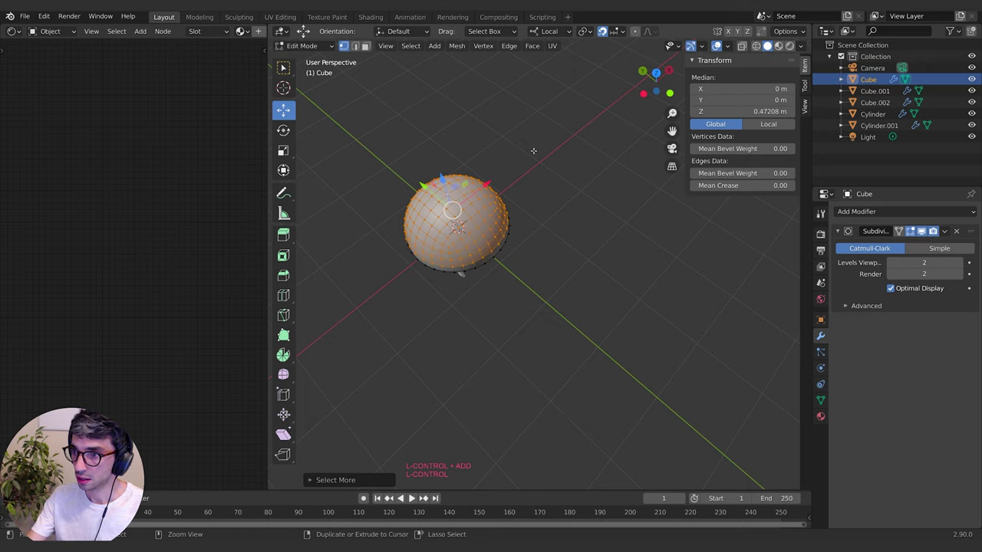
pyautogui.press('ctrl+KP_Add')
# Duplicate the selected dome shell in place
pyautogui.moveTo(537, 146); pyautogui.dragTo(583, 177, button='middle')
pyautogui.hotkey('shift', 'd')
pyautogui.rightClick(581, 180)
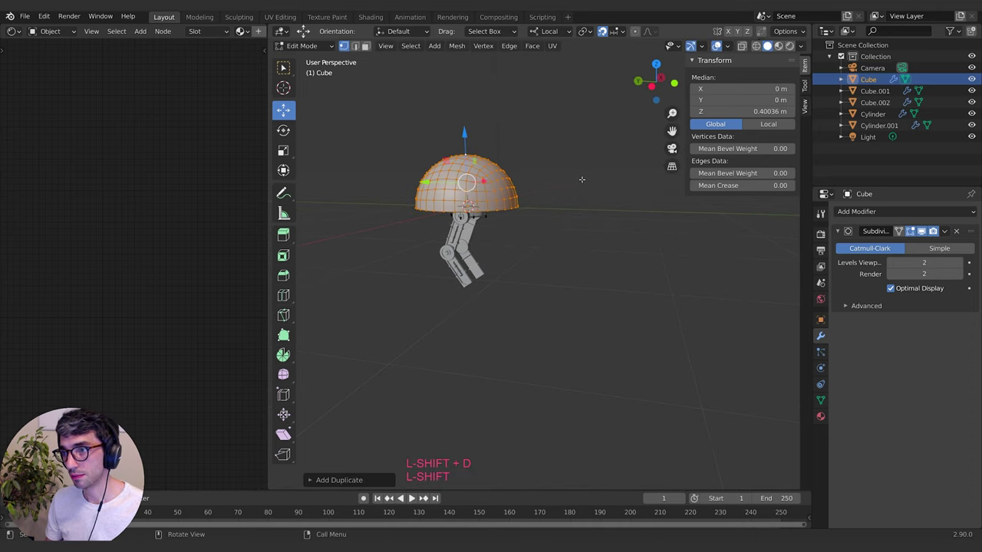
pyautogui.moveTo(570, 162); pyautogui.dragTo(539, 188, button='middle')
pyautogui.press('g')
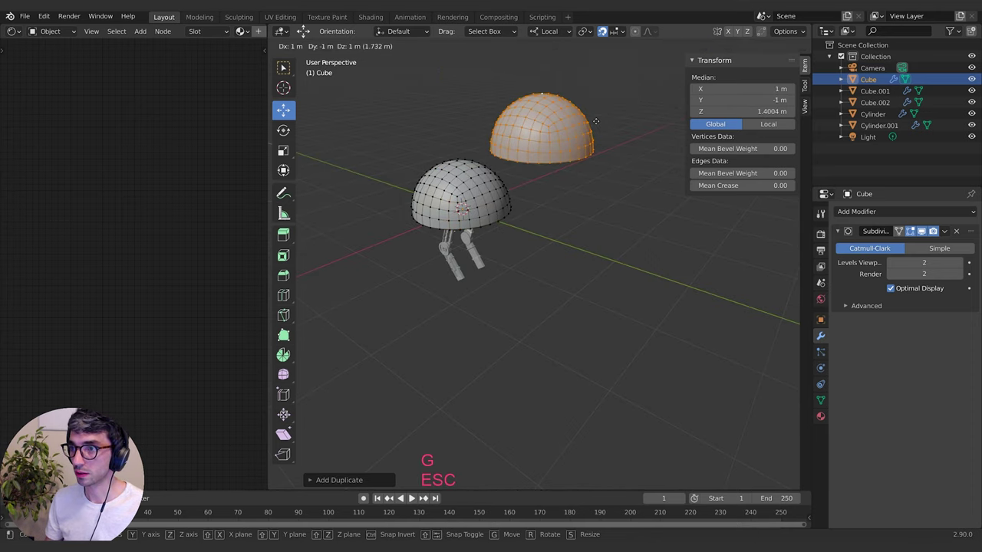
pyautogui.press('Escape')
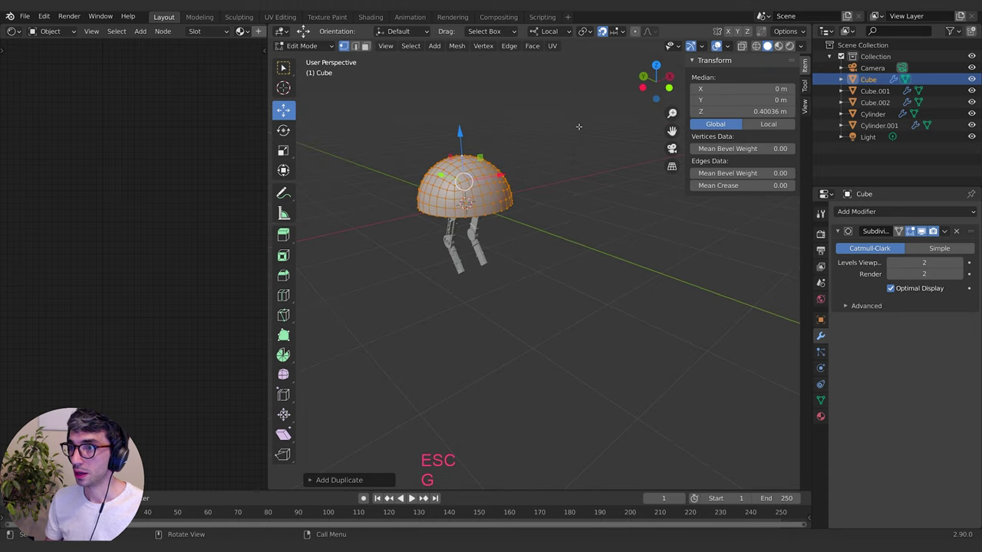
# Separate the duplicated dome shell into its own object using the current selection and return to Object Mode
pyautogui.press('p')
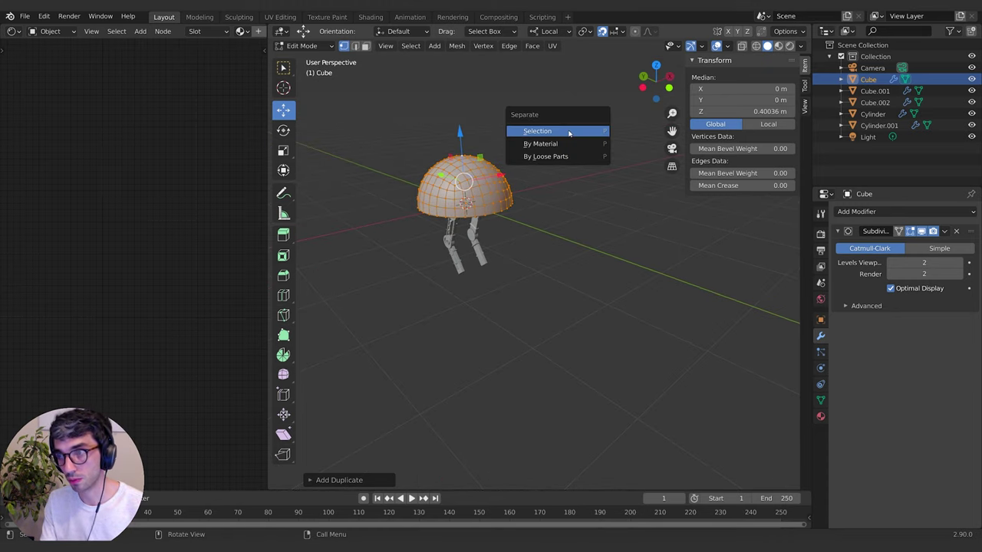
pyautogui.press('Escape')
pyautogui.press('F3')
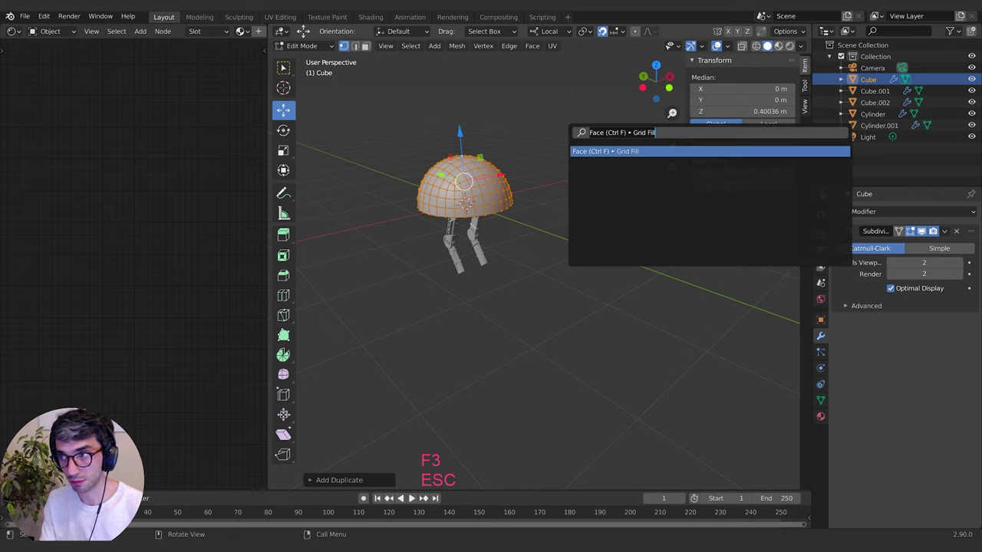
pyautogui.write('sep')
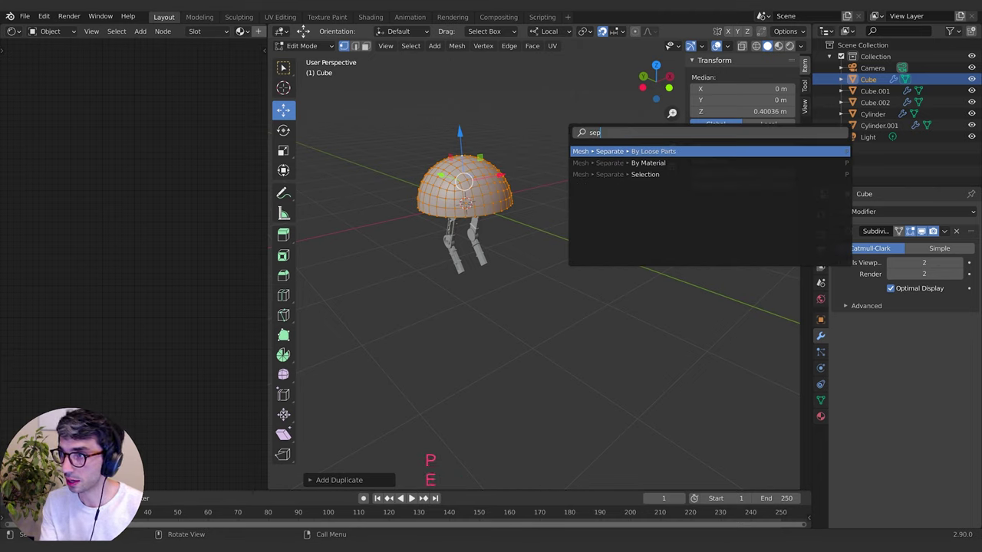
pyautogui.press('Down')
pyautogui.press('Down')
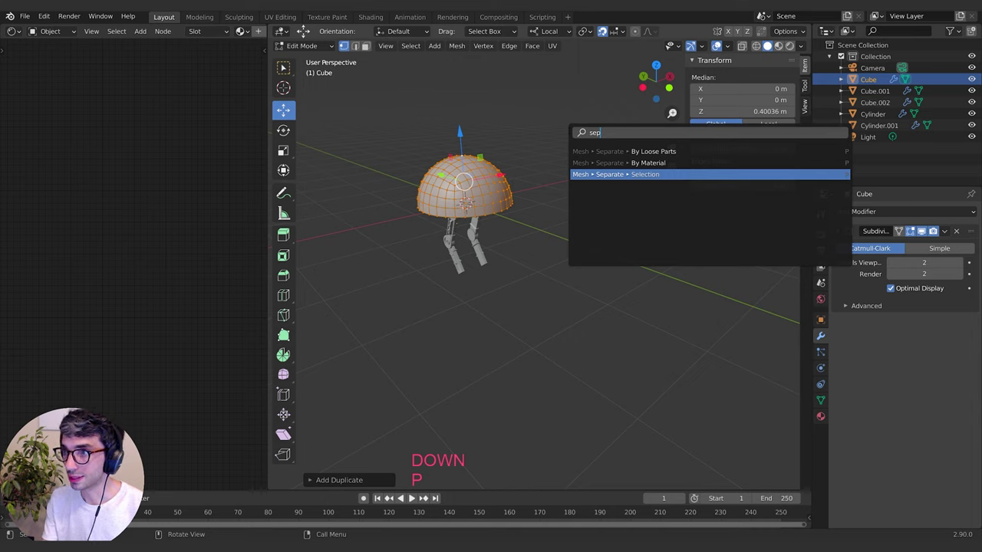
pyautogui.press('Return')
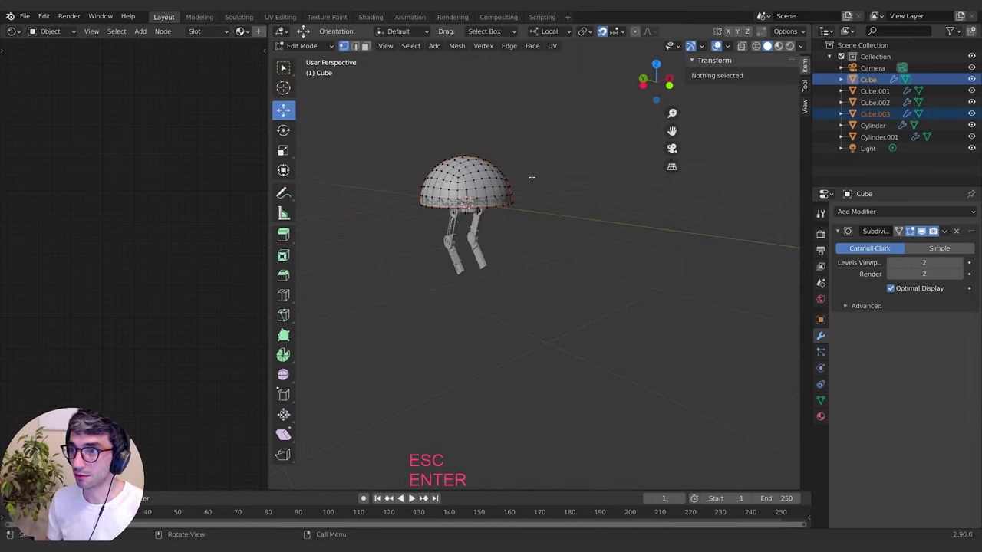
pyautogui.press('Tab')
pyautogui.moveTo(539, 188); pyautogui.dragTo(577, 133, button='middle')
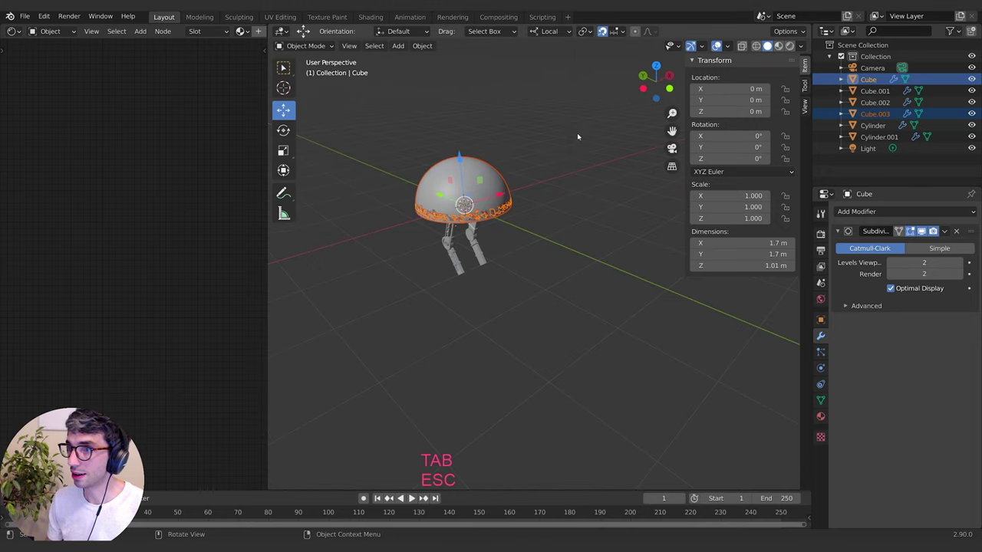
# Select only the separated dome shell and turn off snapping
pyautogui.press('g')
pyautogui.press('Escape')
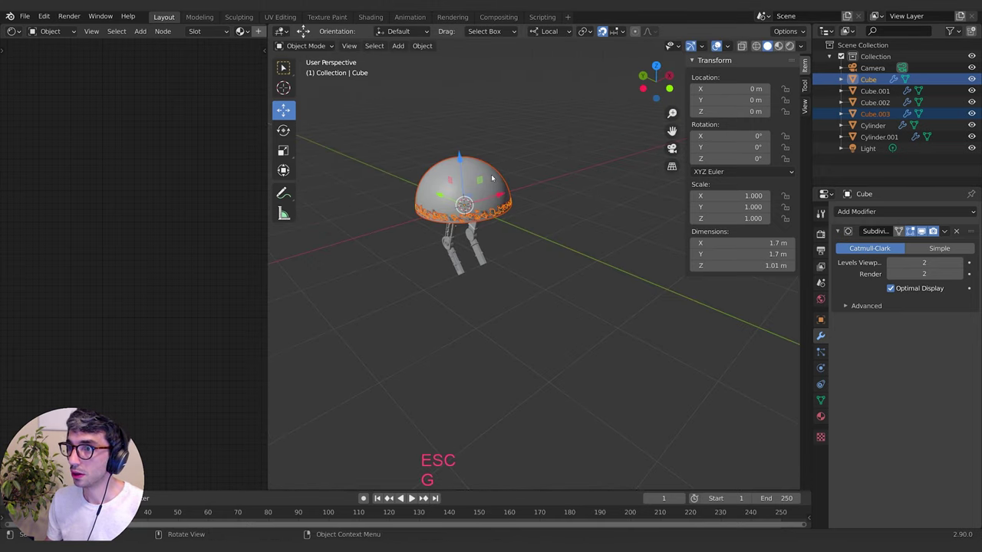
pyautogui.click(492, 178)
pyautogui.press('g')
pyautogui.press('Escape')
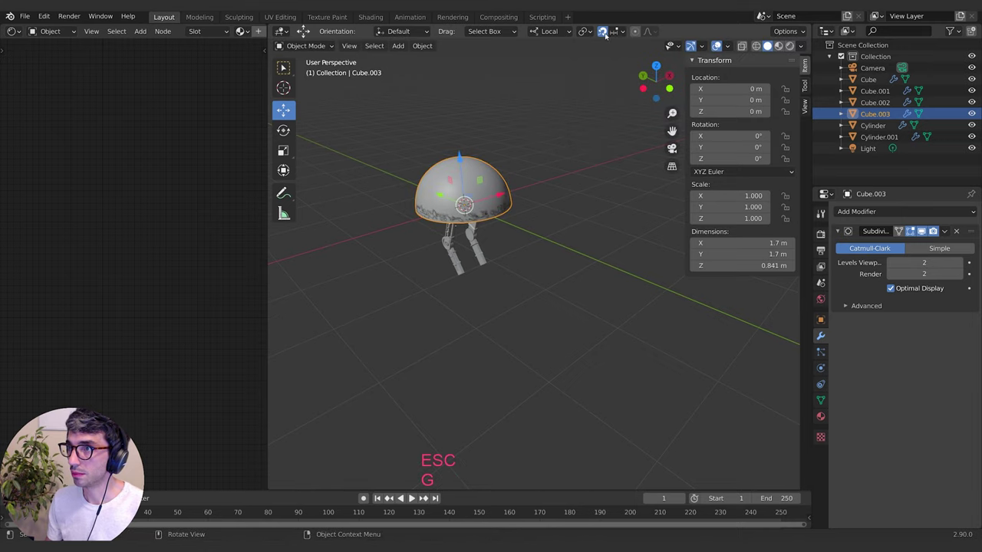
pyautogui.click(604, 34)
# Move the separated shell freely up and away from the original dome, to about X 1.24, Y -0.67, Z 1.20 m
pyautogui.moveTo(570, 174); pyautogui.dragTo(564, 122, button='middle')
pyautogui.press('g')
pyautogui.click(618, 135)
pyautogui.moveTo(618, 137); pyautogui.dragTo(506, 220, button='middle')
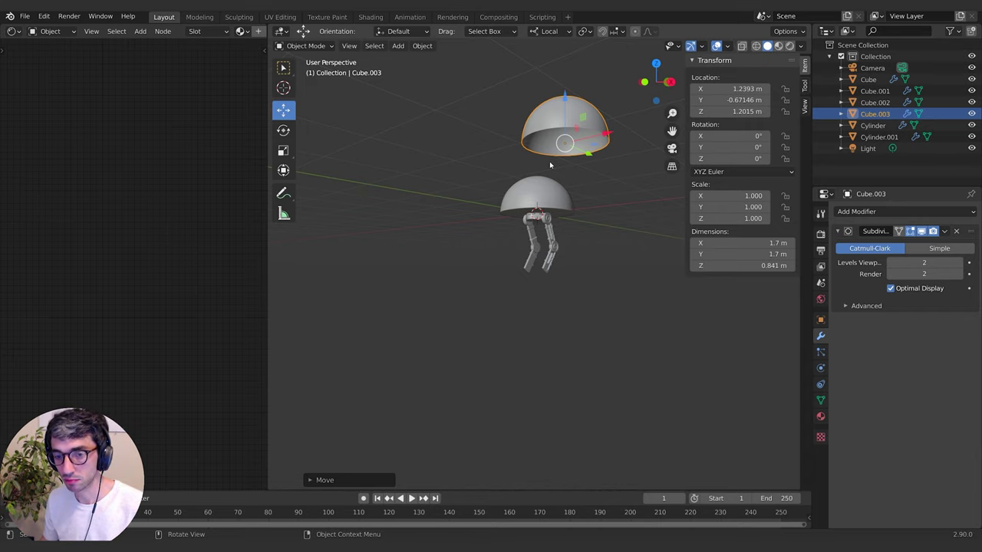
# Stretch the shell's far end about 1.95 m along negative local Y using smooth proportional editing with a size of 1.46
pyautogui.keyDown('shift'); pyautogui.moveTo(480, 165); pyautogui.dragTo(440, 200, button='middle'); pyautogui.keyUp('shift')
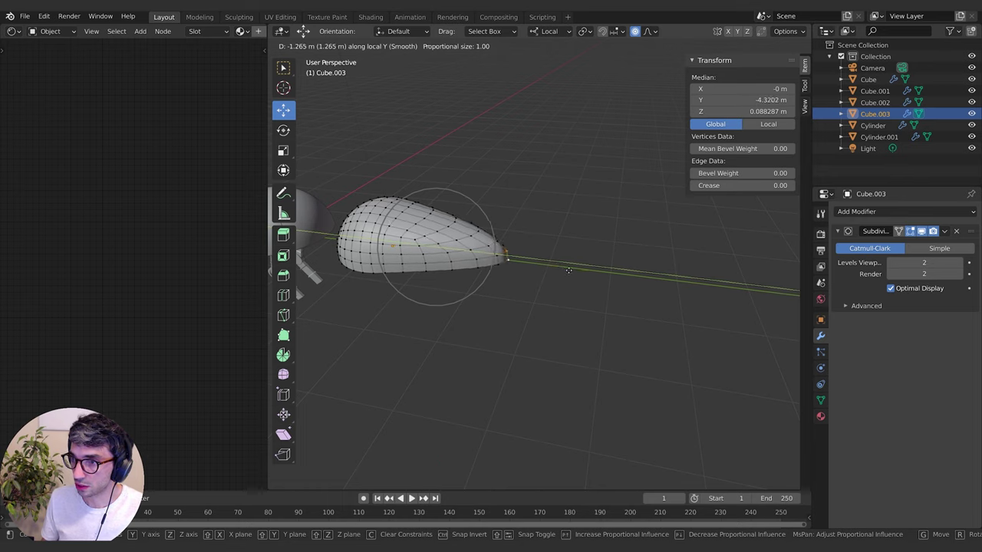
pyautogui.scroll(-3, 568, 270)
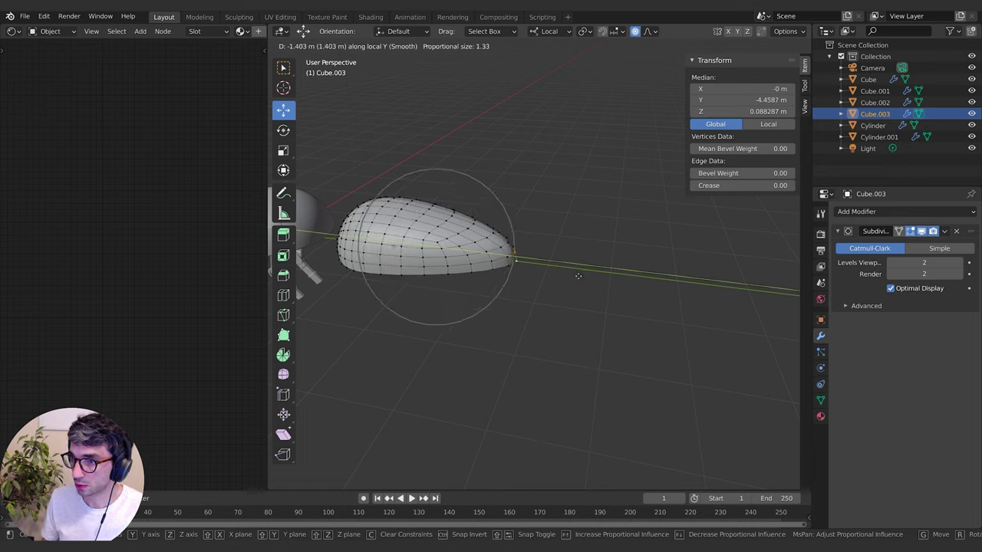
pyautogui.scroll(-1, 583, 277)
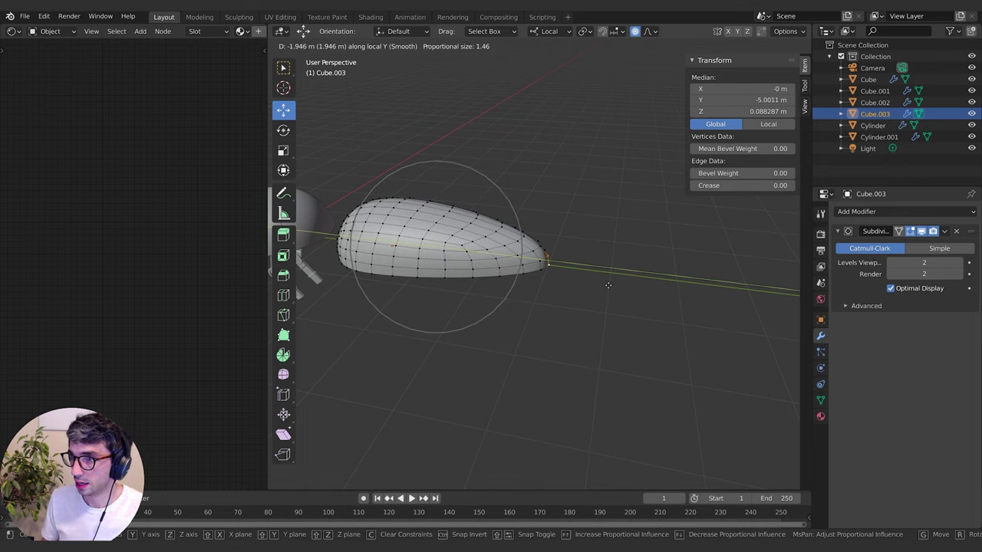
pyautogui.click(609, 286)
pyautogui.moveTo(609, 285); pyautogui.dragTo(519, 279, button='middle')
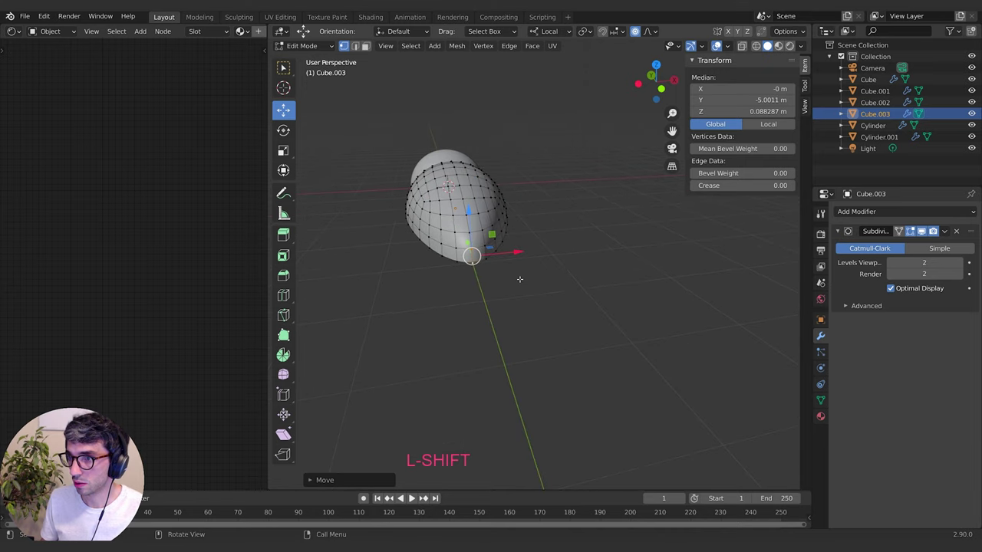
# Select the two lengthwise face loops on either side of the elongated shell's centre strip
pyautogui.press('3')
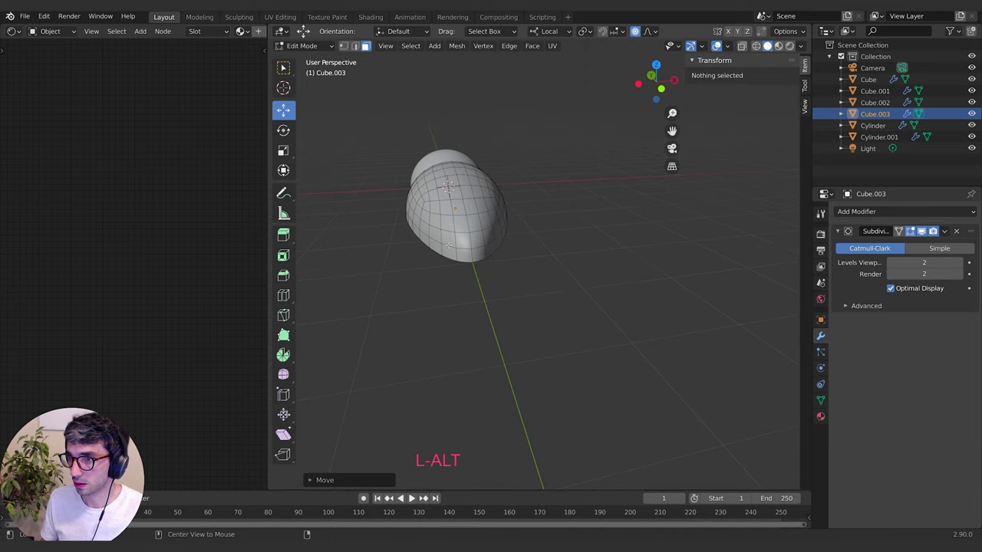
pyautogui.keyDown('alt'); pyautogui.click(448, 244); pyautogui.keyUp('alt')
pyautogui.moveTo(453, 247); pyautogui.dragTo(533, 268, button='middle')
pyautogui.keyDown('alt'); pyautogui.keyDown('shift'); pyautogui.click(475, 241); pyautogui.keyUp('shift'); pyautogui.keyUp('alt')
# Try deleting the two selected face strips and undo the deletion
pyautogui.press('x')
pyautogui.click(502, 278)
pyautogui.hotkey('ctrl', 'z')
# Extrude the two face strips in place and scale them to about 0.98 with proportional editing off
pyautogui.moveTo(543, 231); pyautogui.dragTo(587, 228, button='middle')
pyautogui.press('e')
pyautogui.press('Escape')
pyautogui.press('s')
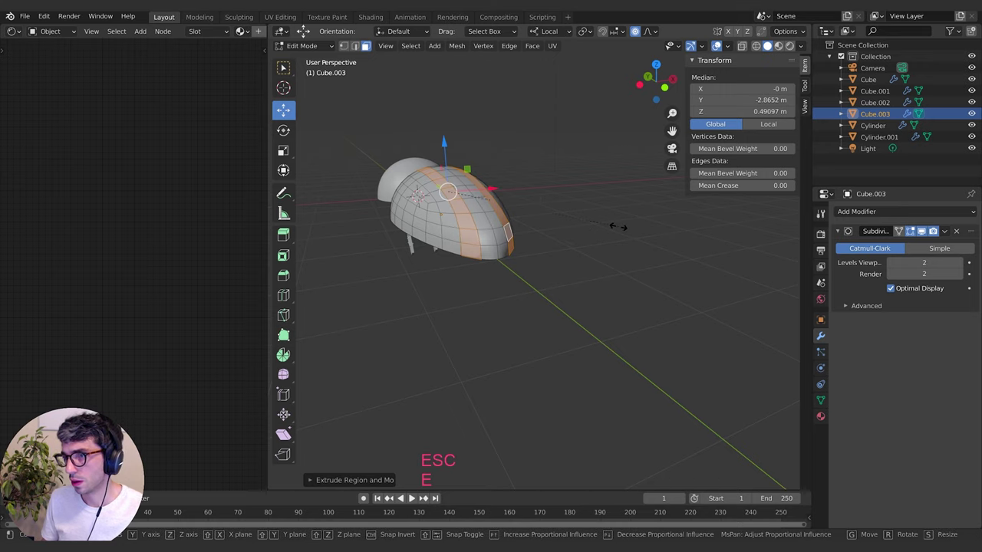
pyautogui.press('Escape')
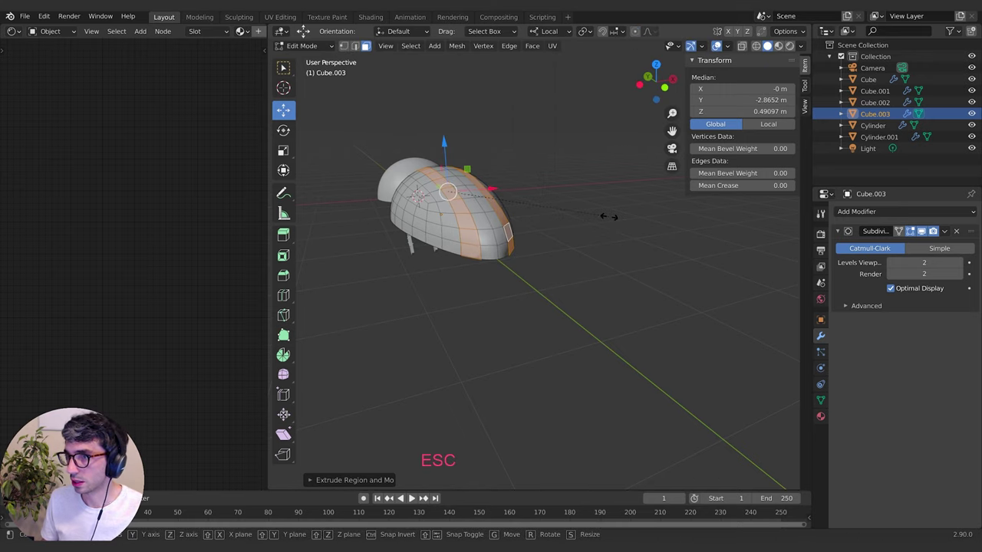
pyautogui.press('s')
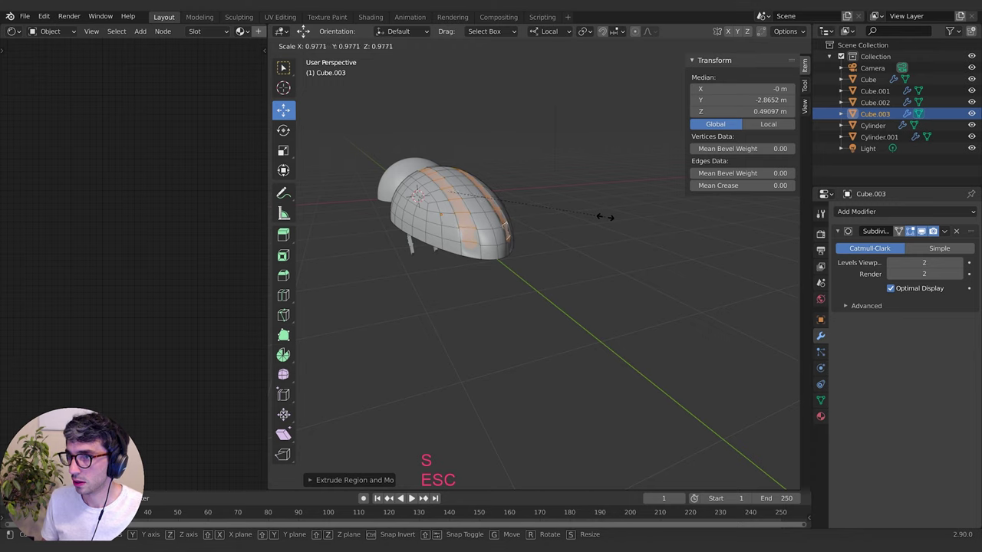
pyautogui.click(604, 217)
# Remove the shell's Subdivision modifier and extrude the two strips about 0.97 m straight down along local Z
pyautogui.click(958, 233)
pyautogui.moveTo(614, 239); pyautogui.dragTo(567, 246, button='middle')
pyautogui.press('e')
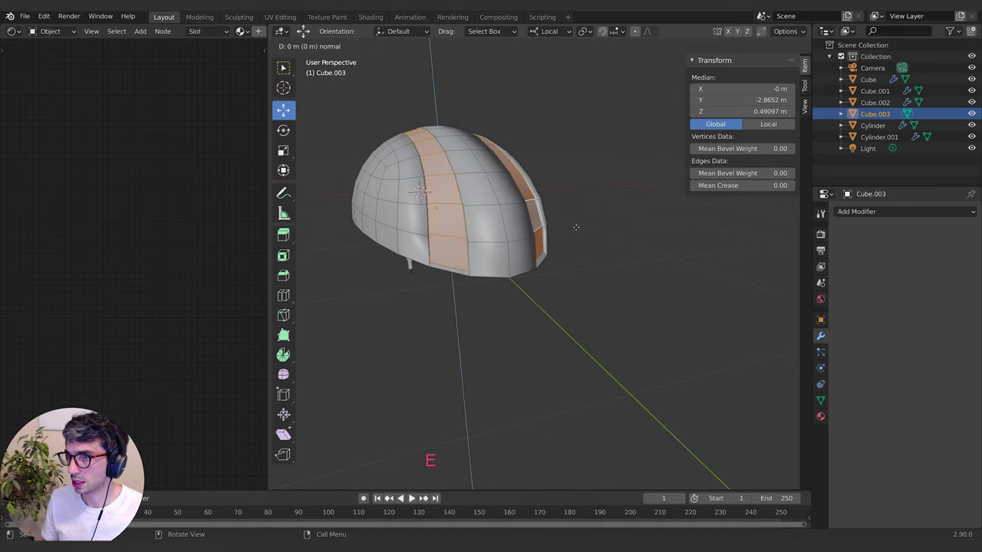
pyautogui.press('Escape')
pyautogui.press('g')
pyautogui.press('z')
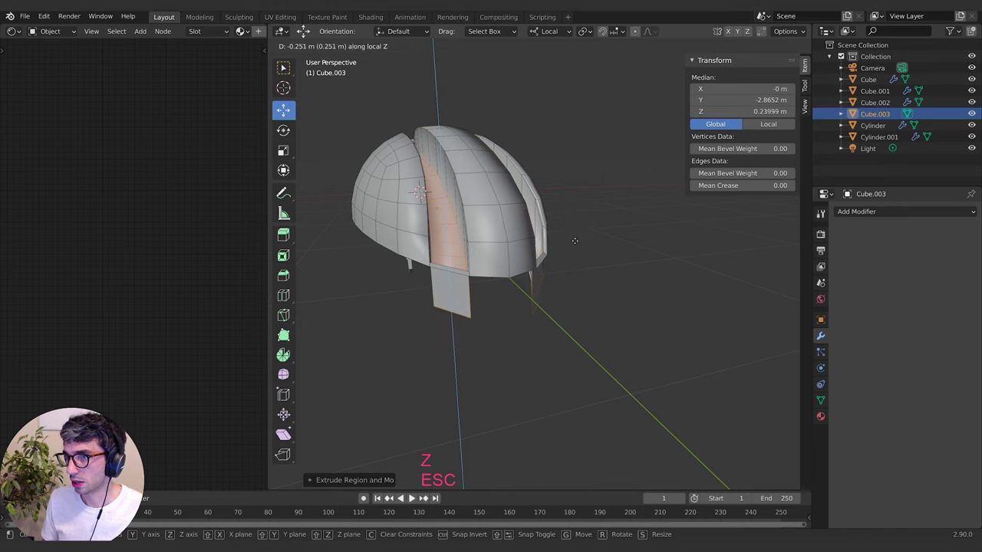
pyautogui.click(577, 306)
pyautogui.moveTo(577, 305); pyautogui.dragTo(609, 298, button='middle')
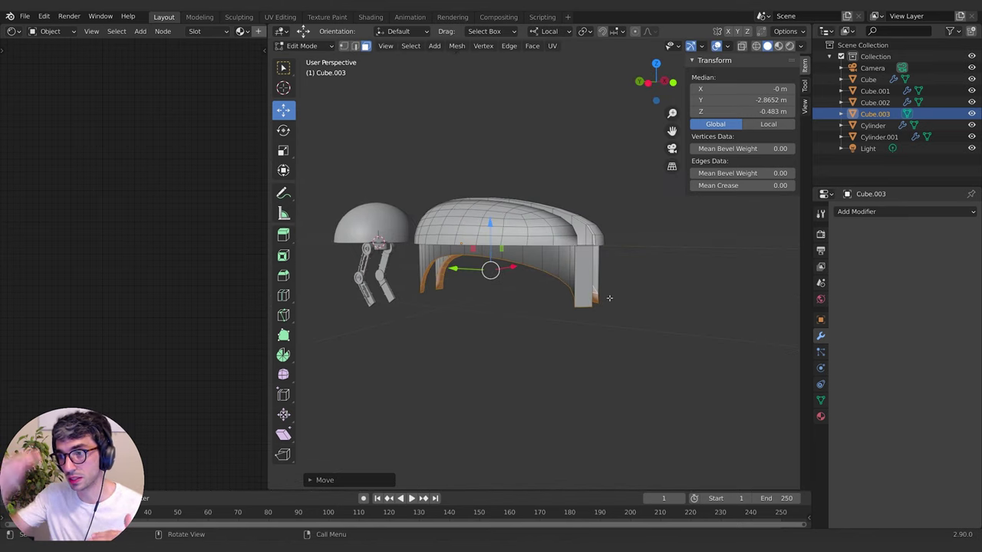
# Flatten the extruded strip faces by scaling them to 0 along local Z
pyautogui.press('s')
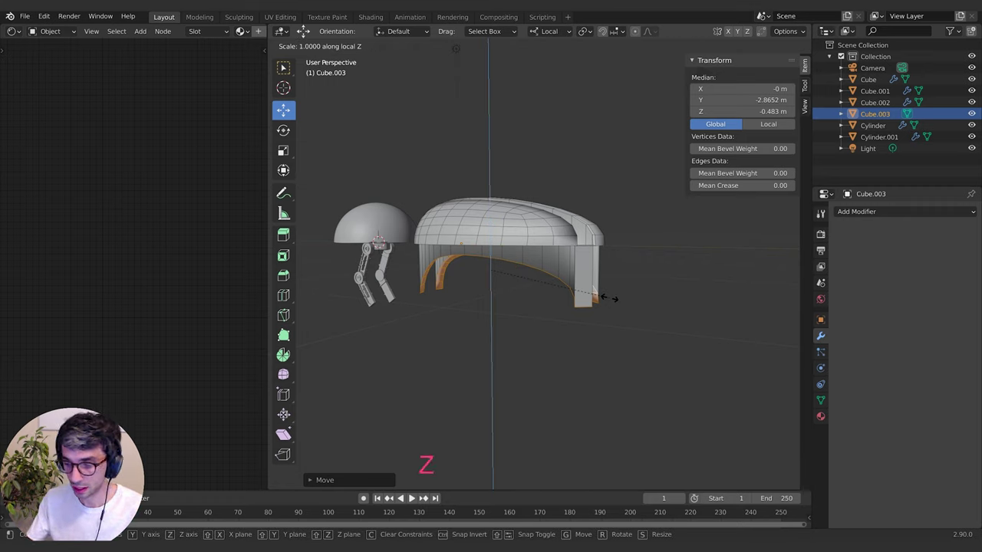
pyautogui.press('KP_0')
pyautogui.click(609, 298)
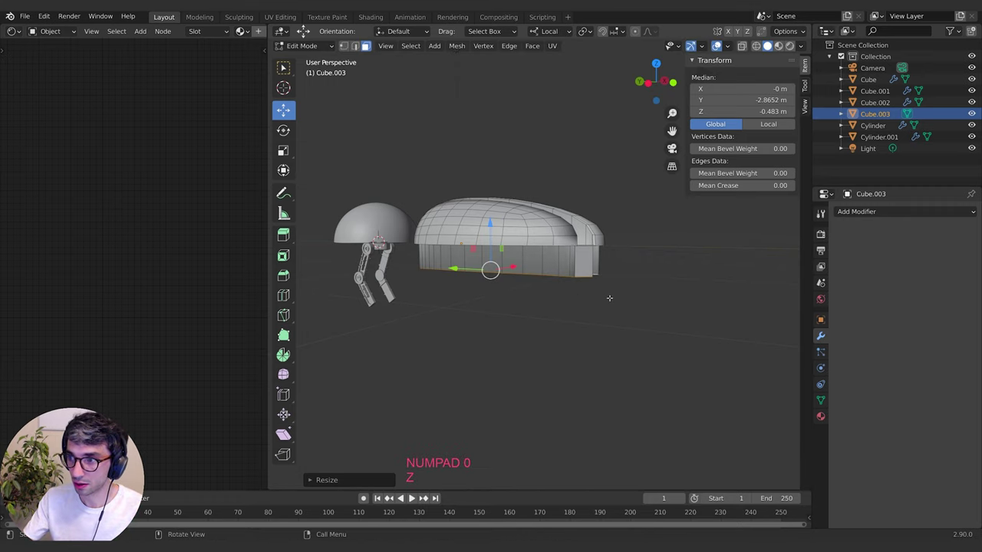
# Raise the flattened faces along local Z to about Z 0.03 m so they form groove floors near the shell's rim
pyautogui.moveTo(609, 297); pyautogui.dragTo(533, 301, button='middle')
pyautogui.scroll(3, 526, 338)
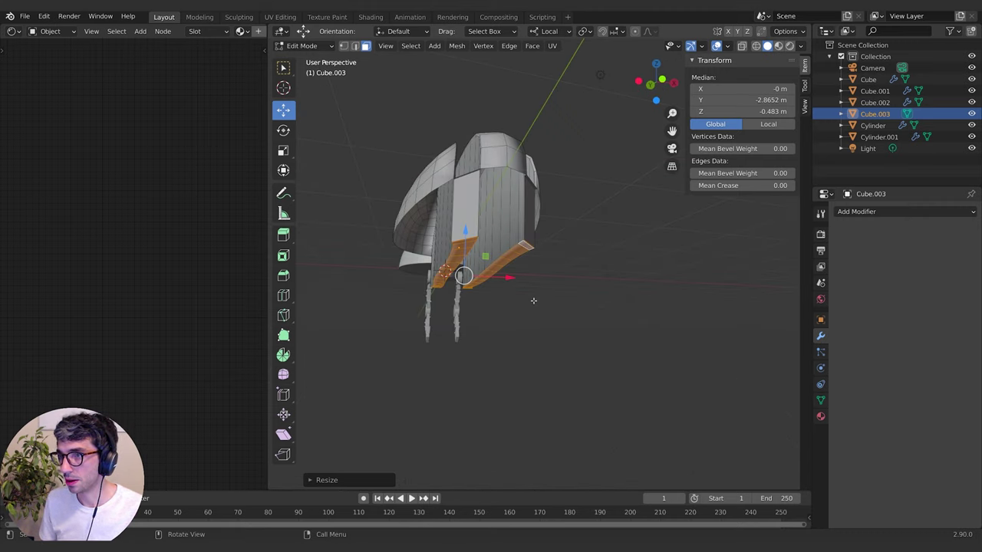
pyautogui.press('g')
pyautogui.press('z')
pyautogui.click(535, 253)
pyautogui.moveTo(535, 259); pyautogui.dragTo(571, 316, button='middle')
pyautogui.press('g')
pyautogui.press('z')
pyautogui.click(511, 306)
pyautogui.press('g')
pyautogui.press('z')
pyautogui.click(532, 285)
pyautogui.scroll(3, 529, 307)
pyautogui.keyDown('shift'); pyautogui.moveTo(572, 316); pyautogui.dragTo(551, 324, button='middle'); pyautogui.keyUp('shift')
pyautogui.press('Tab')
pyautogui.scroll(-5, 633, 338)
pyautogui.press('Tab')
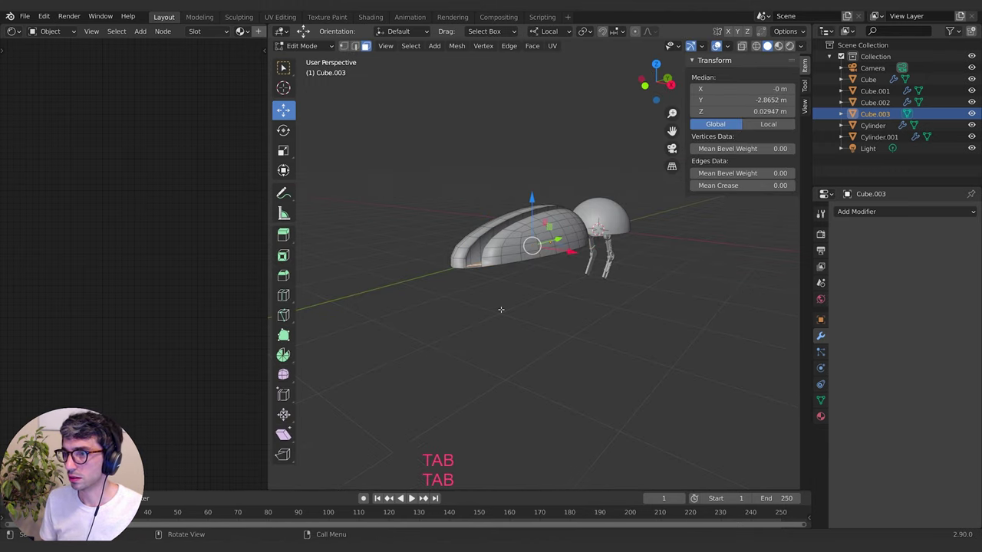
# Add lengthwise loop cuts beside both grooves and slide each one tight against its groove edge
pyautogui.scroll(4, 462, 297)
pyautogui.keyDown('shift'); pyautogui.moveTo(461, 297); pyautogui.dragTo(495, 323, button='middle'); pyautogui.keyUp('shift')
pyautogui.moveTo(495, 322); pyautogui.dragTo(537, 338, button='middle')
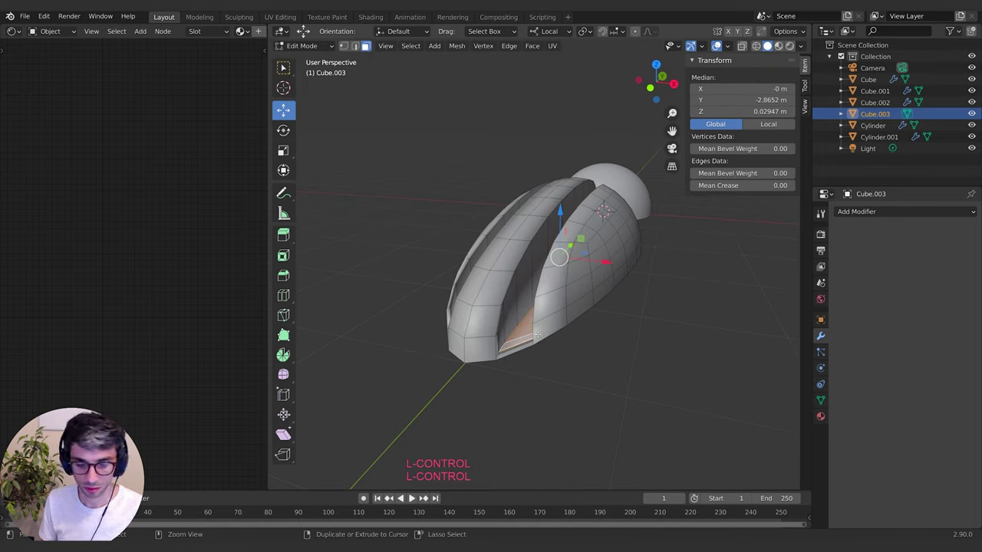
pyautogui.click(548, 320)
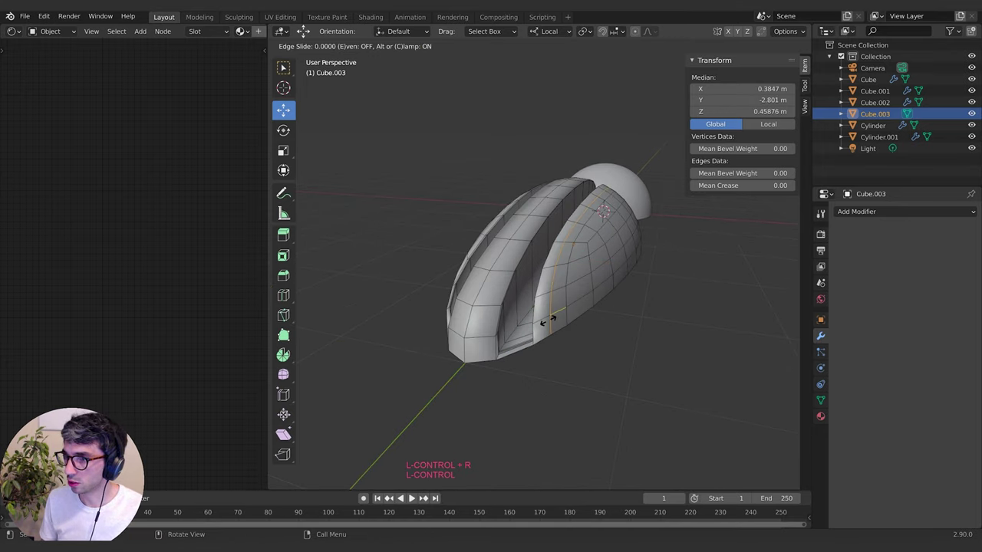
pyautogui.click(532, 328)
pyautogui.moveTo(531, 329); pyautogui.dragTo(553, 328, button='middle')
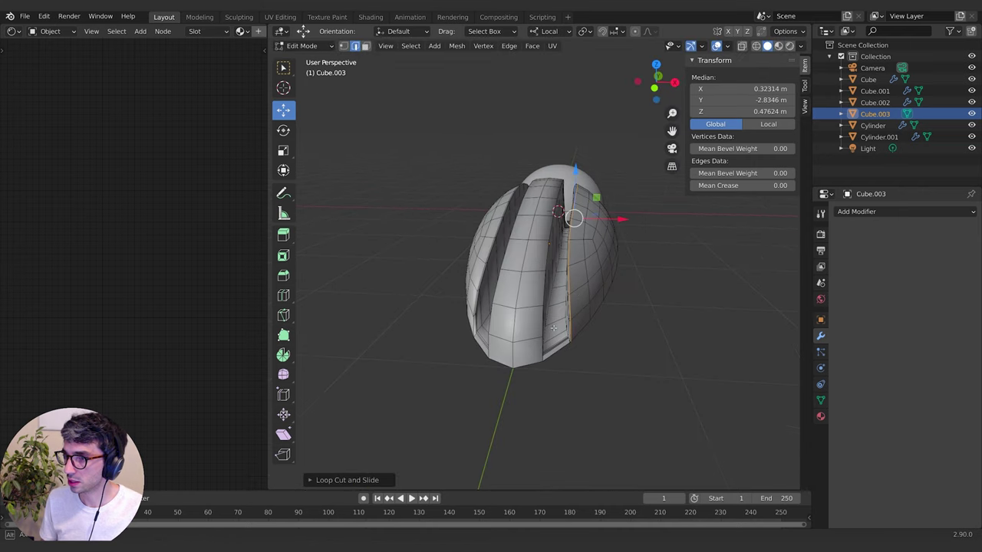
pyautogui.hotkey('ctrl', 'r')
pyautogui.click(529, 338)
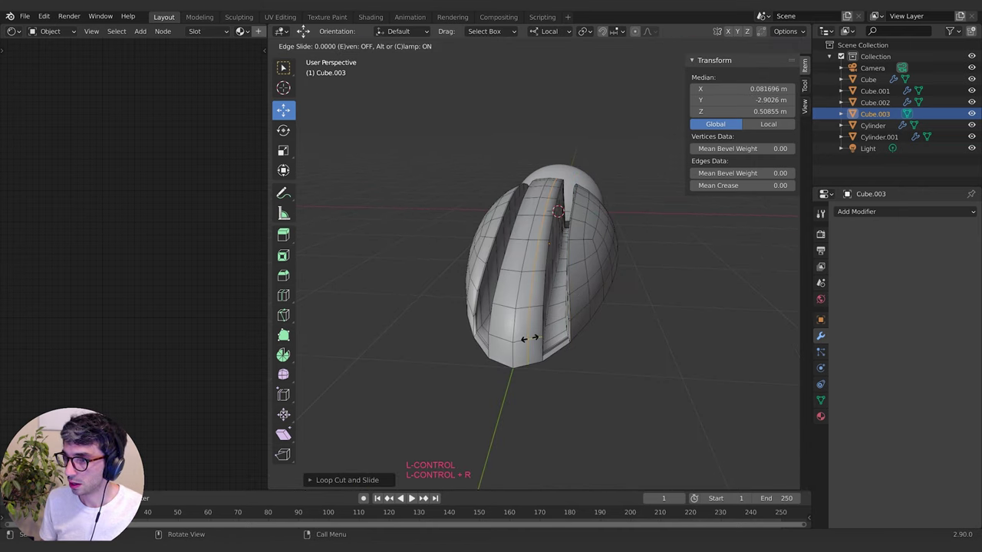
pyautogui.click(543, 338)
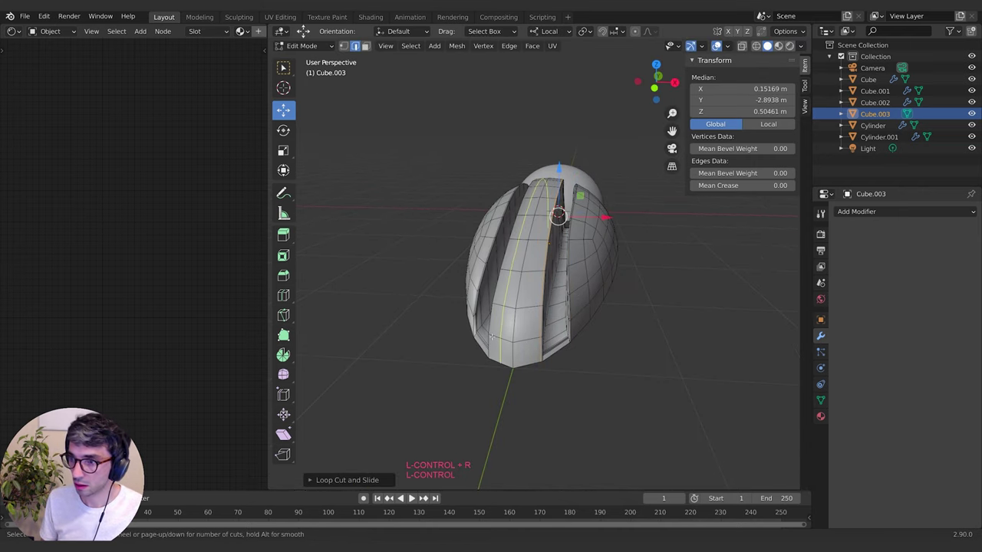
pyautogui.click(491, 336)
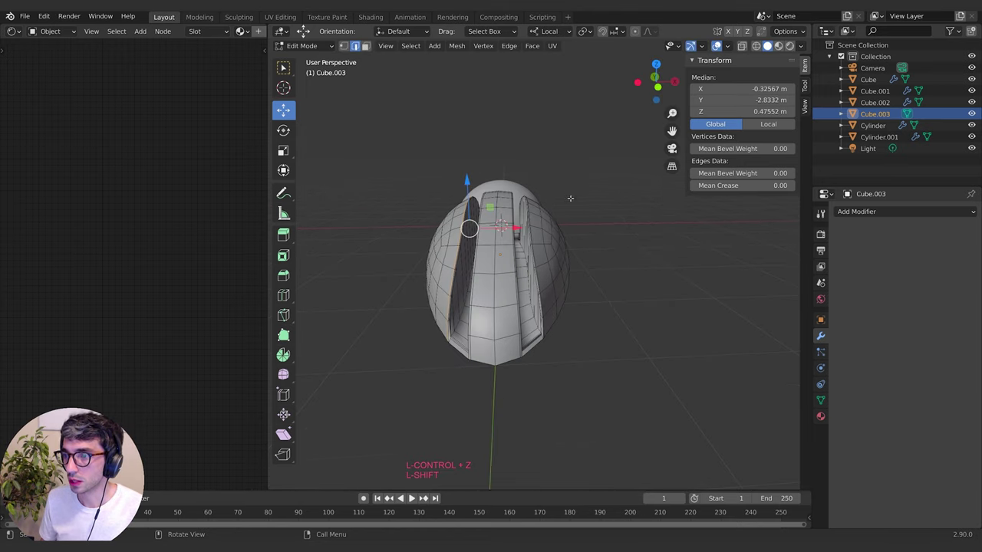
pyautogui.scroll(4, 570, 197)
pyautogui.moveTo(570, 197); pyautogui.dragTo(573, 280, button='middle')
pyautogui.scroll(-4, 568, 213)
# Return to Object Mode and add a Subdivision Surface modifier to the grooved shell
pyautogui.press('Tab')
pyautogui.click(869, 213)
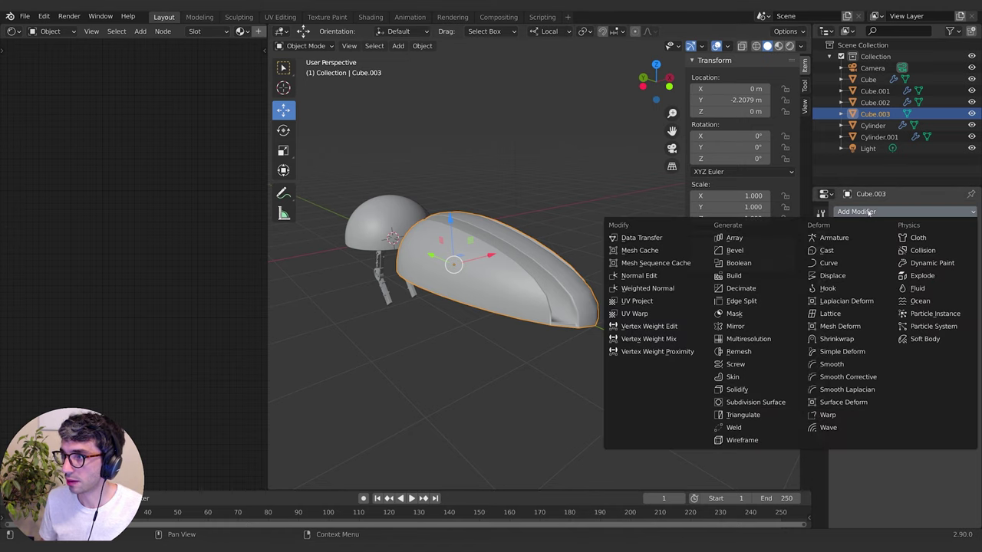
pyautogui.click(755, 403)
# Delete the floor faces of both grooves and smooth the shell with a Subdivision modifier at viewport level 1
pyautogui.moveTo(491, 270); pyautogui.dragTo(412, 277, button='middle')
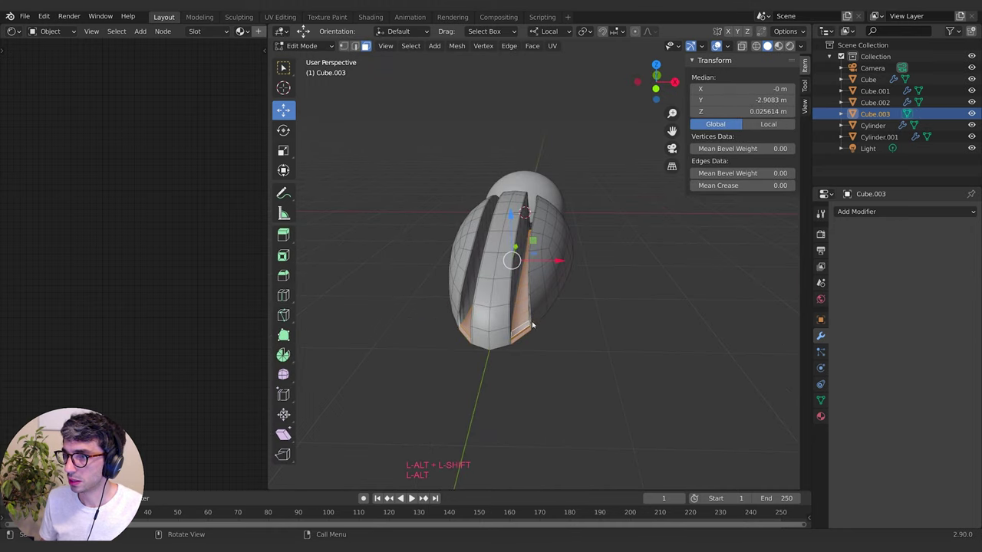
pyautogui.press('x')
pyautogui.click(532, 323)
pyautogui.moveTo(533, 322); pyautogui.dragTo(539, 267, button='middle')
pyautogui.moveTo(540, 267); pyautogui.dragTo(540, 260, button='middle')
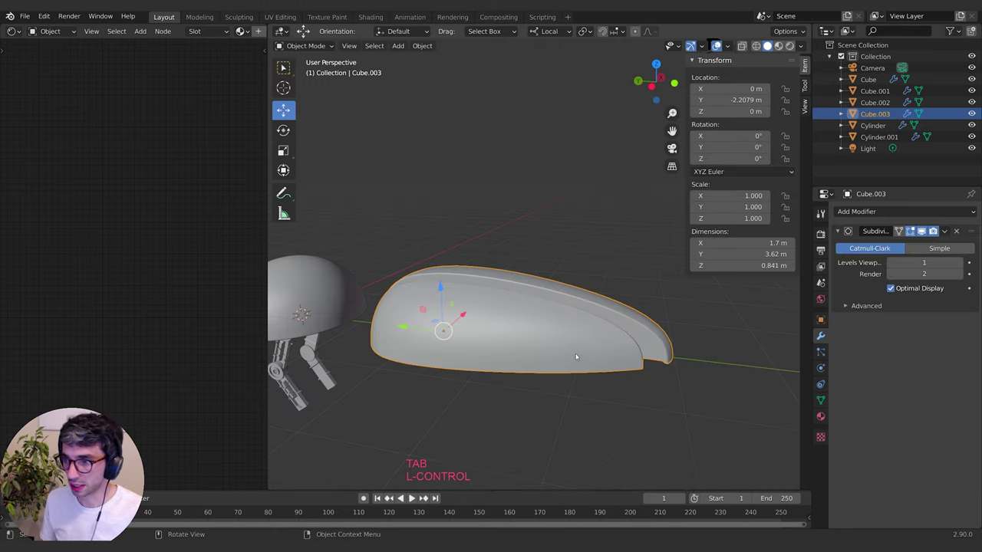
# Extrude the band of faces along the shell's bottom rim and scale it outward until the shell measures about 1.78 by 3.81 m
pyautogui.moveTo(576, 358); pyautogui.dragTo(529, 356, button='middle')
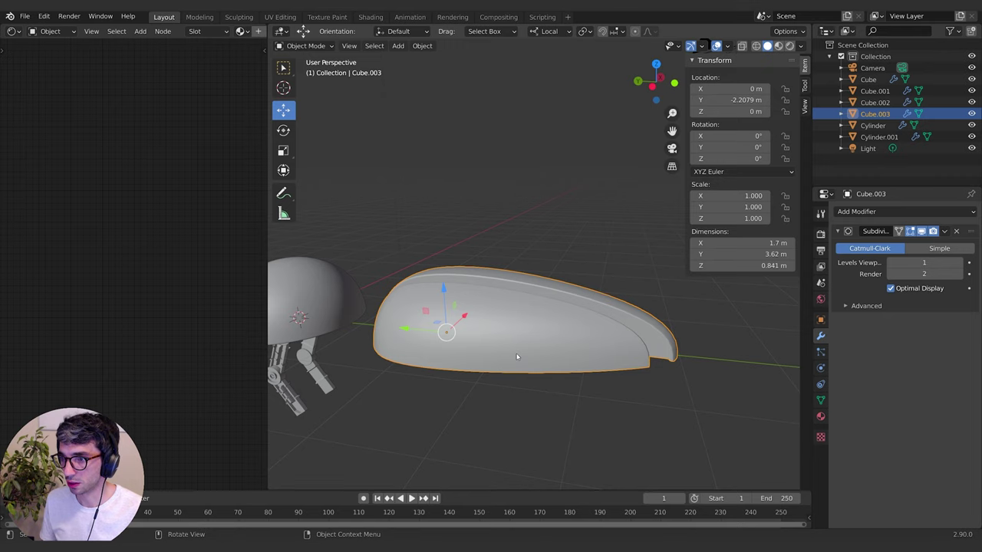
pyautogui.moveTo(370, 336); pyautogui.dragTo(616, 338, button='middle')
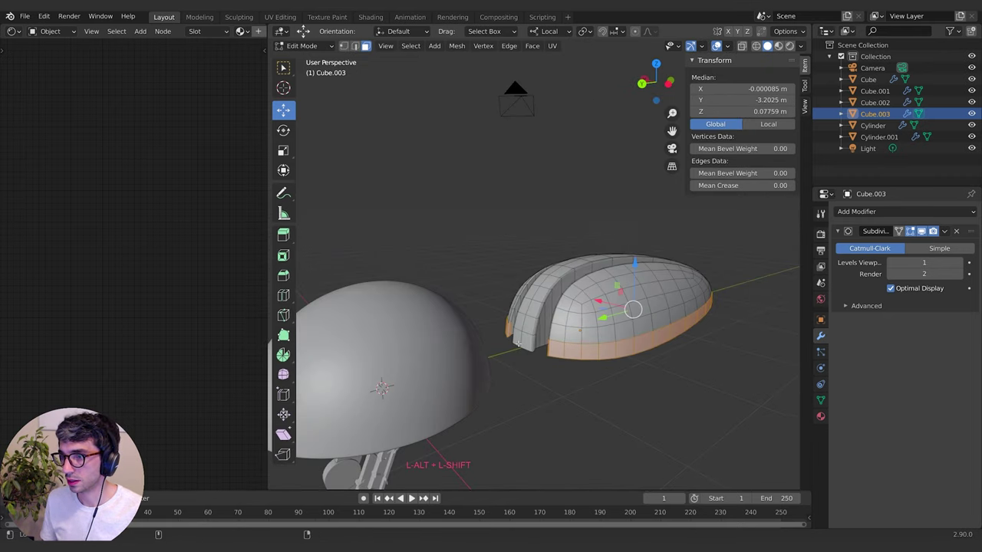
pyautogui.moveTo(519, 345); pyautogui.dragTo(647, 366, button='middle')
pyautogui.scroll(-2, 647, 366)
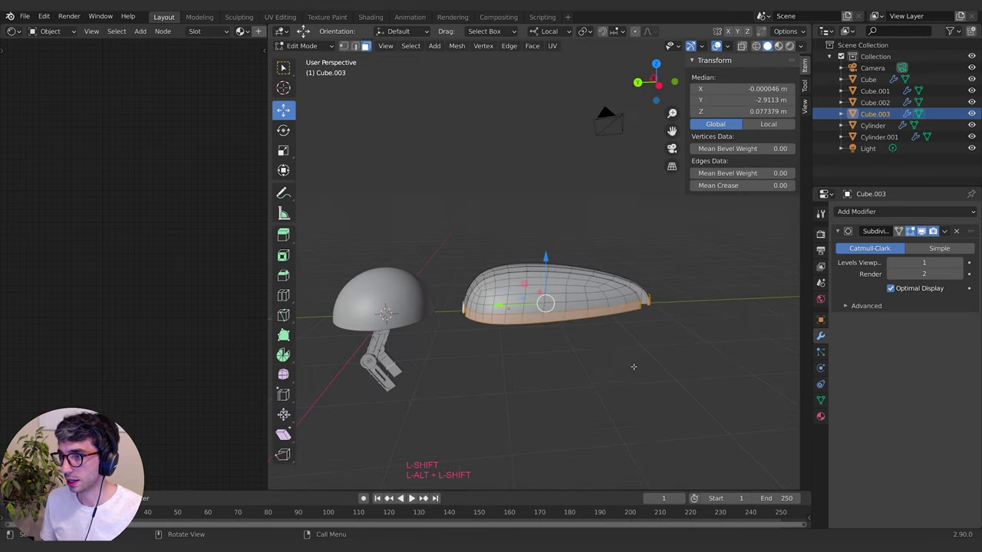
pyautogui.press('e')
pyautogui.press('Escape')
pyautogui.press('s')
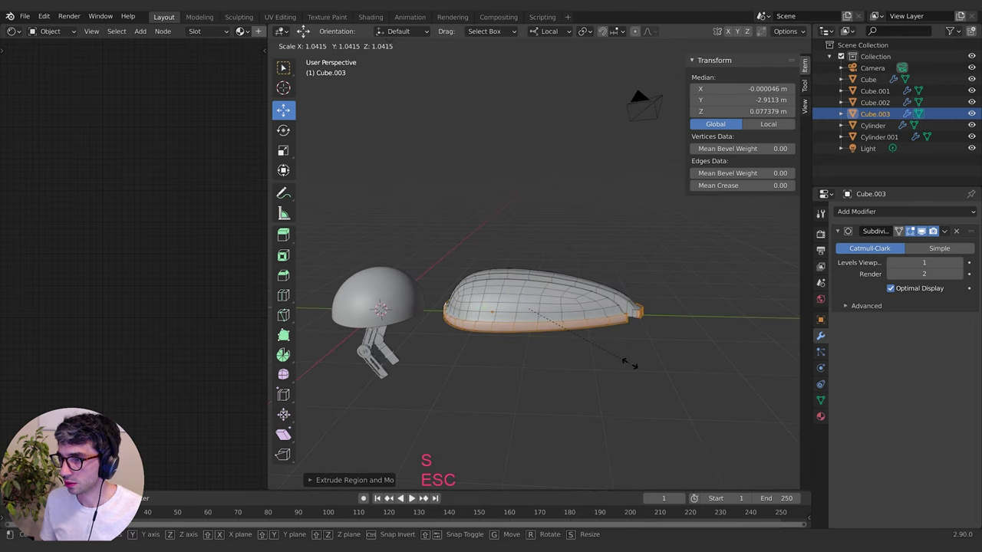
pyautogui.click(626, 365)
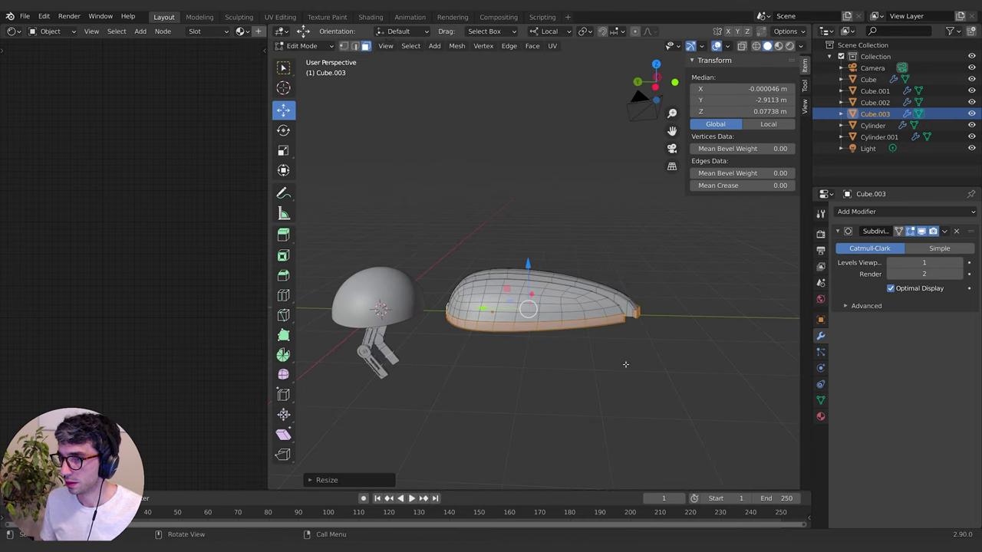
pyautogui.press('s')
pyautogui.click(625, 364)
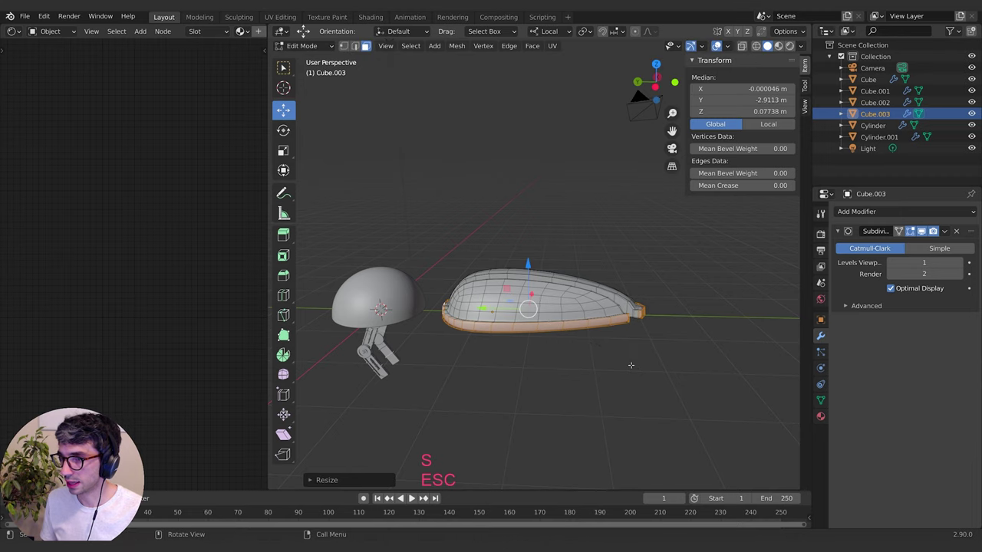
pyautogui.moveTo(637, 362); pyautogui.dragTo(547, 372, button='middle')
pyautogui.press('Tab')
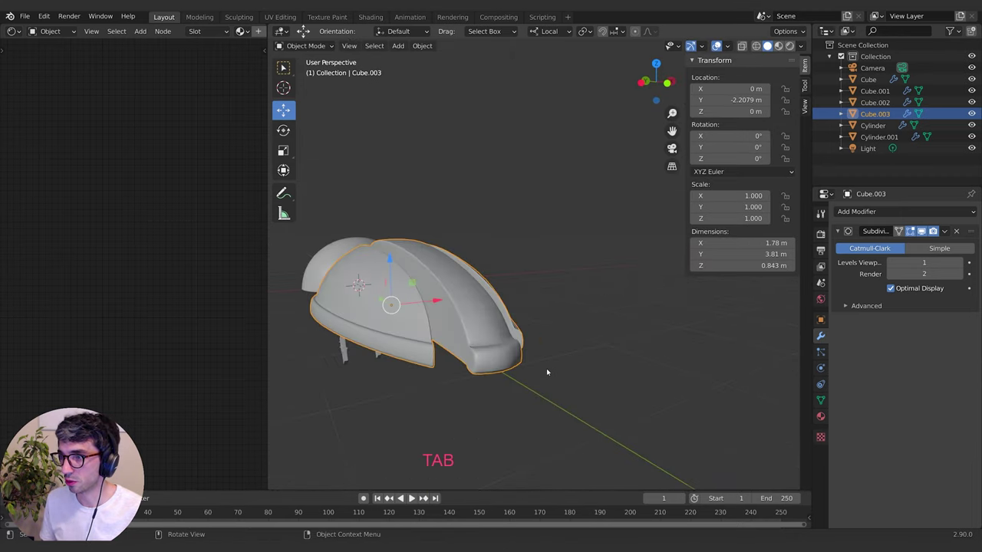
# Shrink the shell to a scale of about 0.182 and place it as a foot under the leg at X about -0.273 m
pyautogui.moveTo(493, 345); pyautogui.dragTo(516, 355, button='middle')
pyautogui.press('Tab')
pyautogui.press('Tab')
pyautogui.press('Tab')
pyautogui.press('Tab')
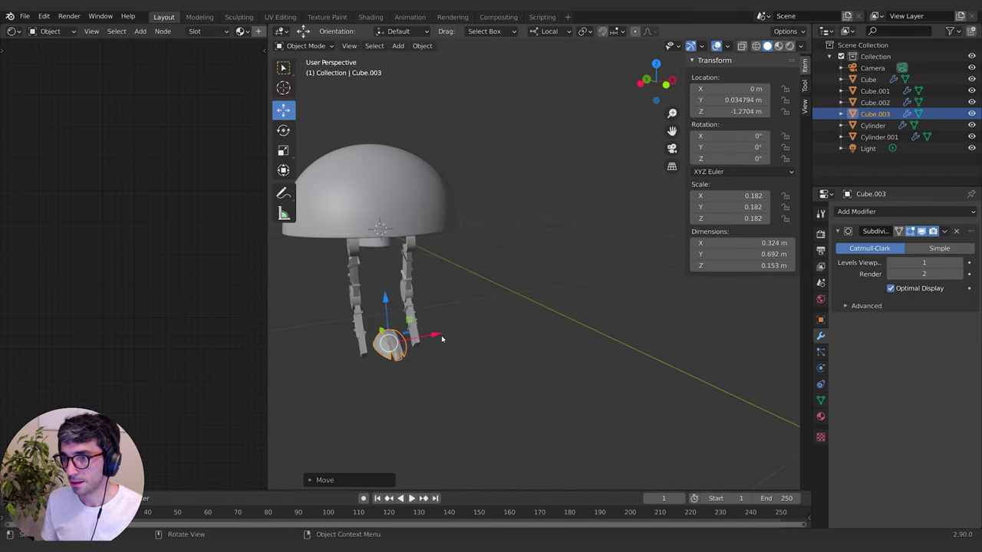
pyautogui.press('g')
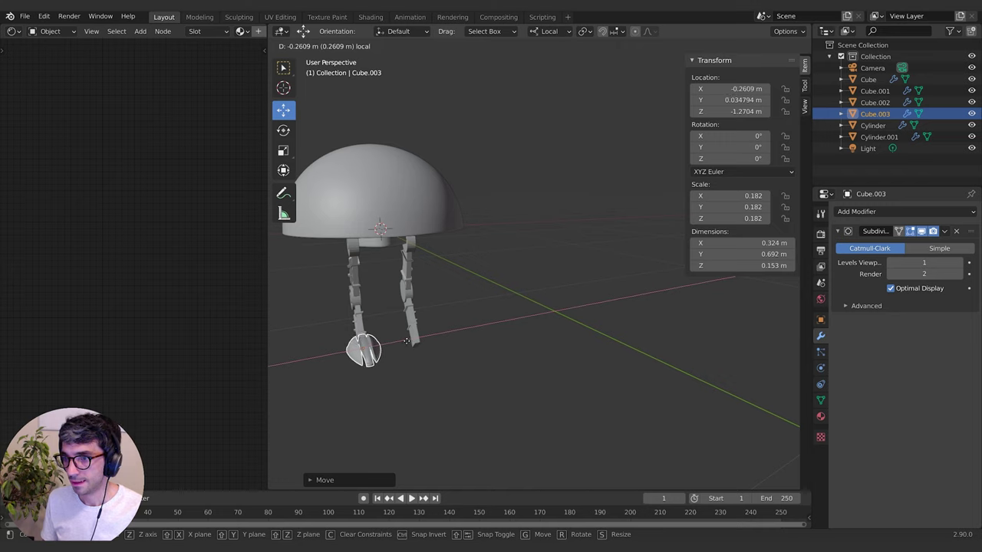
pyautogui.click(407, 342)
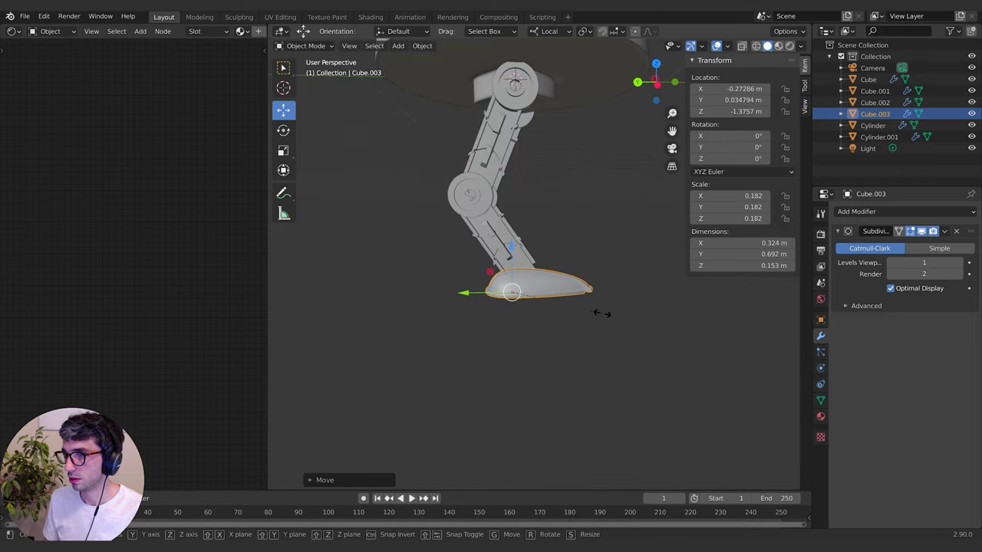
# Scale the foot to about 0.229 and lower it along Z to about -1.383 m under the leg
pyautogui.press('s')
pyautogui.click(629, 320)
pyautogui.moveTo(629, 320); pyautogui.dragTo(559, 344, button='middle')
pyautogui.press('g')
pyautogui.press('z')
pyautogui.click(616, 286)
# Duplicate the foot and move the copy along X to about 0.27 m under the opposite leg
pyautogui.hotkey('shift', 'd')
pyautogui.press('Escape')
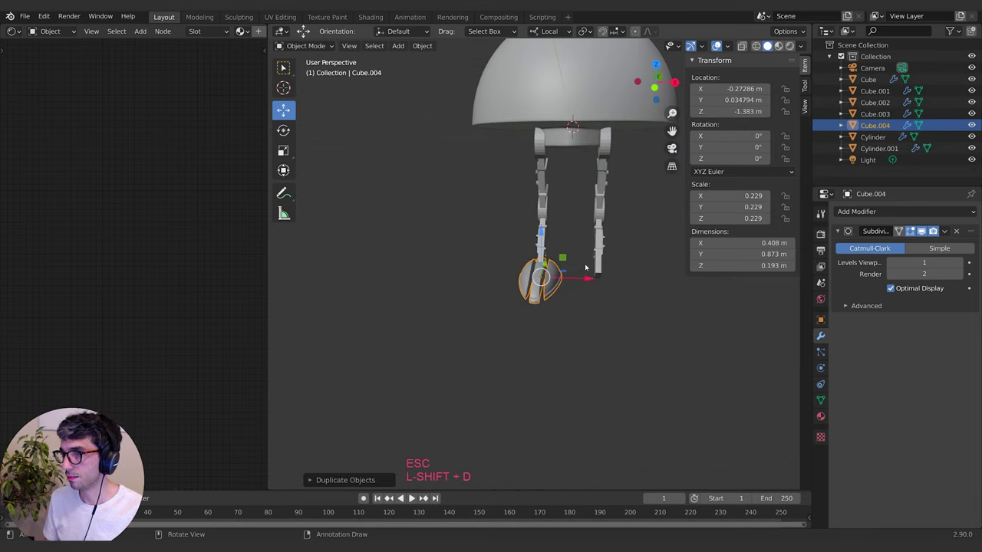
pyautogui.press('g')
pyautogui.press('x')
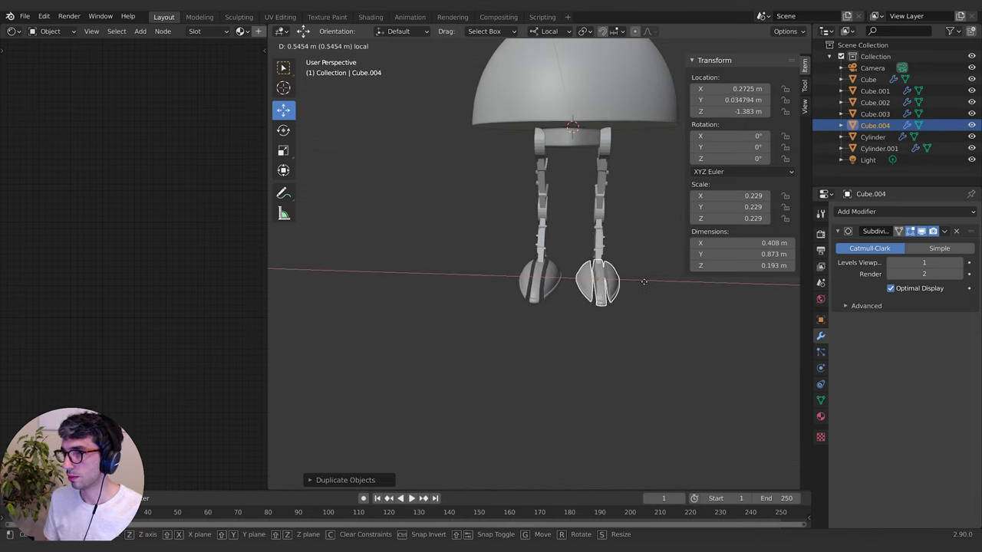
pyautogui.click(646, 284)
# Scale both feet down to about 0.170 and shift them along Y to about 0.096 m
pyautogui.moveTo(664, 323); pyautogui.dragTo(517, 362, button='middle')
pyautogui.moveTo(517, 362); pyautogui.dragTo(435, 393, button='middle')
pyautogui.keyDown('shift'); pyautogui.moveTo(435, 393); pyautogui.dragTo(529, 389, button='middle'); pyautogui.keyUp('shift')
pyautogui.scroll(1, 539, 390)
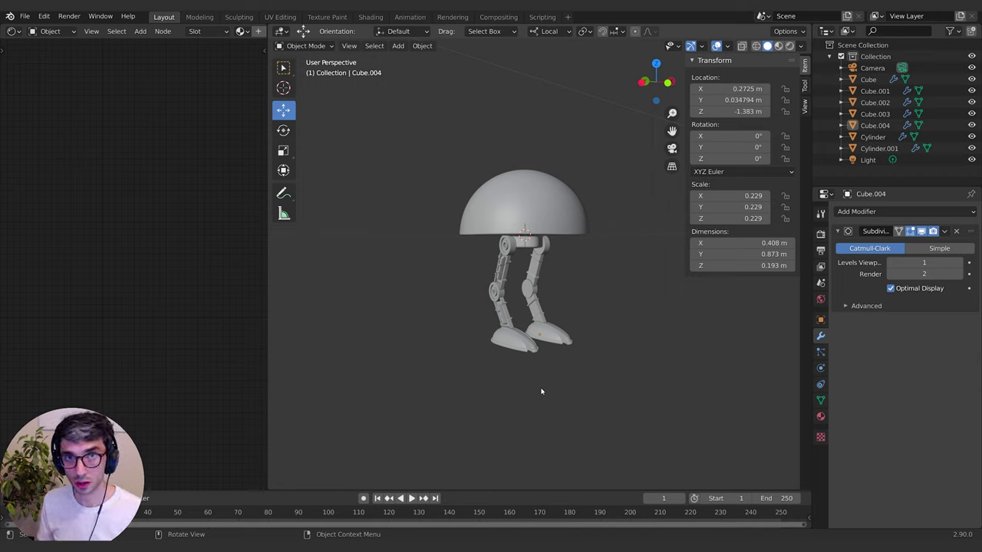
pyautogui.moveTo(516, 395)
pyautogui.mouseDown(button='middle')
pyautogui.moveTo(432, 402)
pyautogui.moveTo(531, 398)
pyautogui.mouseUp(button='middle')
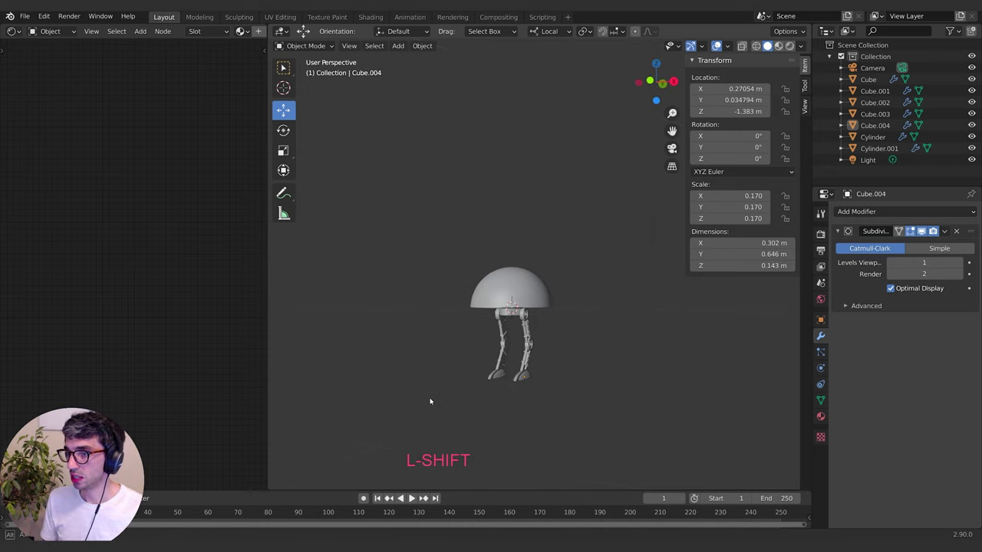
pyautogui.click(525, 393)
pyautogui.click(527, 391)
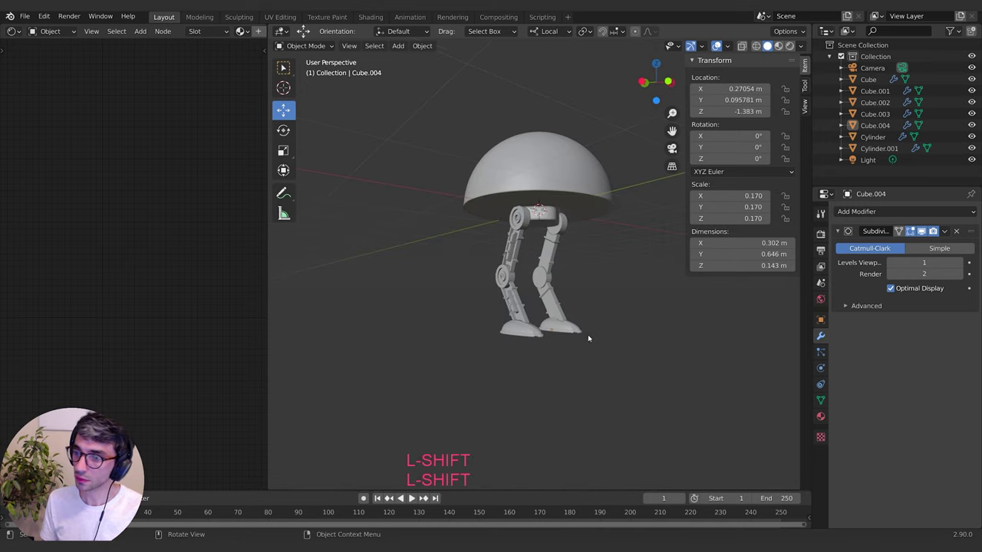
pyautogui.scroll(4, 588, 337)
pyautogui.moveTo(588, 337); pyautogui.dragTo(606, 359, button='middle')
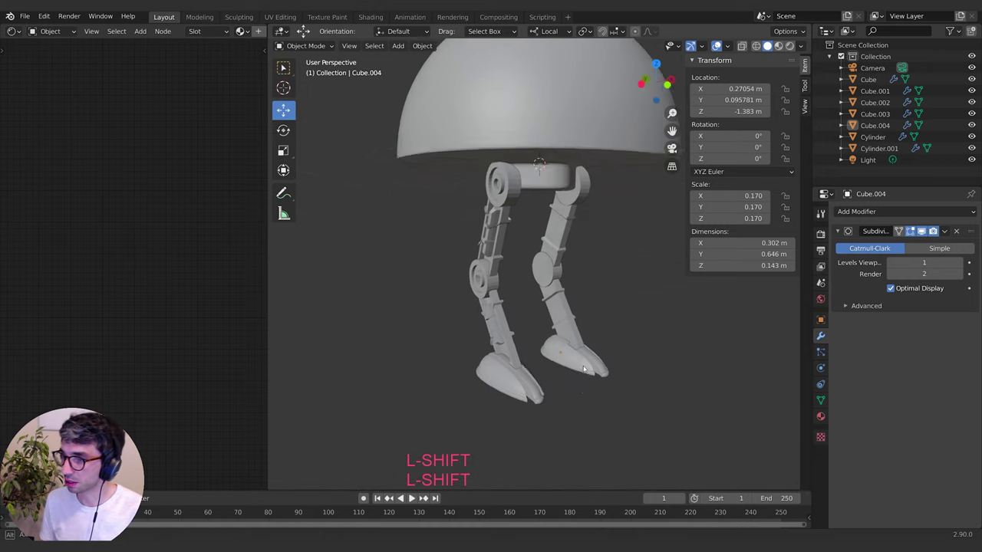
# Duplicate the foot at positive X, move the copy to its tip at Y about -0.296 m and scale it to about 0.077
pyautogui.click(599, 366)
pyautogui.hotkey('shift', 'd')
pyautogui.press('Escape')
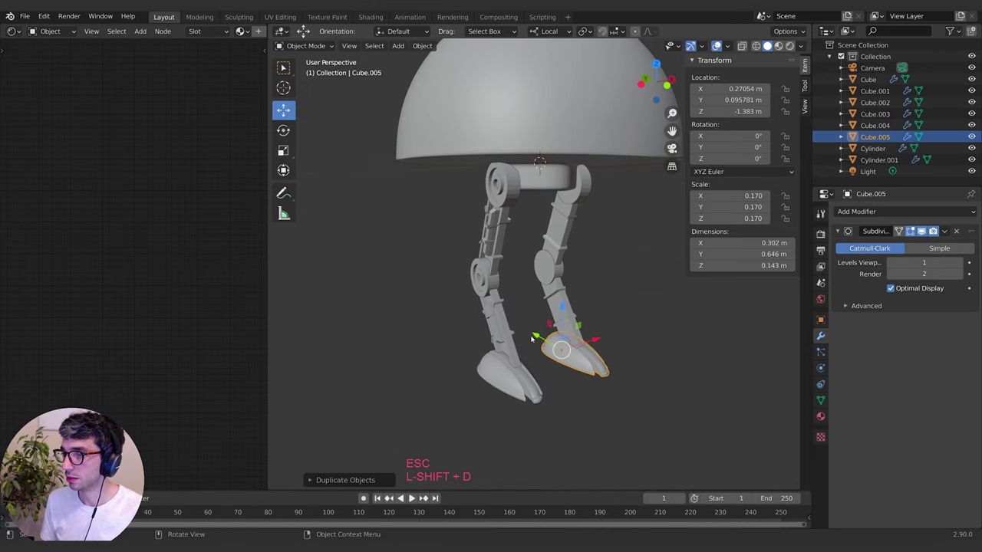
pyautogui.moveTo(539, 341); pyautogui.dragTo(583, 371)
pyautogui.moveTo(620, 365); pyautogui.dragTo(691, 401, button='middle')
pyautogui.press('s')
pyautogui.click(640, 387)
# Move the small toe piece further forward along Y to about -0.336 m
pyautogui.click(597, 373)
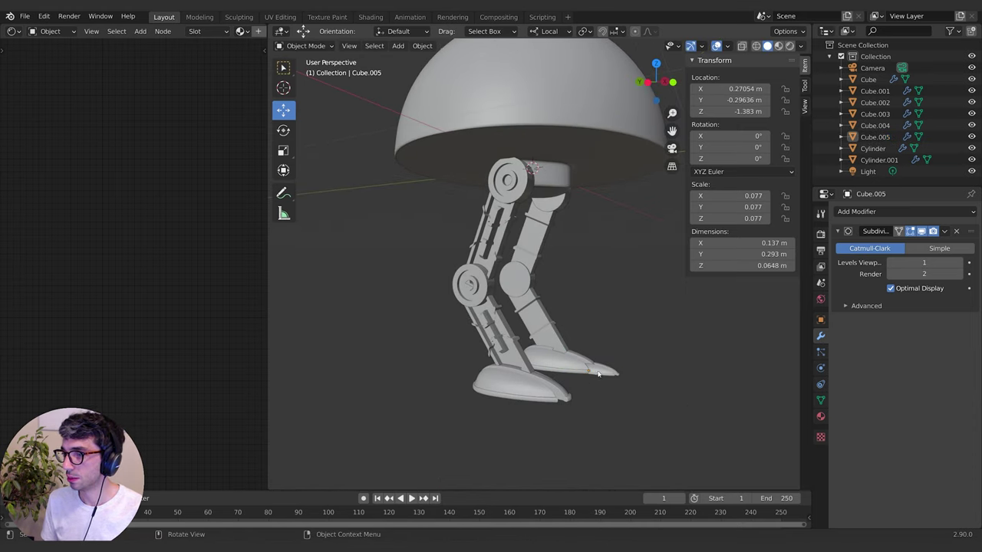
pyautogui.press('g')
pyautogui.press('y')
pyautogui.click(591, 373)
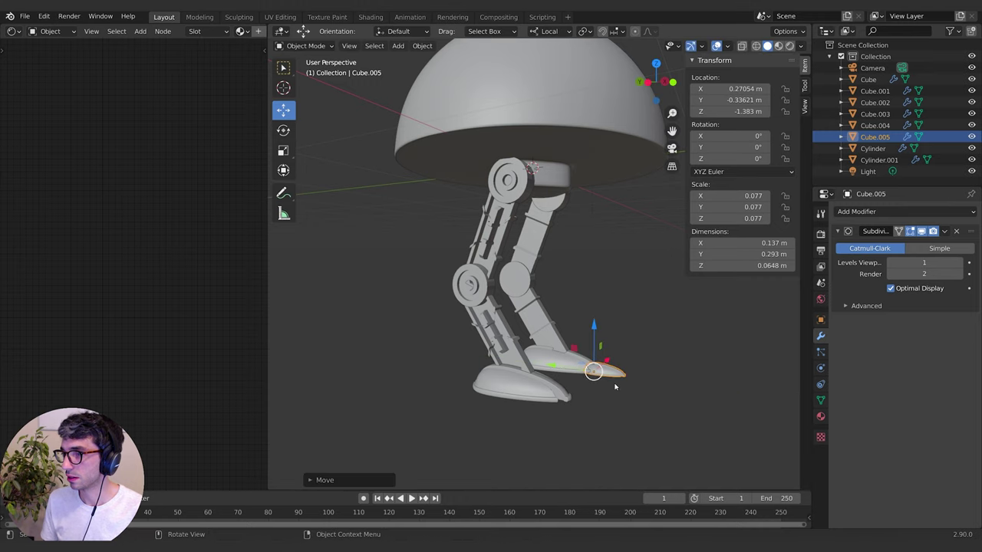
# Duplicate the toe piece and move the copy along X to about -0.285 m onto the other foot
pyautogui.moveTo(592, 372); pyautogui.dragTo(589, 414, button='middle')
pyautogui.hotkey('shift', 'd')
pyautogui.press('Escape')
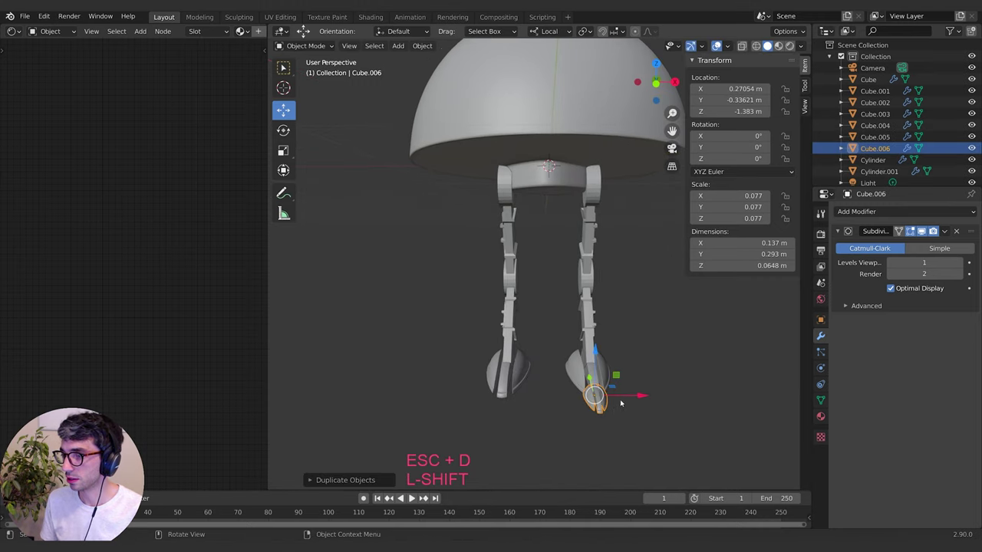
pyautogui.moveTo(620, 397); pyautogui.dragTo(552, 396)
pyautogui.moveTo(552, 397); pyautogui.dragTo(529, 396)
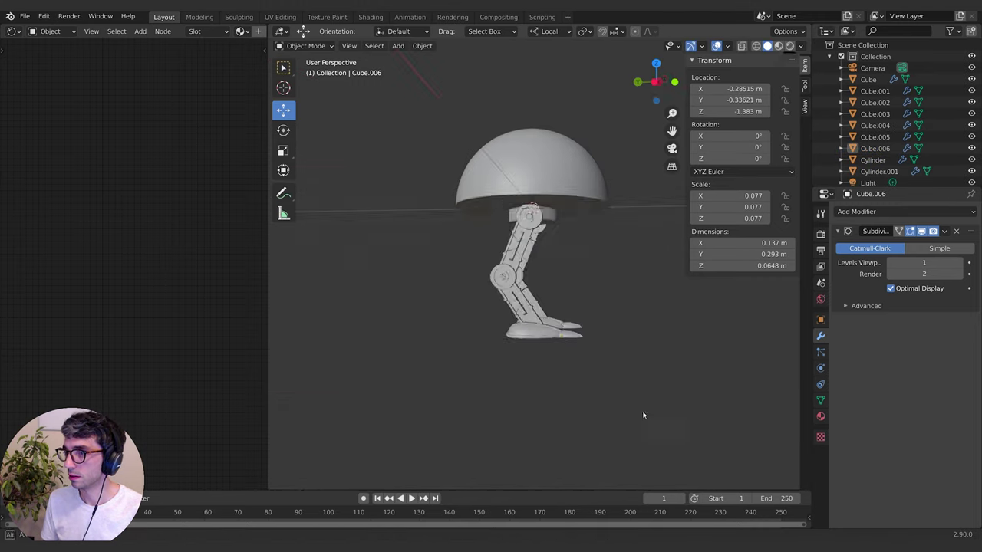
# Examine the robot's dome, legs and feet from several angles and distances
pyautogui.moveTo(642, 414); pyautogui.dragTo(623, 410, button='middle')
pyautogui.keyDown('shift'); pyautogui.moveTo(614, 317); pyautogui.dragTo(550, 379, button='middle'); pyautogui.keyUp('shift')
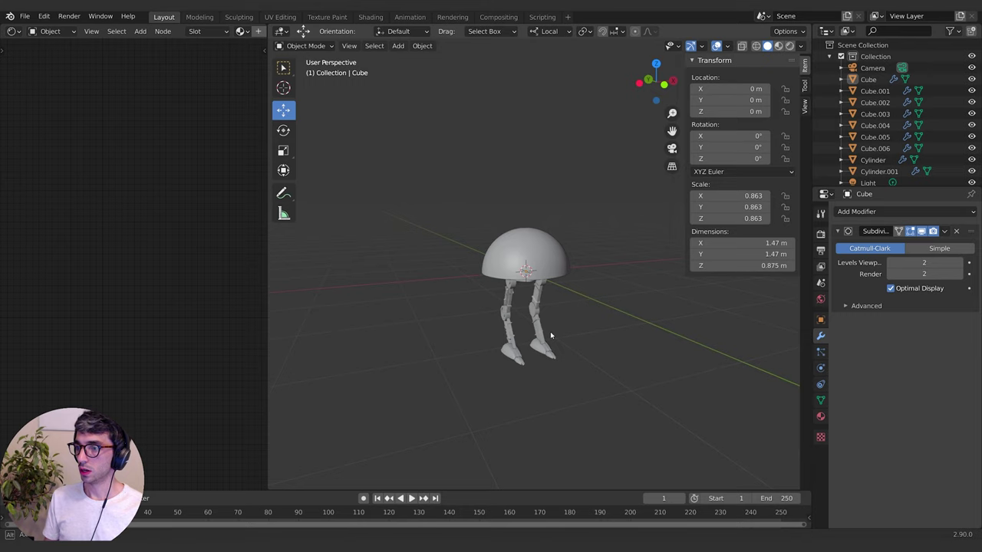
pyautogui.scroll(2, 568, 330)
pyautogui.keyDown('shift'); pyautogui.moveTo(596, 322); pyautogui.dragTo(587, 358, button='middle'); pyautogui.keyUp('shift')
pyautogui.moveTo(587, 357); pyautogui.dragTo(493, 329, button='middle')
pyautogui.scroll(4, 634, 330)
pyautogui.moveTo(651, 352); pyautogui.dragTo(599, 329, button='middle')
pyautogui.moveTo(548, 307); pyautogui.dragTo(507, 330, button='middle')
# Add a cylinder, tilt it about 71° around its local X axis and scale it down to about 0.186
pyautogui.hotkey('shift', 'a')
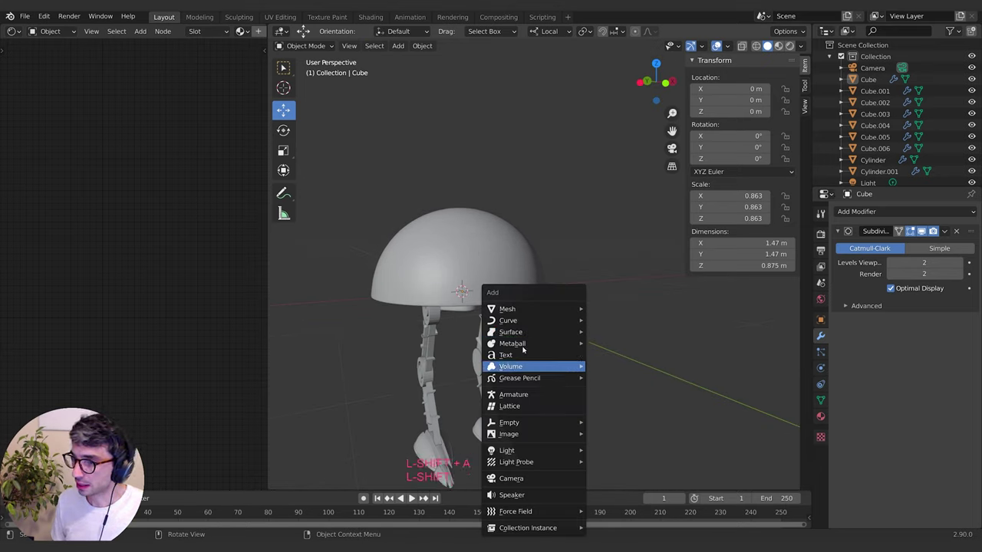
pyautogui.moveTo(564, 315)
pyautogui.click(621, 365)
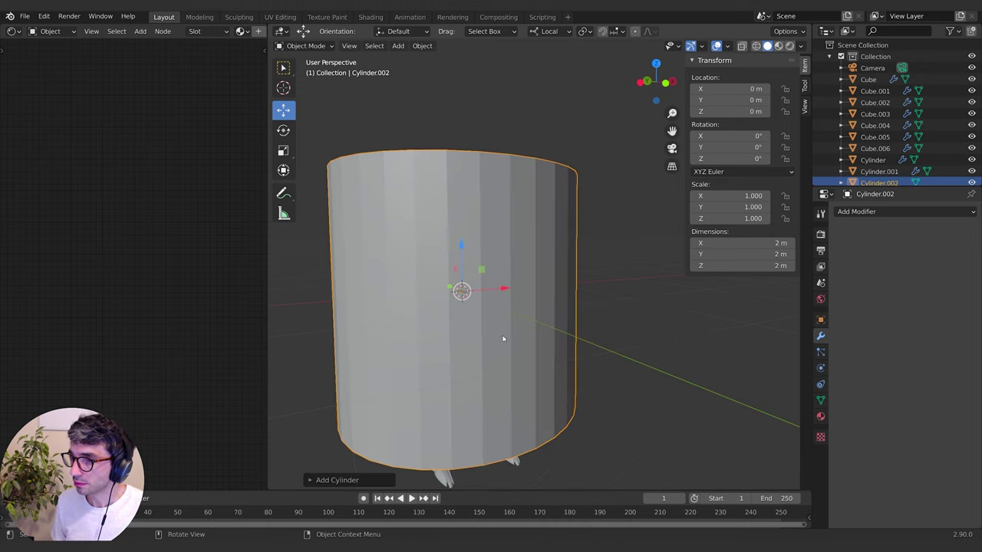
pyautogui.press('r')
pyautogui.press('x')
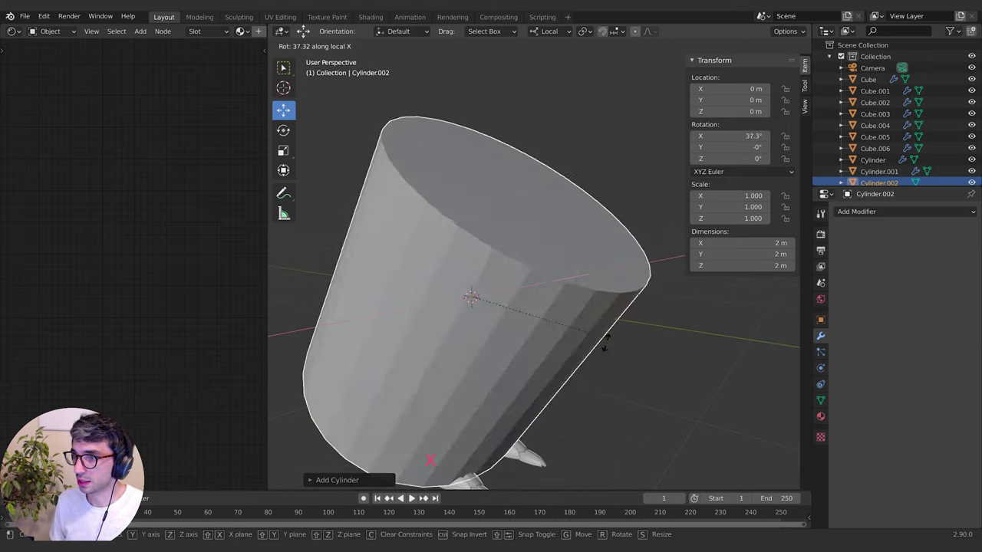
pyautogui.click(591, 456)
pyautogui.press('s')
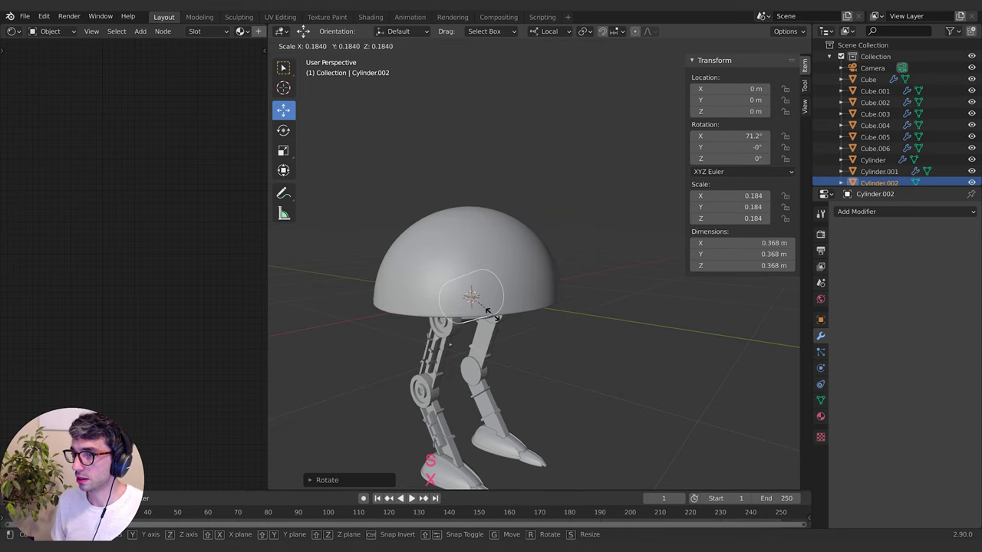
pyautogui.click(492, 316)
# Move the cylinder to the front of the dome at about Y -0.628 m and Z 0.255 m so it protrudes as an eye
pyautogui.press('g')
pyautogui.click(493, 286)
pyautogui.moveTo(504, 256); pyautogui.dragTo(551, 238)
pyautogui.moveTo(551, 241); pyautogui.dragTo(592, 252, button='middle')
pyautogui.press('g')
pyautogui.click(590, 288)
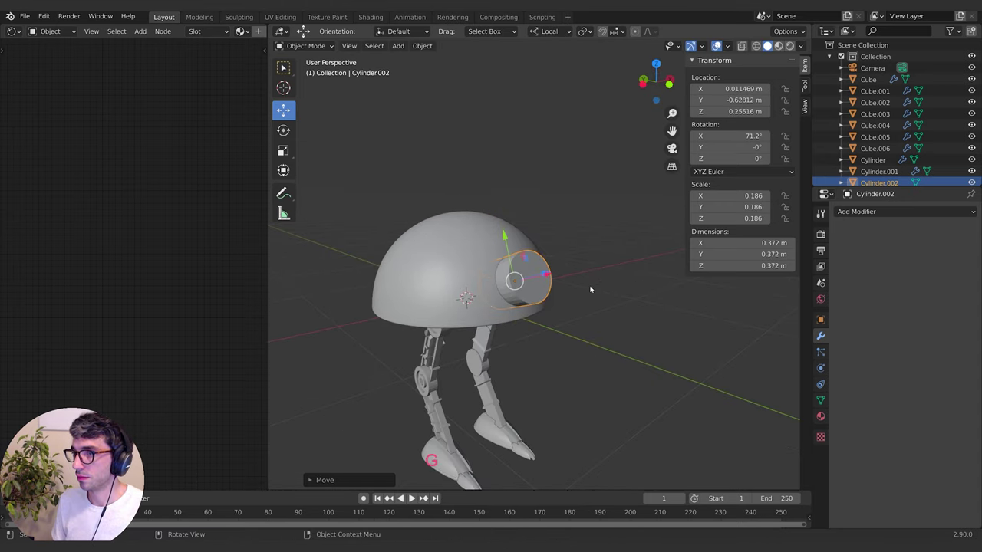
# Level the eye cylinder by rotating it about local X and set its X rotation to 90°
pyautogui.moveTo(590, 287)
pyautogui.mouseDown(button='middle')
pyautogui.moveTo(649, 270)
pyautogui.moveTo(591, 291)
pyautogui.mouseUp(button='middle')
pyautogui.press('r')
pyautogui.press('x')
pyautogui.click(601, 330)
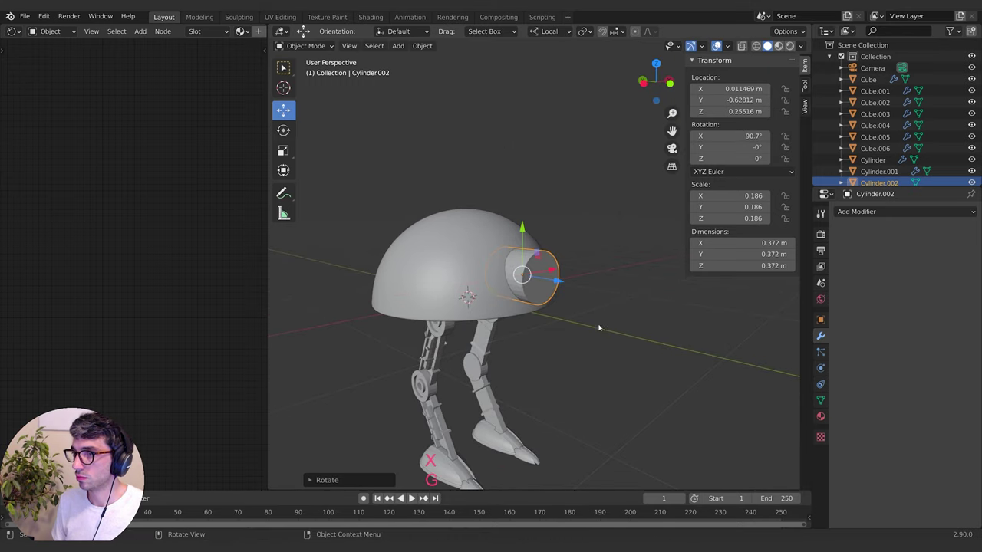
pyautogui.moveTo(601, 330); pyautogui.dragTo(568, 322, button='middle')
pyautogui.click(820, 319)
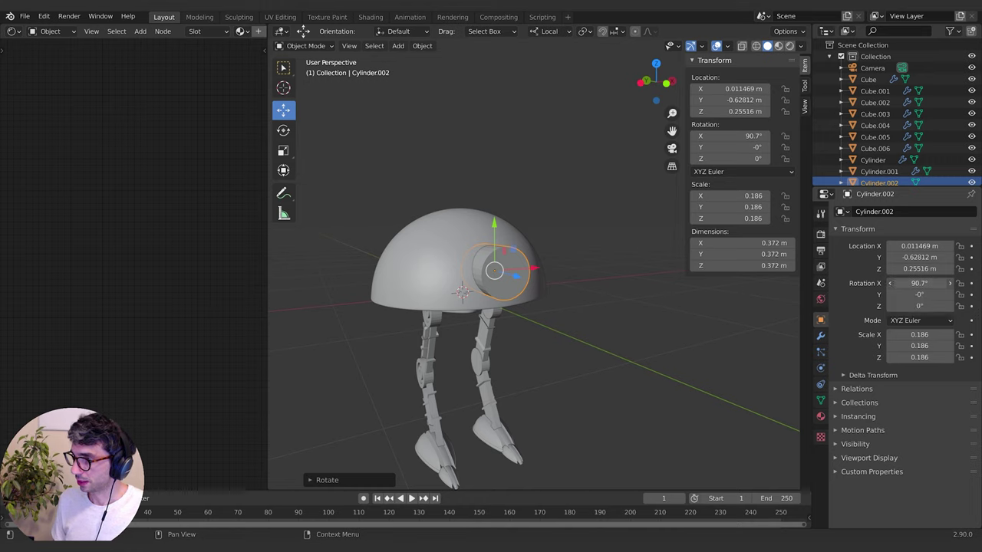
# Apply Shade Smooth to the eye cylinder
pyautogui.moveTo(587, 303); pyautogui.dragTo(553, 300, button='middle')
pyautogui.scroll(2, 567, 292)
pyautogui.scroll(3, 627, 310)
pyautogui.rightClick(585, 294)
pyautogui.click(579, 278)
# In Edit Mode, extrude the eye cylinder's front face in place and scale it to about 0.8 to form a rim
pyautogui.press('Tab')
pyautogui.scroll(-6, 542, 310)
pyautogui.scroll(6, 540, 309)
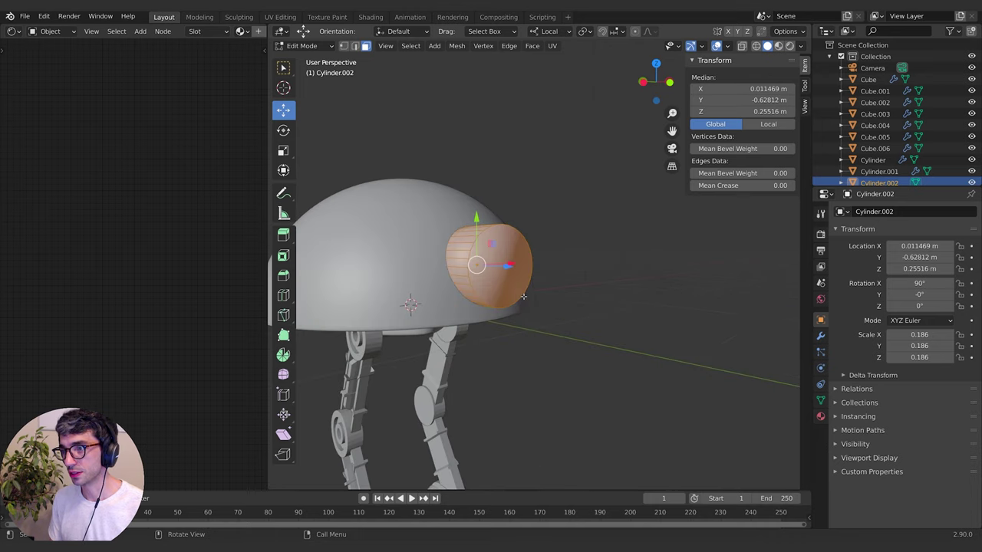
pyautogui.press('e')
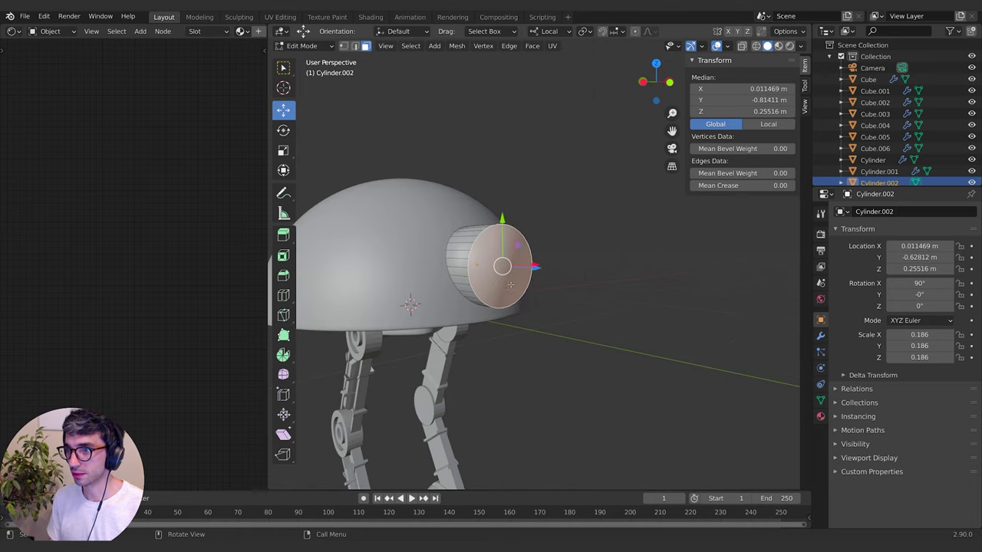
pyautogui.click(599, 317)
pyautogui.press('s')
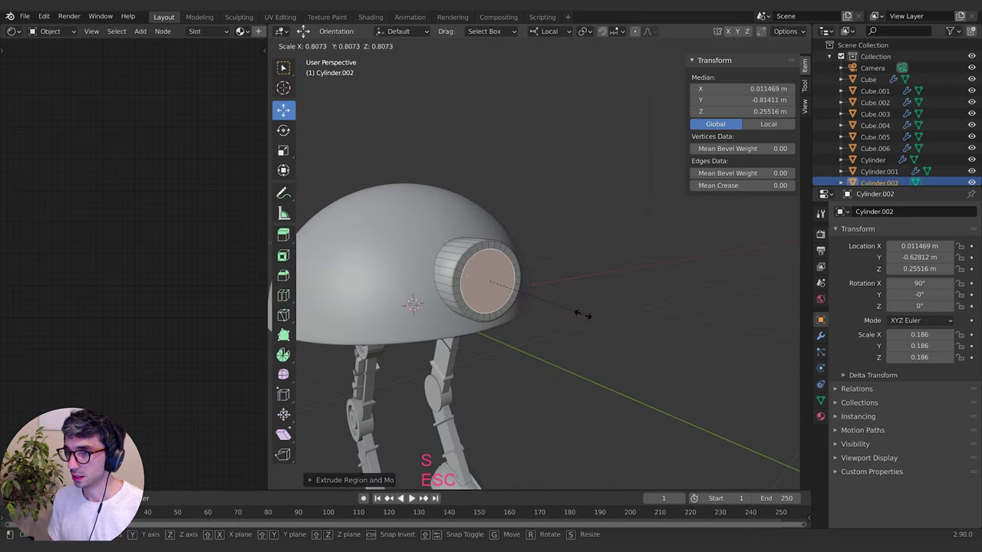
pyautogui.moveTo(583, 314); pyautogui.dragTo(606, 307, button='middle')
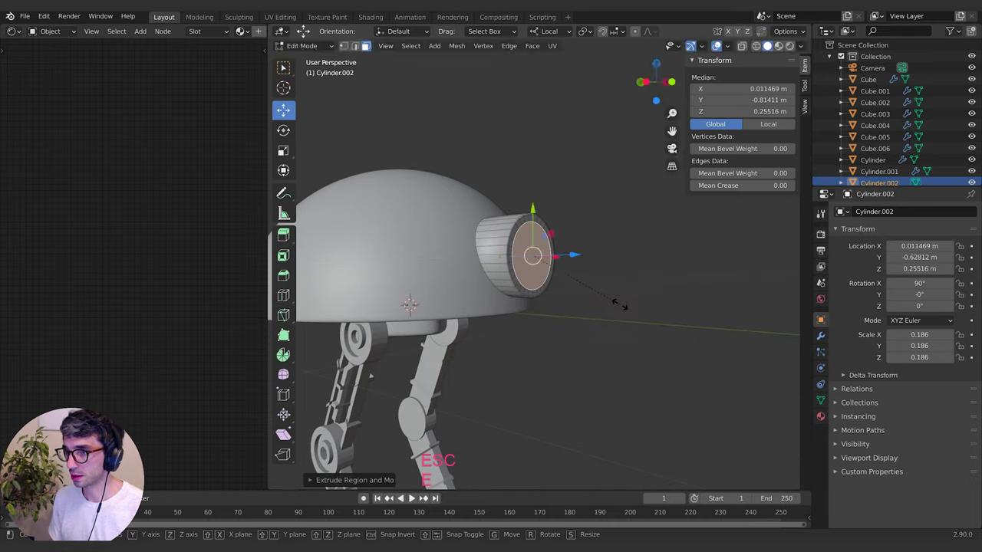
pyautogui.click(613, 301)
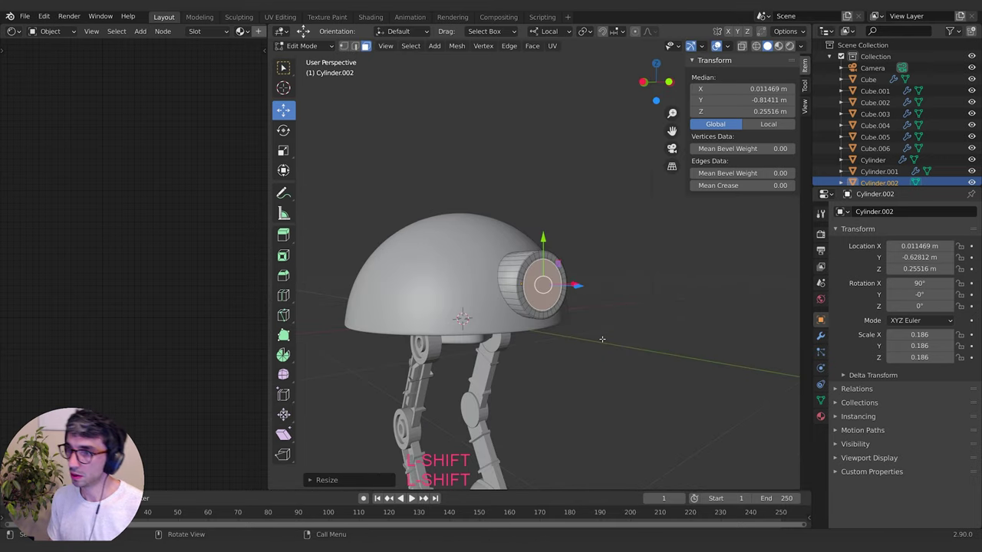
# Extrude the inner front face and push it back into the cylinder to Y about -0.732 m to form a recess
pyautogui.press('e')
pyautogui.click(600, 342)
pyautogui.moveTo(599, 342); pyautogui.dragTo(595, 322, button='middle')
pyautogui.scroll(2, 605, 333)
pyautogui.moveTo(599, 310)
pyautogui.mouseDown()
pyautogui.moveTo(567, 312)
pyautogui.moveTo(579, 310)
pyautogui.mouseUp()
pyautogui.moveTo(587, 311)
pyautogui.mouseDown(button='middle')
pyautogui.moveTo(508, 309)
pyautogui.moveTo(601, 322)
pyautogui.mouseUp(button='middle')
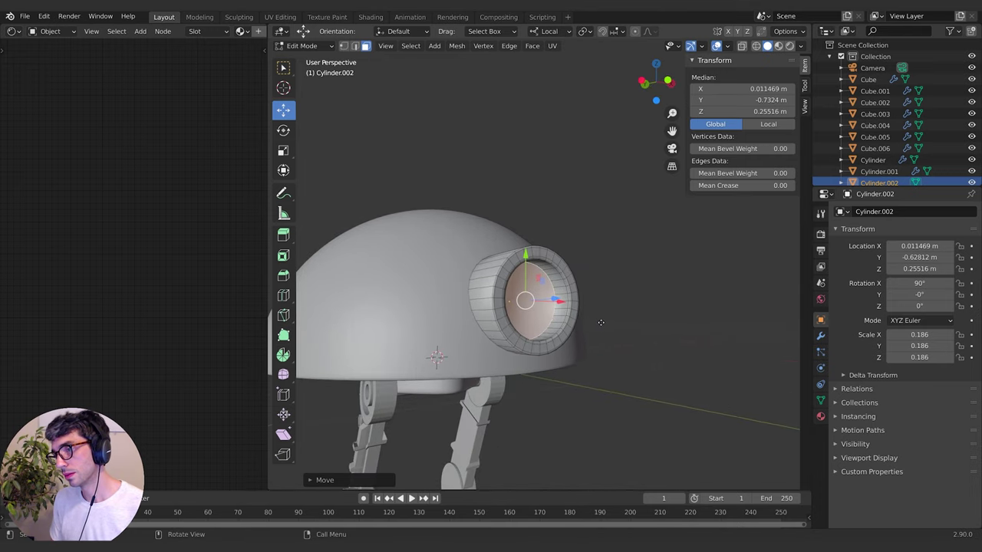
pyautogui.press('e')
pyautogui.press('Escape')
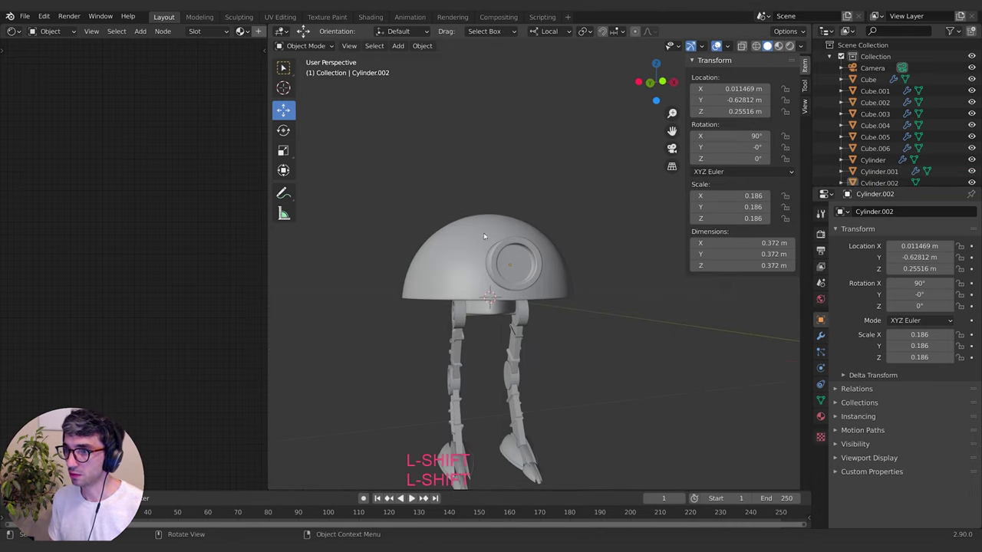
pyautogui.moveTo(483, 236); pyautogui.dragTo(519, 283, button='middle')
pyautogui.moveTo(566, 302); pyautogui.dragTo(609, 317, button='middle')
pyautogui.scroll(3, 603, 320)
pyautogui.click(647, 319)
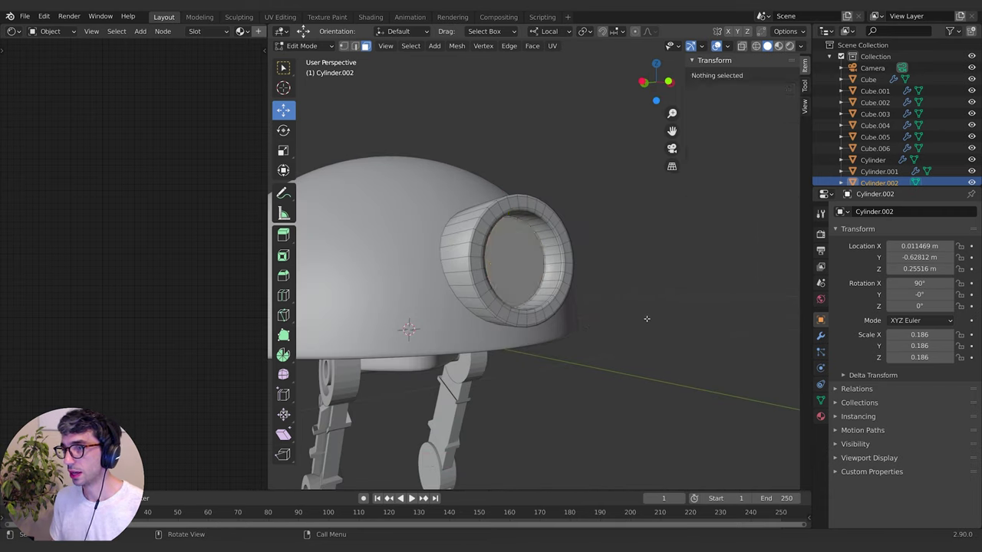
# Select the recessed inner face of the eye cylinder and snap the 3D cursor to it
pyautogui.moveTo(706, 292); pyautogui.dragTo(642, 306, button='middle')
pyautogui.click(500, 269)
pyautogui.moveTo(514, 276); pyautogui.dragTo(573, 293, button='middle')
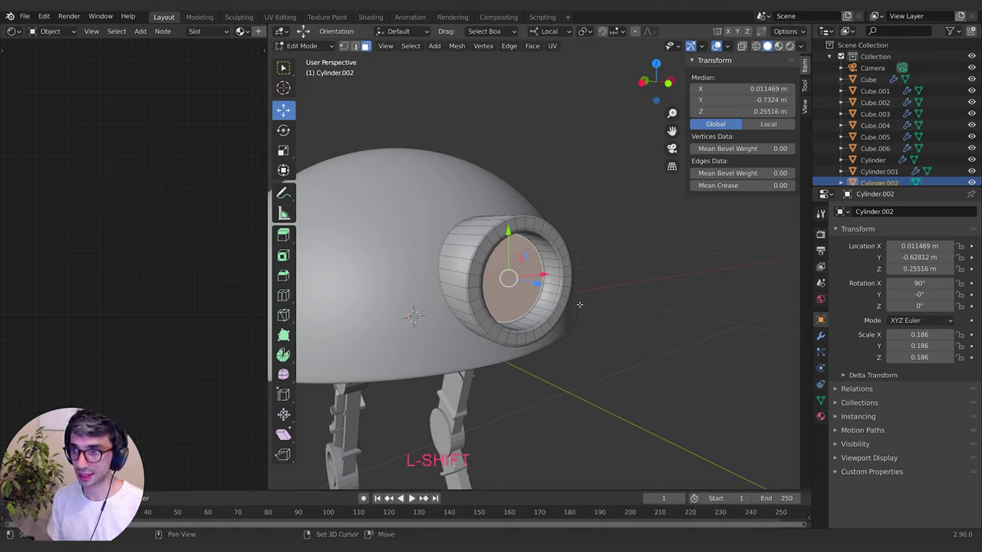
pyautogui.hotkey('shift', 's')
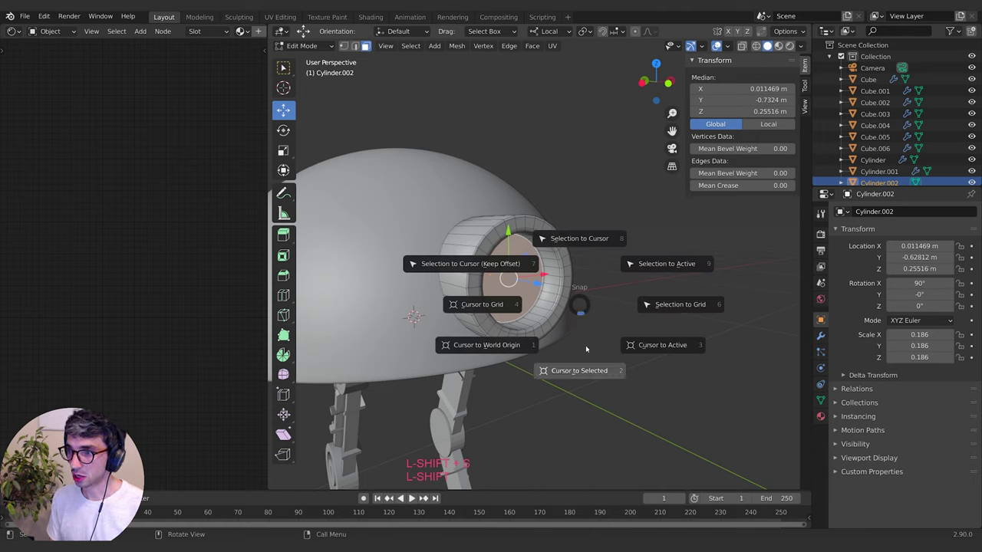
pyautogui.click(587, 366)
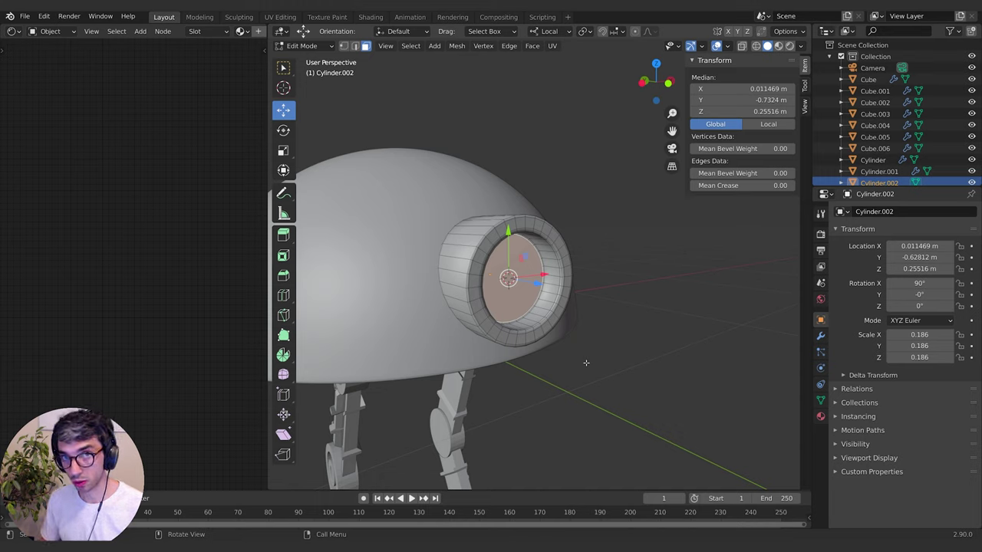
pyautogui.press('F3')
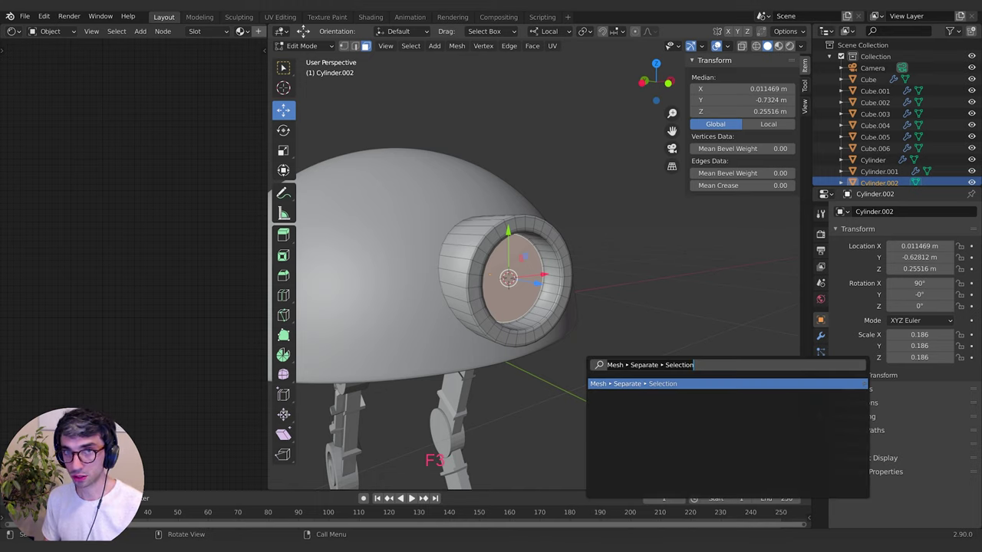
pyautogui.press('Return')
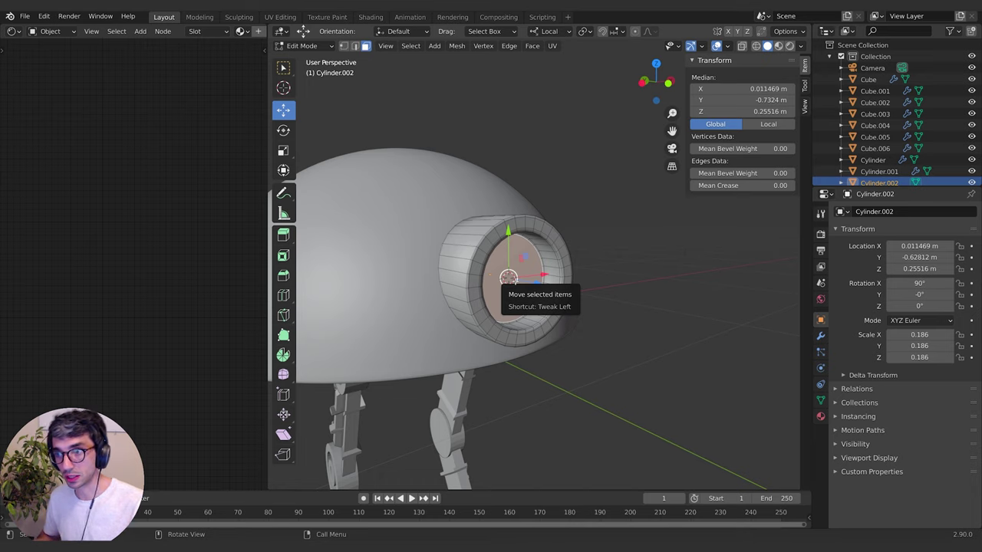
# In Object Mode, add a UV sphere at the 3D cursor and scale it to about 0.139 inside the eye cylinder
pyautogui.press('Tab')
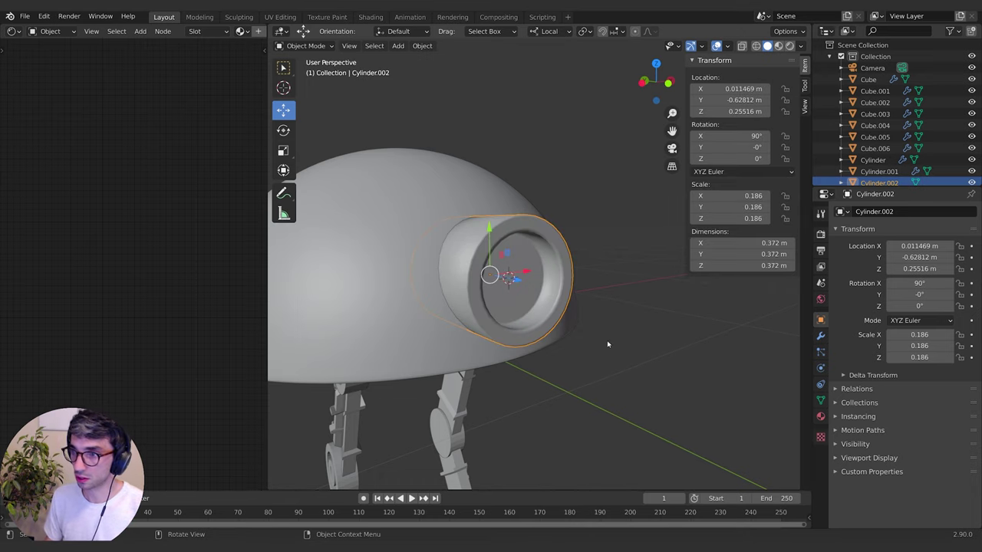
pyautogui.hotkey('shift', 'a')
pyautogui.moveTo(613, 346)
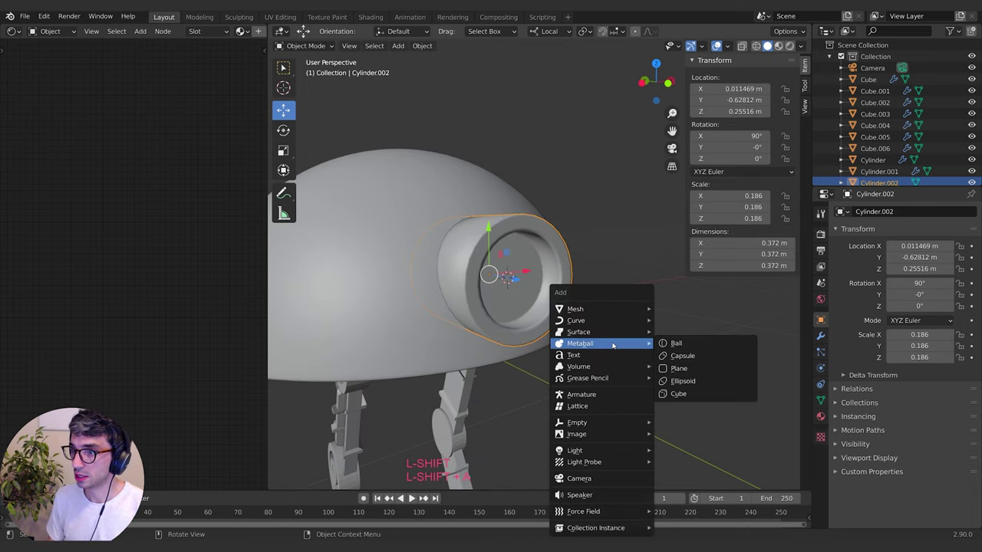
pyautogui.moveTo(609, 308)
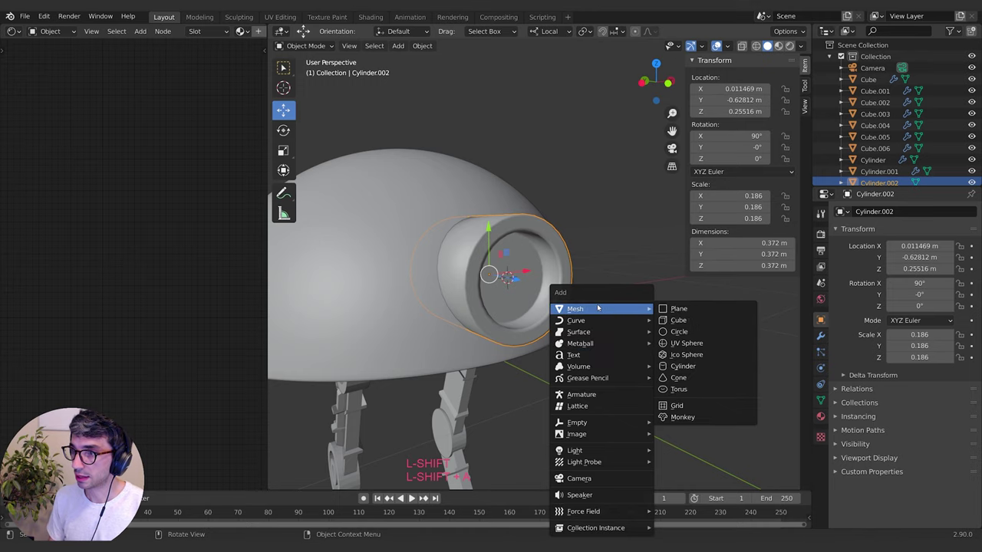
pyautogui.click(684, 343)
pyautogui.press('s')
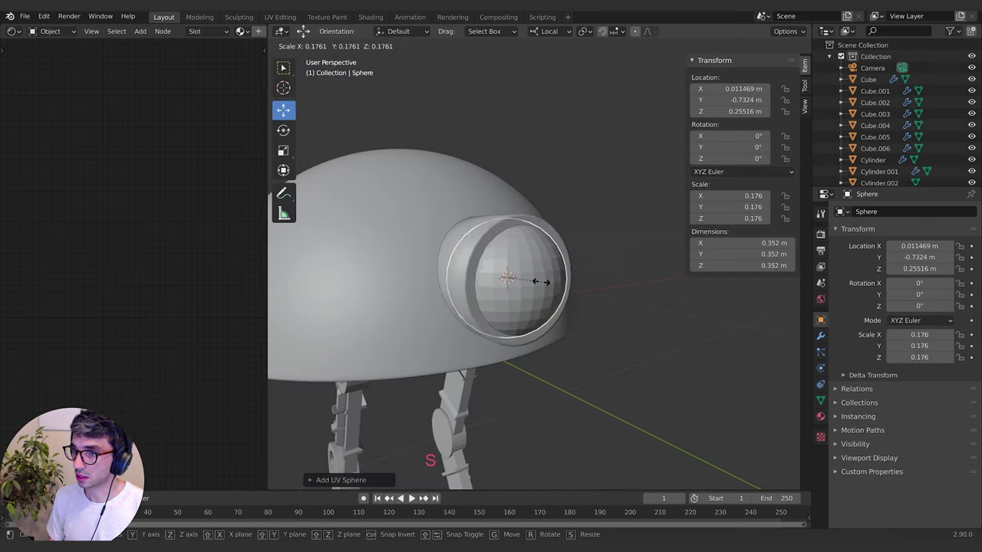
pyautogui.click(535, 282)
# Apply Shade Smooth to the eye sphere and fit it in the recess at scale about 0.144 and Y about -0.713 m
pyautogui.rightClick(536, 283)
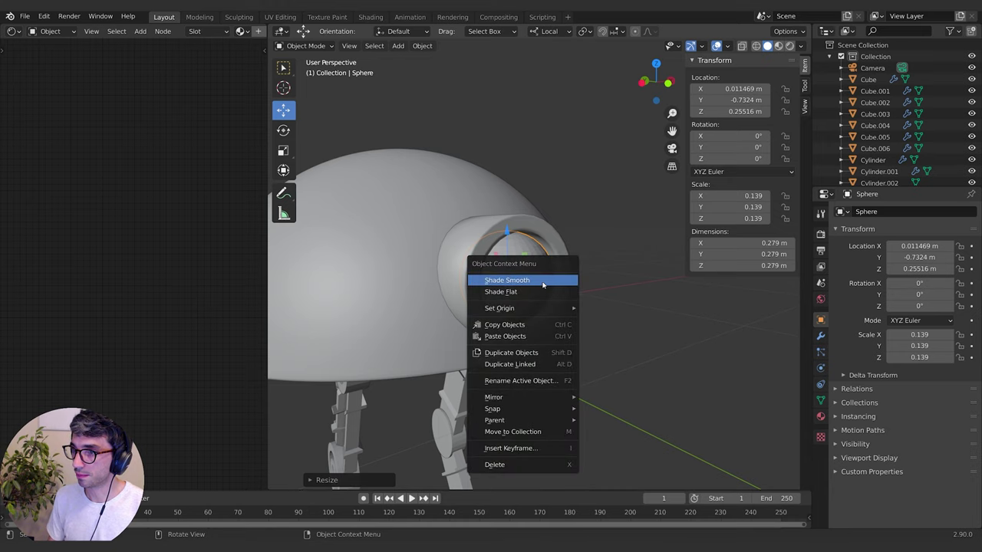
pyautogui.click(543, 285)
pyautogui.moveTo(583, 295)
pyautogui.mouseDown(button='middle')
pyautogui.moveTo(535, 294)
pyautogui.moveTo(581, 292)
pyautogui.mouseUp(button='middle')
pyautogui.press('s')
pyautogui.moveTo(509, 336); pyautogui.dragTo(568, 330, button='middle')
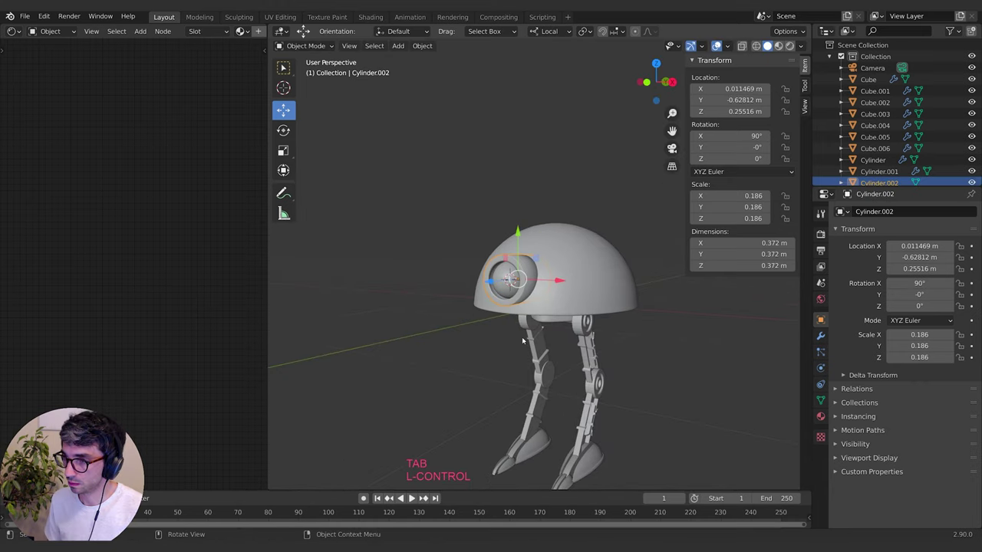
pyautogui.click(573, 290)
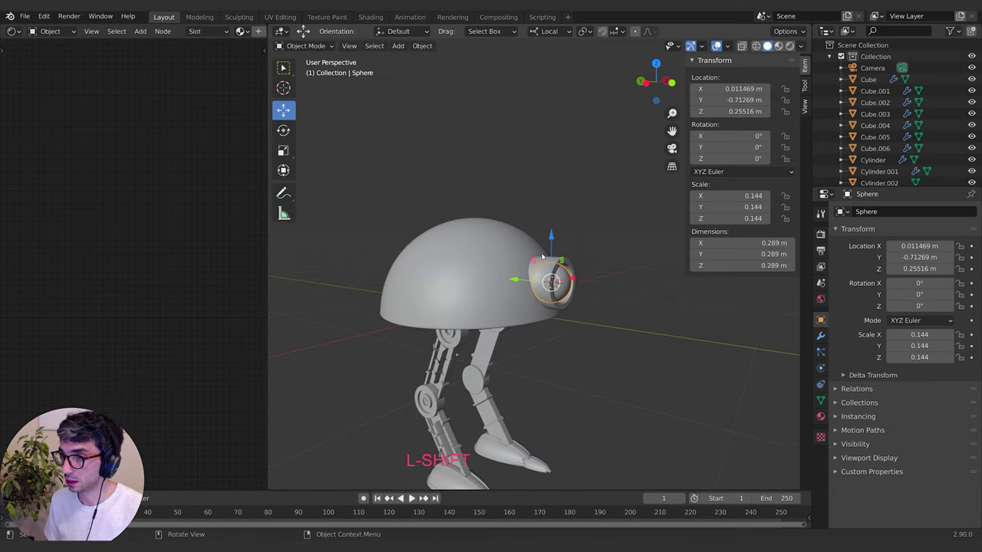
# Duplicate the eye cylinder in place, enlarge the copy to scale about 0.206 and move it back to Y about -0.484 m
pyautogui.click(569, 260)
pyautogui.scroll(2, 618, 305)
pyautogui.hotkey('shift', 'd')
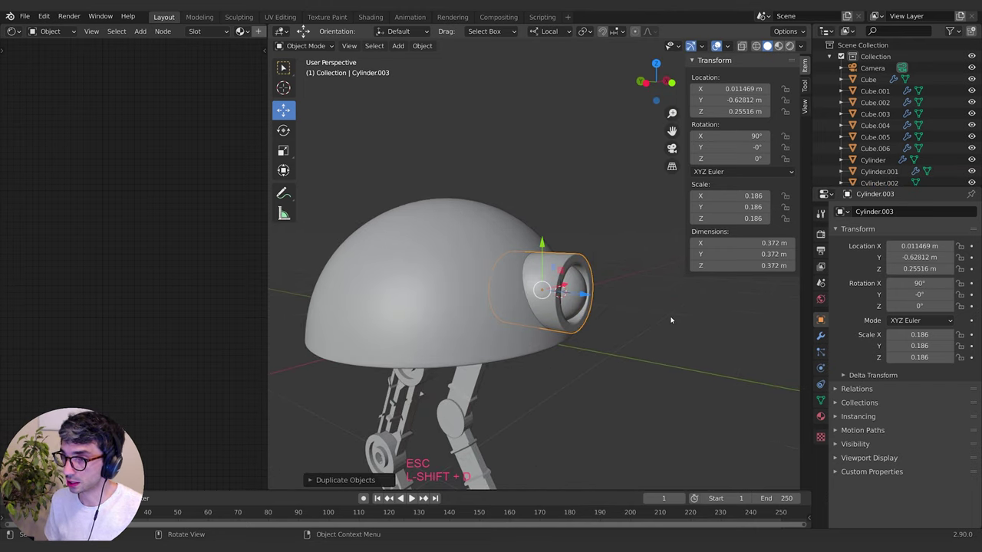
pyautogui.press('s')
pyautogui.click(659, 320)
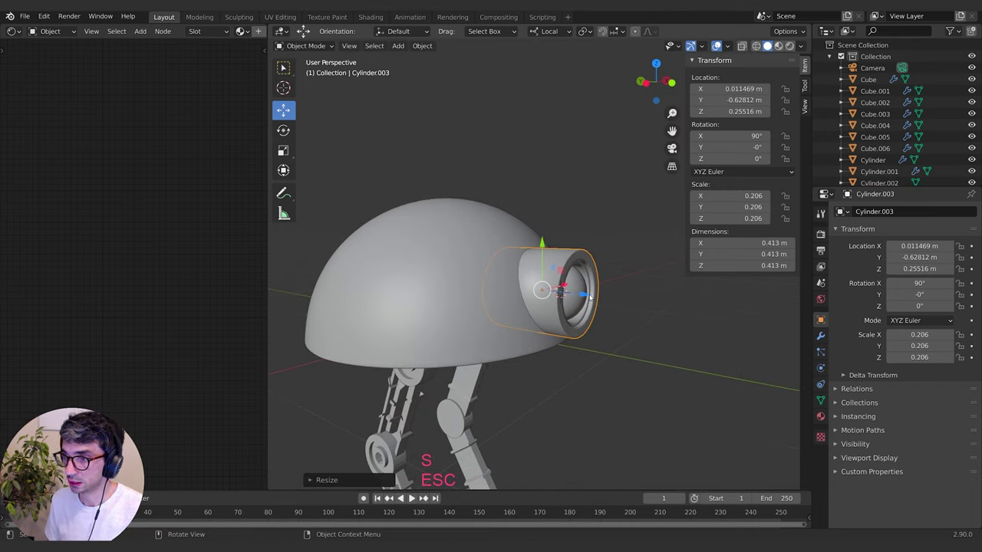
pyautogui.moveTo(589, 297); pyautogui.dragTo(565, 293)
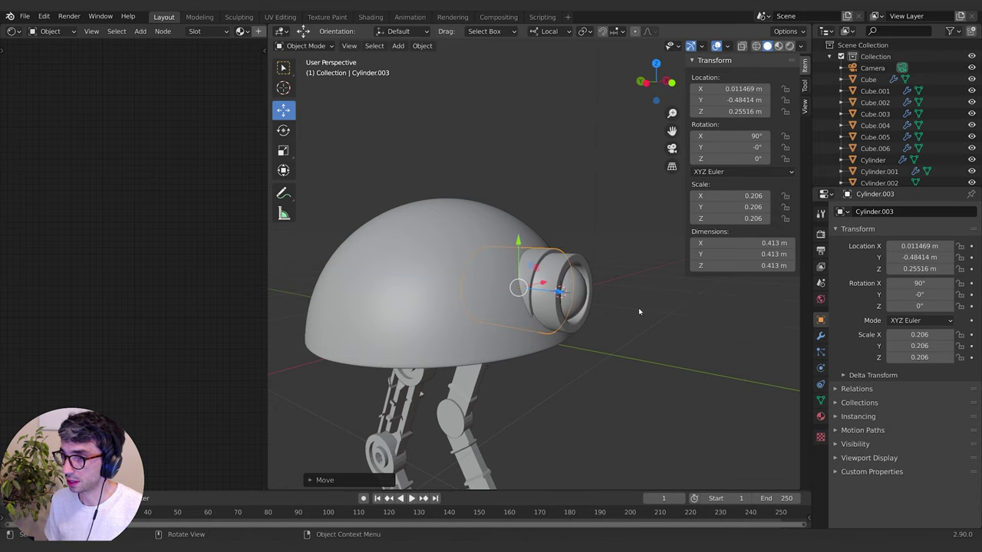
# Enlarge the duplicated outer eye cylinder to scale about 0.228
pyautogui.moveTo(638, 310); pyautogui.dragTo(515, 254, button='middle')
pyautogui.press('s')
pyautogui.click(617, 306)
pyautogui.moveTo(461, 283); pyautogui.dragTo(626, 320, button='middle')
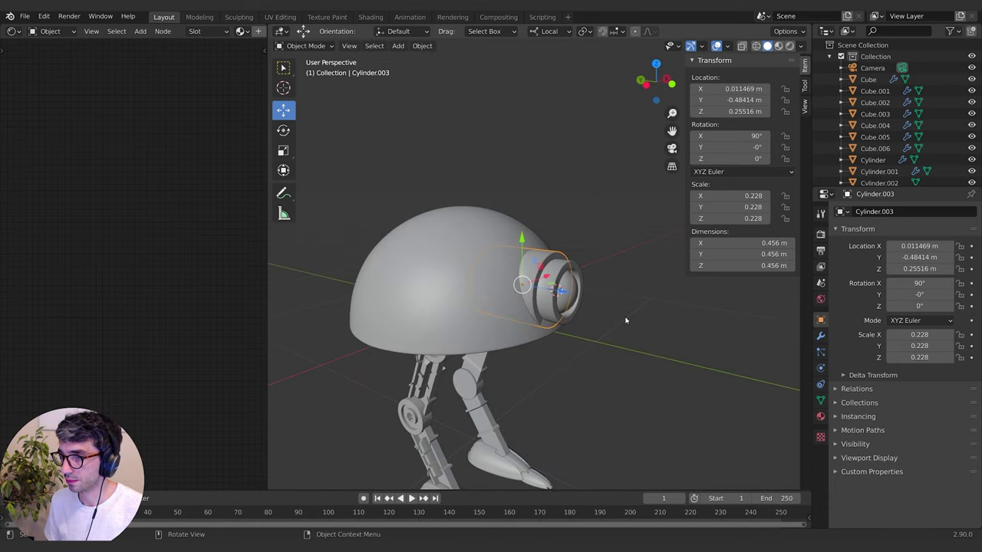
# Duplicate the outer eye cylinder in place, scale the copy to about 0.248 and move it back to Y about -0.390 m
pyautogui.hotkey('shift', 'd')
pyautogui.press('Escape')
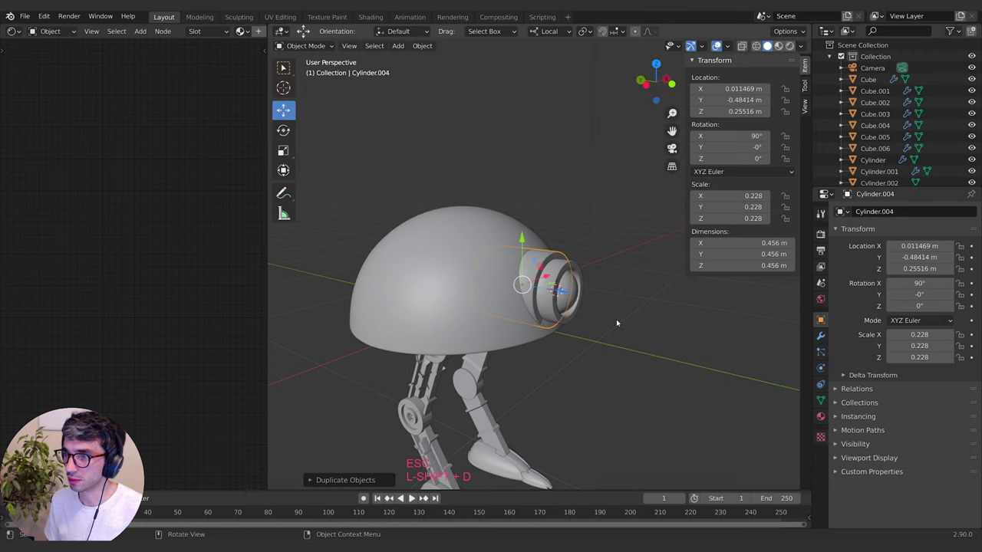
pyautogui.press('s')
pyautogui.click(628, 318)
pyautogui.moveTo(567, 292); pyautogui.dragTo(549, 291)
# In Edit Mode, extrude the eye cylinder's front rim faces, narrow the ring and push it back to Y about -0.798 m
pyautogui.moveTo(549, 292); pyautogui.dragTo(611, 355, button='middle')
pyautogui.scroll(2, 612, 356)
pyautogui.keyDown('shift'); pyautogui.moveTo(604, 309); pyautogui.dragTo(606, 276, button='middle'); pyautogui.keyUp('shift')
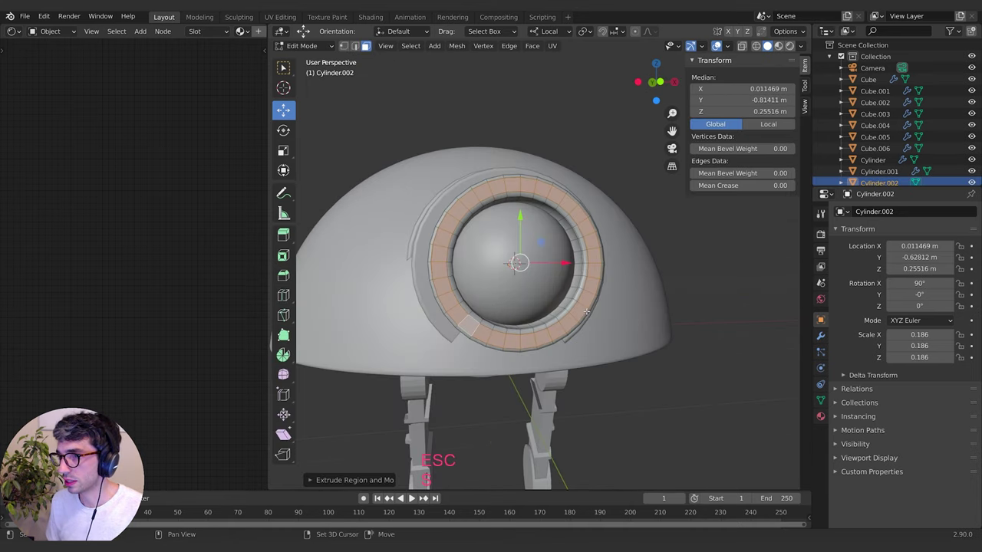
pyautogui.press('s')
pyautogui.press('Escape')
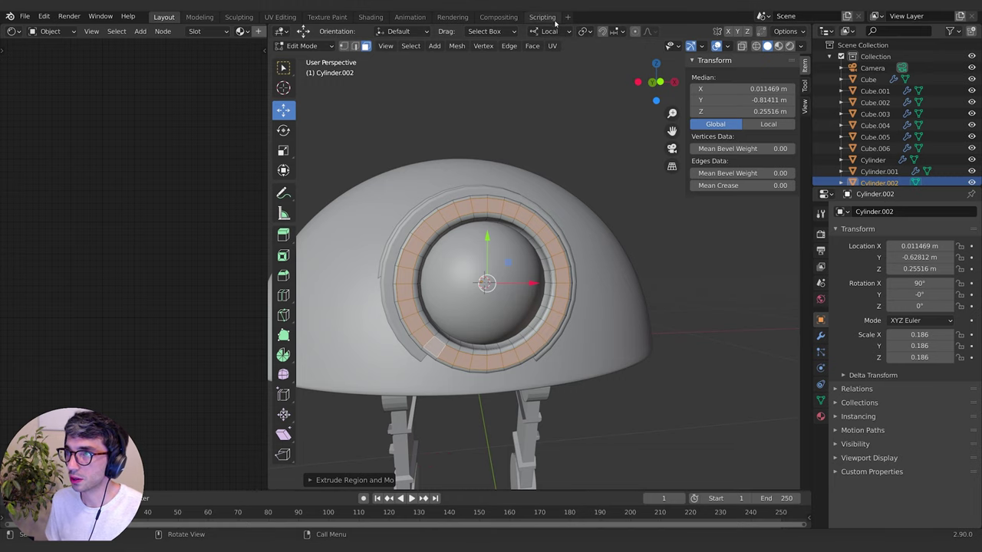
pyautogui.moveTo(581, 298); pyautogui.dragTo(573, 297)
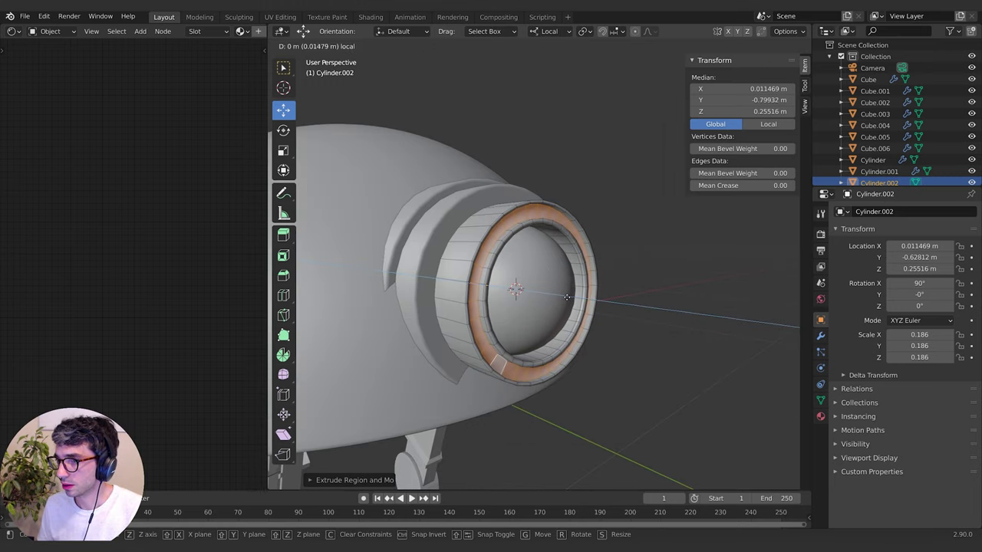
pyautogui.moveTo(654, 331); pyautogui.dragTo(661, 337, button='middle')
# Inset the recessed ring of faces on the eye cylinder's front rim
pyautogui.press('i')
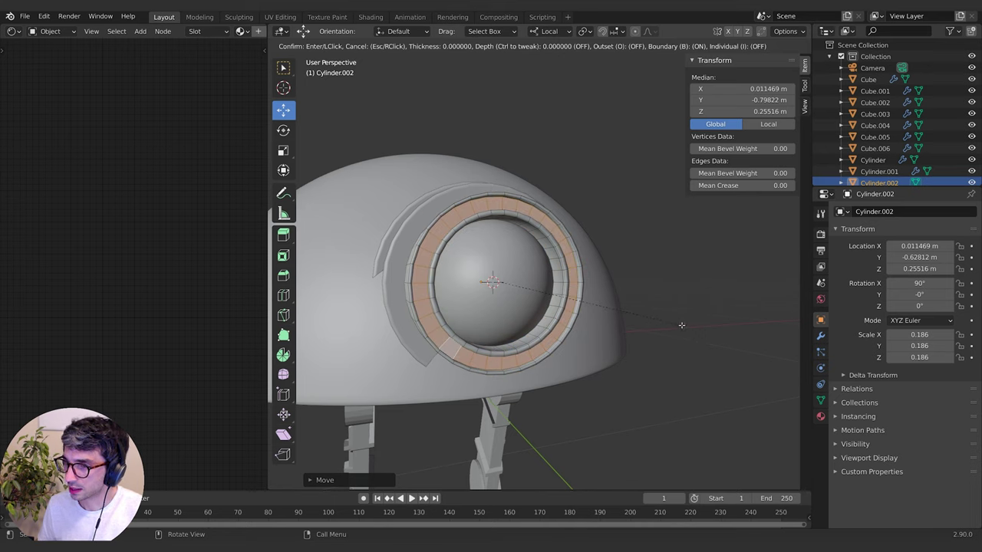
pyautogui.click(679, 326)
pyautogui.moveTo(694, 330); pyautogui.dragTo(671, 326, button='middle')
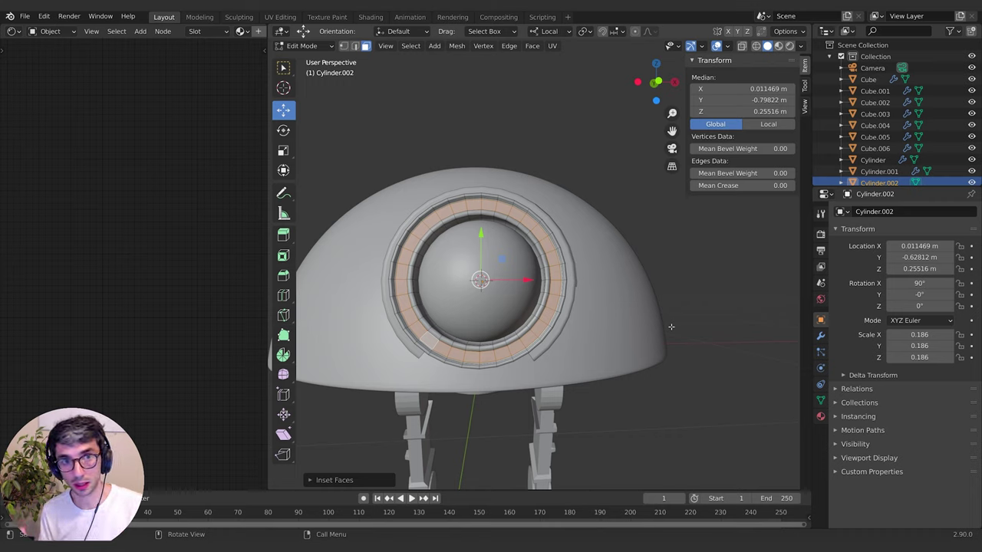
# Extrude two stacked dome faces beside the eye at X about -0.439 m and push them inward to Y about -0.482 m as a slot
pyautogui.moveTo(671, 326); pyautogui.dragTo(551, 356, button='middle')
pyautogui.press('Tab')
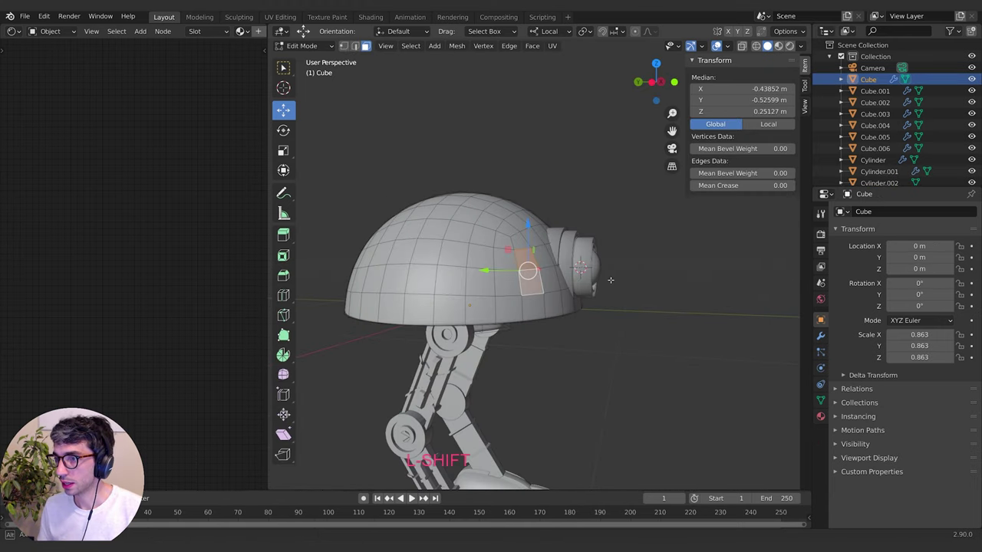
pyautogui.press('e')
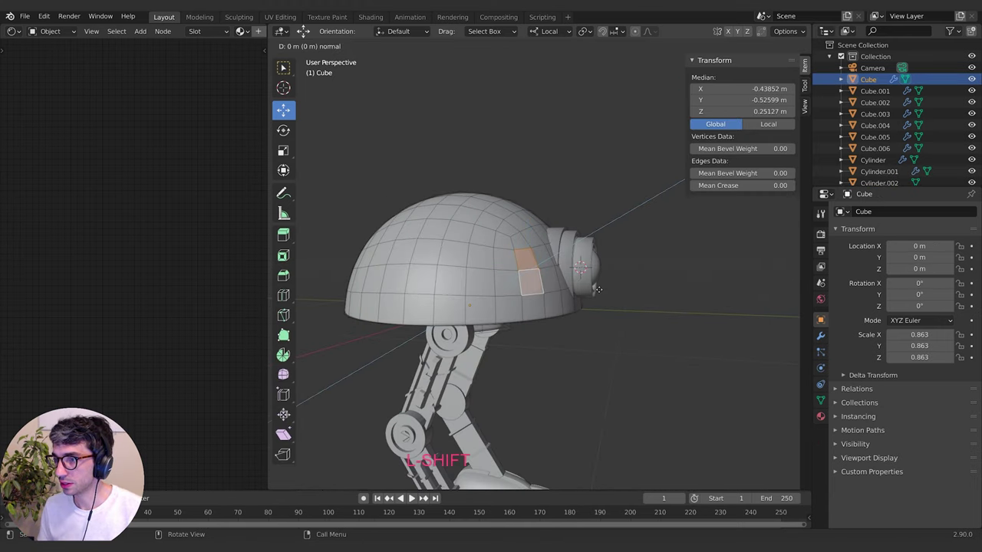
pyautogui.press('Escape')
pyautogui.moveTo(591, 294); pyautogui.dragTo(611, 307, button='middle')
pyautogui.moveTo(524, 287); pyautogui.dragTo(513, 287)
pyautogui.press('e')
pyautogui.press('Escape')
pyautogui.moveTo(618, 301); pyautogui.dragTo(551, 316, button='middle')
pyautogui.press('Tab')
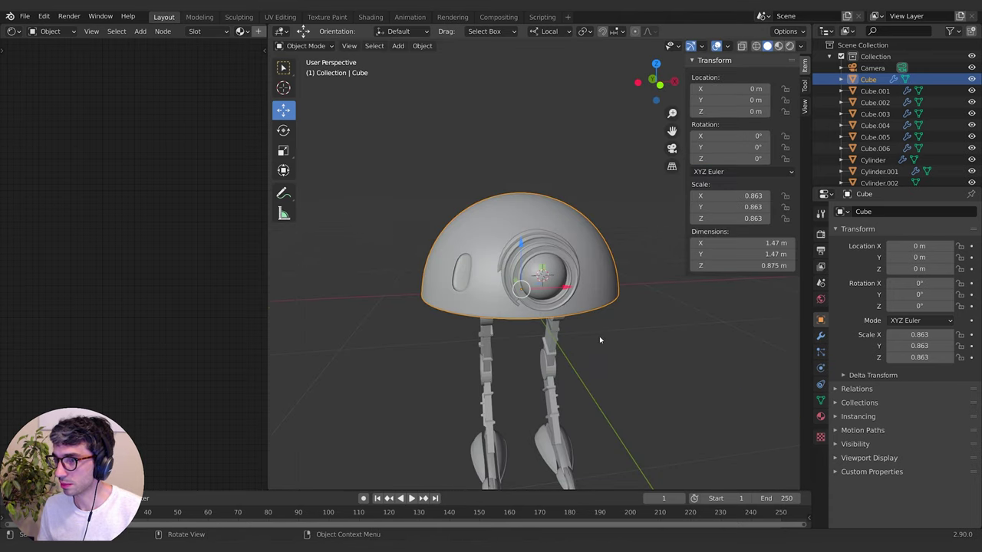
pyautogui.moveTo(600, 335)
pyautogui.mouseDown(button='middle')
pyautogui.moveTo(580, 323)
pyautogui.moveTo(627, 324)
pyautogui.moveTo(596, 326)
pyautogui.mouseUp(button='middle')
# Extrude a single dome face on the eye's other side and push it inward to Y about -0.531 m as a round recess
pyautogui.press('Tab')
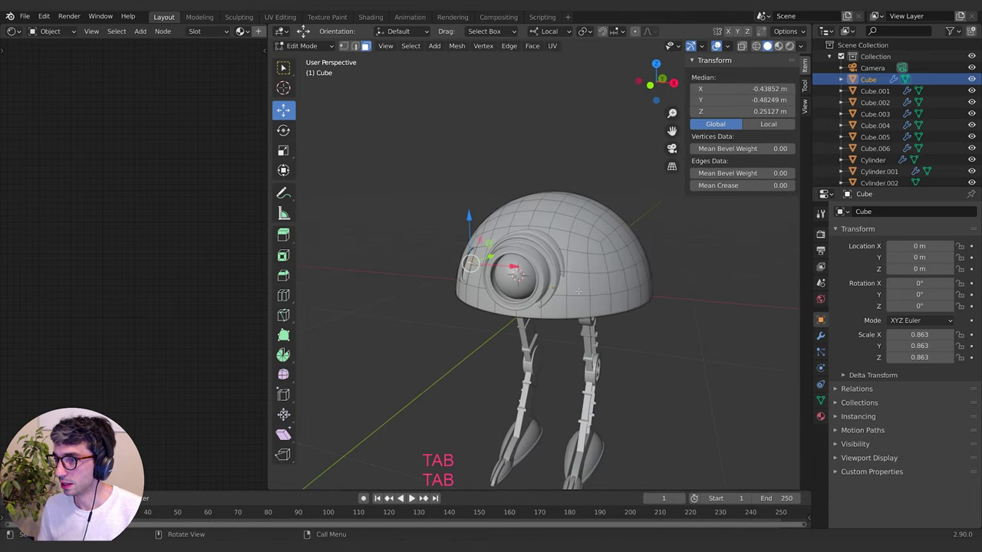
pyautogui.moveTo(578, 291)
pyautogui.mouseDown(button='middle')
pyautogui.moveTo(606, 284)
pyautogui.moveTo(565, 288)
pyautogui.moveTo(583, 290)
pyautogui.mouseUp(button='middle')
pyautogui.click(582, 263)
pyautogui.press('e')
pyautogui.press('Escape')
pyautogui.press('Escape')
pyautogui.moveTo(583, 264); pyautogui.dragTo(587, 264)
pyautogui.press('e')
pyautogui.press('Escape')
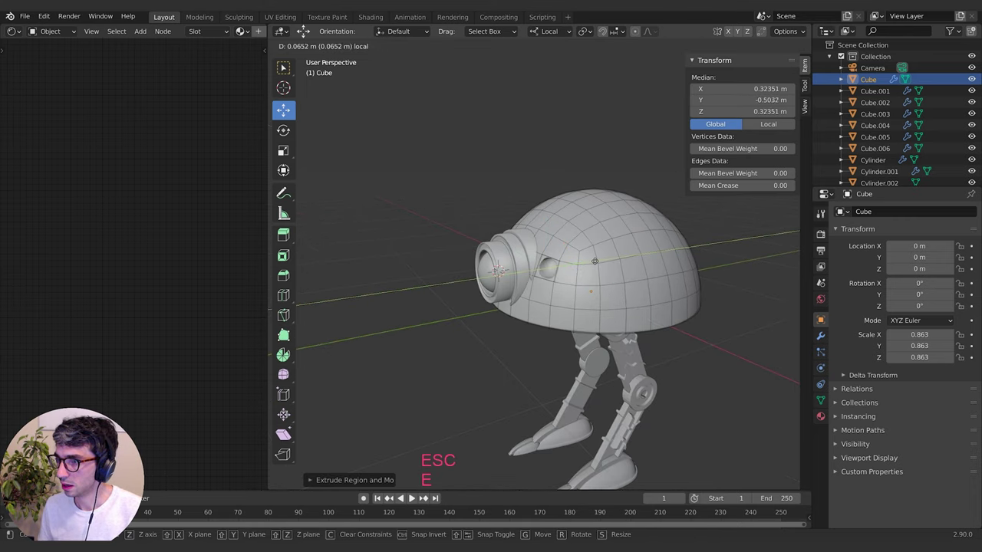
pyautogui.press('Tab')
# Reopen the dome in Edit Mode and snap the 3D cursor to the round recess's selected face
pyautogui.scroll(2, 595, 261)
pyautogui.moveTo(594, 261); pyautogui.dragTo(541, 269, button='middle')
pyautogui.scroll(3, 551, 274)
pyautogui.click(541, 269)
pyautogui.moveTo(600, 293); pyautogui.dragTo(576, 296, button='middle')
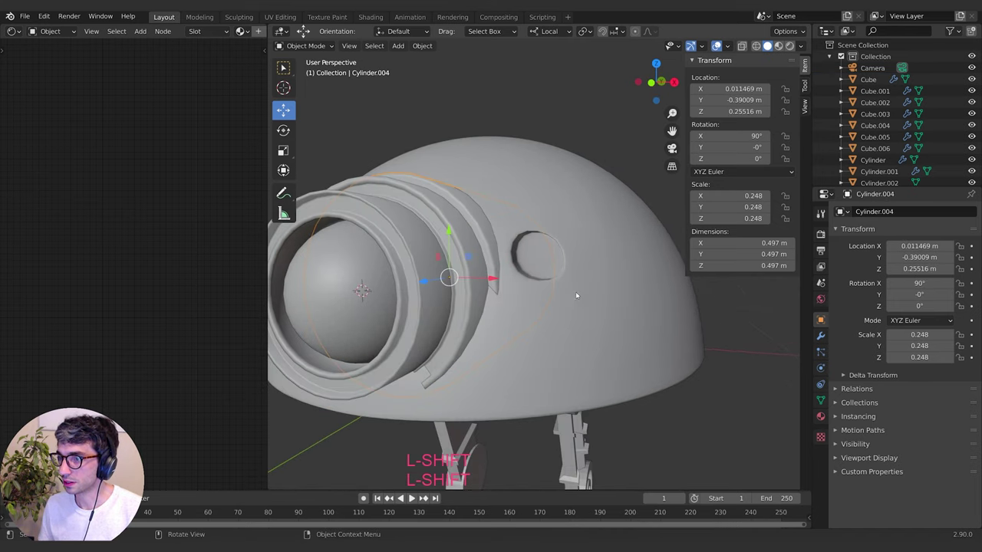
pyautogui.click(577, 296)
pyautogui.press('Tab')
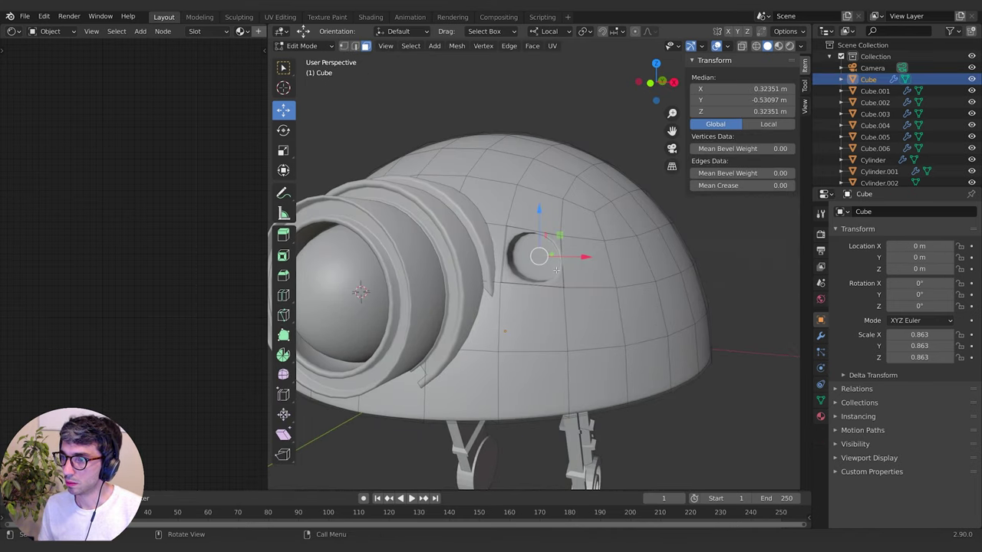
pyautogui.hotkey('shift', 's')
pyautogui.click(550, 322)
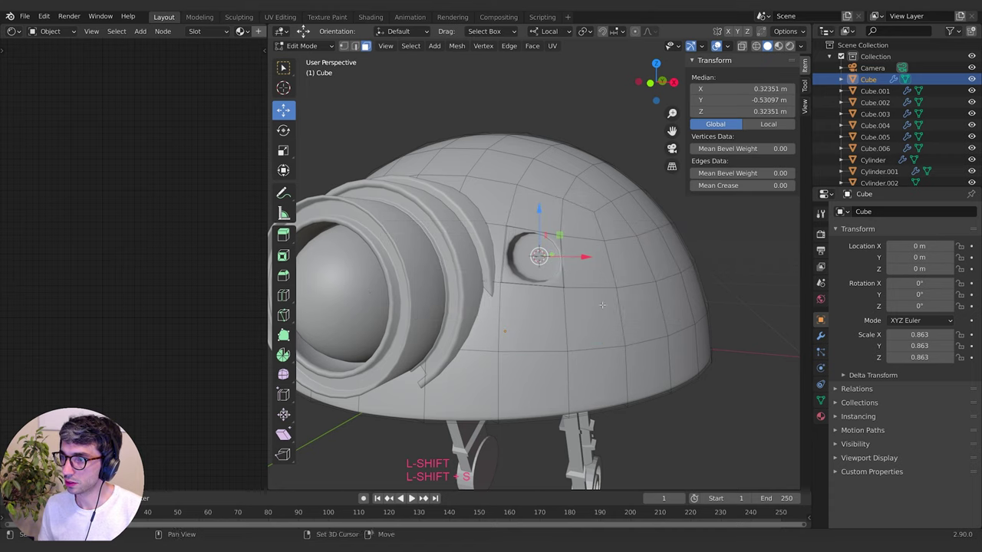
# Add a UV sphere at the 3D cursor in the dome's round recess and scale it down to fit the recess
pyautogui.press('Tab')
pyautogui.hotkey('shift', 's')
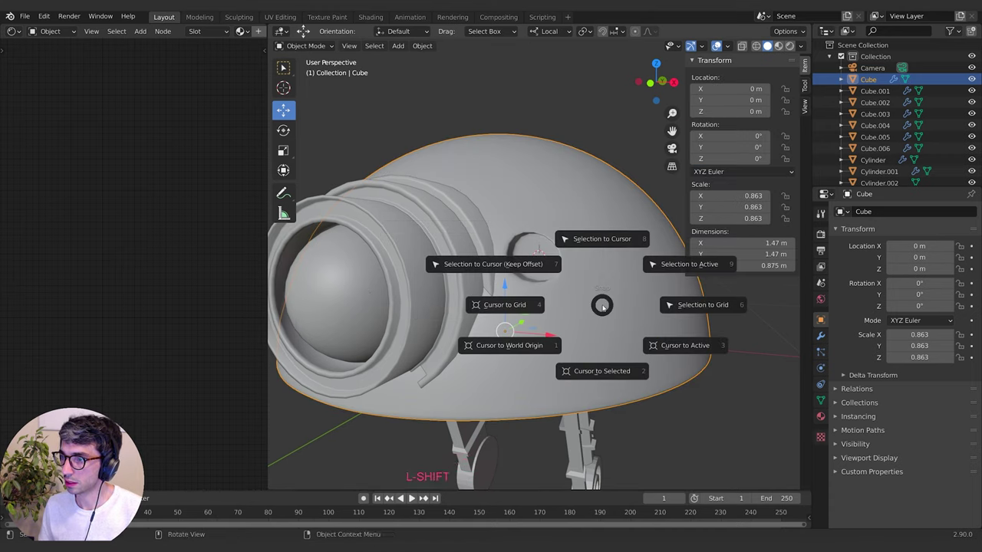
pyautogui.press('Tab')
pyautogui.click(604, 311)
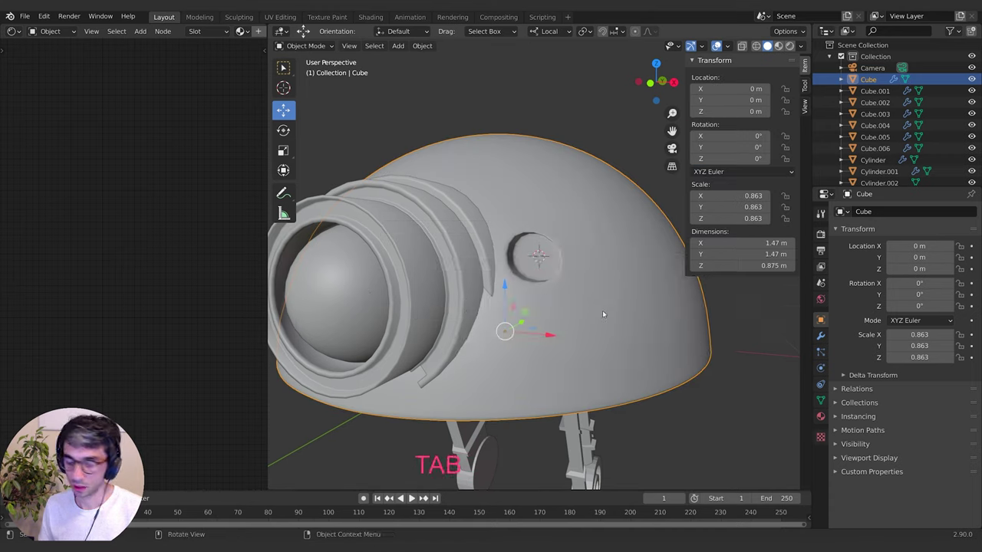
pyautogui.hotkey('shift', 'a')
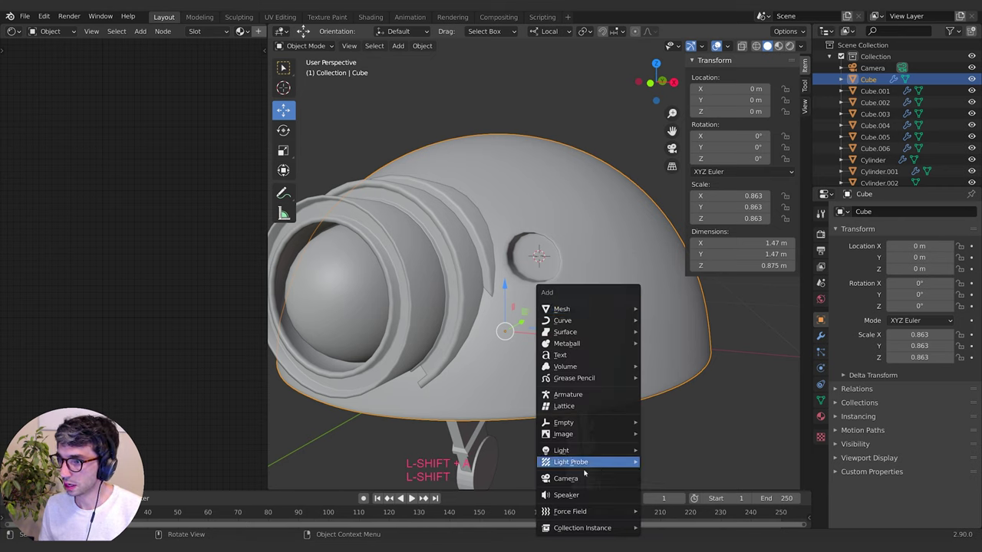
pyautogui.moveTo(577, 310)
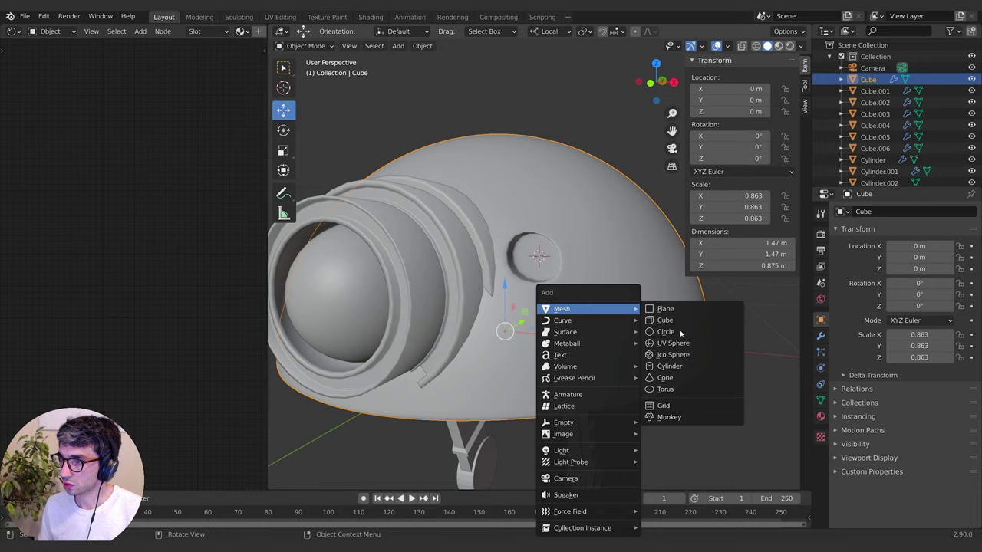
pyautogui.click(681, 349)
pyautogui.press('s')
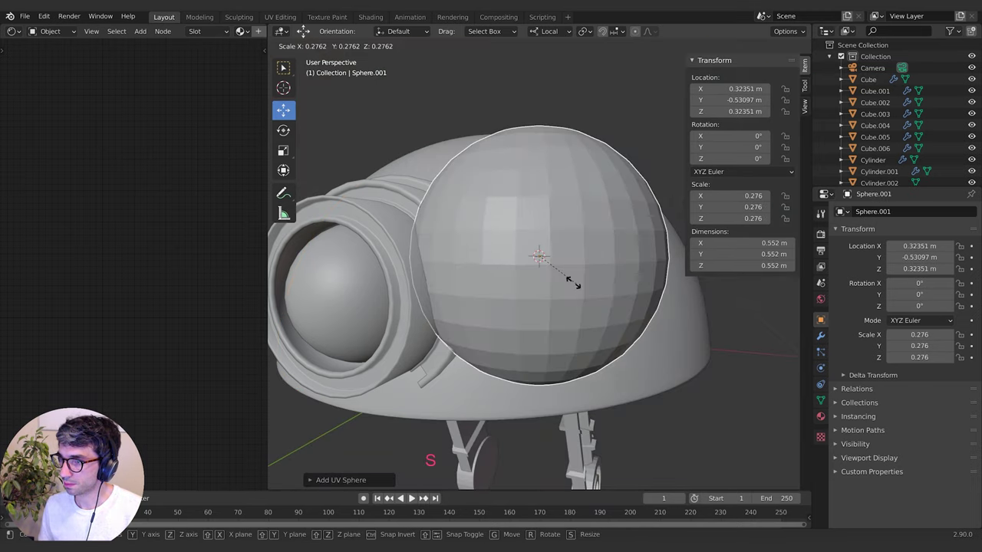
pyautogui.click(539, 255)
pyautogui.moveTo(541, 255); pyautogui.dragTo(538, 311, button='middle')
pyautogui.press('s')
pyautogui.click(588, 271)
# Seat the two small spheres inside the dome's slot, with the upper one at about X -0.399, Y -0.467, Z 0.282 m
pyautogui.scroll(3, 491, 304)
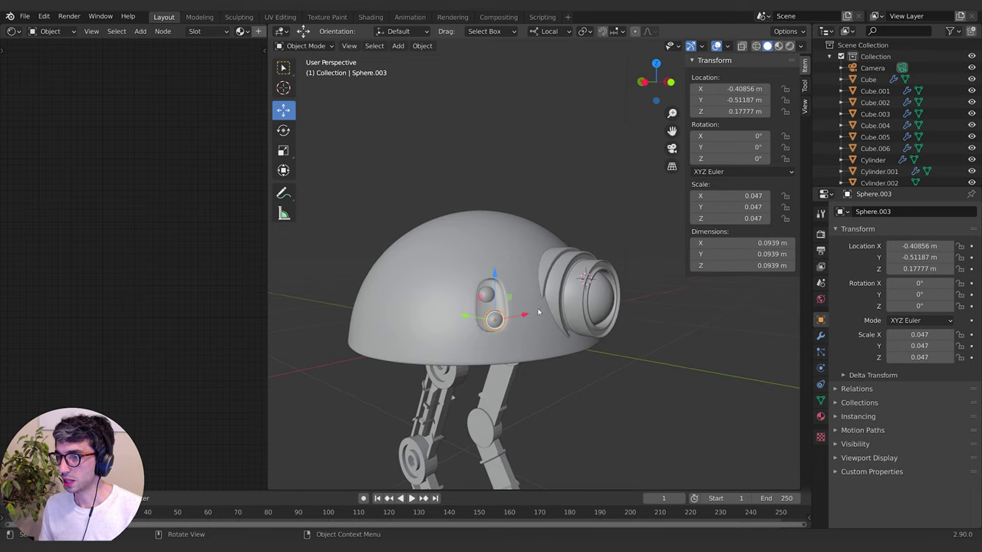
pyautogui.press('g')
pyautogui.click(533, 309)
pyautogui.moveTo(596, 366); pyautogui.dragTo(505, 325, button='middle')
pyautogui.click(481, 293)
pyautogui.press('g')
pyautogui.click(509, 293)
pyautogui.scroll(-2, 579, 380)
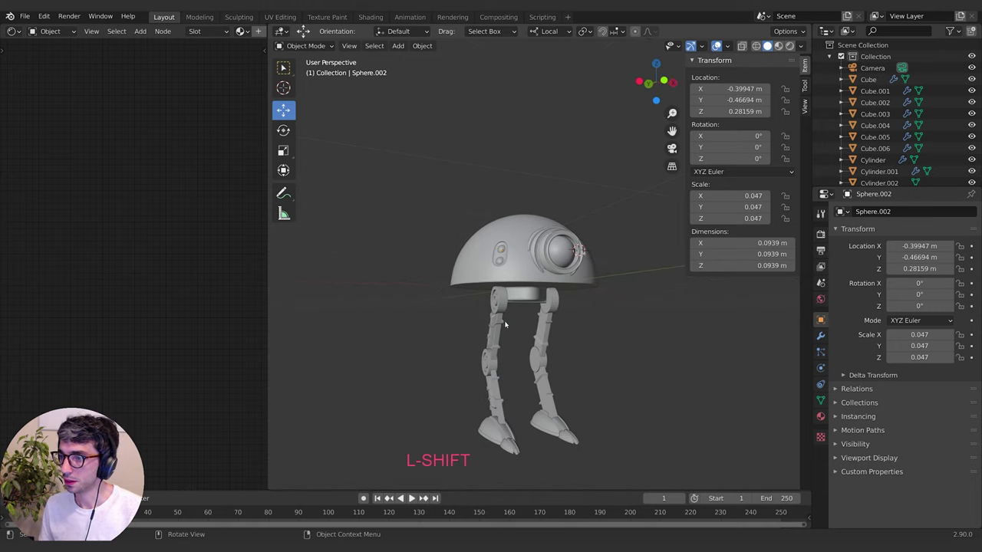
# Add a ground plane about 5.5 m wide and lower it to Z about -1.372 m, level with the robot's feet
pyautogui.moveTo(649, 362); pyautogui.dragTo(627, 375, button='middle')
pyautogui.hotkey('shift', 'a')
pyautogui.moveTo(601, 309)
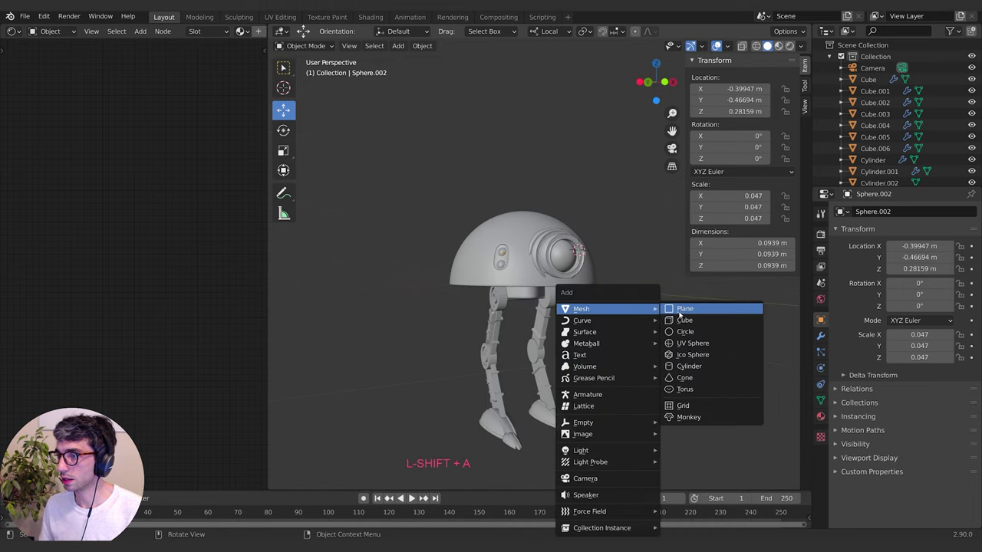
pyautogui.click(683, 308)
pyautogui.press('s')
pyautogui.click(610, 301)
pyautogui.press('g')
pyautogui.press('z')
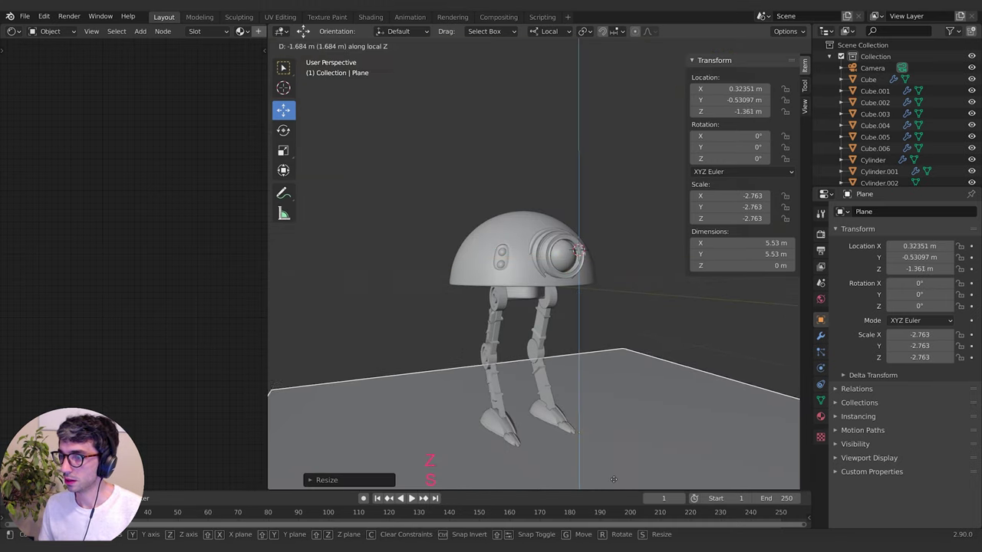
pyautogui.click(612, 480)
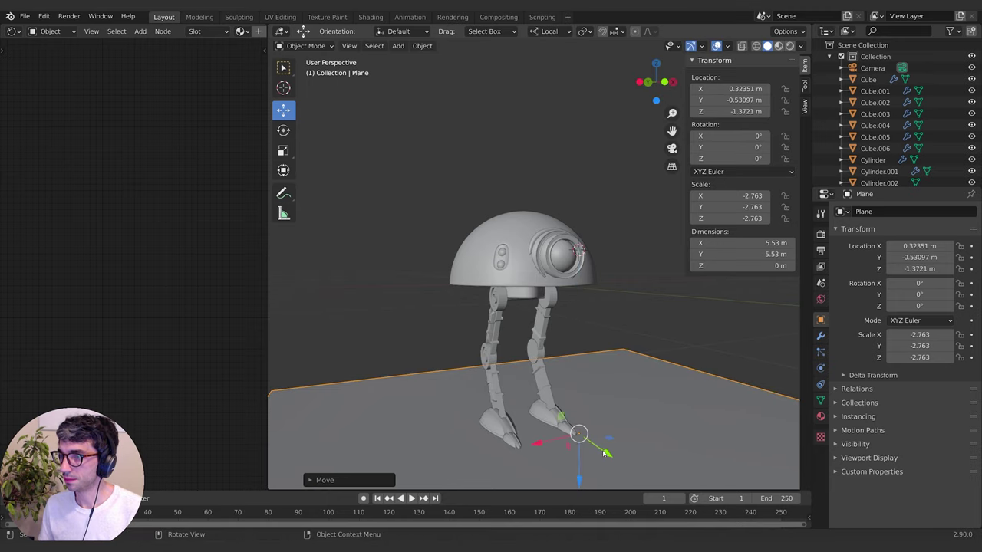
# Scale the ground plane up to about 146 m across
pyautogui.moveTo(604, 453); pyautogui.dragTo(616, 392, button='middle')
pyautogui.press('s')
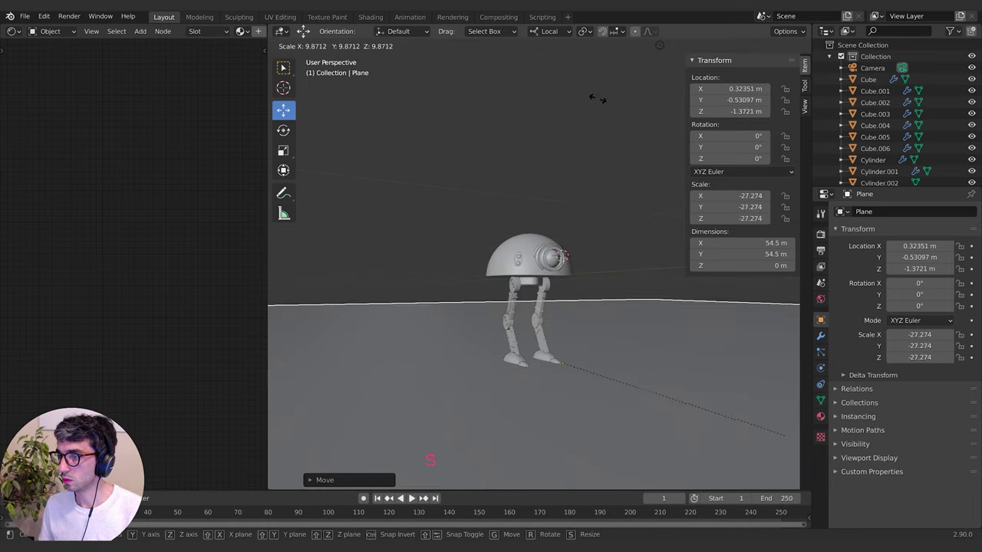
pyautogui.click(473, 224)
pyautogui.moveTo(476, 211); pyautogui.dragTo(537, 208, button='middle')
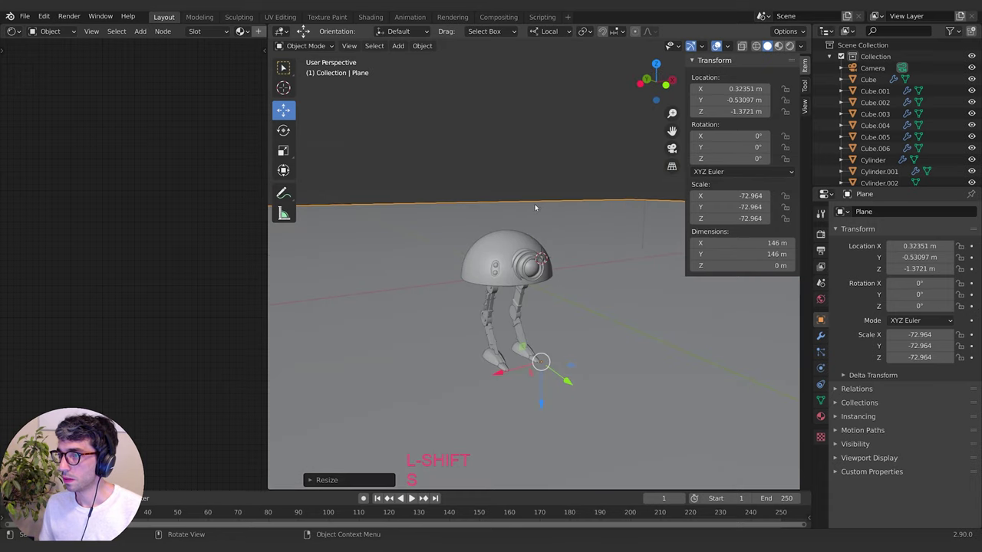
pyautogui.scroll(-2, 537, 208)
# Look through the camera, lock the camera to the view, and aim it low at the robot from the front side
pyautogui.press('KP_0')
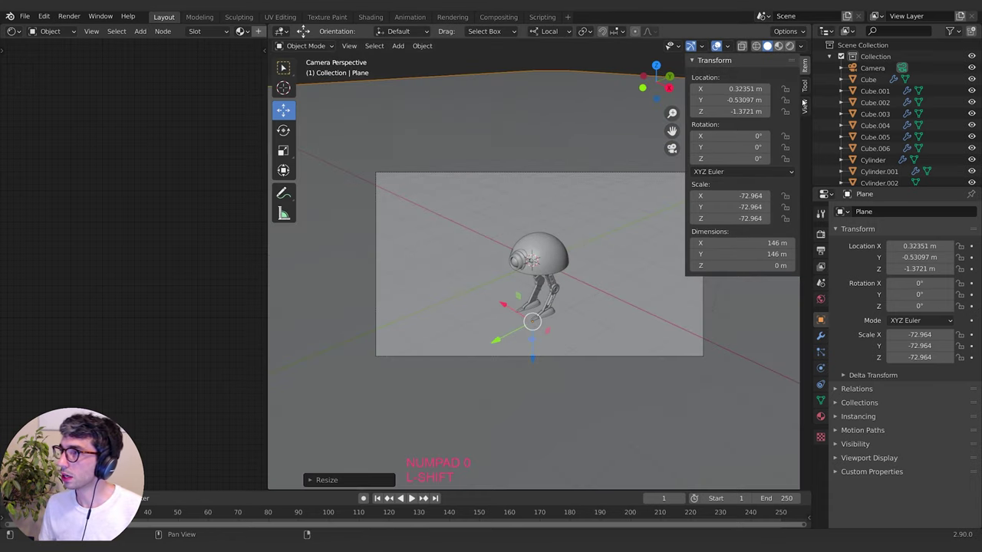
pyautogui.click(804, 107)
pyautogui.moveTo(530, 234); pyautogui.dragTo(661, 206, button='middle')
pyautogui.keyDown('shift'); pyautogui.moveTo(572, 251); pyautogui.dragTo(654, 269, button='middle'); pyautogui.keyUp('shift')
pyautogui.scroll(2, 581, 241)
pyautogui.press('n')
# Set the output's horizontal resolution to 2560 px
pyautogui.click(821, 234)
pyautogui.click(820, 250)
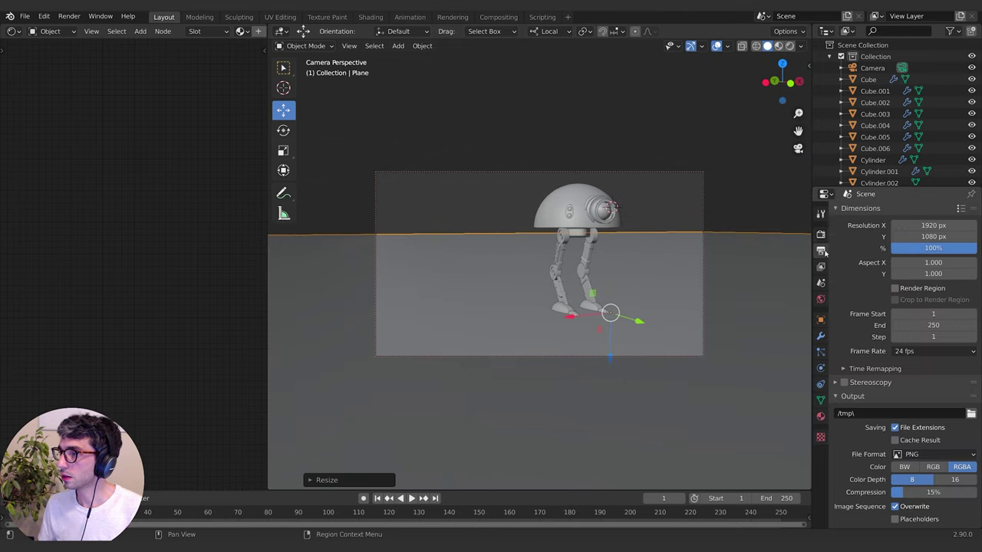
pyautogui.click(956, 225)
pyautogui.write('256')
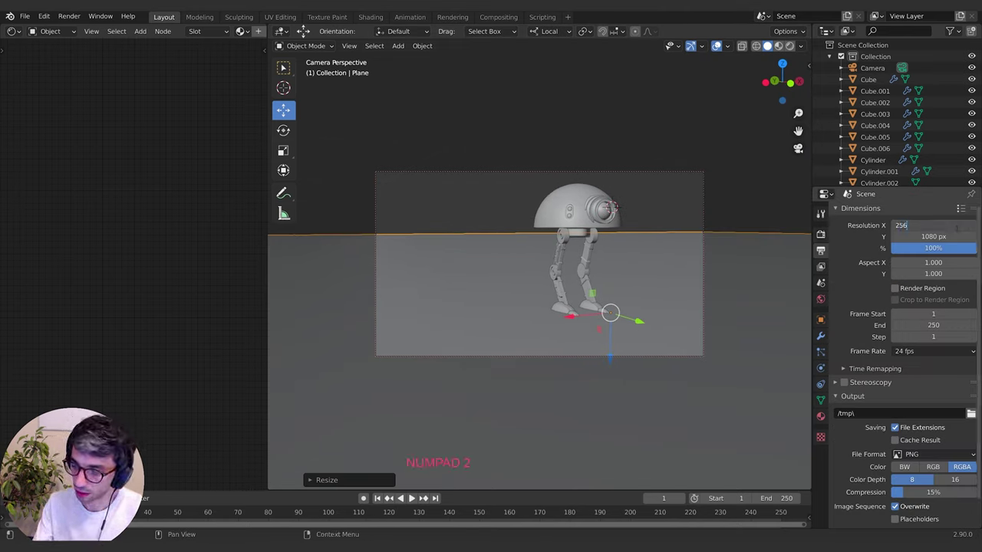
pyautogui.write('0')
pyautogui.press('Return')
# Reframe the robot in the camera view, set the camera's focal length to 24 mm, and move the camera closer
pyautogui.keyDown('shift'); pyautogui.moveTo(615, 238); pyautogui.dragTo(583, 257, button='middle'); pyautogui.keyUp('shift')
pyautogui.scroll(-1, 583, 257)
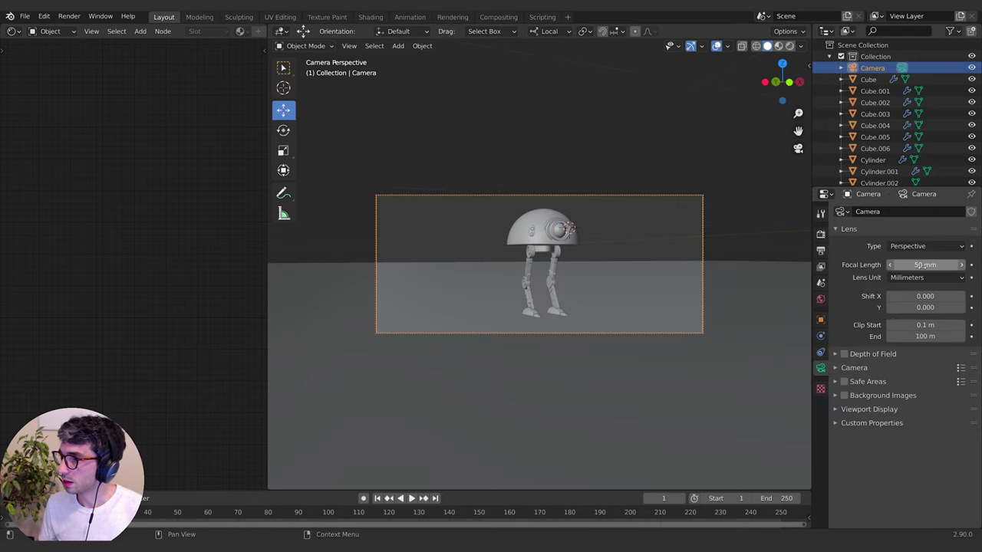
pyautogui.click(923, 265)
pyautogui.write('2')
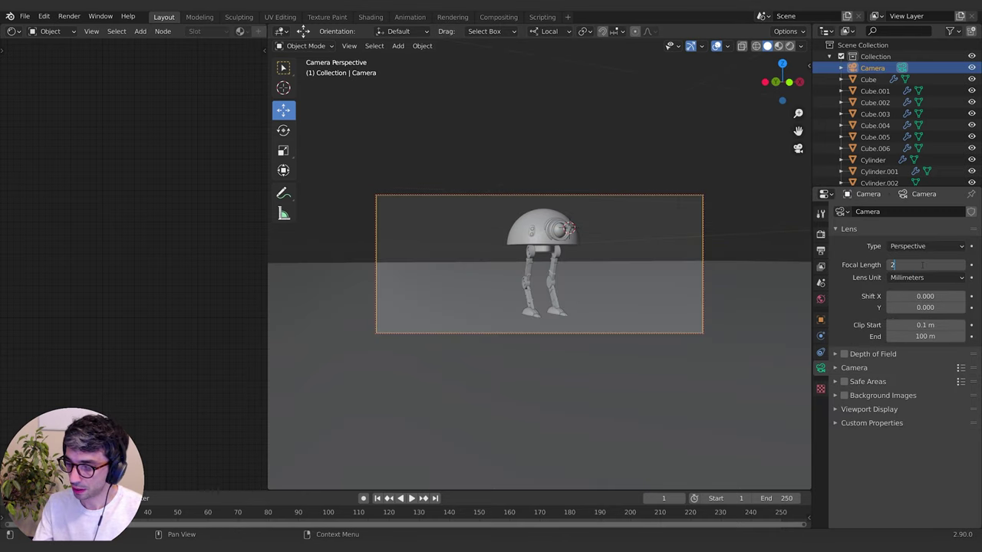
pyautogui.write('4')
pyautogui.press('Return')
pyautogui.scroll(5, 644, 264)
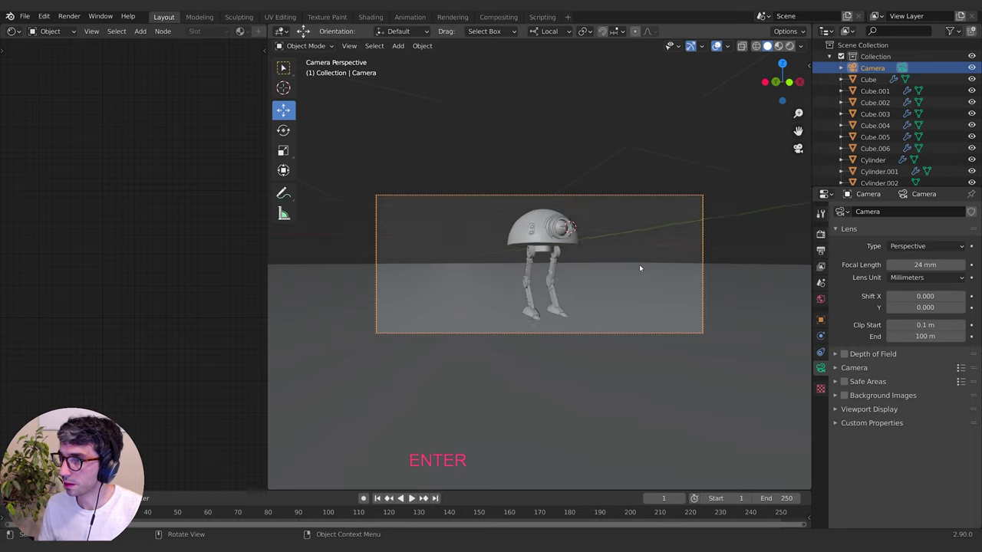
# Set the camera's focal length to 35 mm and readjust the view of the robot
pyautogui.click(922, 265)
pyautogui.write('35')
pyautogui.press('Return')
pyautogui.press('KP_5')
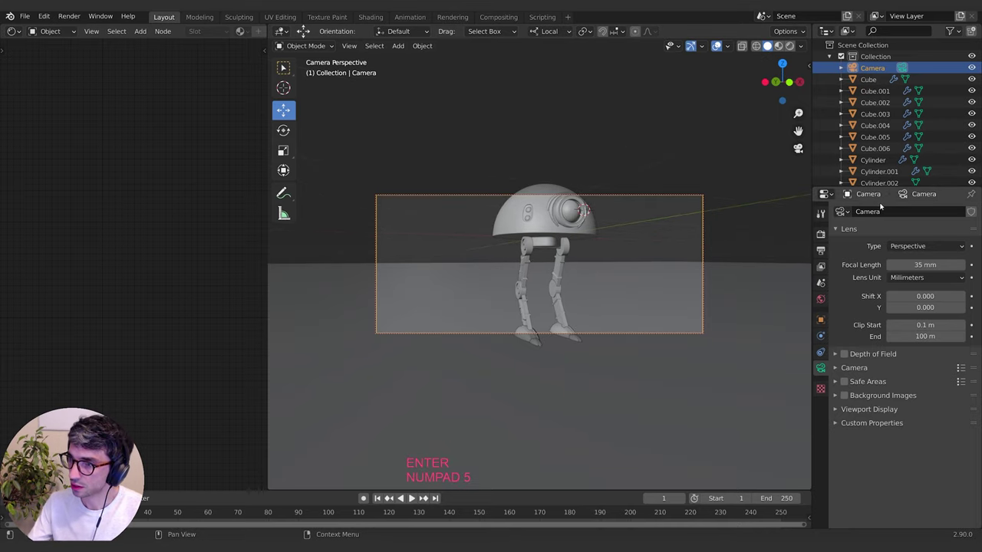
pyautogui.moveTo(593, 246); pyautogui.dragTo(541, 228, button='middle')
# Parent the slot spheres, the eye's rings and lens, and the round recess's sphere to the dome
pyautogui.click(542, 229)
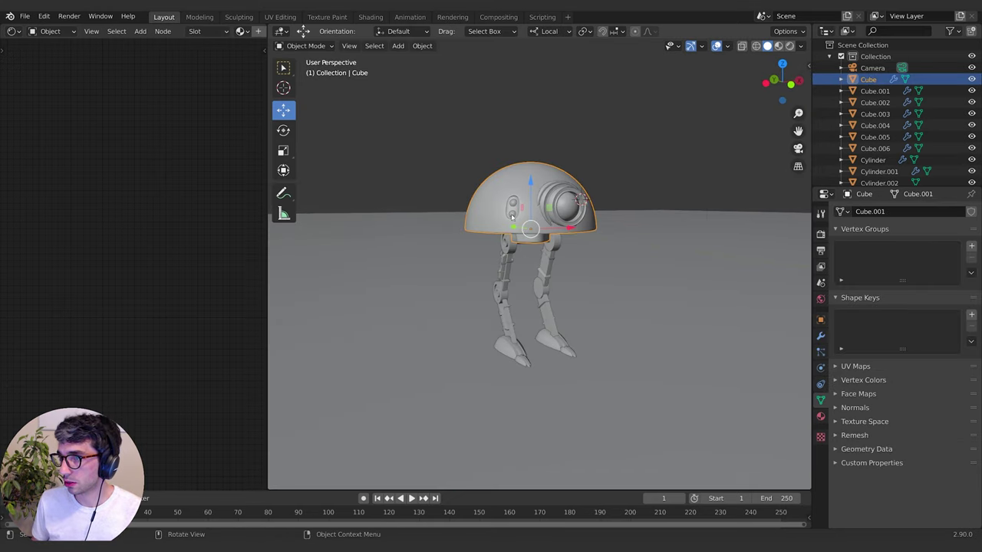
pyautogui.click(512, 204)
pyautogui.scroll(3, 566, 232)
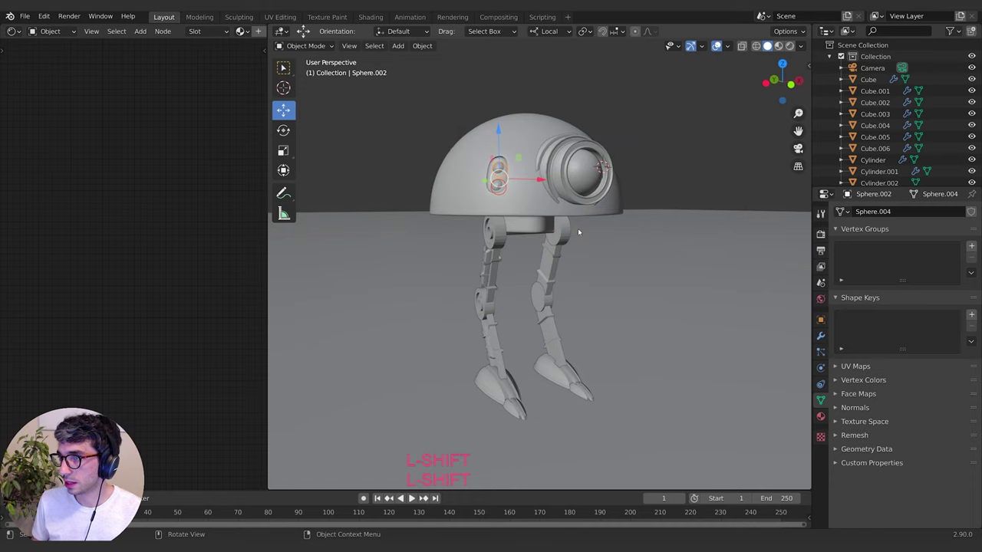
pyautogui.keyDown('shift'); pyautogui.click(549, 220); pyautogui.keyUp('shift')
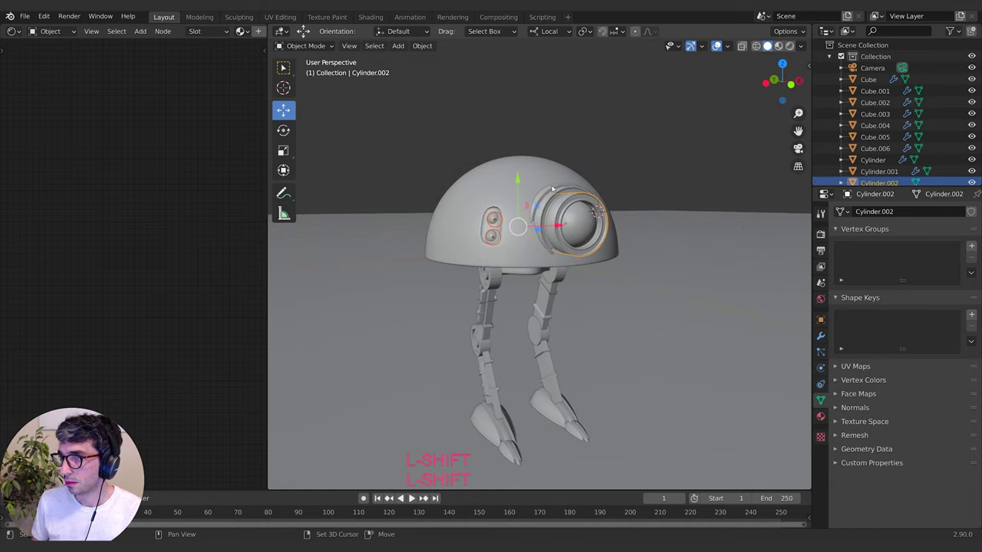
pyautogui.keyDown('shift'); pyautogui.click(554, 193); pyautogui.keyUp('shift')
pyautogui.keyDown('shift'); pyautogui.click(589, 218); pyautogui.keyUp('shift')
pyautogui.moveTo(590, 217); pyautogui.dragTo(611, 246, button='middle')
pyautogui.keyDown('shift'); pyautogui.click(562, 220); pyautogui.keyUp('shift')
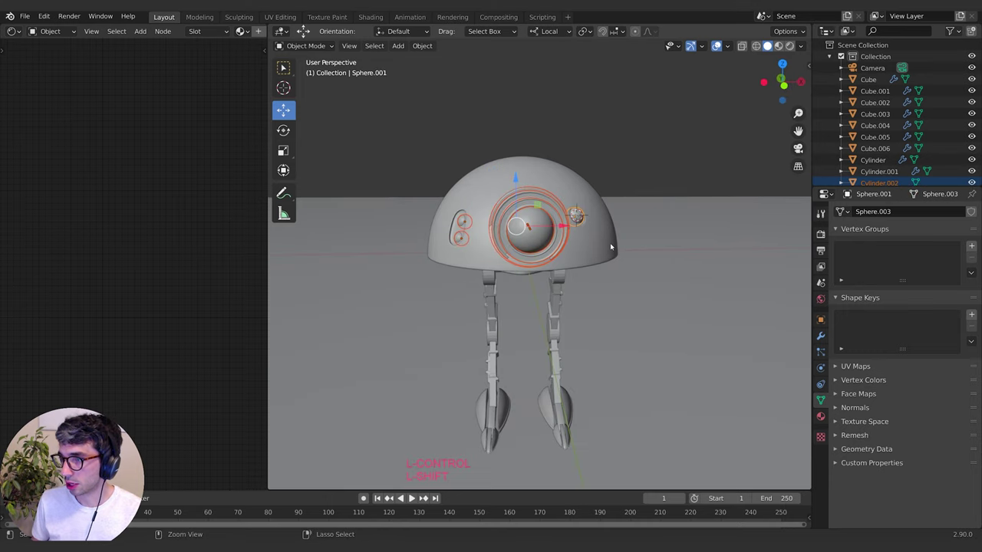
pyautogui.keyDown('shift'); pyautogui.click(609, 244); pyautogui.keyUp('shift')
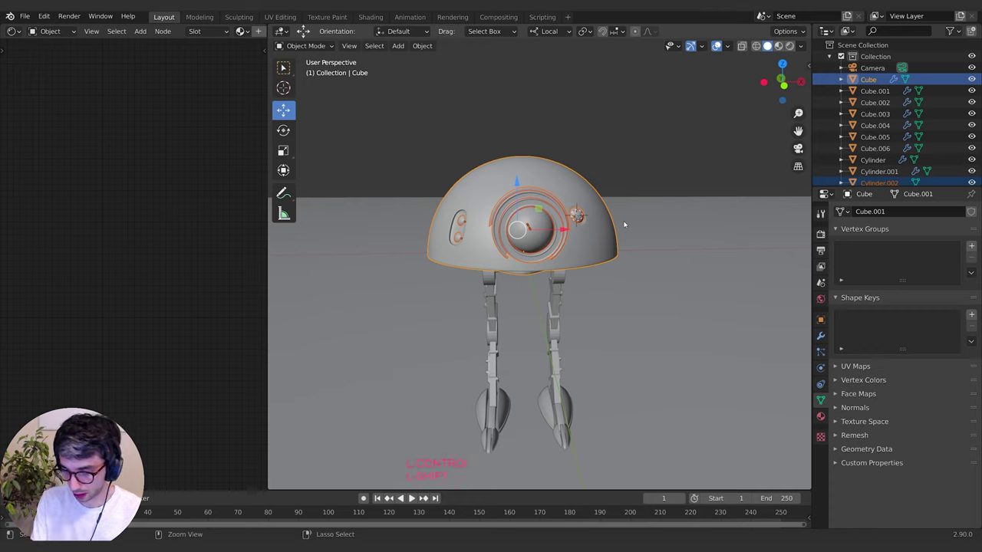
pyautogui.hotkey('ctrl', 'p')
pyautogui.press('Return')
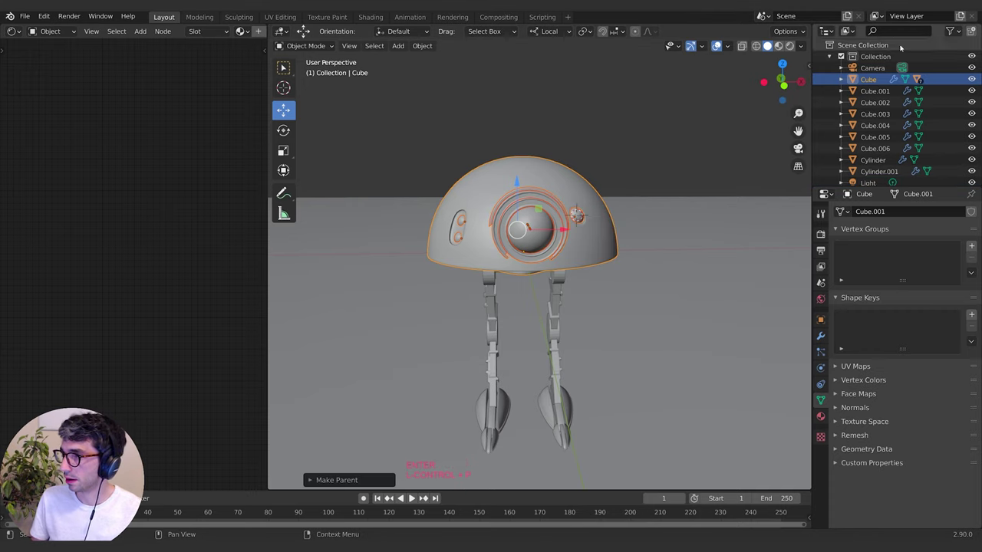
# Rename the dome object as DroidHead
pyautogui.click(870, 80)
pyautogui.doubleClick(871, 79)
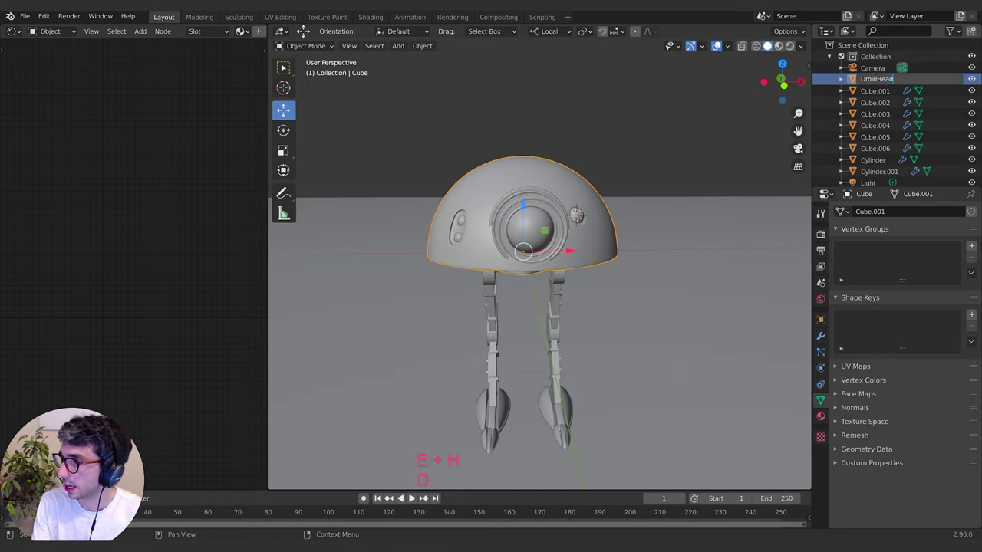
pyautogui.press('Return')
# Check the camera view and rotate DroidHead about -20° around its local Z axis
pyautogui.press('KP_0')
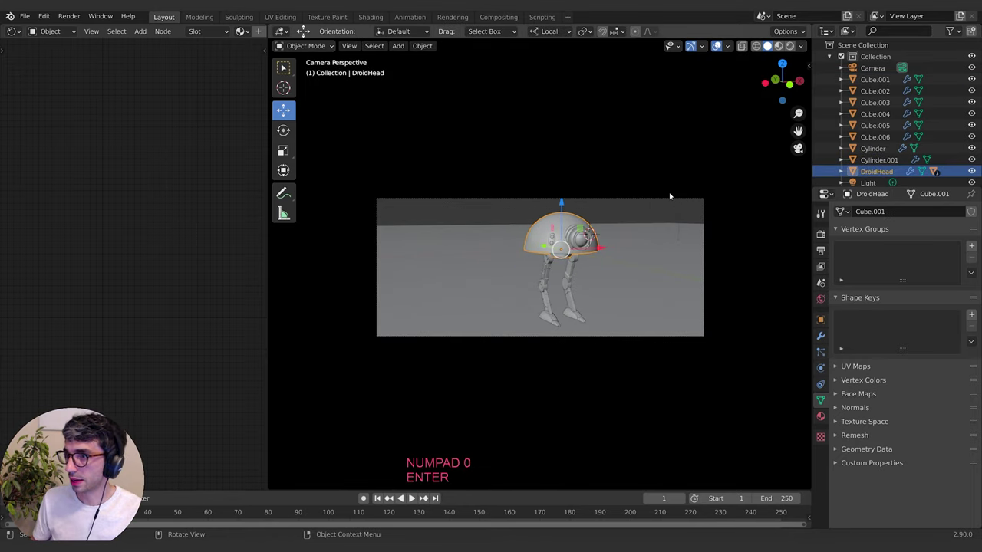
pyautogui.press('r')
pyautogui.press('z')
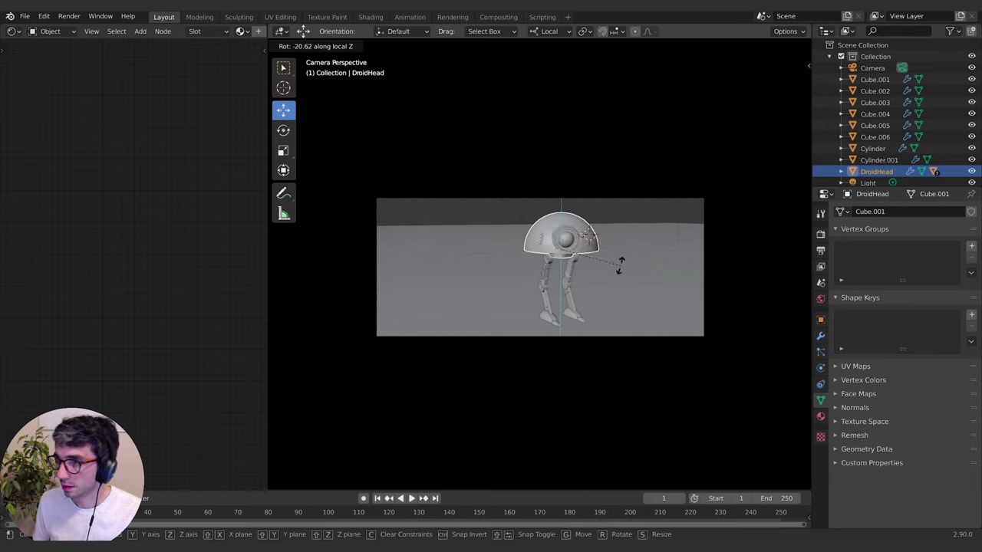
pyautogui.click(619, 264)
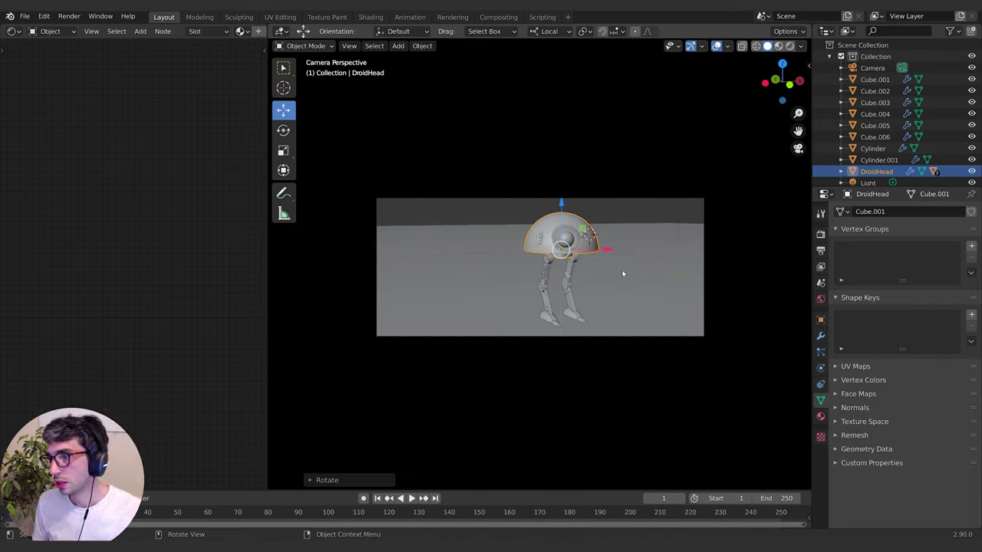
# Apply the Mirror modifier on the upper leg segments, Cube.001
pyautogui.click(544, 273)
pyautogui.moveTo(543, 273); pyautogui.dragTo(587, 288, button='middle')
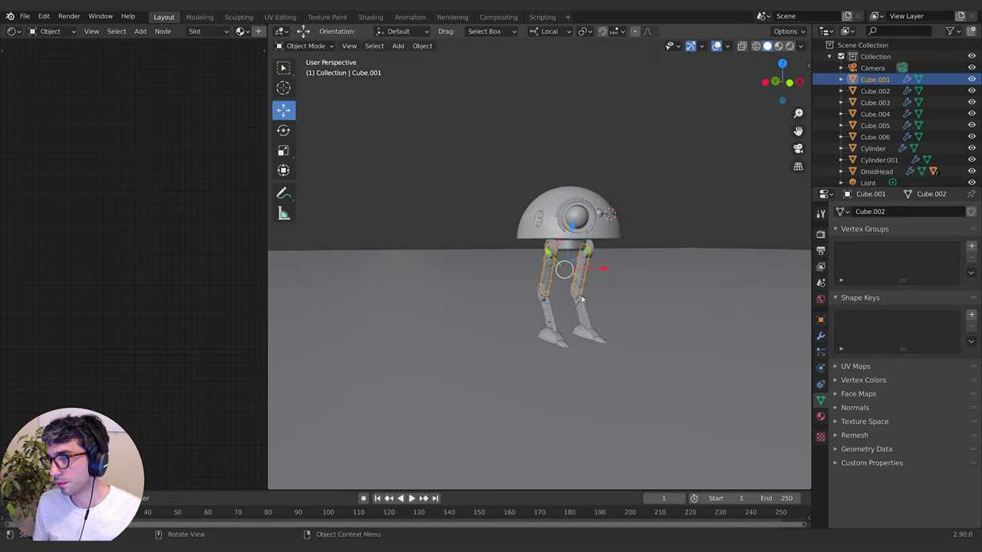
pyautogui.click(547, 318)
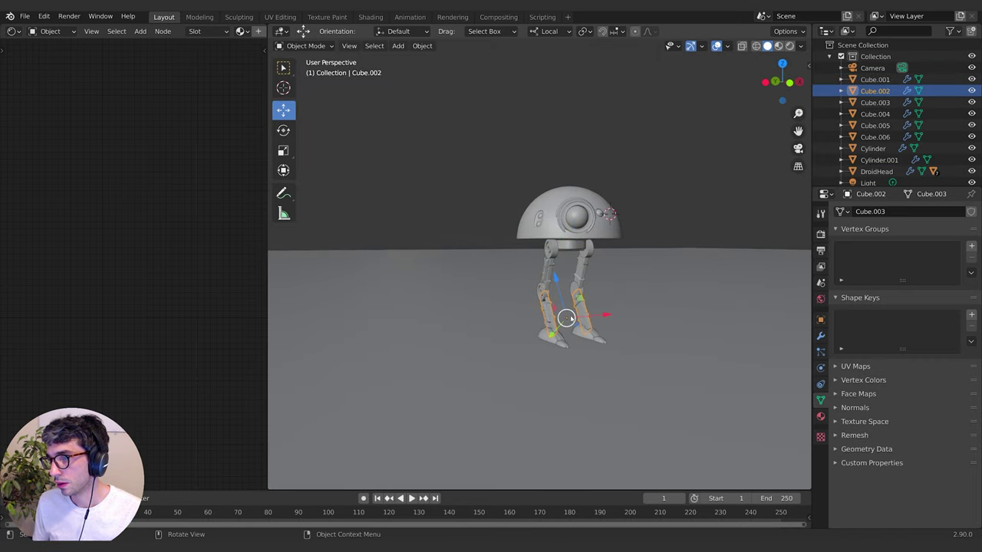
pyautogui.click(574, 270)
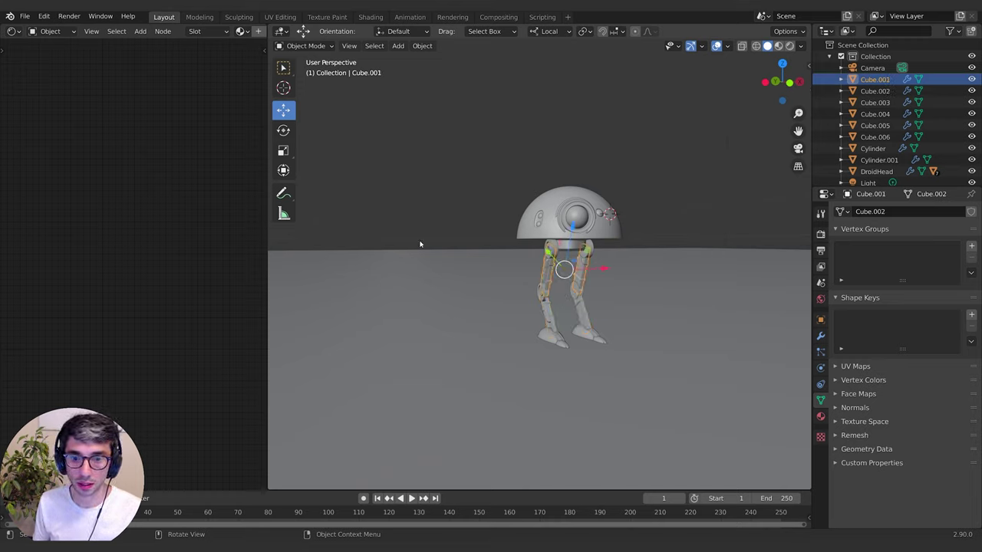
pyautogui.click(821, 335)
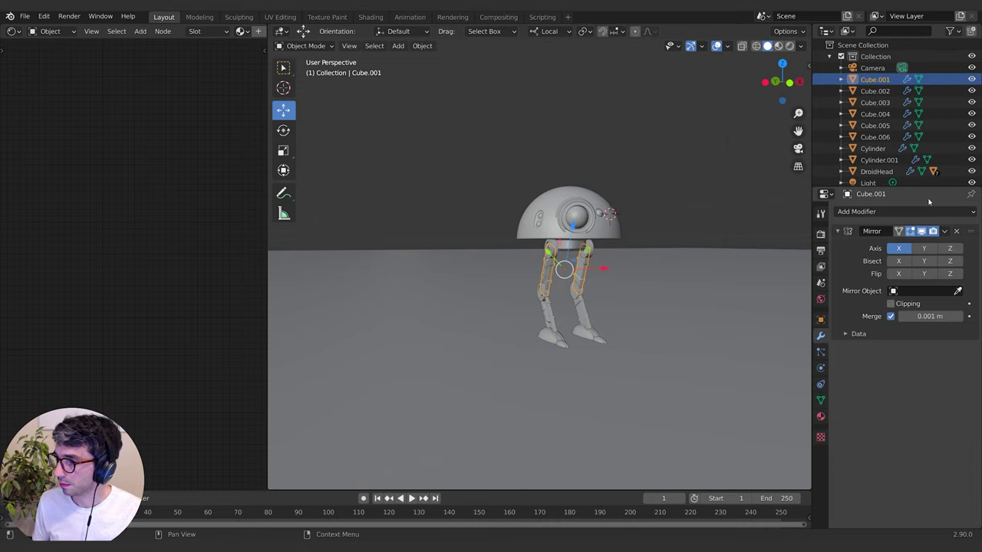
pyautogui.click(943, 231)
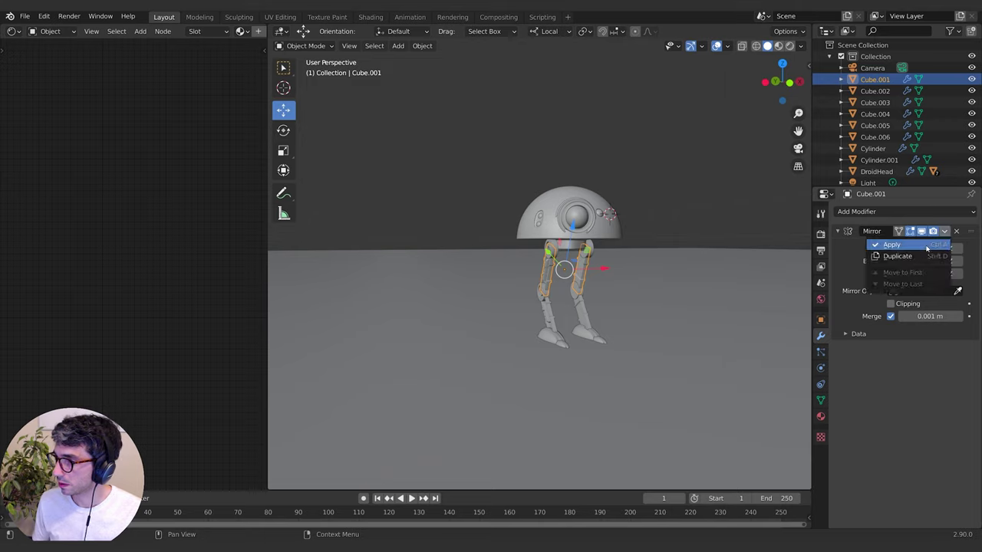
pyautogui.click(913, 242)
# Apply the Mirror modifiers on the lower leg segments, Cube.002, and on the knee cylinders, Cylinder.001
pyautogui.click(585, 314)
pyautogui.click(945, 231)
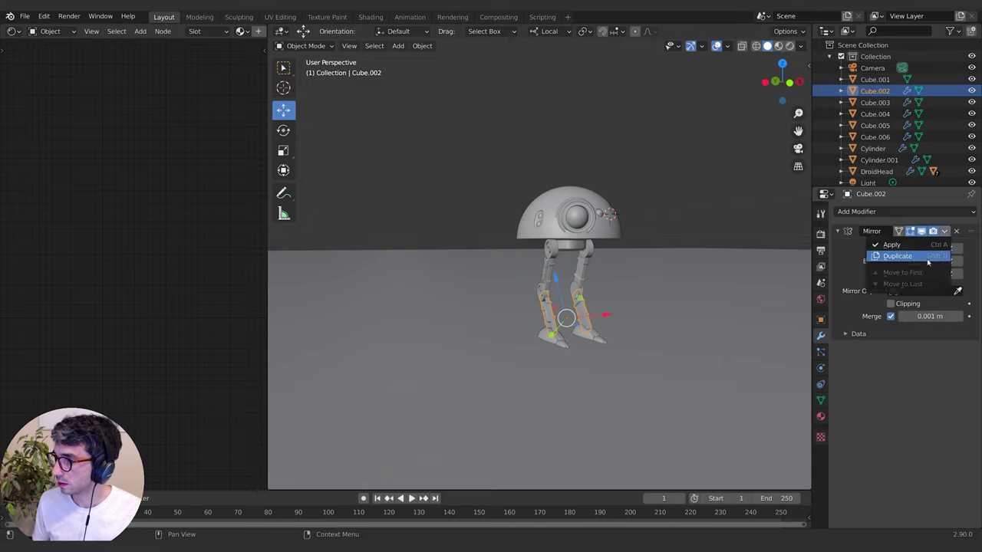
pyautogui.click(910, 245)
pyautogui.click(573, 290)
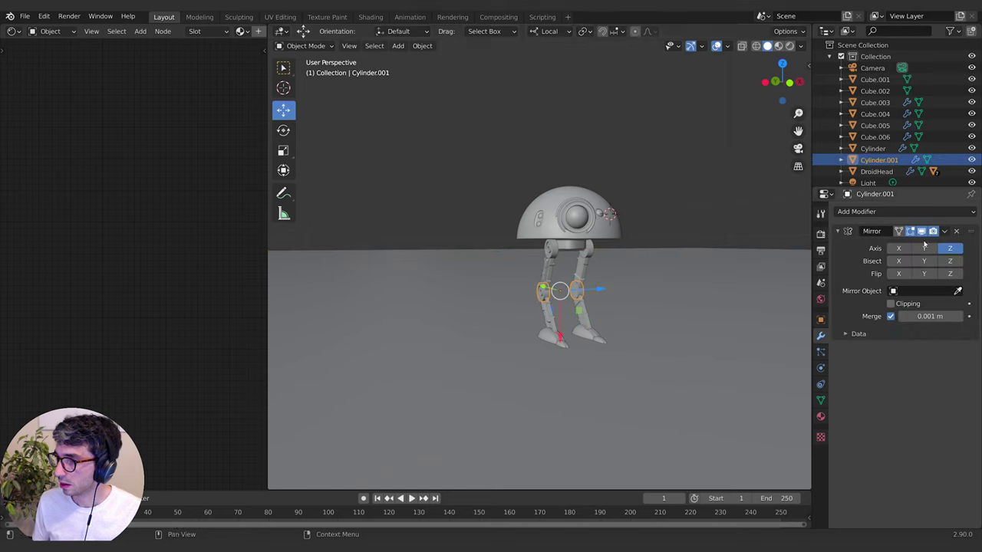
pyautogui.click(955, 231)
pyautogui.hotkey('ctrl', 'z')
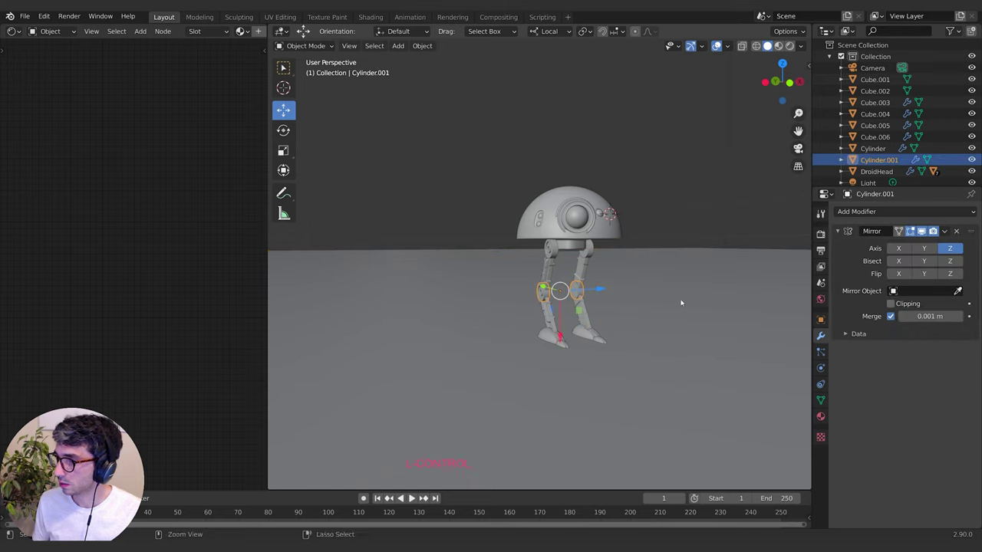
pyautogui.click(945, 231)
pyautogui.click(910, 245)
# Apply the Mirror modifier on the hip cylinders under the dome and switch to the camera view
pyautogui.moveTo(667, 300); pyautogui.dragTo(552, 328, button='middle')
pyautogui.click(550, 251)
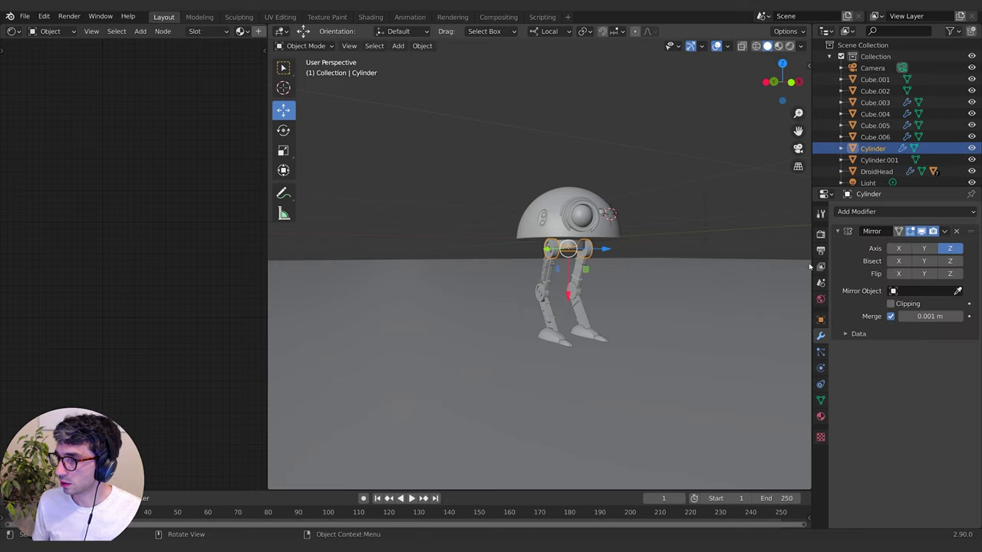
pyautogui.click(945, 231)
pyautogui.click(910, 246)
pyautogui.moveTo(686, 283); pyautogui.dragTo(569, 307, button='middle')
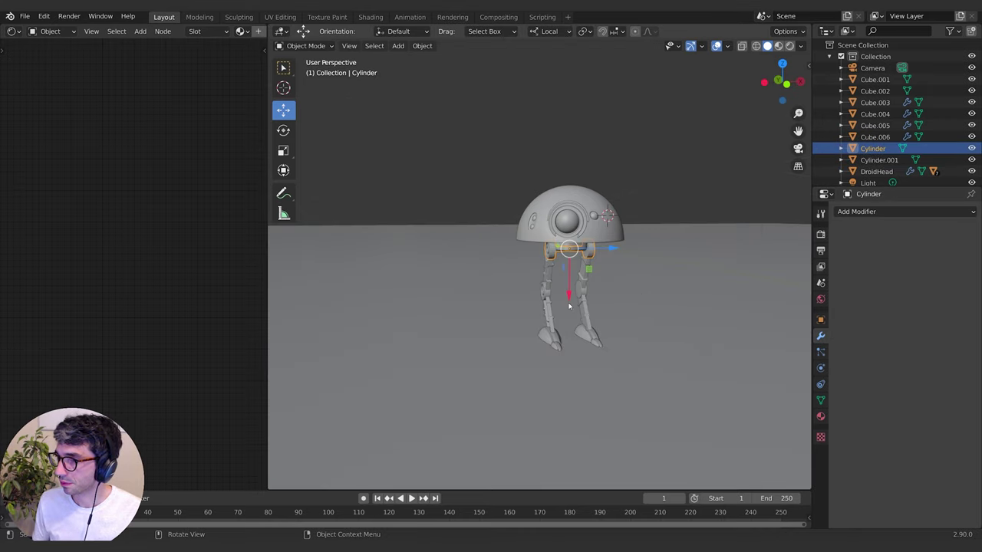
pyautogui.click(574, 310)
pyautogui.press('KP_0')
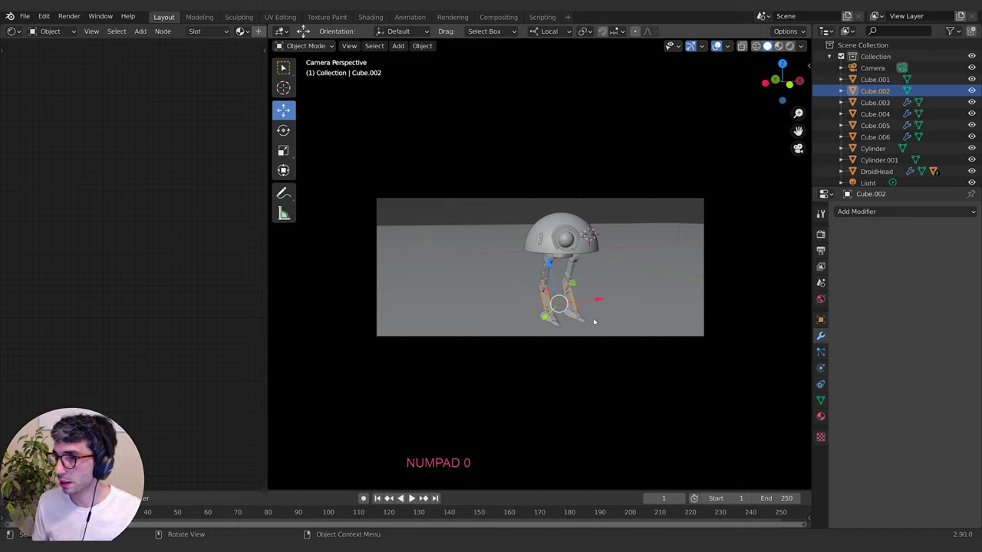
pyautogui.click(552, 323)
pyautogui.keyDown('shift'); pyautogui.click(548, 326); pyautogui.keyUp('shift')
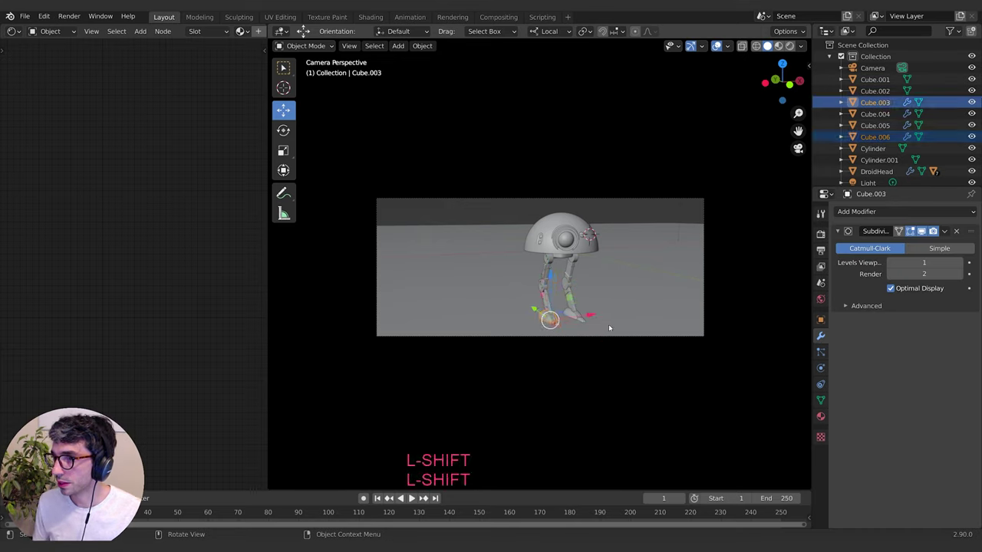
pyautogui.keyDown('shift'); pyautogui.click(538, 290); pyautogui.keyUp('shift')
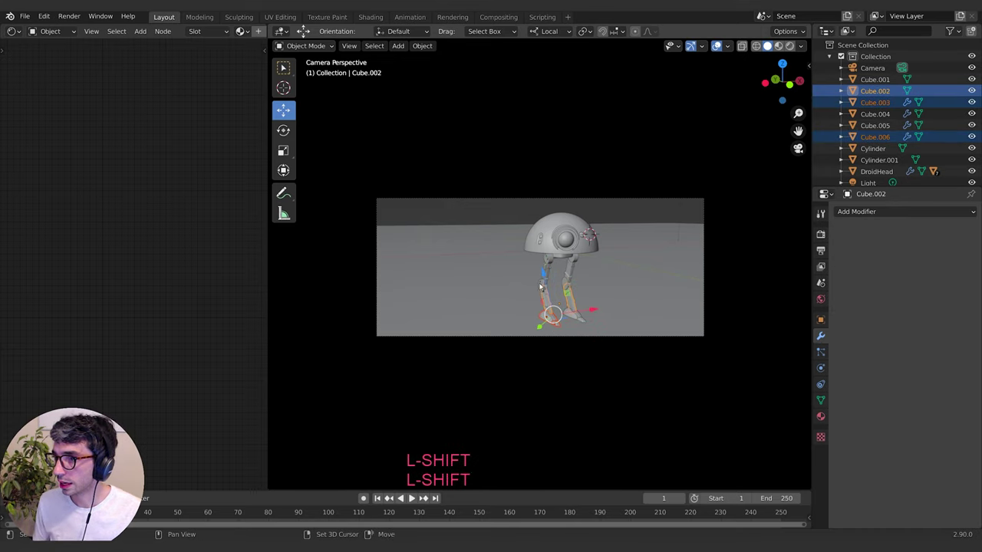
pyautogui.click(541, 287)
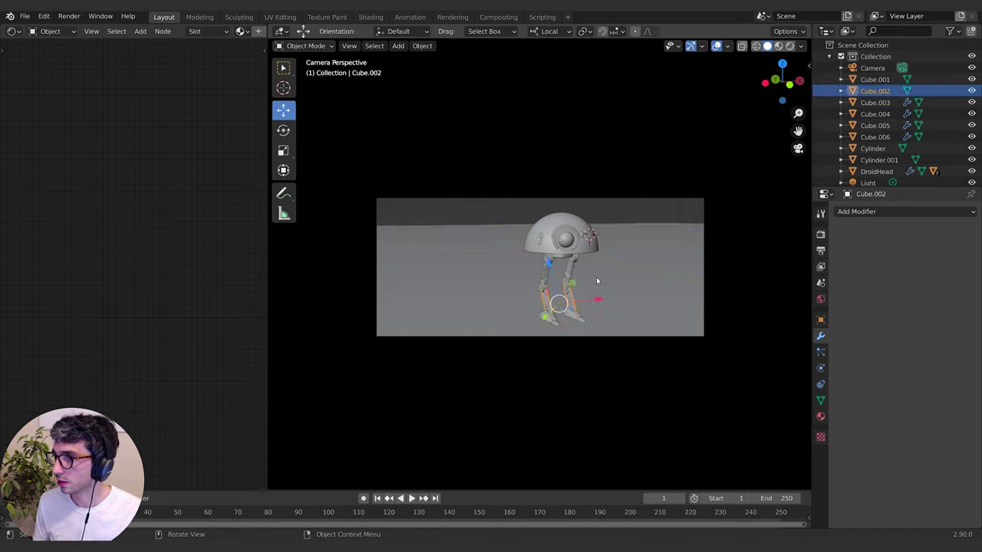
# Separate one leg's upper segment from the Cube.001 mesh into its own object, using X-ray to select it
pyautogui.click(553, 270)
pyautogui.press('Tab')
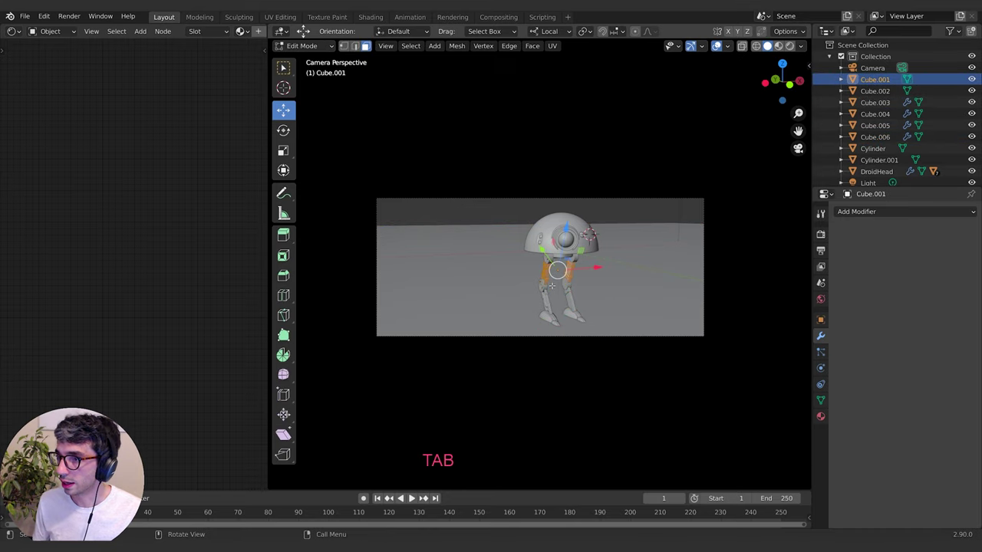
pyautogui.scroll(3, 557, 304)
pyautogui.press('a')
pyautogui.press('b')
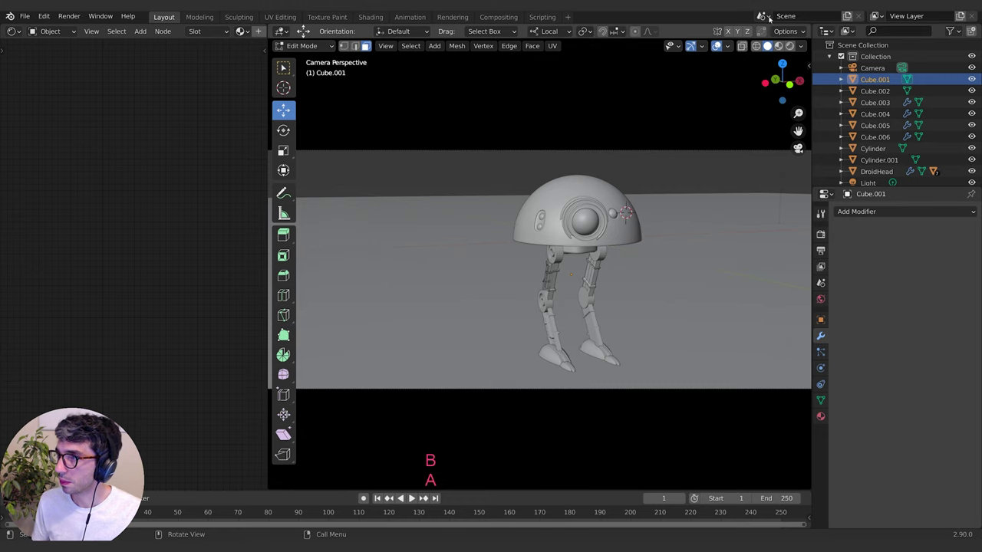
pyautogui.press('Escape')
pyautogui.hotkey('alt', 'z')
pyautogui.press('b')
pyautogui.moveTo(571, 217); pyautogui.dragTo(610, 330)
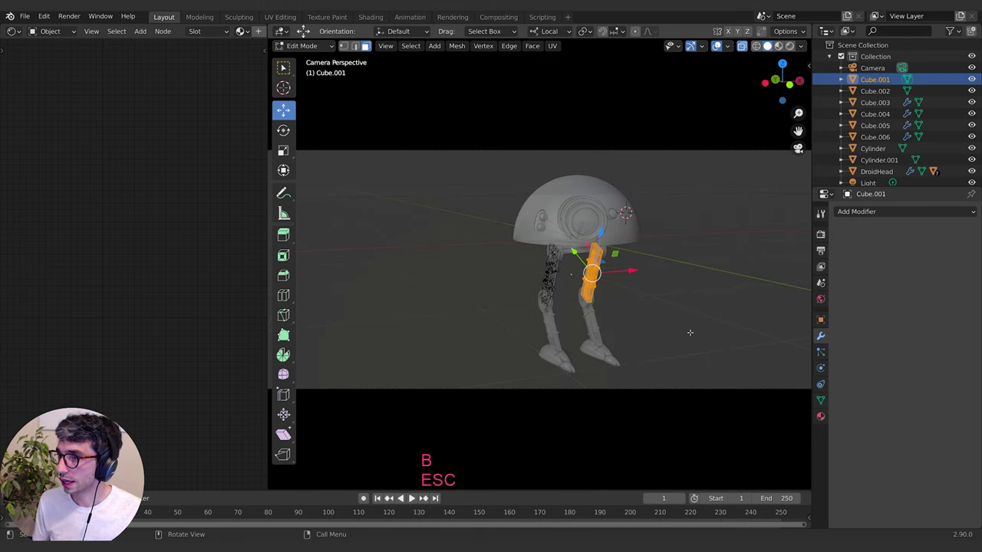
pyautogui.press('p')
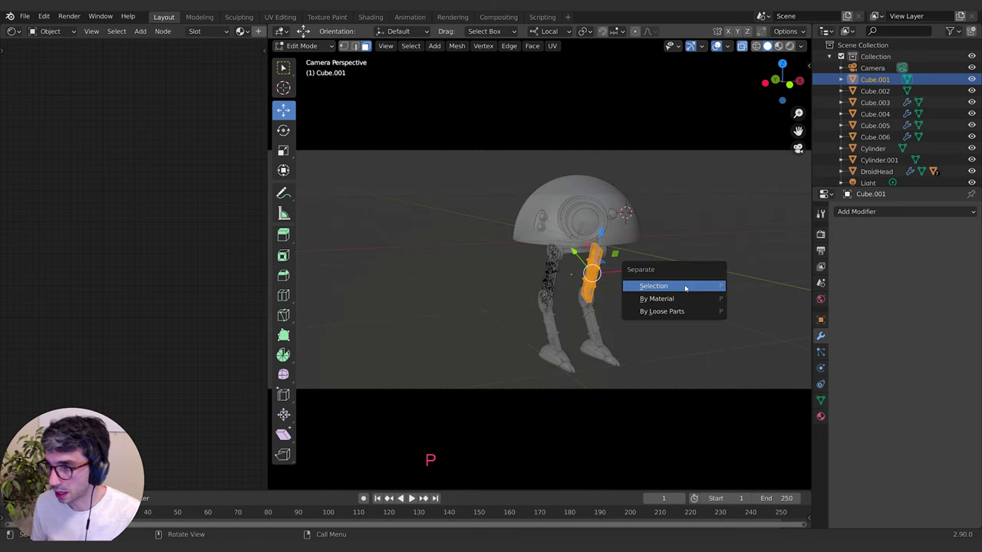
pyautogui.click(684, 286)
pyautogui.press('Tab')
# Separate the same leg's lower segment from the Cube.002 mesh into its own object
pyautogui.click(597, 328)
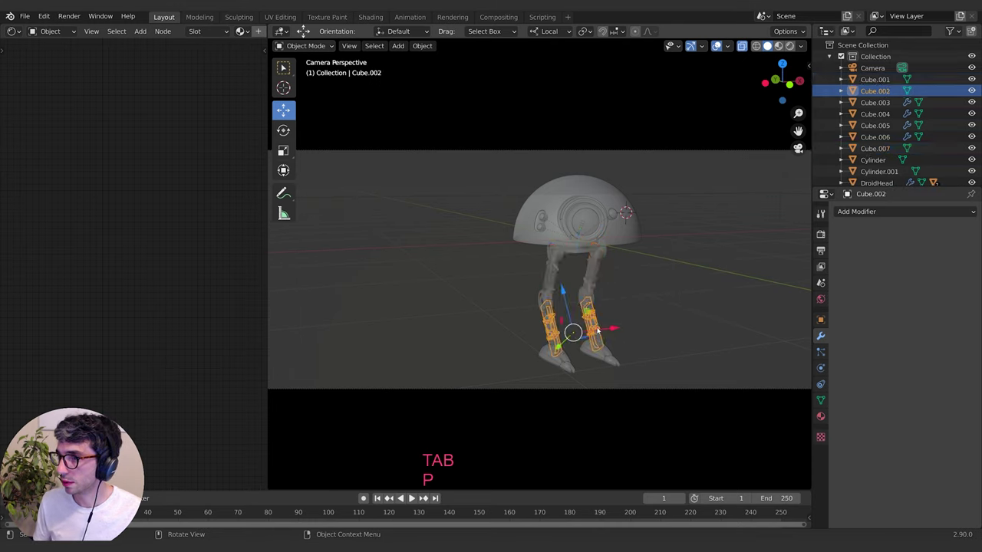
pyautogui.press('Tab')
pyautogui.press('b')
pyautogui.moveTo(576, 278); pyautogui.dragTo(634, 356)
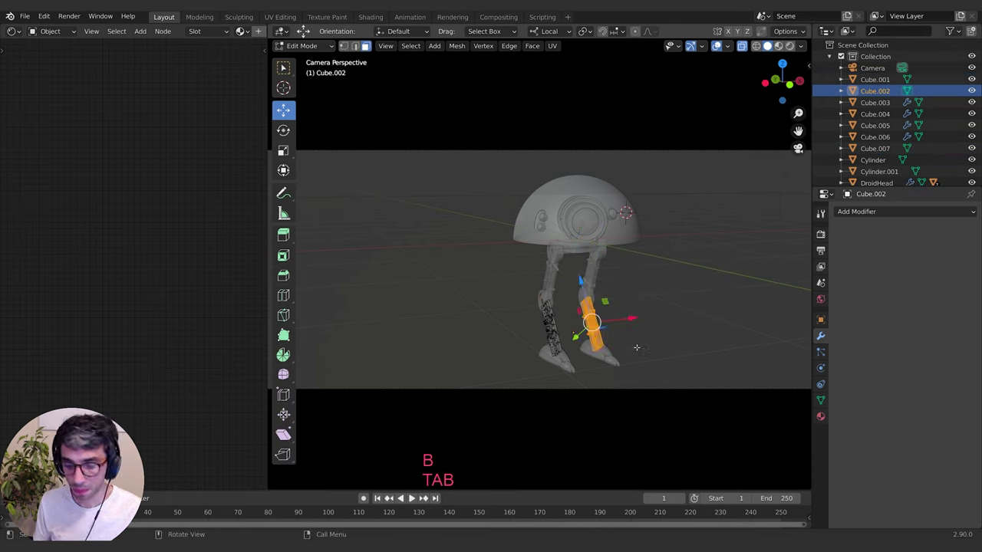
pyautogui.press('p')
pyautogui.click(630, 345)
pyautogui.press('Tab')
# Separate the same leg's knee cylinder from the Cylinder.001 mesh into its own object
pyautogui.click(584, 294)
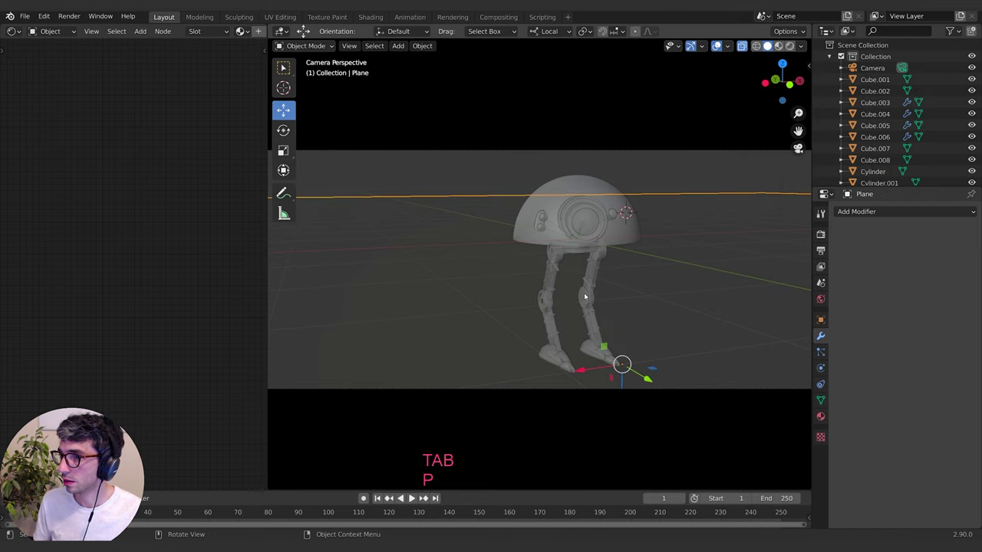
pyautogui.click(584, 294)
pyautogui.click(584, 296)
pyautogui.click(582, 297)
pyautogui.press('Tab')
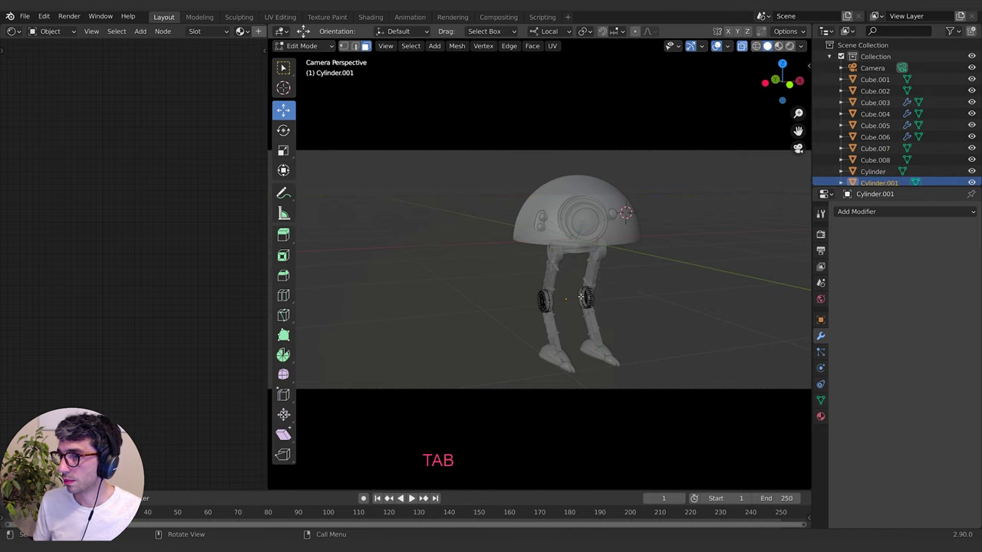
pyautogui.press('a')
pyautogui.click(586, 298)
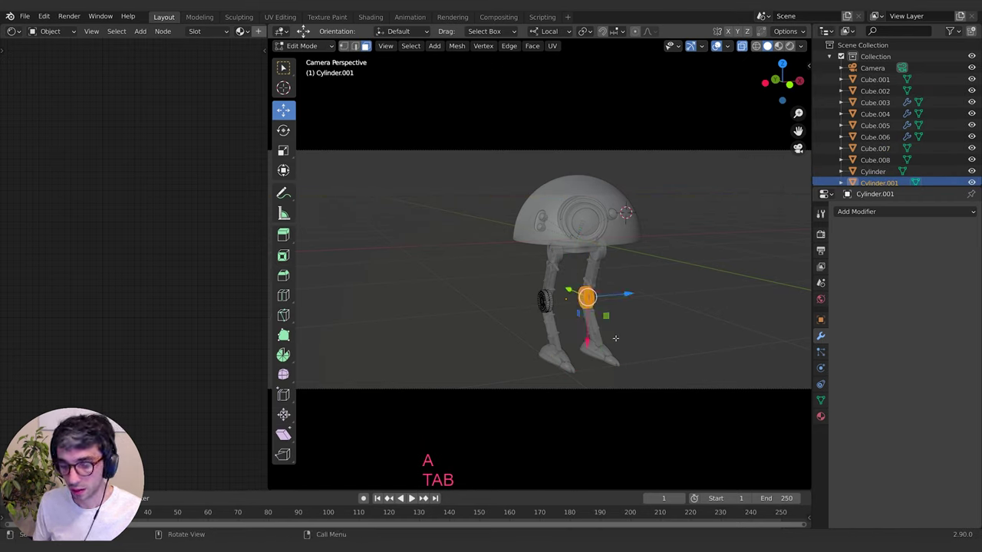
pyautogui.press('p')
pyautogui.click(614, 339)
pyautogui.press('Tab')
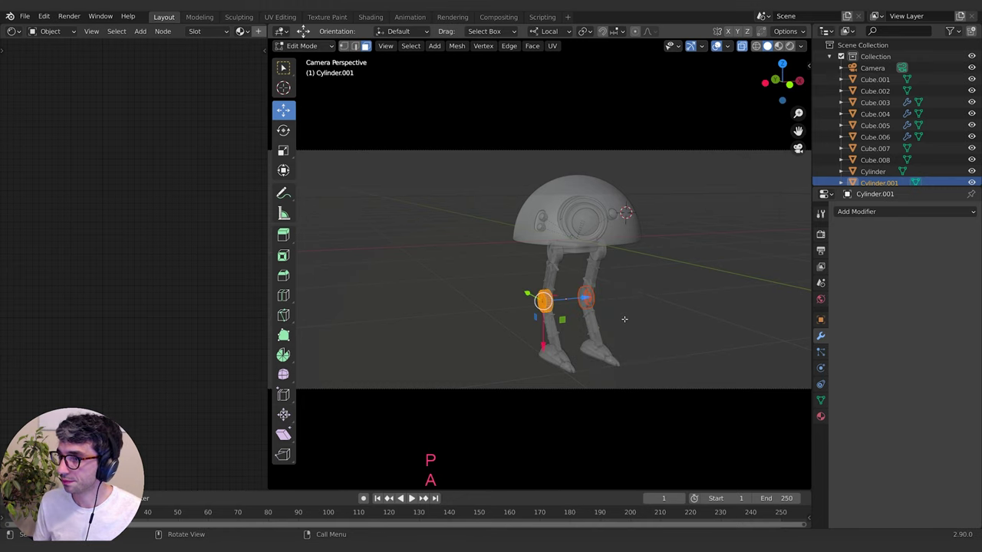
# Set the origins of the lower leg segment Cube.002 and the knee cylinder Cylinder.001 to their geometry
pyautogui.click(551, 319)
pyautogui.click(422, 45)
pyautogui.moveTo(440, 70)
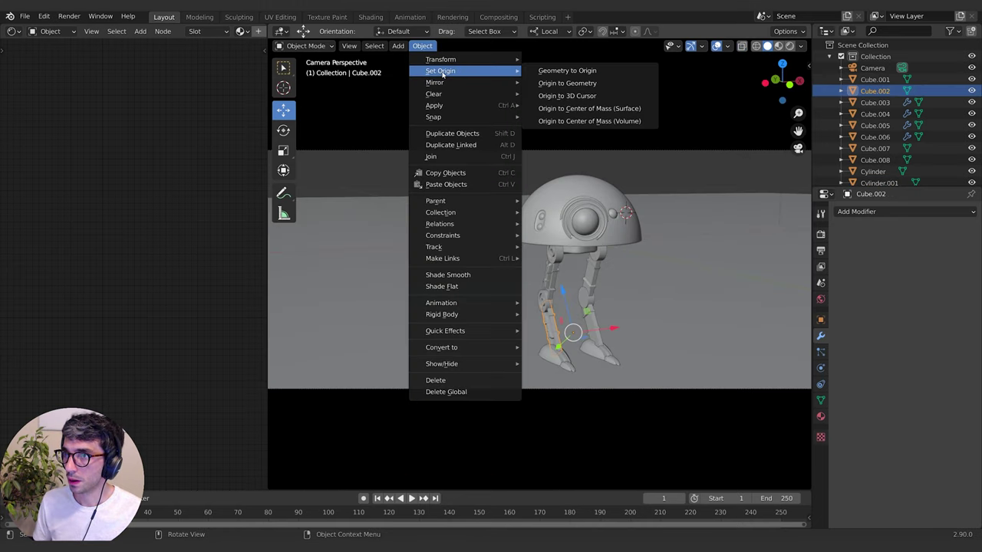
pyautogui.click(555, 83)
pyautogui.click(549, 298)
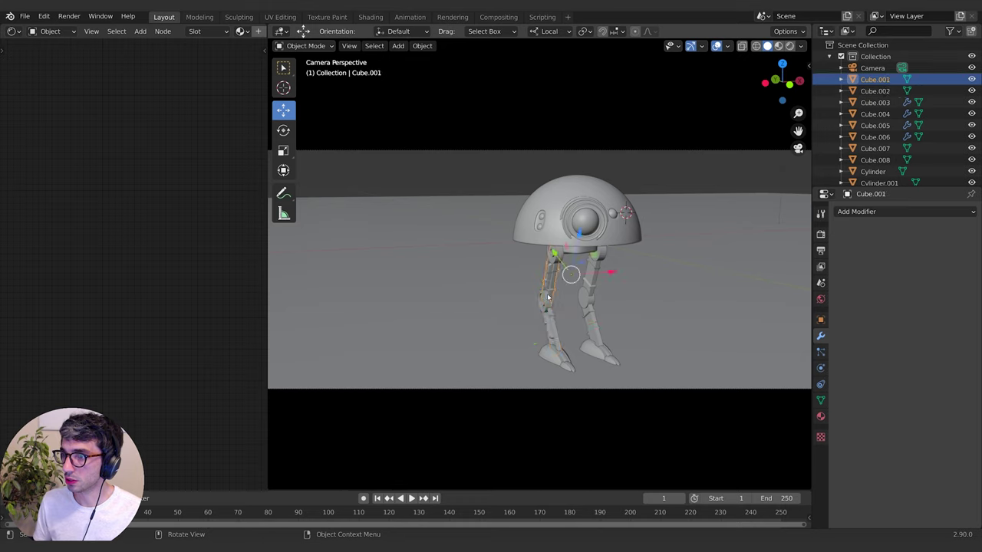
pyautogui.click(548, 303)
pyautogui.click(422, 45)
pyautogui.moveTo(460, 71)
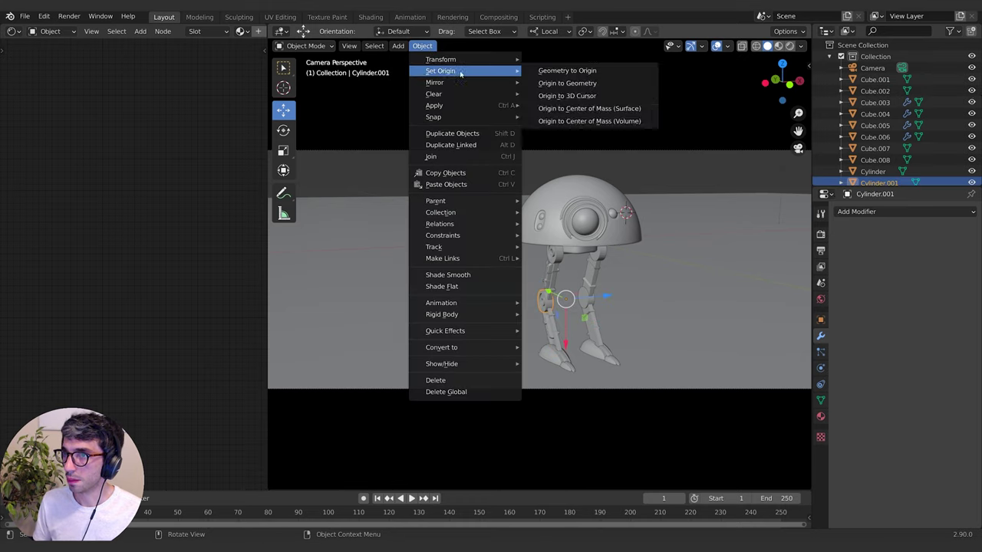
pyautogui.click(555, 83)
# Set the origins of the upper leg segment Cube.001 and its hip cylinder to their geometry
pyautogui.click(555, 270)
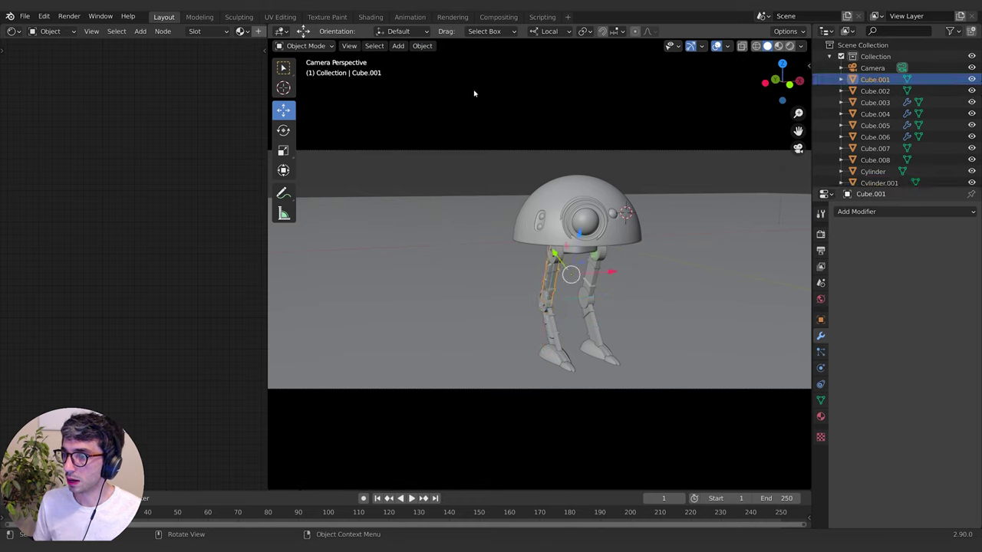
pyautogui.click(422, 46)
pyautogui.moveTo(460, 70)
pyautogui.click(580, 83)
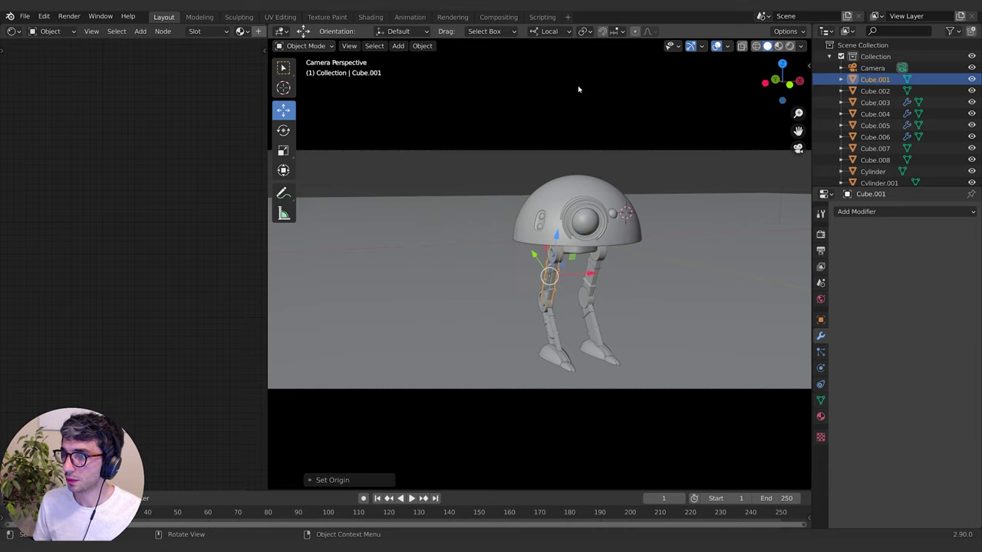
pyautogui.click(561, 249)
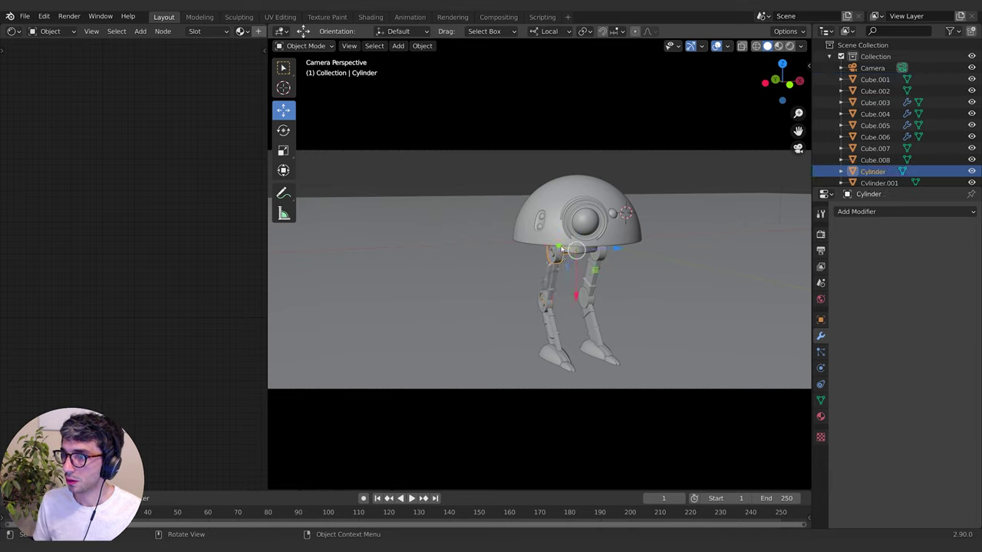
pyautogui.click(422, 45)
# Parent the toe piece Cube.006 to the rear foot piece Cube.003
pyautogui.click(554, 363)
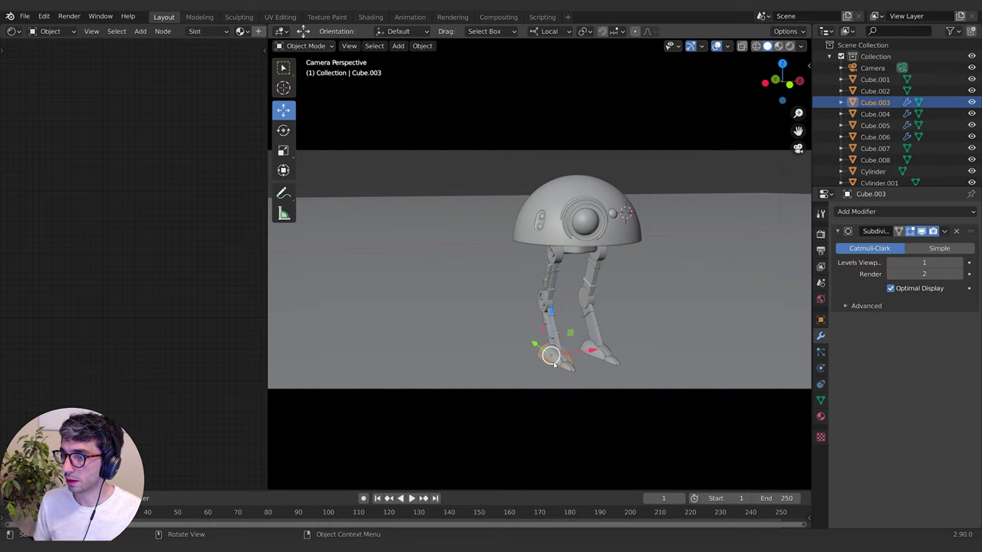
pyautogui.click(571, 369)
pyautogui.click(548, 358)
pyautogui.click(559, 337)
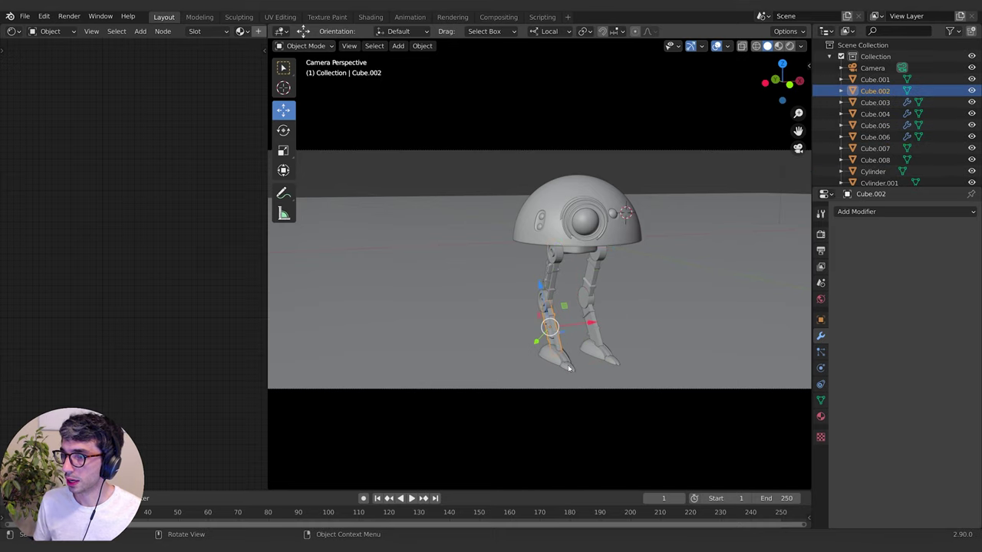
pyautogui.click(568, 369)
pyautogui.keyDown('shift'); pyautogui.click(547, 359); pyautogui.keyUp('shift')
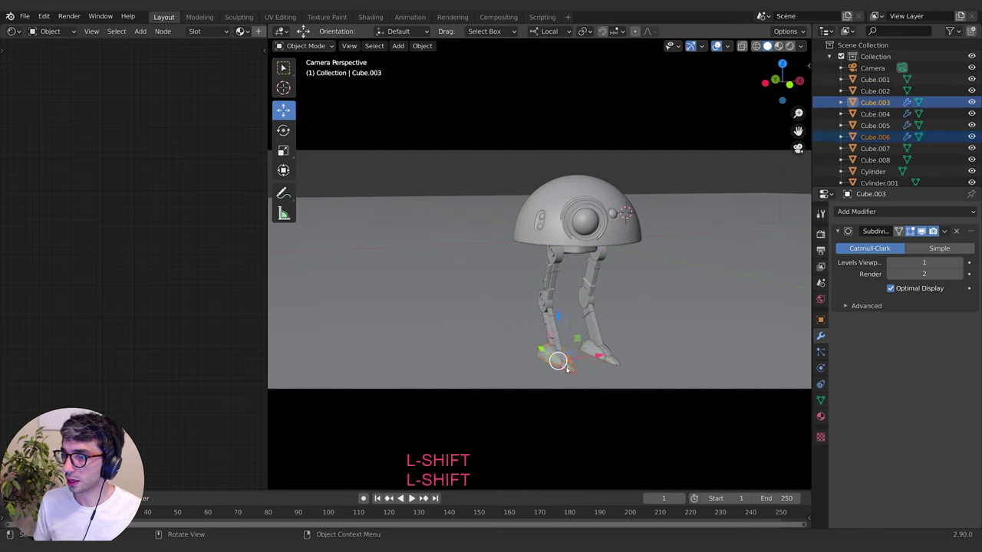
pyautogui.keyDown('shift'); pyautogui.click(545, 359); pyautogui.keyUp('shift')
pyautogui.keyDown('shift'); pyautogui.click(542, 358); pyautogui.keyUp('shift')
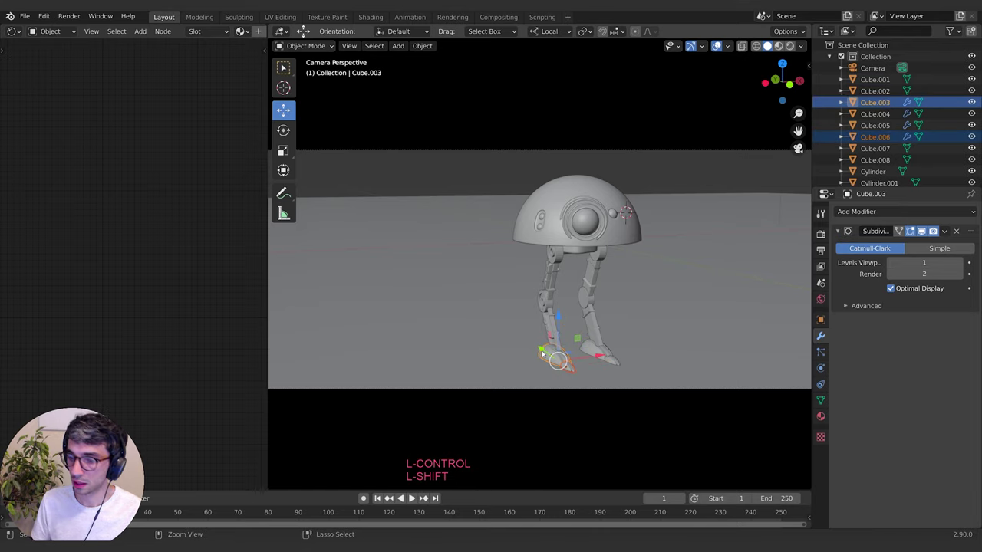
pyautogui.hotkey('ctrl', 'p')
pyautogui.press('Return')
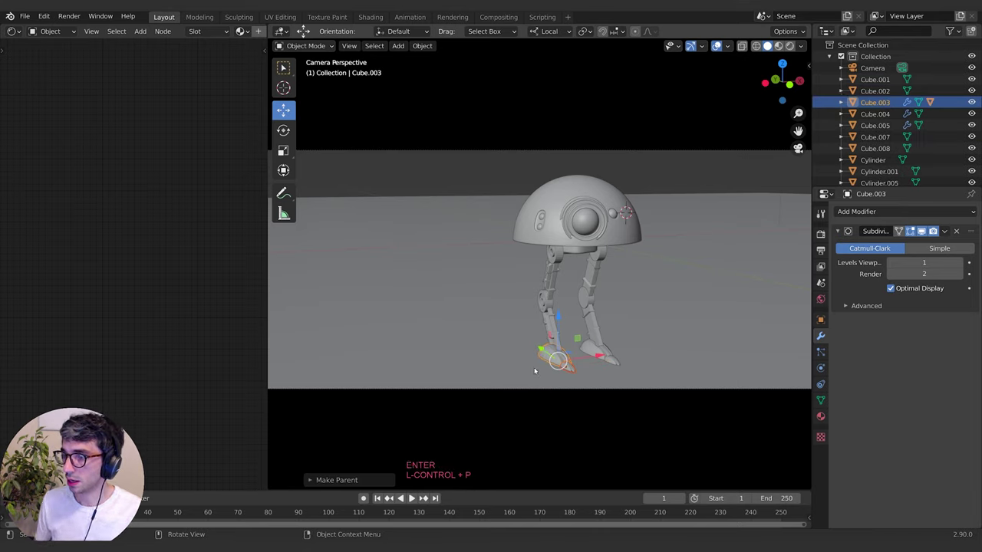
# Parent the foot piece Cube.003 to the lower leg segment Cube.002
pyautogui.click(542, 352)
pyautogui.click(545, 356)
pyautogui.keyDown('shift'); pyautogui.click(561, 338); pyautogui.keyUp('shift')
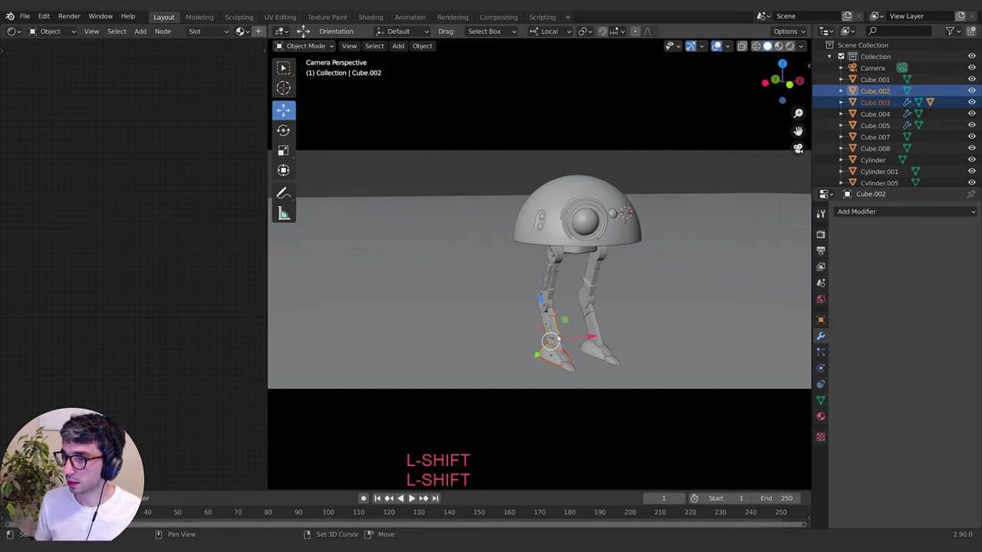
pyautogui.hotkey('ctrl', 'p')
pyautogui.press('Return')
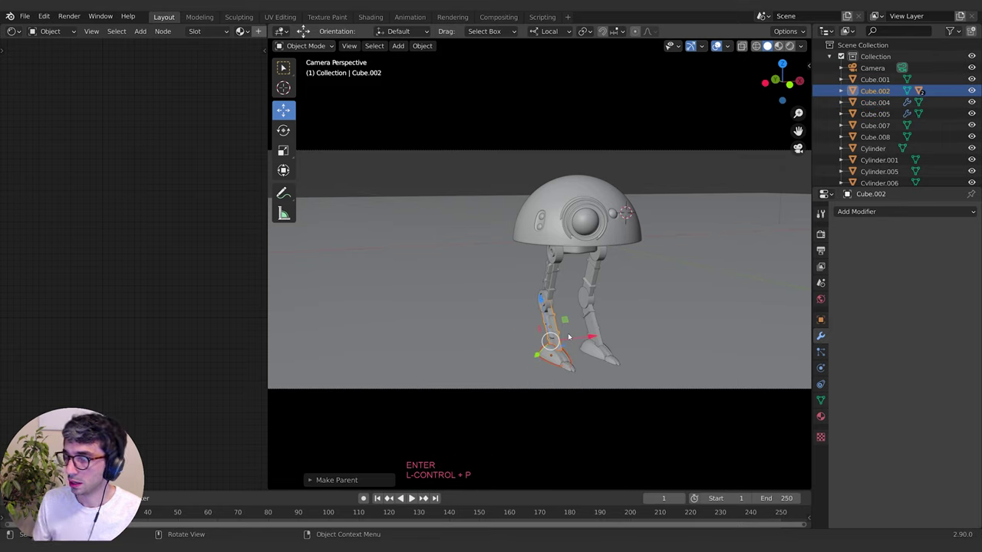
# Parent the lower leg segment Cube.002 to the knee cylinder Cylinder.001
pyautogui.click(547, 303)
pyautogui.click(554, 324)
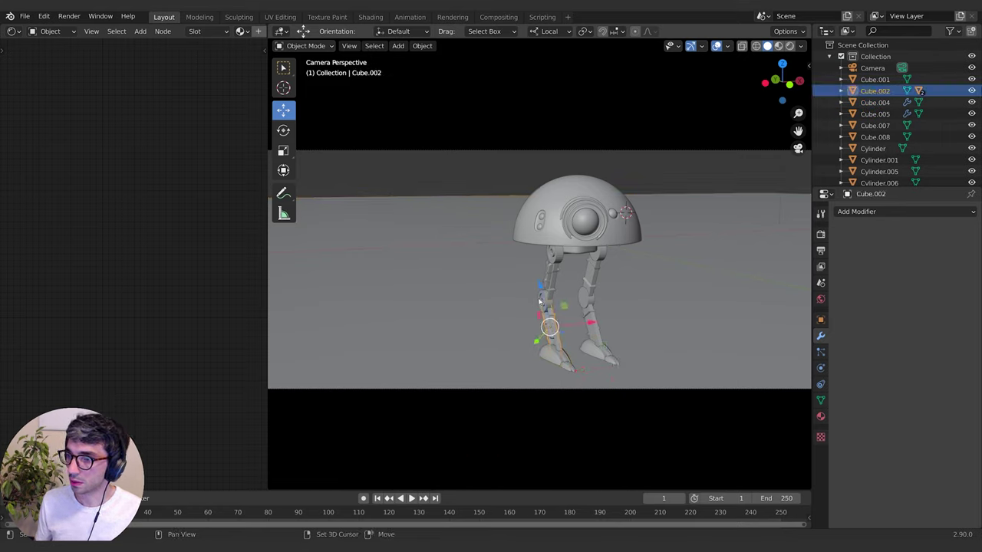
pyautogui.keyDown('shift'); pyautogui.click(541, 303); pyautogui.keyUp('shift')
pyautogui.hotkey('ctrl', 'p')
pyautogui.click(534, 290)
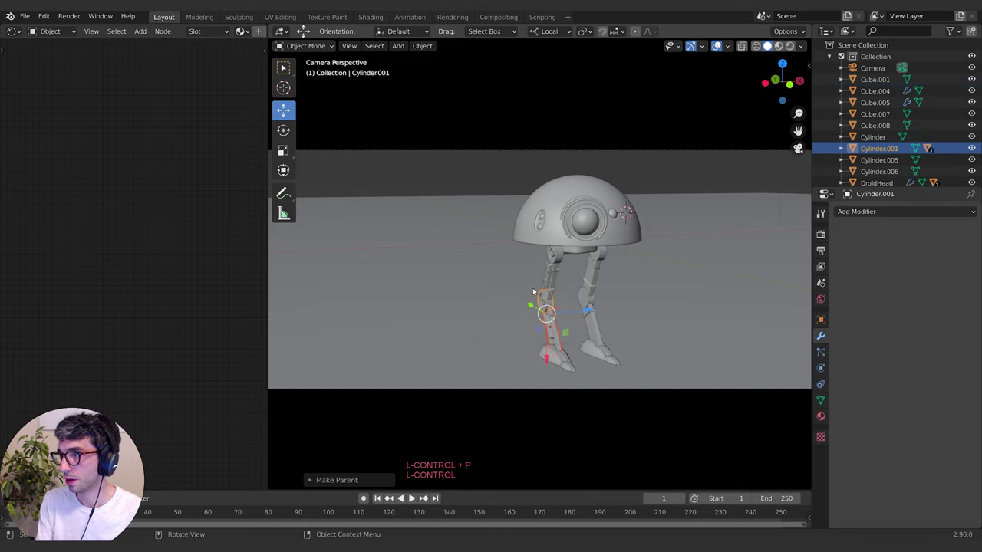
# Parent the knee cylinder Cylinder.001 to the upper leg segment Cube.001
pyautogui.click(545, 296)
pyautogui.click(546, 299)
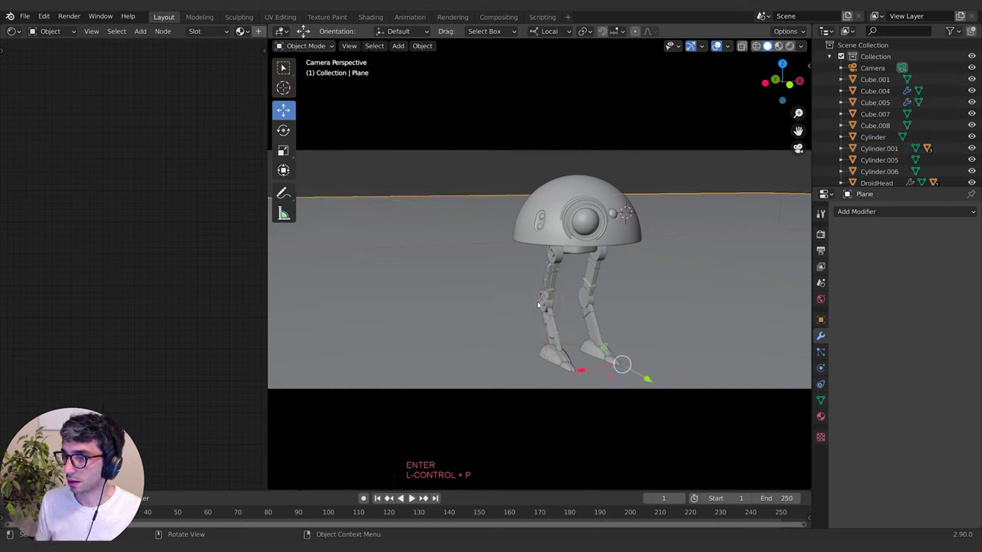
pyautogui.click(546, 299)
pyautogui.keyDown('shift'); pyautogui.click(556, 270); pyautogui.keyUp('shift')
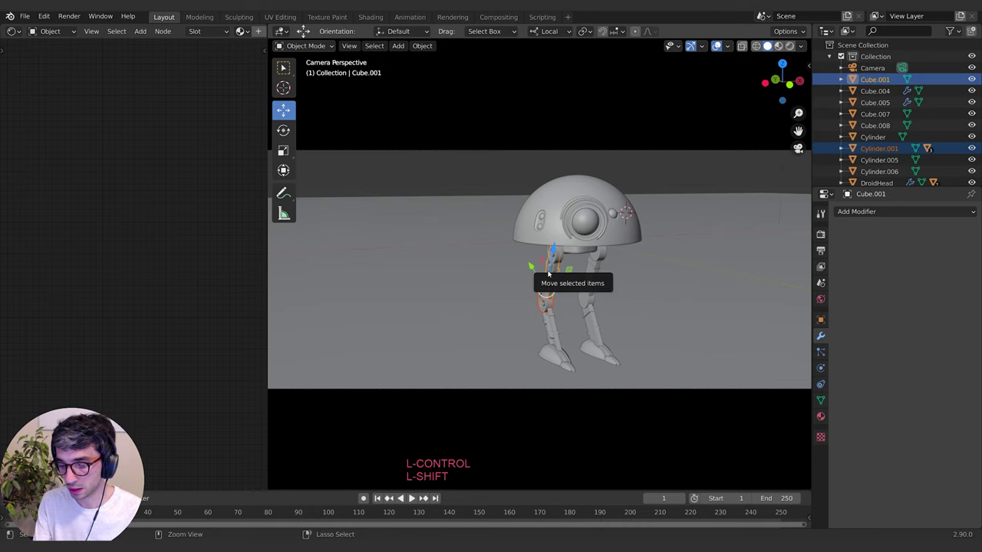
pyautogui.hotkey('ctrl', 'p')
pyautogui.press('Return')
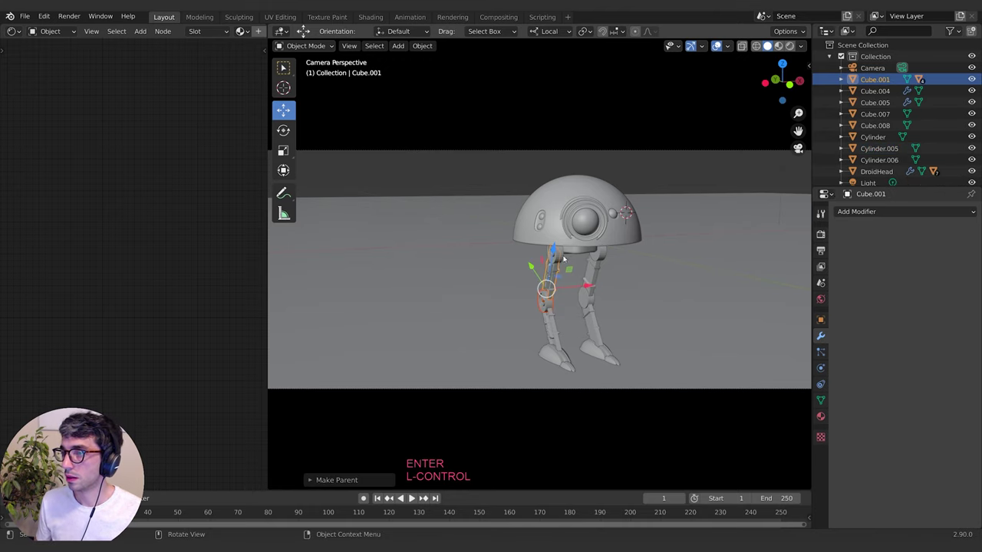
# Parent the upper leg segment Cube.001 to the hip cylinder named Cylinder, using the Object parent type
pyautogui.click(555, 264)
pyautogui.click(553, 263)
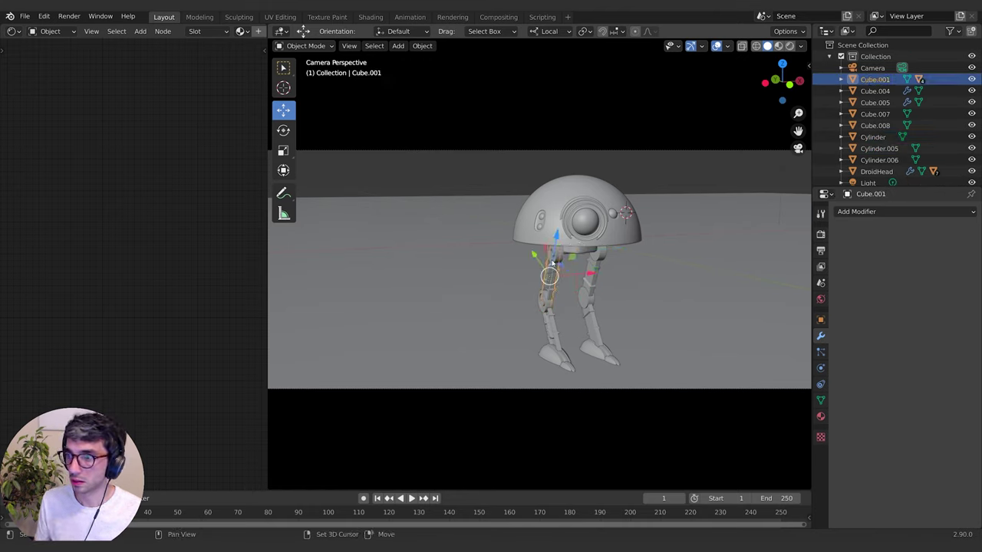
pyautogui.keyDown('shift'); pyautogui.click(549, 283); pyautogui.keyUp('shift')
pyautogui.hotkey('ctrl', 'p')
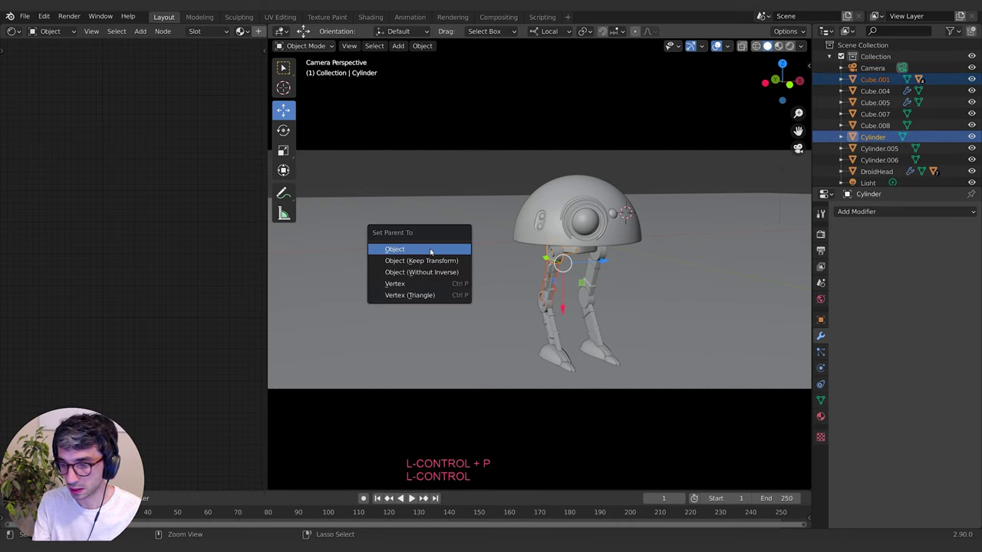
pyautogui.press('Return')
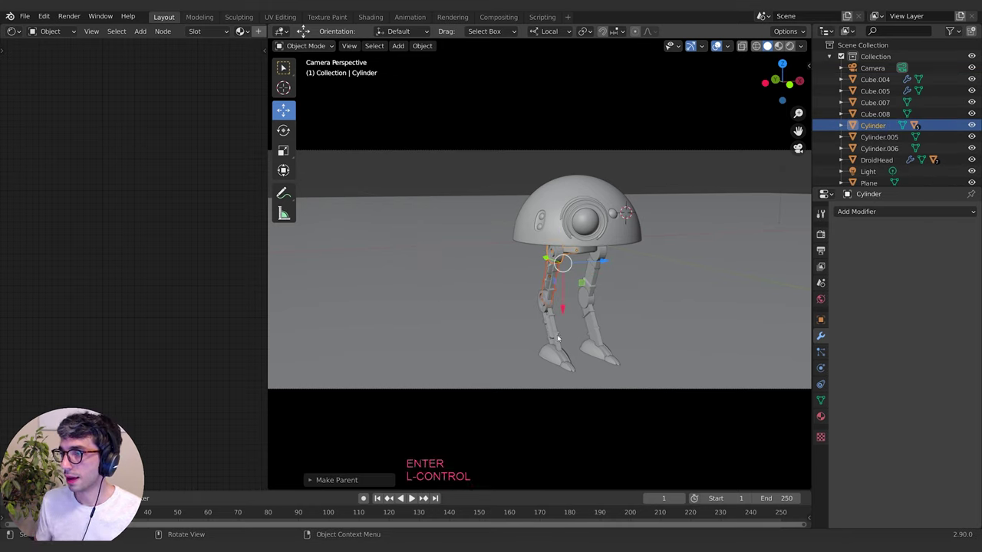
# Try rotating the upper leg segment Cube.001 about its local X axis to test the parented chain
pyautogui.click(556, 336)
pyautogui.click(556, 296)
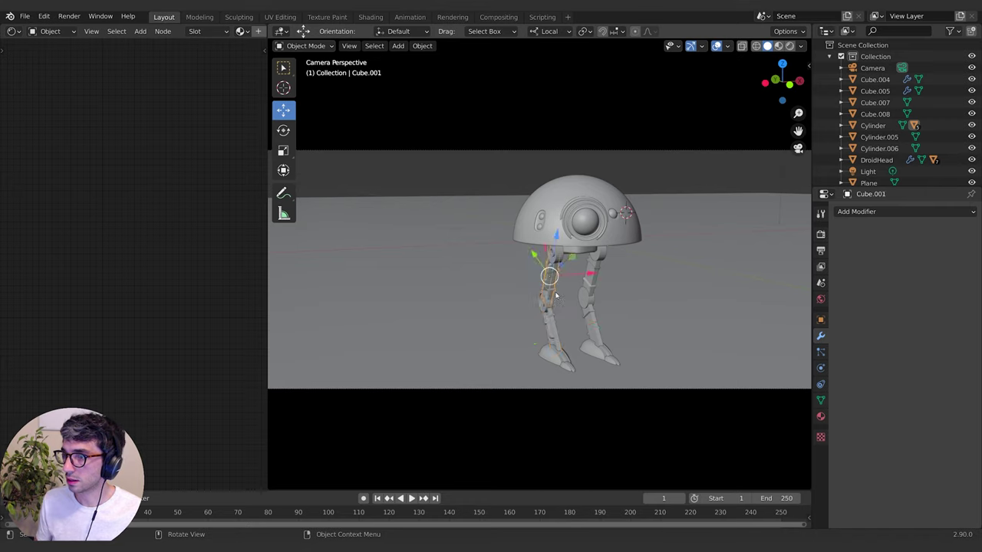
pyautogui.press('r')
pyautogui.press('x')
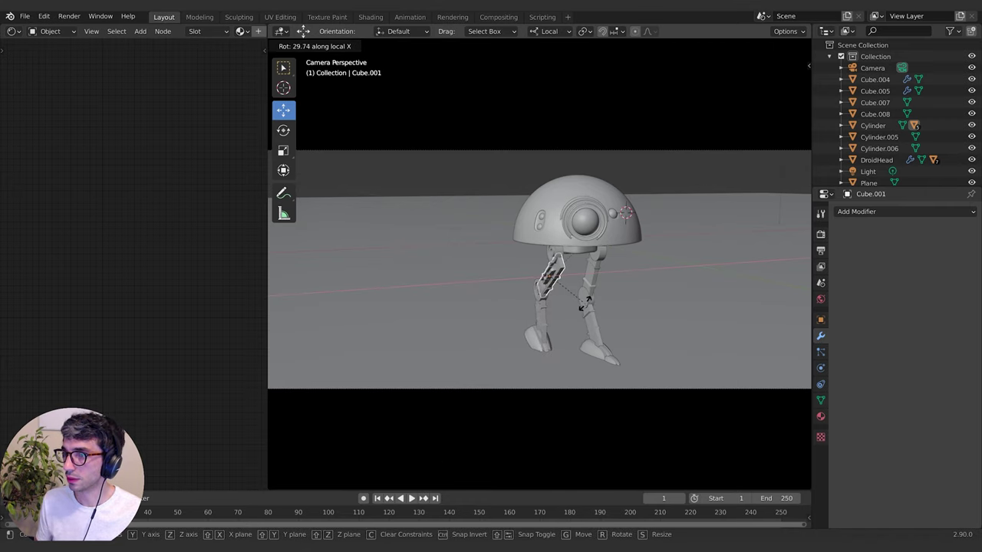
pyautogui.press('Escape')
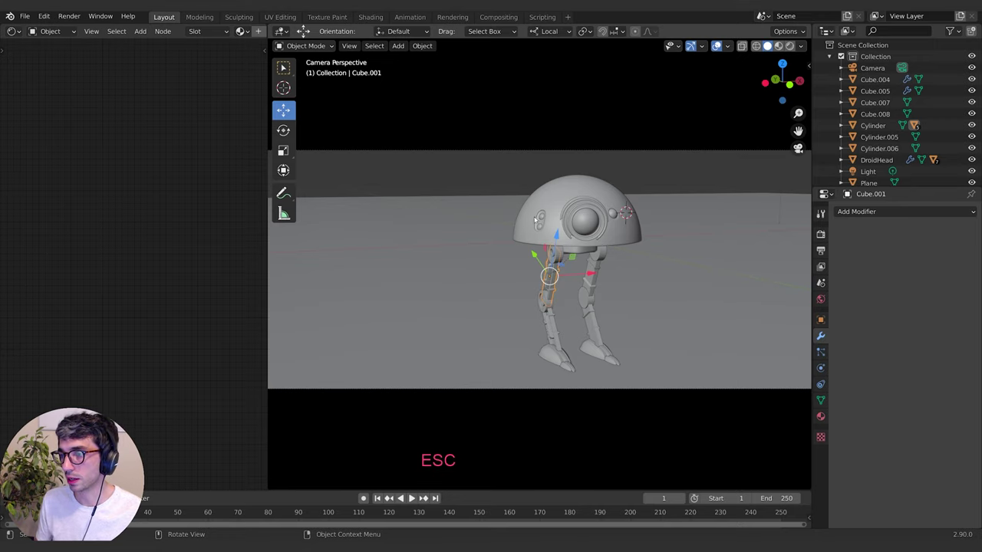
# Snap the 3D cursor to the centre of the hip cylinder's outer disc, selecting only that disc's vertices through the mesh
pyautogui.scroll(2, 566, 271)
pyautogui.click(567, 254)
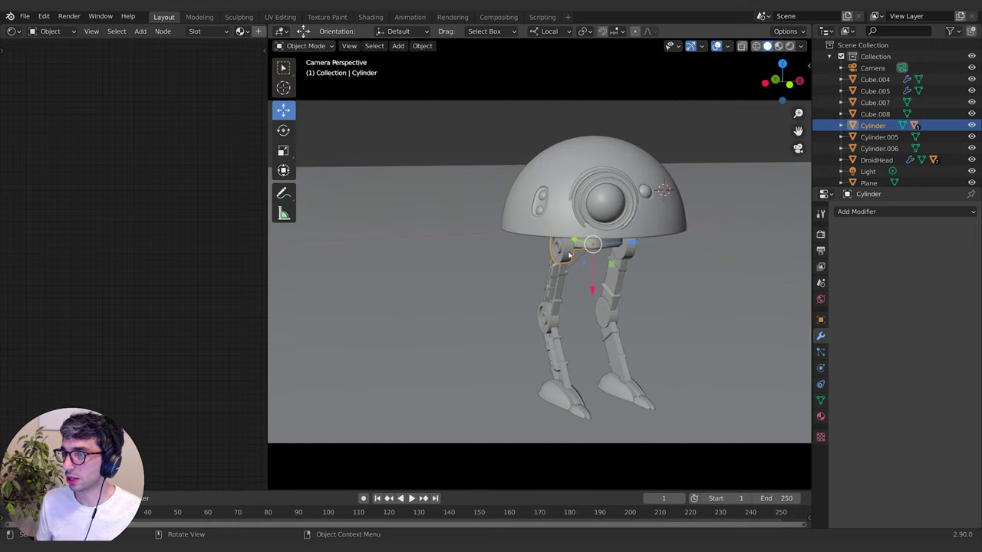
pyautogui.press('Tab')
pyautogui.moveTo(564, 254); pyautogui.dragTo(561, 230, button='middle')
pyautogui.scroll(6, 614, 232)
pyautogui.scroll(3, 520, 253)
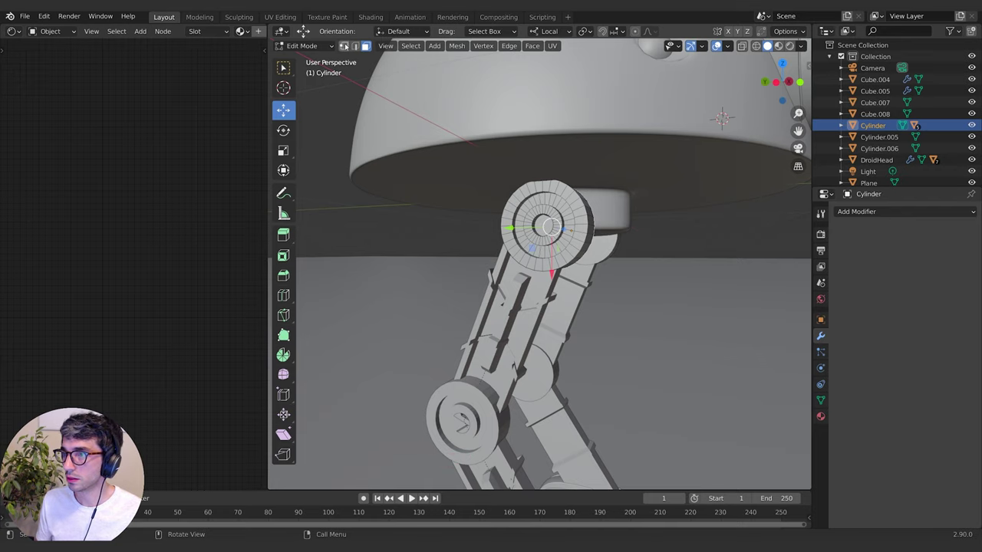
pyautogui.click(343, 47)
pyautogui.moveTo(561, 252); pyautogui.dragTo(476, 201, button='middle')
pyautogui.click(496, 240)
pyautogui.press('b')
pyautogui.rightClick(495, 208)
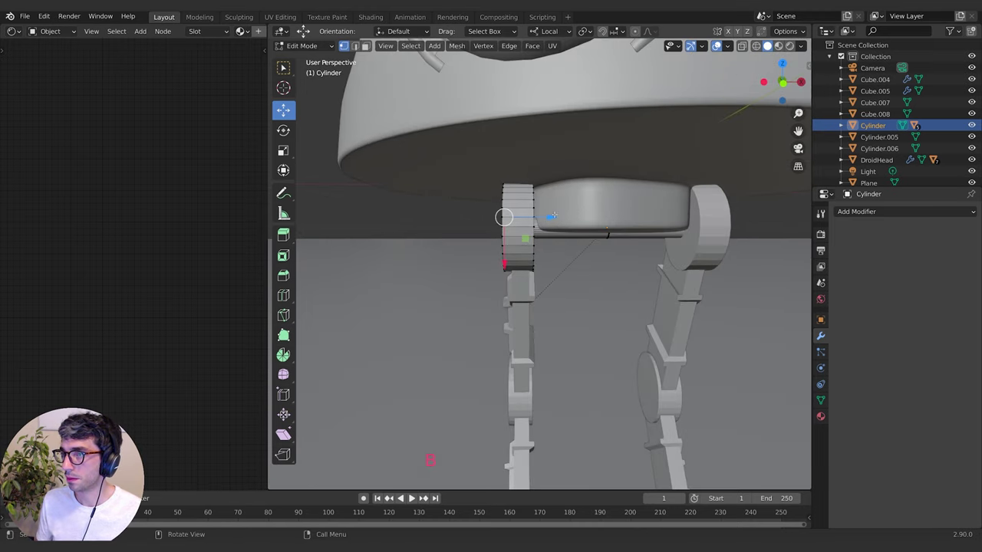
pyautogui.click(741, 46)
pyautogui.press('b')
pyautogui.moveTo(414, 143); pyautogui.dragTo(542, 313)
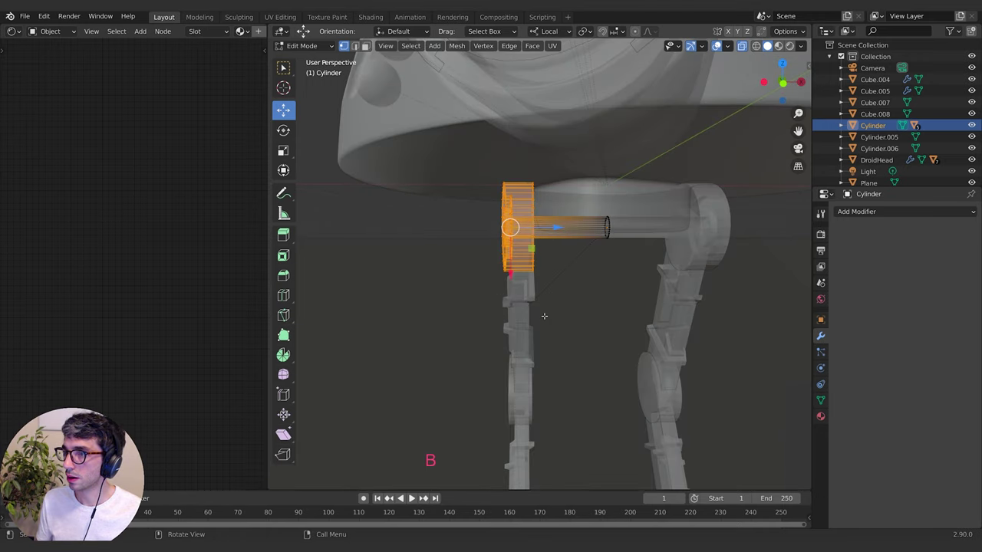
pyautogui.moveTo(567, 310); pyautogui.dragTo(594, 294, button='middle')
pyautogui.hotkey('shift', 's')
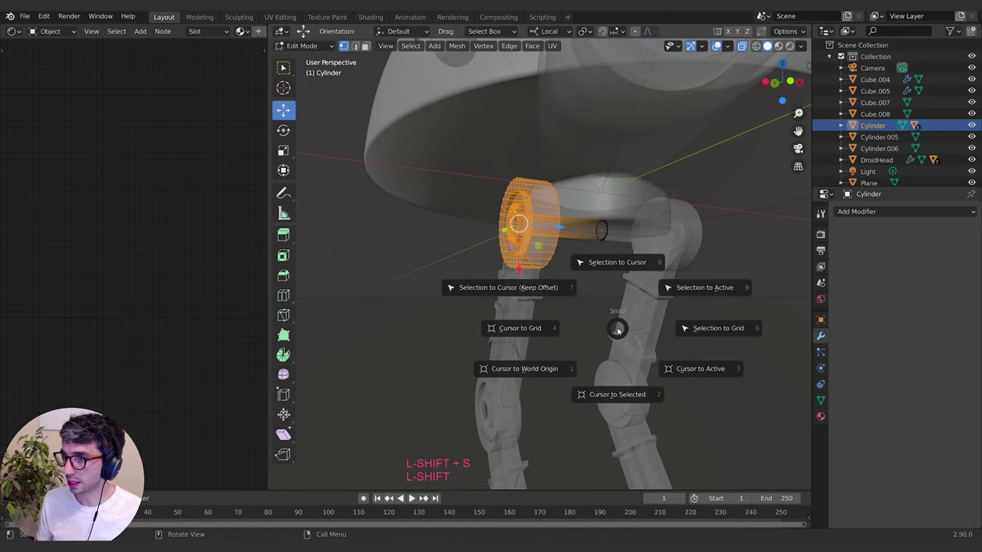
pyautogui.click(618, 396)
pyautogui.moveTo(618, 396); pyautogui.dragTo(486, 237, button='middle')
pyautogui.press('Tab')
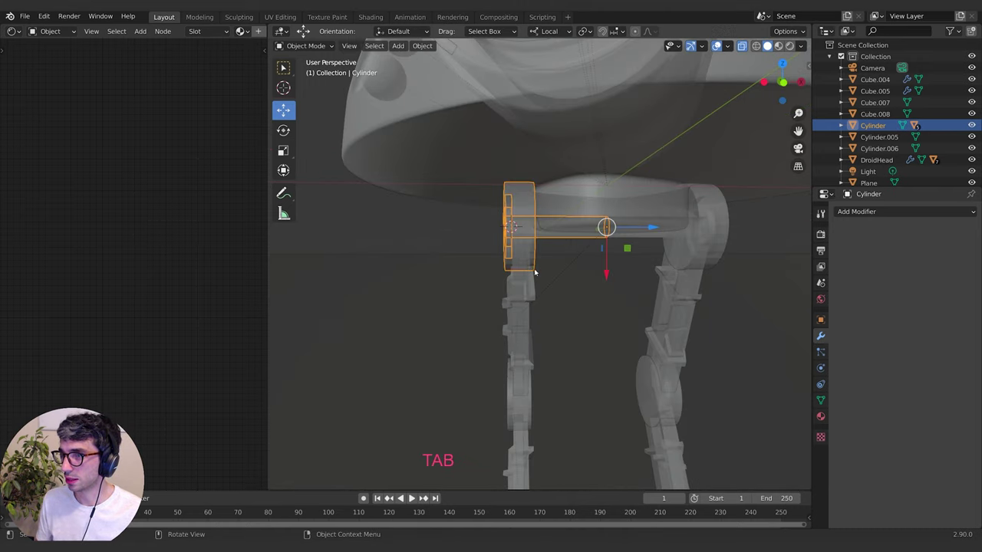
# Set the origin of the upper leg segment Cube.001 to the 3D cursor and return to opaque shading
pyautogui.moveTo(535, 272); pyautogui.dragTo(583, 278, button='middle')
pyautogui.click(524, 314)
pyautogui.moveTo(559, 335); pyautogui.dragTo(578, 323, button='middle')
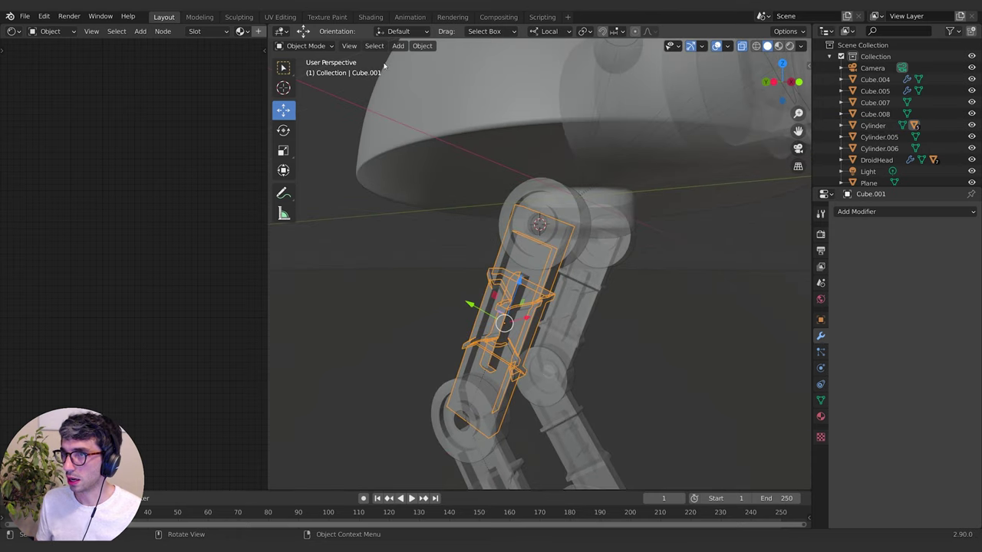
pyautogui.click(422, 45)
pyautogui.moveTo(436, 71)
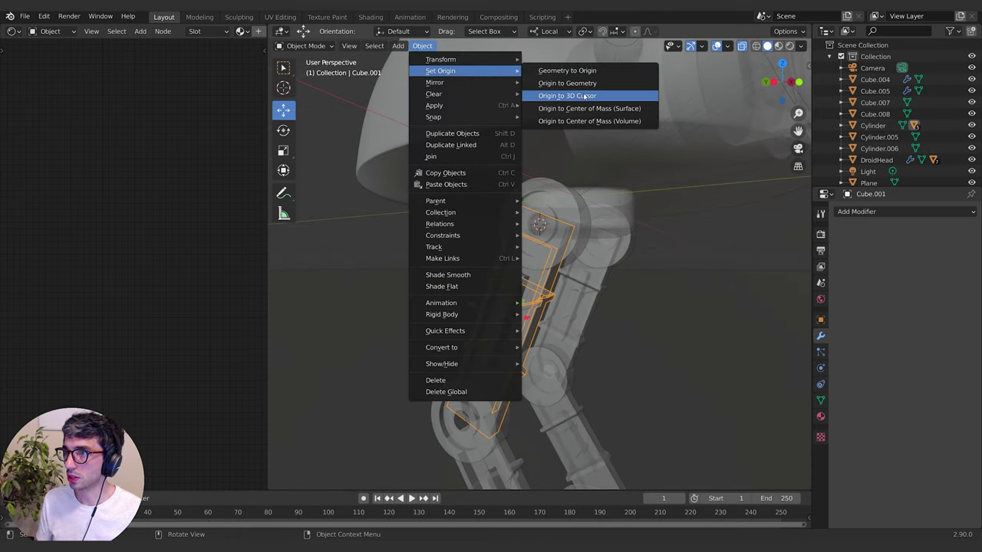
pyautogui.click(585, 96)
pyautogui.click(742, 47)
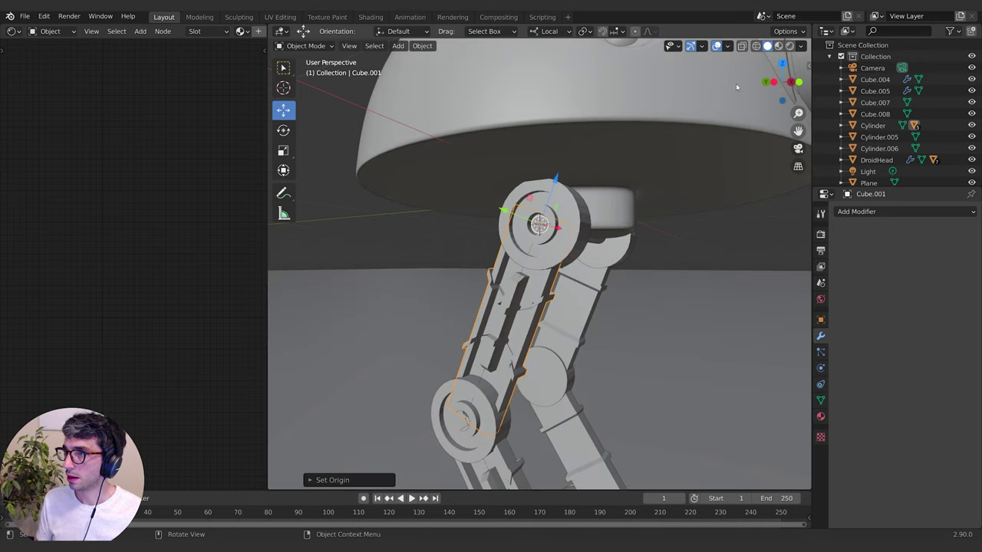
# Swing the upper leg segment Cube.001 backward around the hip by rotating it about its local X axis
pyautogui.moveTo(687, 277); pyautogui.dragTo(639, 313, button='middle')
pyautogui.scroll(-3, 619, 316)
pyautogui.press('r')
pyautogui.press('x')
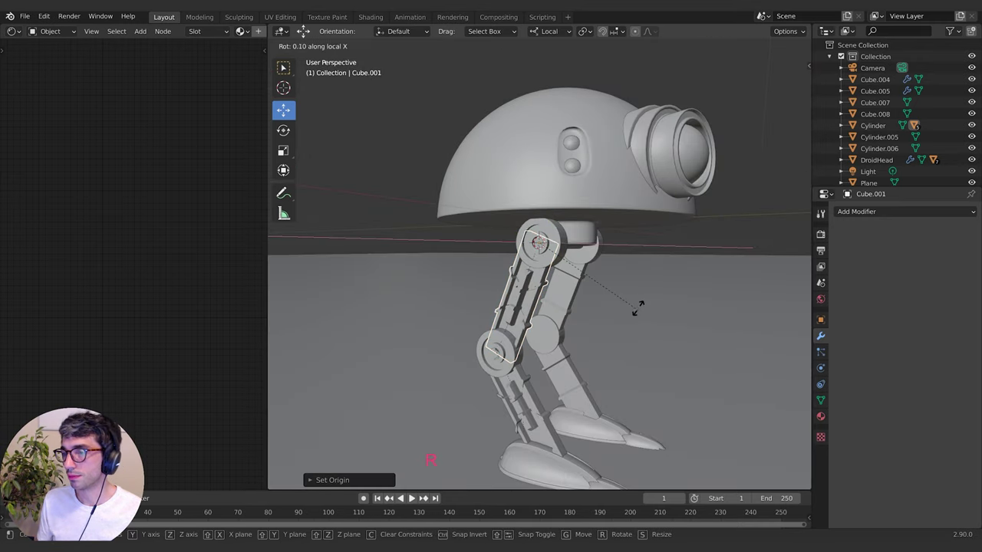
pyautogui.click(614, 259)
pyautogui.press('KP_0')
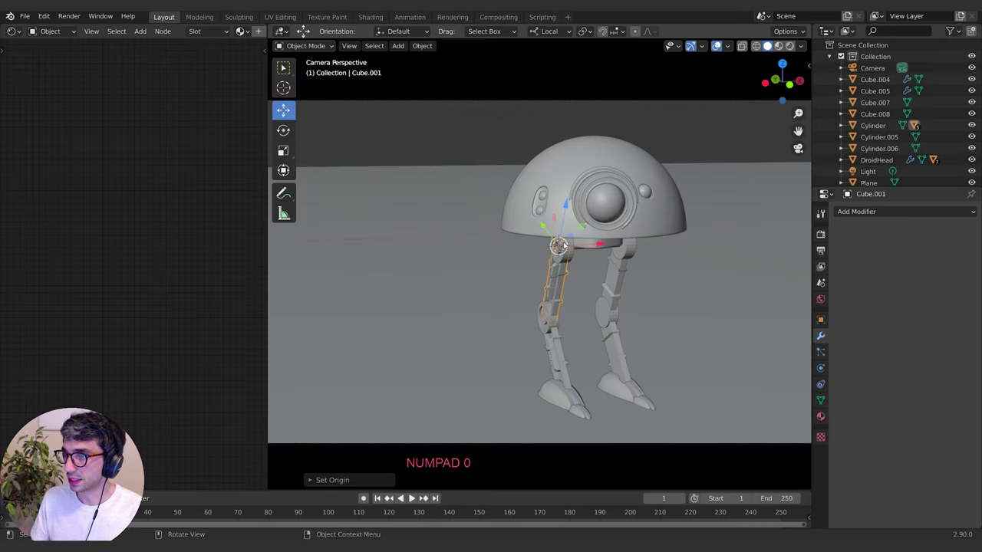
pyautogui.press('r')
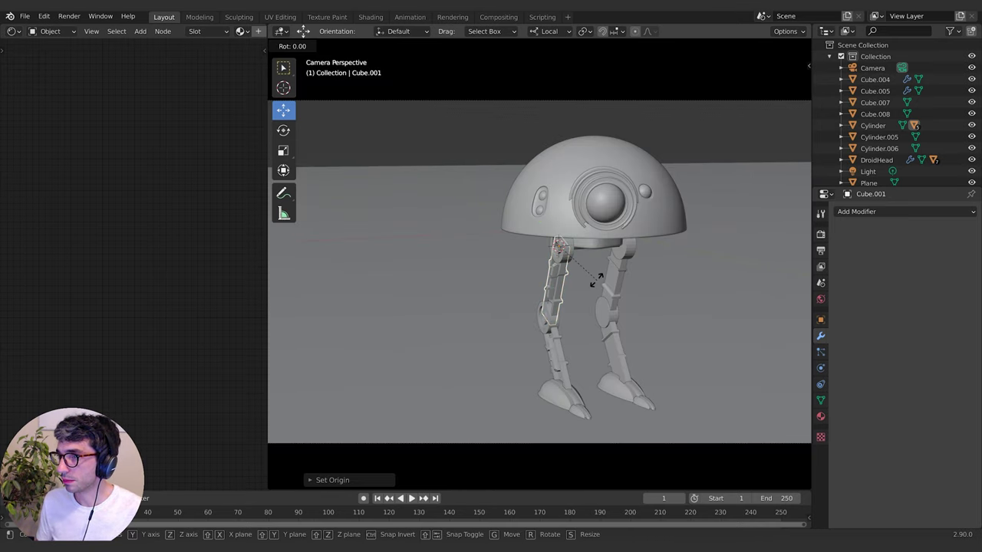
pyautogui.press('x')
pyautogui.click(537, 329)
# Snap the 3D cursor to the knee cylinder Cylinder.001 and set the origin of the lower leg segment Cube.002 to it
pyautogui.click(537, 329)
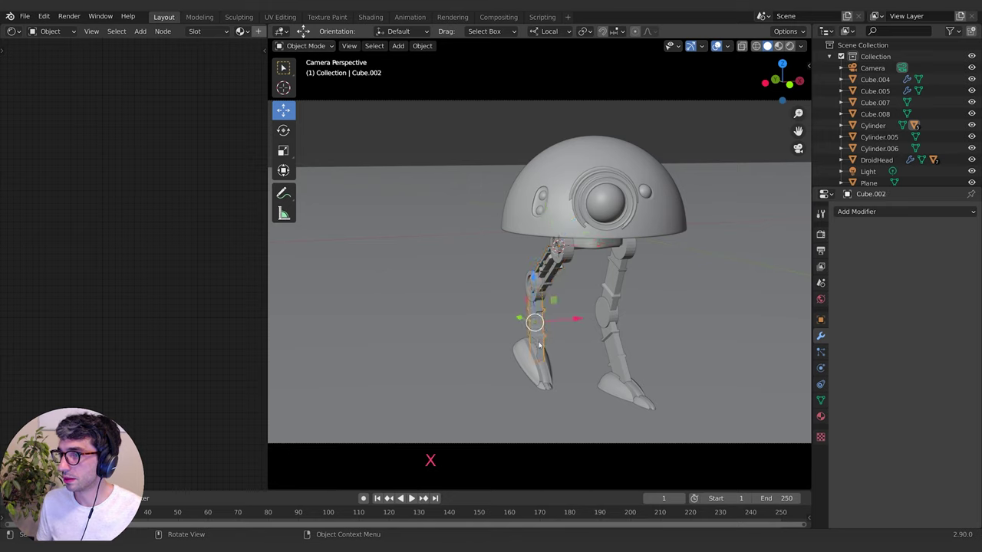
pyautogui.click(531, 285)
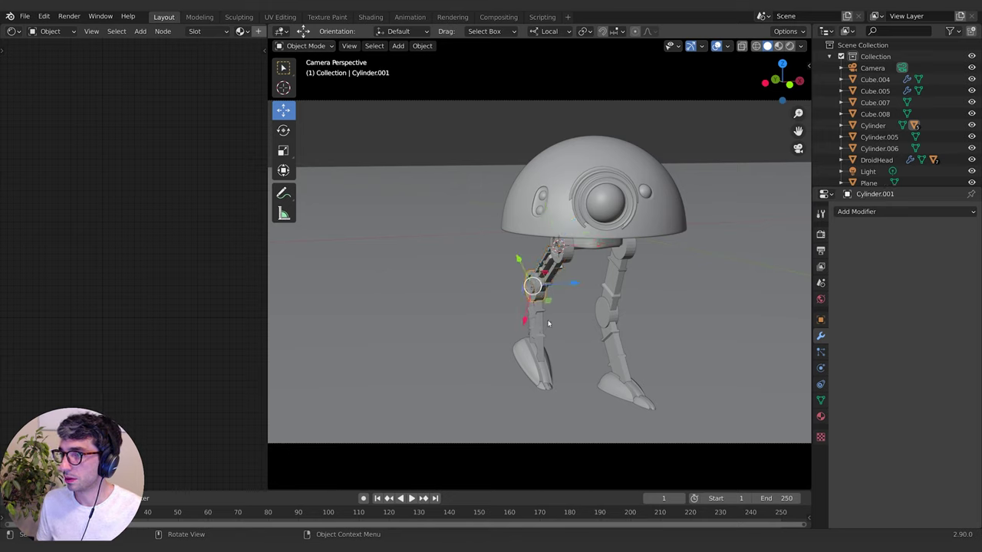
pyautogui.hotkey('shift', 's')
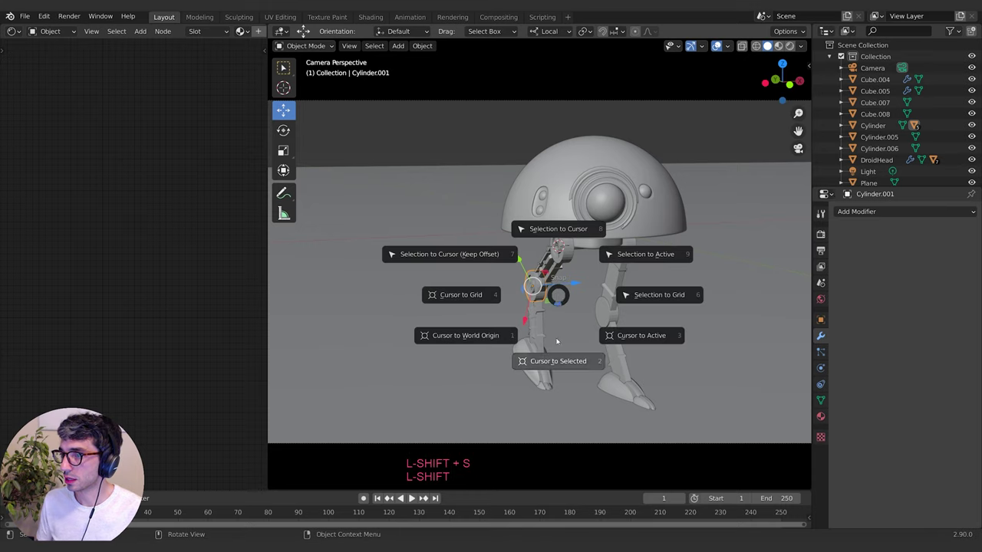
pyautogui.click(557, 343)
pyautogui.click(534, 332)
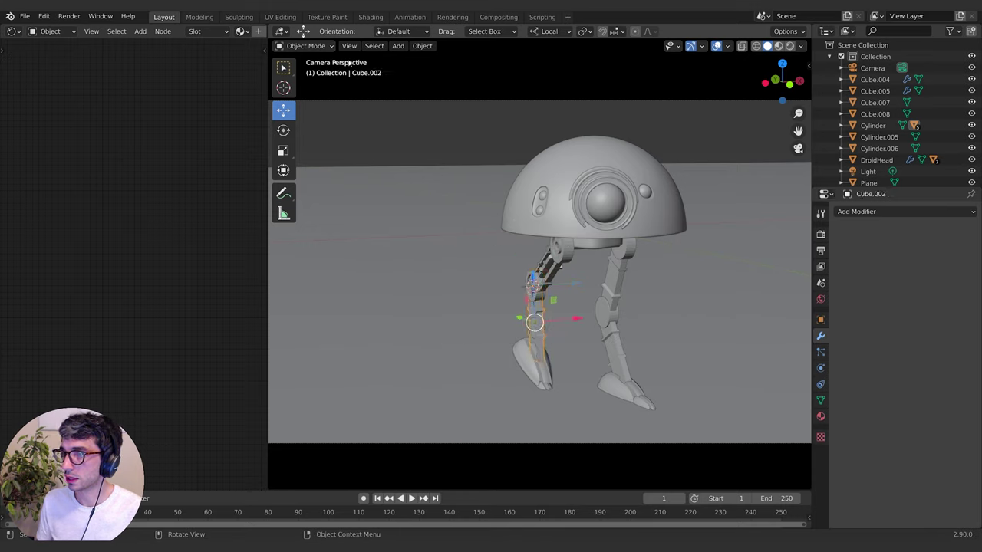
pyautogui.click(422, 45)
pyautogui.moveTo(442, 73)
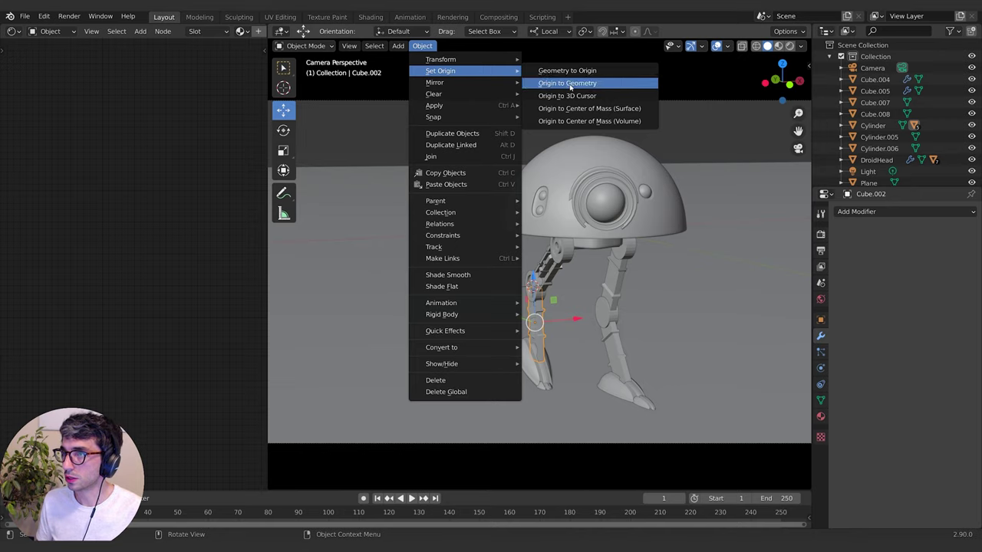
pyautogui.click(573, 97)
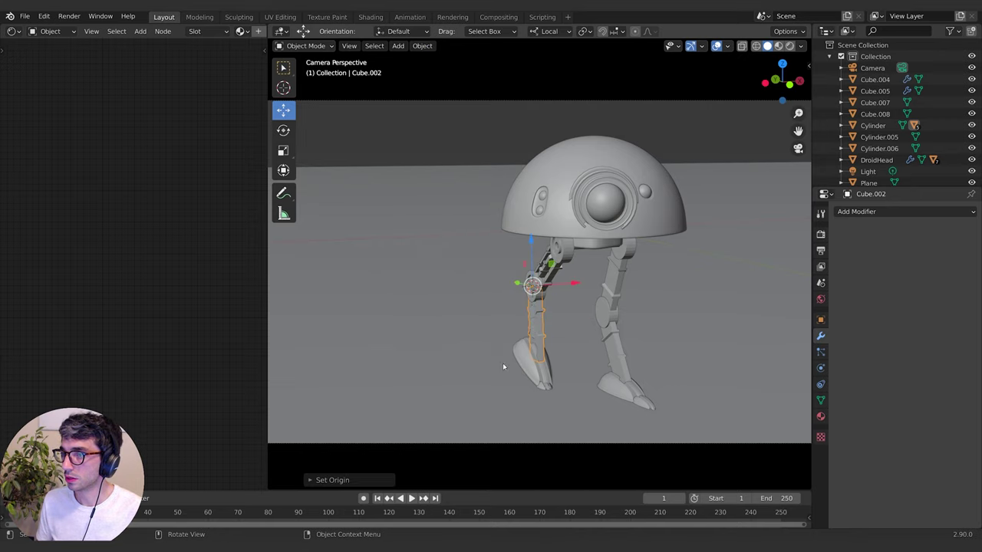
# Rotate the lower leg segment Cube.002 about -22 degrees around the knee on its local X axis
pyautogui.press('r')
pyautogui.press('x')
pyautogui.press('x')
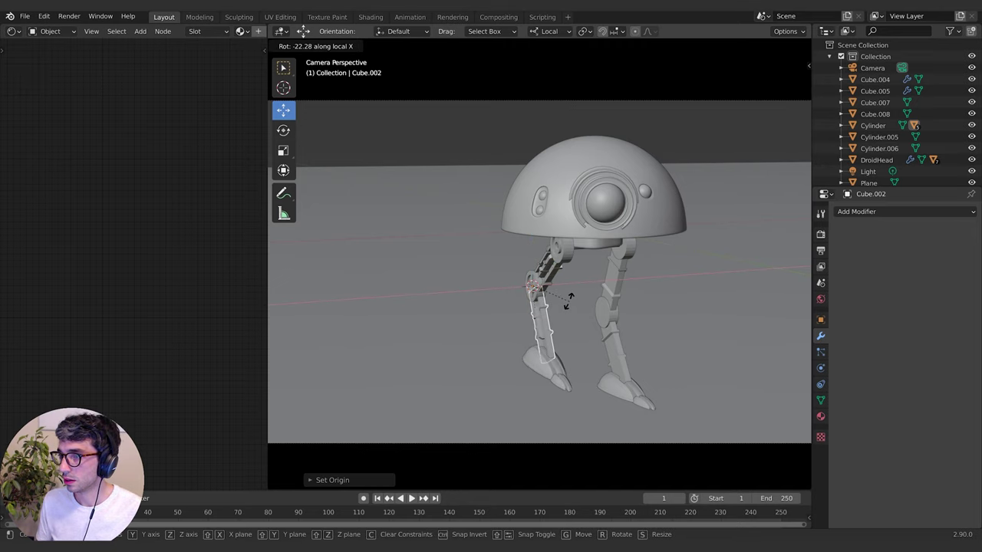
pyautogui.click(570, 303)
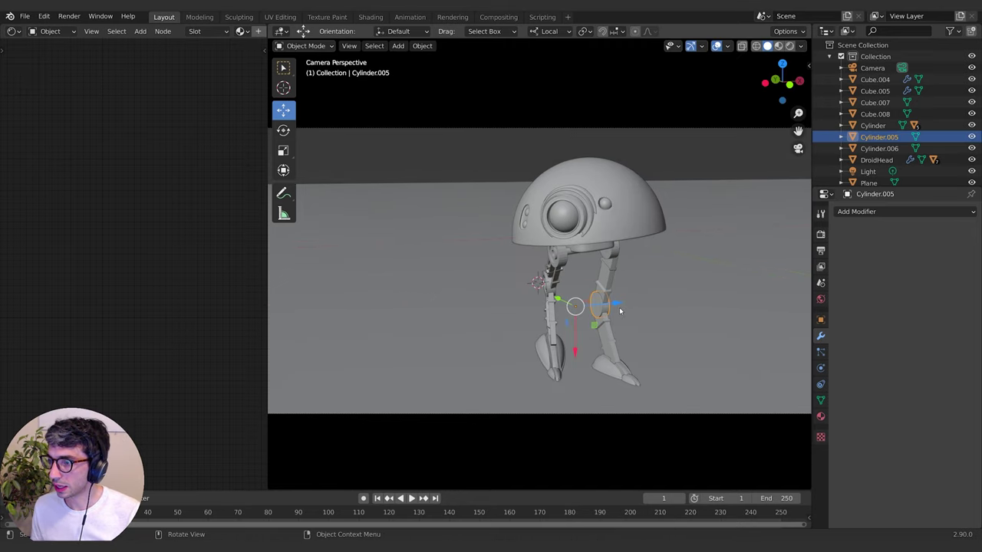
# Duplicate the whole mesh of the other leg's knee cylinder Cylinder.005 in place and flip the copy about its local X axis
pyautogui.press('Tab')
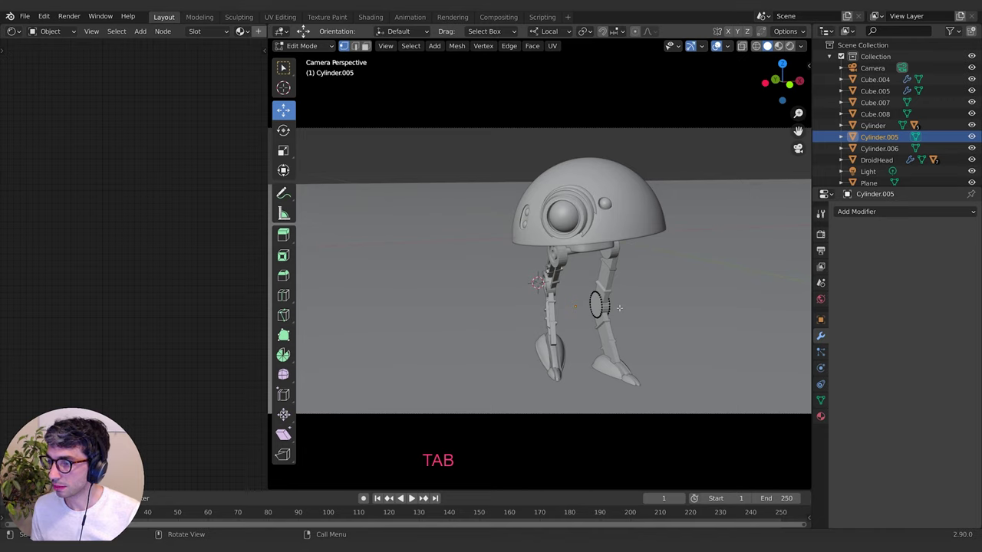
pyautogui.press('a')
pyautogui.hotkey('shift', 'd')
pyautogui.press('Escape')
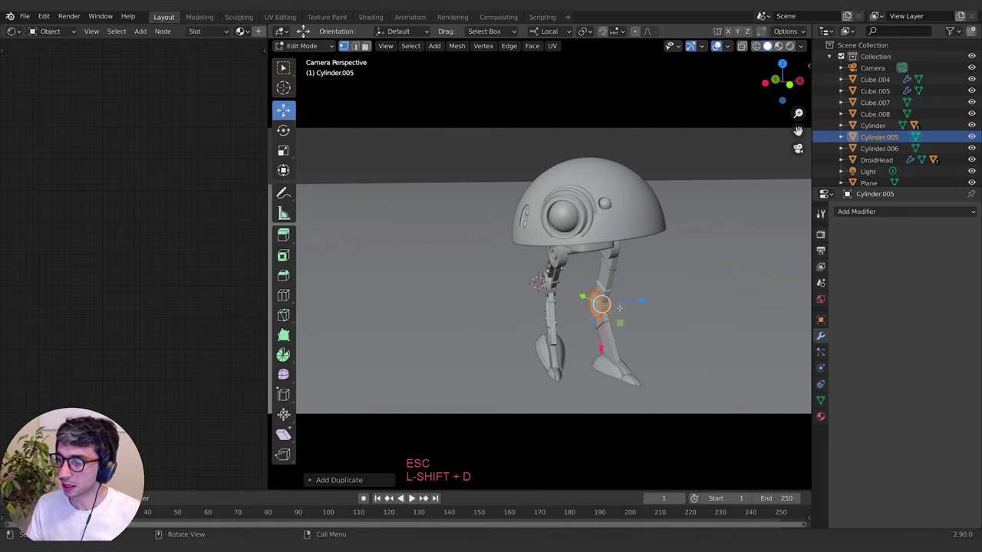
pyautogui.press('r')
pyautogui.press('z')
pyautogui.press('Escape')
pyautogui.press('r')
pyautogui.press('x')
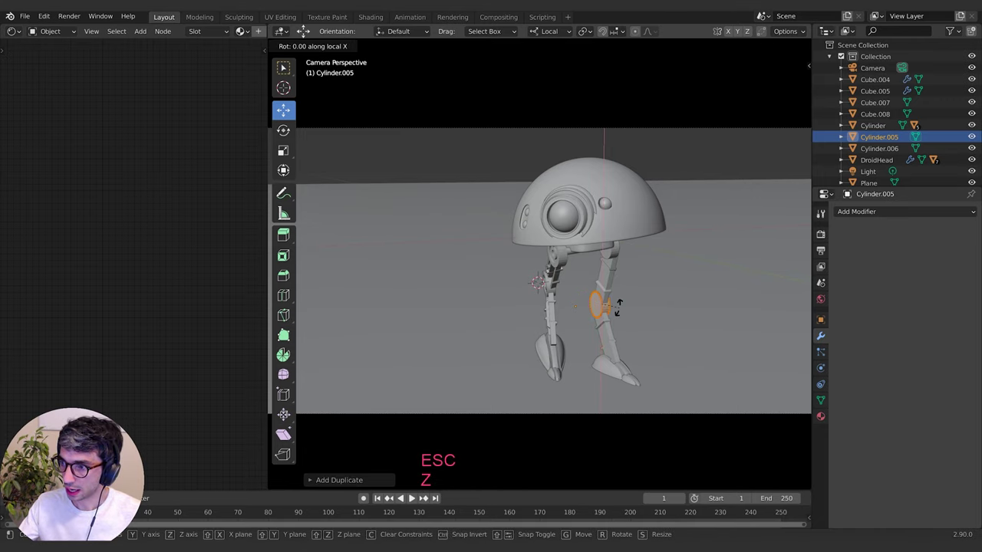
pyautogui.press('KP_8')
pyautogui.press('KP_0')
pyautogui.press('Return')
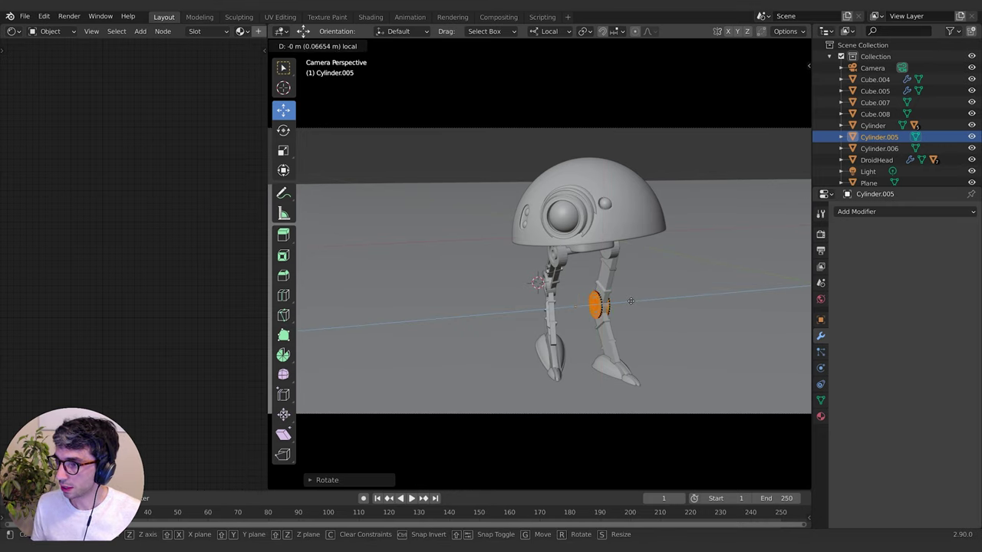
pyautogui.press('Tab')
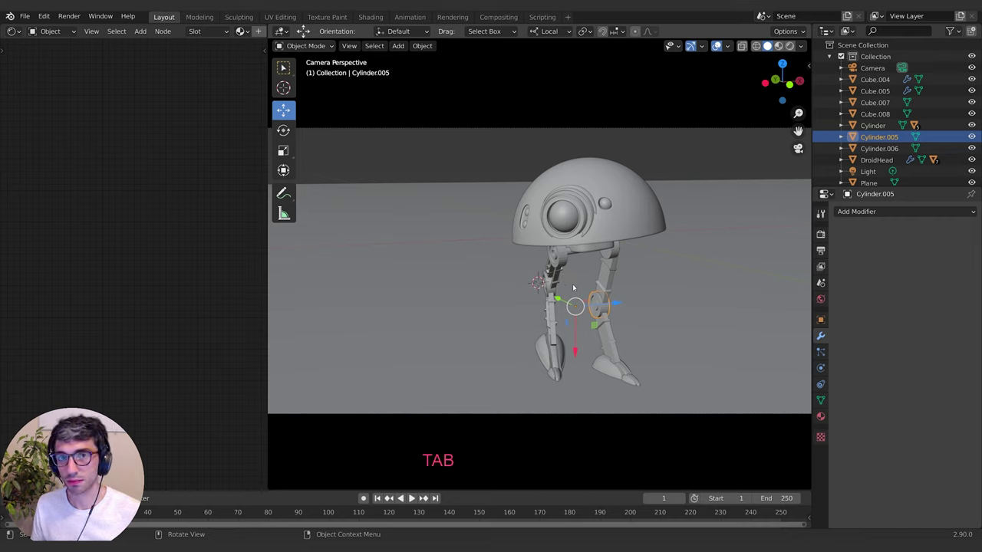
# Duplicate the whole mesh of the other leg's upper segment Cube.007 in place and rotate the copy
pyautogui.click(611, 269)
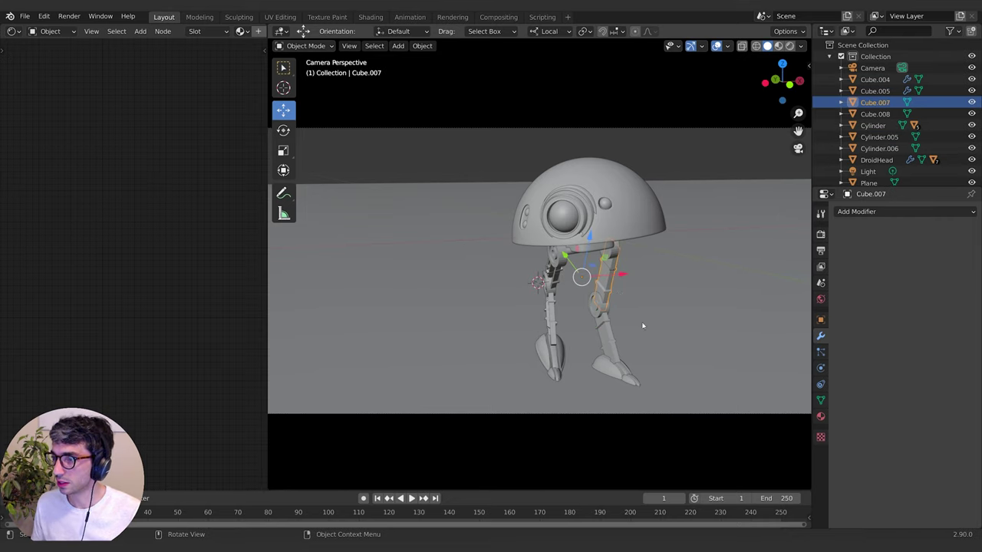
pyautogui.press('Tab')
pyautogui.press('a')
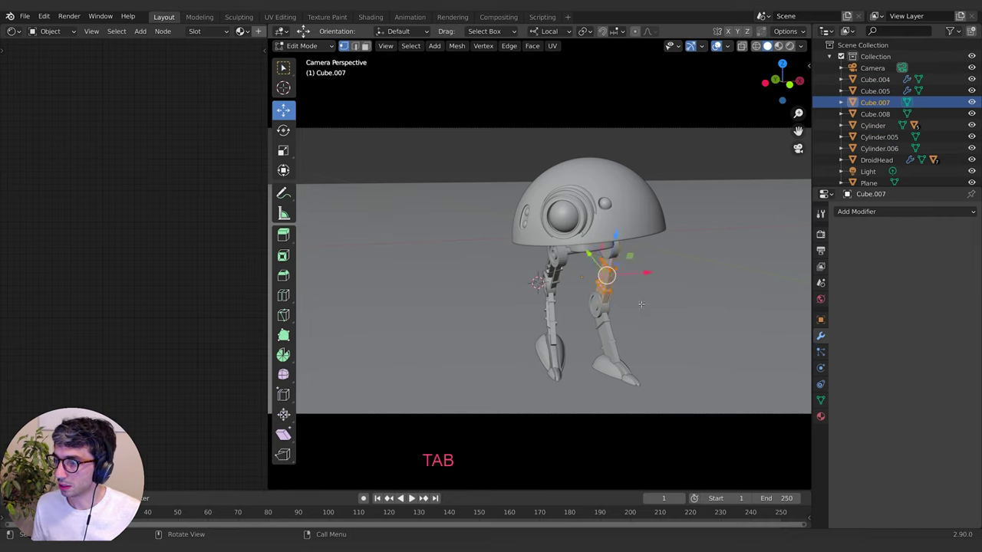
pyautogui.hotkey('shift', 'd')
pyautogui.press('Escape')
pyautogui.press('r')
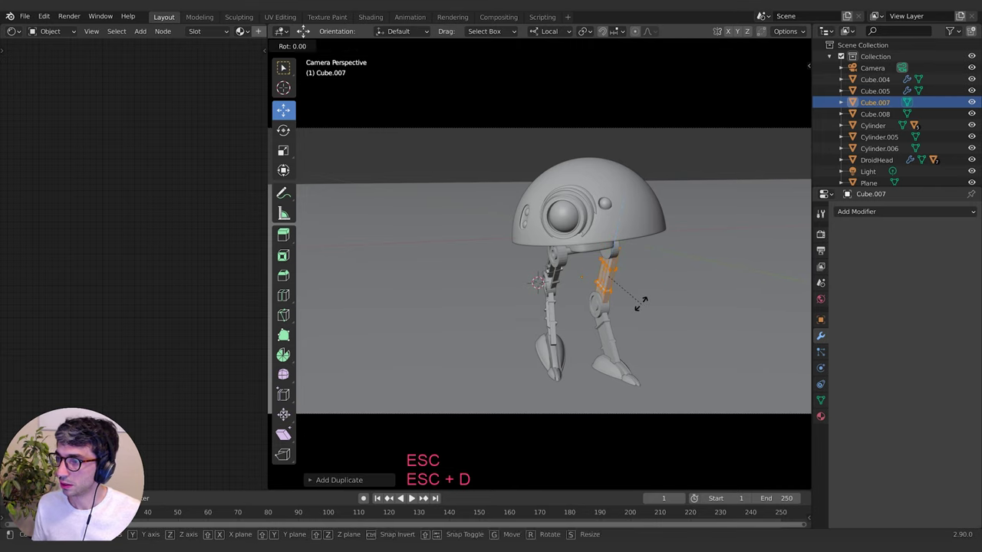
# Rotate the duplicated geometry of the upper leg part (Cube.007) about Z and return to Object Mode
pyautogui.press('z')
pyautogui.press('KP_8')
pyautogui.press('Return')
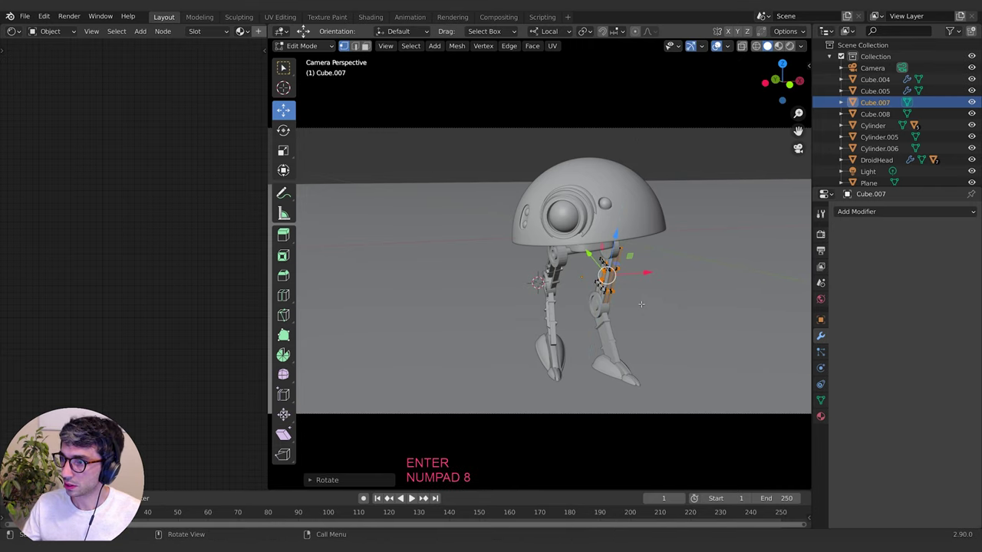
pyautogui.press('Tab')
pyautogui.press('Tab')
pyautogui.press('Tab')
# Duplicate all geometry of the lower leg part (Cube.008), return to Object Mode and clear the selection
pyautogui.click(630, 338)
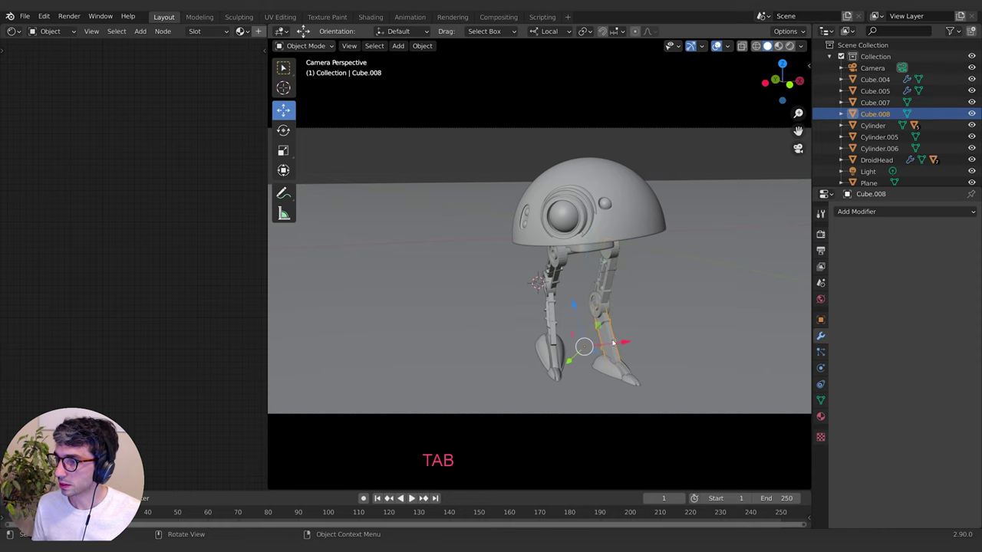
pyautogui.press('Tab')
pyautogui.press('a')
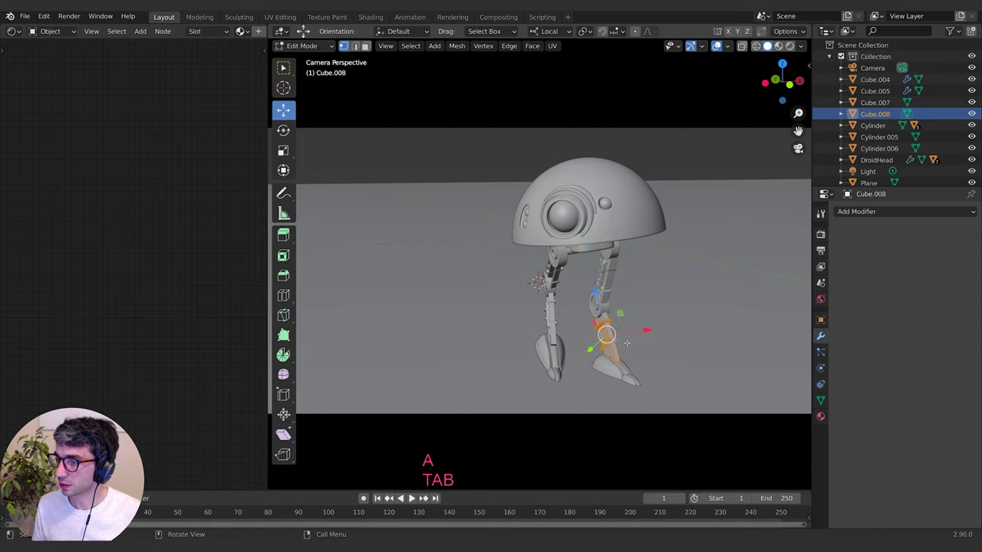
pyautogui.hotkey('shift', 'd')
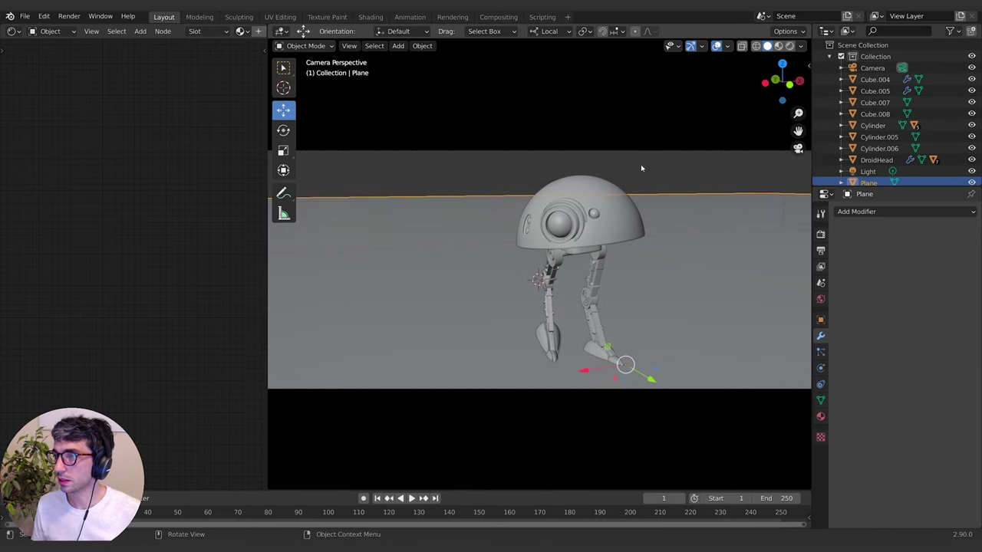
pyautogui.click(640, 164)
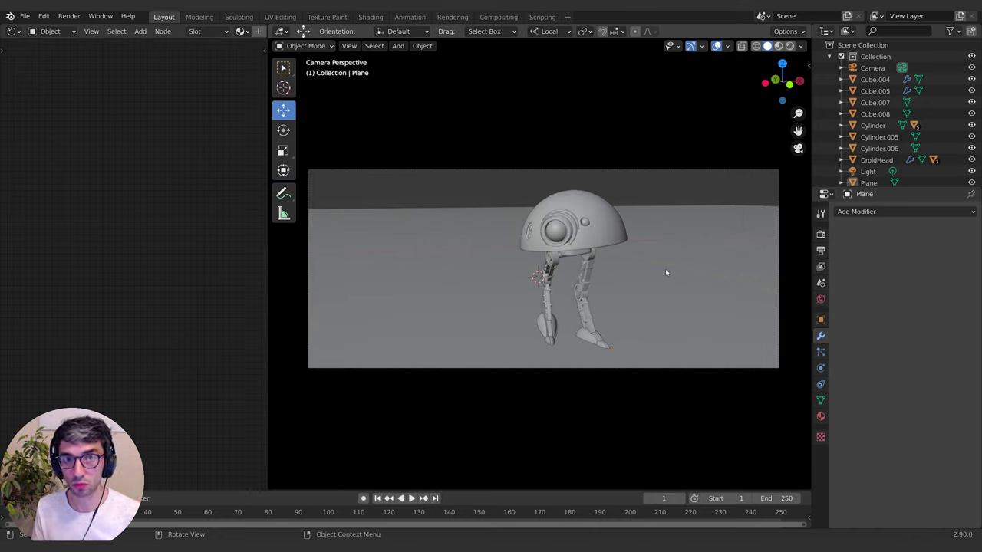
# Switch the viewport to rendered shading and create a new material for the droid head
pyautogui.click(790, 46)
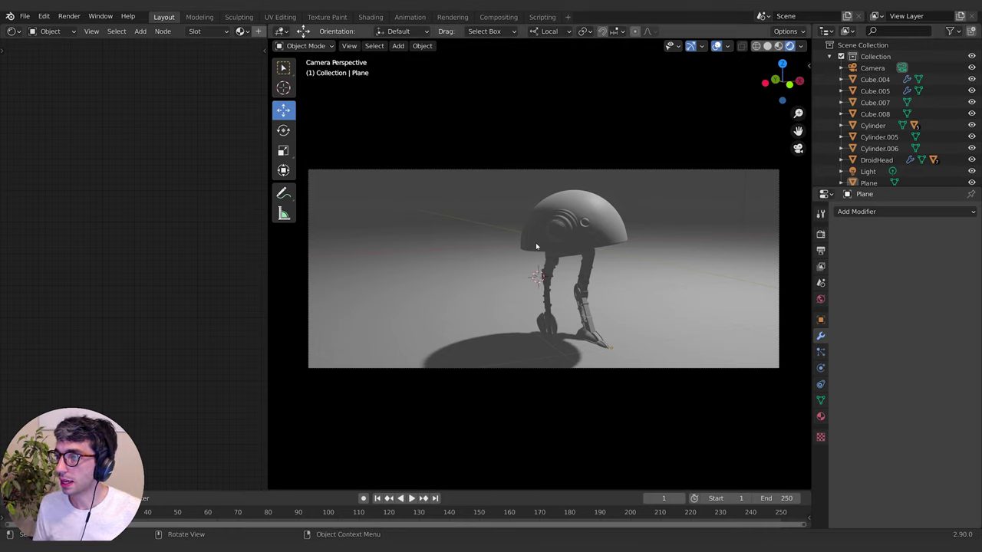
pyautogui.click(623, 234)
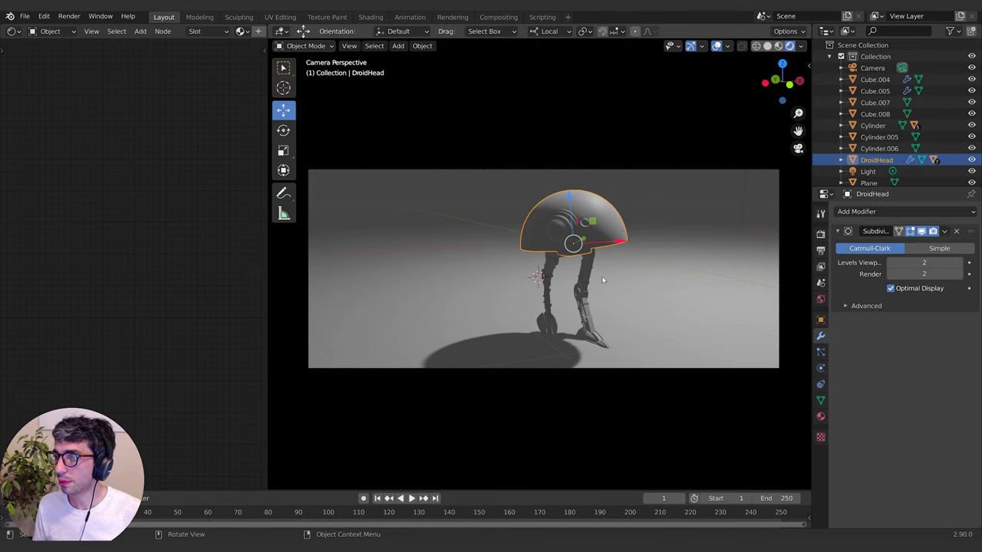
pyautogui.click(820, 417)
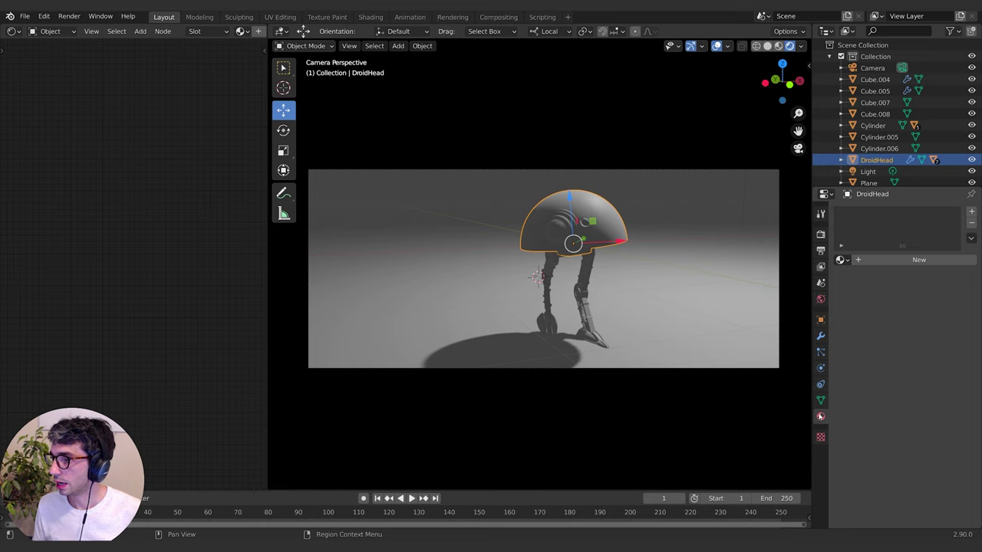
pyautogui.click(912, 261)
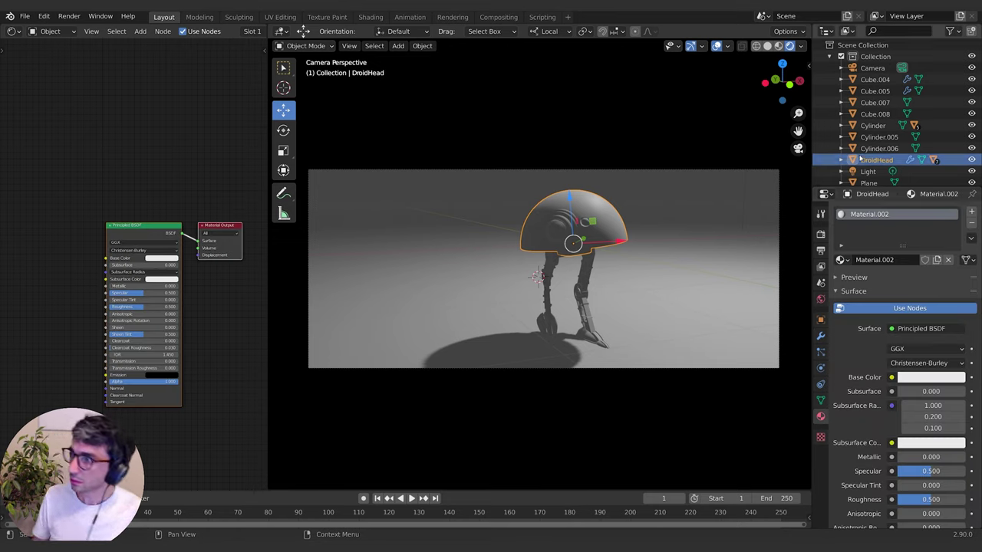
# Delete the existing point light from the scene
pyautogui.click(868, 171)
pyautogui.scroll(-1, 871, 133)
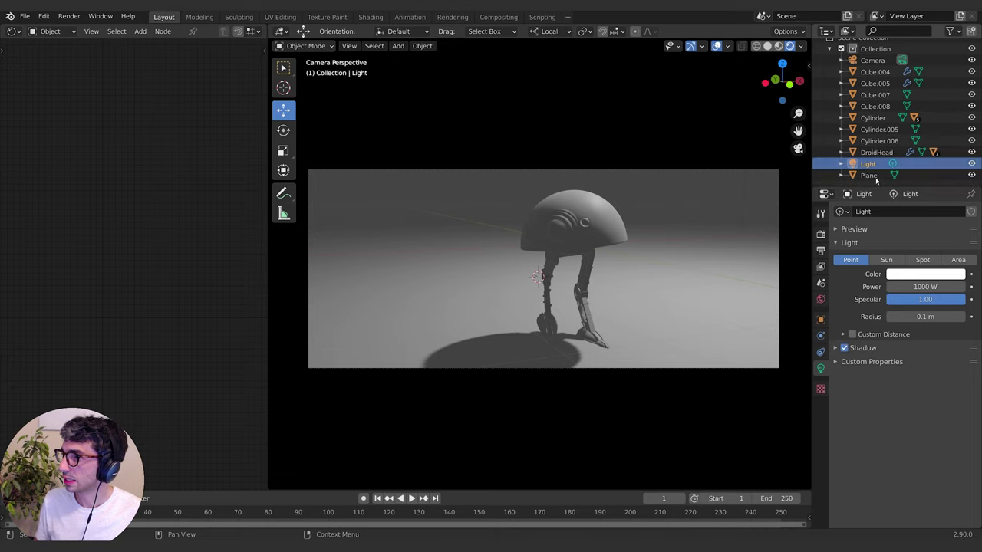
pyautogui.scroll(1, 874, 104)
pyautogui.scroll(-1, 874, 104)
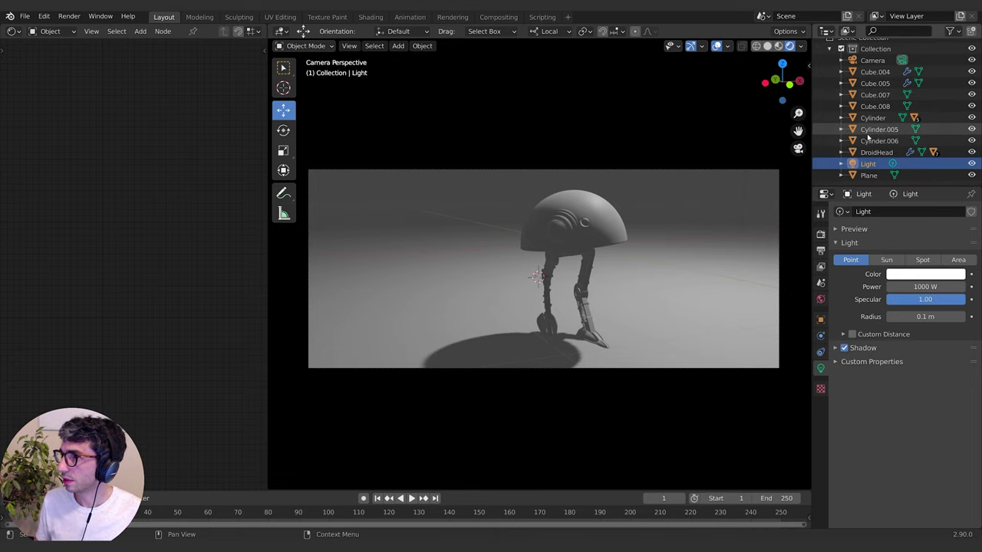
pyautogui.press('x')
pyautogui.click(692, 222)
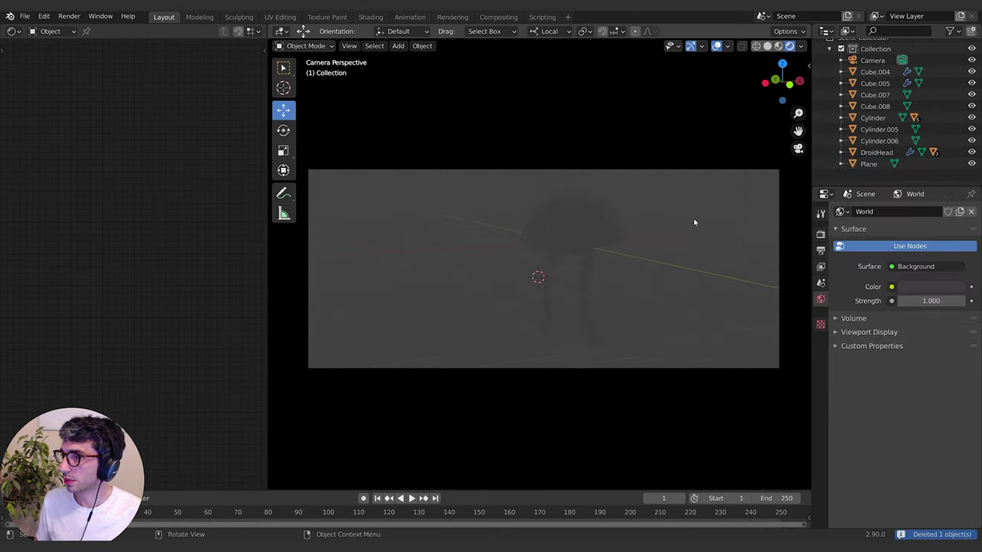
# Add a sun light and rotate it about Z and X so the droid's shadow falls beside it
pyautogui.hotkey('shift', 'a')
pyautogui.moveTo(667, 345)
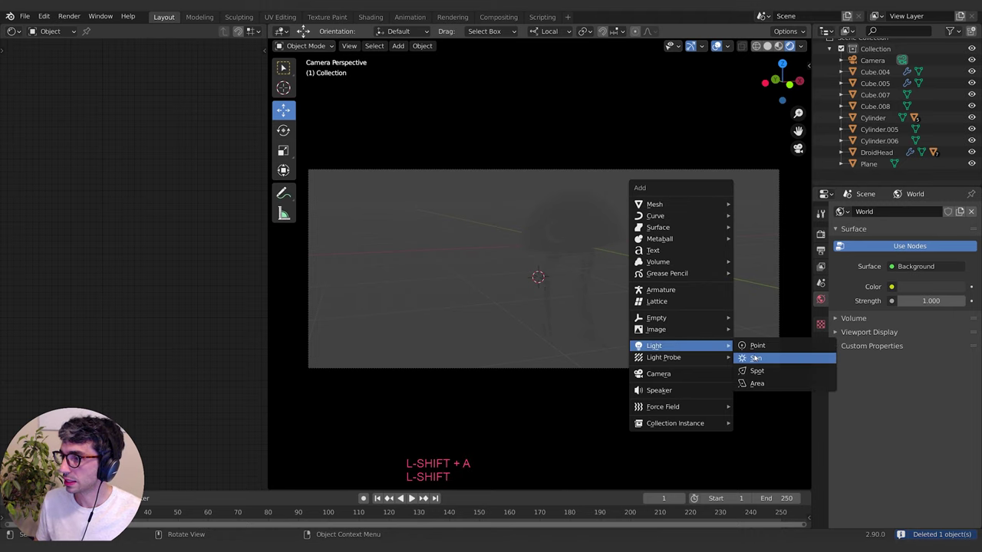
pyautogui.click(759, 358)
pyautogui.press('r')
pyautogui.press('z')
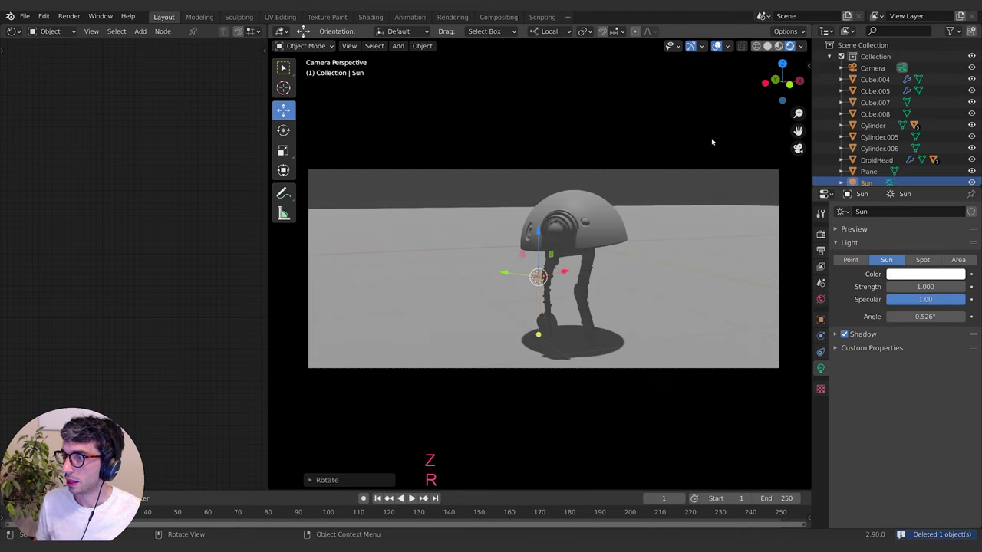
pyautogui.press('r')
pyautogui.press('x')
pyautogui.click(712, 298)
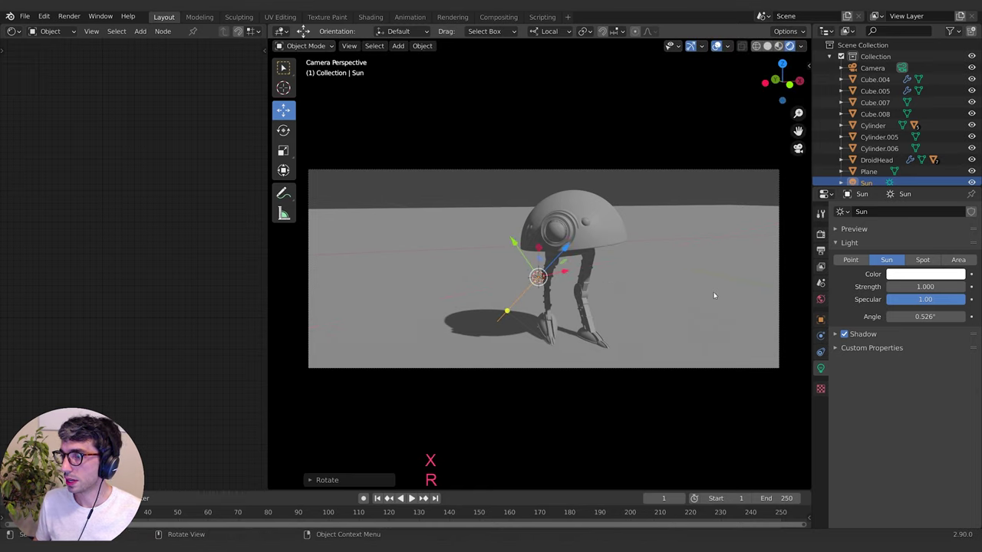
# Refine the sun's direction with rotations about its local Z and Y axes, and set its angle to 26.7° for softer shadows
pyautogui.press('r')
pyautogui.press('x')
pyautogui.press('z')
pyautogui.click(706, 222)
pyautogui.press('r')
pyautogui.press('z')
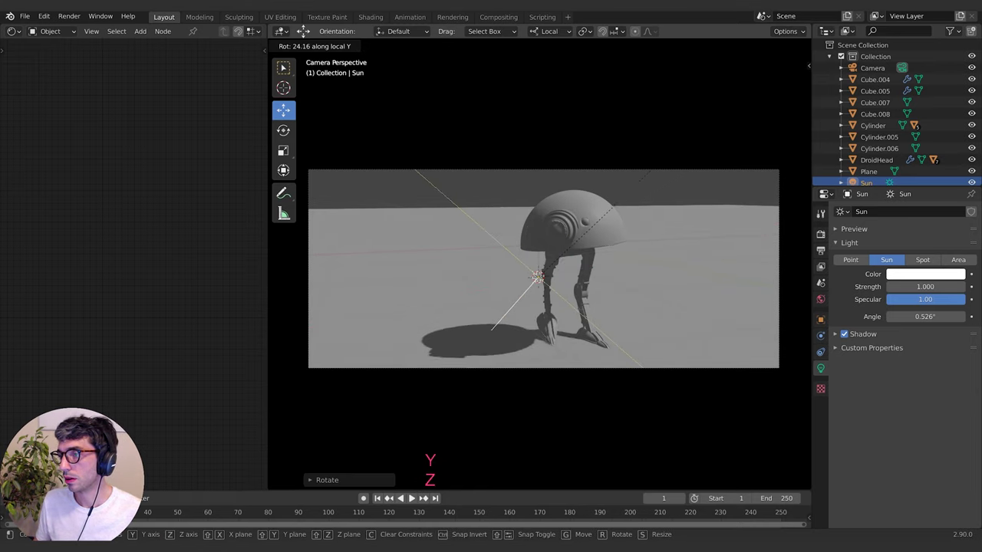
pyautogui.press('y')
pyautogui.click(684, 291)
pyautogui.press('r')
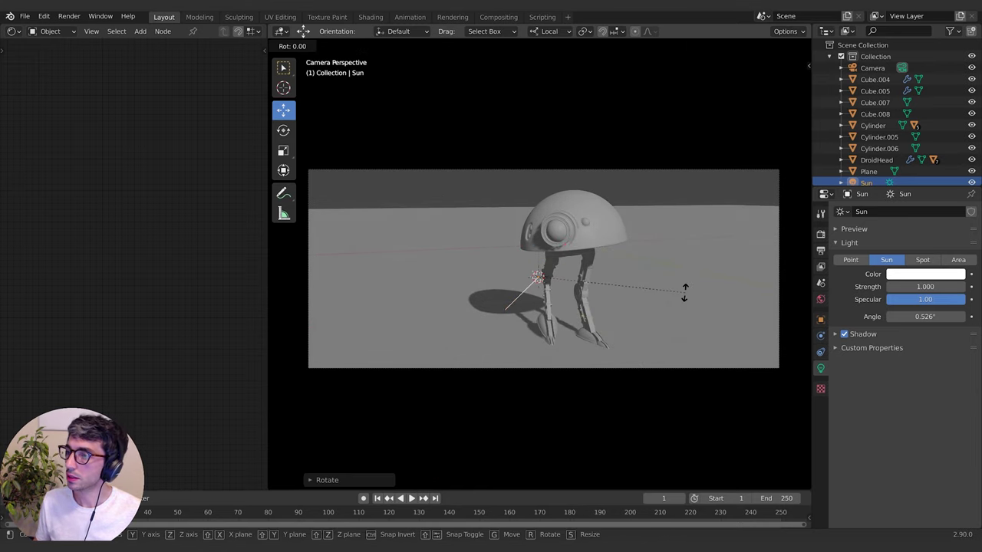
pyautogui.press('y')
pyautogui.click(681, 252)
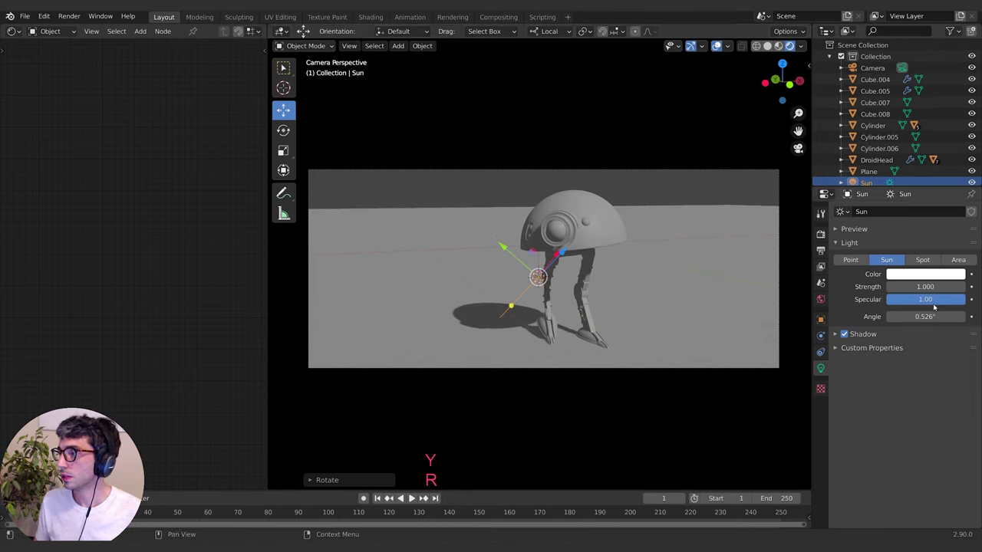
pyautogui.moveTo(926, 317); pyautogui.dragTo(885, 317)
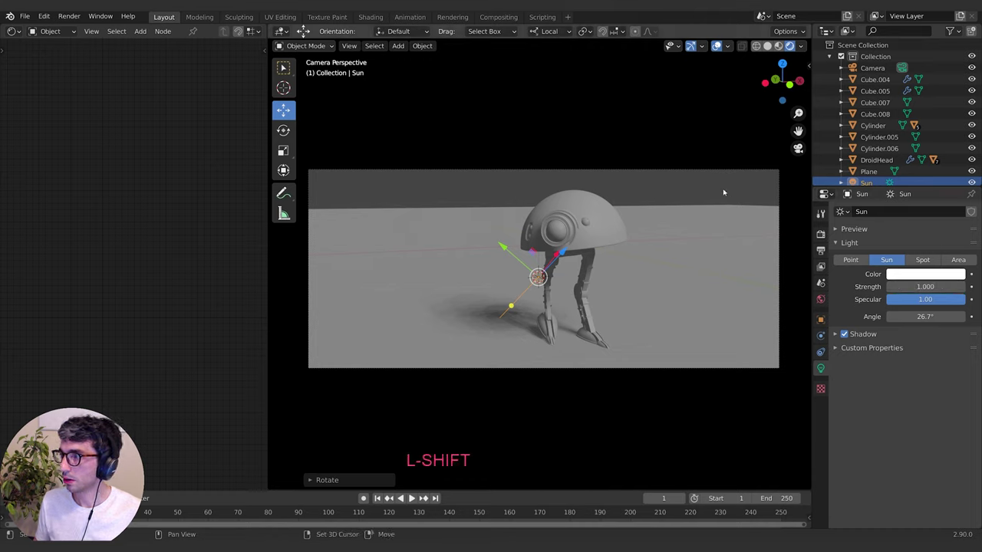
# Duplicate the sun light in place
pyautogui.hotkey('shift', 'd')
pyautogui.press('r')
pyautogui.press('z')
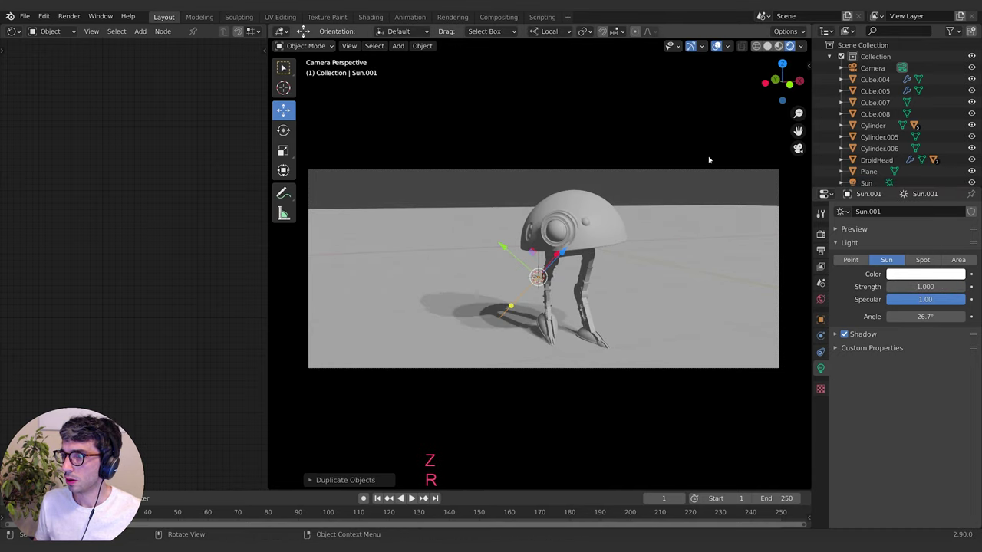
pyautogui.press('Escape')
# Set the transform orientation to Global and rotate the duplicated sun about Z to light the droid from another side
pyautogui.click(550, 31)
pyautogui.click(546, 68)
pyautogui.press('r')
pyautogui.press('z')
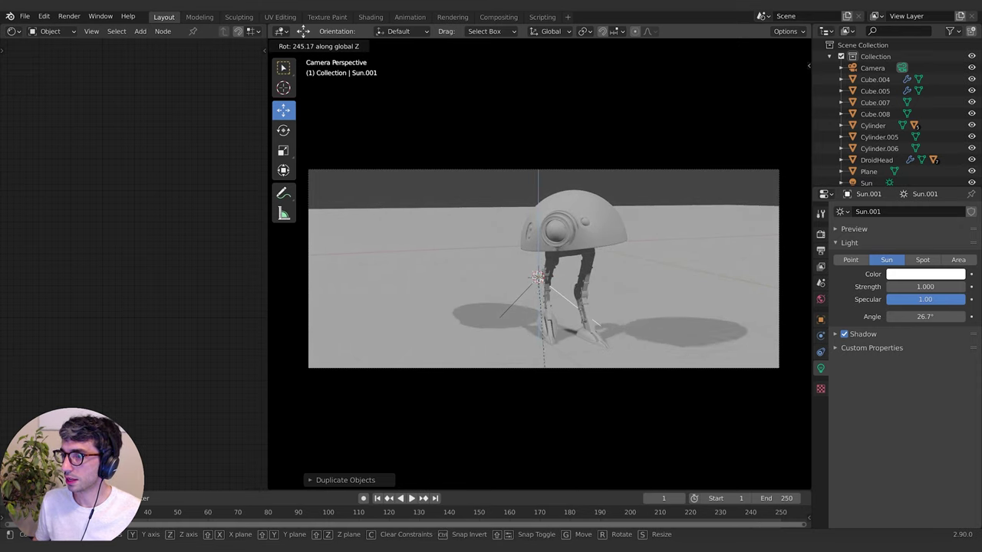
pyautogui.click(497, 325)
# Tilt the second sun about the global X axis to a low angle and rotate it about global Z
pyautogui.press('r')
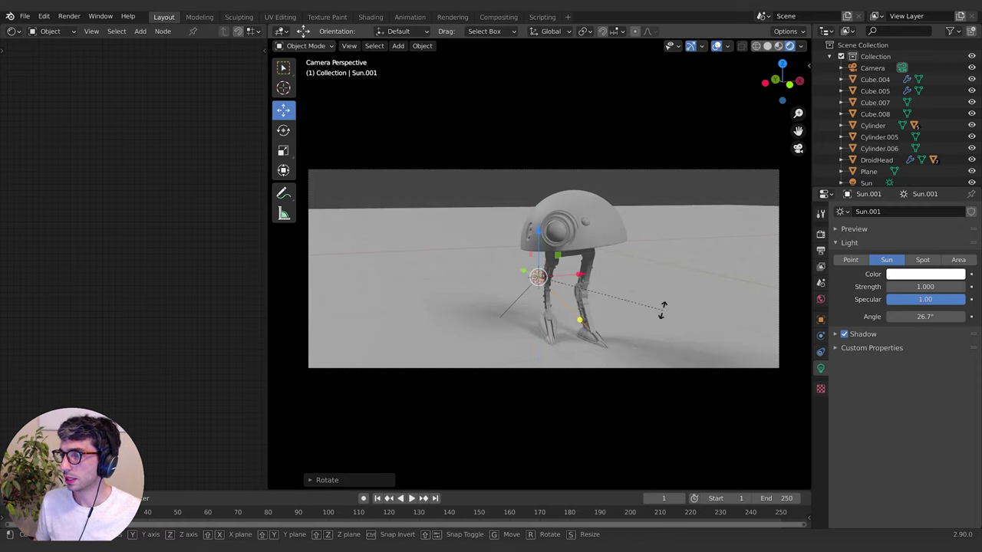
pyautogui.press('x')
pyautogui.click(635, 241)
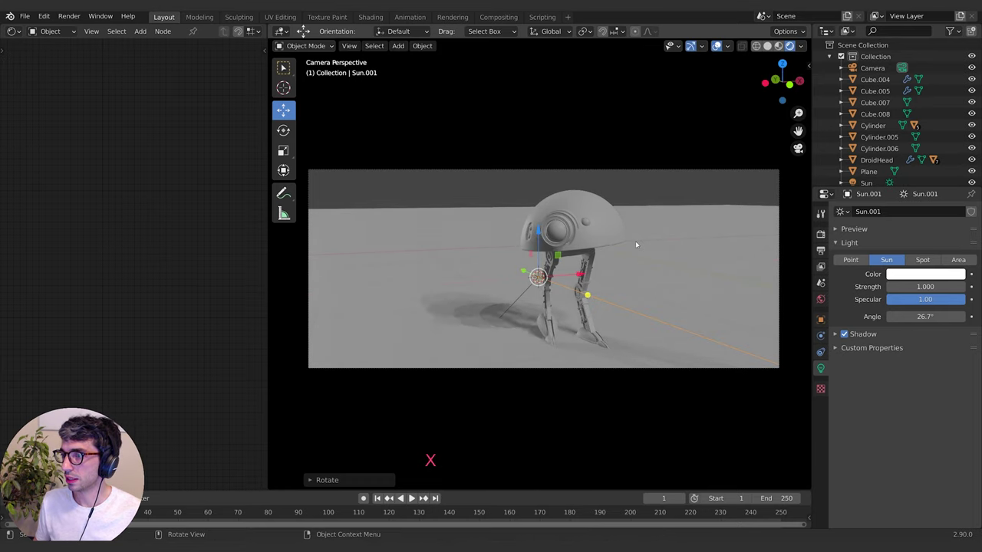
pyautogui.press('r')
pyautogui.press('z')
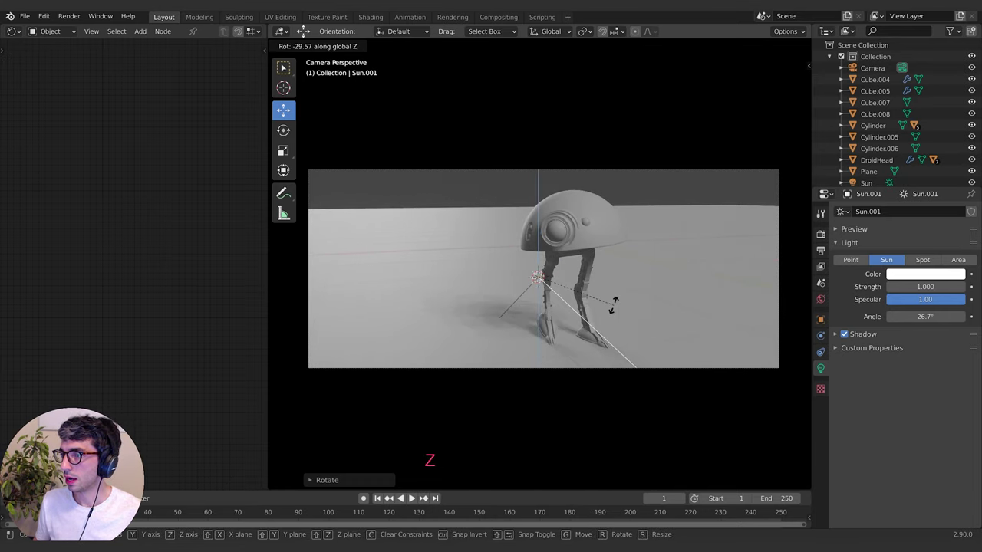
pyautogui.click(623, 305)
# Give the second sun a 3.83° angle and 2.380 strength, and rotate it about 8° around global Z
pyautogui.moveTo(924, 316); pyautogui.dragTo(859, 316)
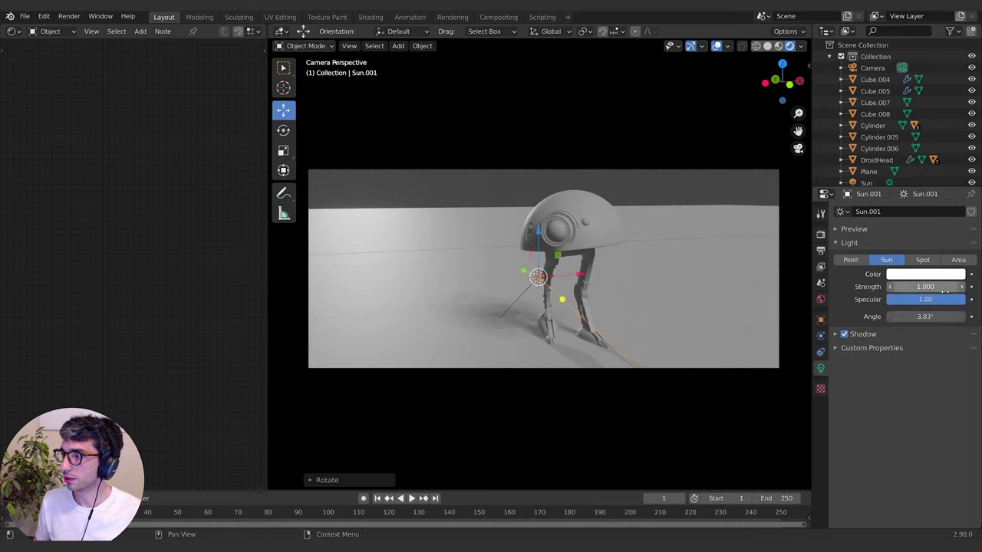
pyautogui.moveTo(925, 286)
pyautogui.mouseDown()
pyautogui.moveTo(959, 286)
pyautogui.moveTo(932, 286)
pyautogui.mouseUp()
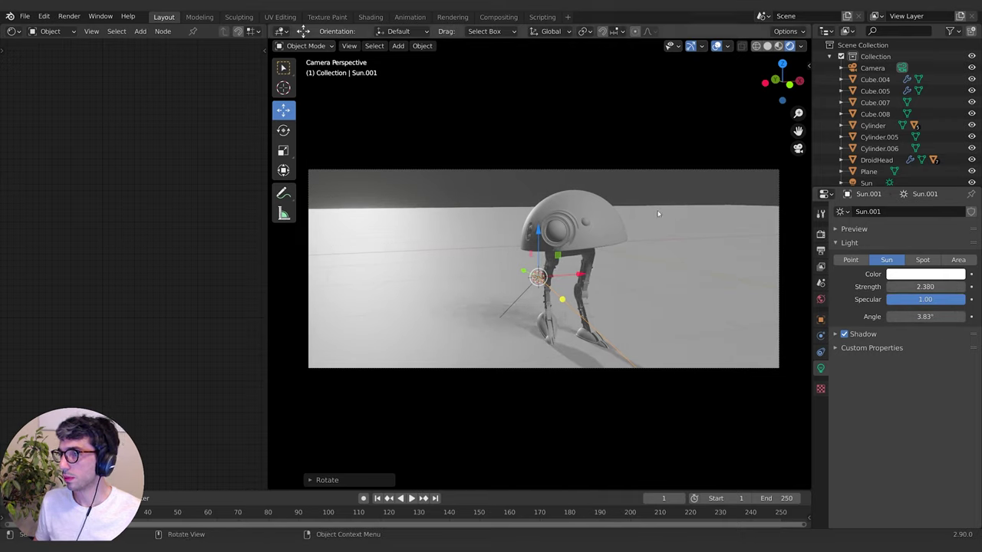
pyautogui.press('r')
pyautogui.press('z')
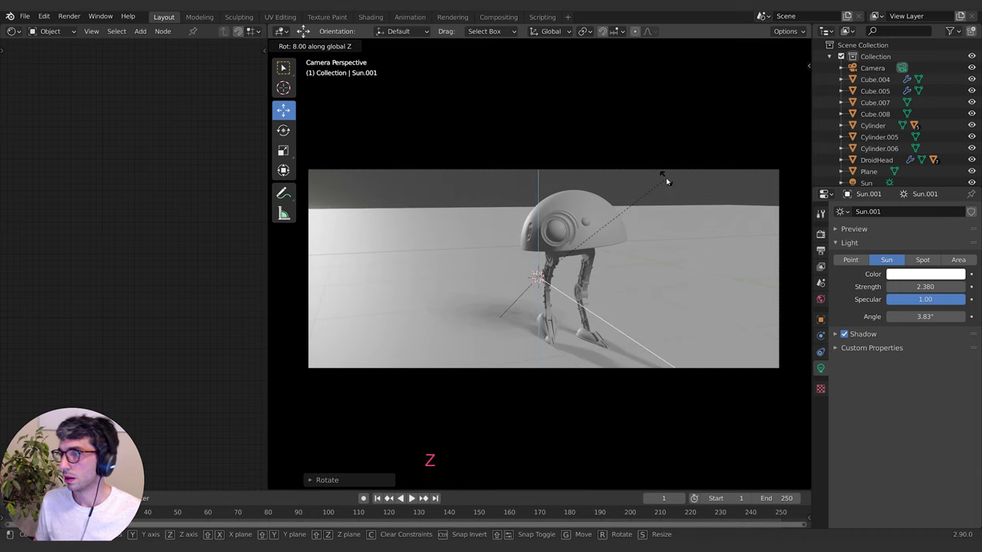
pyautogui.click(664, 175)
pyautogui.click(602, 254)
pyautogui.click(660, 174)
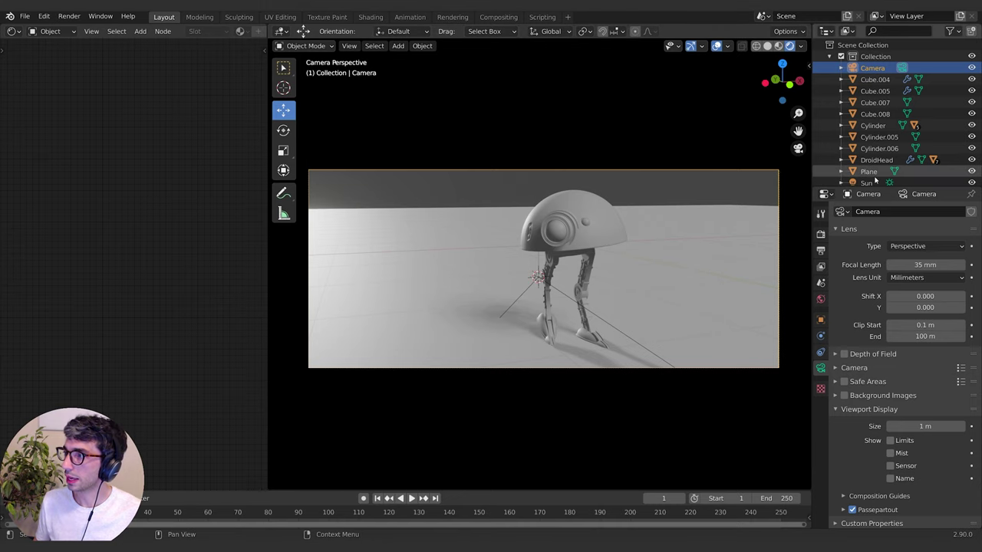
# Set the strength of the first sun to 0.750
pyautogui.click(867, 182)
pyautogui.scroll(-2, 877, 163)
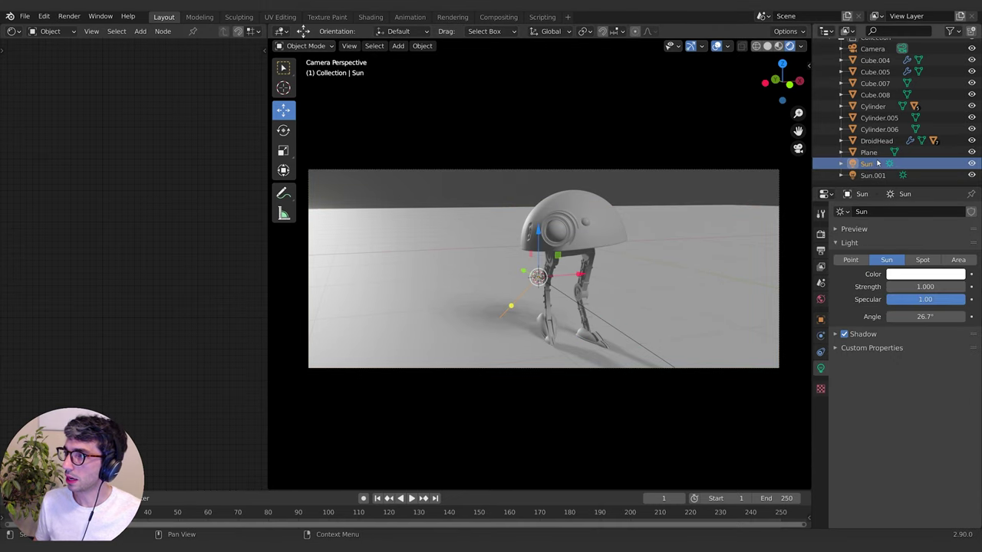
pyautogui.click(873, 175)
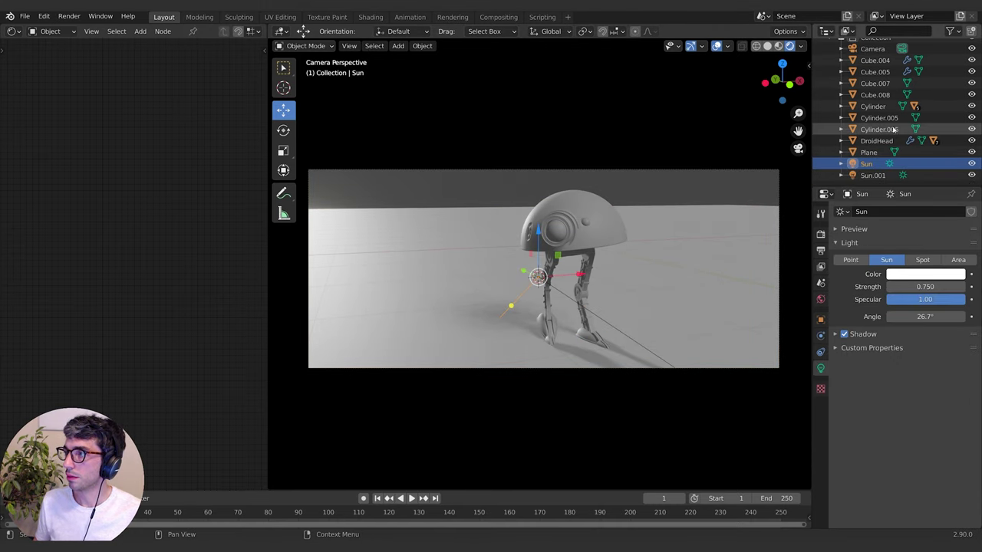
# Create a third sun from a copy of the first, rotated about Z and X, with strength 0.330 and angle 0°
pyautogui.hotkey('shift', 'd')
pyautogui.press('Escape')
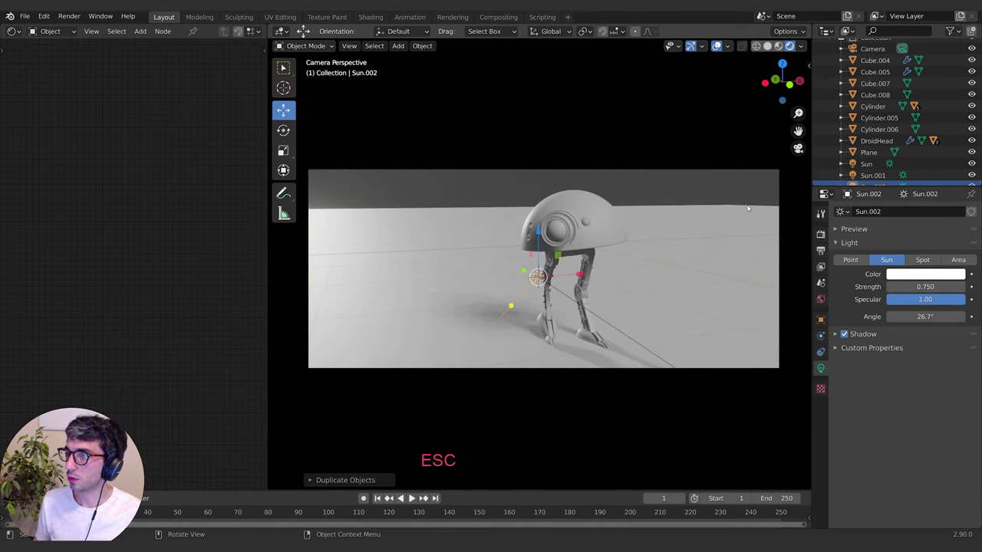
pyautogui.press('r')
pyautogui.press('z')
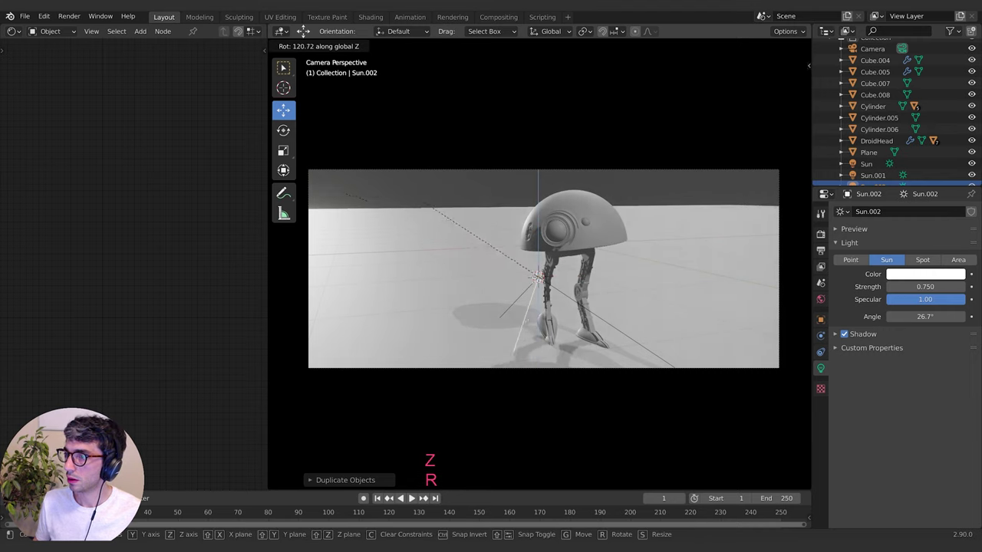
pyautogui.click(579, 234)
pyautogui.press('r')
pyautogui.press('x')
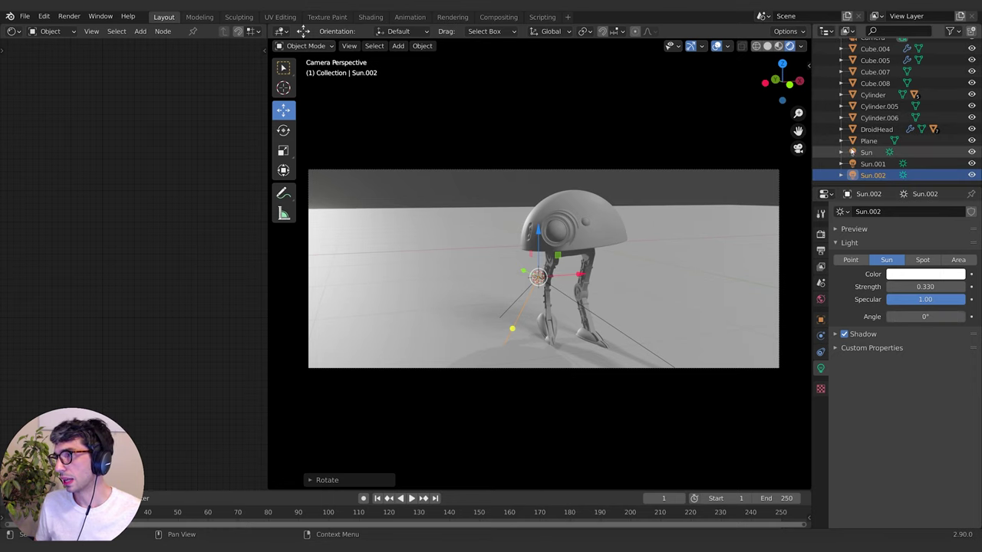
# Add a Voronoi Texture node to the droid head's material, placed ahead of the Principled BSDF
pyautogui.scroll(-1, 857, 171)
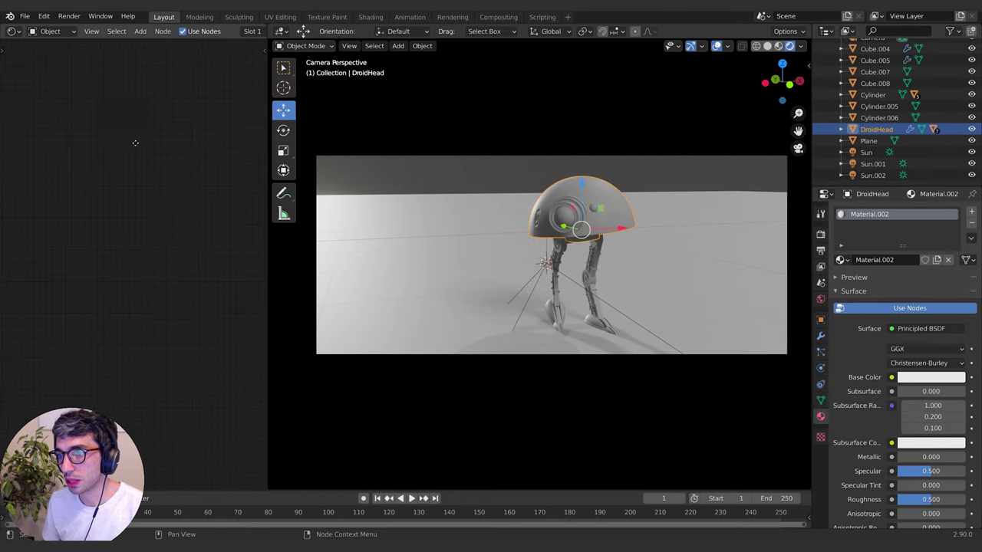
pyautogui.moveTo(133, 143)
pyautogui.mouseDown(button='middle')
pyautogui.moveTo(106, 145)
pyautogui.moveTo(132, 138)
pyautogui.mouseUp(button='middle')
pyautogui.hotkey('shift', 'a')
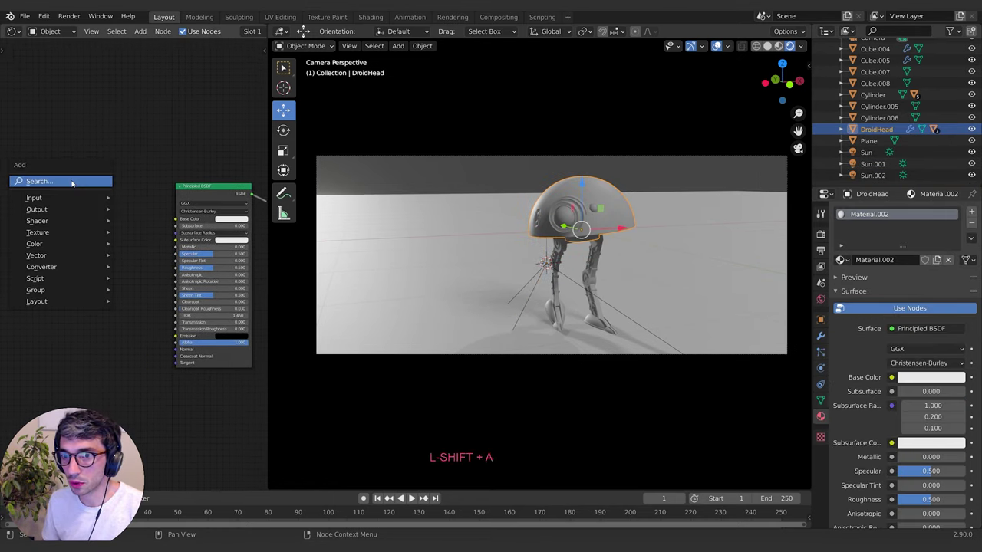
pyautogui.click(72, 182)
pyautogui.write('vor')
pyautogui.press('Return')
pyautogui.click(58, 234)
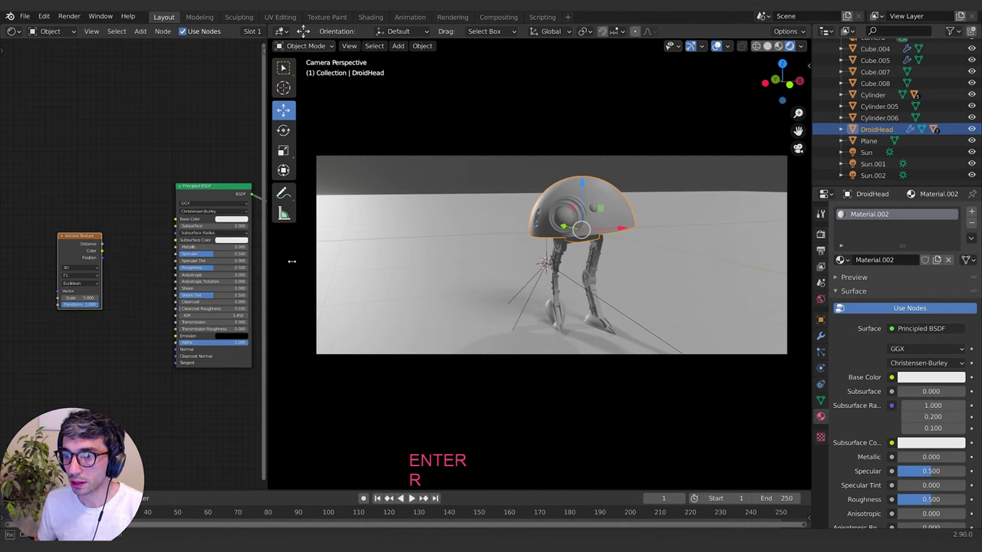
# Widen the node editor, duplicate the Voronoi Texture node and link the original's Distance output to the copy's Vector input
pyautogui.moveTo(291, 262); pyautogui.dragTo(362, 265)
pyautogui.scroll(3, 480, 275)
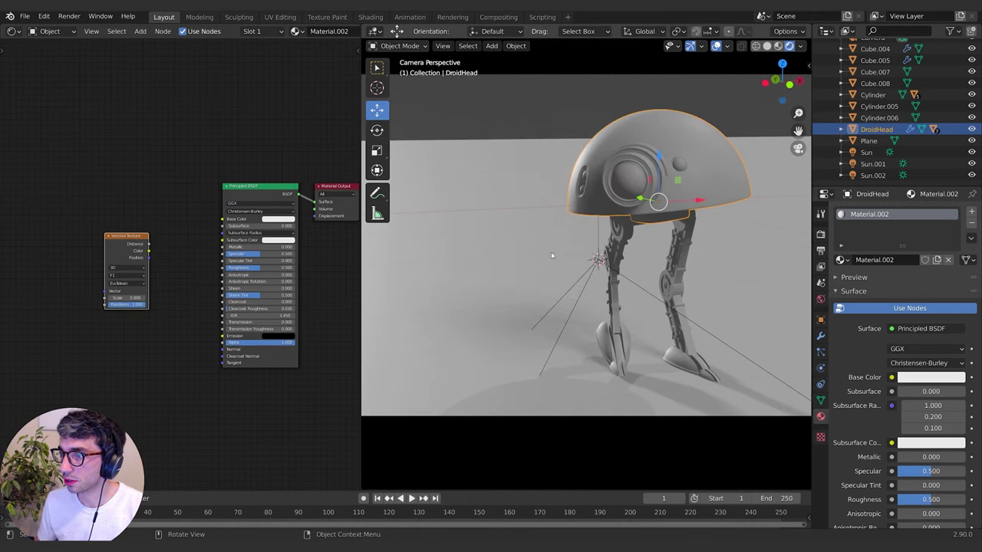
pyautogui.keyDown('shift'); pyautogui.moveTo(550, 252); pyautogui.dragTo(505, 274, button='middle'); pyautogui.keyUp('shift')
pyautogui.scroll(1, 506, 274)
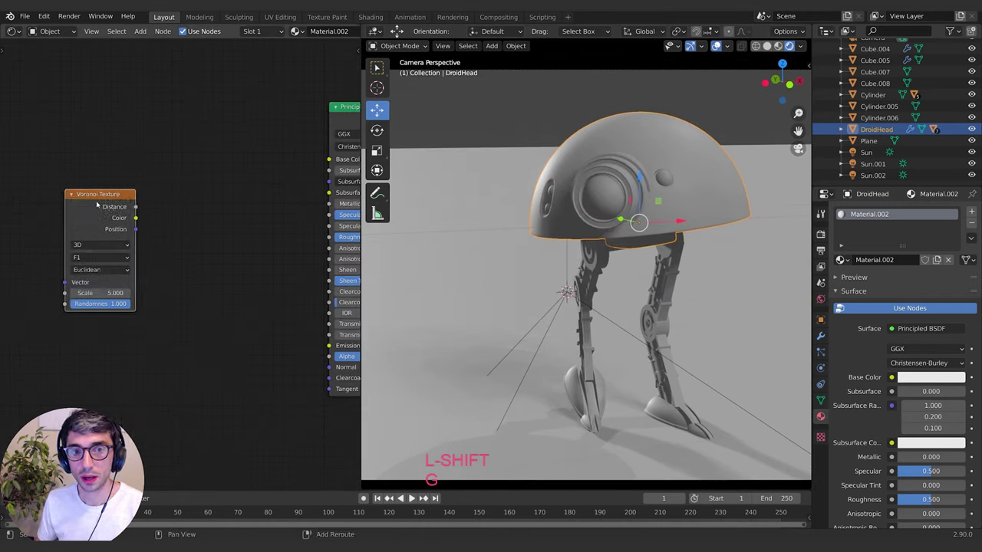
pyautogui.hotkey('shift', 'd')
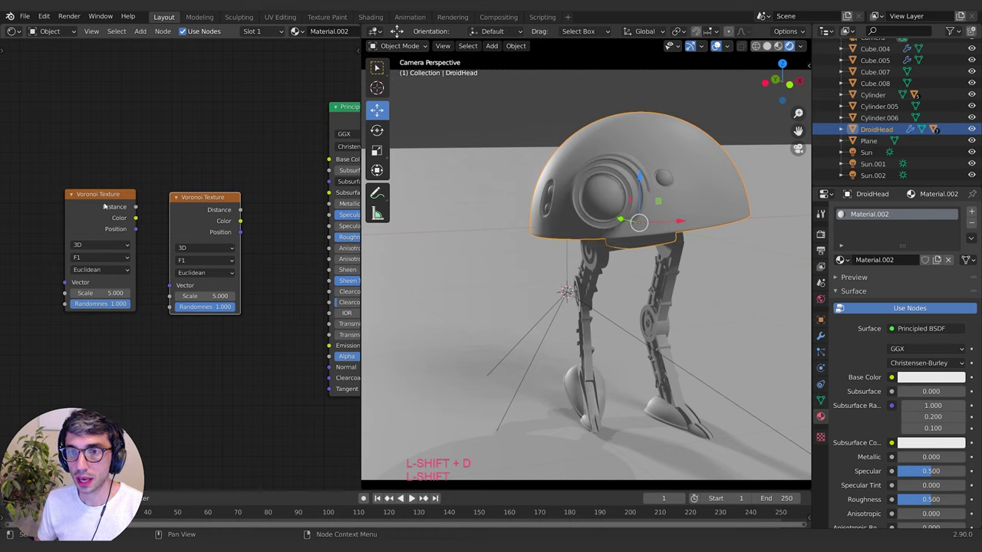
pyautogui.click(107, 207)
pyautogui.moveTo(136, 207); pyautogui.dragTo(169, 290)
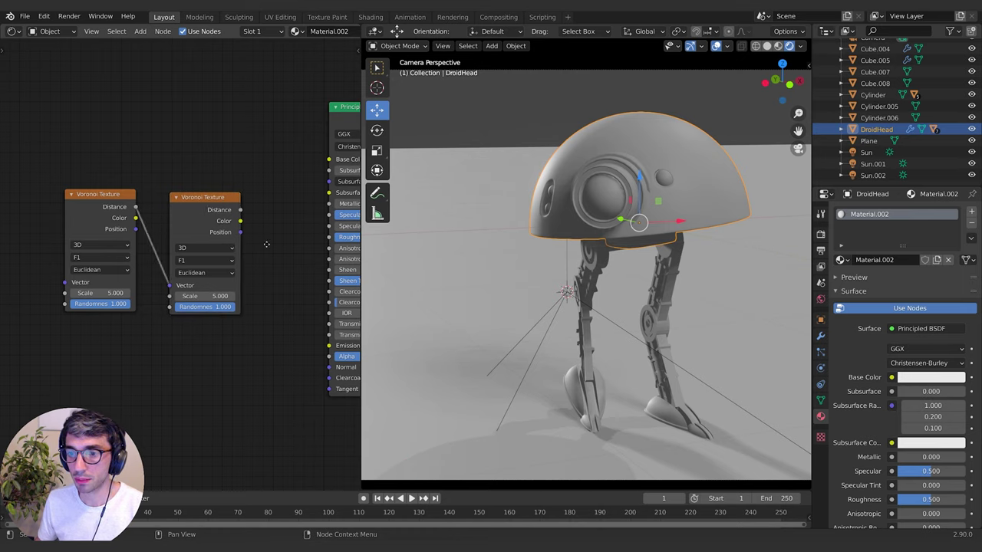
# Add a ColorRamp node driven by the second Voronoi's Distance and link its Color output to the shader's Base Color
pyautogui.moveTo(266, 244); pyautogui.dragTo(185, 260, button='middle')
pyautogui.moveTo(184, 259); pyautogui.dragTo(229, 245, button='middle')
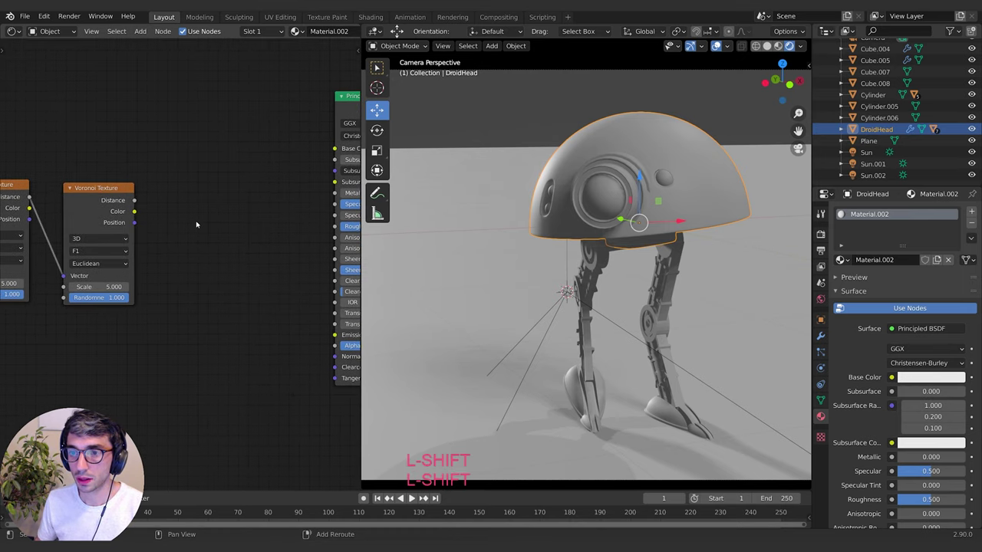
pyautogui.hotkey('shift', 'a')
pyautogui.click(198, 223)
pyautogui.write('co')
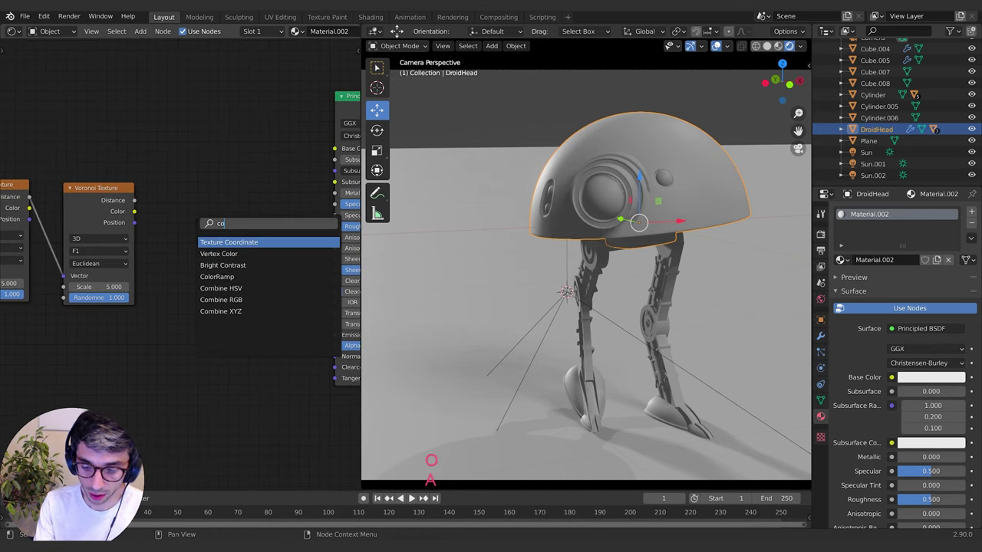
pyautogui.write('l')
pyautogui.press('Down')
pyautogui.press('Return')
pyautogui.moveTo(135, 201); pyautogui.dragTo(164, 279)
pyautogui.moveTo(273, 309); pyautogui.dragTo(160, 310, button='middle')
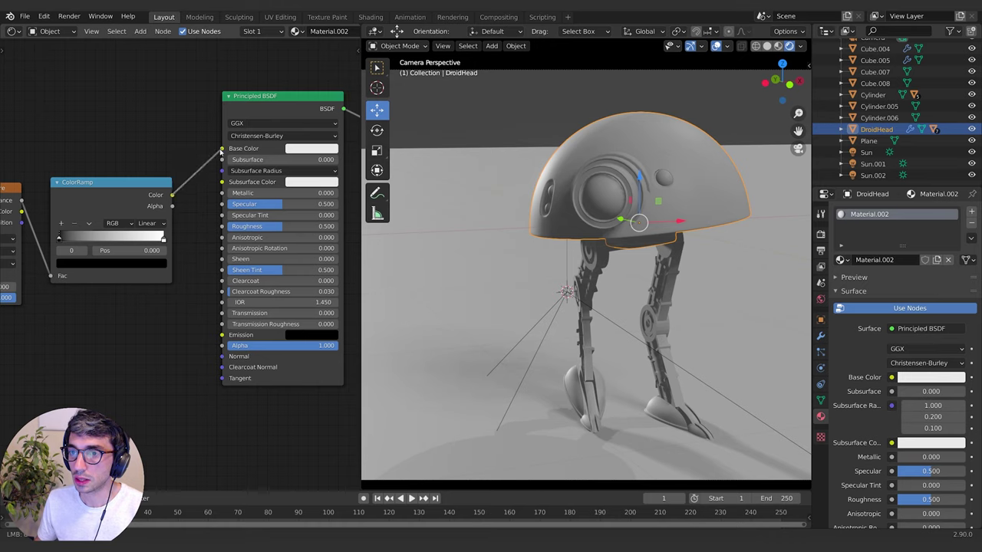
pyautogui.moveTo(221, 150); pyautogui.dragTo(223, 149)
# Switch both Voronoi textures to the Manhattan metric and give the first a scale of -6.700 and a randomness of 0
pyautogui.keyDown('ctrl'); pyautogui.scroll(12, 221, 147); pyautogui.keyUp('ctrl')
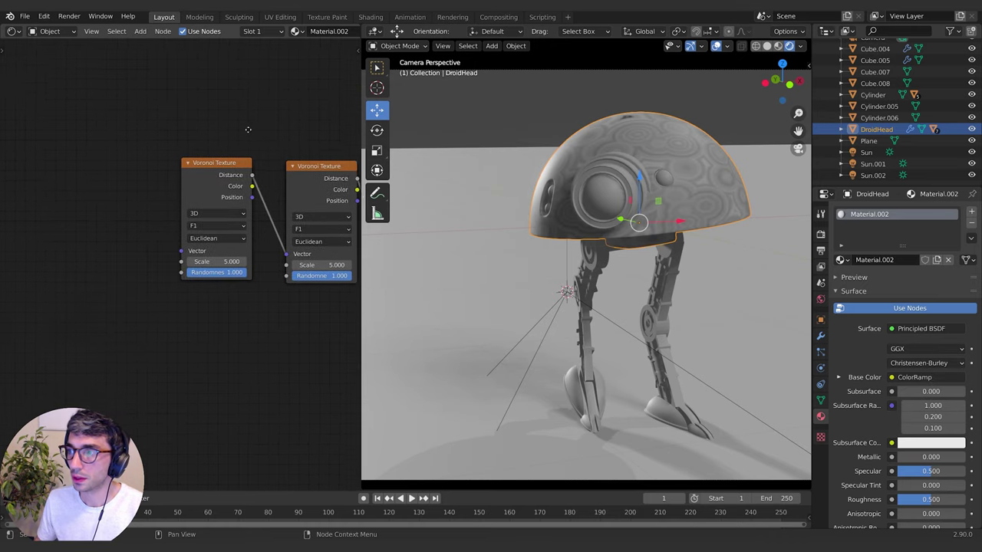
pyautogui.moveTo(248, 129); pyautogui.dragTo(262, 134, button='middle')
pyautogui.click(232, 240)
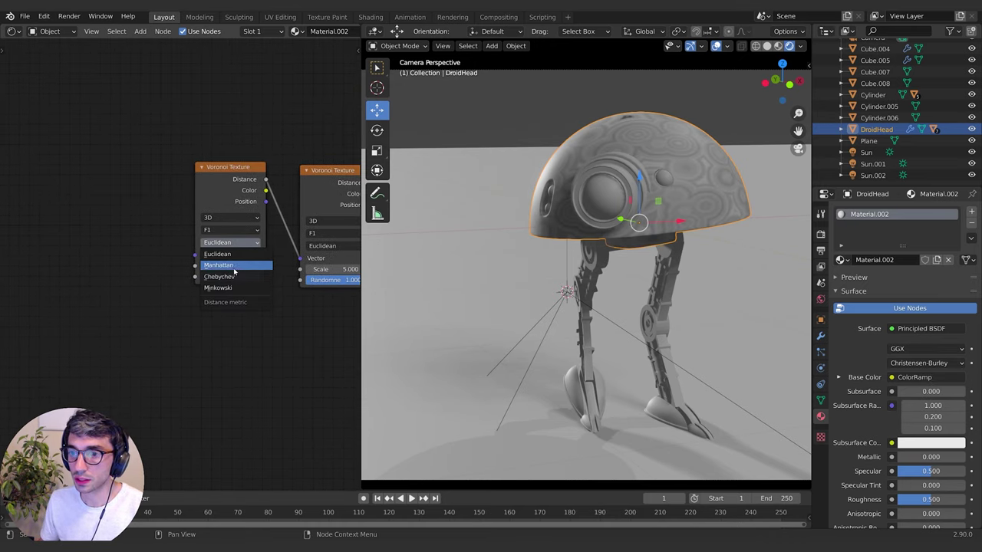
pyautogui.click(231, 268)
pyautogui.moveTo(218, 321); pyautogui.dragTo(105, 324, button='middle')
pyautogui.moveTo(107, 292)
pyautogui.mouseDown()
pyautogui.moveTo(51, 291)
pyautogui.moveTo(112, 291)
pyautogui.mouseUp()
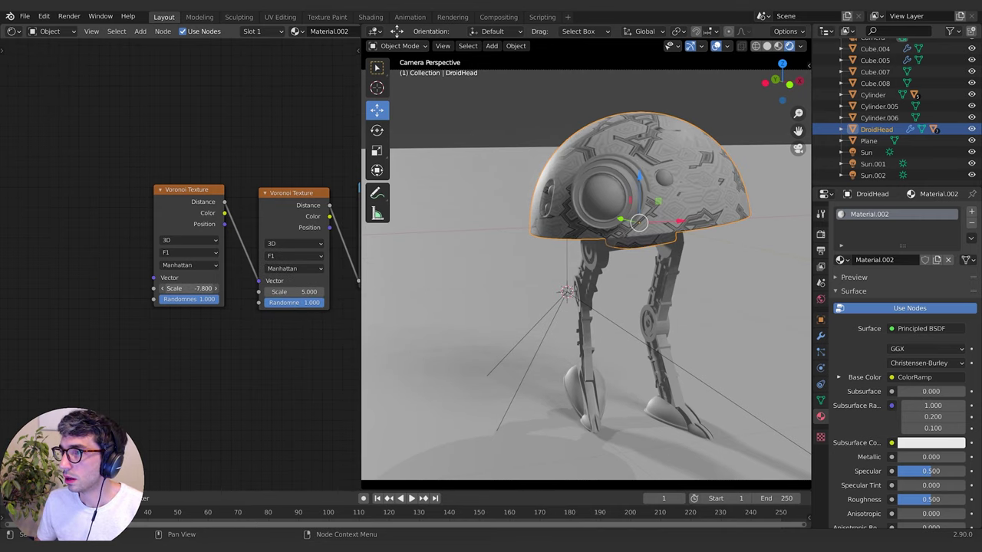
pyautogui.moveTo(196, 288); pyautogui.dragTo(147, 288)
# Add Texture Coordinate and Mapping nodes and link the Object output to the mapping's Vector input
pyautogui.hotkey('shift', 'a')
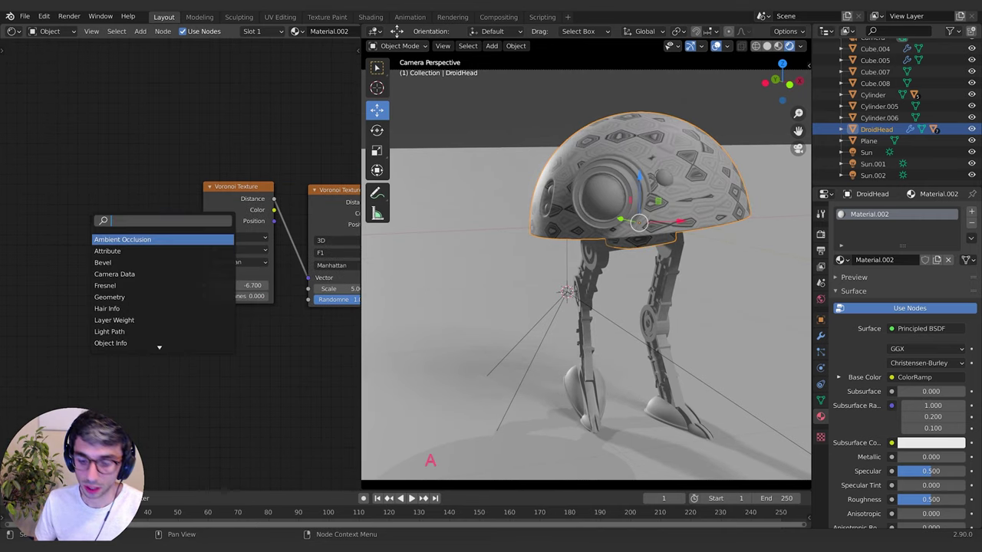
pyautogui.write('tex')
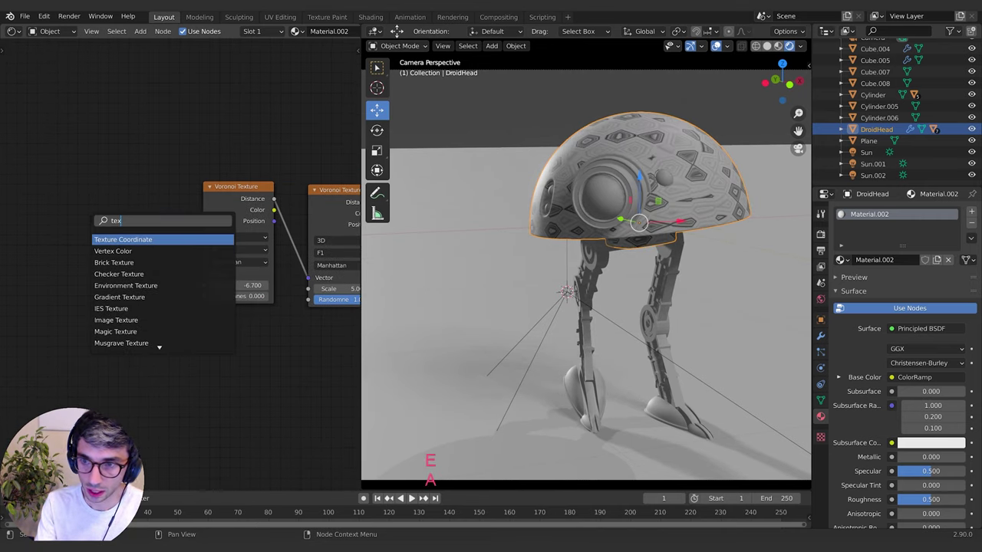
pyautogui.press('Return')
pyautogui.click(41, 203)
pyautogui.hotkey('shift', 'a')
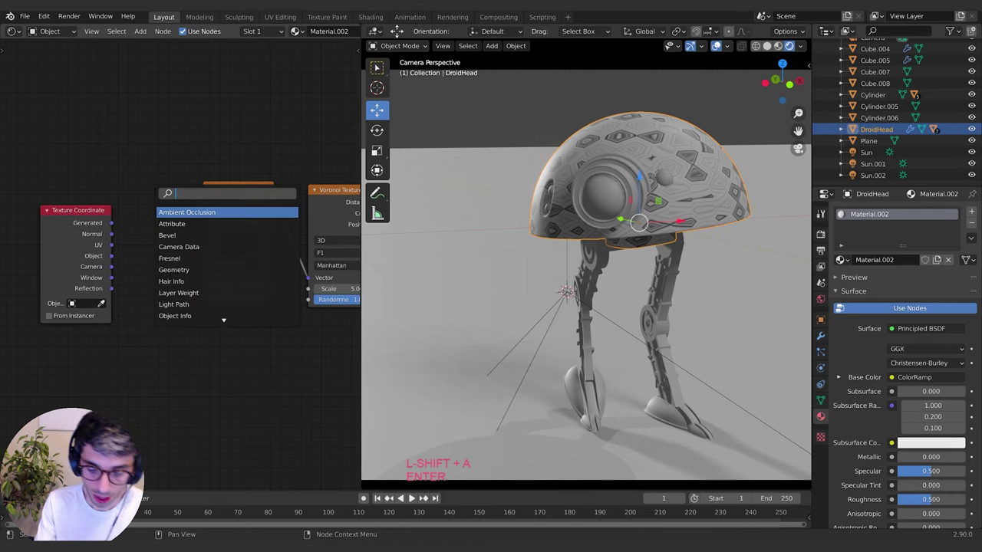
pyautogui.write('mapp')
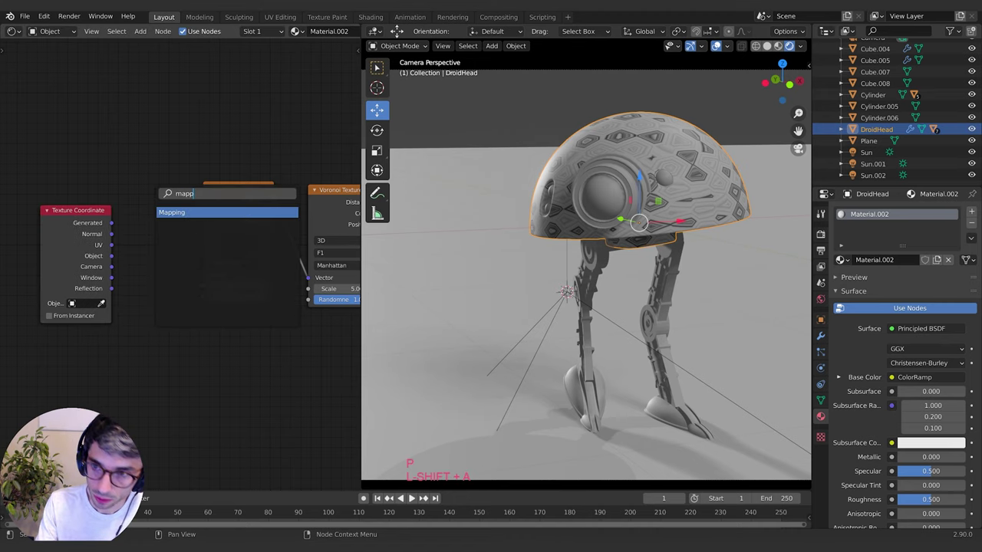
pyautogui.press('Return')
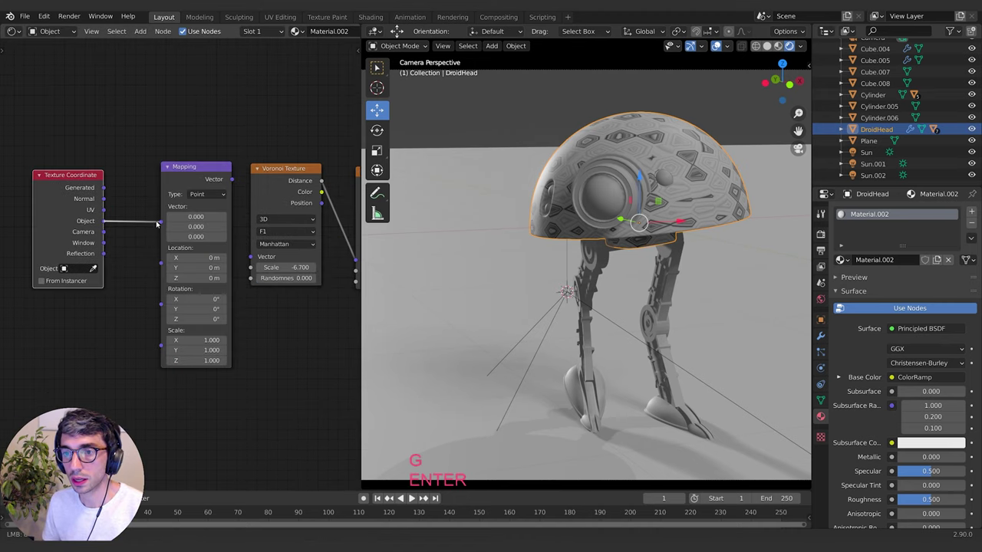
pyautogui.moveTo(157, 223); pyautogui.dragTo(160, 222)
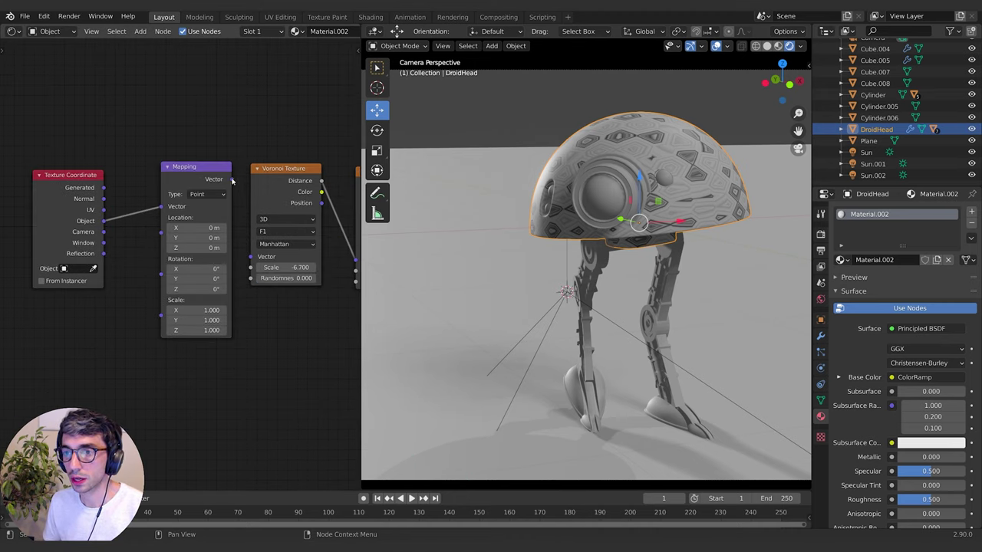
# Link the mapping into the first Voronoi and set both textures to Chebychev, randomness 1.000, with scales 4.500 and 8.500
pyautogui.moveTo(253, 259); pyautogui.dragTo(149, 269, button='middle')
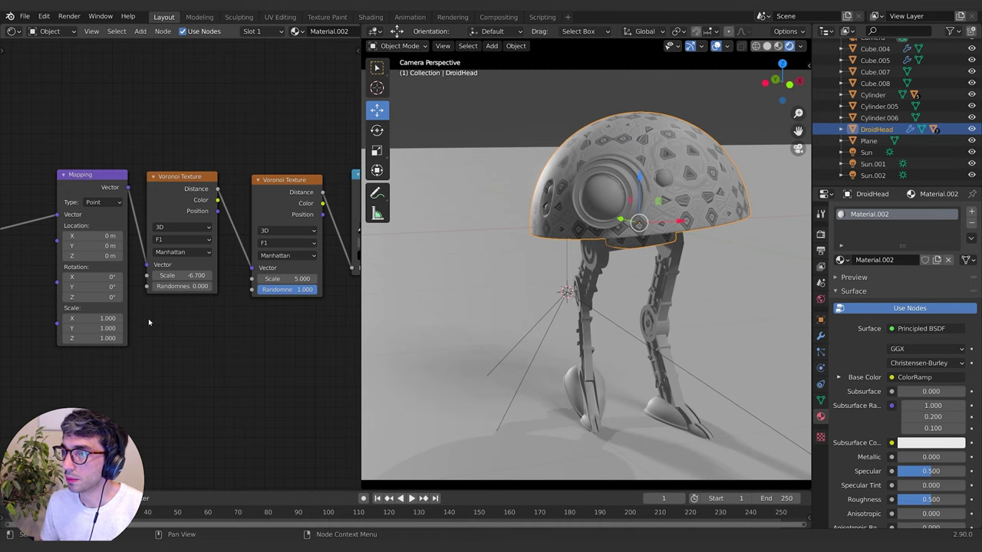
pyautogui.moveTo(207, 287); pyautogui.dragTo(218, 286, button='middle')
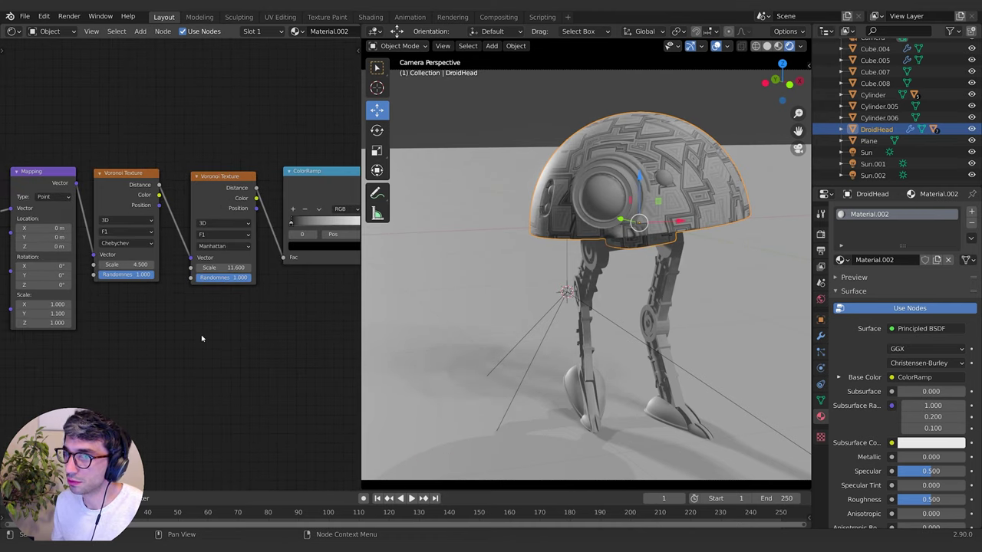
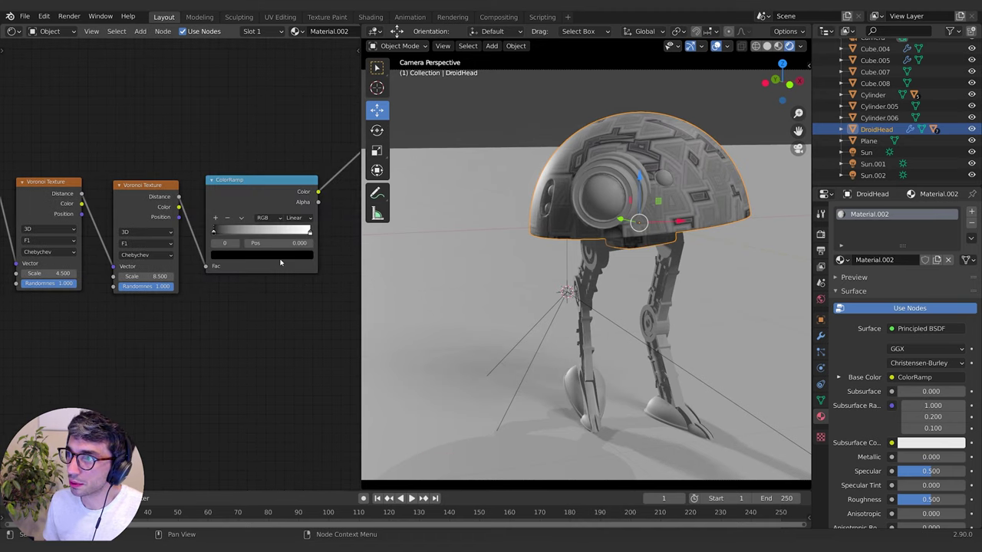
# Colour the ramp's end stop light yellow (H 0.111, S 0.535, V 1.000) and its start stop white
pyautogui.click(280, 256)
pyautogui.click(310, 233)
pyautogui.click(293, 255)
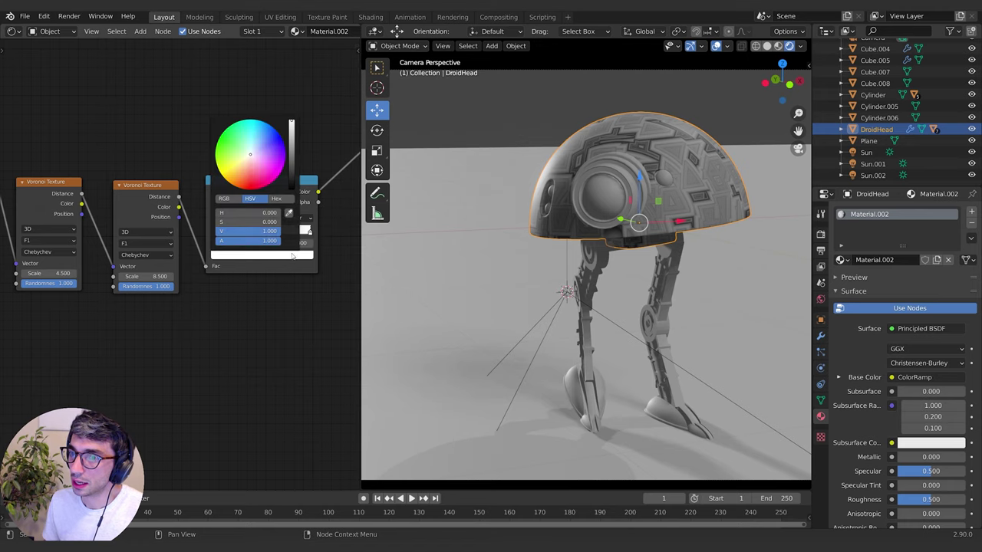
pyautogui.moveTo(294, 154); pyautogui.dragTo(291, 121)
pyautogui.moveTo(244, 160); pyautogui.dragTo(237, 168)
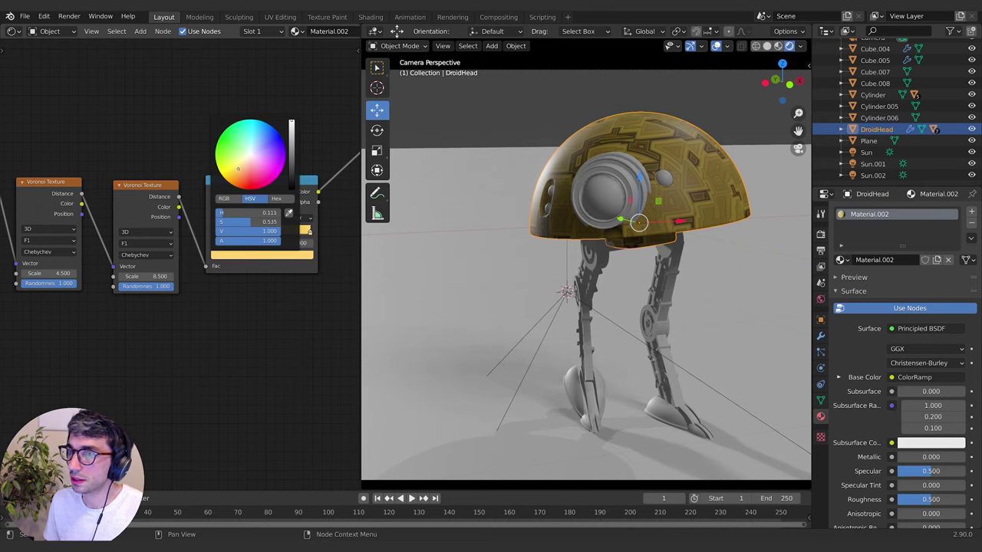
pyautogui.click(214, 232)
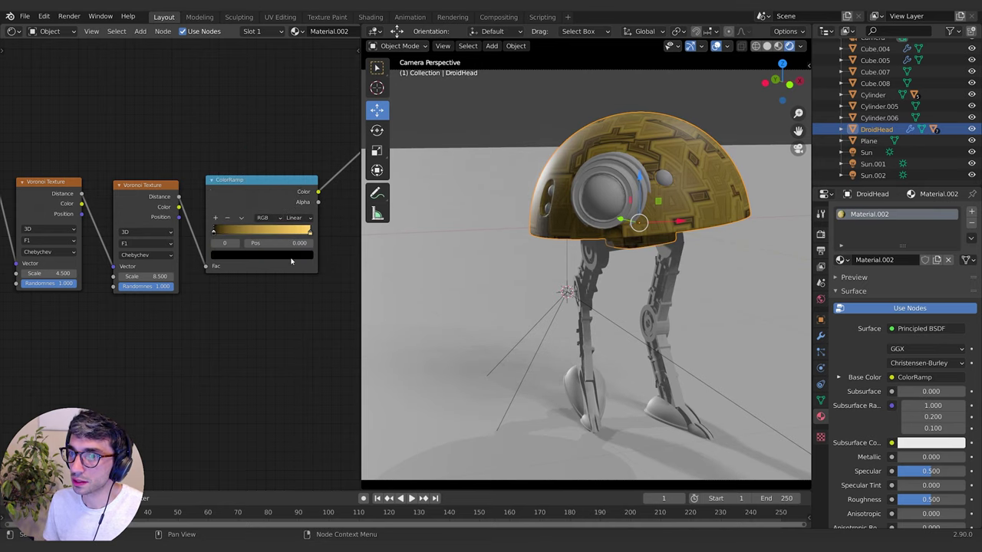
pyautogui.click(290, 256)
pyautogui.moveTo(292, 177); pyautogui.dragTo(292, 121)
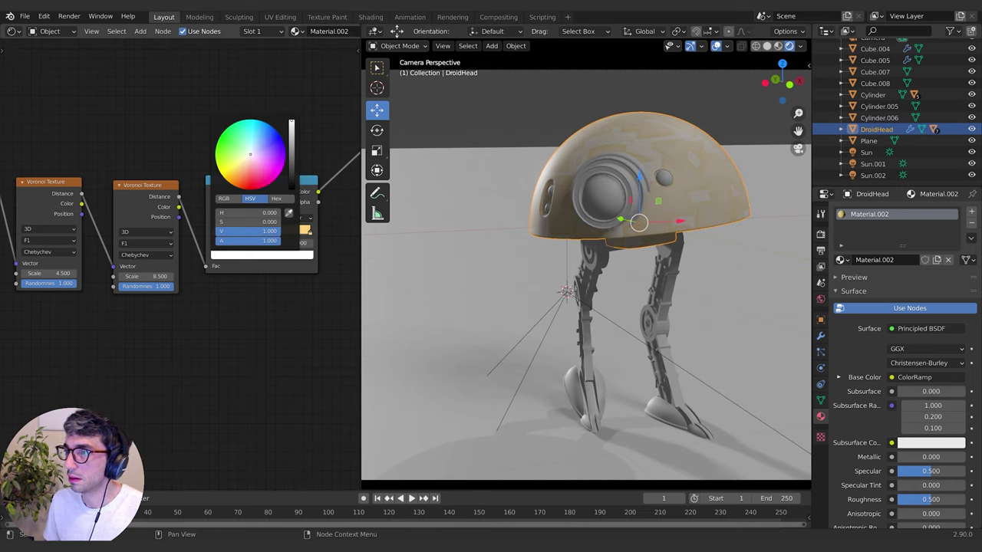
# Set the ramp's interpolation to Constant and move the yellow stop to position 0.318
pyautogui.click(303, 219)
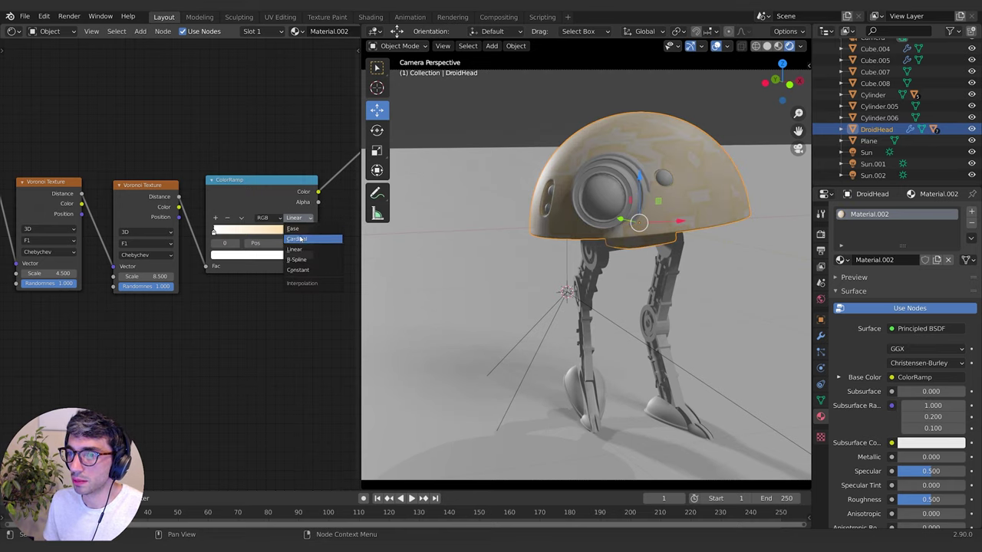
pyautogui.click(303, 273)
pyautogui.moveTo(310, 233); pyautogui.dragTo(240, 237)
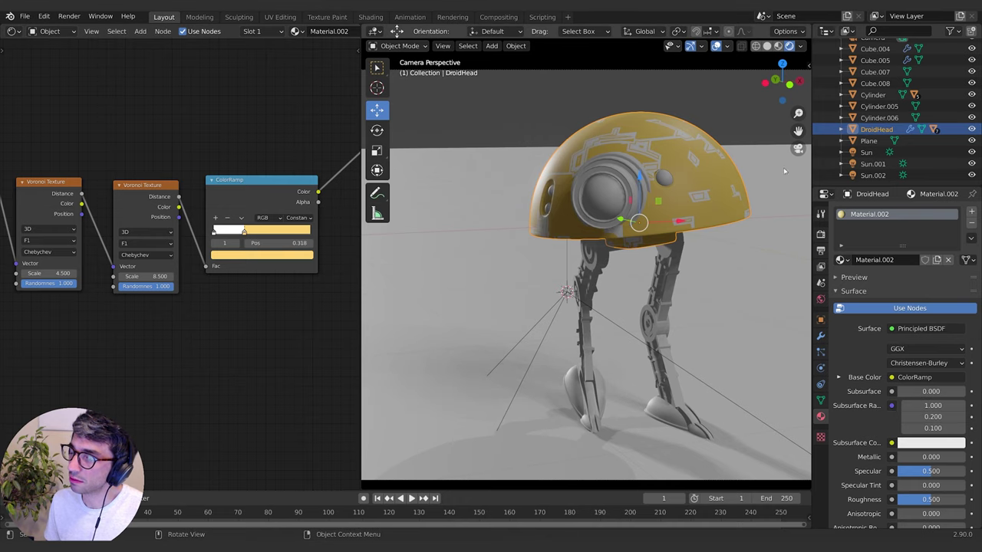
# Add a middle stop to the ramp, colour it orange, and make the last stop salmon orange at position 0.427
pyautogui.moveTo(752, 173); pyautogui.dragTo(643, 264, button='middle')
pyautogui.scroll(4, 693, 230)
pyautogui.scroll(2, 642, 263)
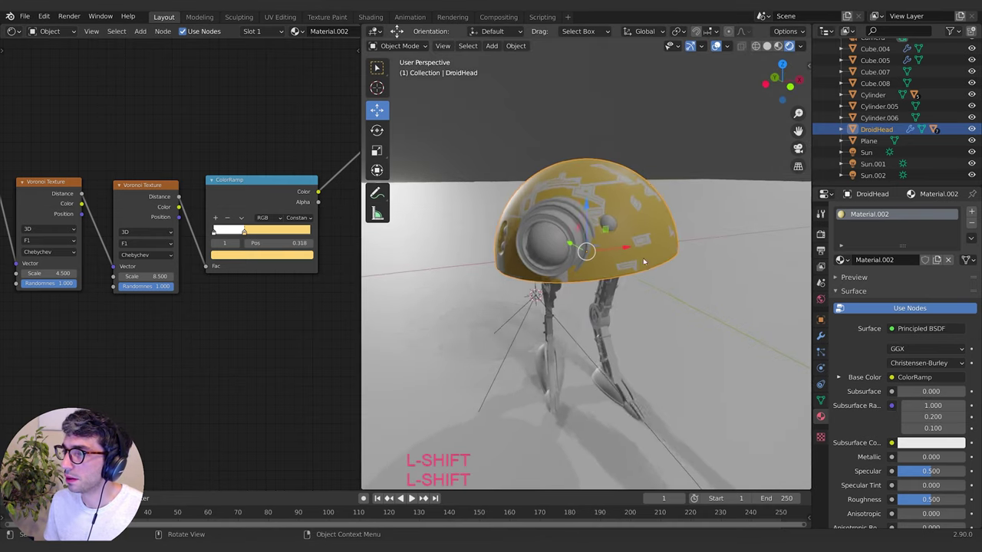
pyautogui.click(216, 221)
pyautogui.click(253, 255)
pyautogui.moveTo(290, 165); pyautogui.dragTo(291, 187)
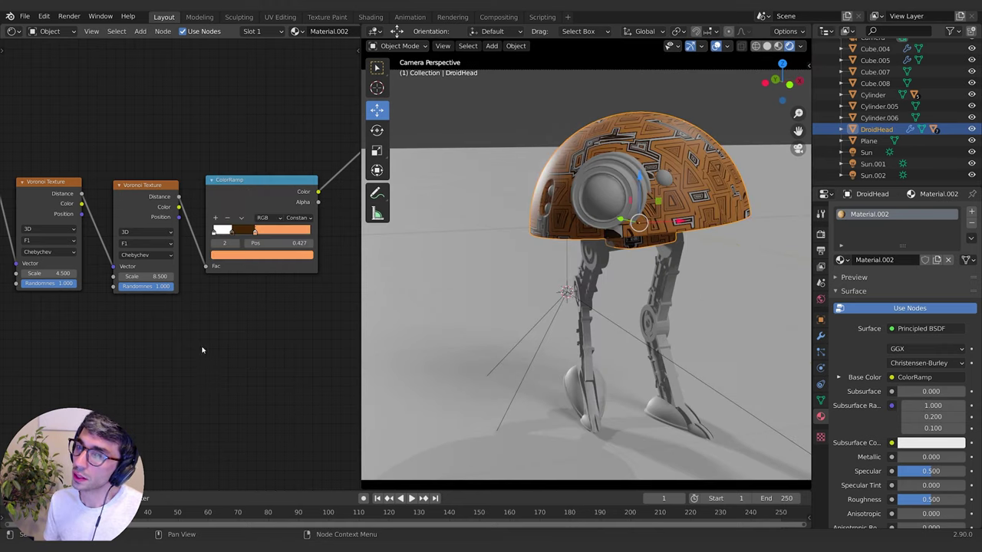
pyautogui.moveTo(203, 350); pyautogui.dragTo(243, 300, button='middle')
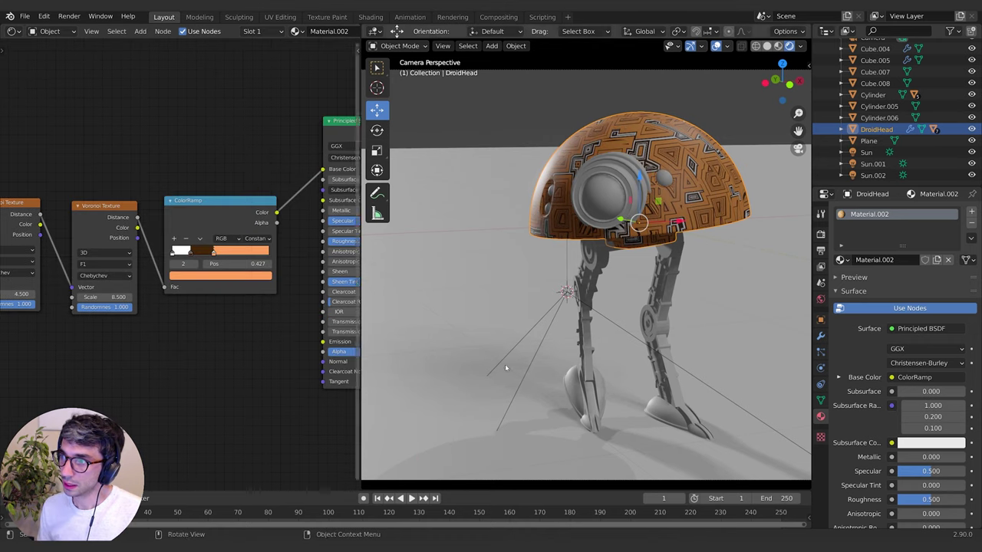
pyautogui.moveTo(89, 343); pyautogui.dragTo(127, 333, button='middle')
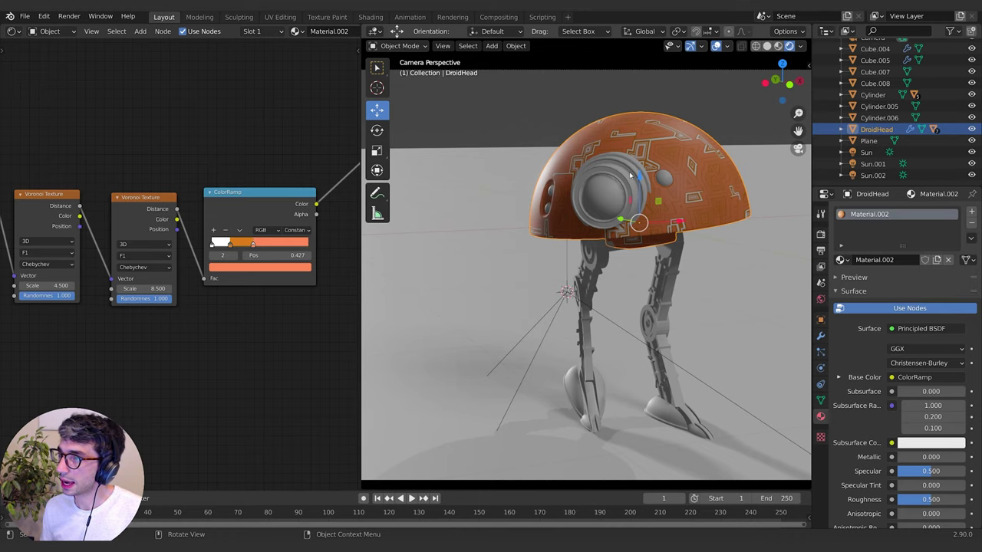
# Give the droid's eye sphere a new material with a black base colour
pyautogui.click(611, 206)
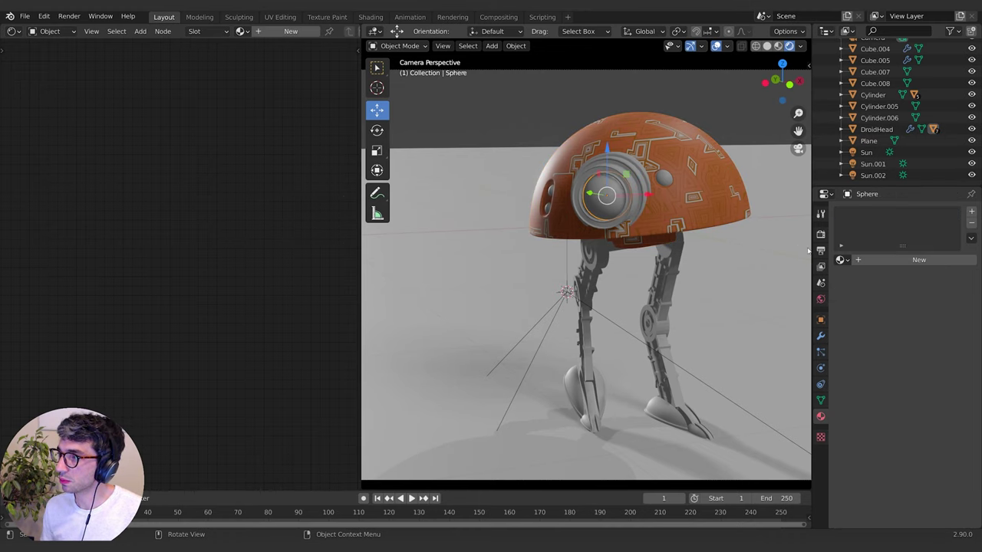
pyautogui.click(883, 259)
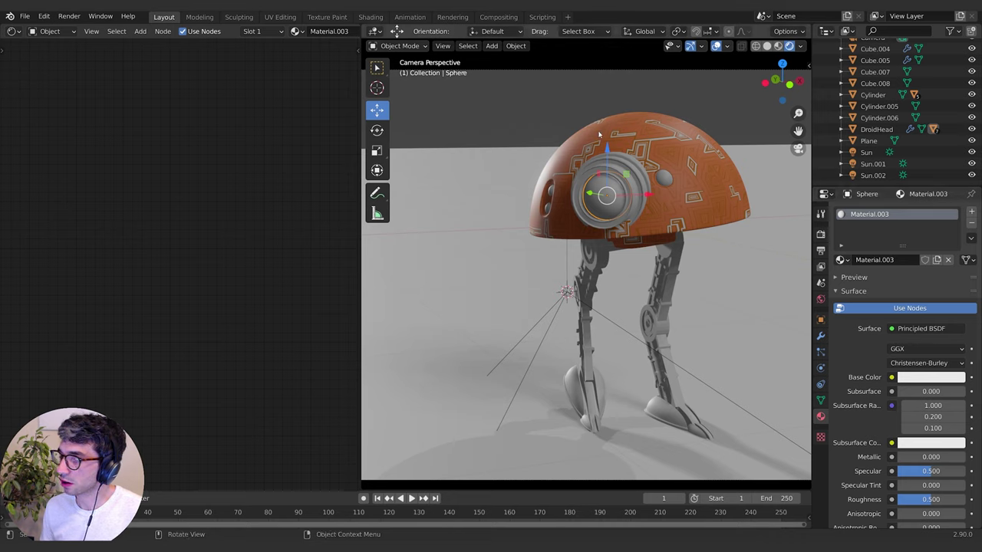
pyautogui.click(931, 377)
pyautogui.moveTo(955, 254); pyautogui.dragTo(955, 295)
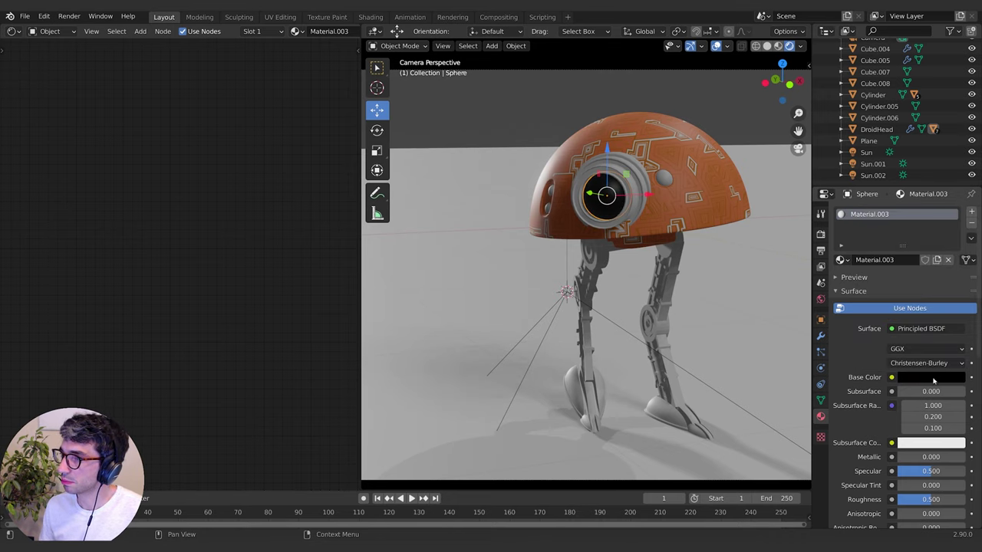
# Make the eye material glossier with roughness 0.039 and specular 0.837
pyautogui.scroll(-1, 882, 493)
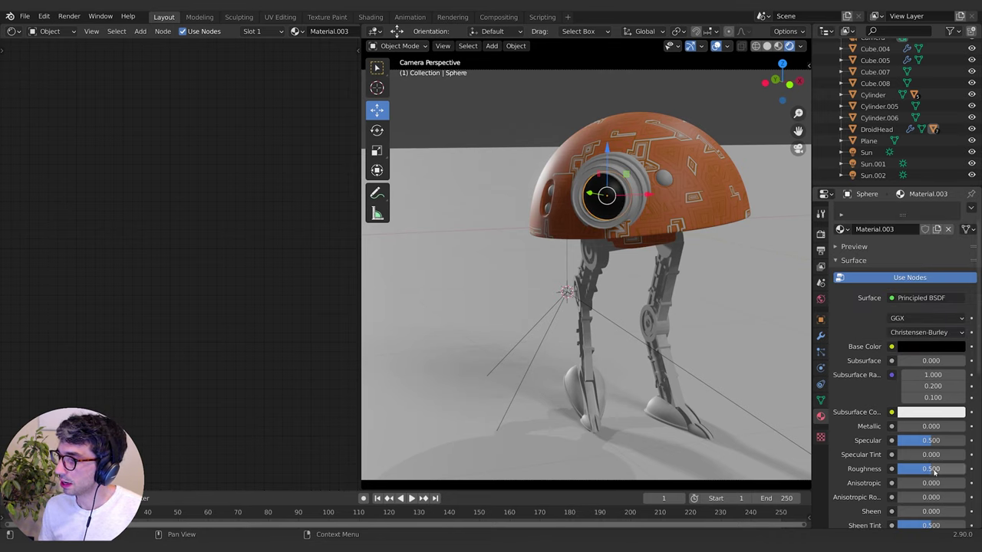
pyautogui.moveTo(934, 474); pyautogui.dragTo(900, 470)
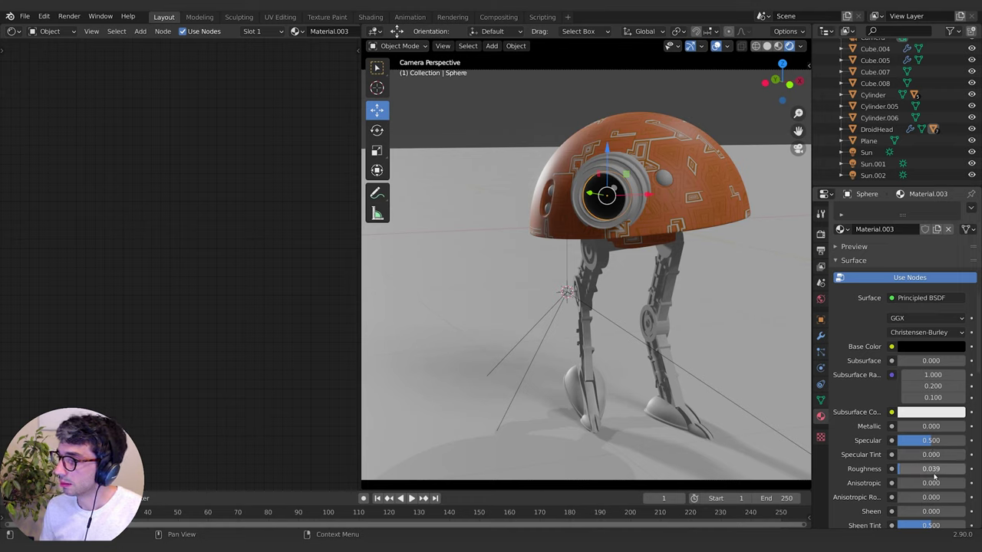
pyautogui.moveTo(930, 441); pyautogui.dragTo(962, 440)
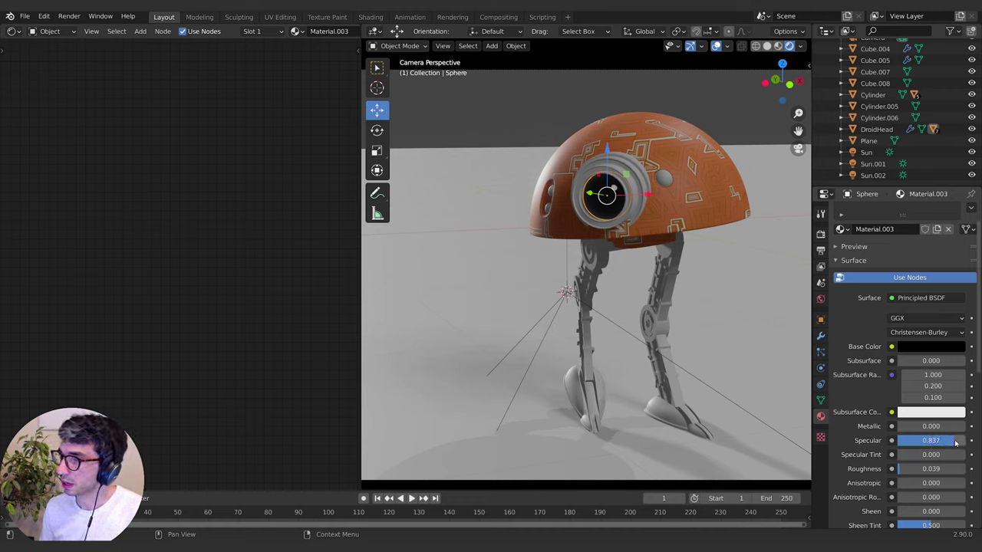
# Enable Screen Space Reflections for the Eevee render and hide the viewport overlays and gizmos
pyautogui.click(821, 235)
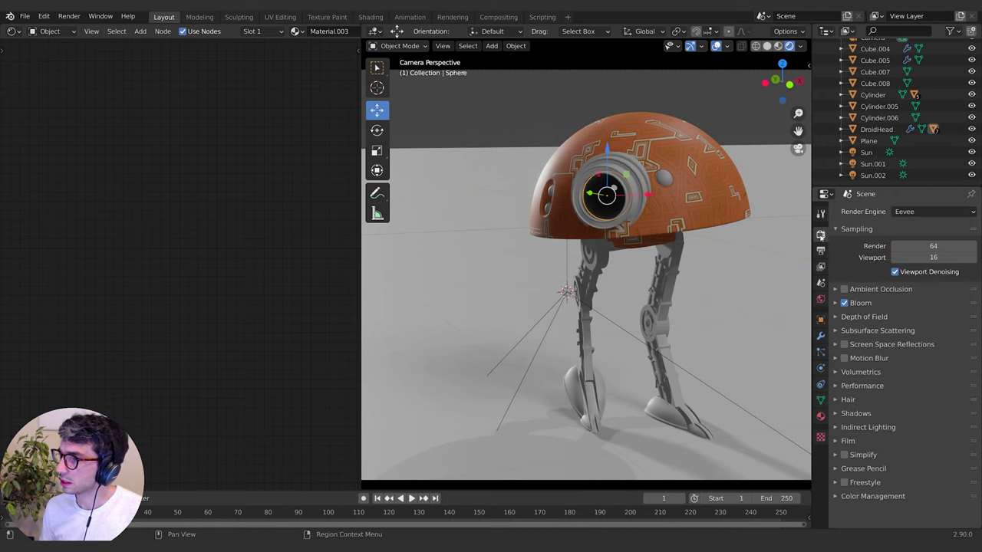
pyautogui.click(845, 344)
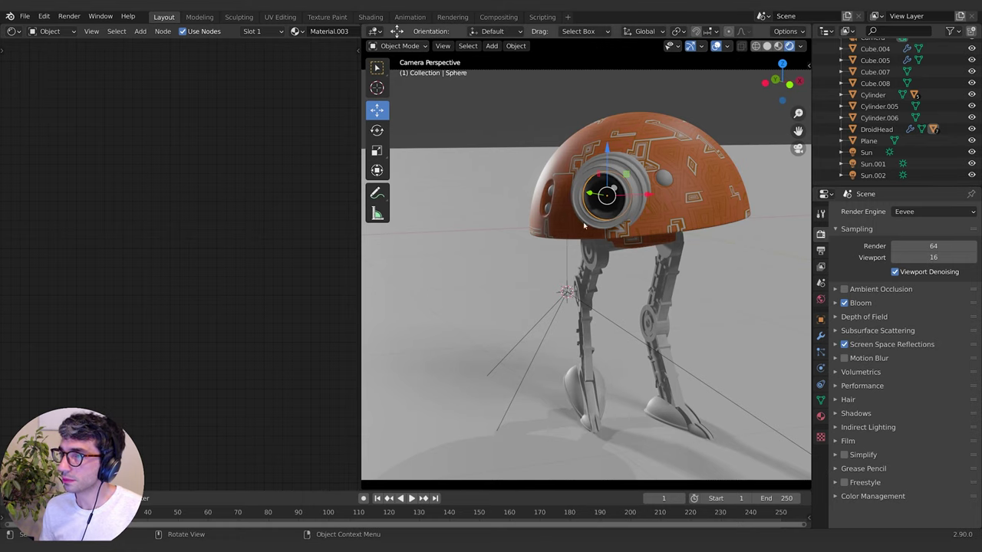
pyautogui.click(622, 213)
pyautogui.click(717, 47)
pyautogui.click(691, 46)
pyautogui.keyDown('shift'); pyautogui.moveTo(682, 237); pyautogui.dragTo(716, 220, button='middle'); pyautogui.keyUp('shift')
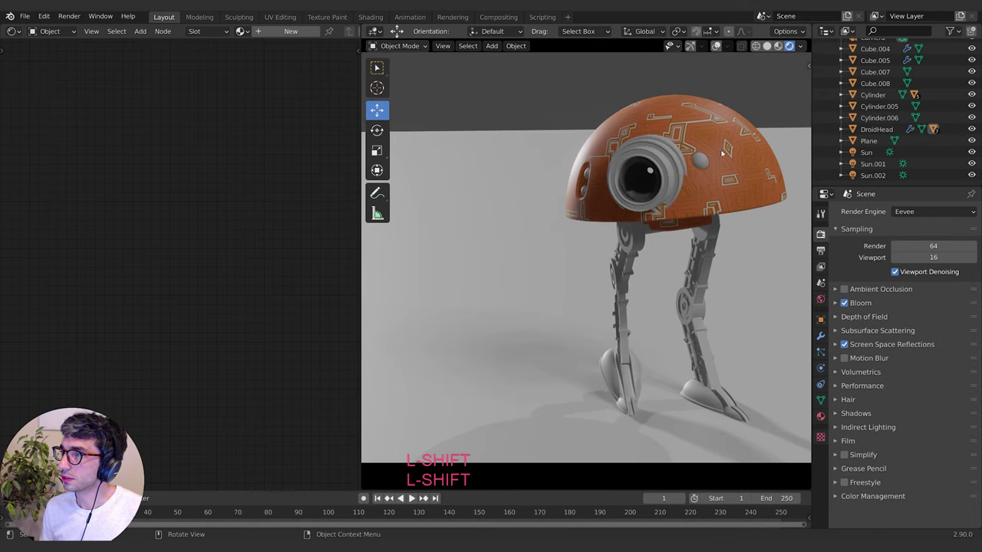
# Assign the black eye material, Material.003, to the small sphere beside the droid's eye
pyautogui.click(820, 415)
pyautogui.click(841, 259)
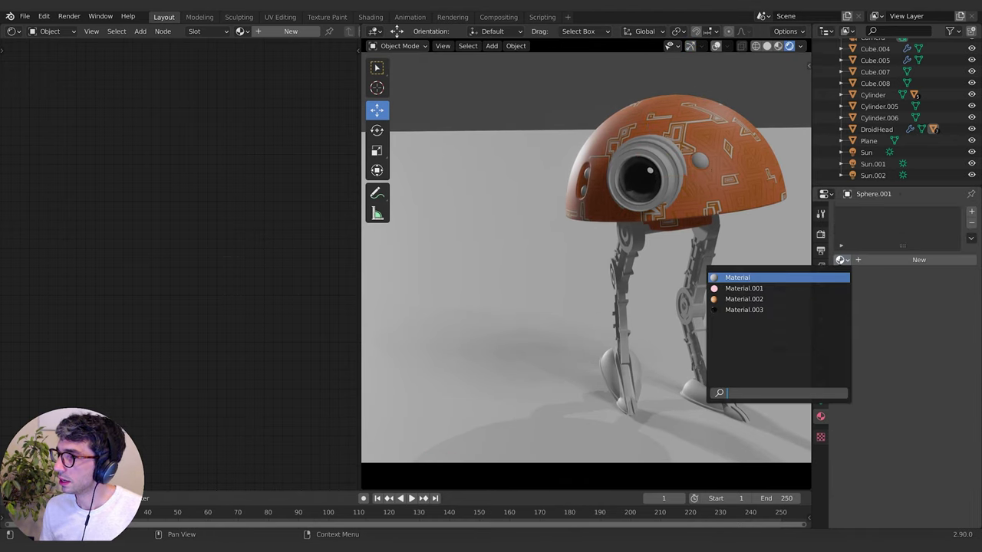
pyautogui.click(743, 309)
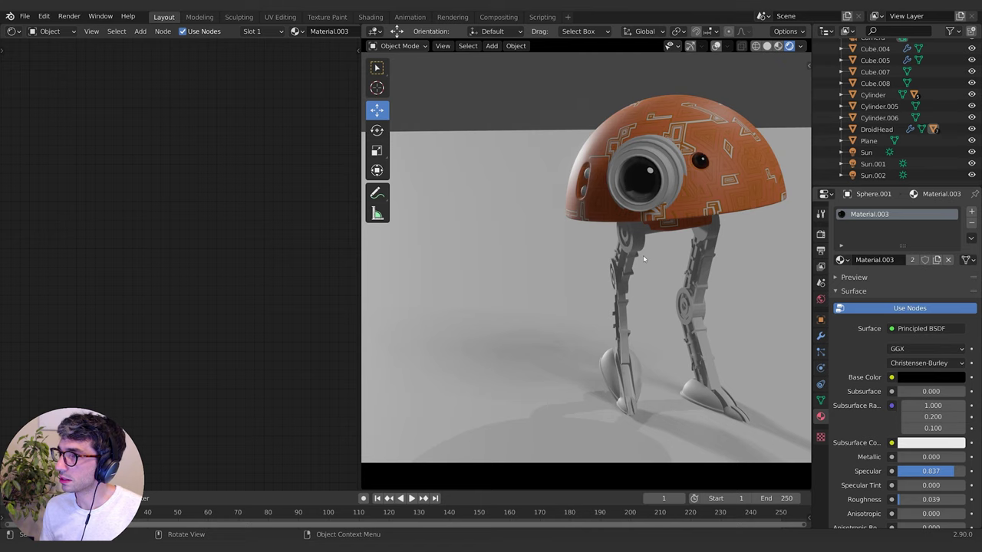
pyautogui.click(701, 164)
pyautogui.press('s')
pyautogui.press('Escape')
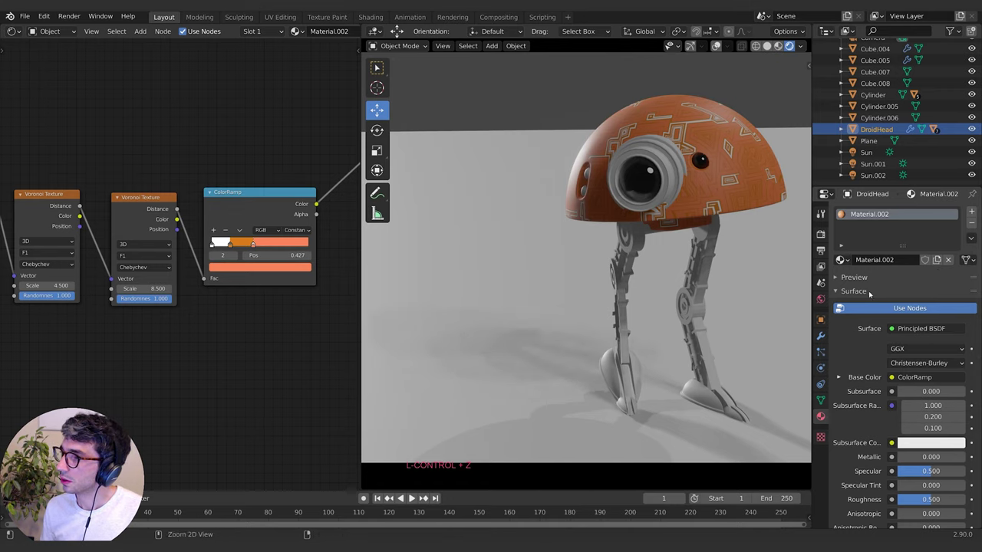
pyautogui.hotkey('ctrl', 'z')
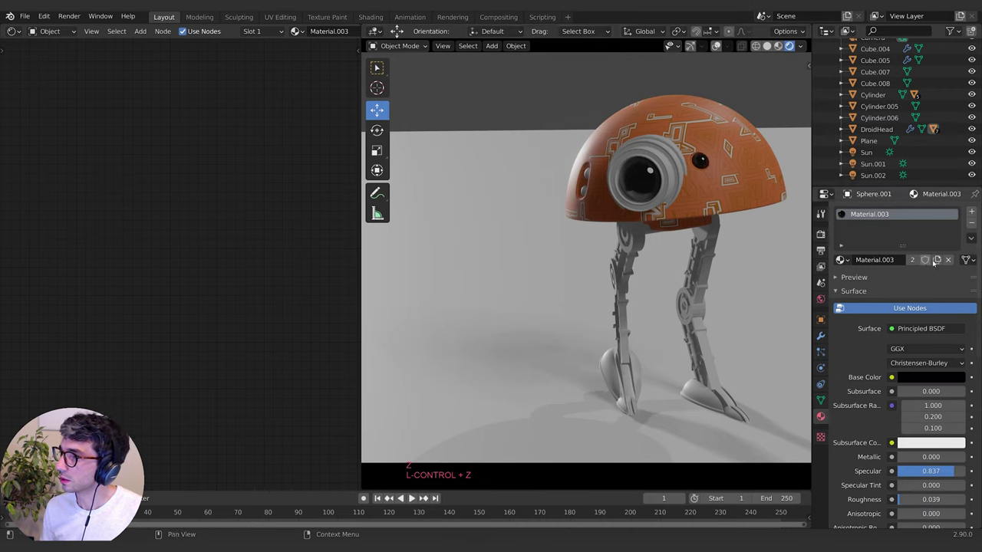
# Give the small sphere beside the eye its own copy of the material with a light blue base colour (H 0.552, S 0.728, V 0.920)
pyautogui.click(931, 377)
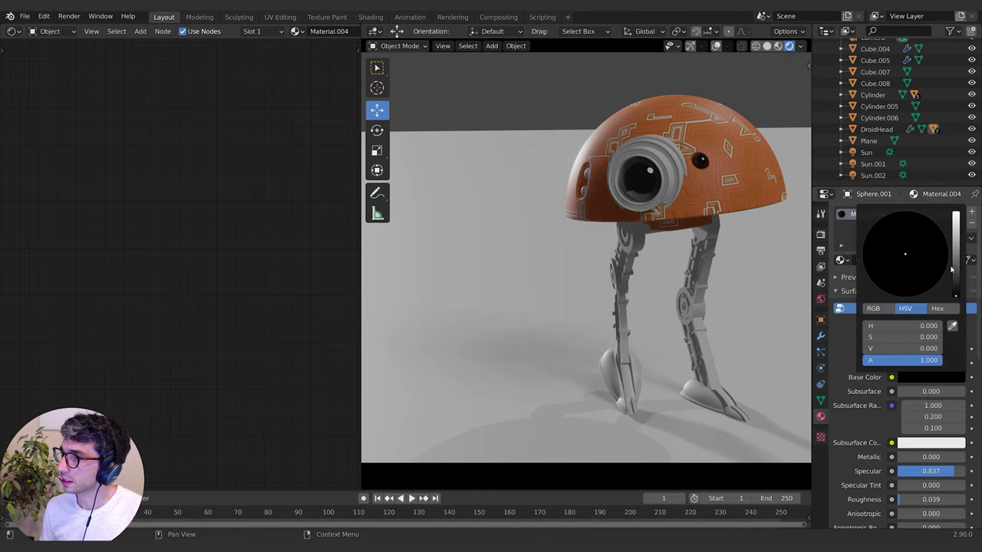
pyautogui.moveTo(953, 268); pyautogui.dragTo(956, 222)
pyautogui.click(937, 225)
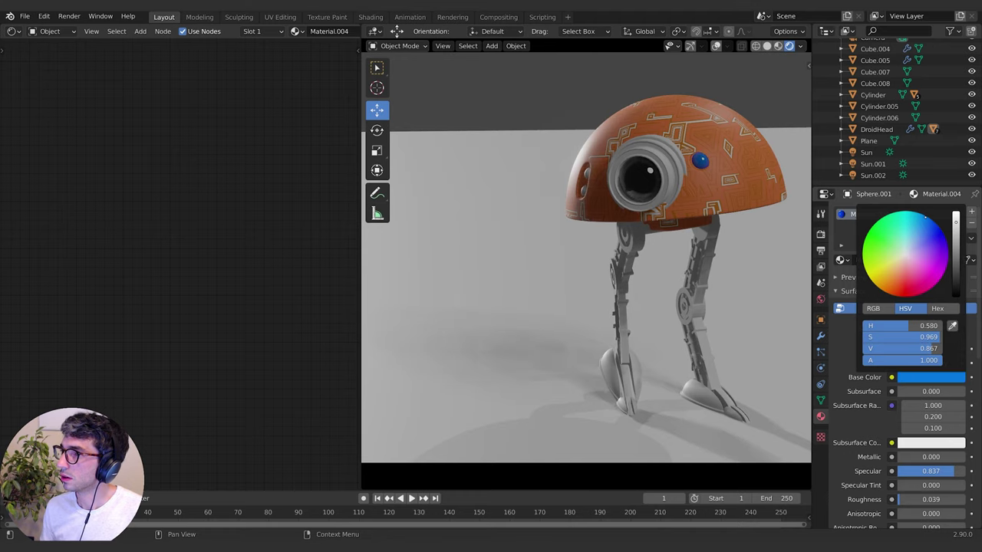
pyautogui.click(915, 228)
pyautogui.click(922, 214)
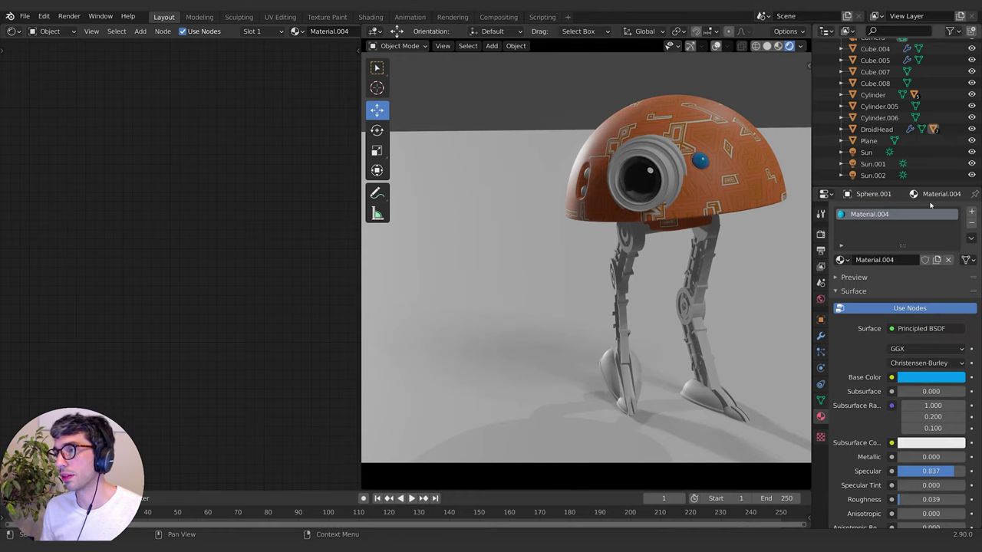
pyautogui.click(923, 379)
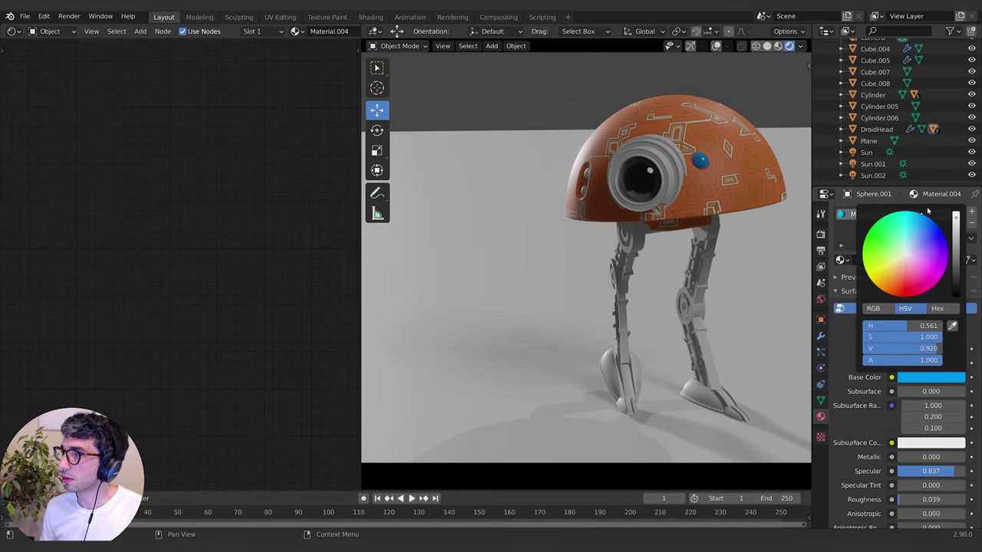
pyautogui.moveTo(927, 211); pyautogui.dragTo(922, 212)
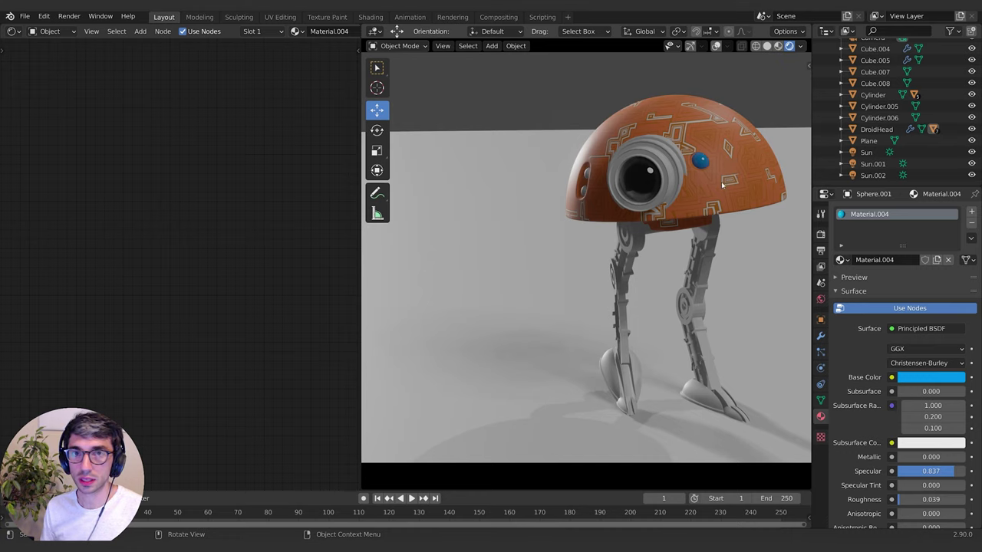
pyautogui.click(940, 377)
pyautogui.moveTo(917, 224); pyautogui.dragTo(915, 224)
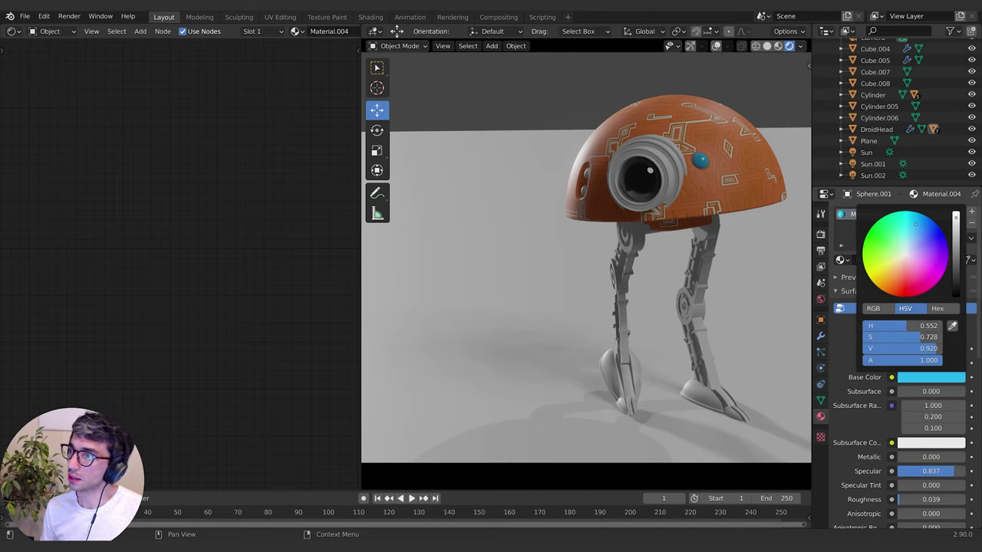
# Give the upper small sphere in the head's side recess a new material with a red base colour
pyautogui.click(585, 174)
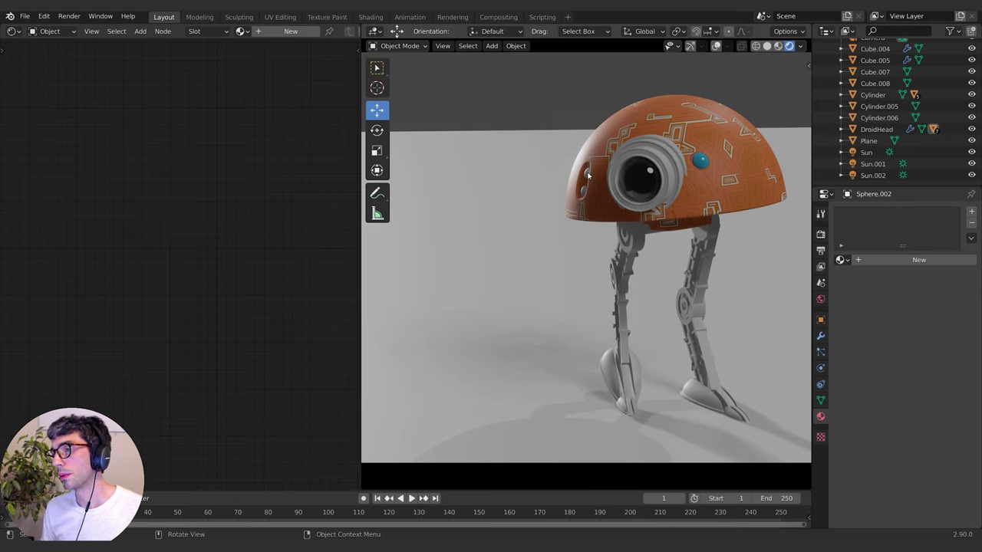
pyautogui.click(588, 176)
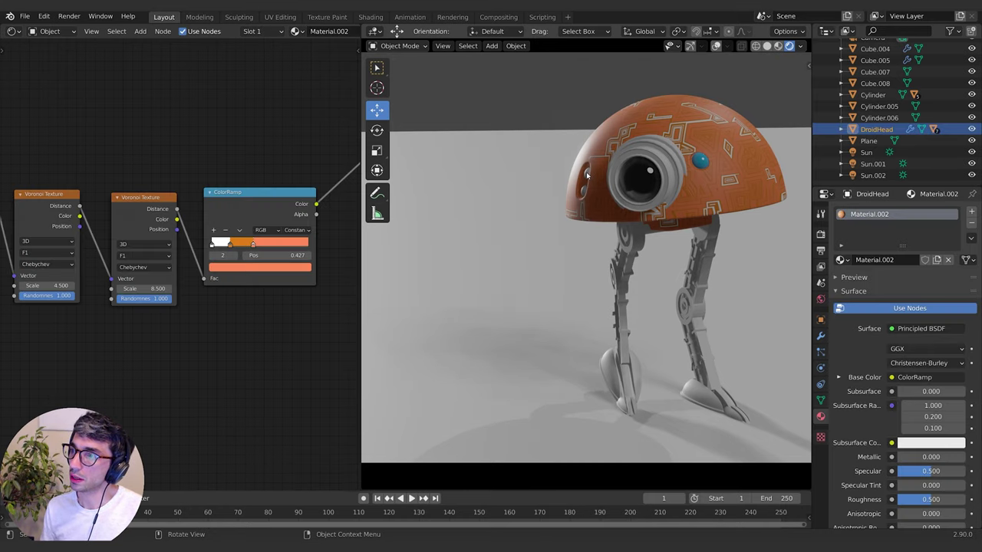
pyautogui.click(588, 176)
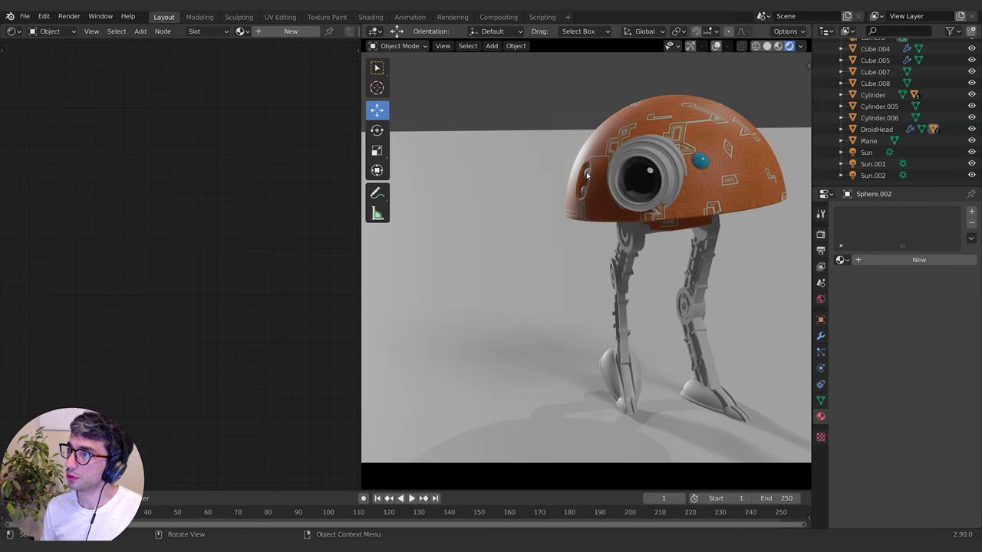
pyautogui.click(872, 261)
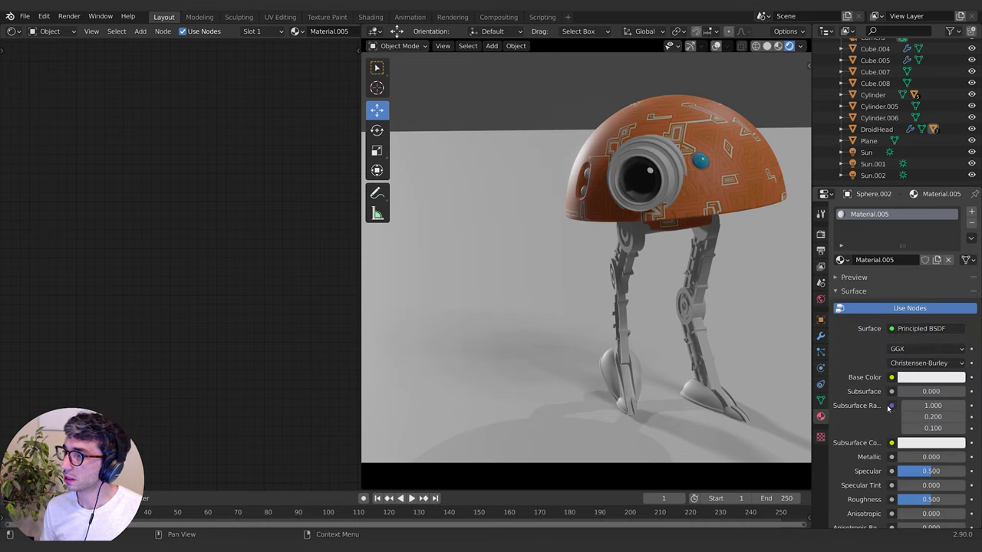
pyautogui.scroll(-3, 932, 372)
pyautogui.click(928, 315)
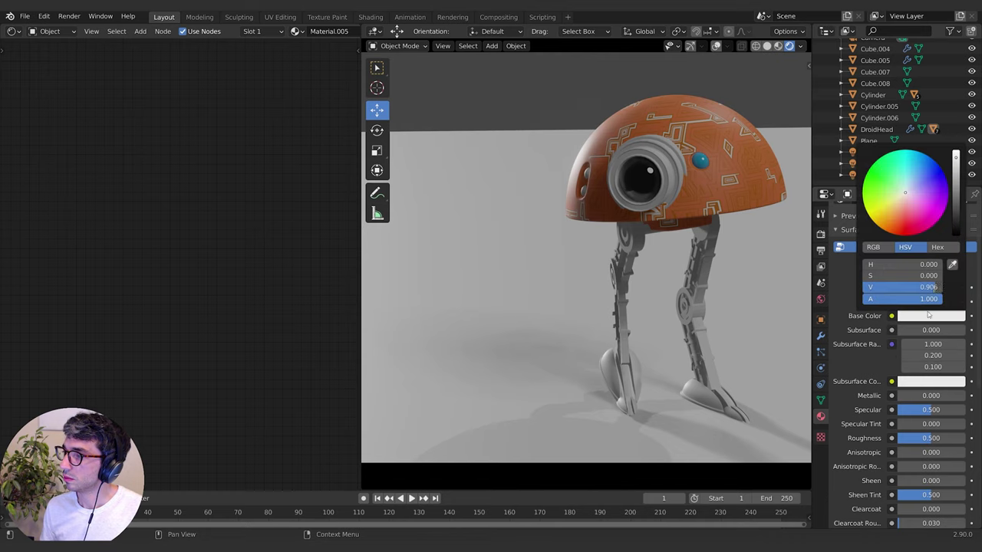
pyautogui.click(906, 232)
# Set the red sphere's emission to bright red (H 0.028, S 1.000, V 1.000) and its roughness to 0.185
pyautogui.scroll(-7, 912, 368)
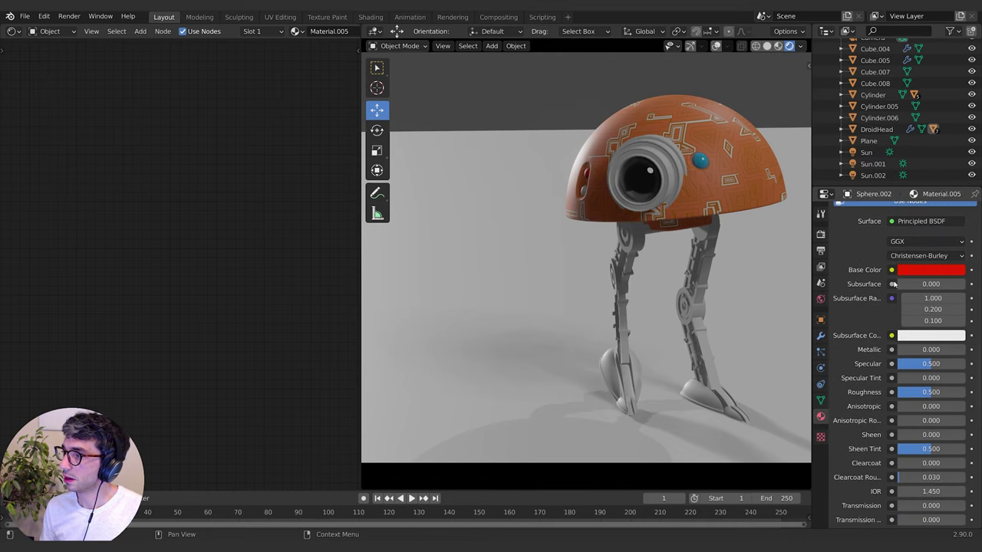
pyautogui.scroll(-2, 921, 423)
pyautogui.click(931, 442)
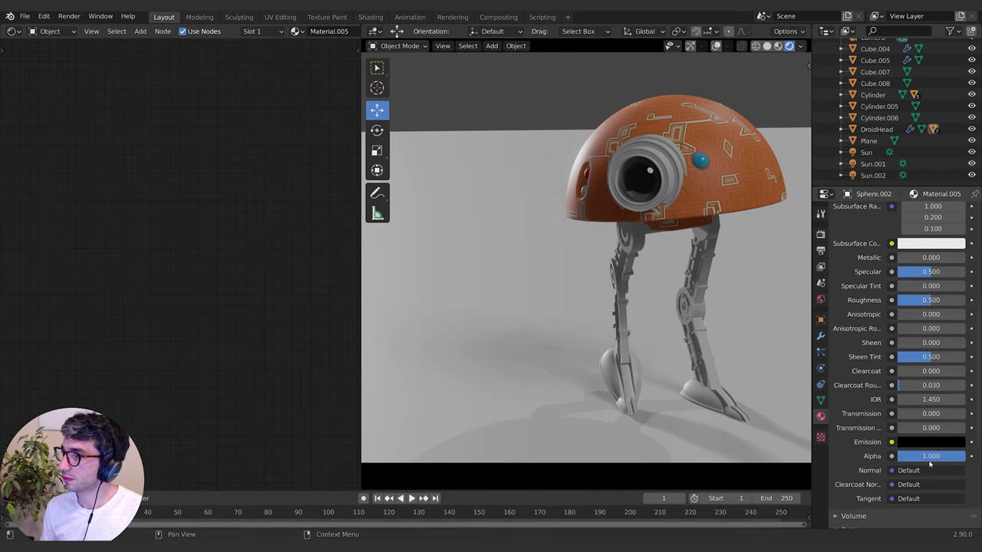
pyautogui.click(926, 445)
pyautogui.click(956, 316)
pyautogui.click(898, 361)
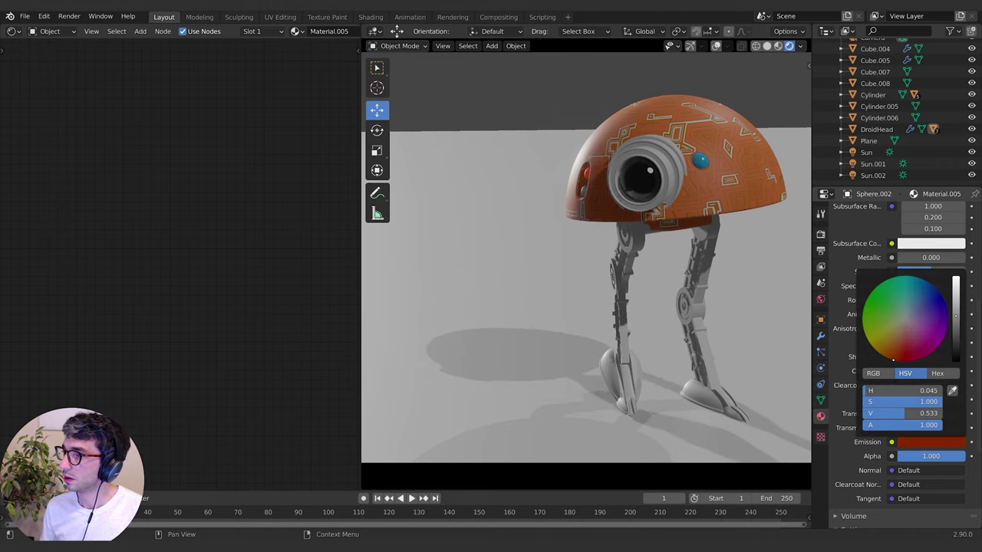
pyautogui.moveTo(957, 308); pyautogui.dragTo(956, 279)
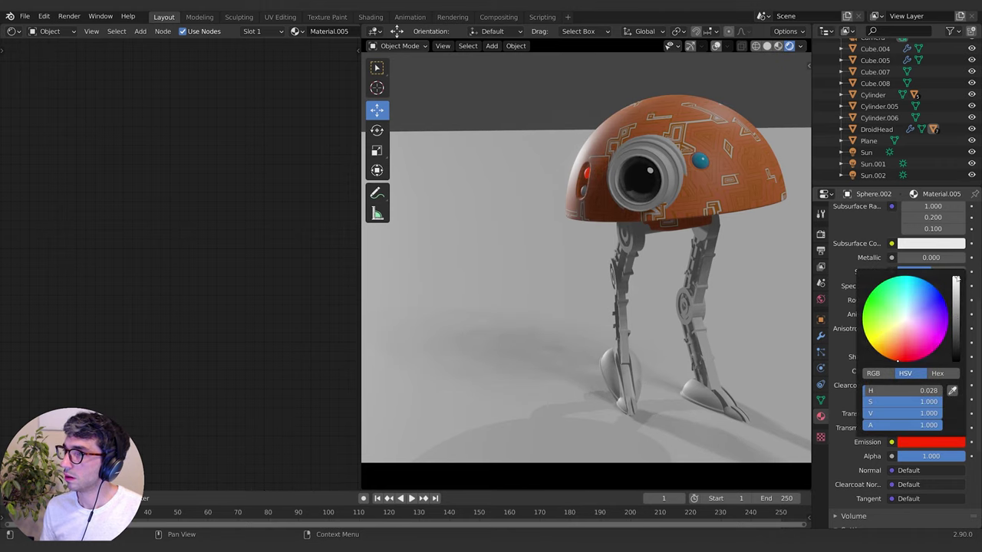
pyautogui.scroll(4, 913, 349)
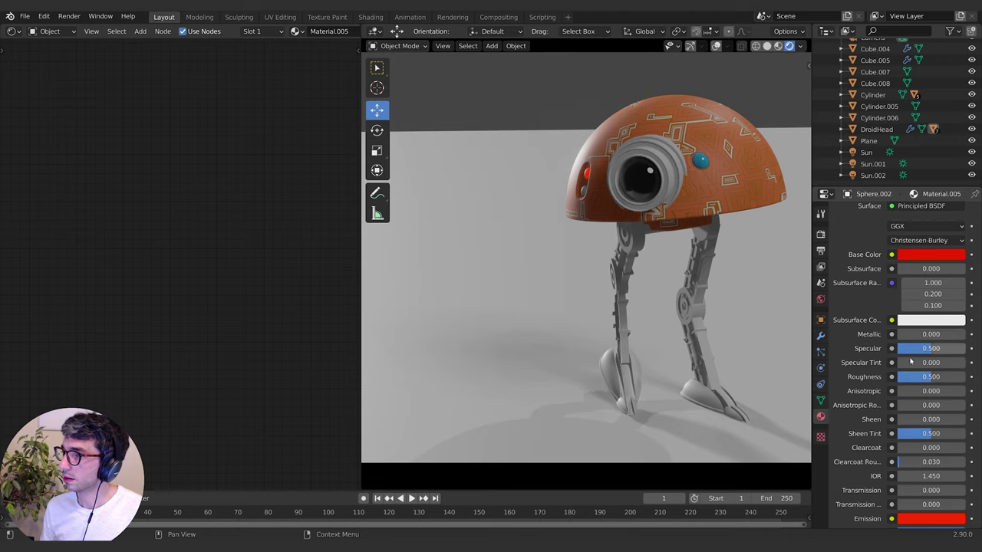
pyautogui.moveTo(914, 377); pyautogui.dragTo(893, 377)
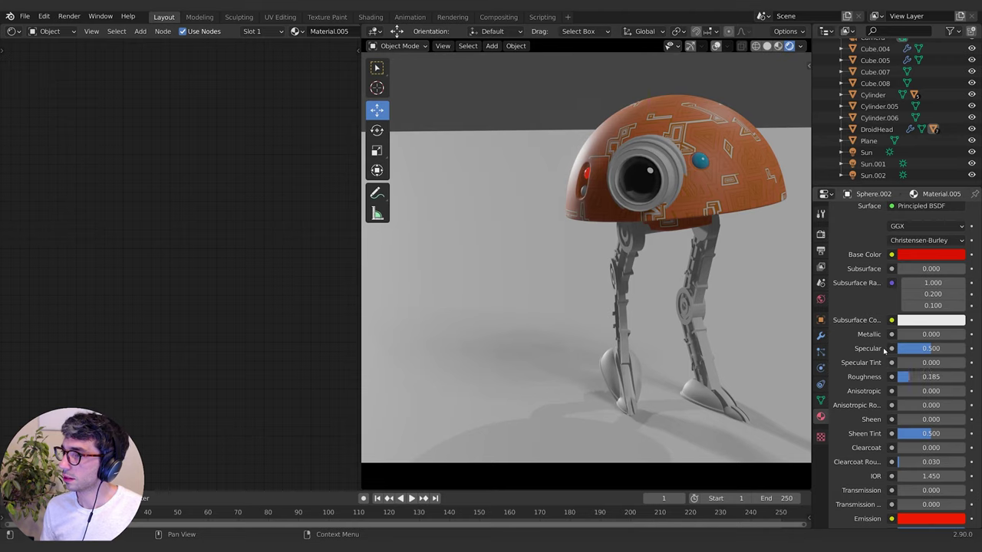
# Give the lower sphere in the recess its own copy of Material.005 with a green base colour (H 0.342, S 1.000, V 0.906)
pyautogui.click(583, 193)
pyautogui.click(841, 259)
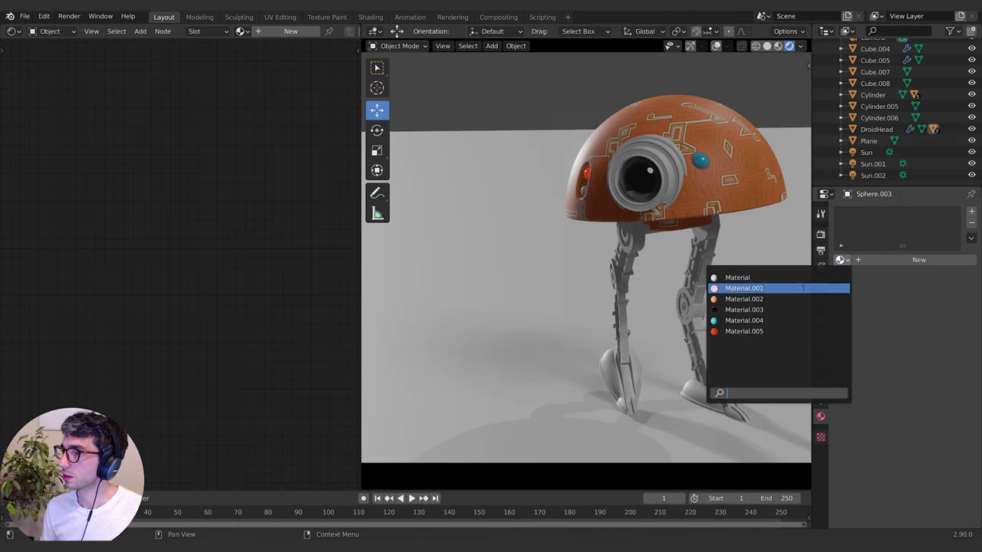
pyautogui.click(759, 330)
pyautogui.click(937, 259)
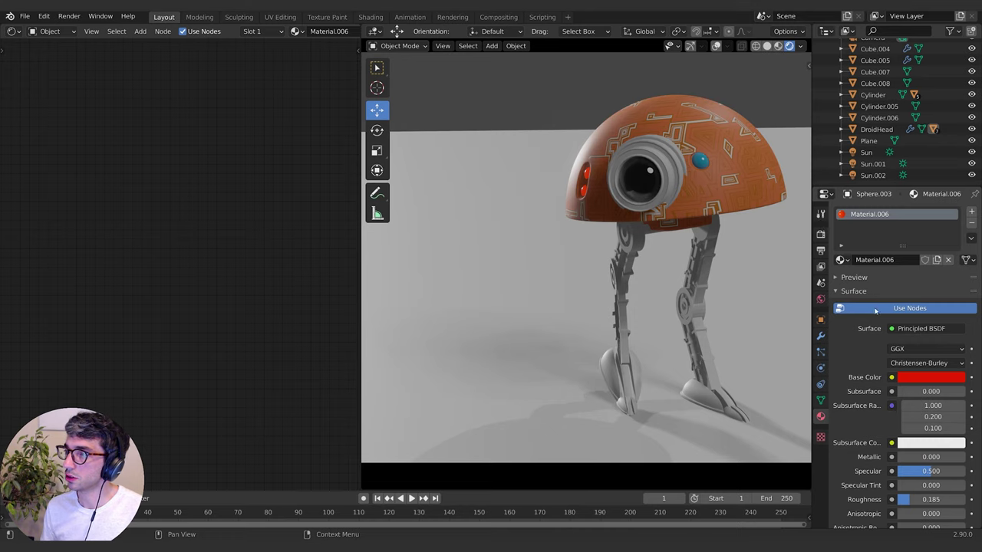
pyautogui.click(922, 378)
pyautogui.click(882, 229)
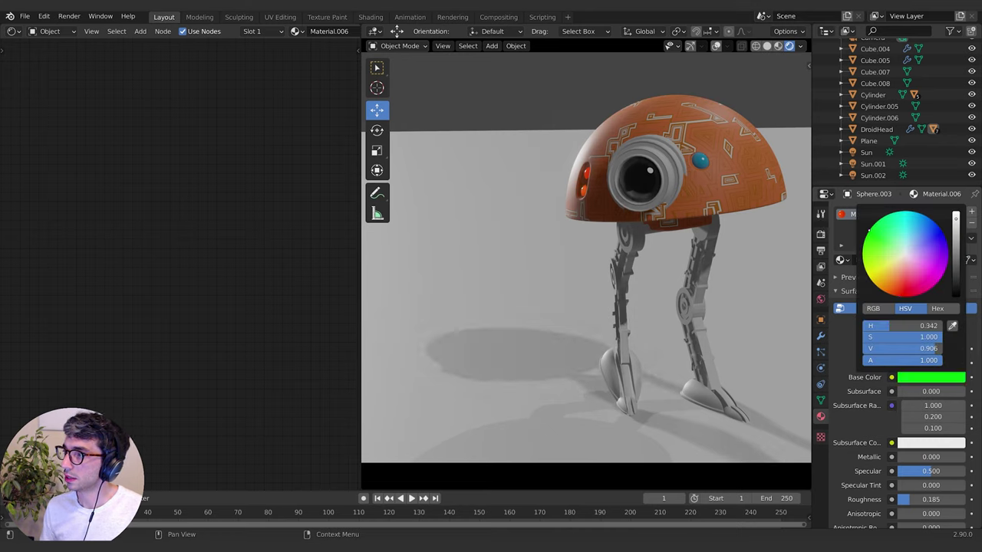
# Change the lower recess sphere's emission colour to a saturated blue, after trying green
pyautogui.scroll(-5, 871, 421)
pyautogui.scroll(-3, 871, 421)
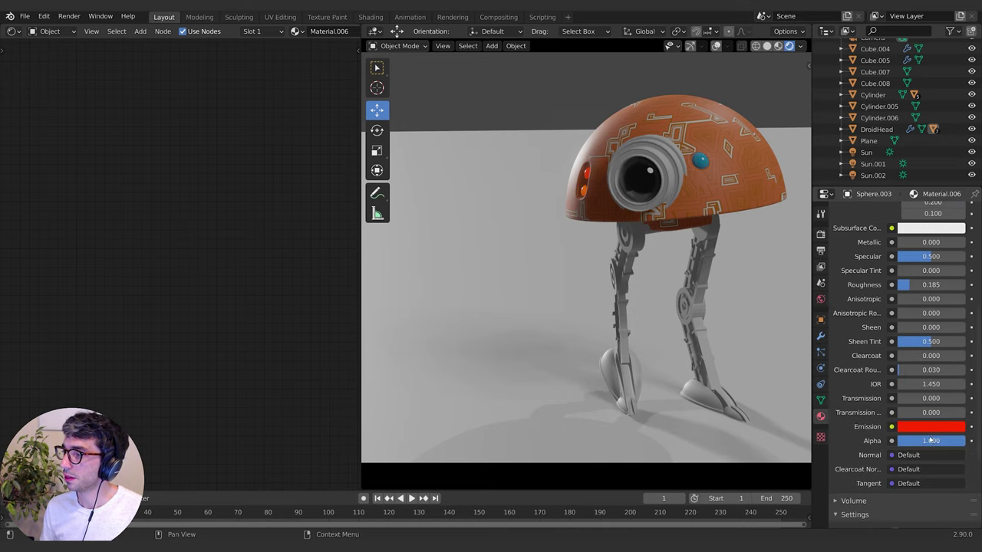
pyautogui.click(942, 430)
pyautogui.click(872, 277)
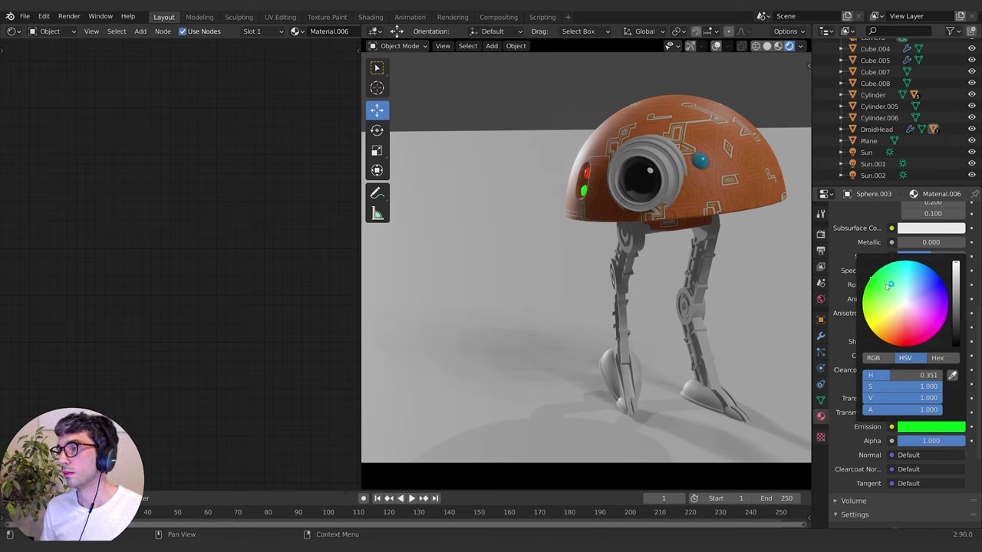
pyautogui.click(930, 426)
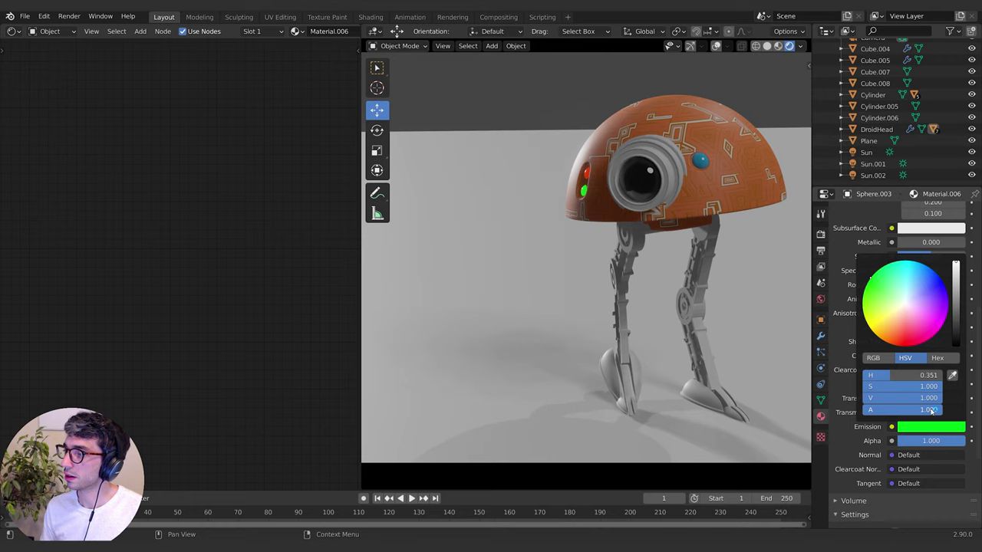
pyautogui.click(901, 309)
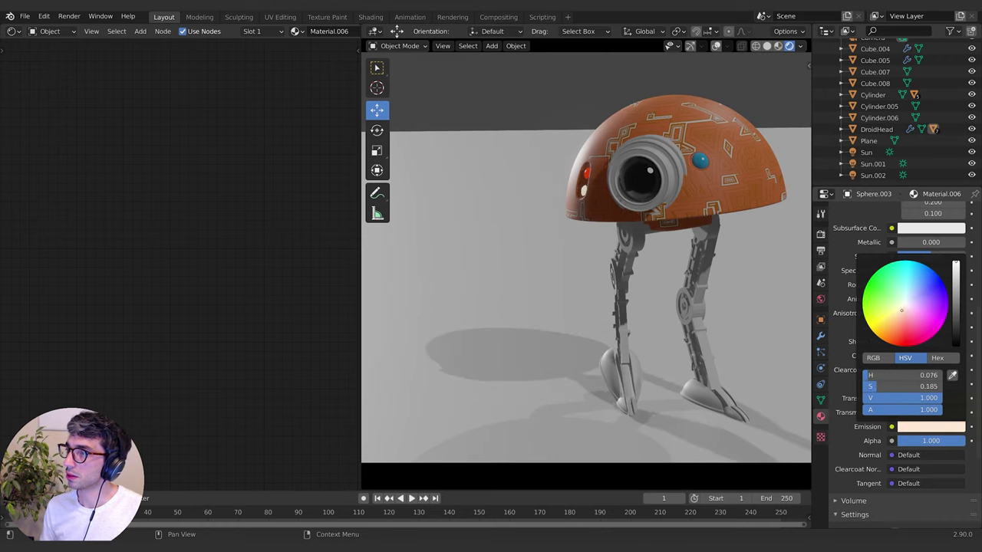
pyautogui.moveTo(901, 310); pyautogui.dragTo(934, 272)
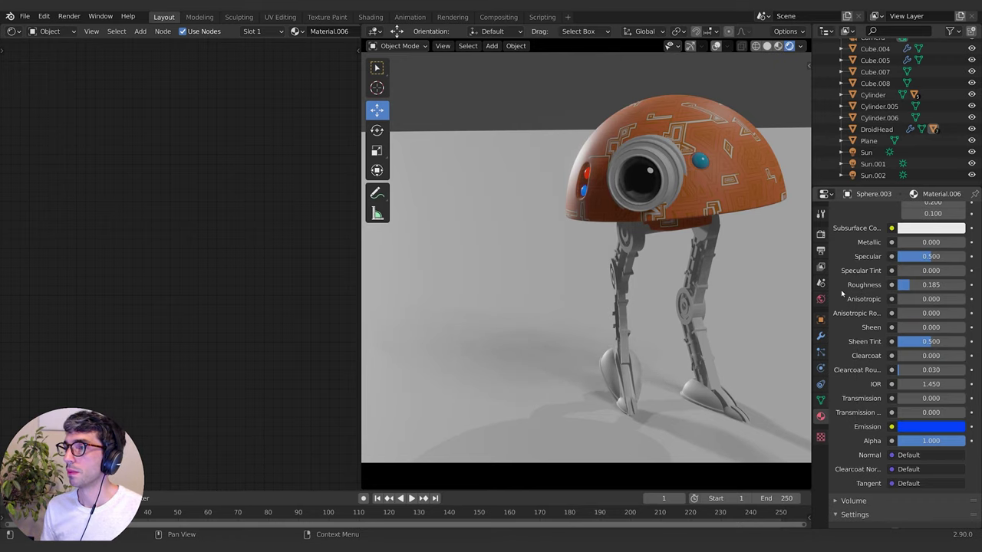
# Give one ring around the eye a new material with a mid-grey base colour and a metallic value of 0.921
pyautogui.click(663, 191)
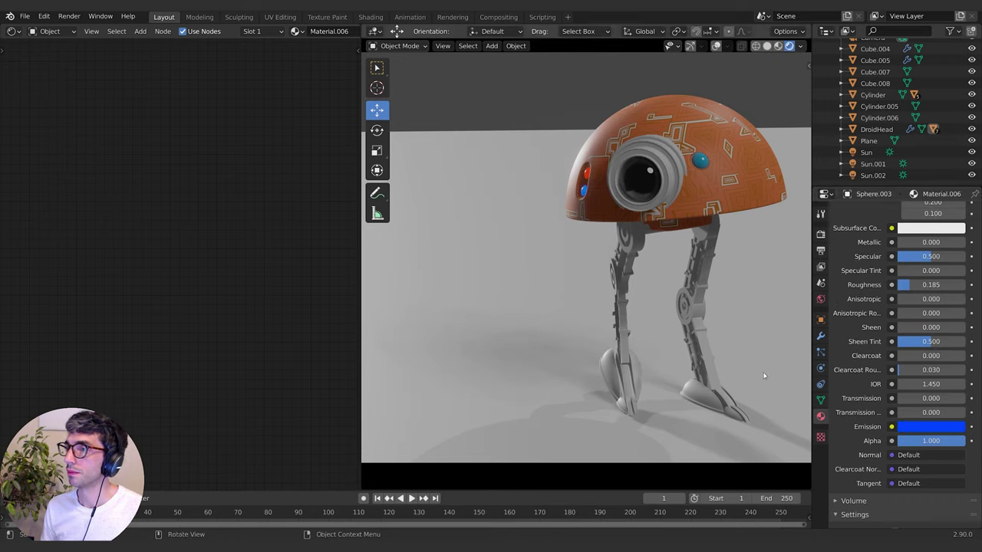
pyautogui.click(665, 160)
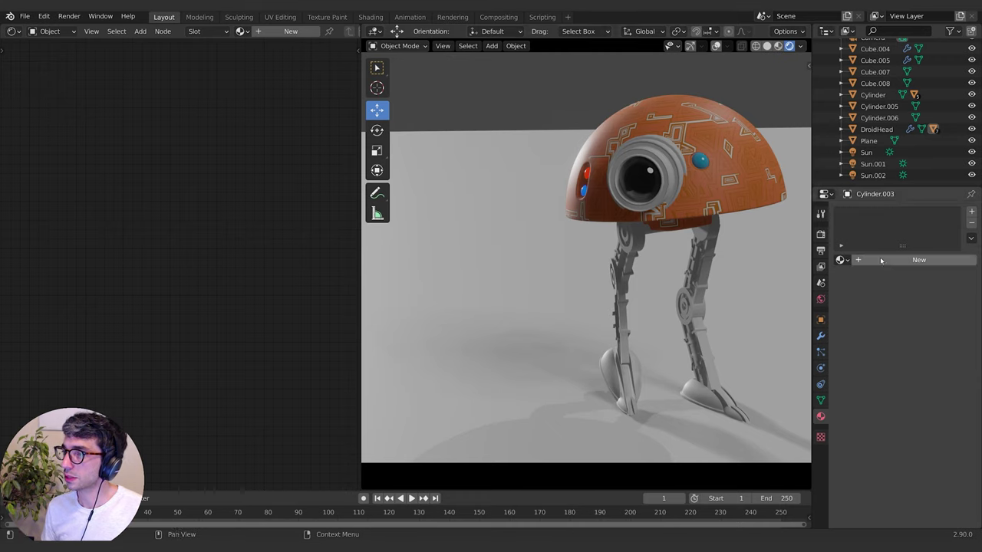
pyautogui.click(853, 260)
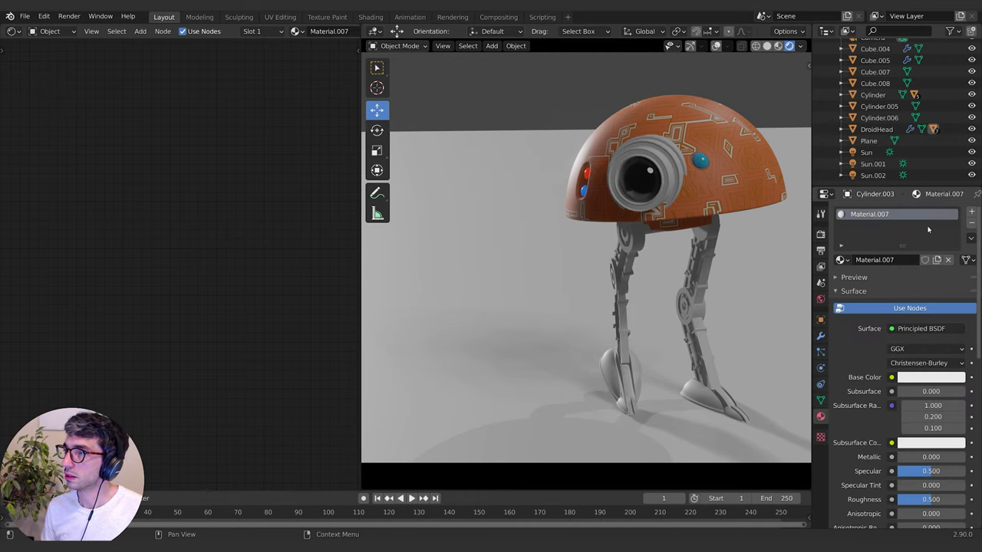
pyautogui.click(954, 377)
pyautogui.moveTo(956, 249); pyautogui.dragTo(955, 262)
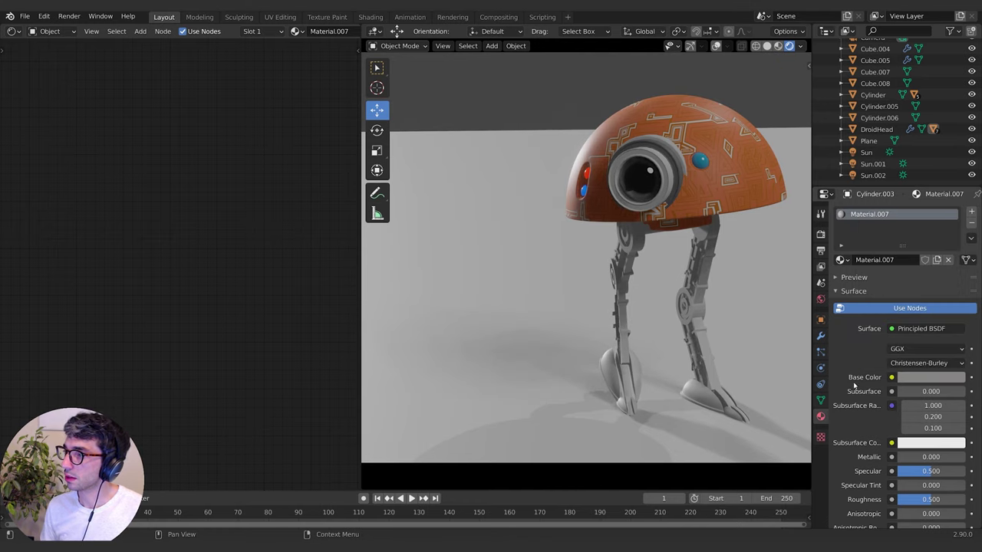
pyautogui.scroll(-2, 921, 413)
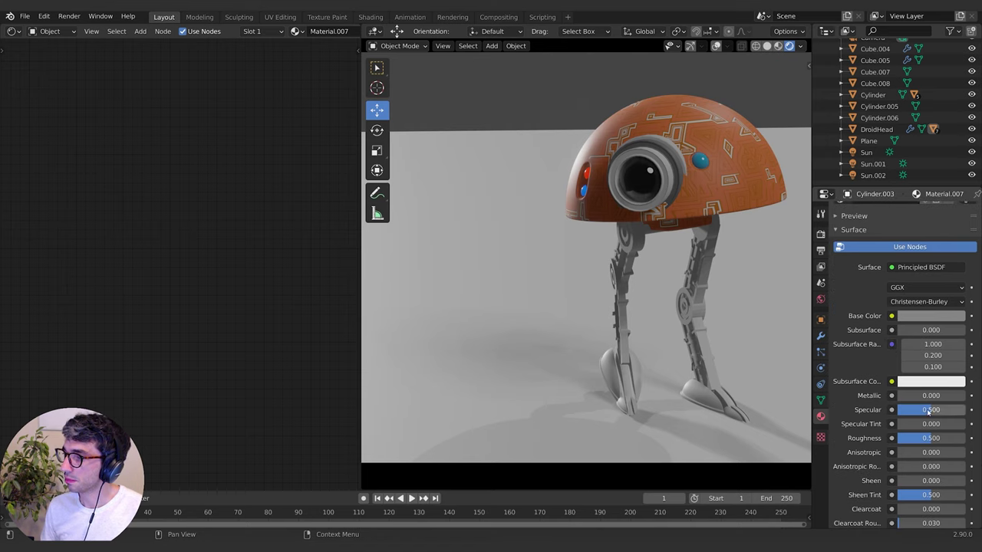
pyautogui.moveTo(920, 395); pyautogui.dragTo(958, 395)
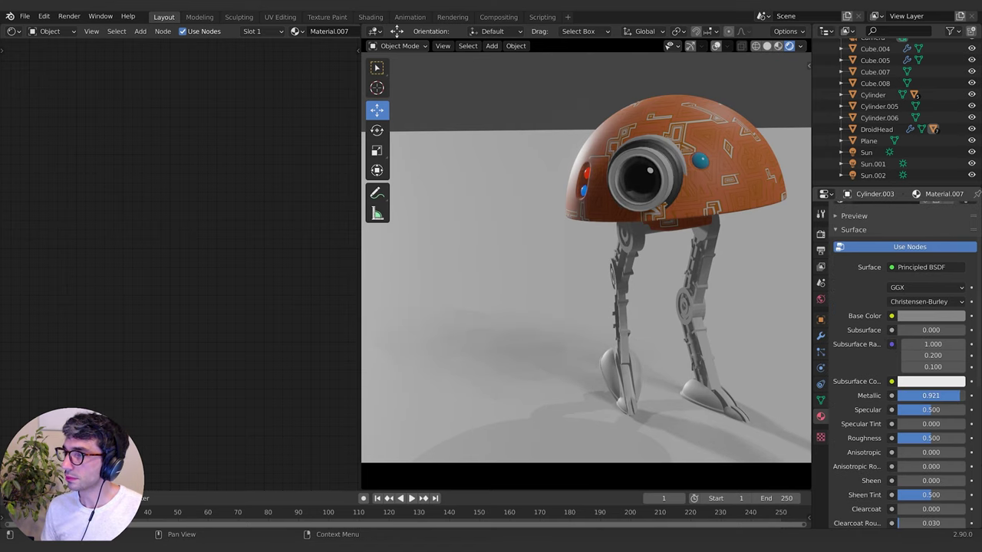
# Make the patterned head material more metallic and glossy, with metallic at 0.706 and roughness at 0.370
pyautogui.click(741, 184)
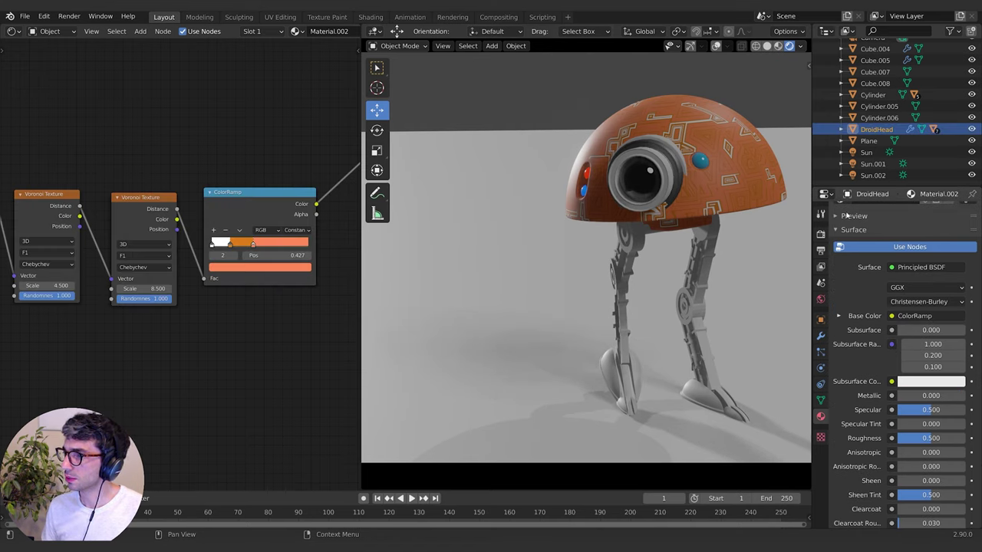
pyautogui.moveTo(294, 156); pyautogui.dragTo(38, 212, button='middle')
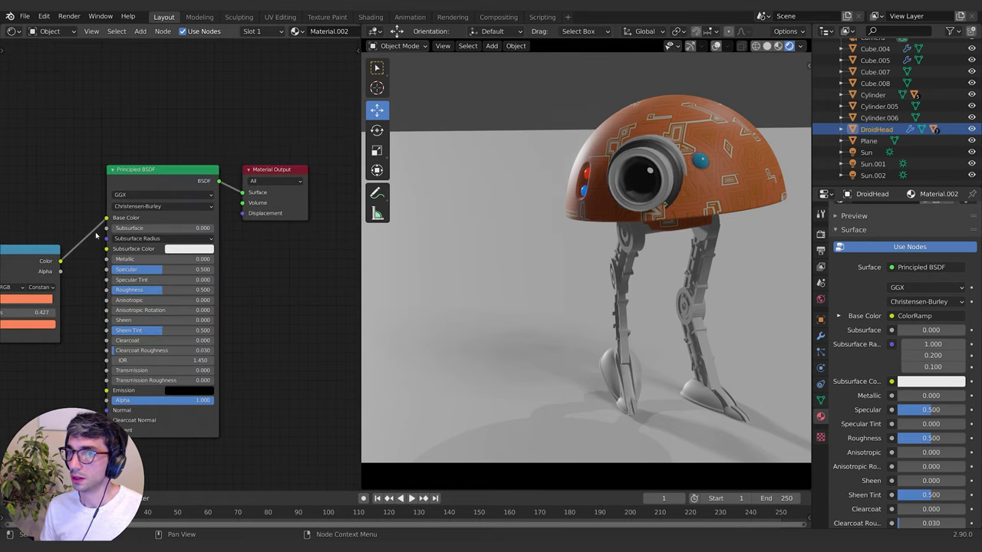
pyautogui.moveTo(139, 254)
pyautogui.mouseDown()
pyautogui.moveTo(187, 261)
pyautogui.moveTo(128, 260)
pyautogui.moveTo(230, 261)
pyautogui.moveTo(205, 261)
pyautogui.mouseUp()
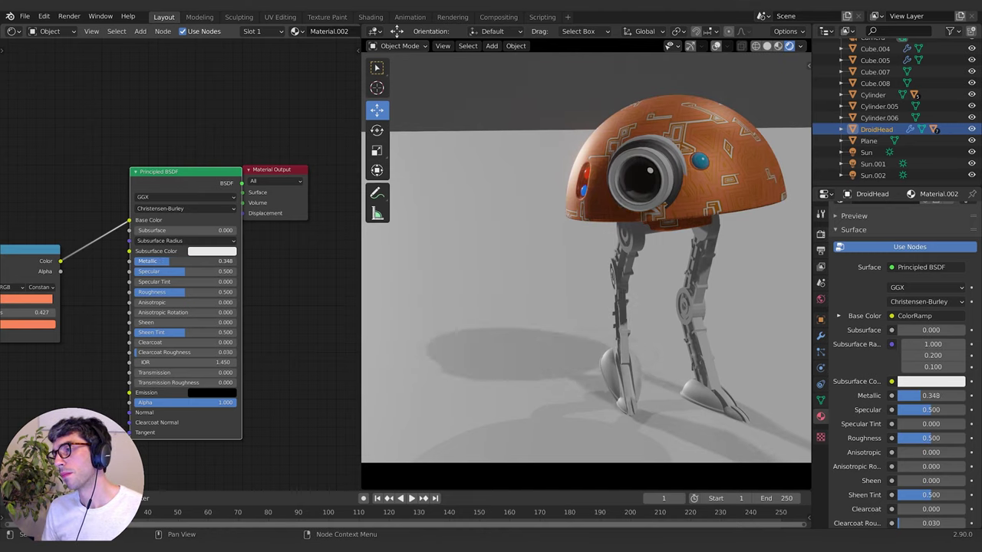
pyautogui.moveTo(184, 298); pyautogui.dragTo(172, 298)
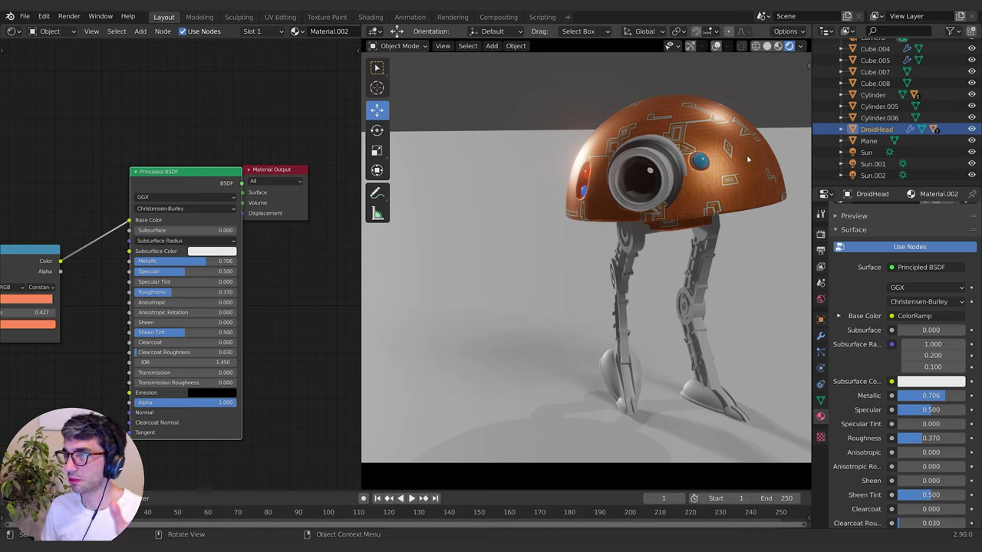
# Set the grey eye ring material's roughness to 0.360 and its specular to 0.579
pyautogui.click(678, 184)
pyautogui.click(918, 317)
pyautogui.moveTo(929, 287)
pyautogui.mouseDown()
pyautogui.moveTo(913, 287)
pyautogui.moveTo(925, 288)
pyautogui.mouseUp()
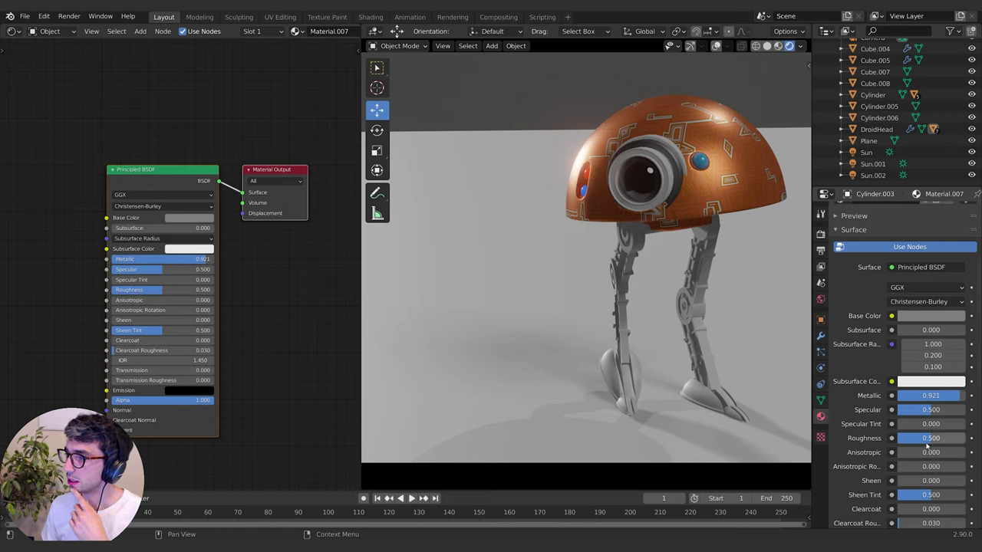
pyautogui.moveTo(927, 444)
pyautogui.mouseDown()
pyautogui.moveTo(913, 443)
pyautogui.moveTo(933, 409)
pyautogui.moveTo(951, 410)
pyautogui.moveTo(940, 410)
pyautogui.mouseUp()
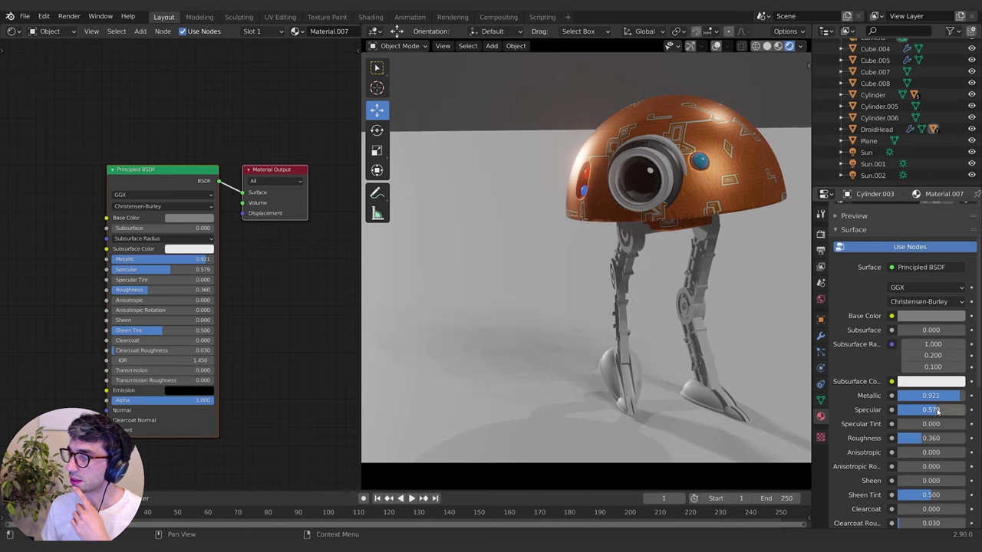
# Assign the existing Material.007 to the remaining rings around the droid's eye
pyautogui.scroll(2, 869, 261)
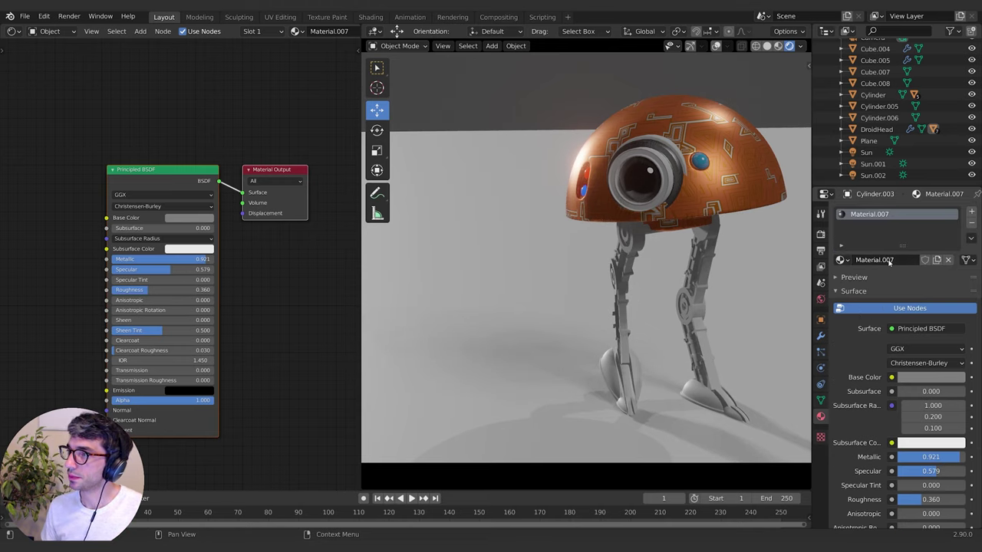
pyautogui.click(666, 171)
pyautogui.click(842, 261)
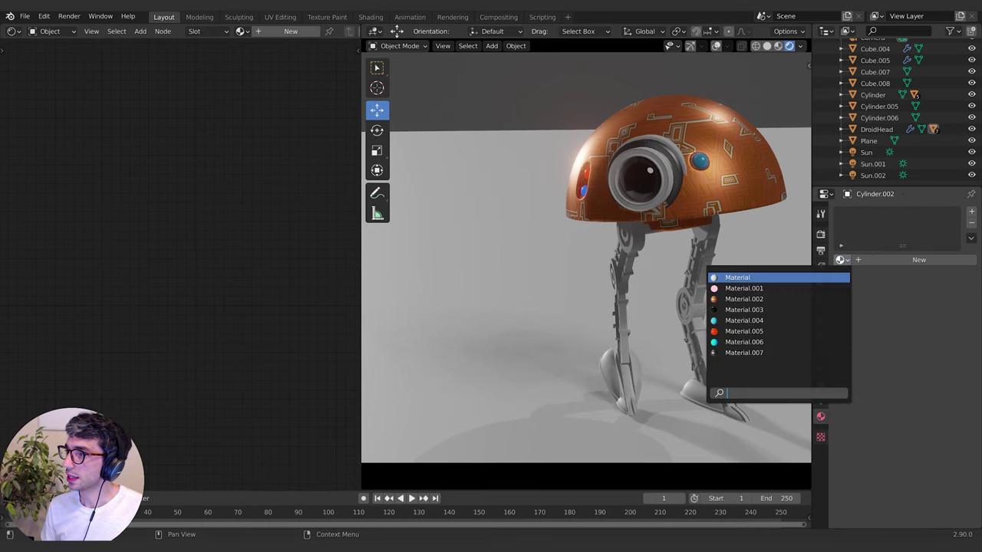
pyautogui.click(744, 352)
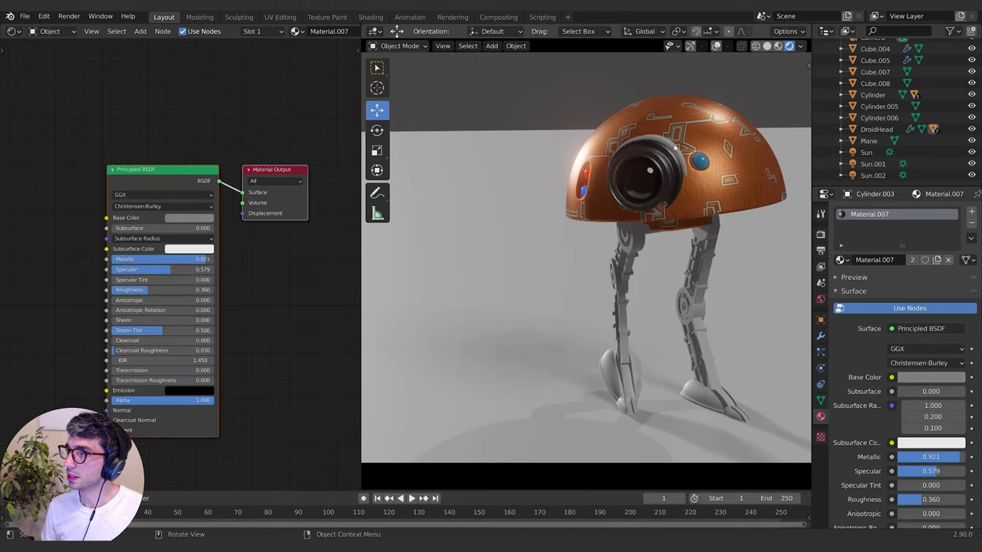
pyautogui.click(675, 147)
pyautogui.click(842, 260)
pyautogui.click(744, 351)
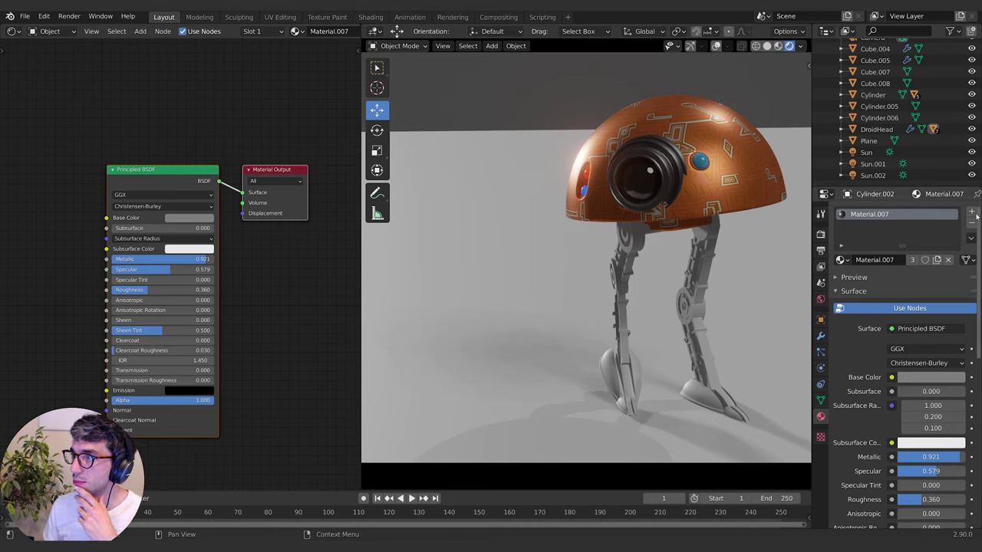
# Lighten the base colour of the eye rings' metal material to near white
pyautogui.click(926, 380)
pyautogui.moveTo(908, 349); pyautogui.dragTo(956, 349)
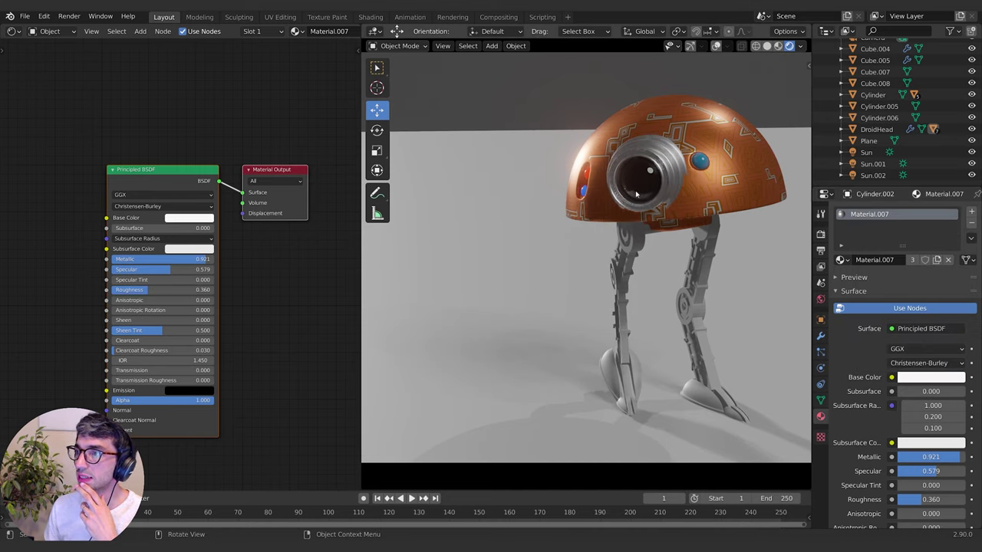
pyautogui.click(669, 181)
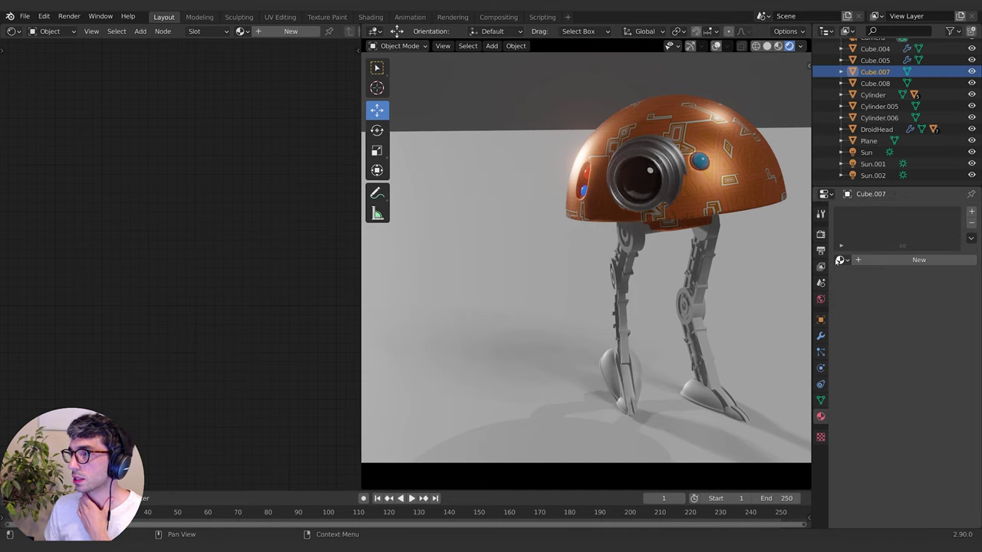
# Assign the metal Material.007 to the upper segments of both legs
pyautogui.click(632, 237)
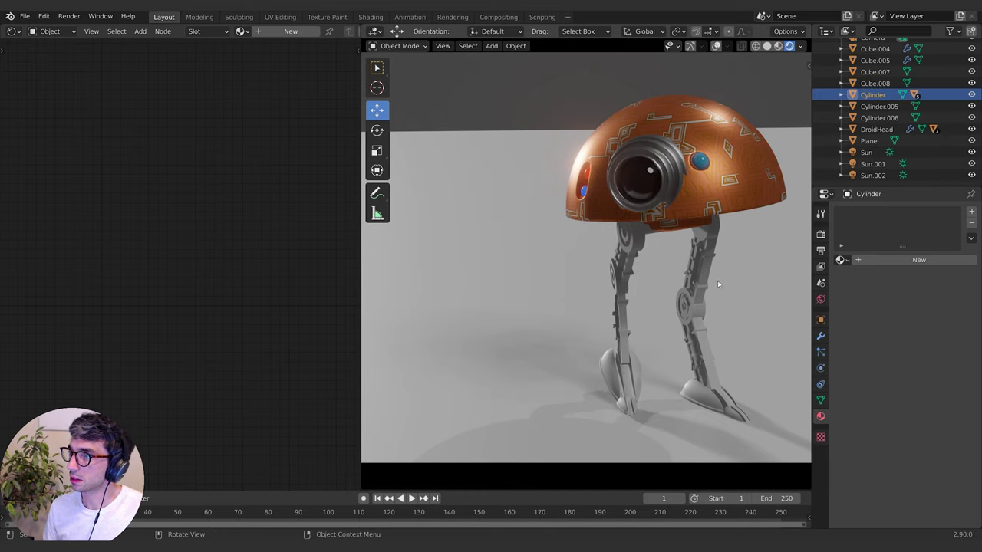
pyautogui.click(703, 270)
pyautogui.click(839, 259)
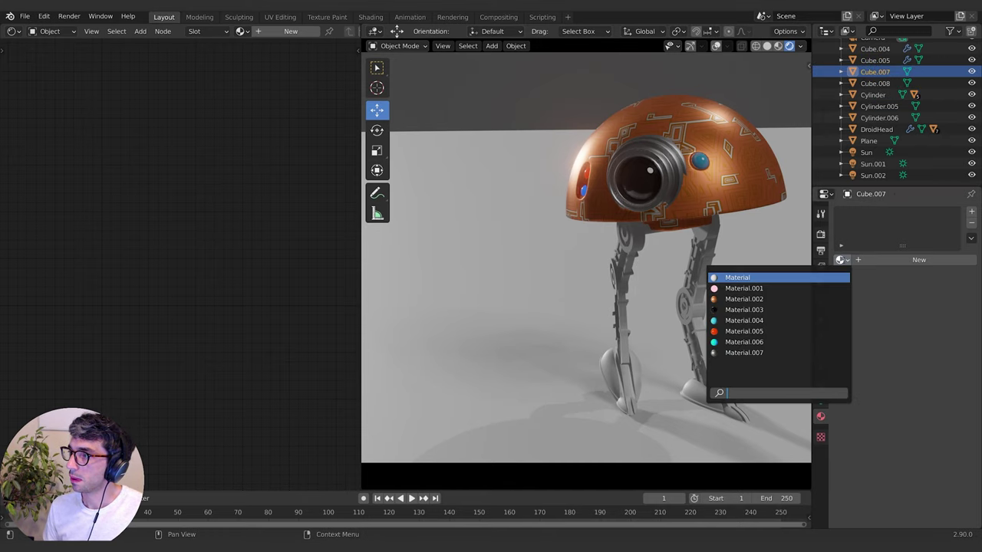
pyautogui.click(736, 353)
pyautogui.click(626, 258)
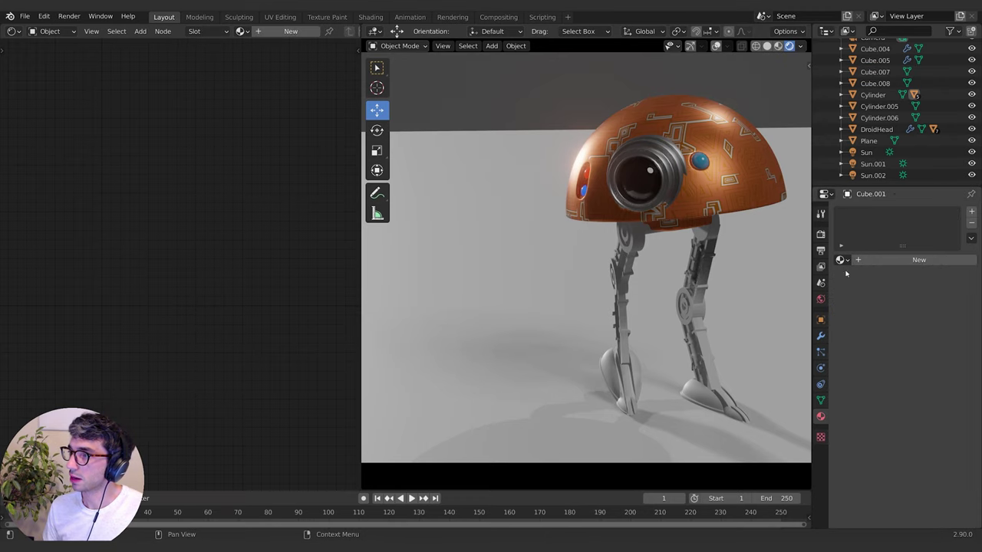
pyautogui.click(840, 259)
pyautogui.click(736, 351)
# Assign the metal Material.007 to the lower segments of both legs
pyautogui.click(705, 341)
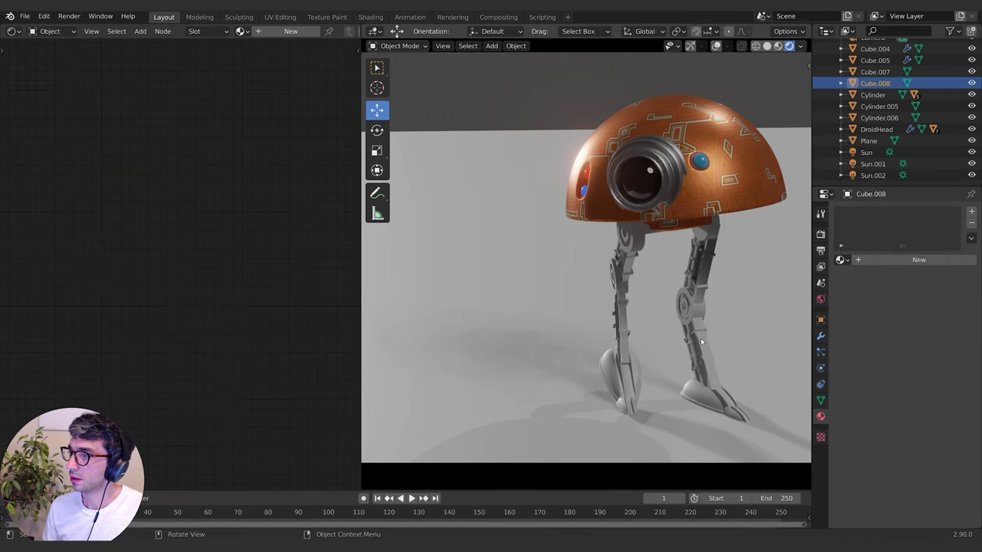
pyautogui.click(840, 259)
pyautogui.click(771, 353)
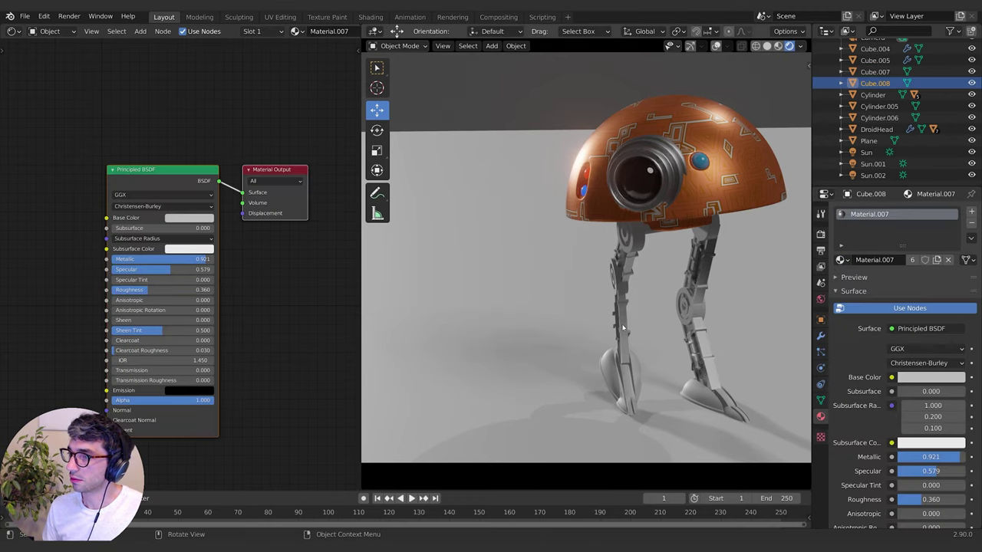
pyautogui.click(623, 328)
pyautogui.click(839, 259)
pyautogui.click(759, 351)
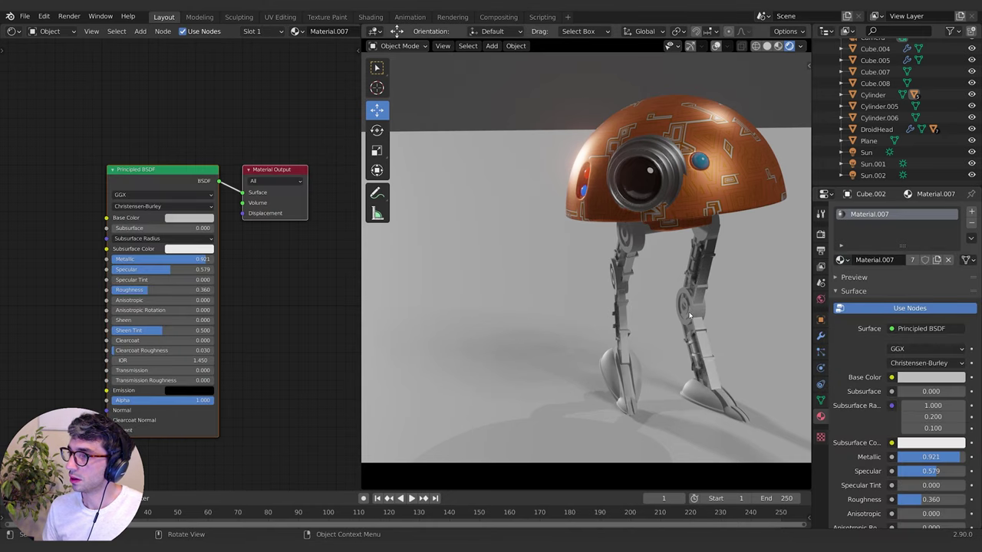
# Assign the head's patterned orange Material.002 to the knee joints of both legs
pyautogui.click(688, 314)
pyautogui.click(839, 259)
pyautogui.click(734, 301)
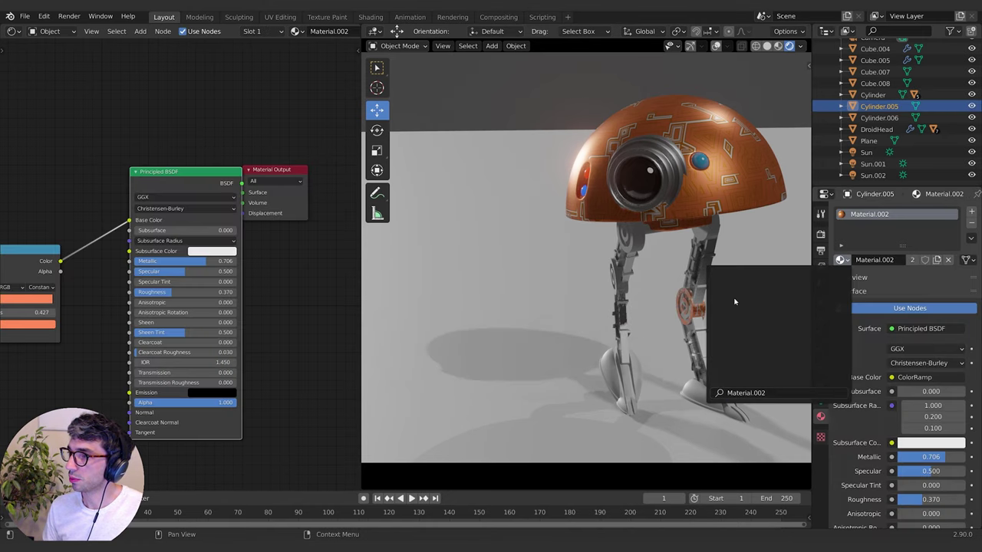
pyautogui.click(615, 278)
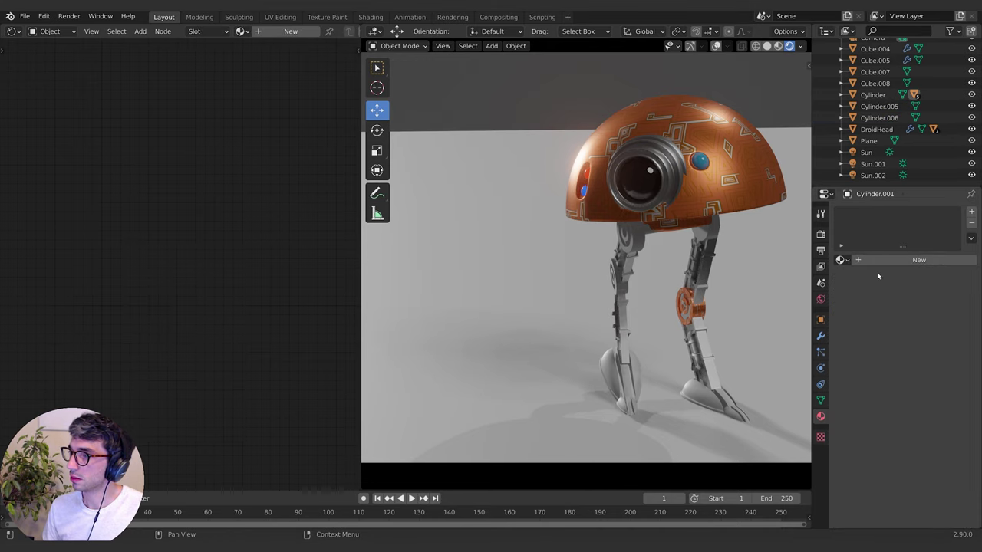
pyautogui.click(839, 259)
pyautogui.click(737, 289)
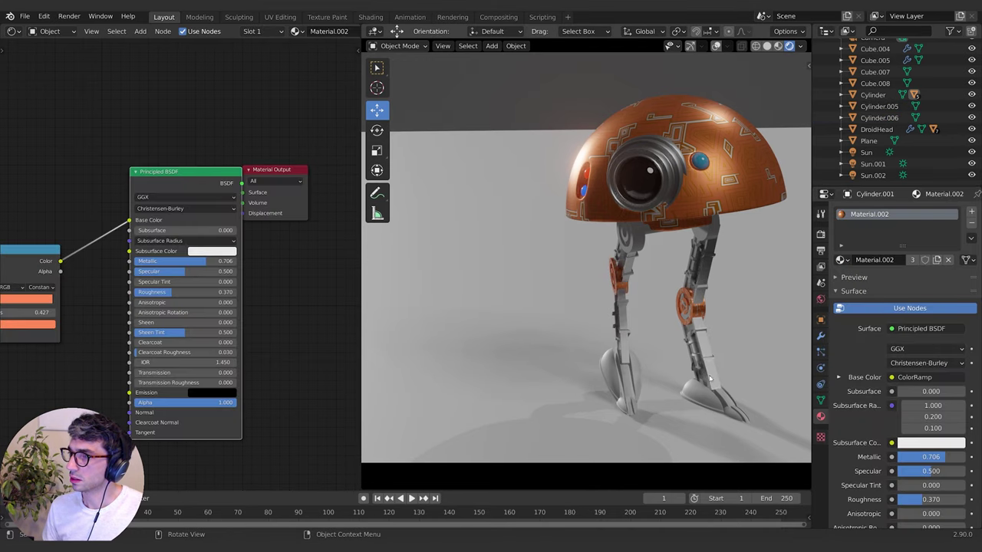
# Assign the patterned orange Material.002 to both hip joints beneath the head
pyautogui.click(705, 236)
pyautogui.click(839, 259)
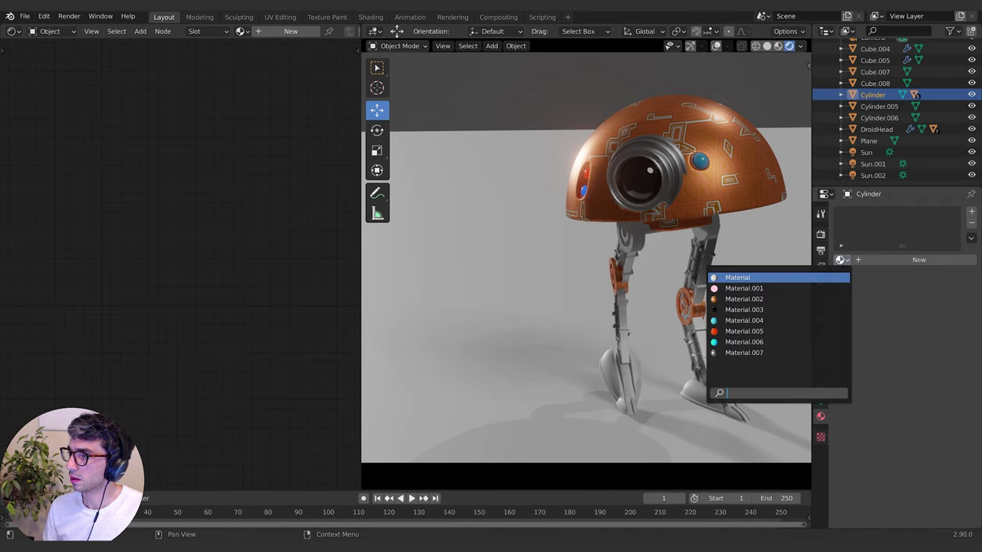
pyautogui.click(736, 298)
pyautogui.click(698, 269)
pyautogui.click(839, 259)
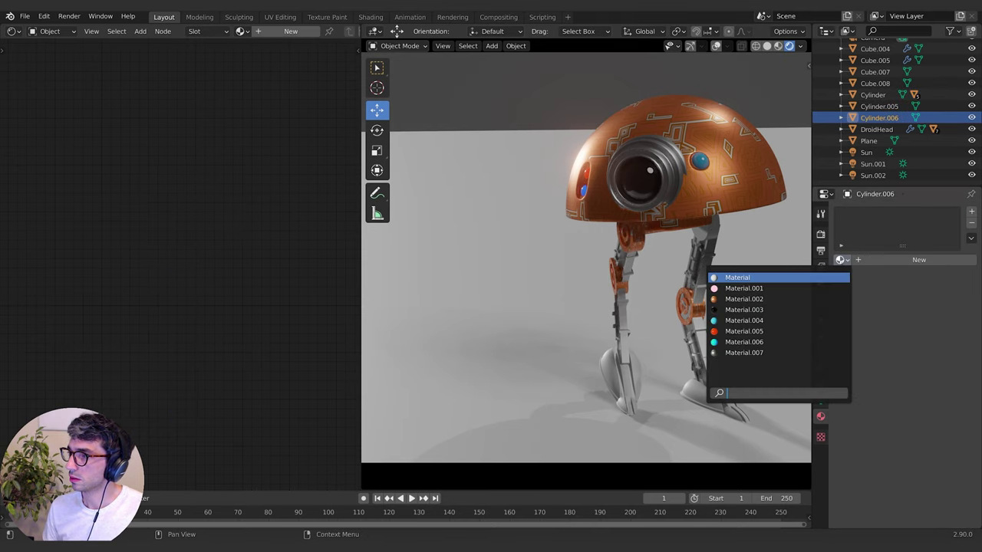
pyautogui.click(737, 298)
# Assign the patterned orange Material.002 to the nearer foot, covering both Cube.004 and the toe piece Cube.005
pyautogui.click(715, 415)
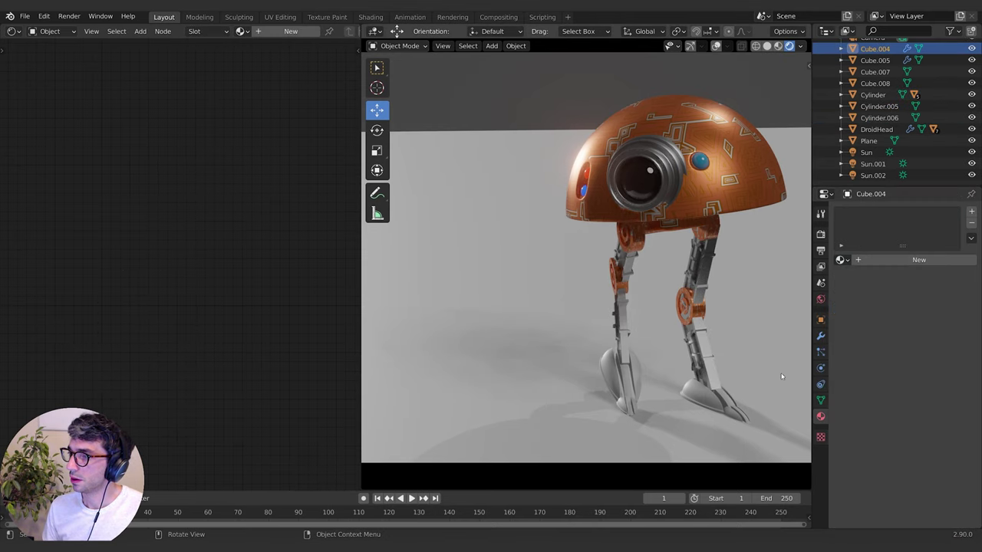
pyautogui.click(840, 259)
pyautogui.click(737, 293)
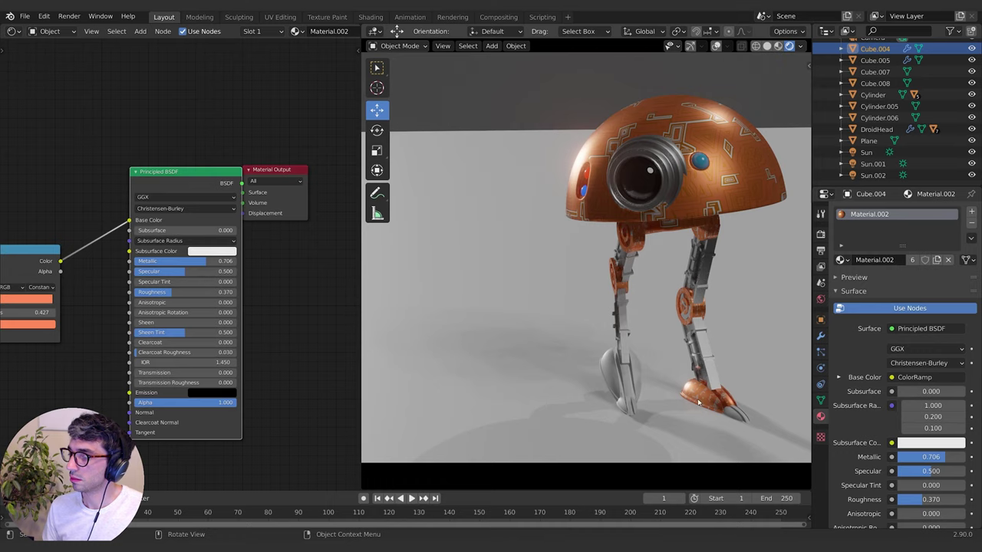
pyautogui.click(737, 415)
pyautogui.click(839, 259)
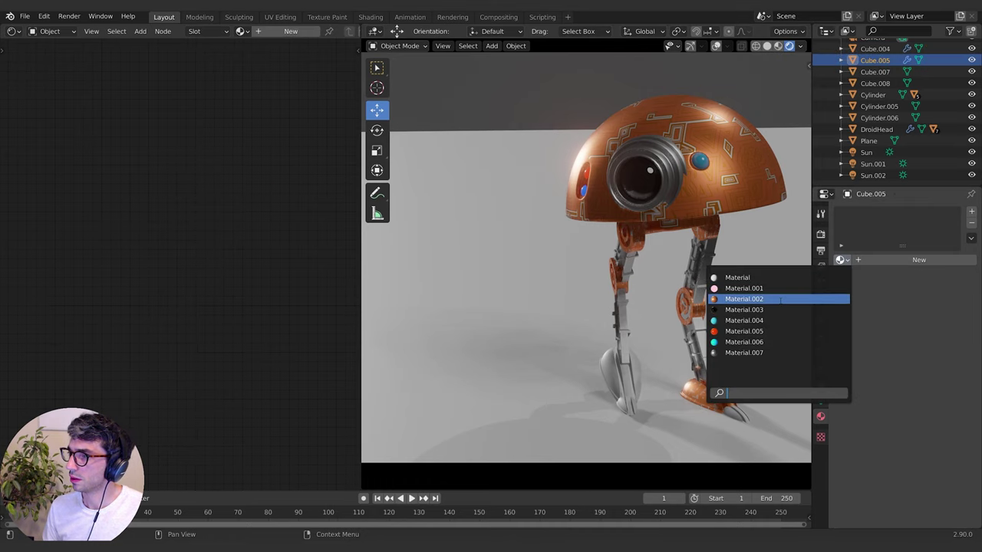
pyautogui.click(780, 299)
# Assign the patterned orange Material.002 to the farther foot, covering both Cube.003 and the toe piece Cube.006
pyautogui.click(621, 295)
pyautogui.click(839, 259)
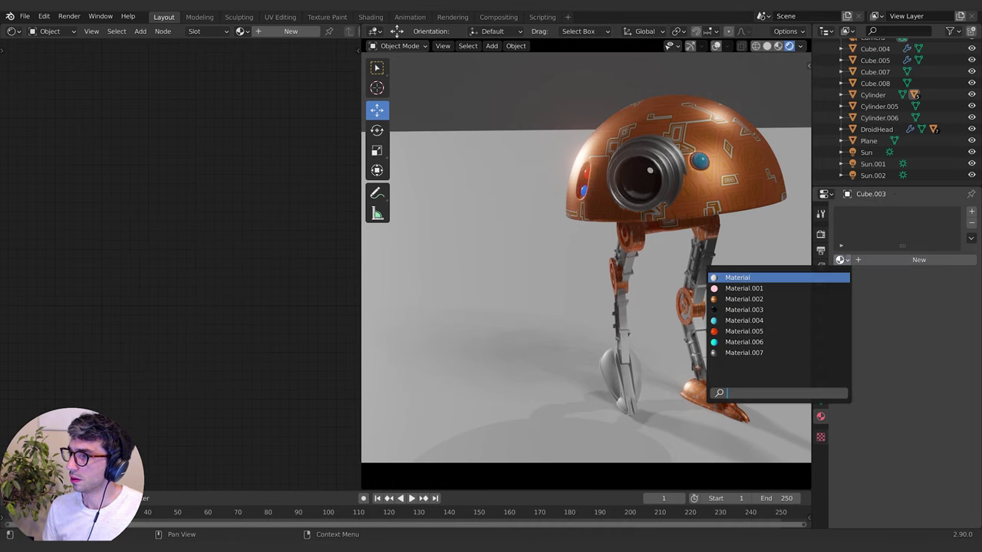
pyautogui.click(780, 289)
pyautogui.click(839, 260)
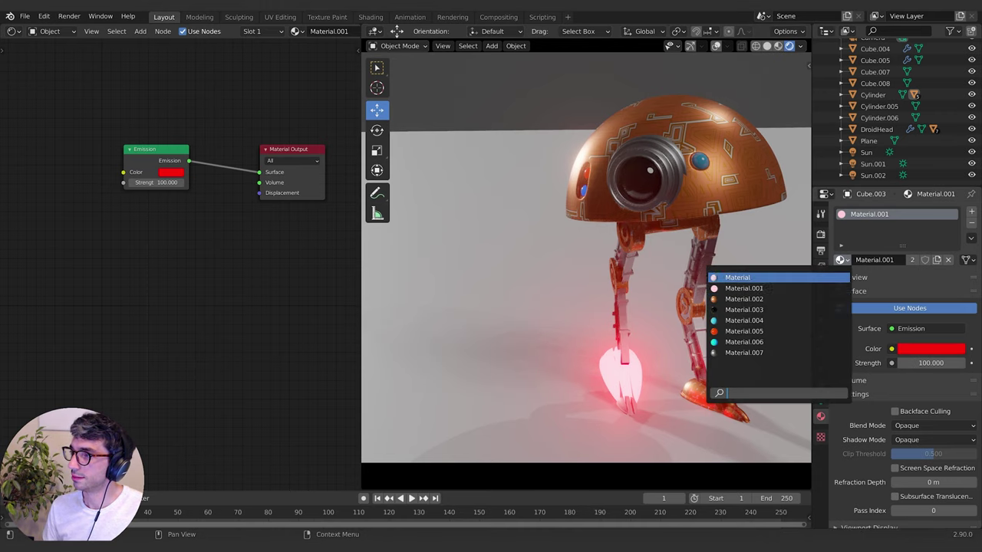
pyautogui.click(775, 299)
pyautogui.click(626, 405)
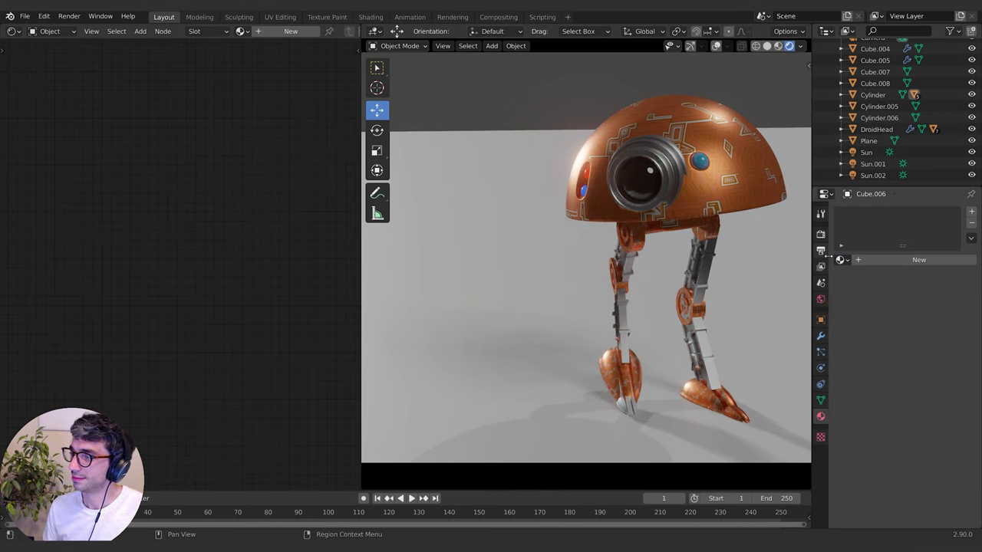
pyautogui.click(841, 259)
pyautogui.click(782, 298)
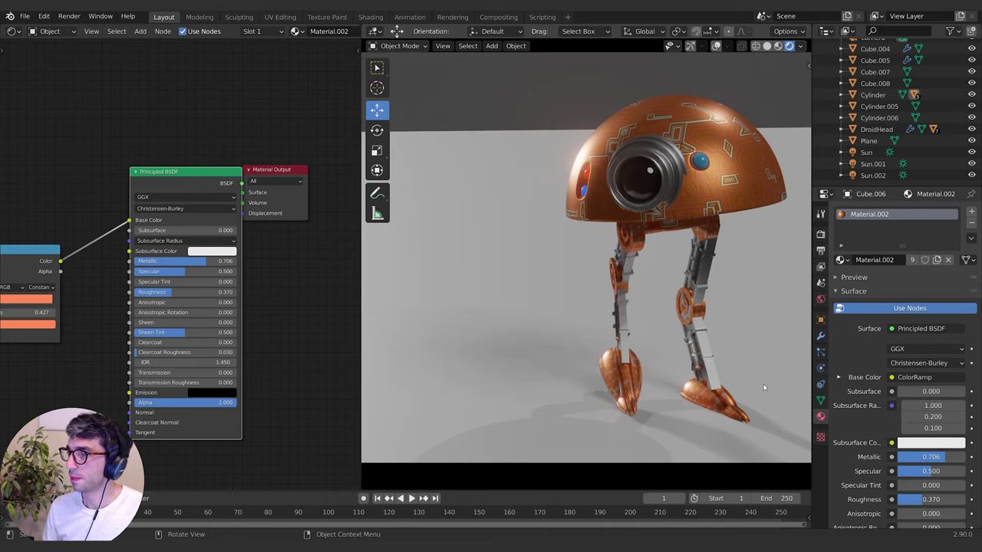
# Try Material.002 on the nearer leg's lower segment, Cube.008, and put Material.007 back on it
pyautogui.click(705, 352)
pyautogui.click(840, 259)
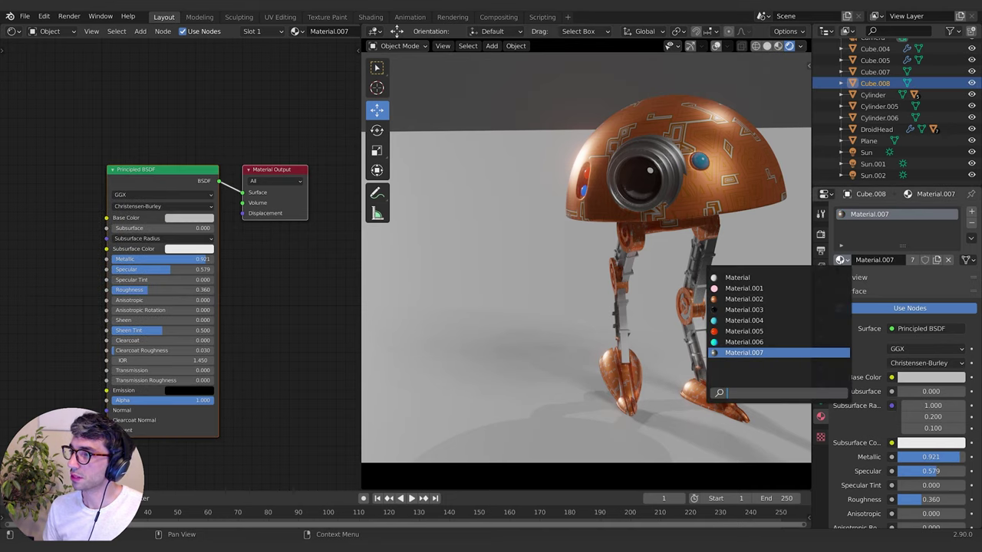
pyautogui.click(756, 302)
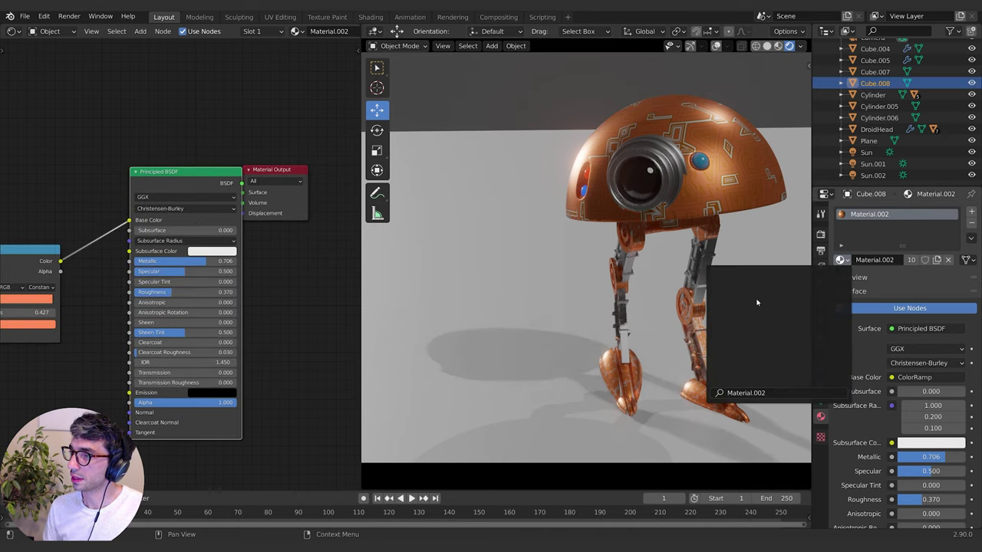
pyautogui.click(620, 322)
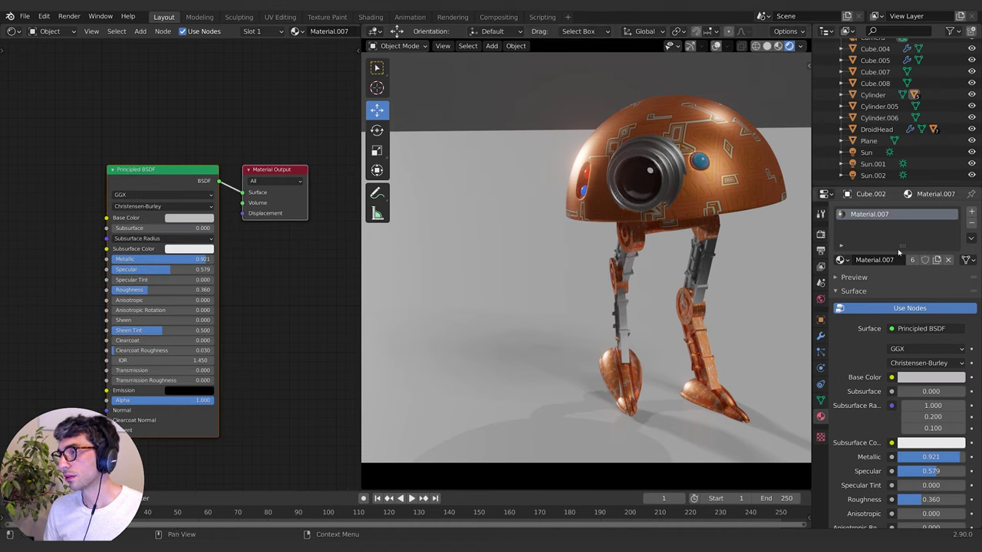
pyautogui.click(840, 259)
pyautogui.click(760, 352)
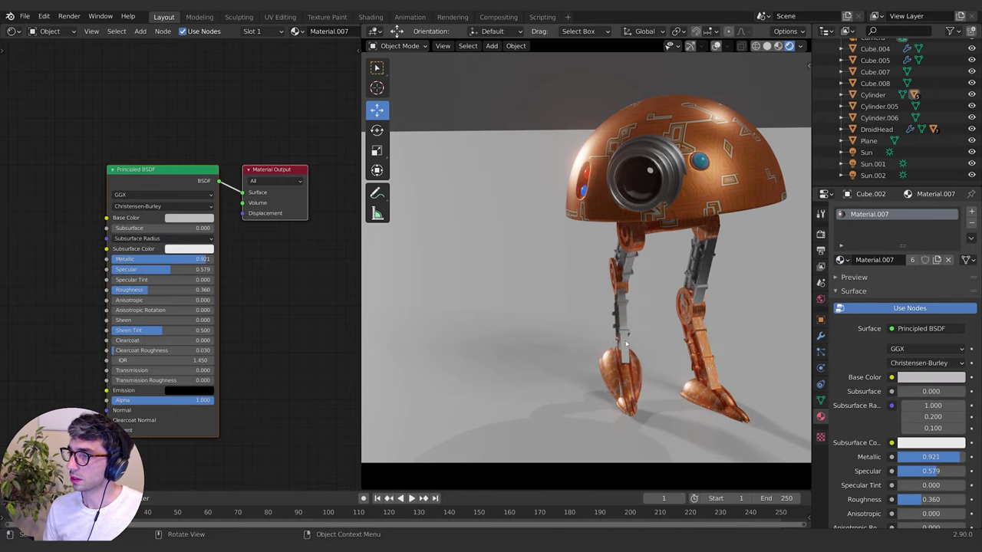
pyautogui.click(718, 344)
pyautogui.click(840, 259)
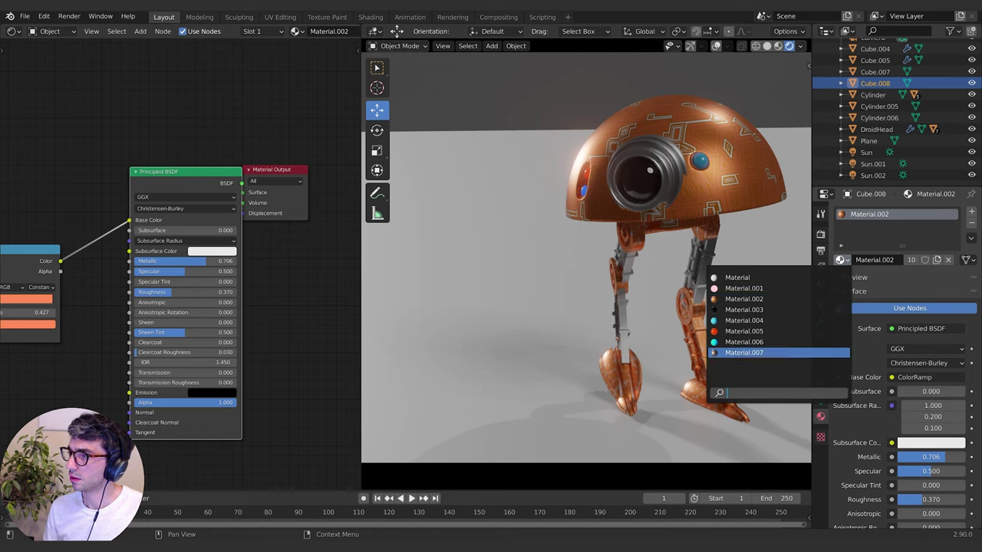
pyautogui.click(755, 349)
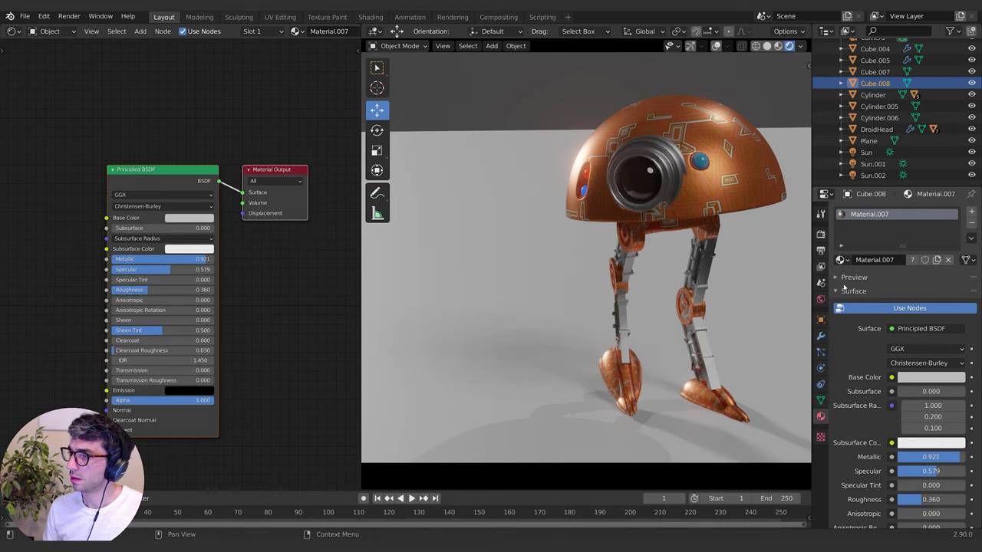
# Make an independent copy of Material.007 for the nearer leg's lower segment, Cube.008
pyautogui.click(938, 260)
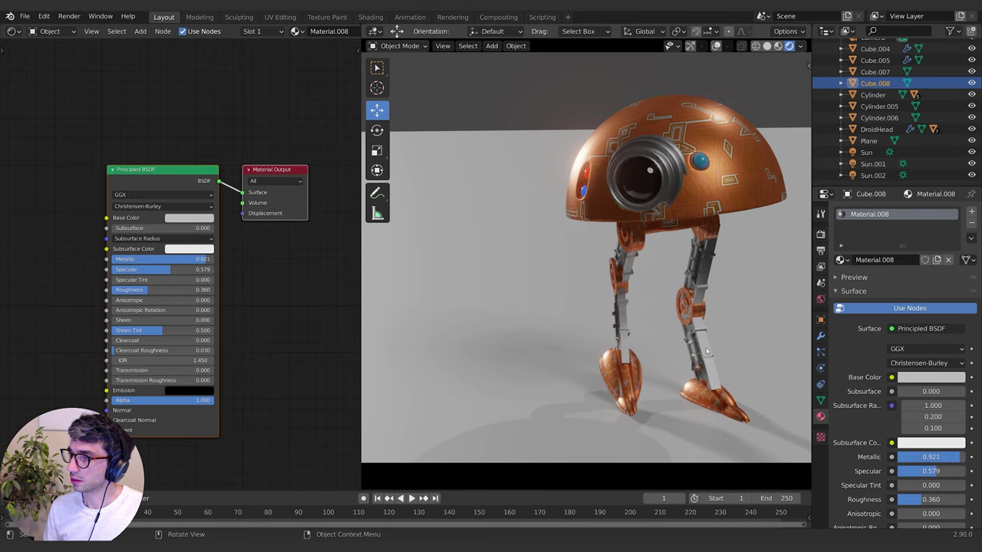
pyautogui.click(707, 352)
pyautogui.click(625, 337)
pyautogui.click(697, 353)
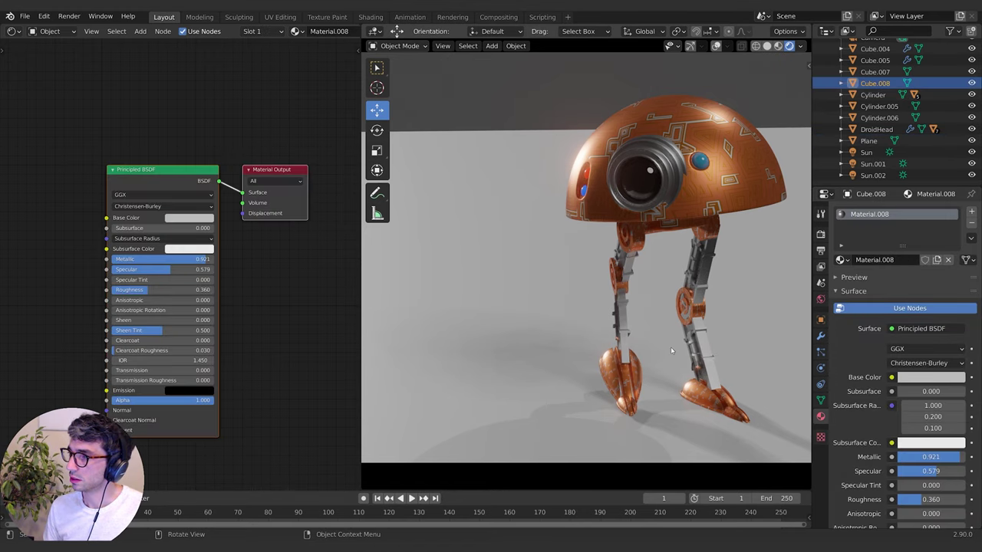
# Assign Material.008 to the nearer leg's upper segment, Cube.007, and copy it to both segments of the farther leg
pyautogui.click(627, 332)
pyautogui.keyDown('shift'); pyautogui.click(629, 258); pyautogui.keyUp('shift')
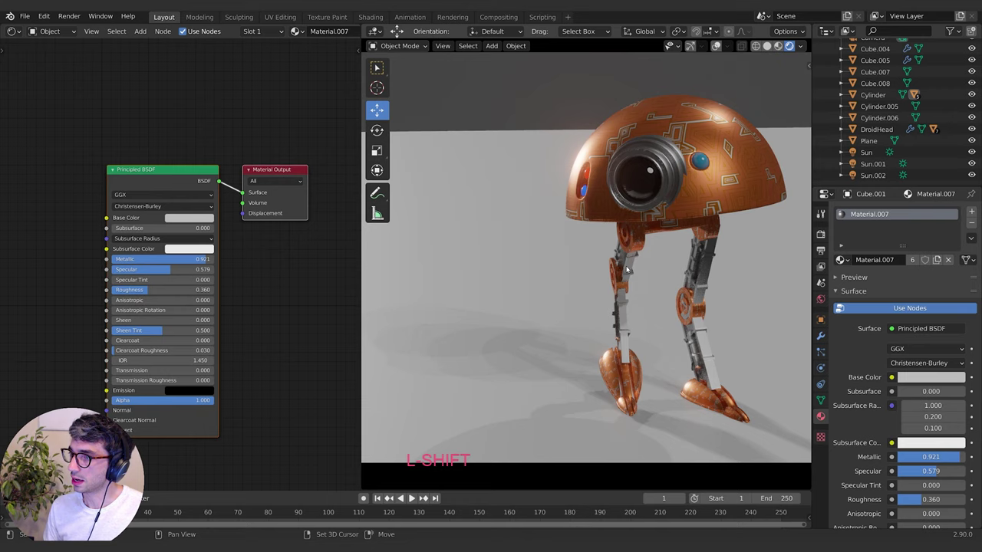
pyautogui.keyDown('shift'); pyautogui.click(702, 267); pyautogui.keyUp('shift')
pyautogui.click(842, 259)
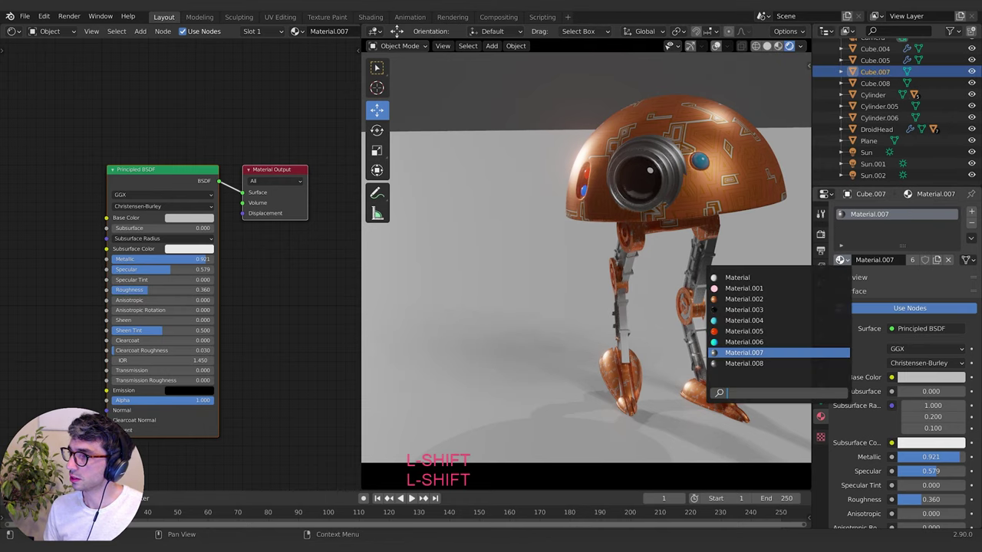
pyautogui.click(767, 363)
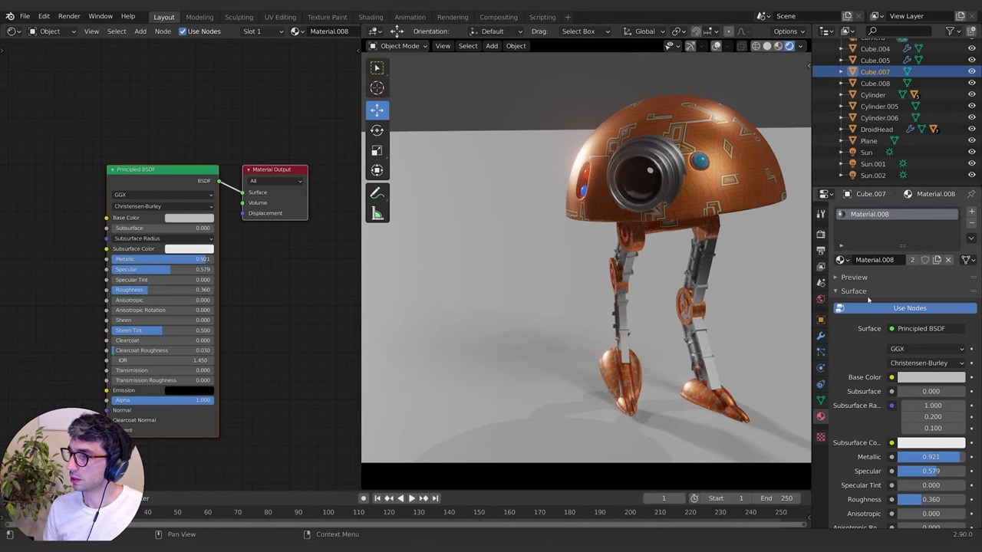
pyautogui.click(972, 238)
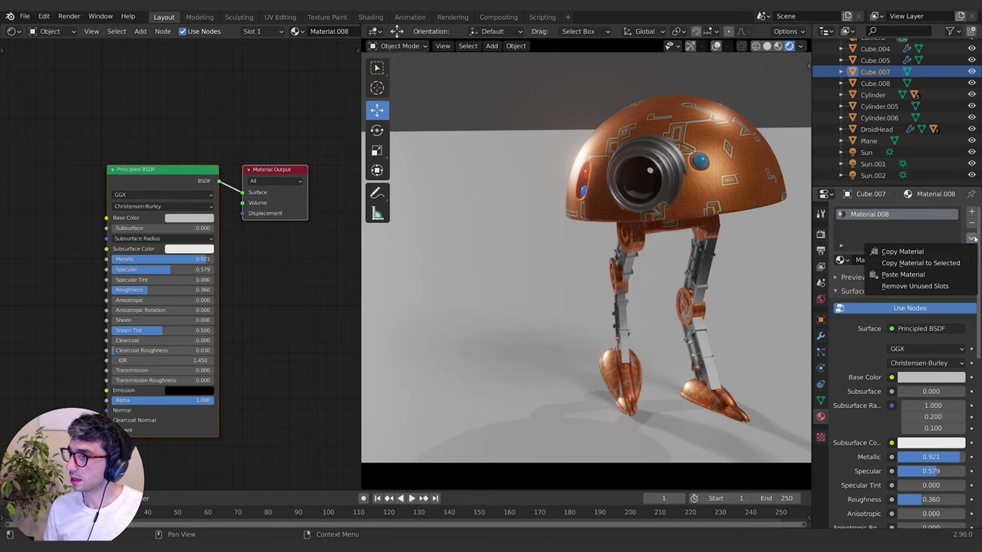
pyautogui.click(934, 264)
# Darken the base color of the leg segments' Material.008 to a very dark grey
pyautogui.click(704, 280)
pyautogui.click(640, 264)
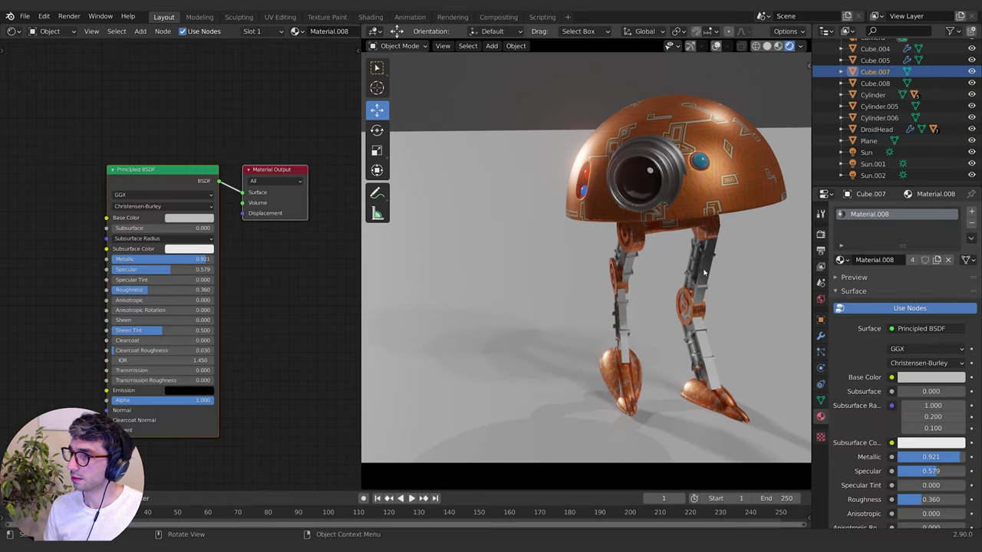
pyautogui.click(722, 282)
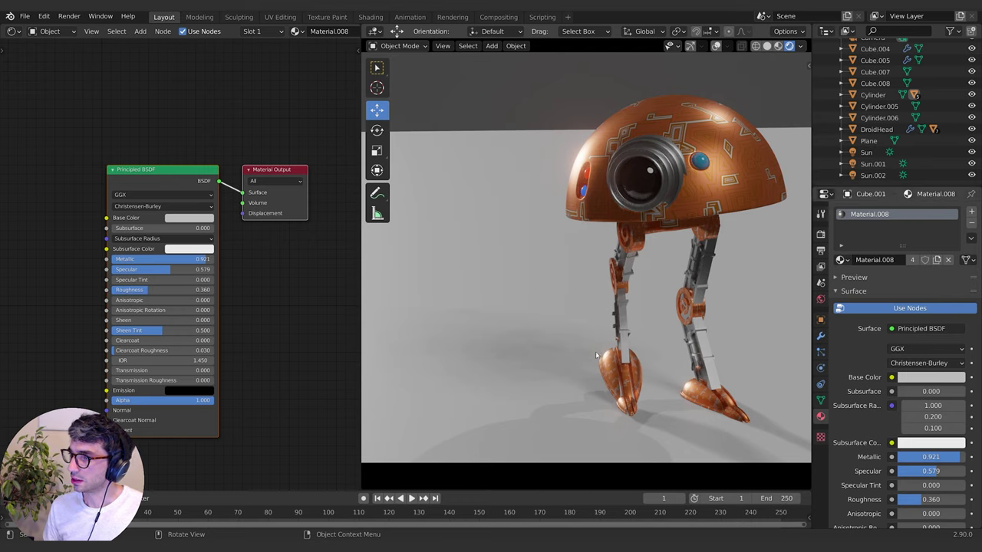
pyautogui.click(963, 379)
pyautogui.moveTo(956, 269)
pyautogui.mouseDown()
pyautogui.moveTo(956, 285)
pyautogui.moveTo(955, 266)
pyautogui.mouseUp()
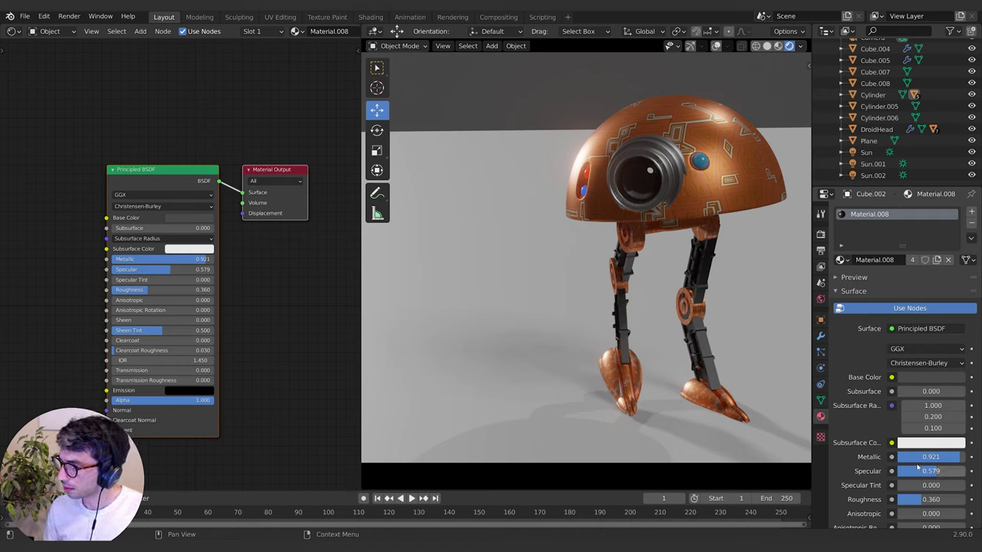
# Copy the Texture Coordinate, Mapping and two Voronoi Texture nodes from the head's Material.002
pyautogui.click(762, 183)
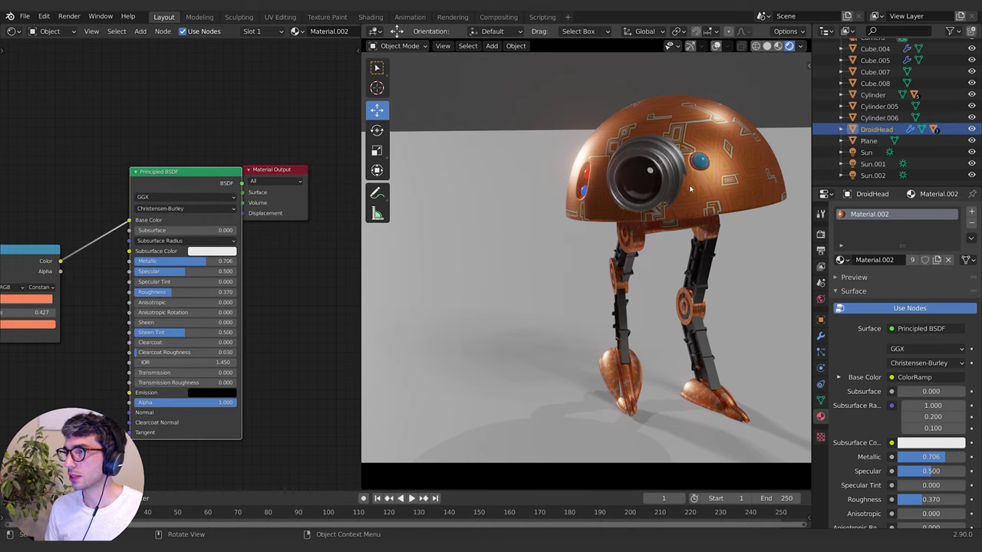
pyautogui.moveTo(65, 128); pyautogui.dragTo(296, 91, button='middle')
pyautogui.moveTo(54, 173); pyautogui.dragTo(237, 148, button='middle')
pyautogui.scroll(-1, 237, 148)
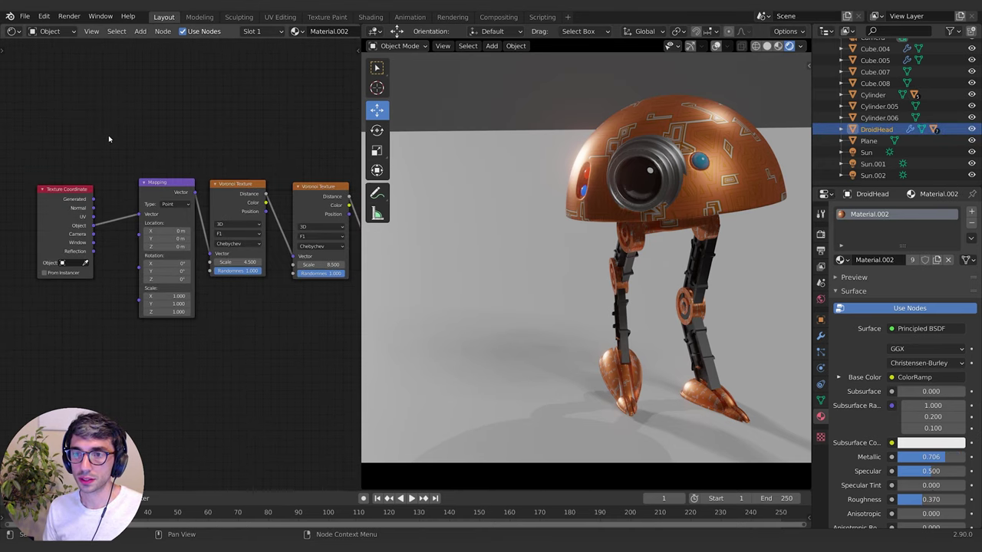
pyautogui.press('b')
pyautogui.moveTo(17, 141); pyautogui.dragTo(342, 355)
pyautogui.moveTo(356, 303); pyautogui.dragTo(245, 295, button='middle')
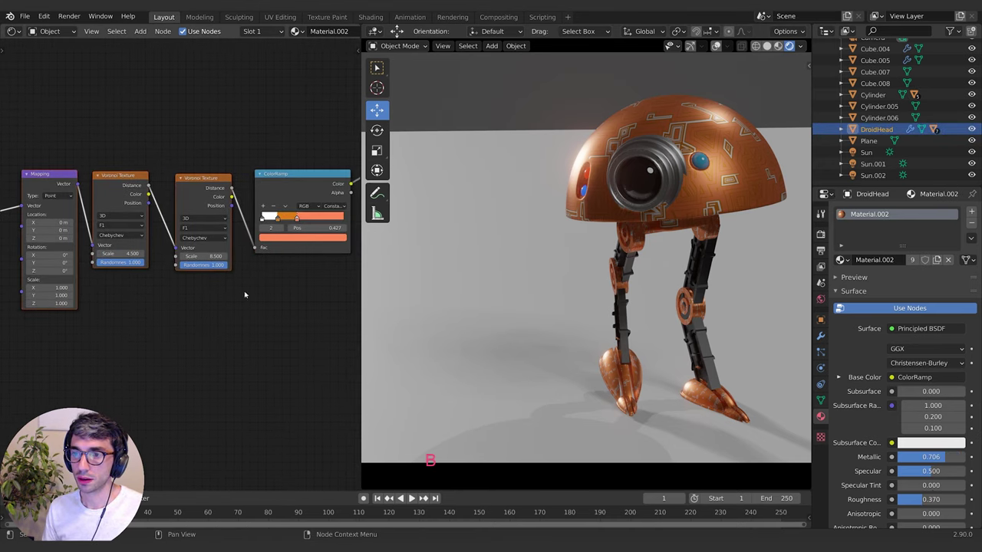
pyautogui.keyDown('ctrl'); pyautogui.hscroll(-1, 188, 344); pyautogui.keyUp('ctrl')
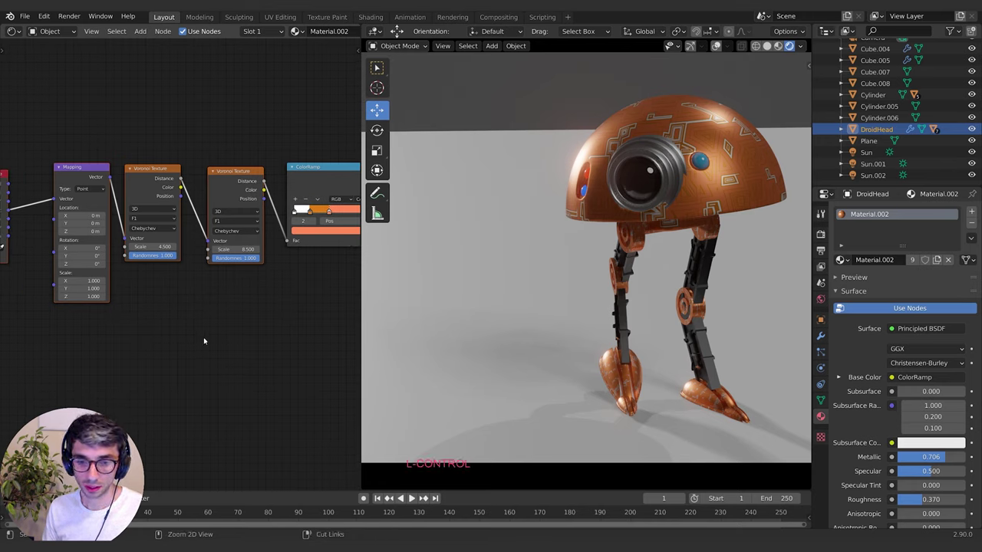
# Paste the copied coordinate, mapping and Voronoi nodes into the leg segments' Material.008, beside its Principled BSDF
pyautogui.click(617, 324)
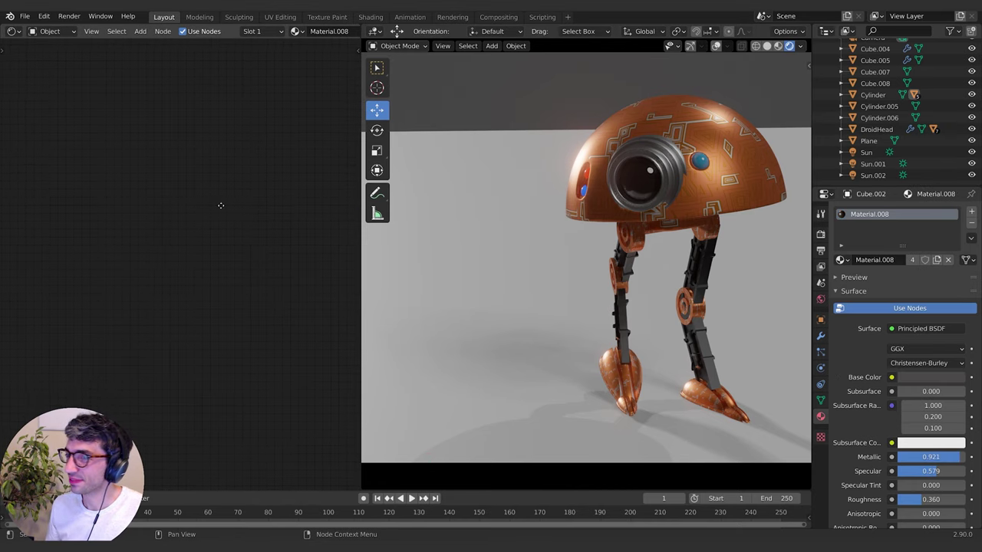
pyautogui.moveTo(354, 228); pyautogui.dragTo(331, 222, button='middle')
pyautogui.click(193, 224)
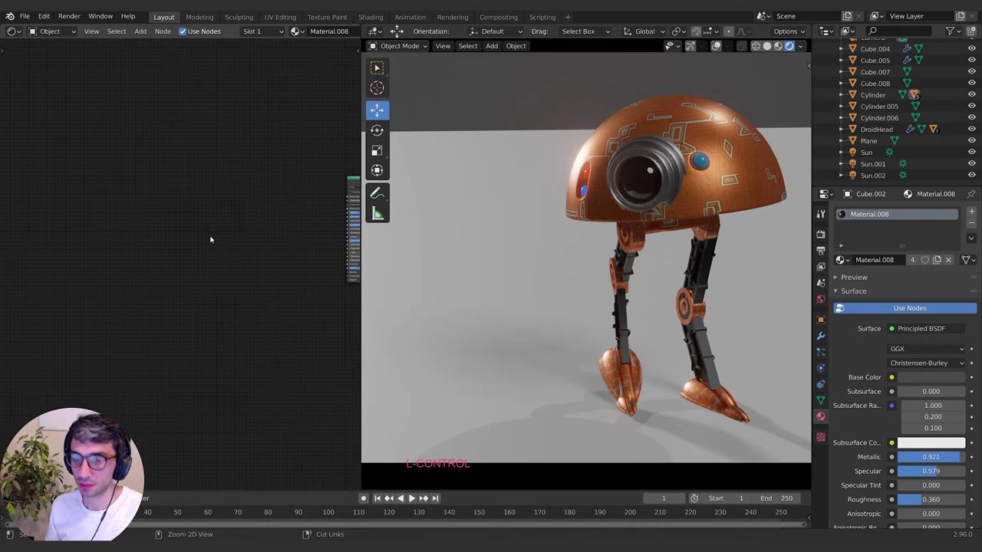
pyautogui.hotkey('ctrl', 'v')
pyautogui.moveTo(306, 252); pyautogui.dragTo(239, 240, button='middle')
pyautogui.click(222, 255)
# Add a ColorRamp node and a Bump node to the leg material's node tree
pyautogui.hotkey('shift', 'a')
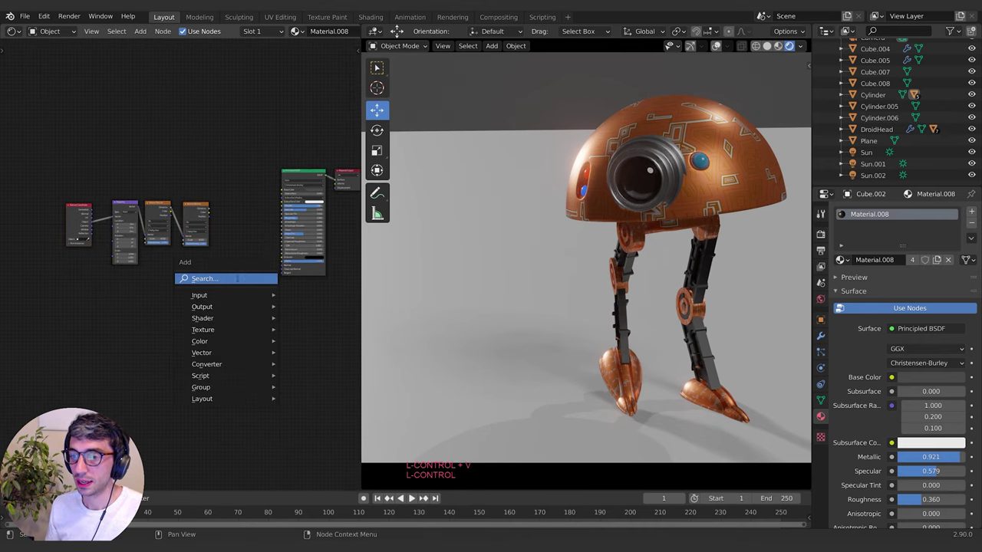
pyautogui.click(241, 279)
pyautogui.write('colo')
pyautogui.press('Return')
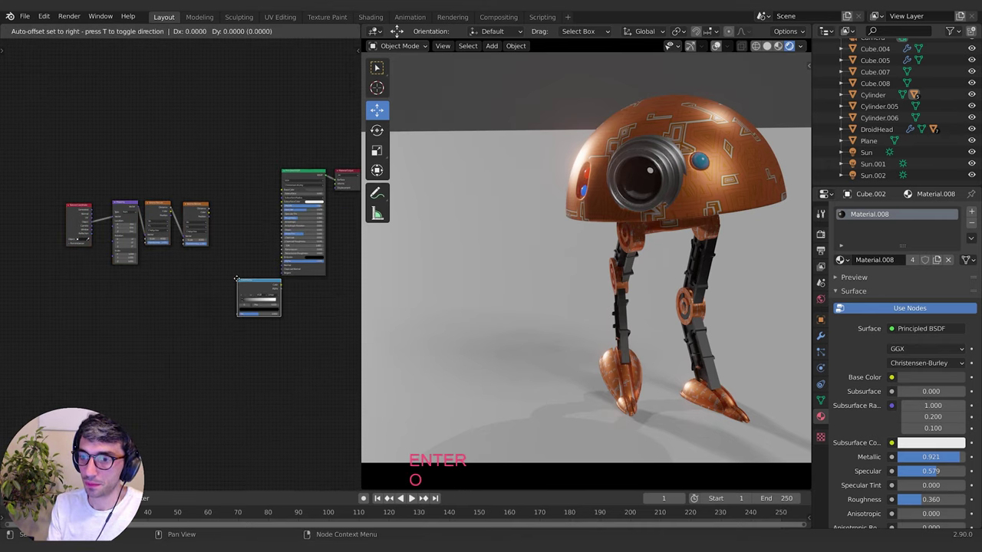
pyautogui.click(172, 270)
pyautogui.hotkey('shift', 'a')
pyautogui.click(274, 322)
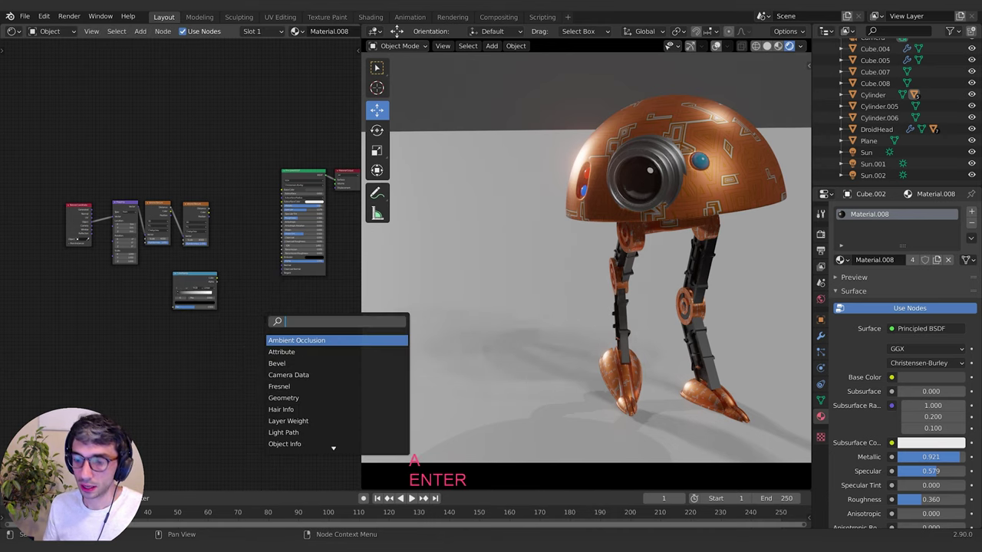
pyautogui.write('bump')
pyautogui.press('Return')
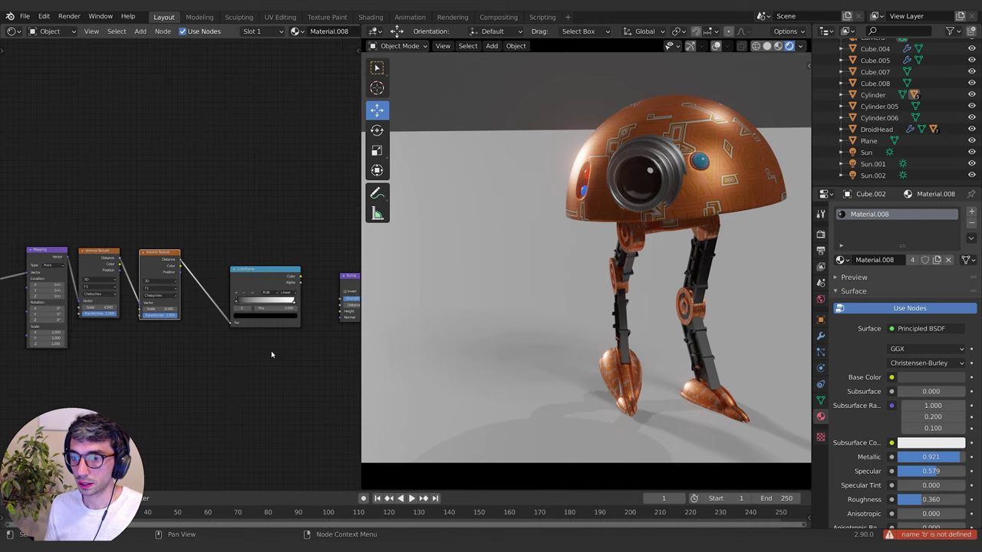
# Link the second Voronoi texture through the ColorRamp and Bump into the Principled BSDF's Normal, with Bump strength about 0.12
pyautogui.moveTo(305, 332); pyautogui.dragTo(128, 323, button='middle')
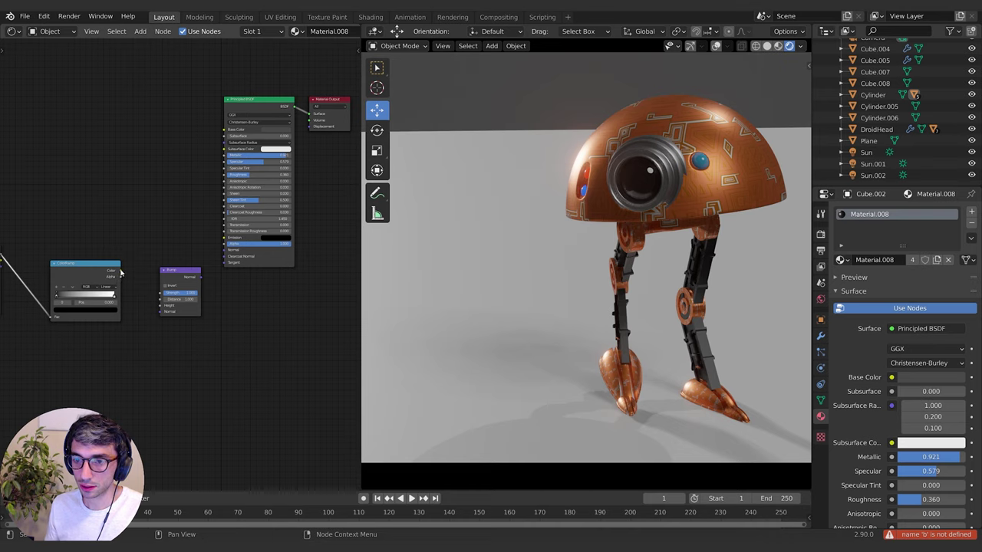
pyautogui.moveTo(121, 271)
pyautogui.mouseDown()
pyautogui.moveTo(160, 306)
pyautogui.moveTo(173, 280)
pyautogui.moveTo(226, 250)
pyautogui.mouseUp()
pyautogui.moveTo(172, 341); pyautogui.dragTo(235, 347, button='middle')
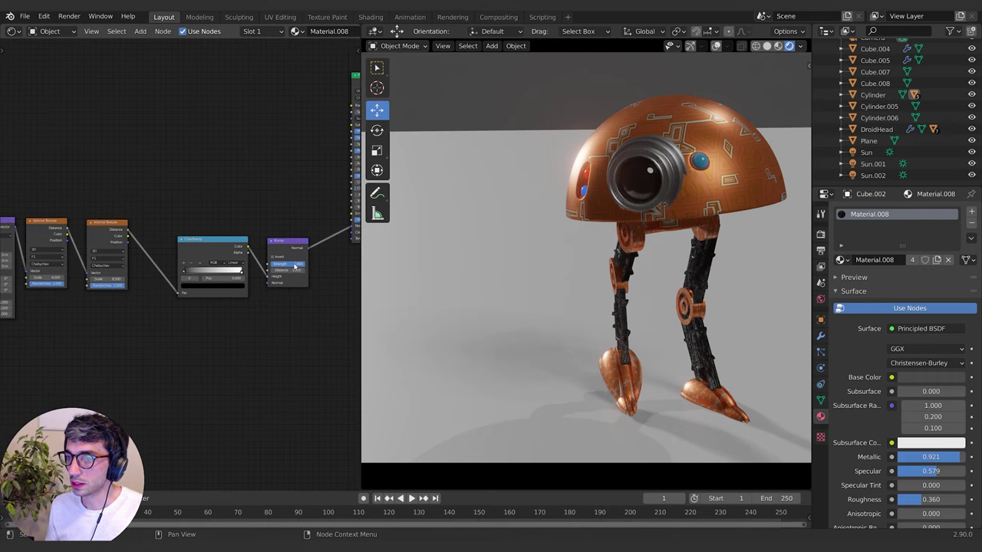
pyautogui.moveTo(290, 264); pyautogui.dragTo(267, 264)
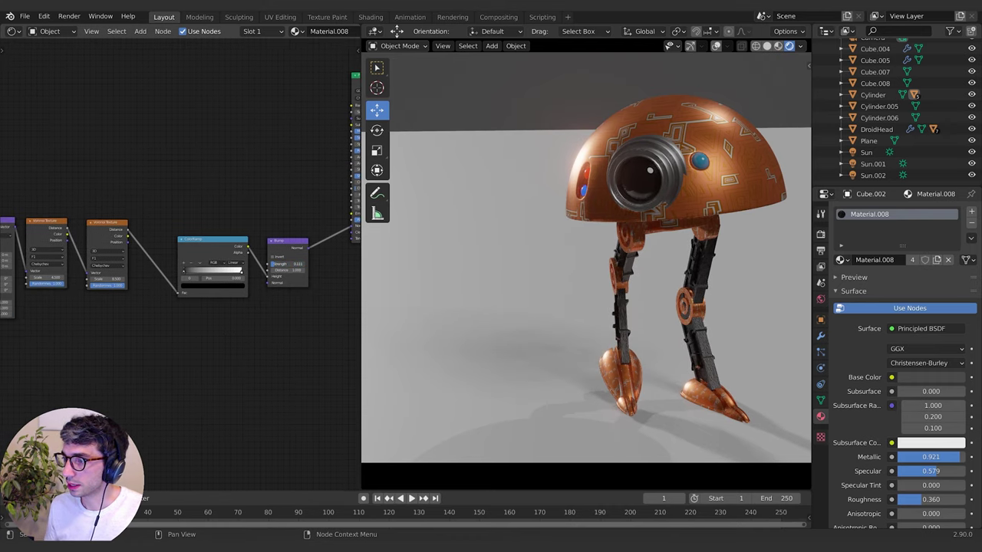
# Feed the leg material's Mapping node from the Generated texture coordinates and inspect the legs up close
pyautogui.moveTo(188, 349); pyautogui.dragTo(263, 338, button='middle')
pyautogui.moveTo(76, 358); pyautogui.dragTo(235, 333, button='middle')
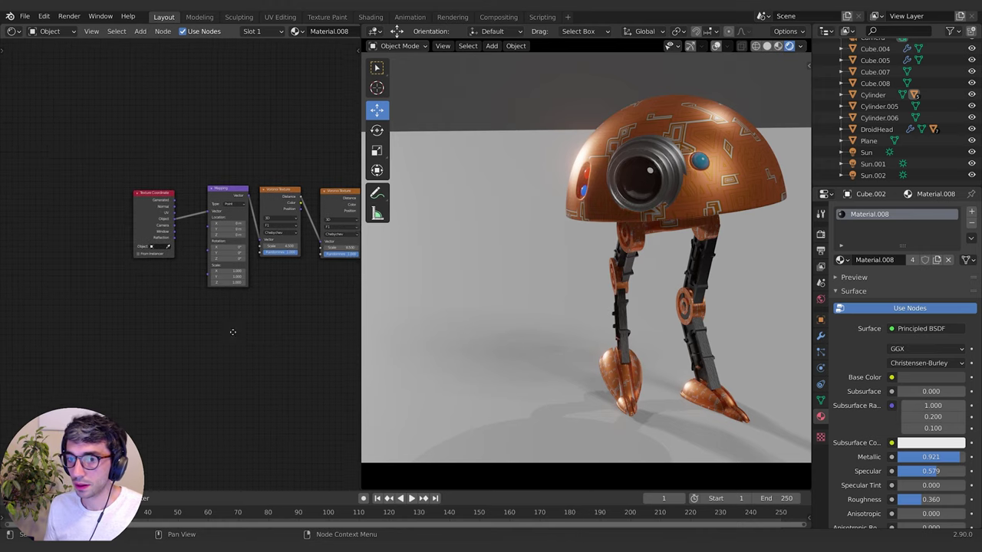
pyautogui.moveTo(175, 196); pyautogui.dragTo(209, 207)
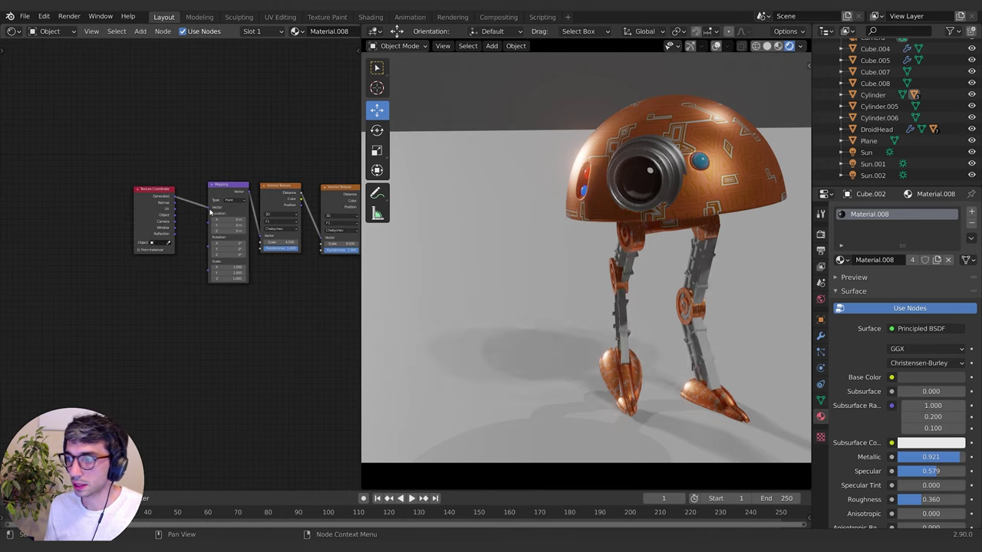
pyautogui.moveTo(227, 294); pyautogui.dragTo(135, 310, button='middle')
pyautogui.scroll(4, 744, 393)
pyautogui.keyDown('shift'); pyautogui.moveTo(744, 394); pyautogui.dragTo(540, 416, button='middle'); pyautogui.keyUp('shift')
pyautogui.scroll(-3, 539, 417)
pyautogui.keyDown('shift'); pyautogui.moveTo(506, 318); pyautogui.dragTo(579, 318, button='middle'); pyautogui.keyUp('shift')
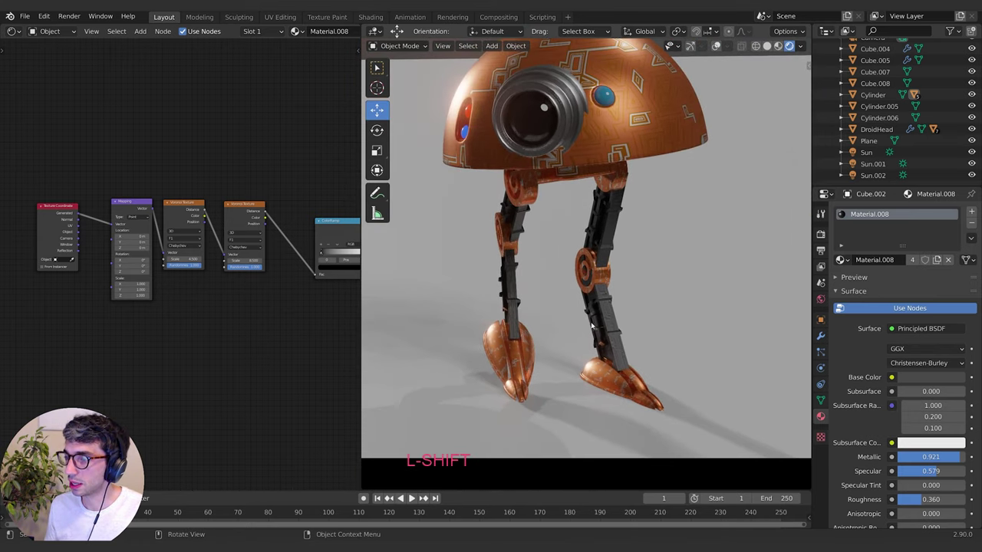
# Increase the Bump strength in the leg segments' Material.008 for a more pronounced surface relief
pyautogui.moveTo(167, 274); pyautogui.dragTo(139, 285, button='middle')
pyautogui.keyDown('shift'); pyautogui.moveTo(318, 272); pyautogui.dragTo(290, 272, button='middle'); pyautogui.keyUp('shift')
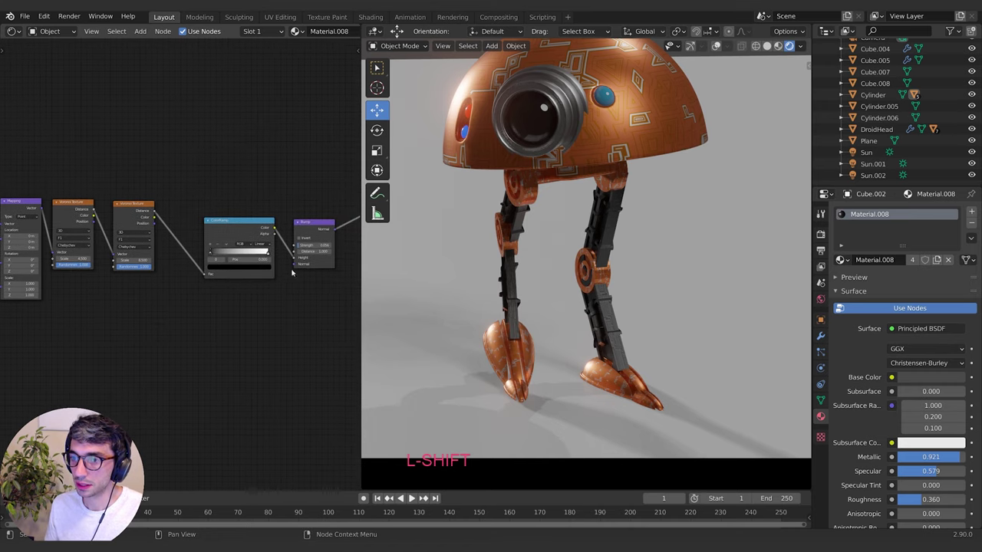
pyautogui.moveTo(300, 245); pyautogui.dragTo(304, 245)
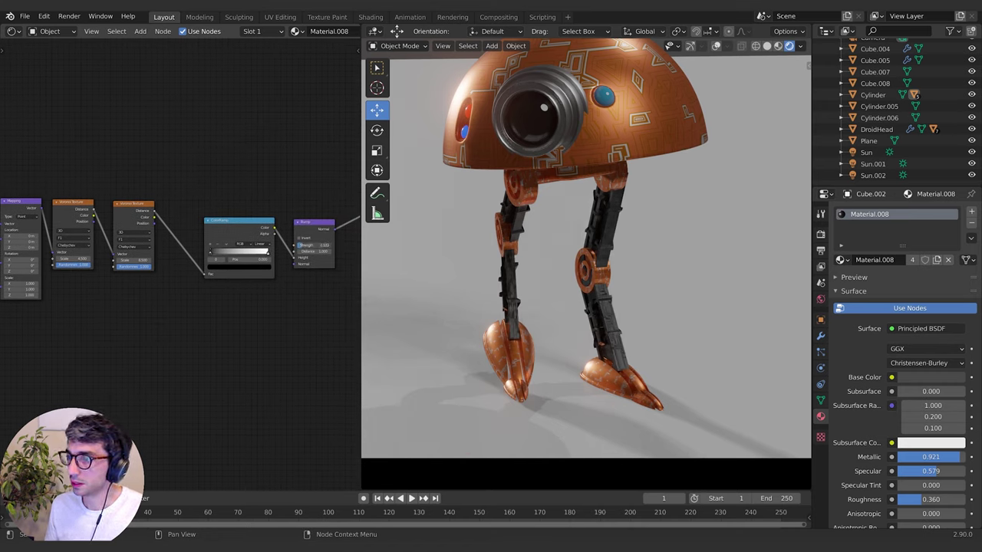
pyautogui.keyDown('shift'); pyautogui.moveTo(240, 351); pyautogui.dragTo(286, 340, button='middle'); pyautogui.keyUp('shift')
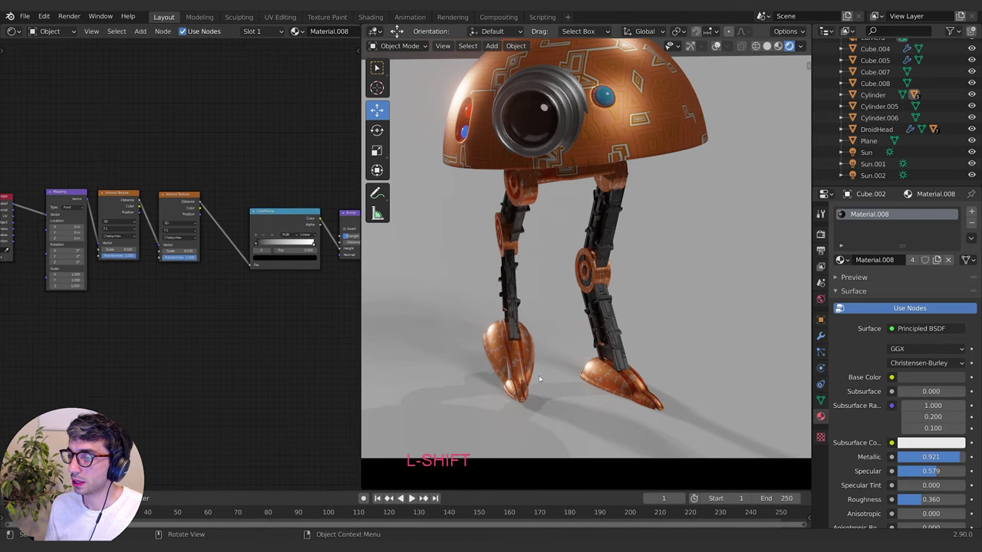
# Try feeding the Mapping node of the orange Material.002 from the Generated texture coordinates
pyautogui.click(520, 372)
pyautogui.keyDown('shift'); pyautogui.moveTo(120, 276); pyautogui.dragTo(135, 350, button='middle'); pyautogui.keyUp('shift')
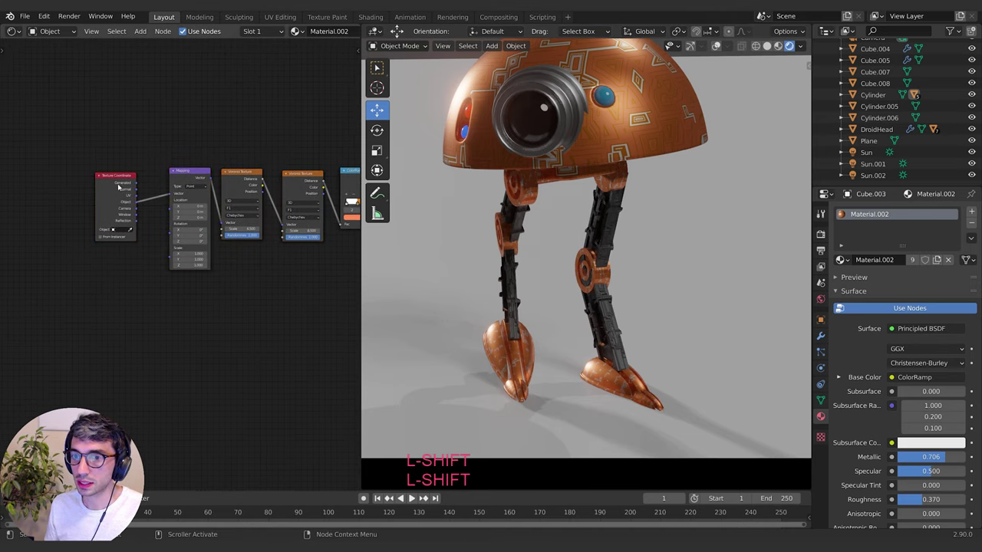
pyautogui.moveTo(134, 200); pyautogui.dragTo(169, 196)
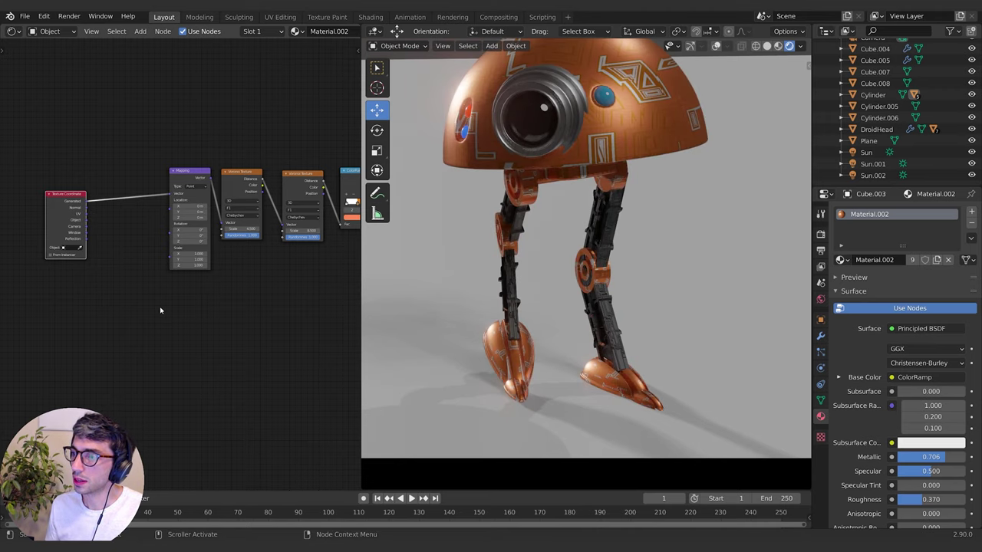
pyautogui.scroll(-3, 640, 279)
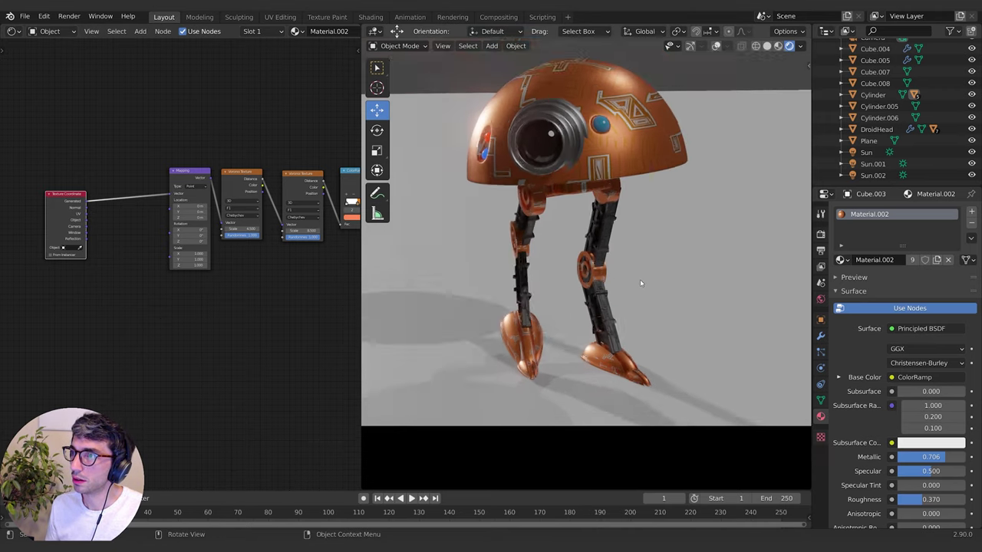
pyautogui.scroll(2, 626, 287)
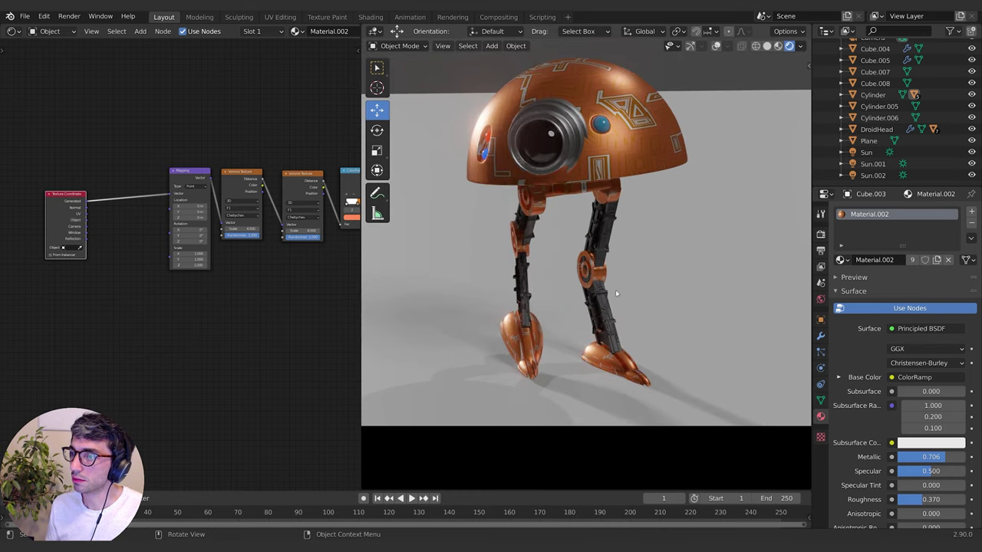
pyautogui.keyDown('shift'); pyautogui.moveTo(611, 292); pyautogui.dragTo(627, 302, button='middle'); pyautogui.keyUp('shift')
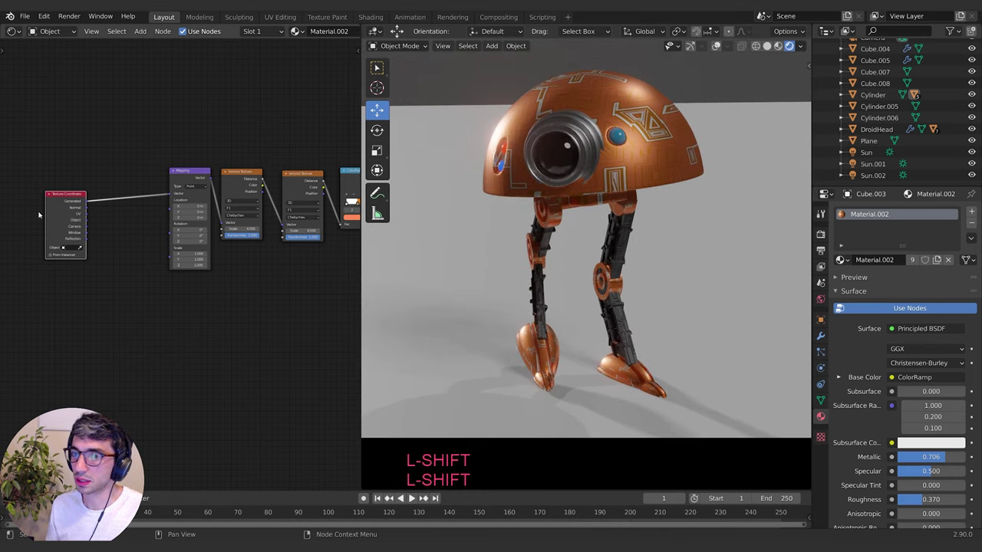
# Assign the dark Material.008 to the hip and knee joints by copying it to all selected cylinders
pyautogui.click(611, 294)
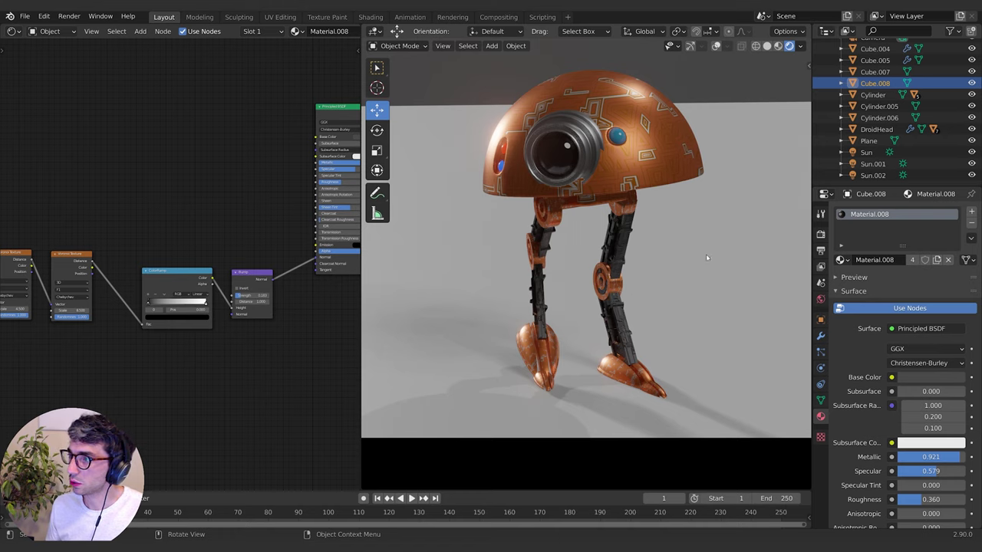
pyautogui.click(613, 289)
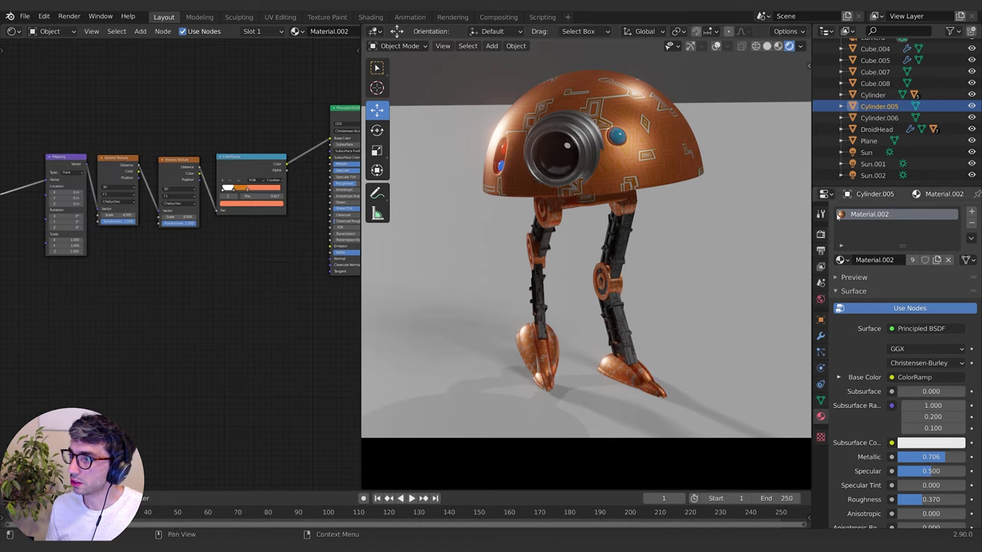
pyautogui.keyDown('shift'); pyautogui.click(537, 262); pyautogui.keyUp('shift')
pyautogui.keyDown('shift'); pyautogui.click(547, 215); pyautogui.keyUp('shift')
pyautogui.keyDown('shift'); pyautogui.click(625, 202); pyautogui.keyUp('shift')
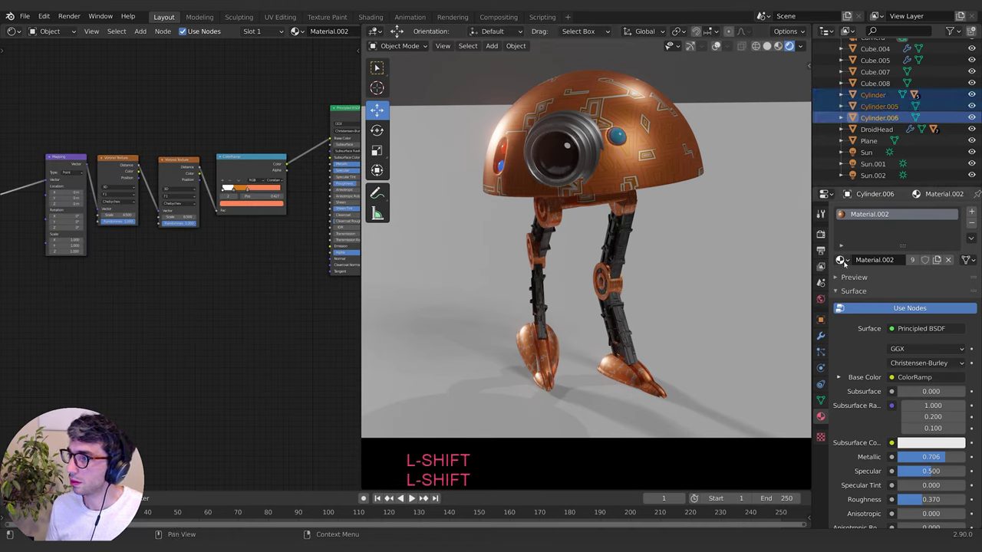
pyautogui.click(840, 261)
pyautogui.click(775, 363)
pyautogui.click(971, 238)
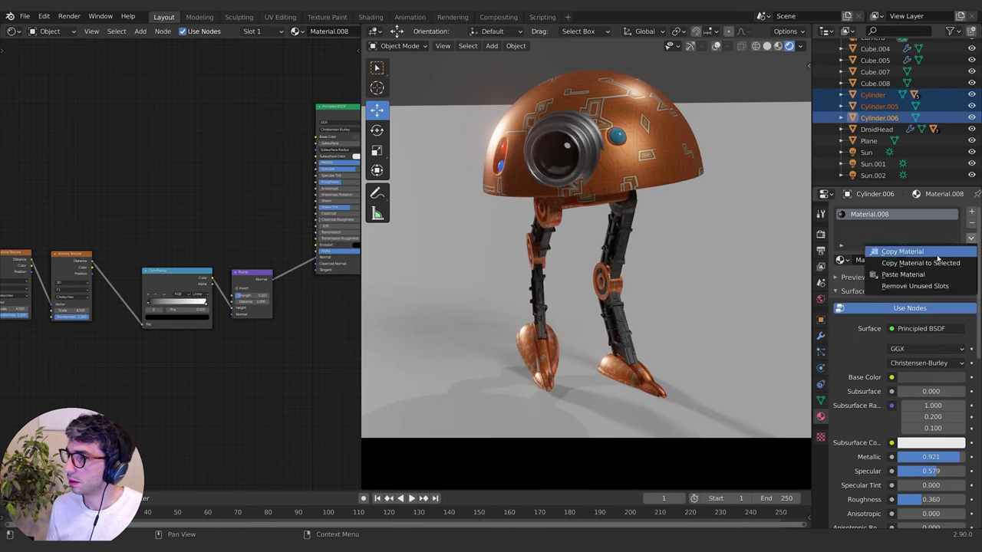
pyautogui.click(933, 264)
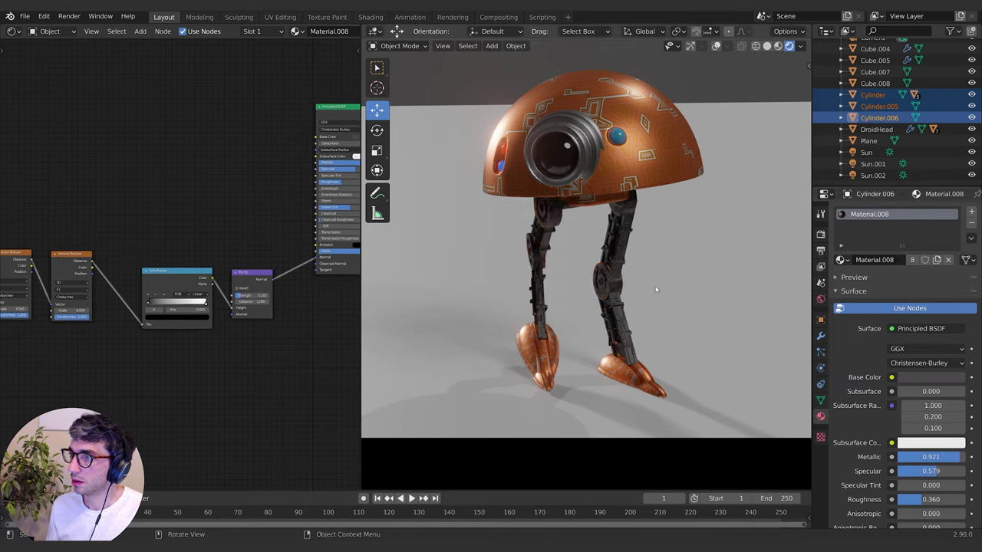
# Try the light metal Material.007 on the foot and toe piece of the leg with the larger visible knee joint
pyautogui.click(617, 380)
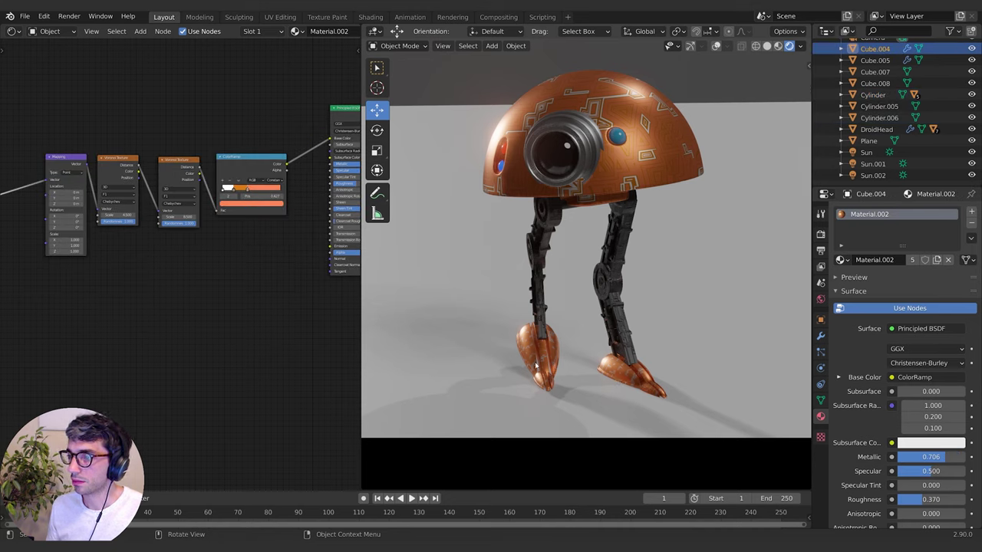
pyautogui.press('shift')
pyautogui.click(840, 261)
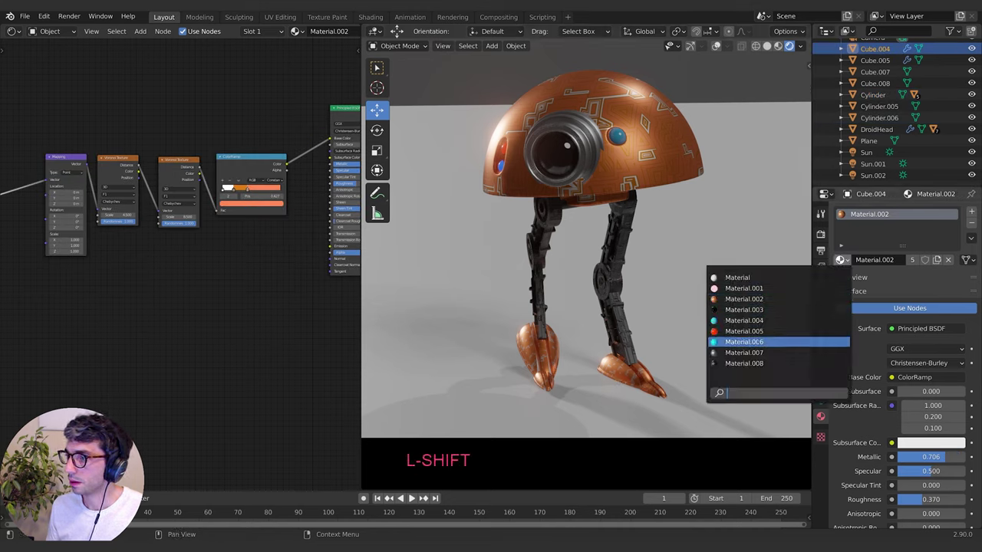
pyautogui.click(760, 354)
pyautogui.keyDown('shift'); pyautogui.click(625, 373); pyautogui.keyUp('shift')
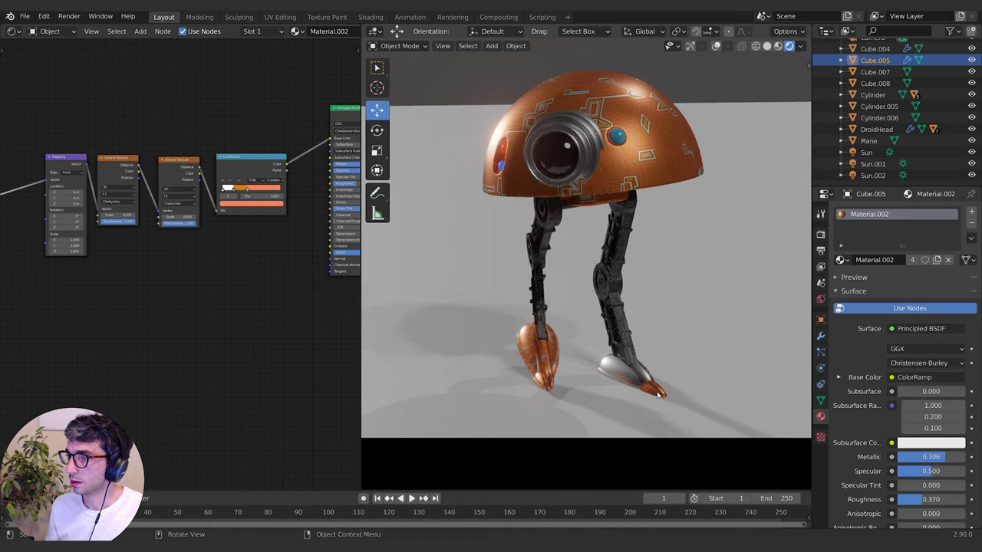
pyautogui.click(840, 261)
pyautogui.click(740, 352)
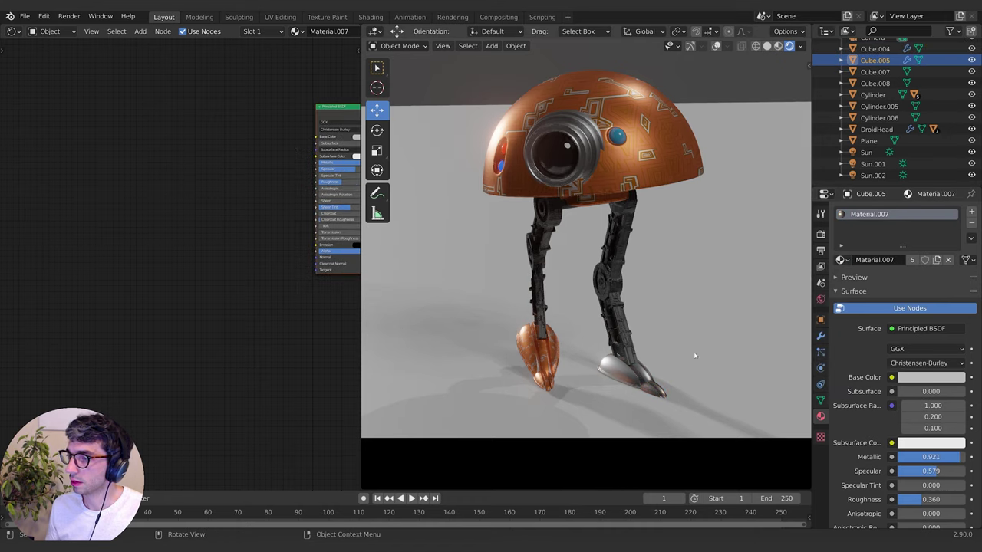
# Try Material.007 on the other leg's foot and toe piece as well
pyautogui.click(539, 361)
pyautogui.click(840, 261)
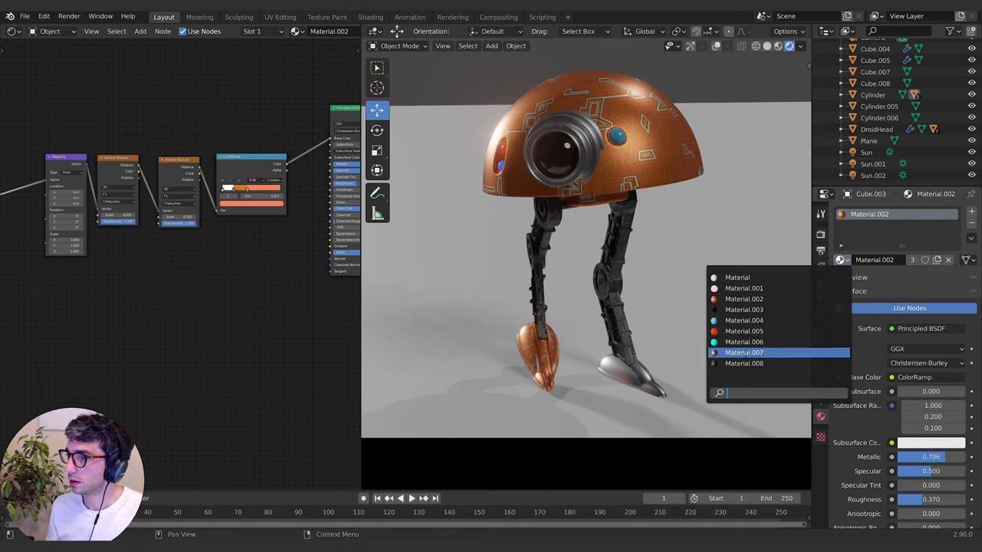
pyautogui.click(740, 352)
pyautogui.click(546, 380)
pyautogui.click(840, 261)
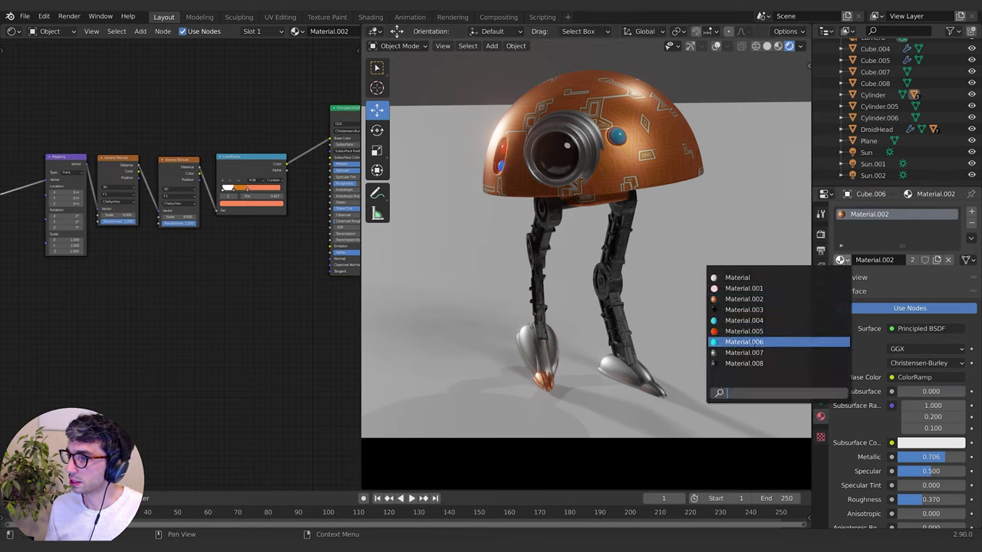
pyautogui.click(740, 352)
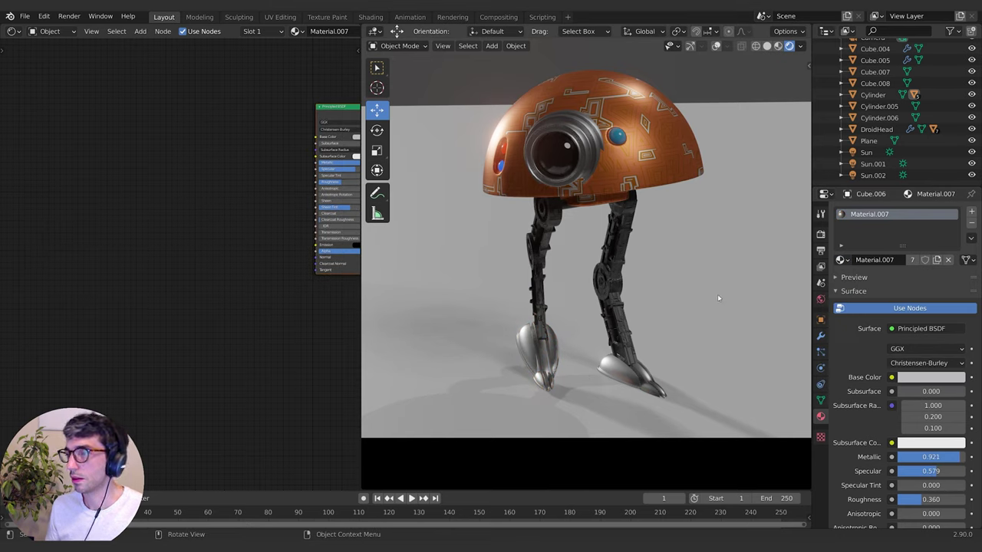
# Assign the dark bumpy Material.008 to the foot and toe pieces of both legs
pyautogui.scroll(-2, 676, 279)
pyautogui.scroll(2, 675, 279)
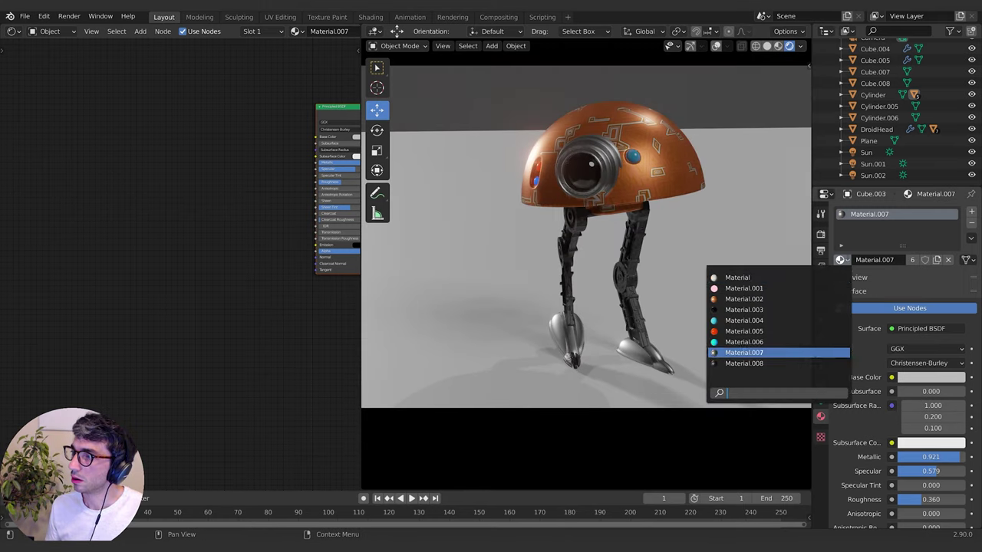
pyautogui.click(740, 364)
pyautogui.click(635, 354)
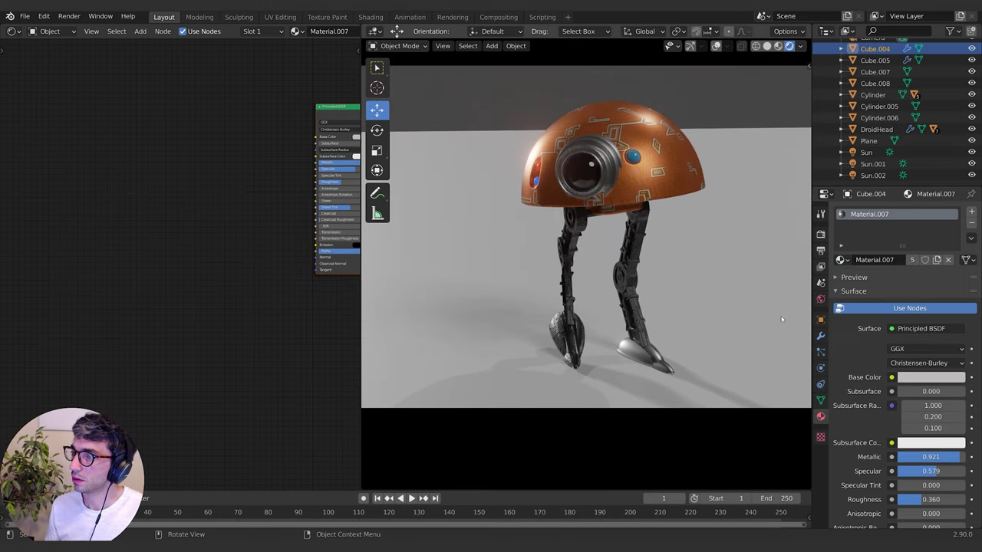
pyautogui.click(844, 260)
pyautogui.click(790, 349)
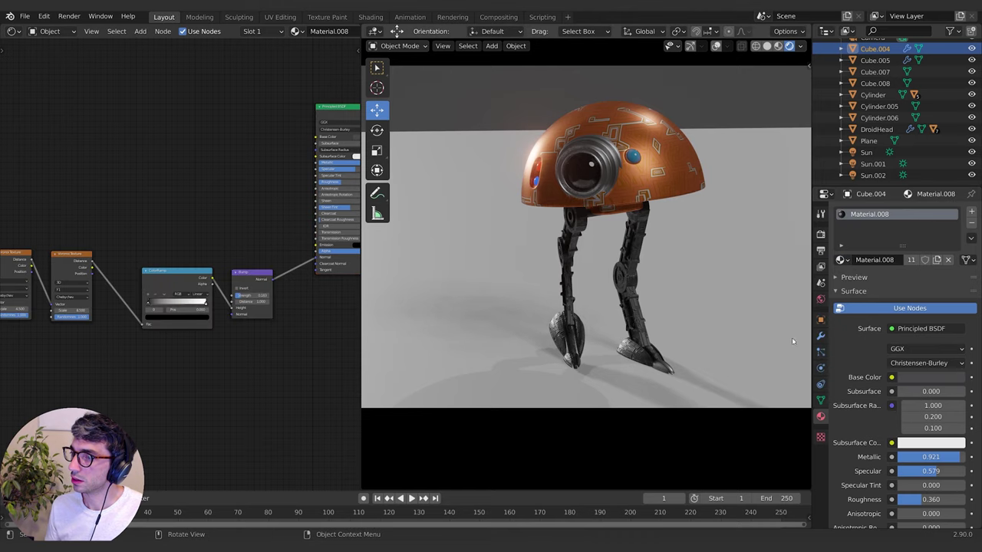
pyautogui.click(666, 369)
pyautogui.click(842, 260)
pyautogui.click(771, 363)
# Assign Material.008 to the ring around the droid's main eye and check the result in the camera view
pyautogui.click(606, 169)
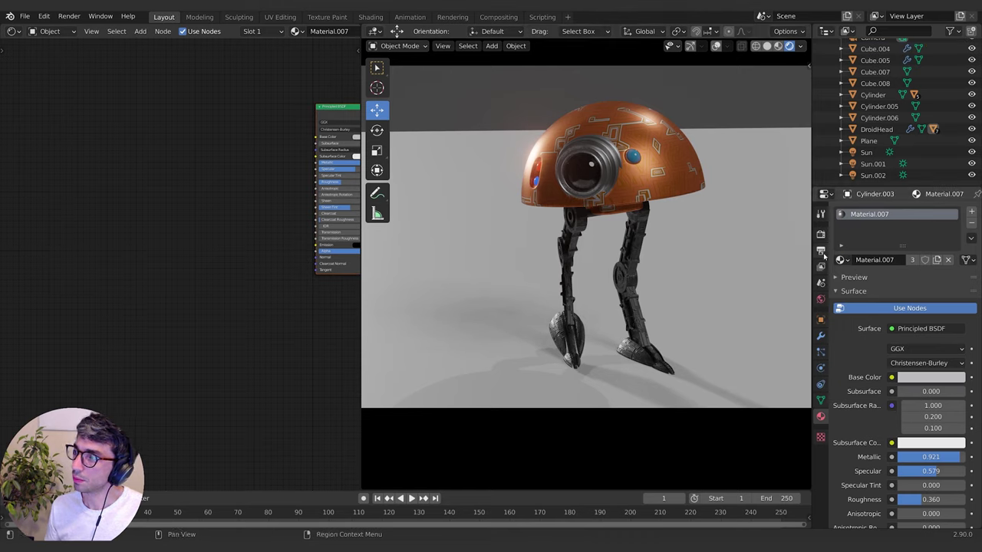
pyautogui.click(843, 260)
pyautogui.click(743, 363)
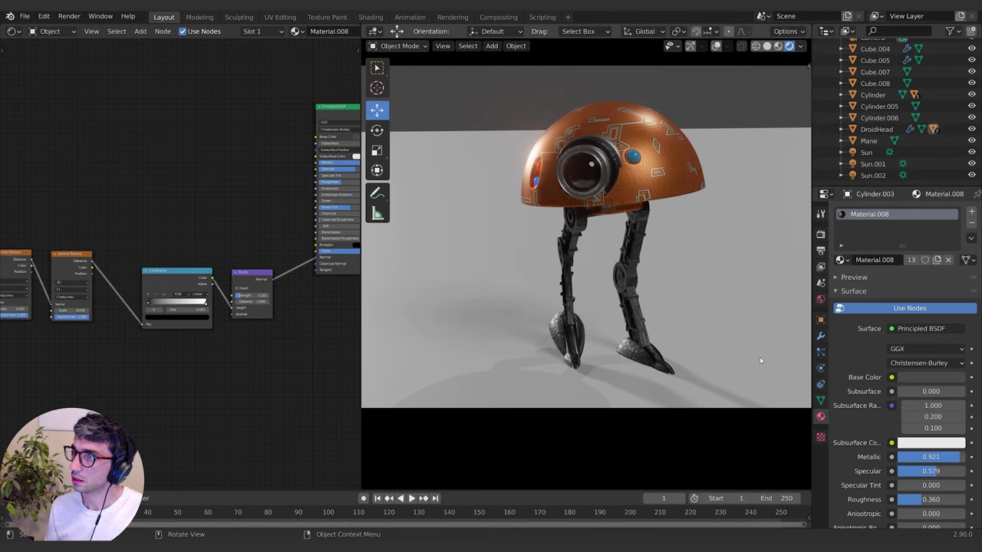
pyautogui.press('KP_0')
pyautogui.press('KP_0')
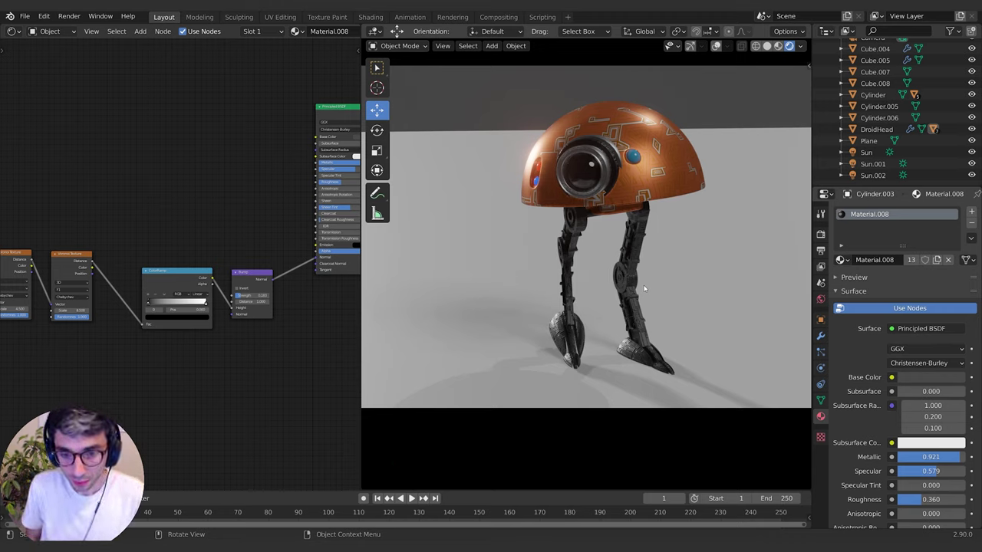
# Recolour the ColorRamp stops of the head's Material.002 from orange tones to white and grey
pyautogui.click(666, 150)
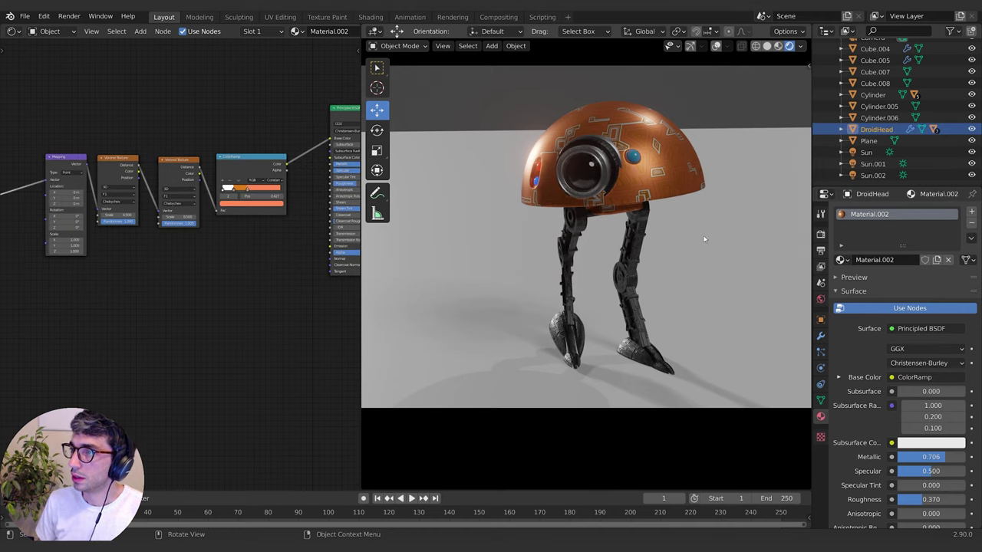
pyautogui.moveTo(246, 191); pyautogui.dragTo(214, 202, button='middle')
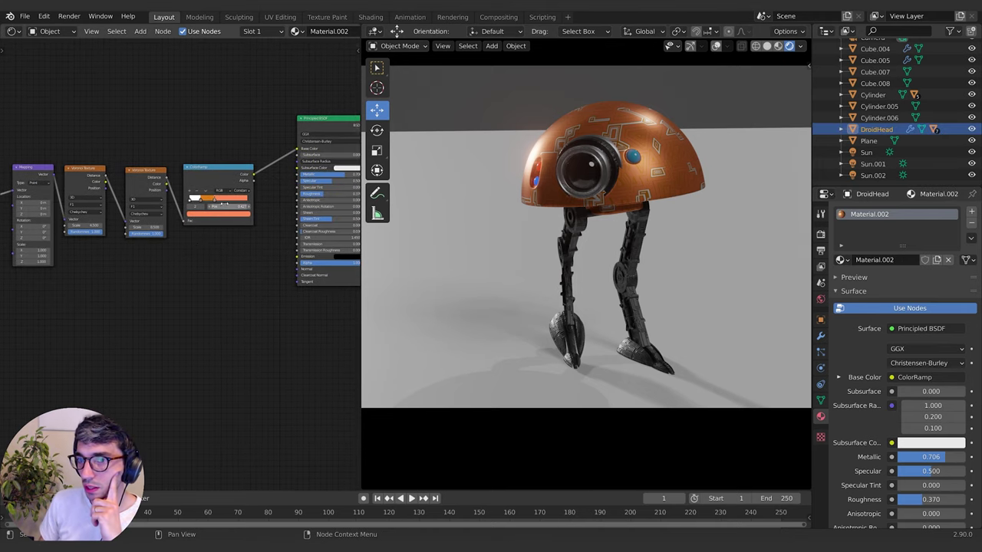
pyautogui.click(224, 215)
pyautogui.moveTo(237, 142)
pyautogui.mouseDown()
pyautogui.moveTo(237, 171)
pyautogui.moveTo(237, 132)
pyautogui.mouseUp()
pyautogui.moveTo(206, 164)
pyautogui.mouseDown()
pyautogui.moveTo(214, 152)
pyautogui.moveTo(201, 138)
pyautogui.mouseUp()
pyautogui.hotkey('ctrl', 'z')
# Add a Value node linked to the Scale of the head material's Mapping node and adjust it for a larger pattern
pyautogui.moveTo(164, 283); pyautogui.dragTo(226, 305, button='middle')
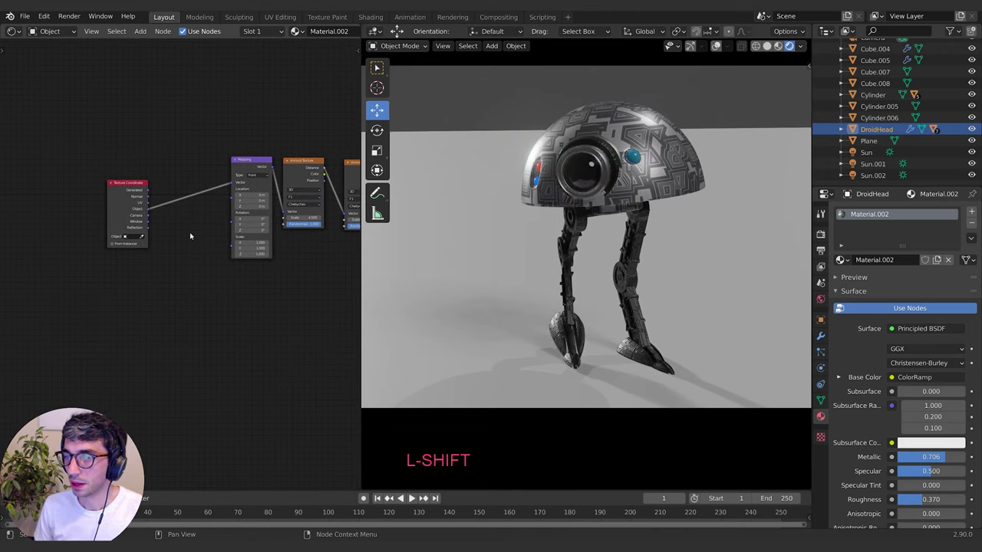
pyautogui.hotkey('shift', 'a')
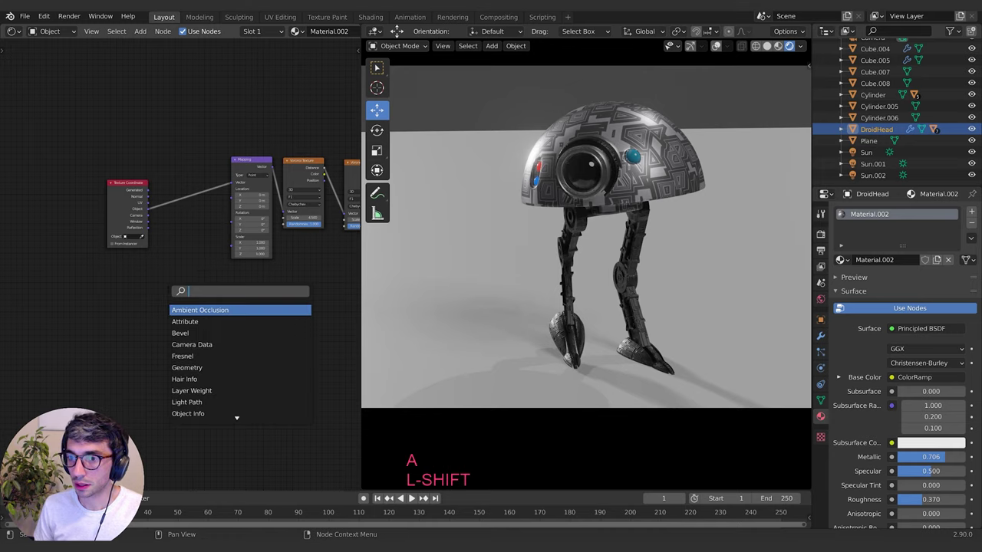
pyautogui.write('valu')
pyautogui.press('Return')
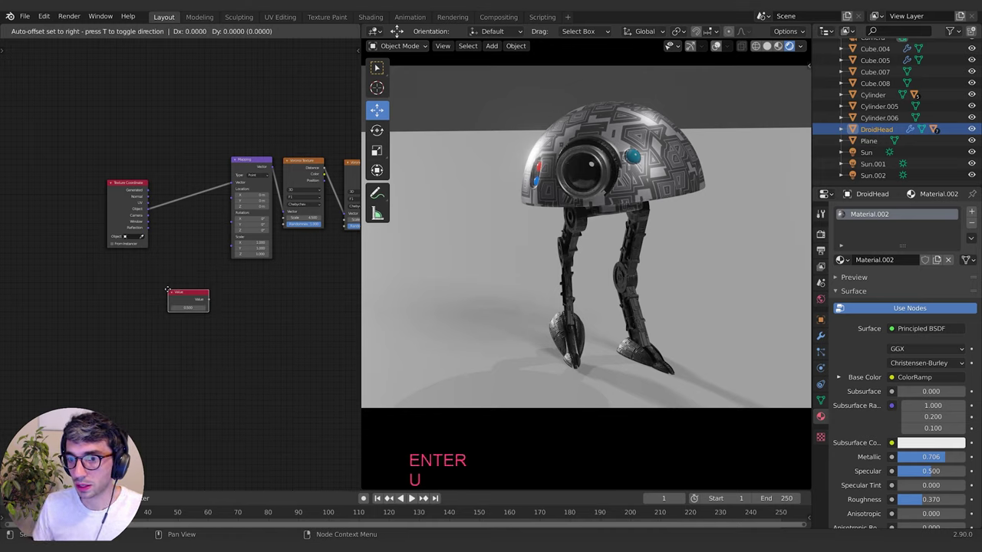
pyautogui.moveTo(209, 300); pyautogui.dragTo(227, 255)
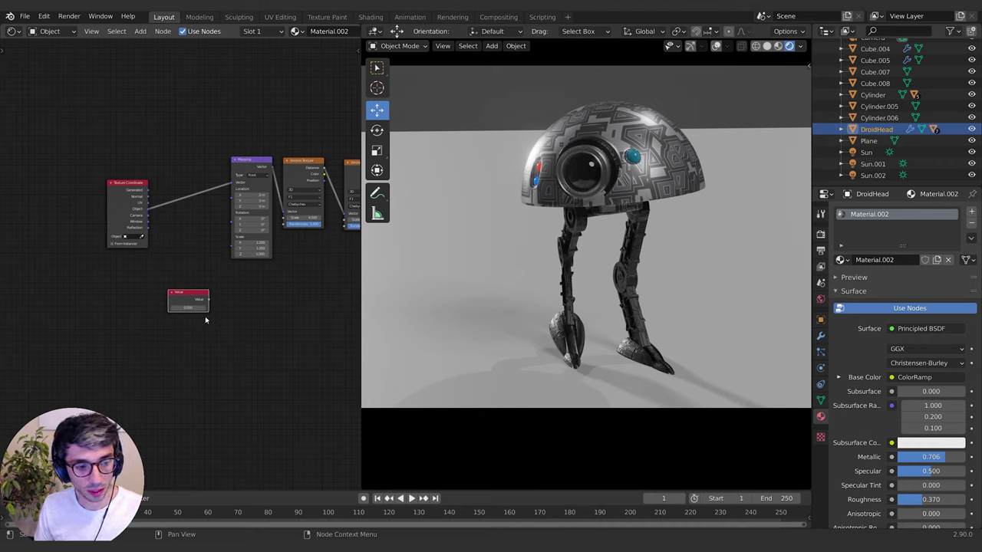
pyautogui.moveTo(208, 300); pyautogui.dragTo(231, 243)
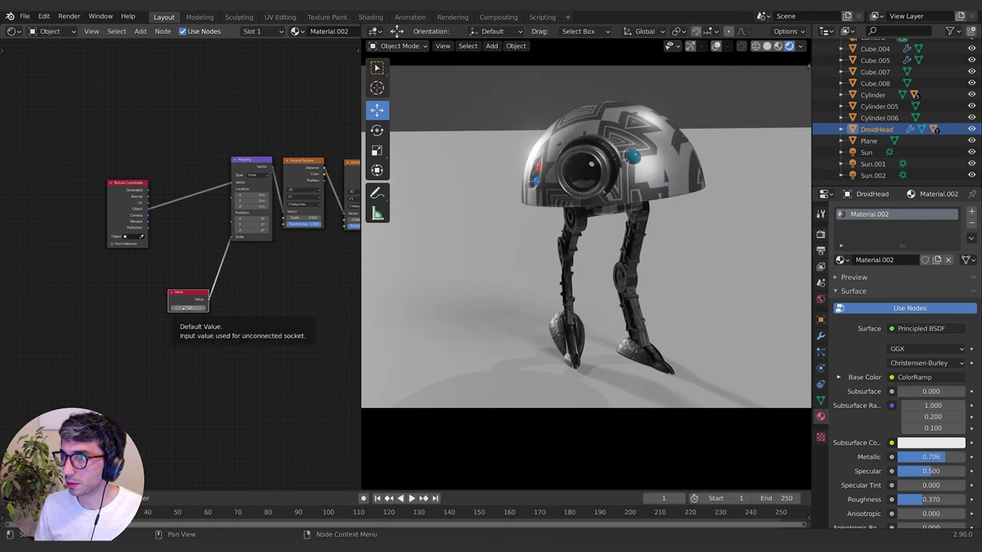
pyautogui.moveTo(188, 308)
pyautogui.mouseDown()
pyautogui.moveTo(203, 307)
pyautogui.moveTo(169, 307)
pyautogui.moveTo(182, 307)
pyautogui.mouseUp()
pyautogui.moveTo(296, 268); pyautogui.dragTo(27, 278, button='middle')
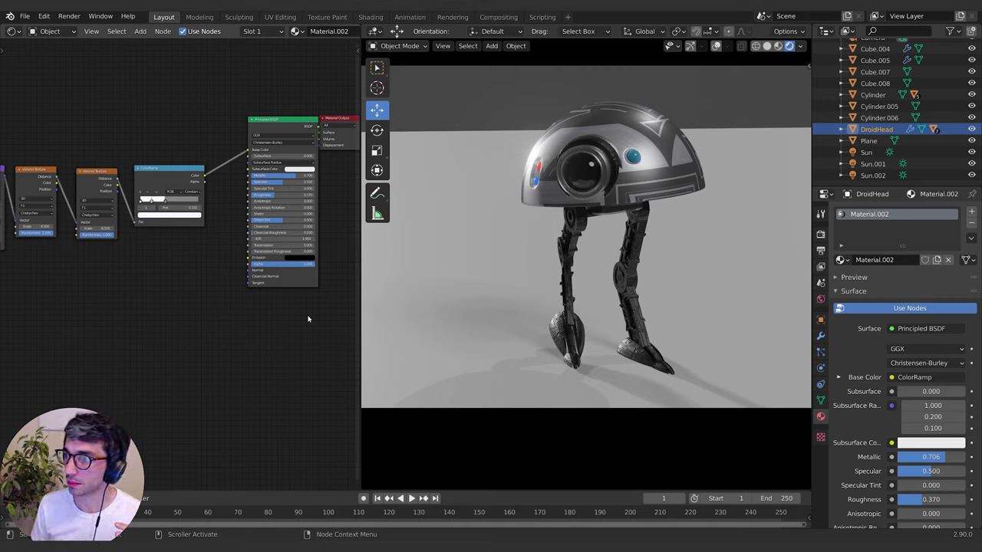
pyautogui.moveTo(79, 306); pyautogui.dragTo(183, 254, button='middle')
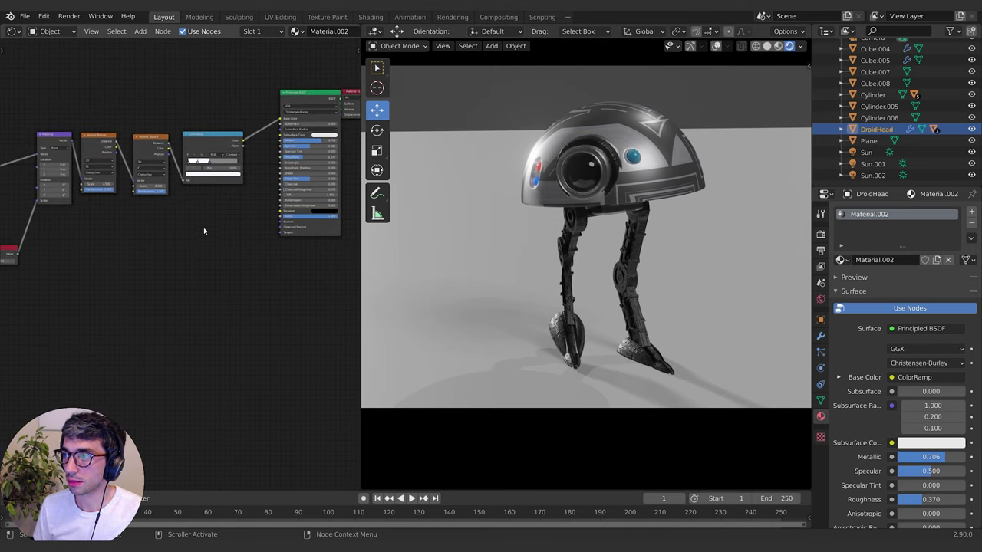
pyautogui.scroll(1, 205, 244)
pyautogui.click(220, 129)
pyautogui.hotkey('shift', 'd')
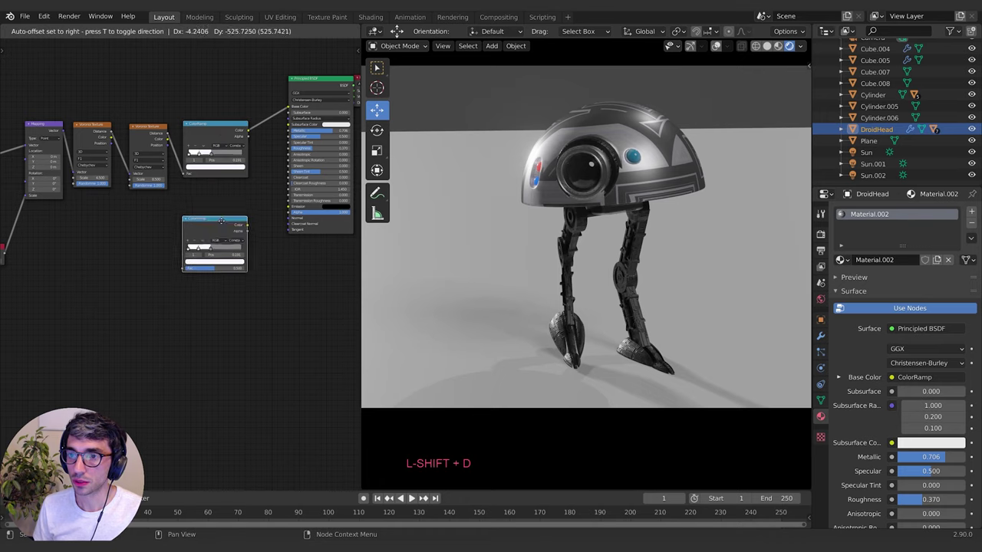
pyautogui.click(225, 210)
pyautogui.press('x')
# Add a new ColorRamp node below the head material's existing one and feed it from the second Voronoi Texture
pyautogui.hotkey('shift', 'a')
pyautogui.write('col')
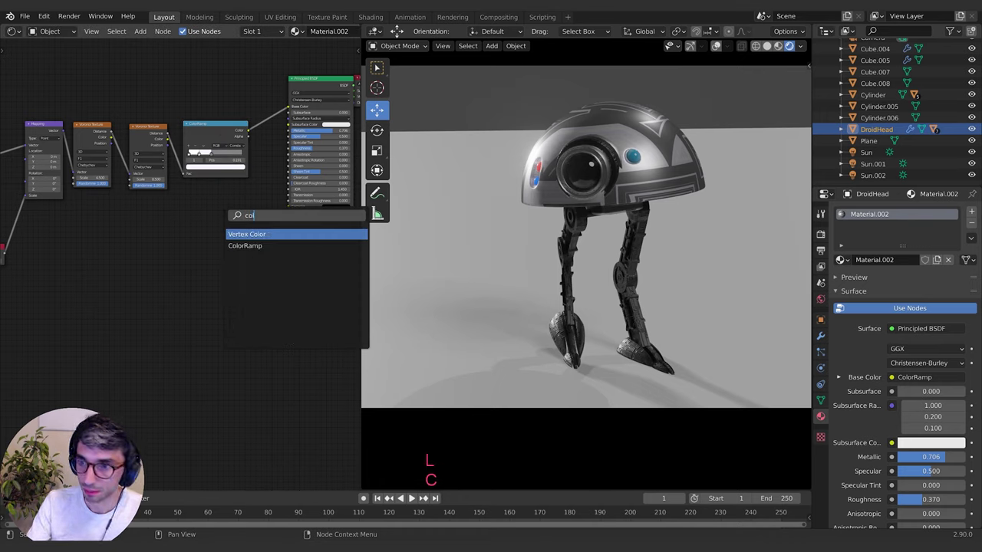
pyautogui.press('Down')
pyautogui.press('Return')
pyautogui.scroll(1, 161, 274)
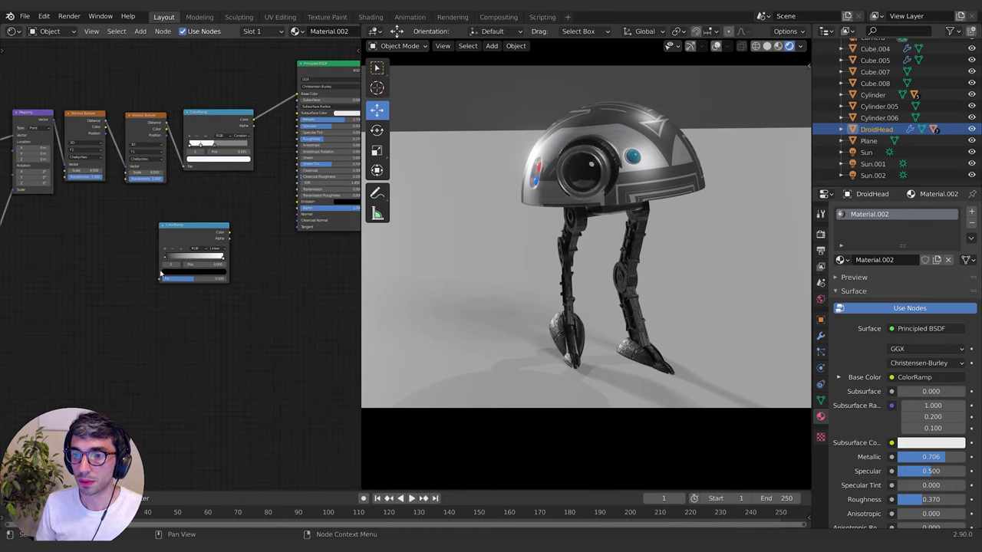
pyautogui.moveTo(166, 125); pyautogui.dragTo(180, 170)
# Add a Bump node with its Height fed by the new ColorRamp and its output linked to the Principled BSDF's Normal
pyautogui.hotkey('shift', 'a')
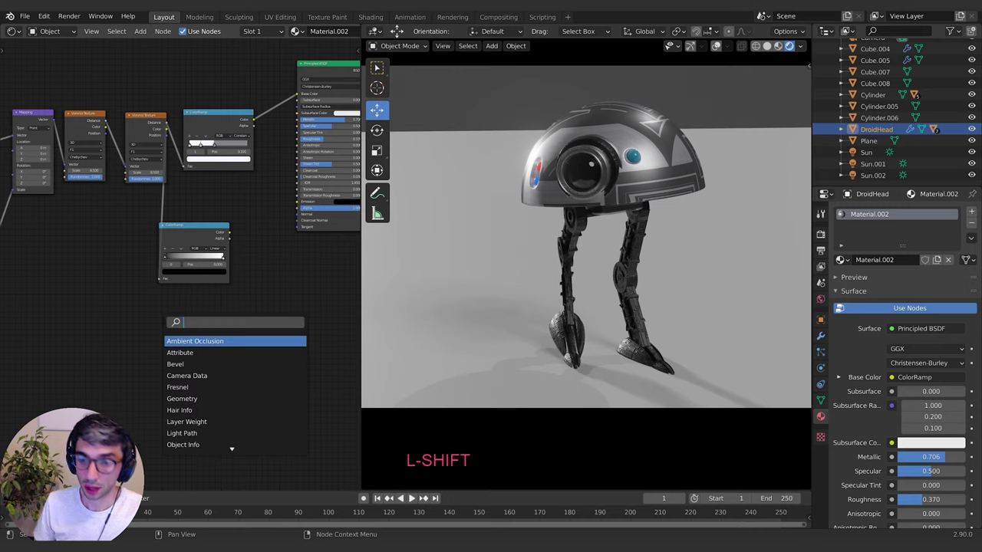
pyautogui.write('bum')
pyautogui.press('Return')
pyautogui.moveTo(191, 249); pyautogui.dragTo(244, 319)
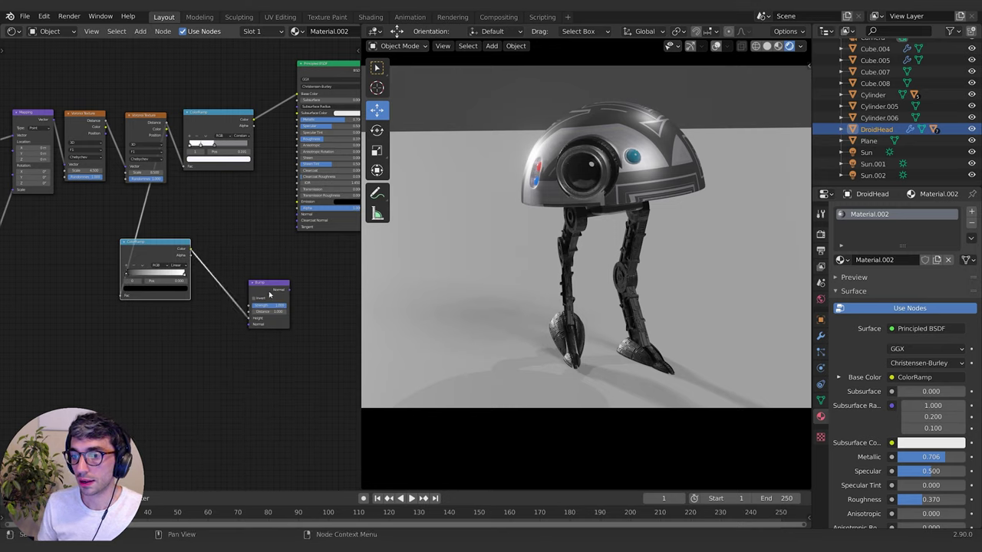
pyautogui.moveTo(283, 292); pyautogui.dragTo(298, 216)
# Bring the new ColorRamp's white stop close to the black one and adjust the Bump strength for subtle grooves on the head
pyautogui.moveTo(247, 285); pyautogui.dragTo(221, 285)
pyautogui.moveTo(128, 273)
pyautogui.mouseDown()
pyautogui.moveTo(176, 274)
pyautogui.moveTo(151, 275)
pyautogui.mouseUp()
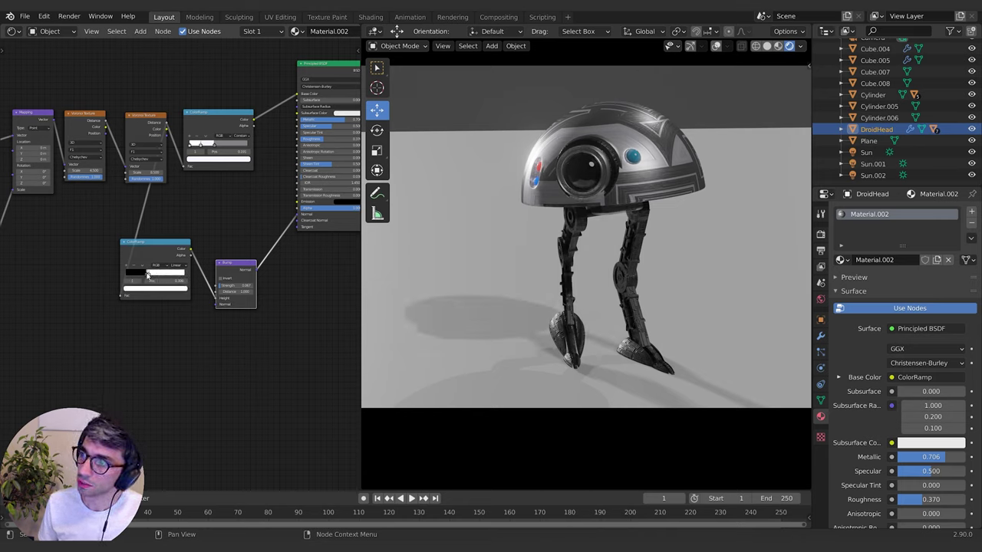
pyautogui.scroll(4, 602, 238)
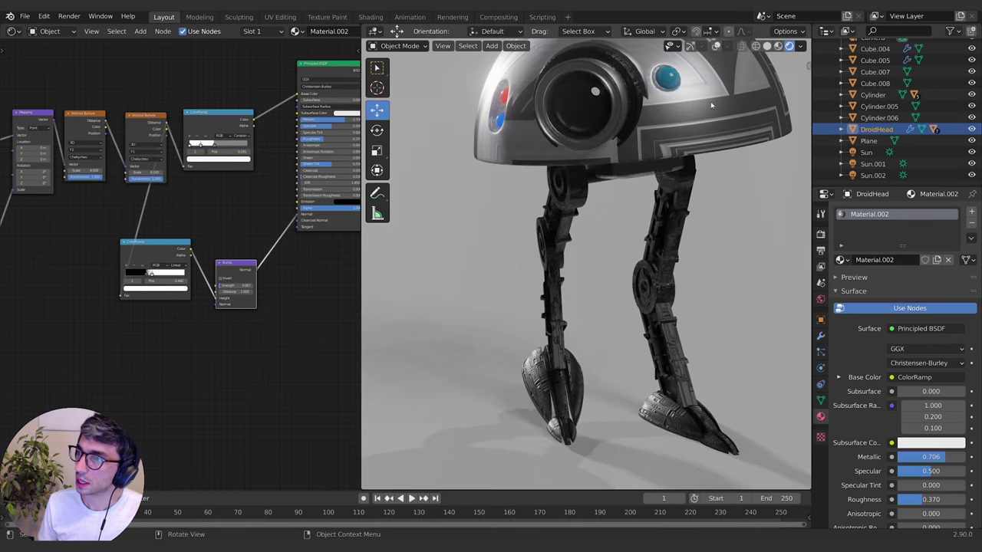
pyautogui.scroll(-3, 602, 238)
pyautogui.keyDown('shift'); pyautogui.moveTo(602, 238); pyautogui.dragTo(615, 276, button='middle'); pyautogui.keyUp('shift')
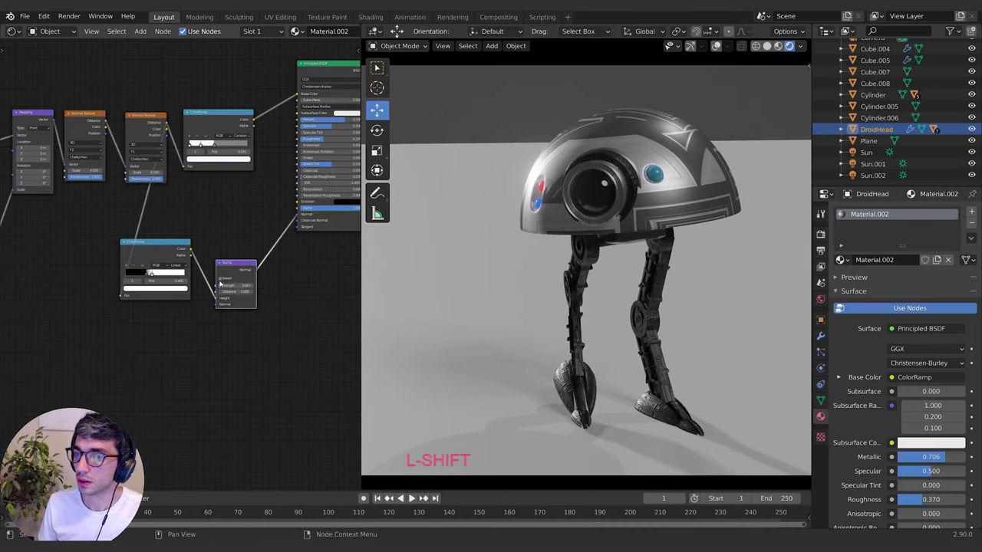
pyautogui.moveTo(220, 284); pyautogui.dragTo(265, 285)
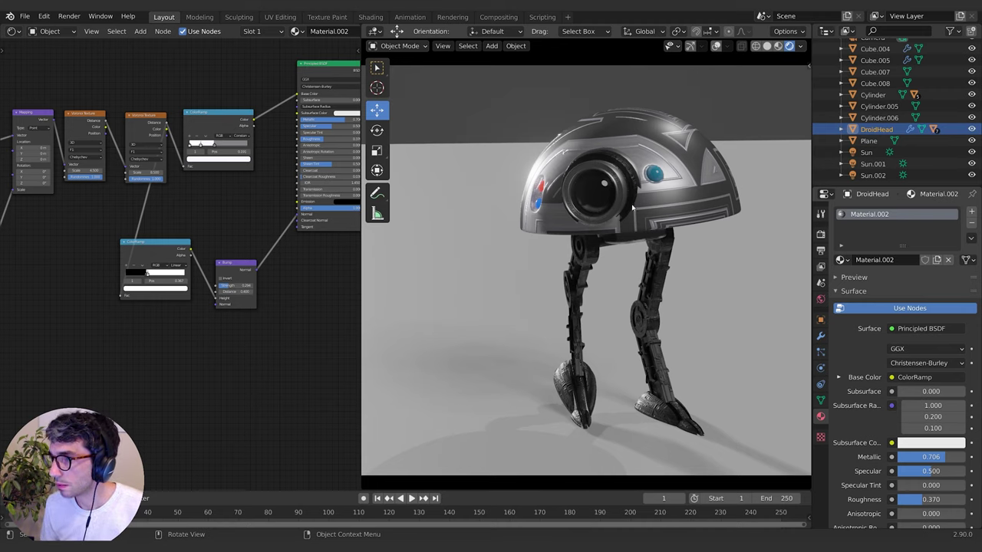
# Select the edge loops along DroidHead's bottom rim in Edit Mode and grow the selection upward
pyautogui.click(686, 197)
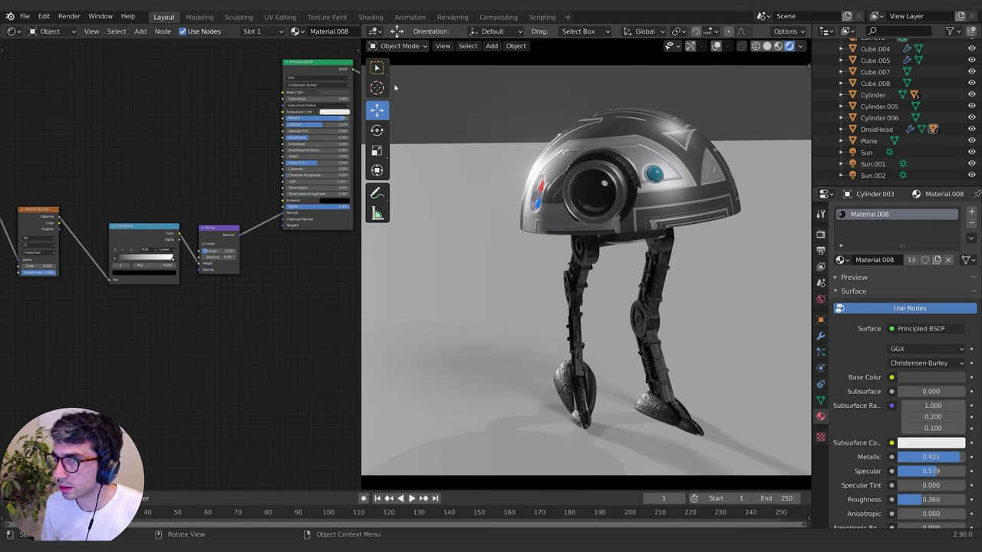
pyautogui.click(689, 46)
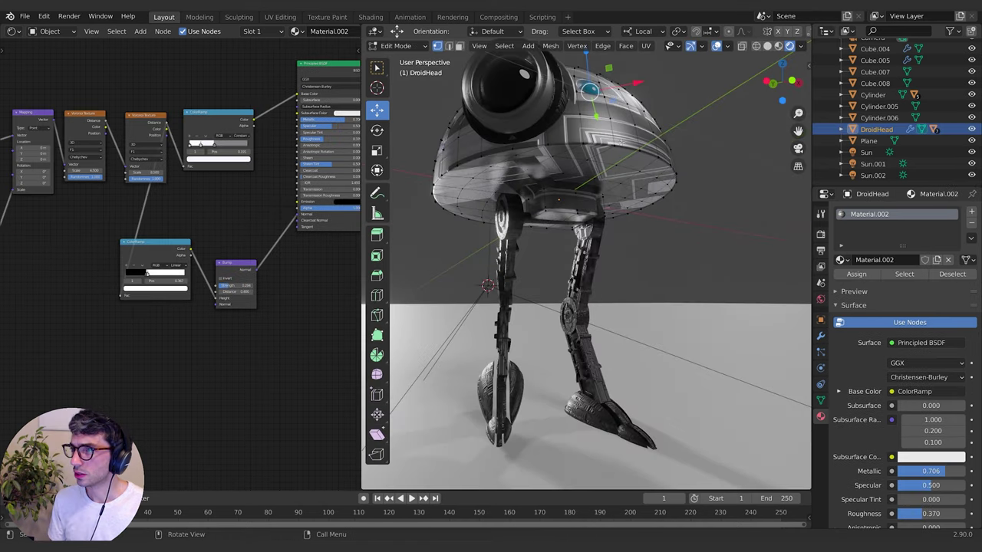
pyautogui.keyDown('alt'); pyautogui.click(614, 144); pyautogui.keyUp('alt')
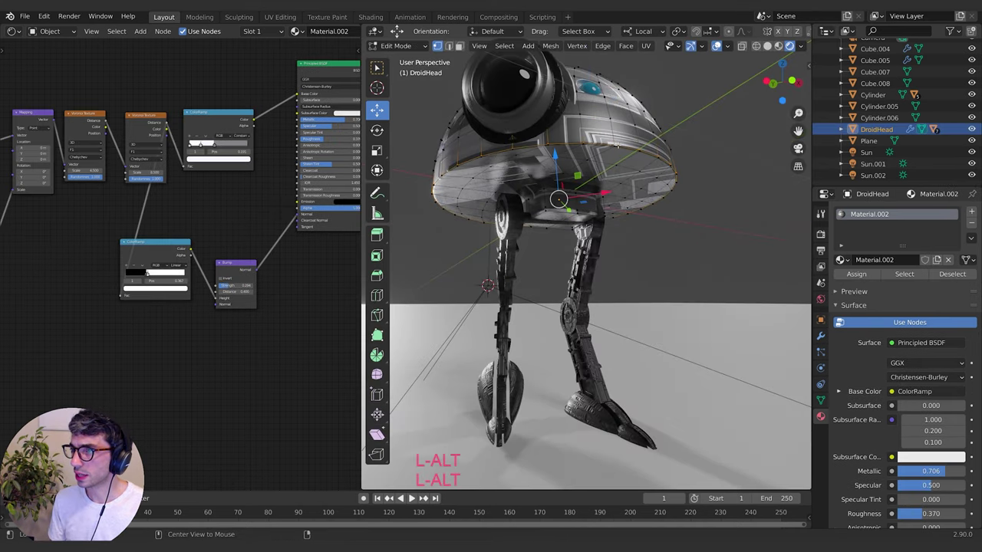
pyautogui.keyDown('alt'); pyautogui.keyDown('shift'); pyautogui.click(617, 145); pyautogui.keyUp('shift'); pyautogui.keyUp('alt')
pyautogui.press('KP_1')
pyautogui.press('KP_Decimal')
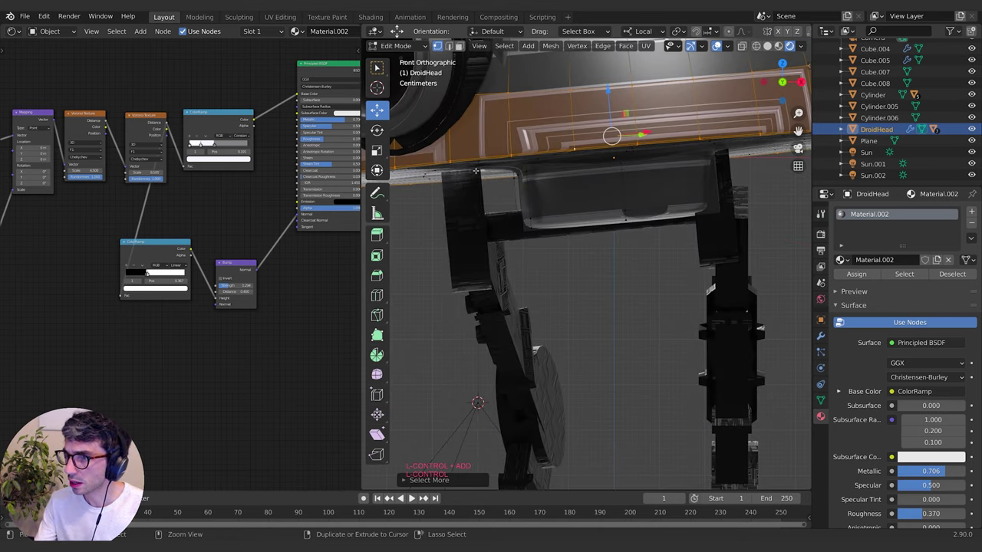
pyautogui.scroll(-3, 586, 261)
pyautogui.press('ctrl+KP_Add')
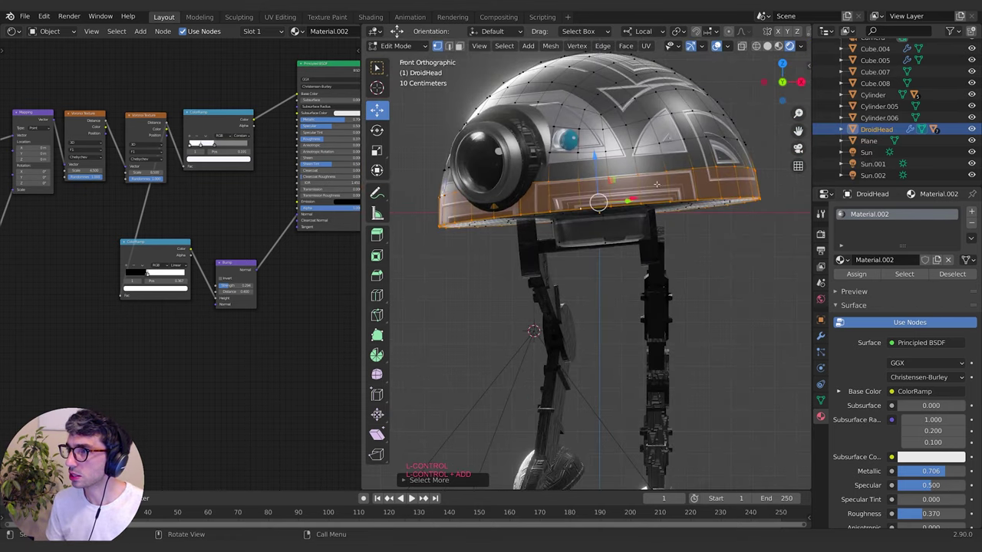
pyautogui.press('ctrl+KP_Add')
# Box-deselect the higher vertices, including those behind the main eye, leaving only the narrow bottom rim of the head selected
pyautogui.moveTo(675, 209); pyautogui.dragTo(750, 127, button='middle')
pyautogui.scroll(-1, 742, 126)
pyautogui.press('b')
pyautogui.moveTo(414, 163); pyautogui.dragTo(771, 198)
pyautogui.hotkey('shift', 'b')
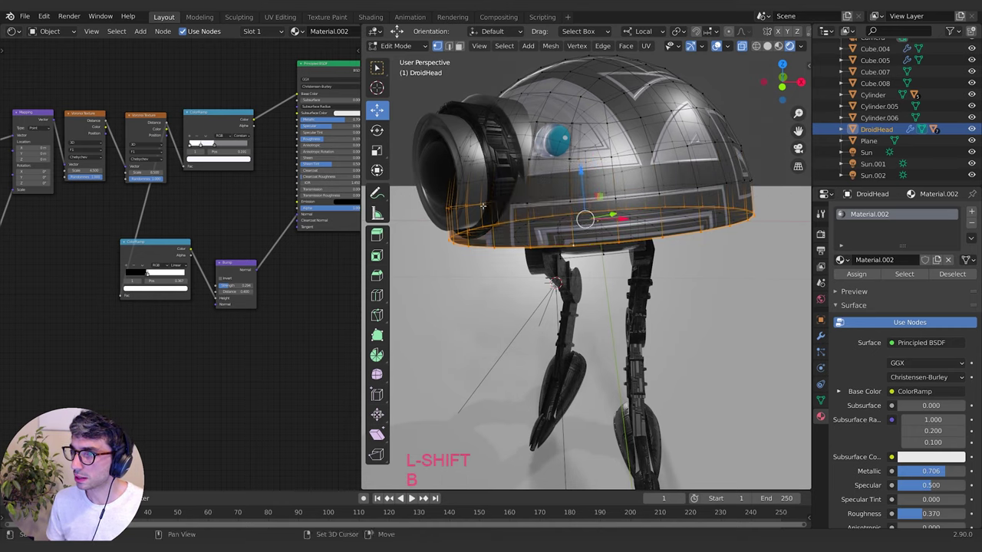
pyautogui.moveTo(422, 187); pyautogui.dragTo(500, 213)
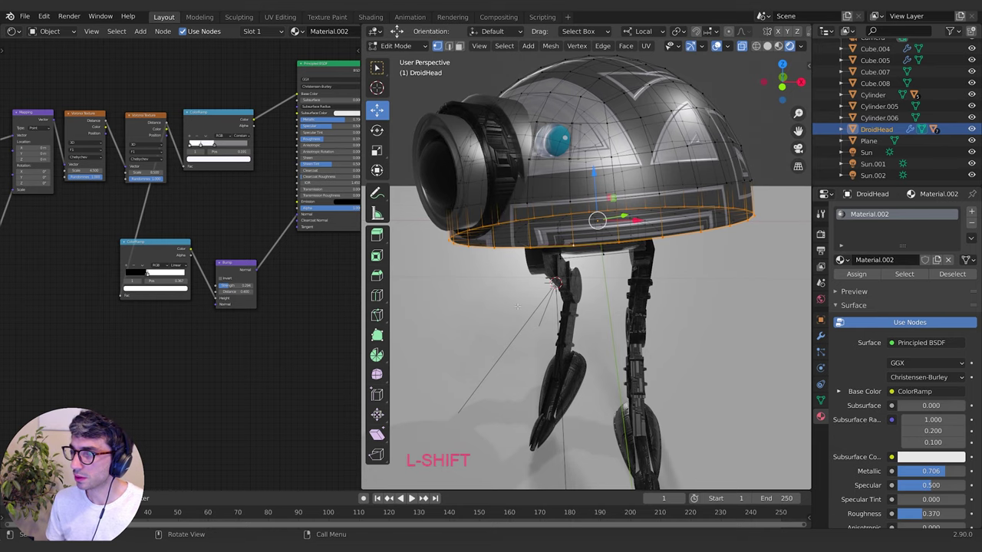
# Switch DroidHead to Vertex Paint mode and enable vertex selection masking
pyautogui.moveTo(518, 307); pyautogui.dragTo(679, 212, button='middle')
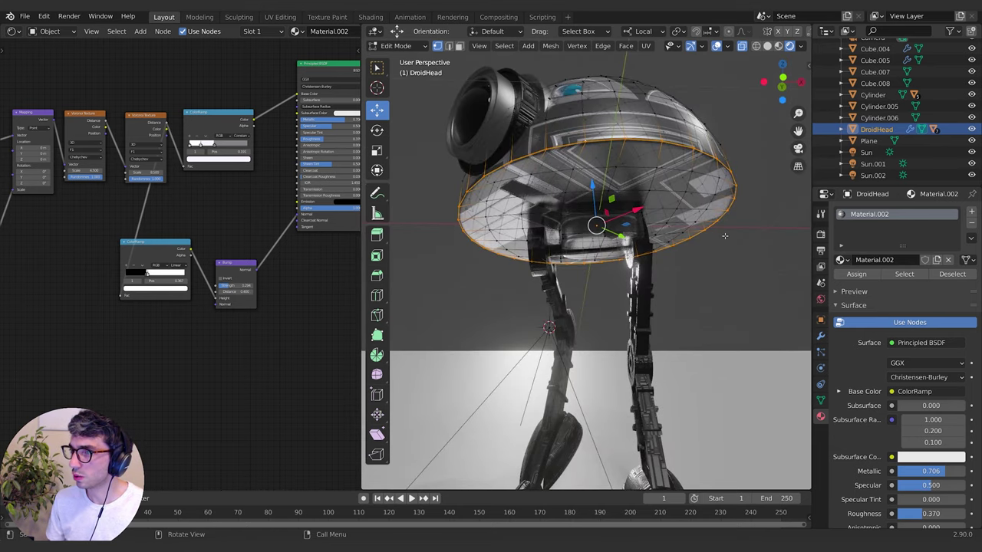
pyautogui.moveTo(724, 235); pyautogui.dragTo(738, 265, button='middle')
pyautogui.click(415, 46)
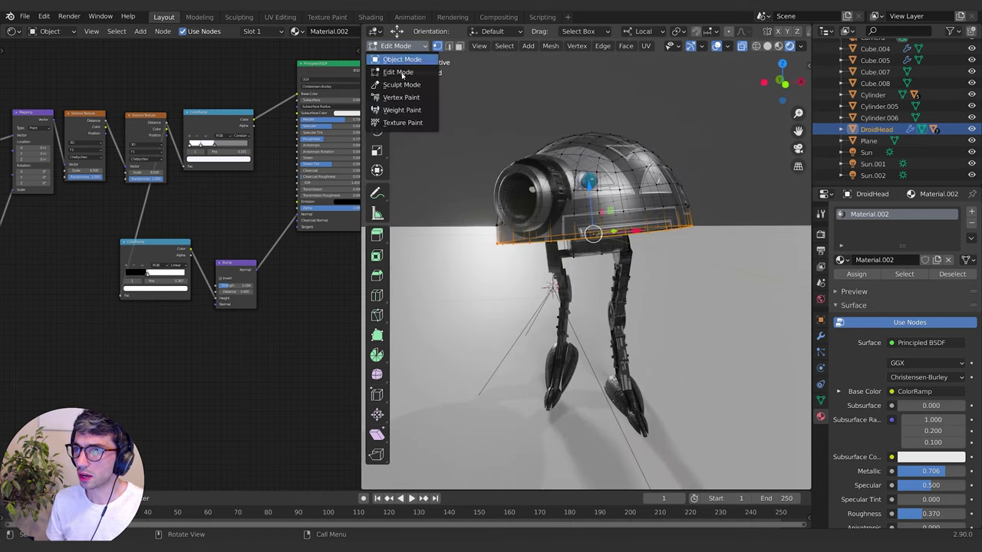
pyautogui.click(403, 97)
pyautogui.moveTo(741, 191); pyautogui.dragTo(725, 145, button='middle')
pyautogui.click(449, 46)
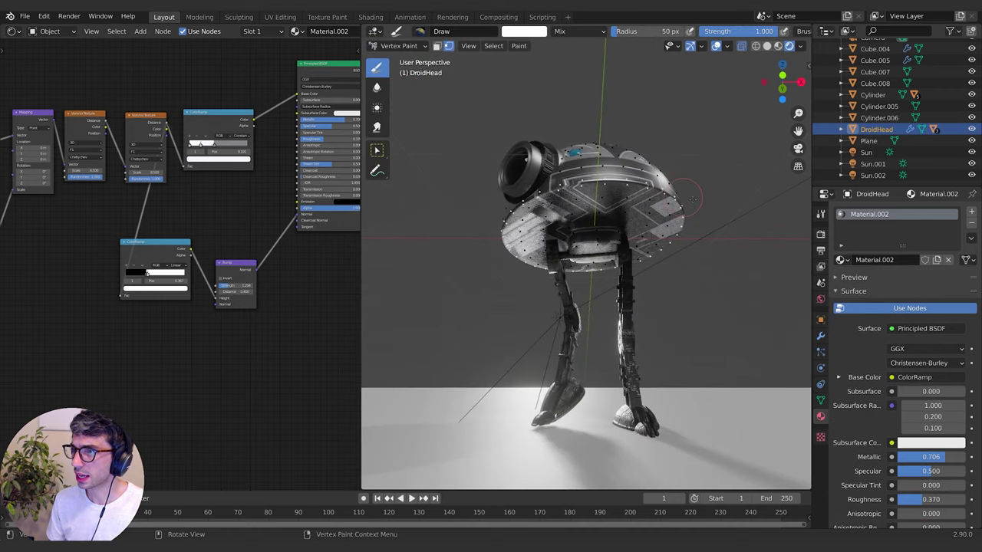
pyautogui.moveTo(658, 210); pyautogui.dragTo(625, 211, button='middle')
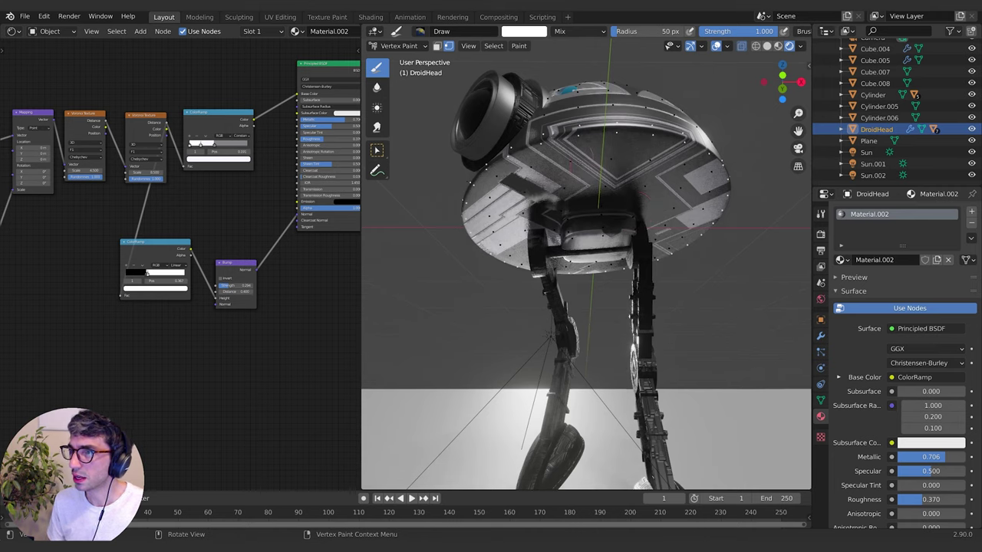
# Show the model in solid shading without X-ray and set the Draw brush colour to black
pyautogui.press('n')
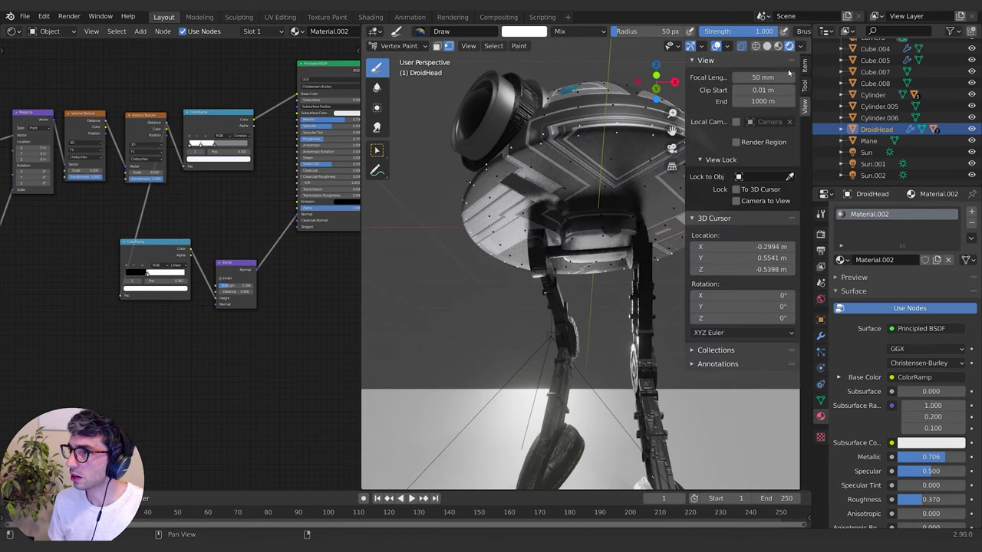
pyautogui.click(767, 45)
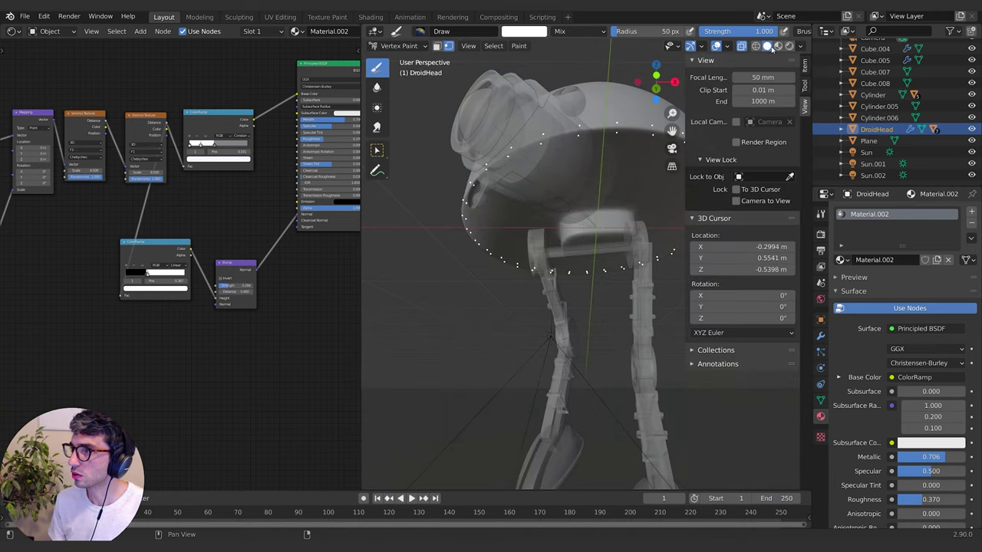
pyautogui.click(741, 47)
pyautogui.keyDown('shift'); pyautogui.moveTo(668, 91); pyautogui.dragTo(597, 120, button='middle'); pyautogui.keyUp('shift')
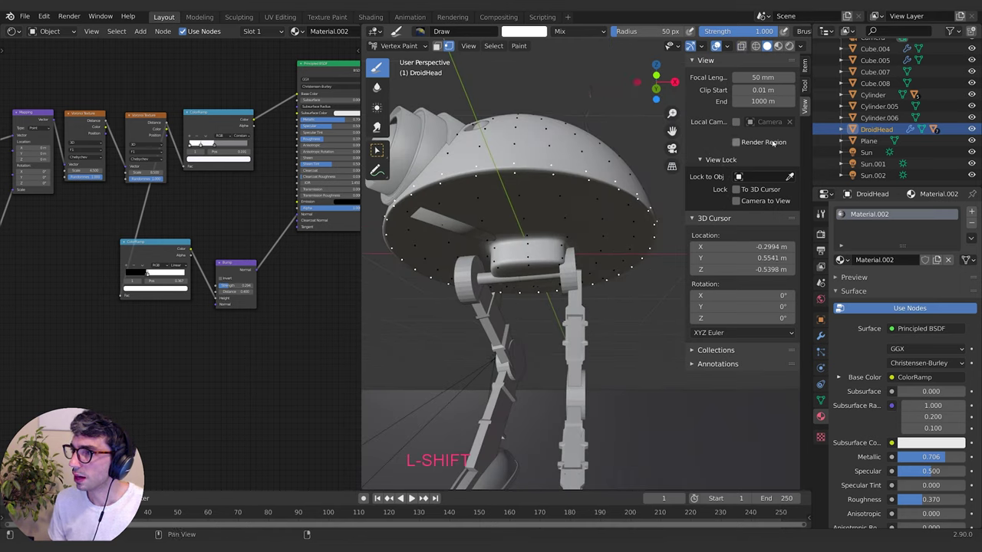
pyautogui.click(804, 85)
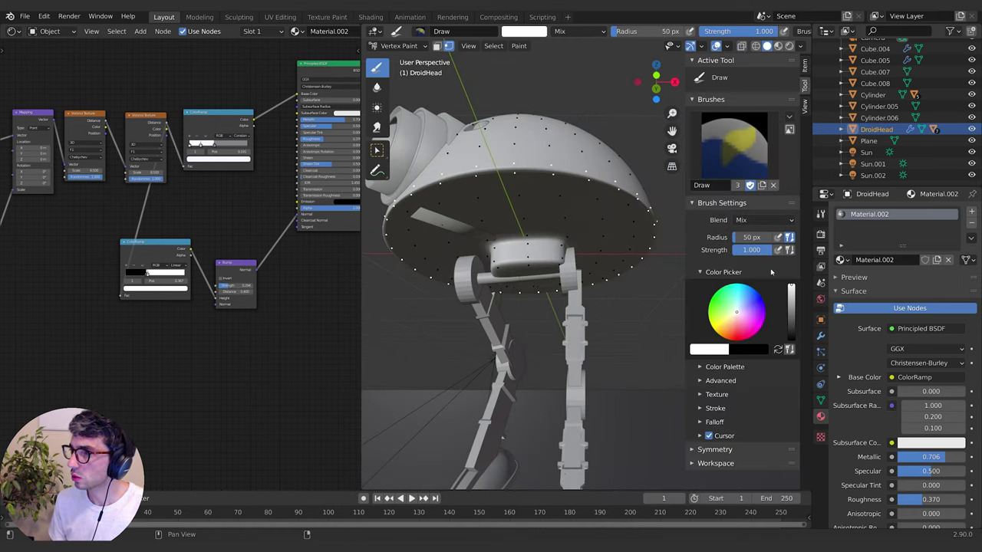
pyautogui.moveTo(793, 293); pyautogui.dragTo(803, 334)
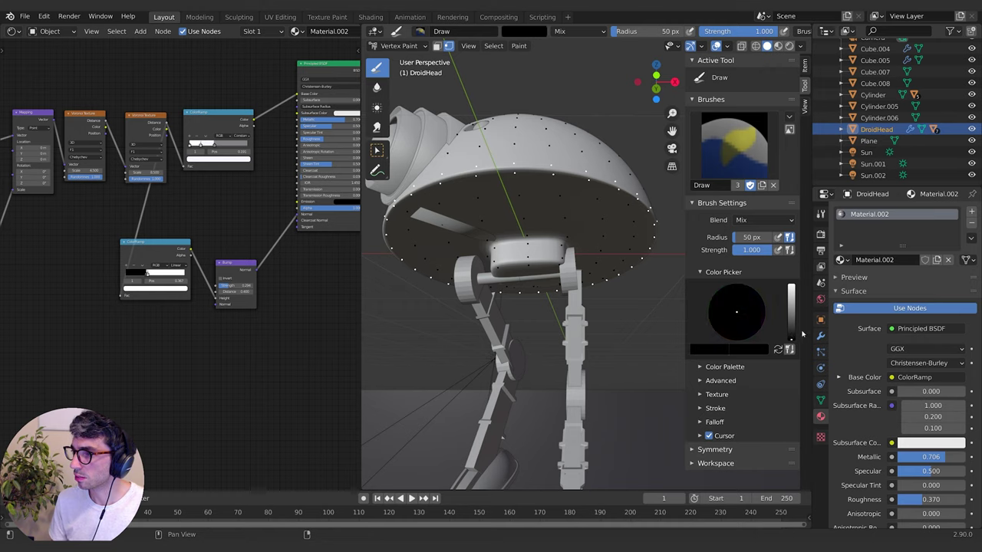
# Paint the head's masked bottom rim black from several sides and show the mesh's vertex color layers
pyautogui.moveTo(520, 172)
pyautogui.mouseDown()
pyautogui.moveTo(499, 171)
pyautogui.moveTo(583, 170)
pyautogui.moveTo(429, 171)
pyautogui.moveTo(395, 203)
pyautogui.moveTo(424, 190)
pyautogui.mouseUp()
pyautogui.moveTo(424, 192)
pyautogui.mouseDown(button='middle')
pyautogui.moveTo(461, 123)
pyautogui.moveTo(537, 153)
pyautogui.mouseUp(button='middle')
pyautogui.moveTo(591, 131)
pyautogui.mouseDown(button='middle')
pyautogui.moveTo(495, 169)
pyautogui.moveTo(495, 88)
pyautogui.mouseUp(button='middle')
pyautogui.moveTo(549, 109); pyautogui.dragTo(599, 151, button='middle')
pyautogui.moveTo(610, 159)
pyautogui.mouseDown()
pyautogui.moveTo(484, 148)
pyautogui.moveTo(454, 157)
pyautogui.mouseUp()
pyautogui.moveTo(468, 154)
pyautogui.mouseDown(button='middle')
pyautogui.moveTo(555, 139)
pyautogui.moveTo(465, 189)
pyautogui.moveTo(516, 186)
pyautogui.moveTo(610, 237)
pyautogui.mouseUp(button='middle')
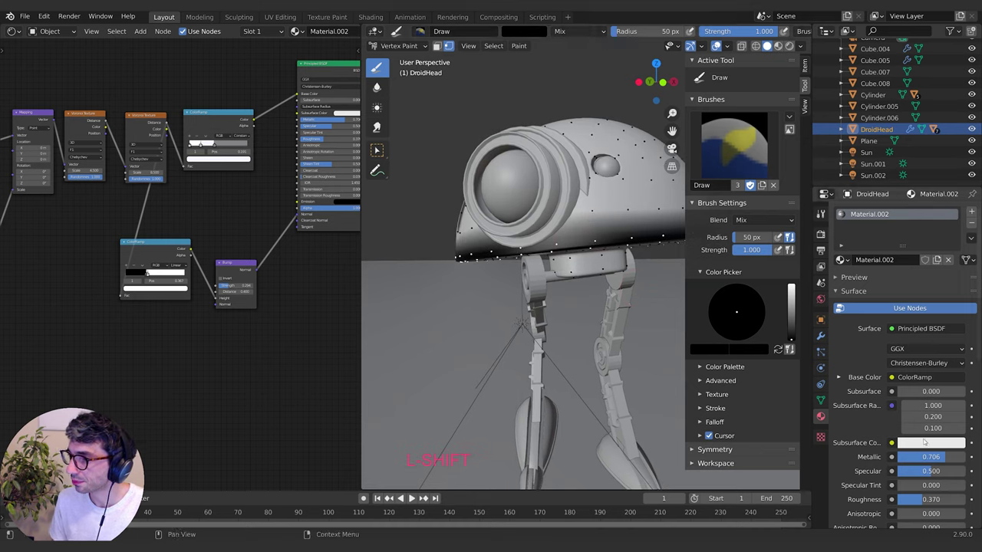
pyautogui.click(820, 400)
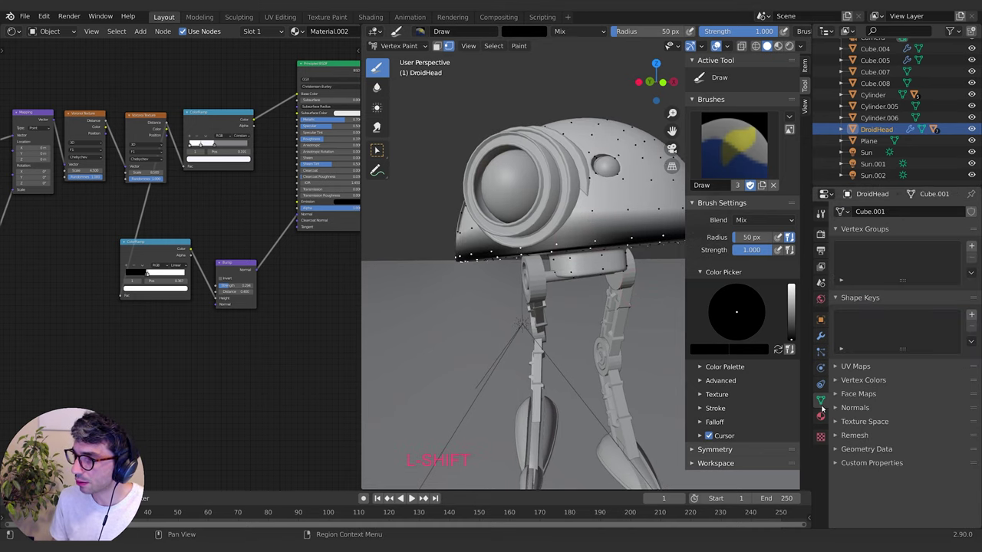
pyautogui.click(864, 380)
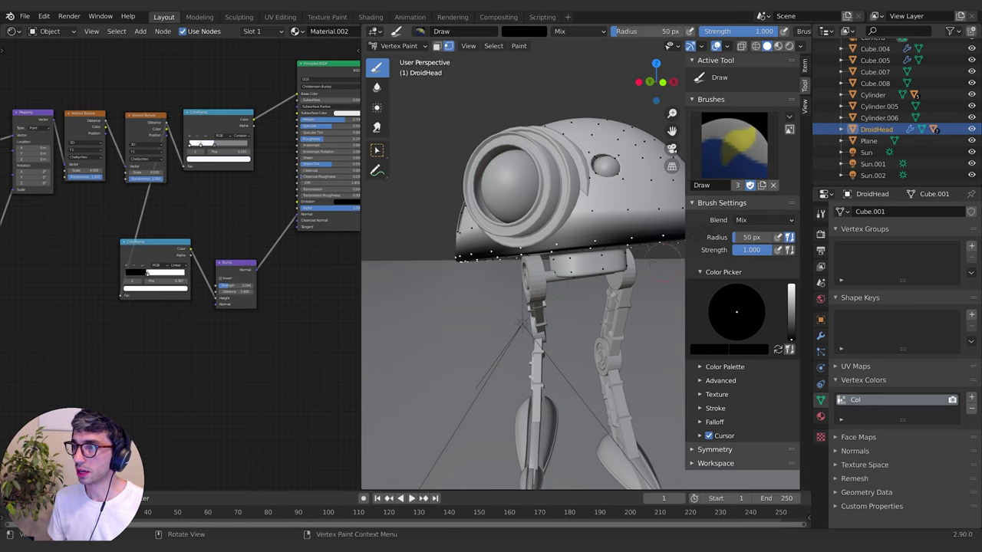
# Restore rendered shading, return DroidHead to Object Mode, and hide the gizmos and overlays
pyautogui.press('Tab')
pyautogui.keyDown('shift'); pyautogui.moveTo(669, 250); pyautogui.dragTo(688, 250, button='middle'); pyautogui.keyUp('shift')
pyautogui.click(789, 46)
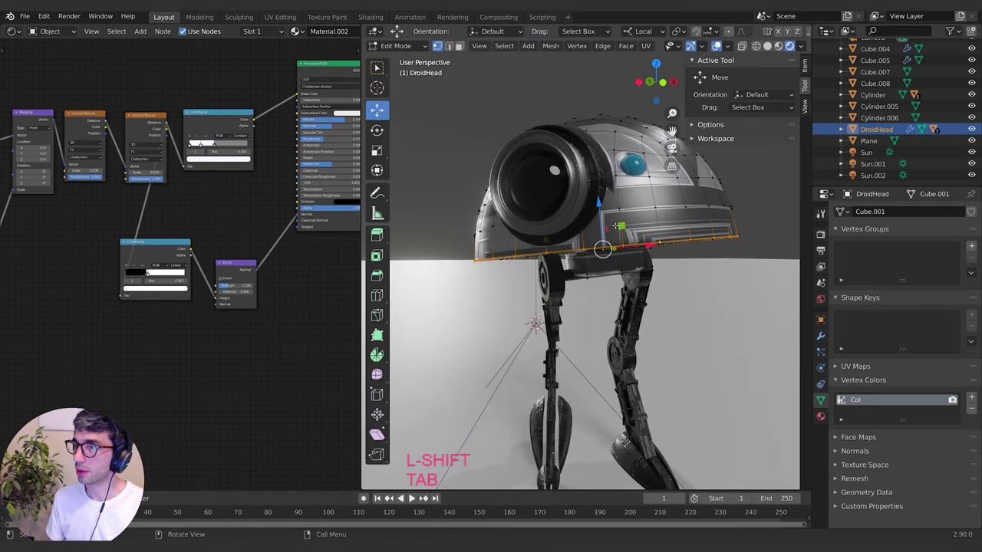
pyautogui.press('Tab')
pyautogui.keyDown('shift'); pyautogui.moveTo(539, 176); pyautogui.dragTo(484, 186, button='middle'); pyautogui.keyUp('shift')
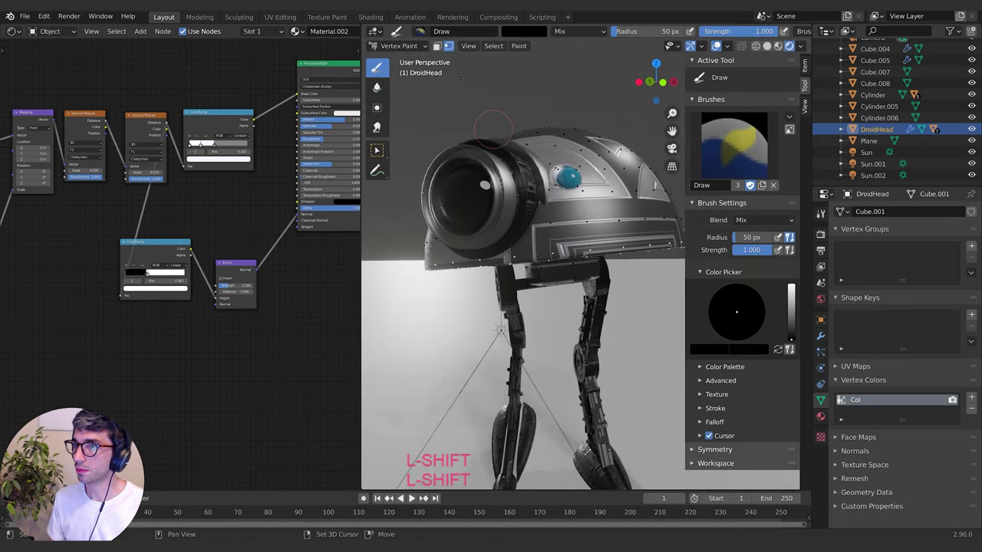
pyautogui.click(398, 48)
pyautogui.click(407, 61)
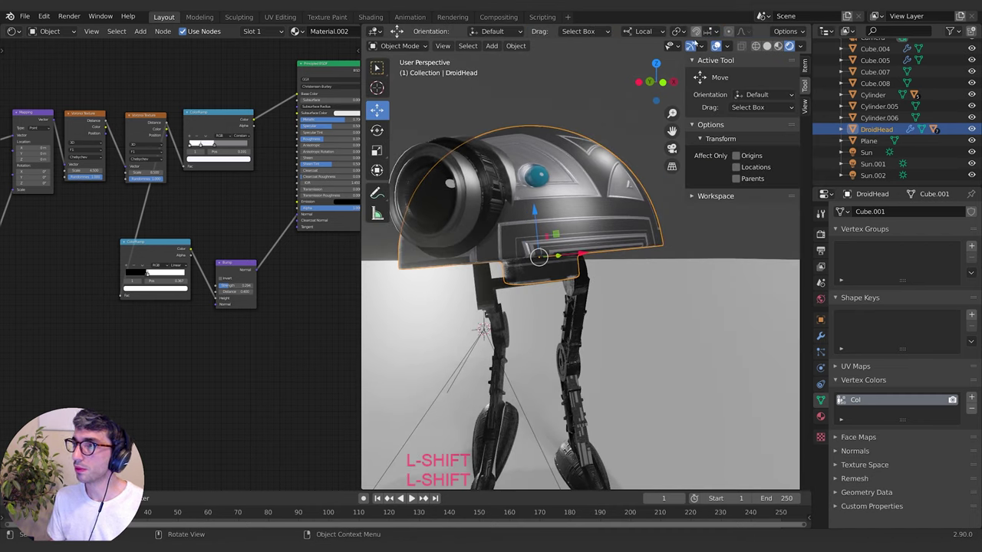
pyautogui.click(691, 46)
pyautogui.click(716, 46)
pyautogui.moveTo(587, 108); pyautogui.dragTo(632, 115, button='middle')
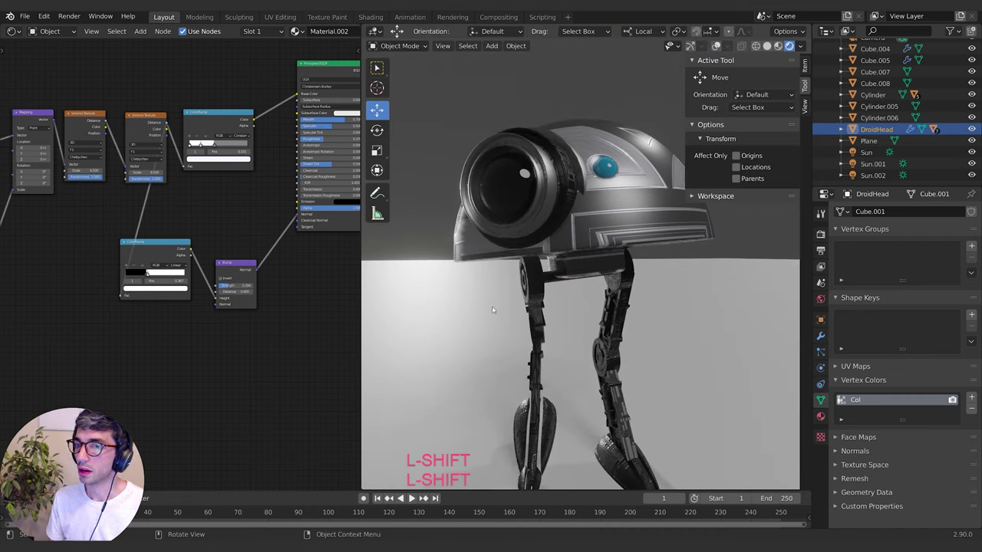
# Add a Vertex Color node reading the Col layer below the head material's bump nodes
pyautogui.scroll(-2, 191, 291)
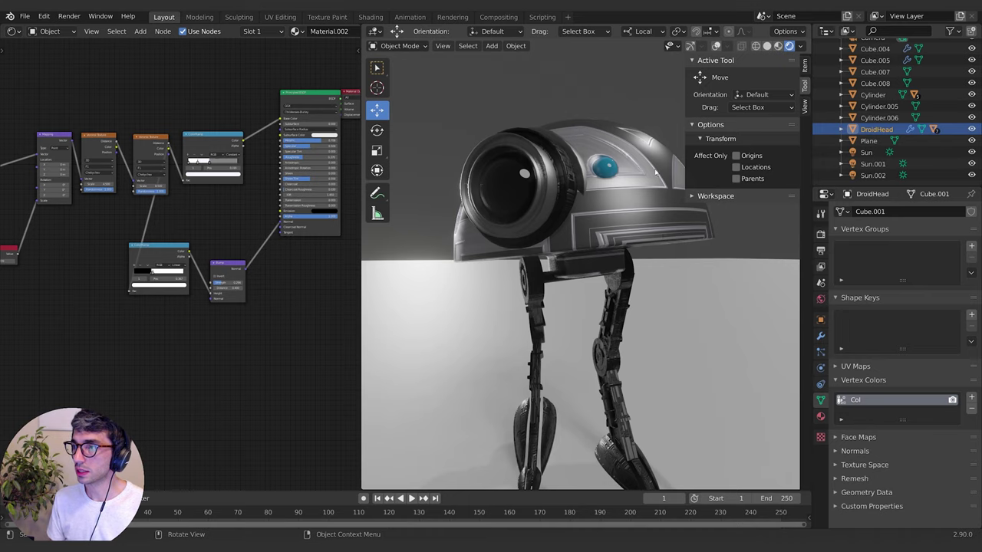
pyautogui.moveTo(85, 399); pyautogui.dragTo(146, 384, button='middle')
pyautogui.hotkey('shift', 'a')
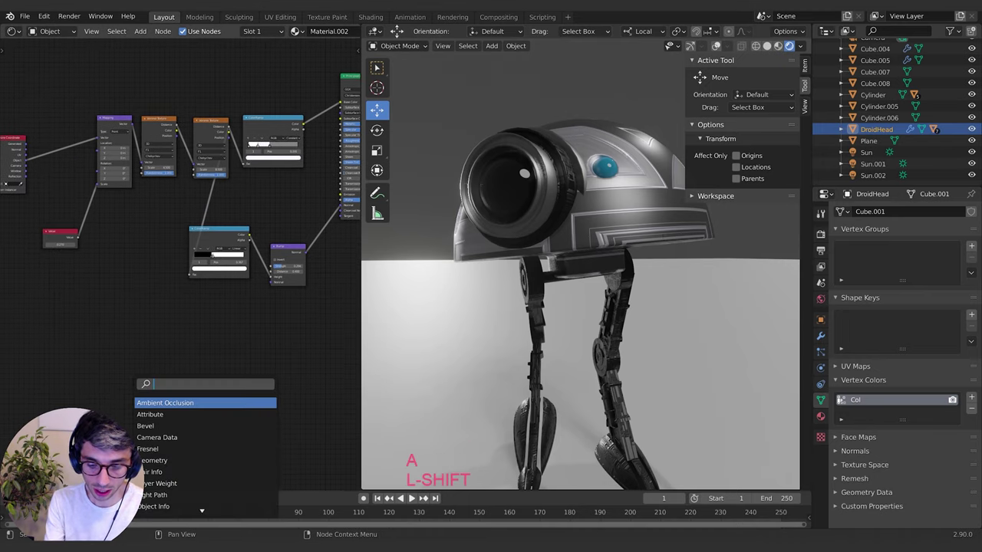
pyautogui.write('er')
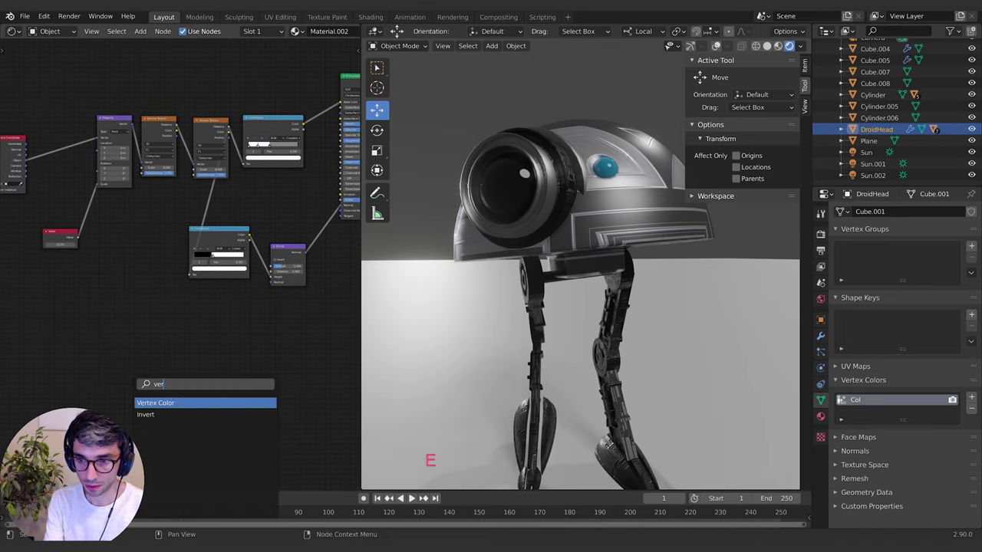
pyautogui.press('Return')
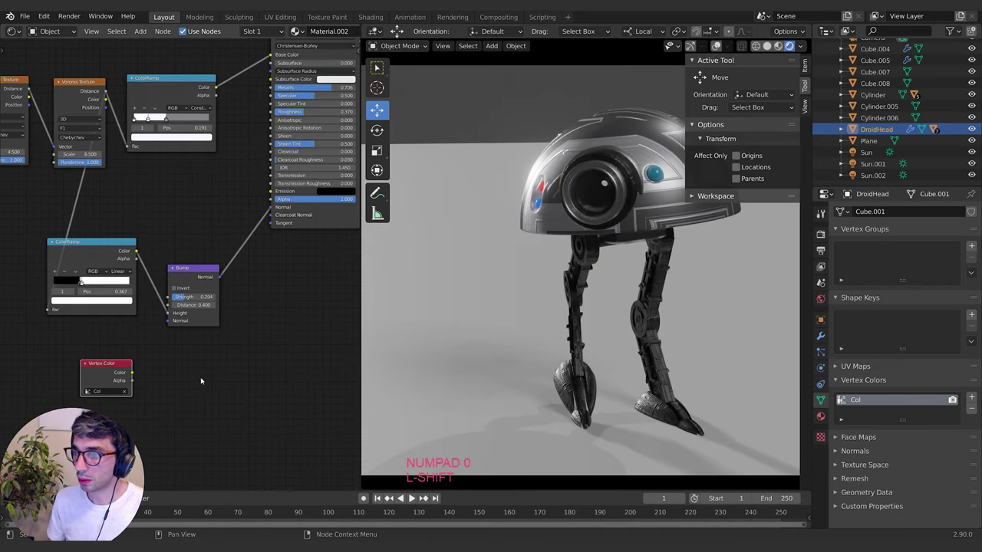
pyautogui.moveTo(112, 372); pyautogui.dragTo(132, 363, button='middle')
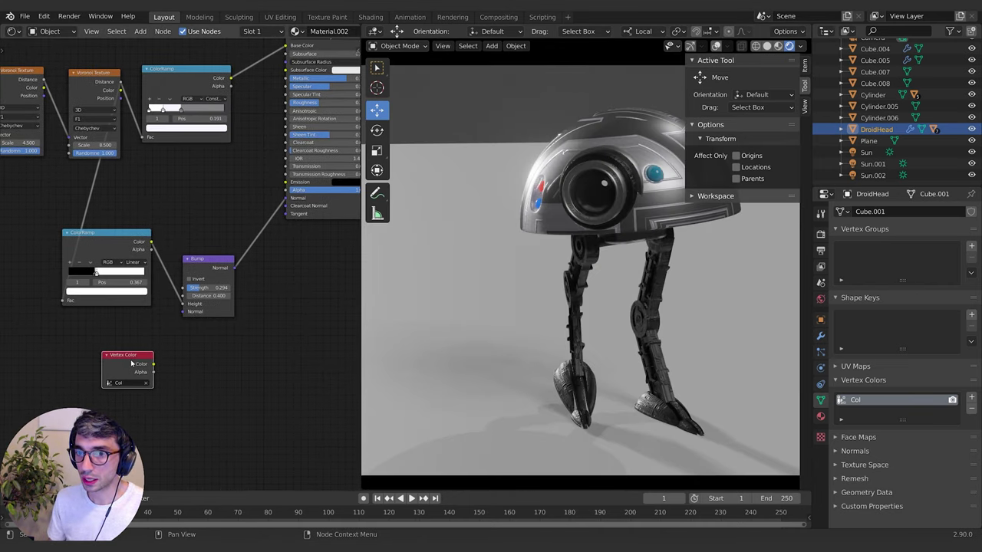
# Run the Vertex Color output through a new ColorRamp and connect the ramp's colour to the Principled BSDF's Emission
pyautogui.hotkey('shift', 'd')
pyautogui.click(246, 357)
pyautogui.moveTo(126, 355); pyautogui.dragTo(322, 388)
pyautogui.moveTo(316, 358); pyautogui.dragTo(247, 382, button='middle')
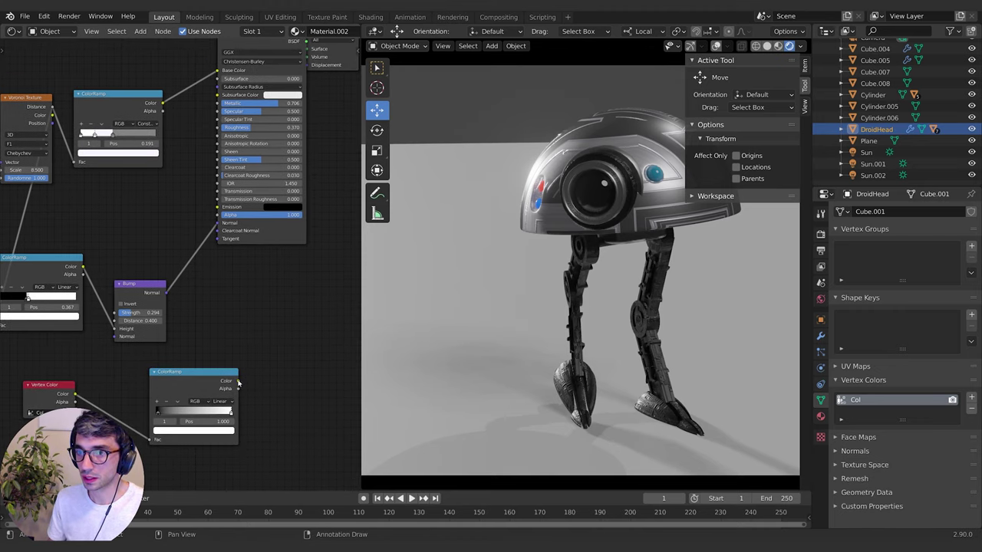
pyautogui.moveTo(238, 381); pyautogui.dragTo(265, 215)
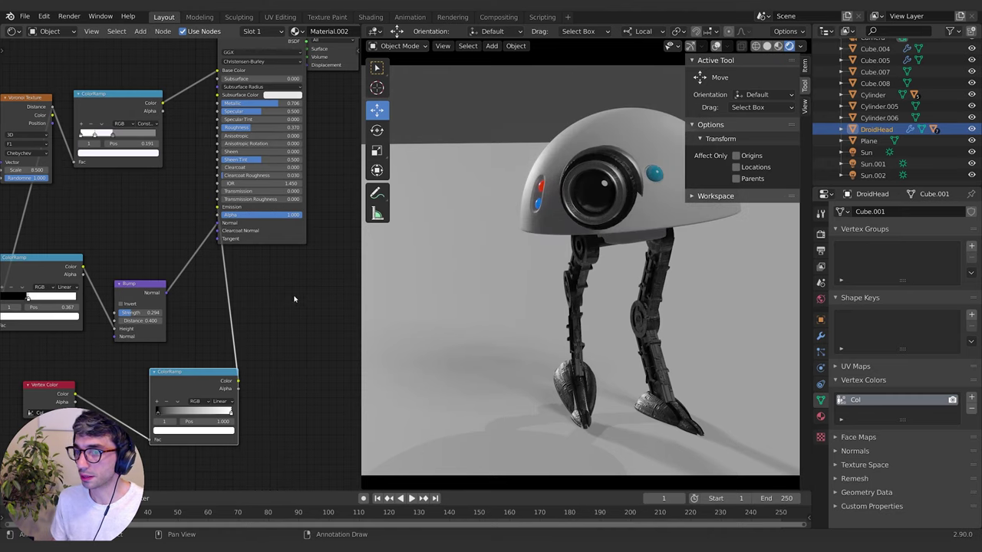
# Reverse the vertex-colour ramp to run from white at 0 to black at 1.000, with Ease interpolation
pyautogui.moveTo(295, 299); pyautogui.dragTo(310, 212, button='middle')
pyautogui.moveTo(174, 328); pyautogui.dragTo(146, 328)
pyautogui.click(146, 326)
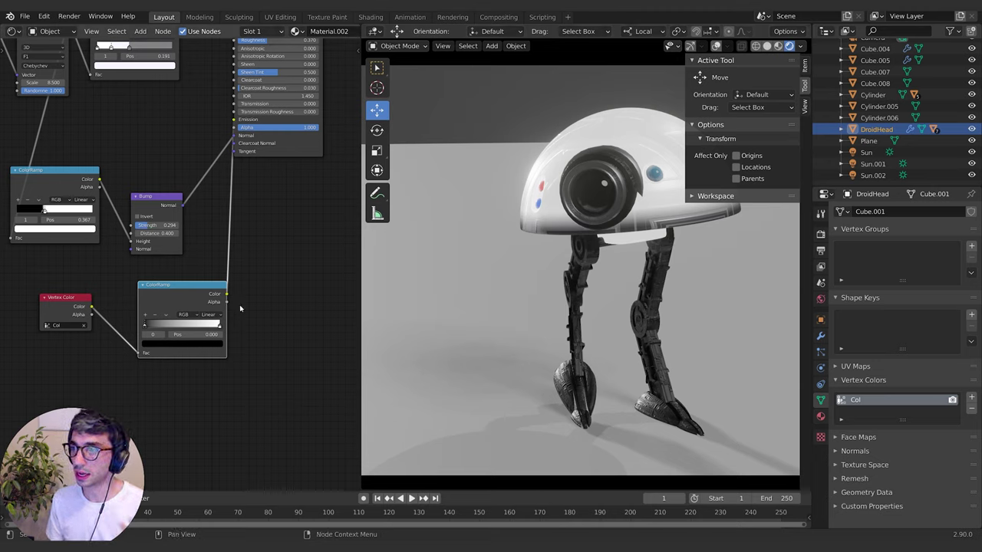
pyautogui.moveTo(144, 326)
pyautogui.mouseDown()
pyautogui.moveTo(208, 328)
pyautogui.moveTo(147, 324)
pyautogui.moveTo(155, 323)
pyautogui.mouseUp()
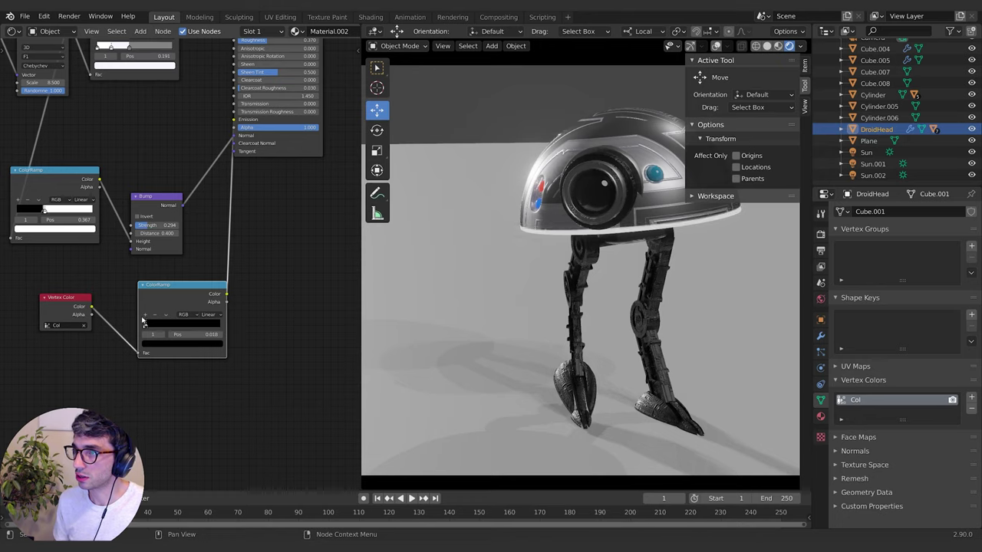
pyautogui.click(211, 314)
pyautogui.click(215, 326)
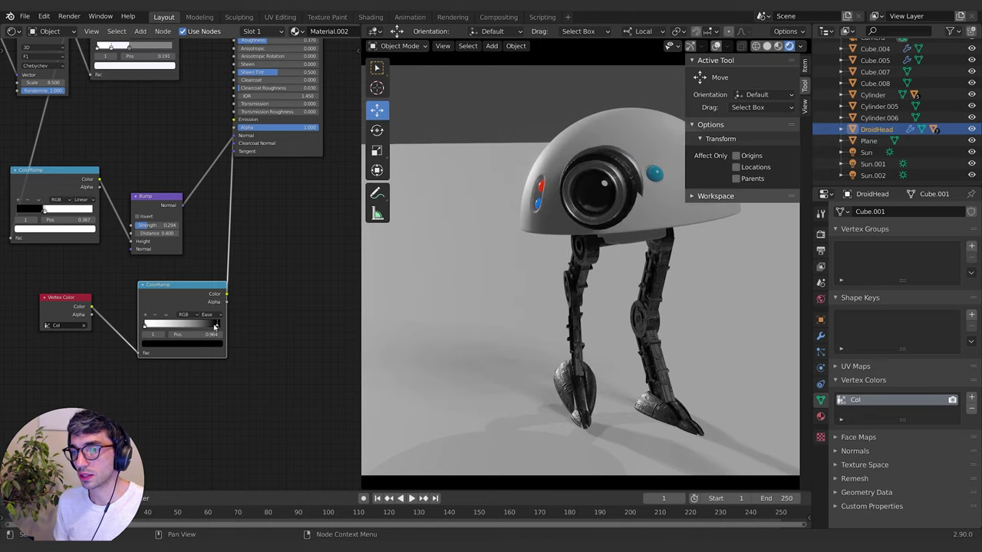
pyautogui.moveTo(215, 327)
pyautogui.mouseDown()
pyautogui.moveTo(191, 327)
pyautogui.moveTo(222, 330)
pyautogui.mouseUp()
# Add a Musgrave Texture node below the vertex-colour ramp
pyautogui.moveTo(188, 373); pyautogui.dragTo(223, 356, button='middle')
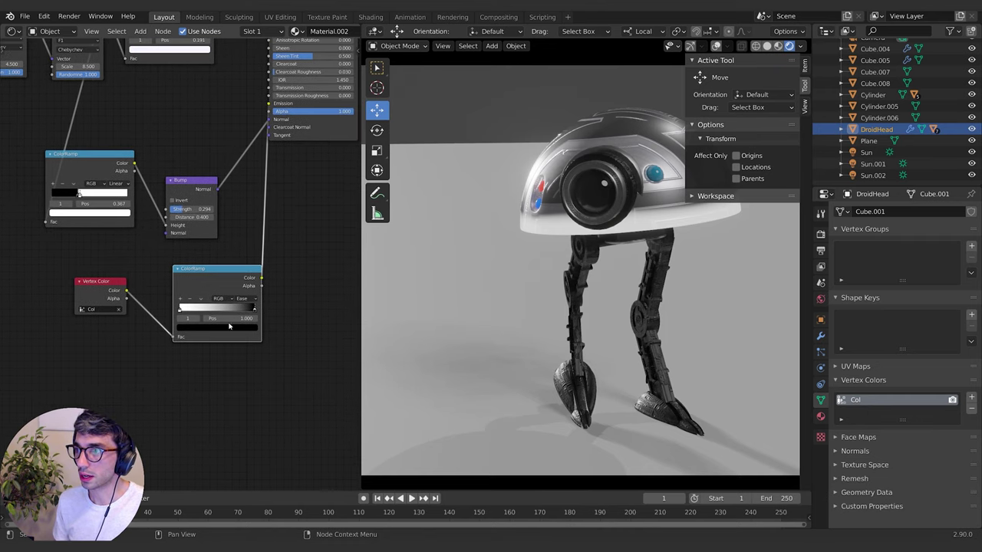
pyautogui.hotkey('shift', 'a')
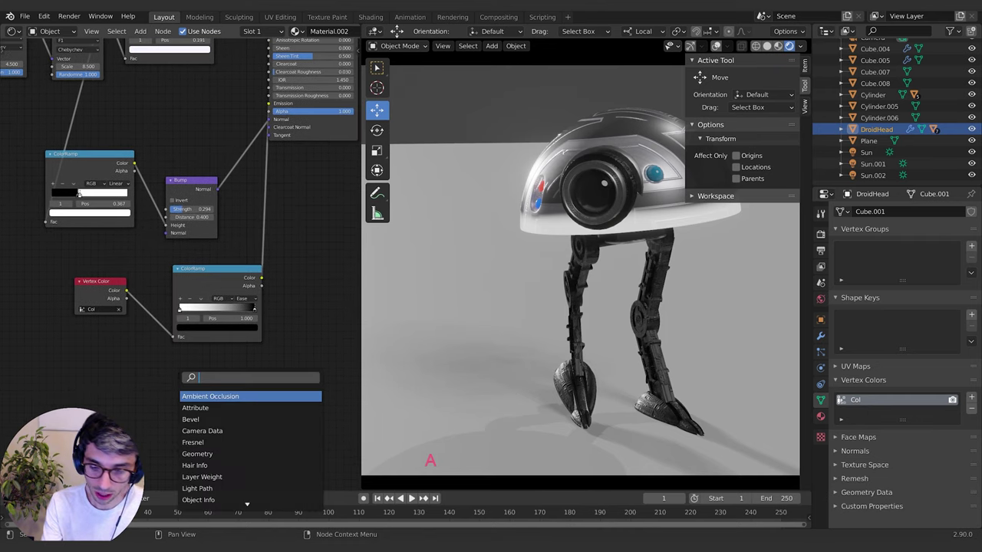
pyautogui.write('mus')
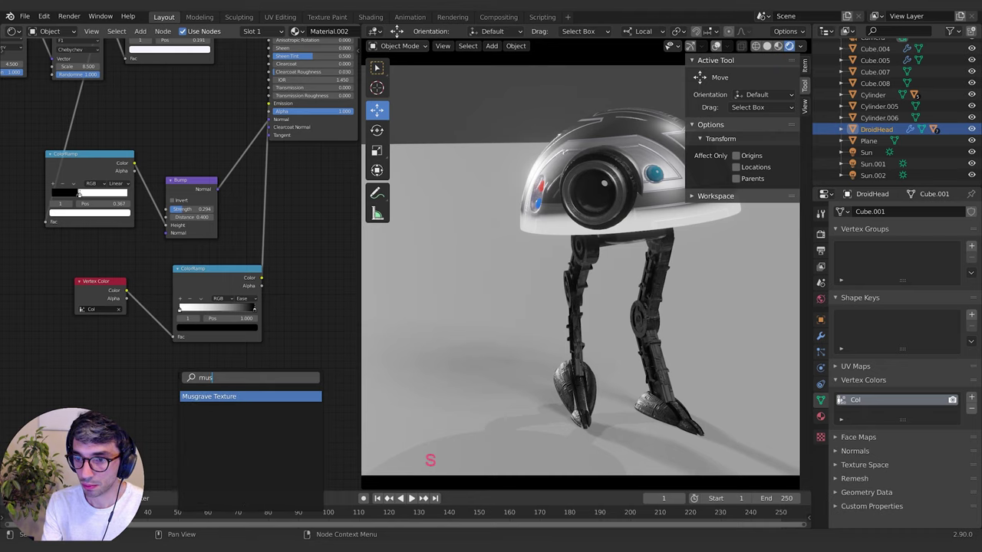
pyautogui.press('Return')
pyautogui.scroll(-1, 201, 329)
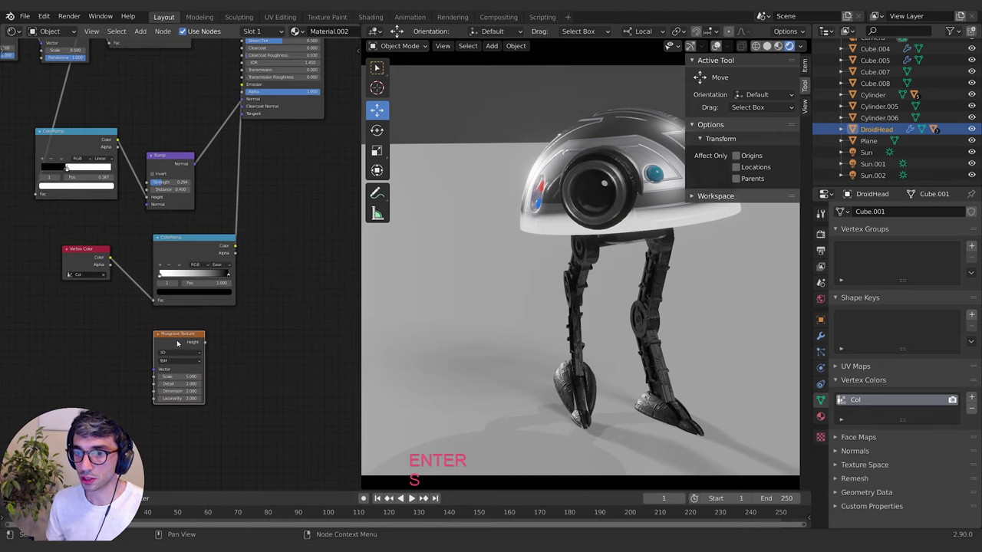
pyautogui.moveTo(178, 342); pyautogui.dragTo(193, 331)
pyautogui.moveTo(234, 337); pyautogui.dragTo(251, 339, button='middle')
# Add a Texture Coordinate node and link its Generated output to the Musgrave Texture's Vector input
pyautogui.hotkey('shift', 'a')
pyautogui.write('tex')
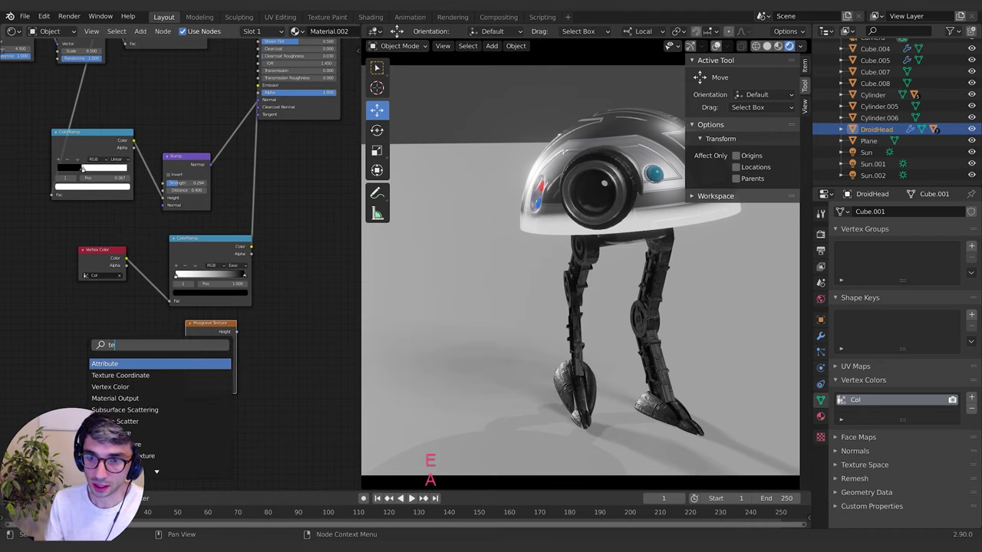
pyautogui.press('Return')
pyautogui.click(99, 351)
pyautogui.moveTo(136, 355); pyautogui.dragTo(101, 333)
pyautogui.moveTo(300, 335); pyautogui.dragTo(201, 355, button='middle')
pyautogui.moveTo(169, 309); pyautogui.dragTo(156, 312, button='middle')
# Shift the Vertex Color node and its ColorRamp away from the shader to make room for a mixing node
pyautogui.moveTo(105, 264); pyautogui.dragTo(71, 256)
pyautogui.moveTo(160, 279); pyautogui.dragTo(211, 273, button='middle')
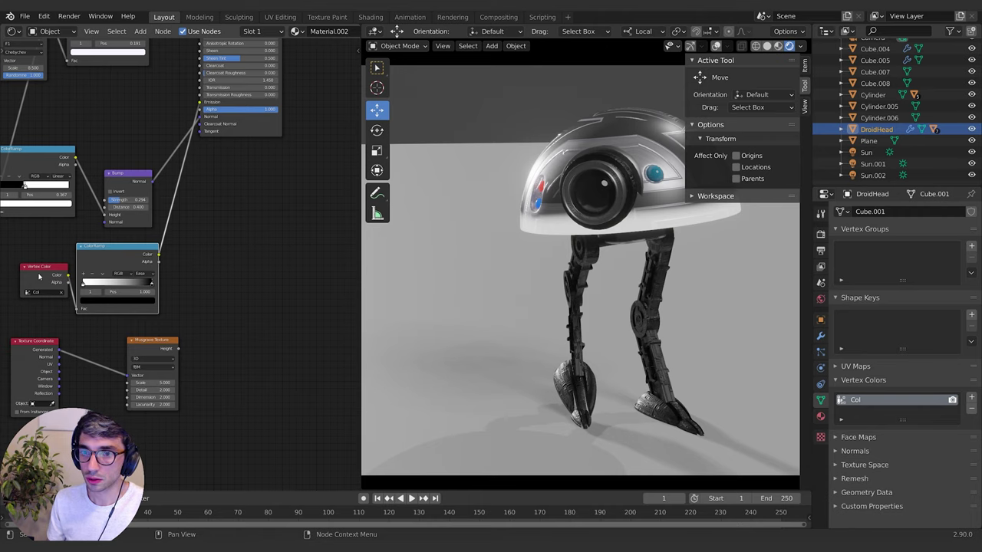
pyautogui.moveTo(39, 277); pyautogui.dragTo(2, 281)
pyautogui.moveTo(108, 256); pyautogui.dragTo(66, 262)
pyautogui.moveTo(171, 276); pyautogui.dragTo(184, 275, button='middle')
pyautogui.click(186, 277)
# Add a MixRGB node and feed the vertex-colour ramp into its Color1 input
pyautogui.hotkey('shift', 'a')
pyautogui.click(192, 290)
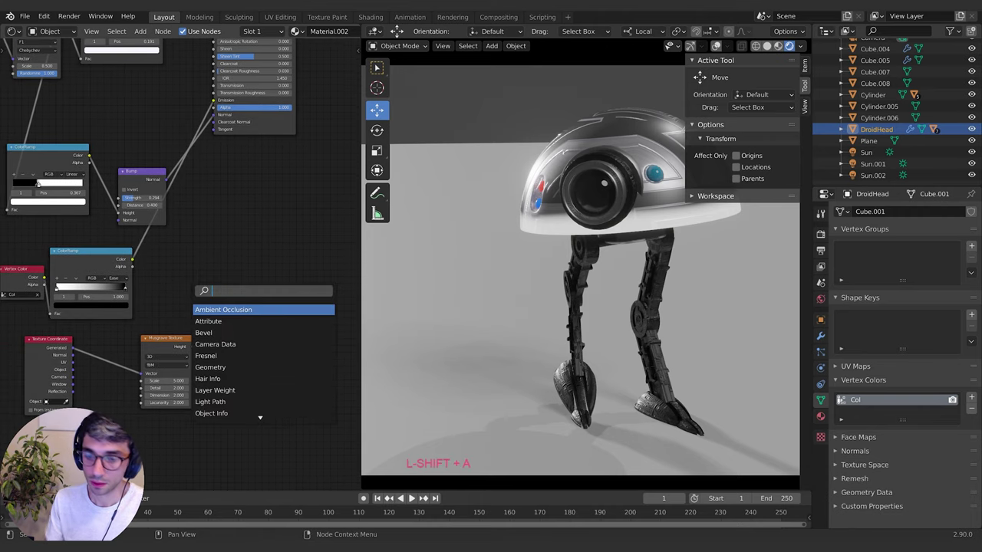
pyautogui.write('mix')
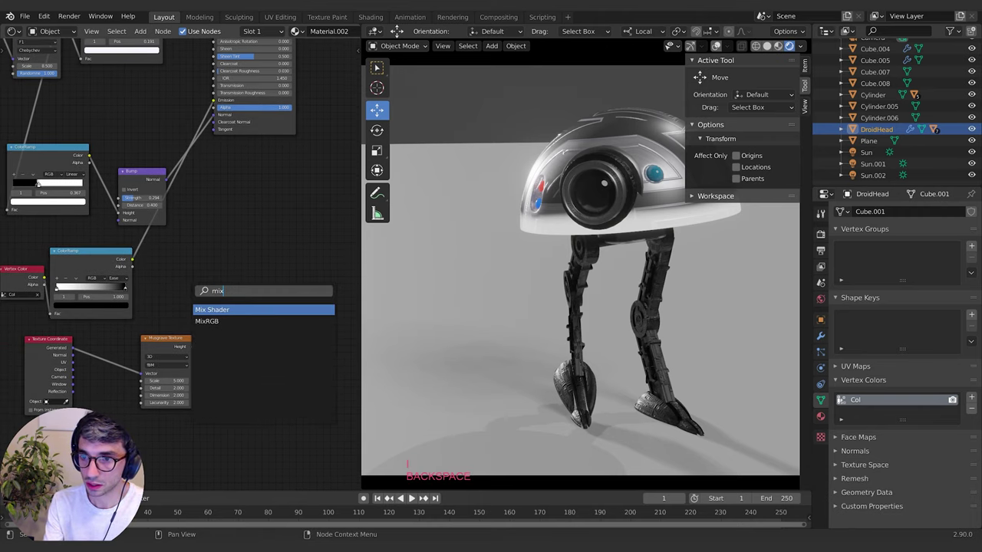
pyautogui.press('Down')
pyautogui.press('Return')
pyautogui.click(209, 257)
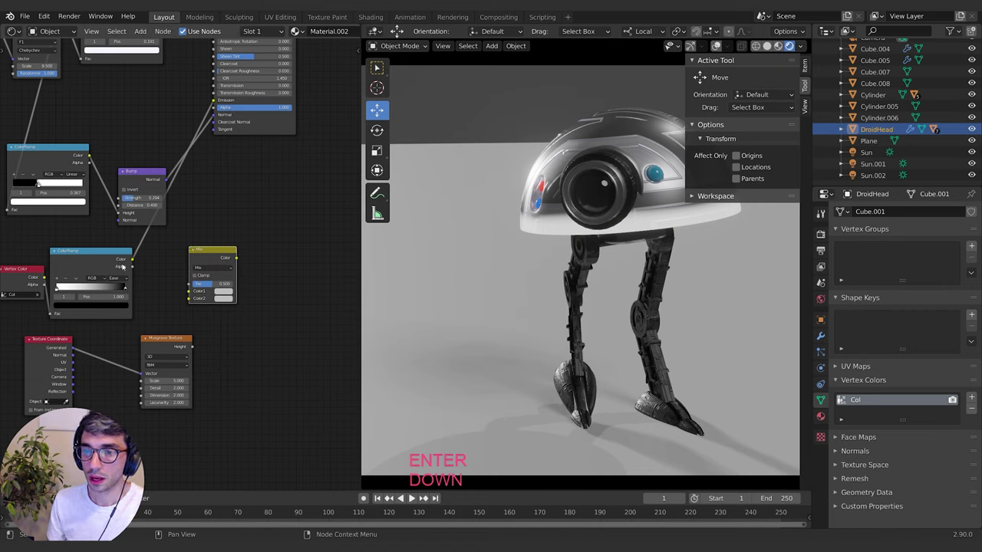
pyautogui.moveTo(132, 261); pyautogui.dragTo(189, 293)
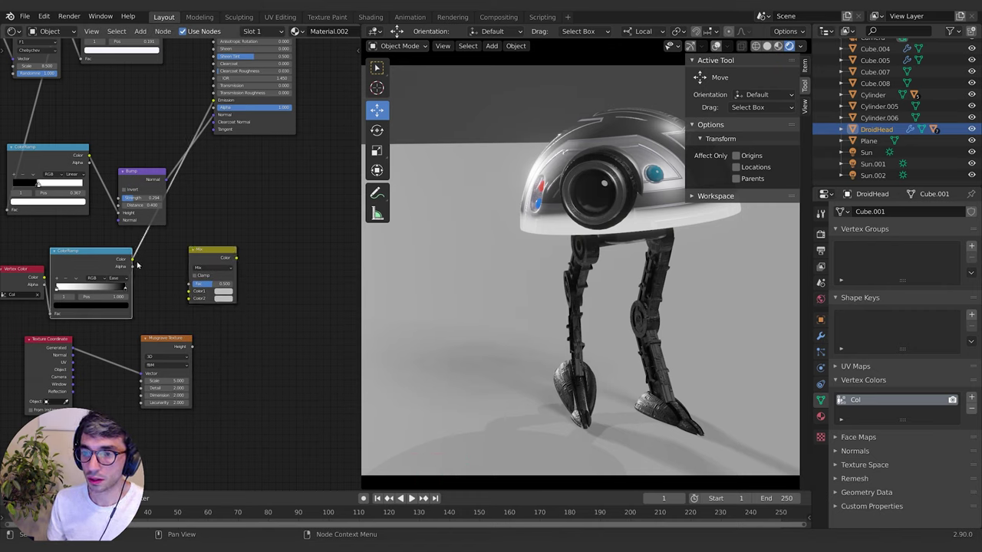
pyautogui.moveTo(133, 262); pyautogui.dragTo(189, 292)
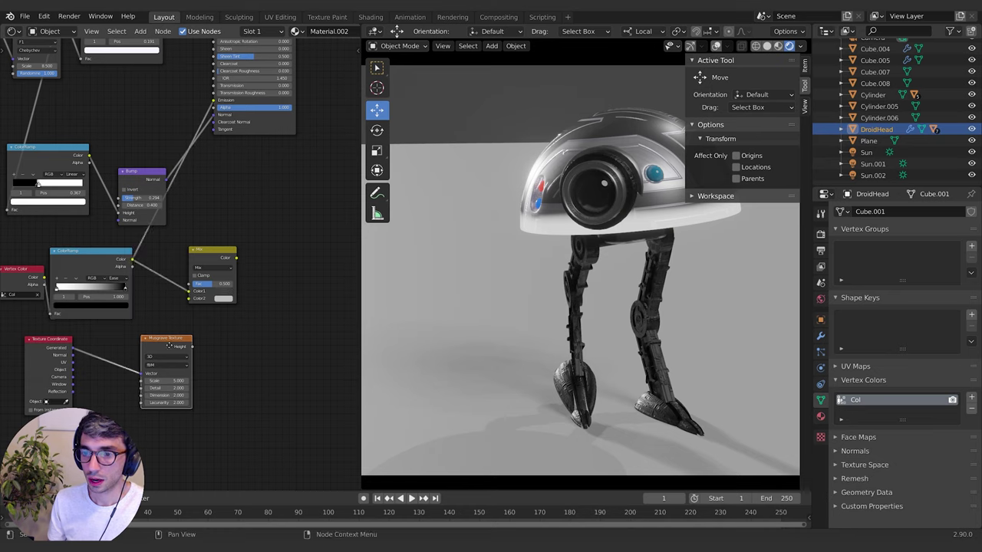
# Duplicate the vertex-colour ramp beside the Musgrave Texture and link the texture's Height to the copy's Fac
pyautogui.moveTo(179, 351); pyautogui.dragTo(124, 348)
pyautogui.hotkey('shift', 'a')
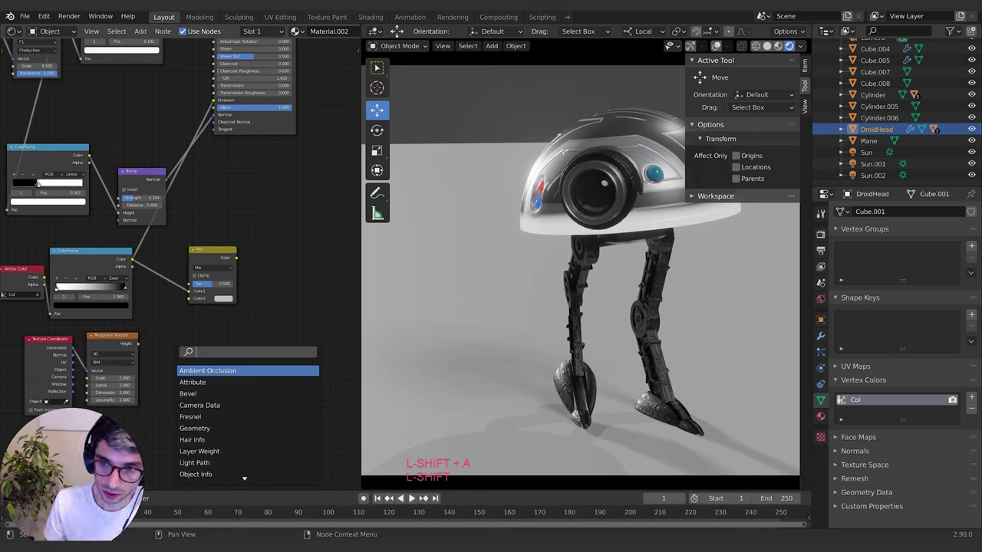
pyautogui.click(85, 251)
pyautogui.hotkey('shift', 'd')
pyautogui.click(166, 352)
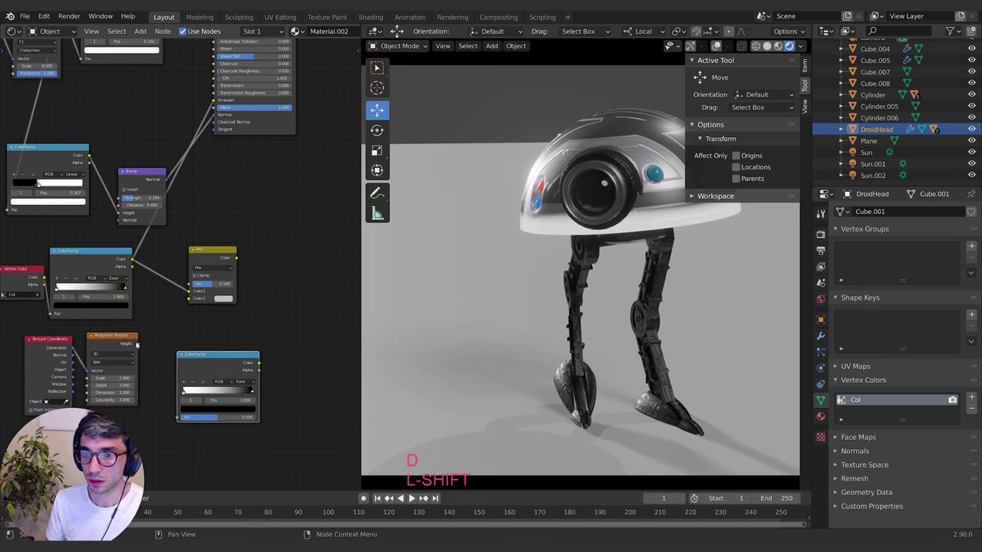
pyautogui.moveTo(137, 344); pyautogui.dragTo(181, 422)
pyautogui.click(183, 419)
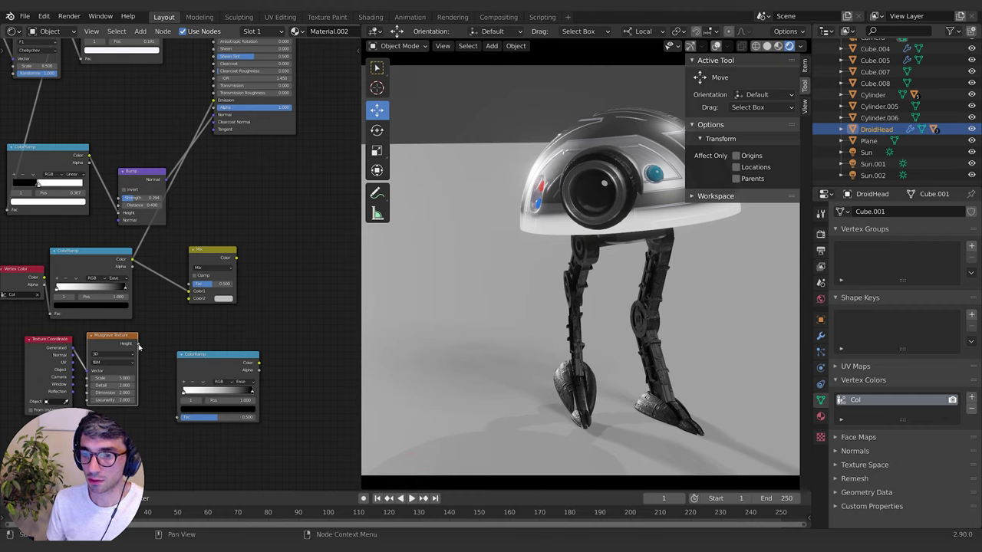
pyautogui.moveTo(139, 344); pyautogui.dragTo(178, 417)
# Link the Musgrave ramp to the mix node's Color2 and set the blend mode to Multiply
pyautogui.moveTo(237, 364); pyautogui.dragTo(230, 338)
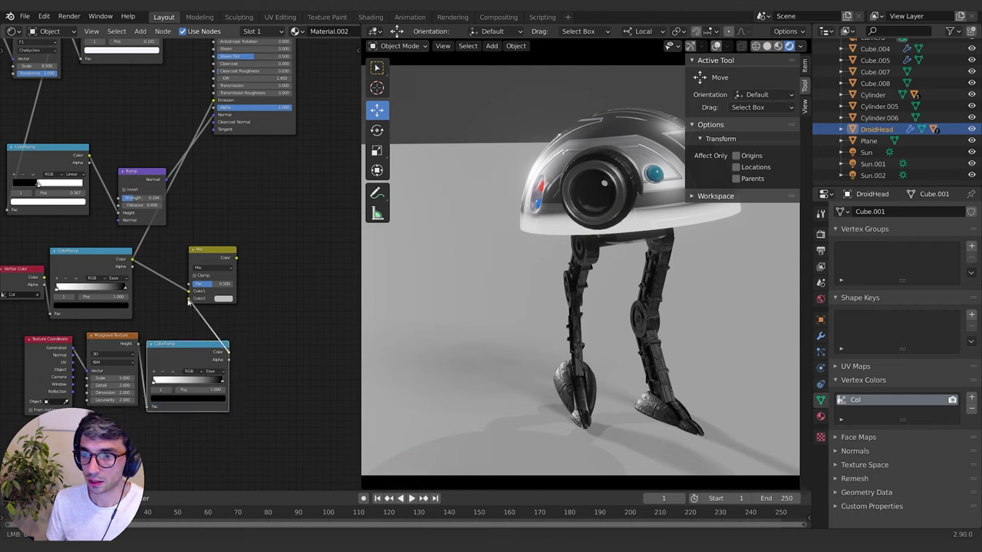
pyautogui.moveTo(189, 301); pyautogui.dragTo(189, 300)
pyautogui.click(211, 267)
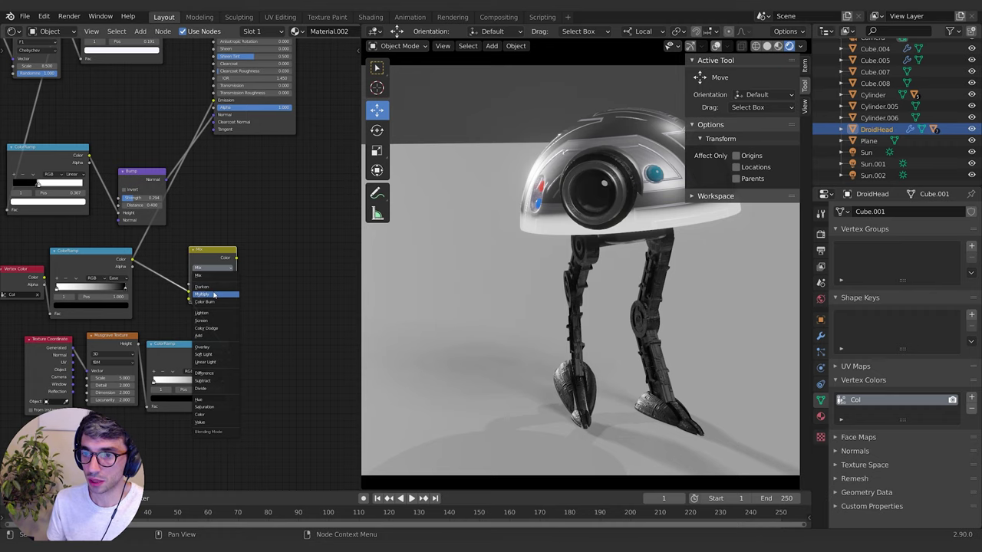
pyautogui.click(214, 296)
# Set the Multiply factor to 1.000, move the node nearer the shader, and connect its colour to Emission
pyautogui.moveTo(236, 246); pyautogui.dragTo(277, 262, button='middle')
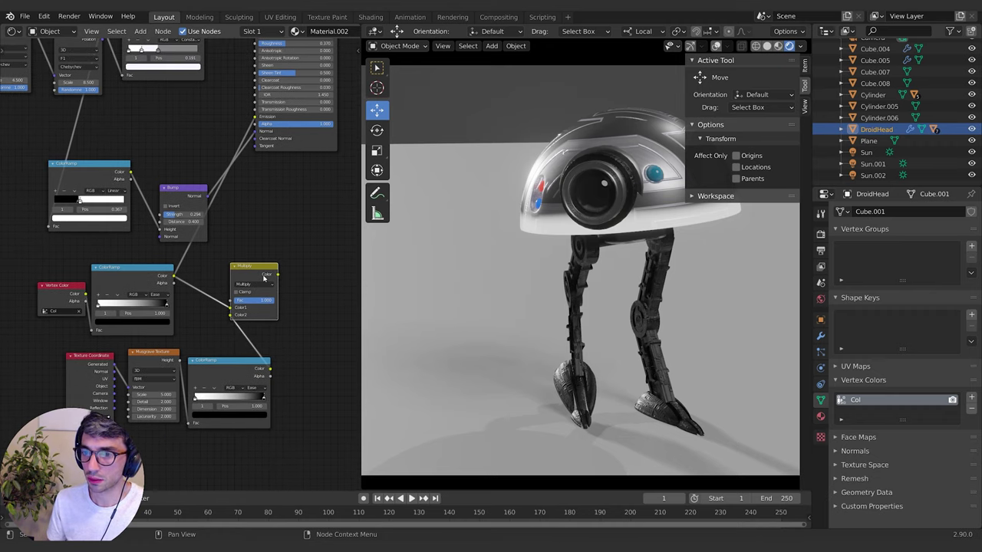
pyautogui.moveTo(267, 277); pyautogui.dragTo(279, 196)
pyautogui.moveTo(301, 217); pyautogui.dragTo(289, 264, button='middle')
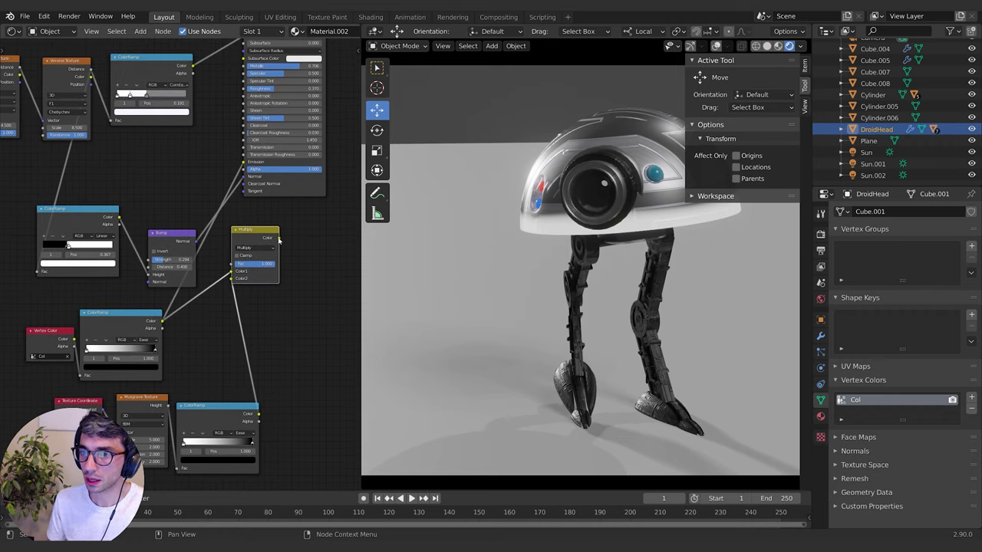
pyautogui.moveTo(279, 237); pyautogui.dragTo(244, 169)
pyautogui.moveTo(244, 168); pyautogui.dragTo(270, 109, button='middle')
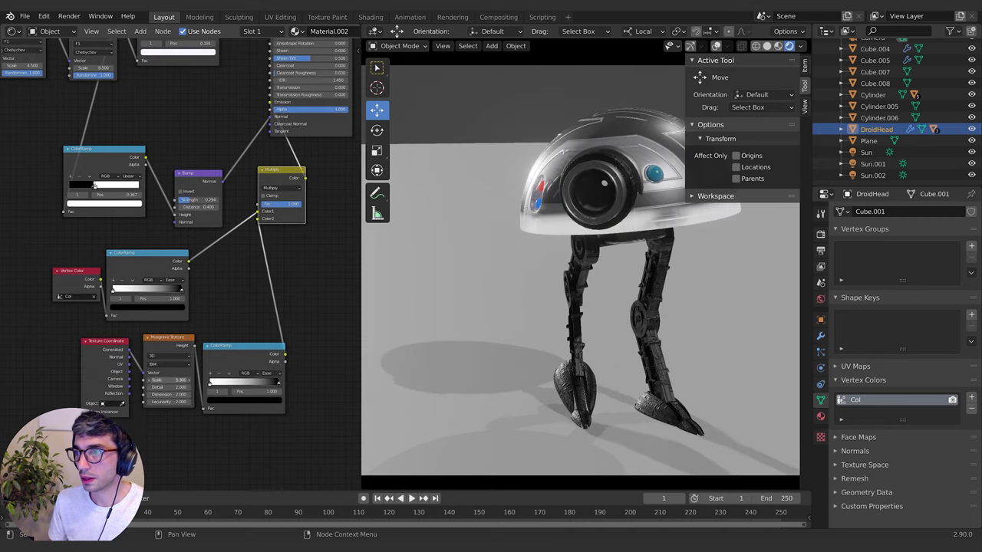
# Set the Musgrave to about scale 23.3, detail 10.6, dimension 0.3 and lacunarity 3.5, and its ramp's black stop to 0.173
pyautogui.moveTo(169, 381); pyautogui.dragTo(182, 380)
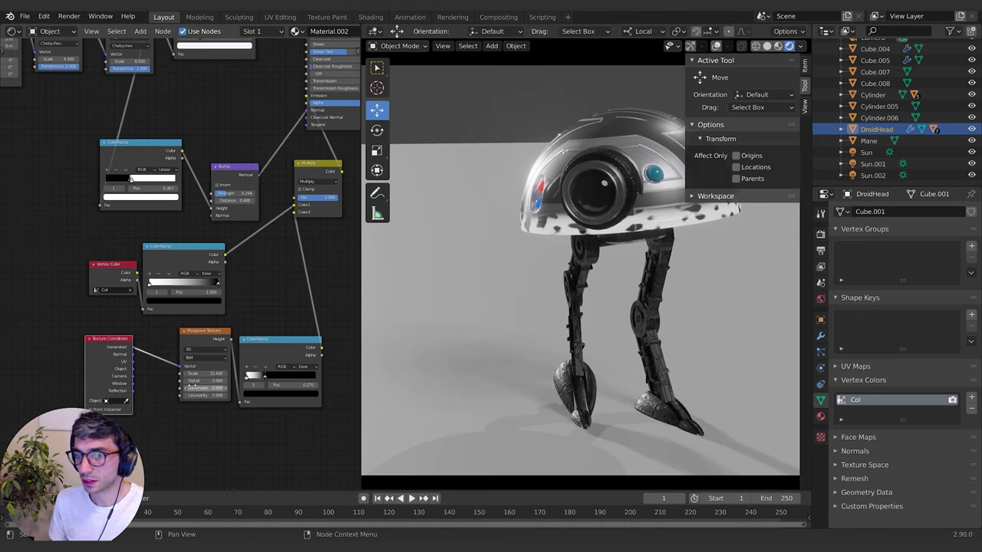
pyautogui.moveTo(191, 382)
pyautogui.mouseDown()
pyautogui.moveTo(222, 381)
pyautogui.moveTo(194, 388)
pyautogui.mouseUp()
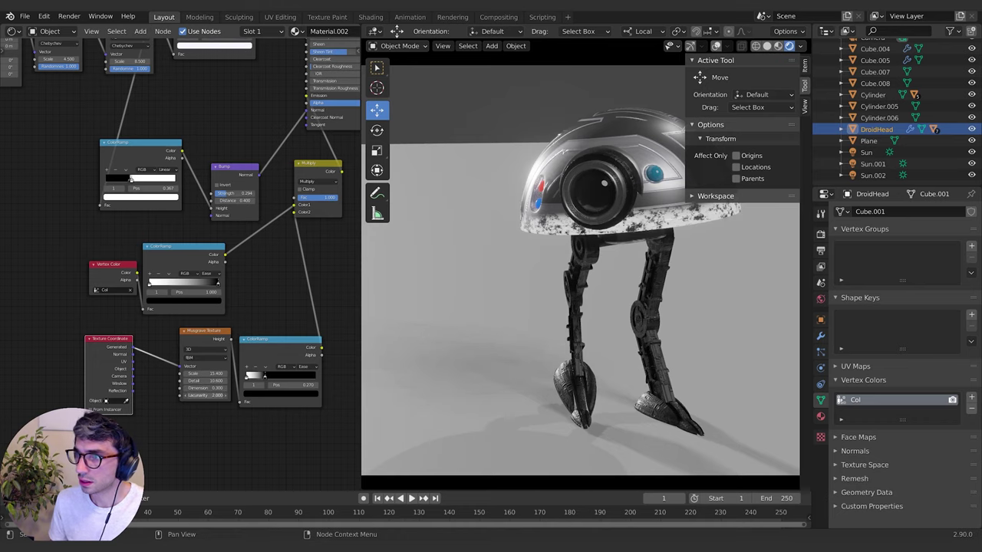
pyautogui.moveTo(206, 396); pyautogui.dragTo(196, 395)
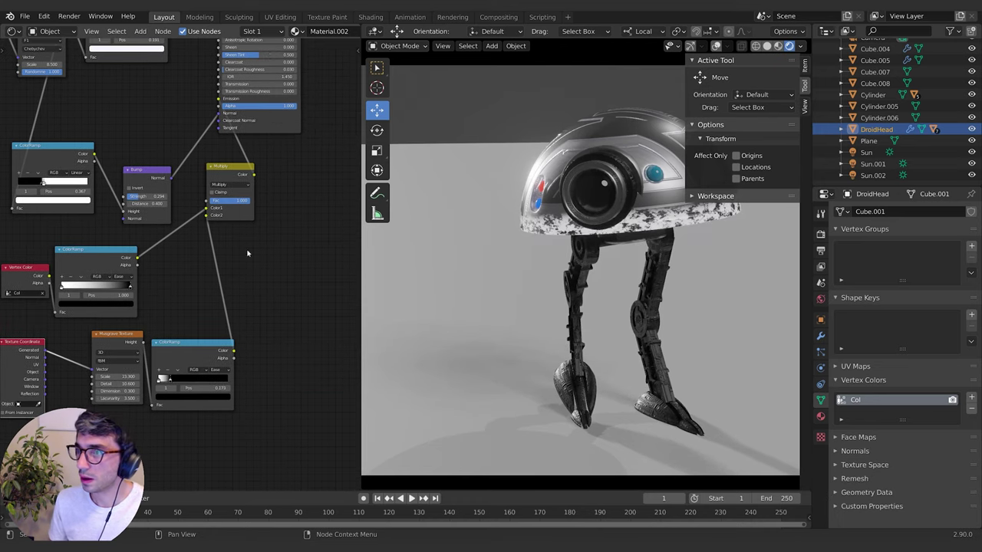
pyautogui.moveTo(248, 253); pyautogui.dragTo(283, 338, button='middle')
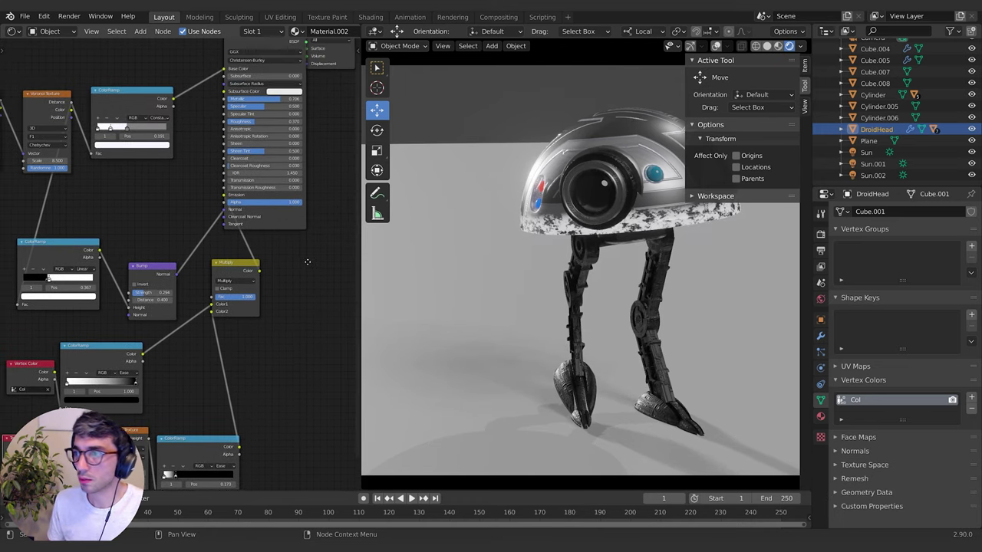
pyautogui.moveTo(308, 262); pyautogui.dragTo(312, 255, button='middle')
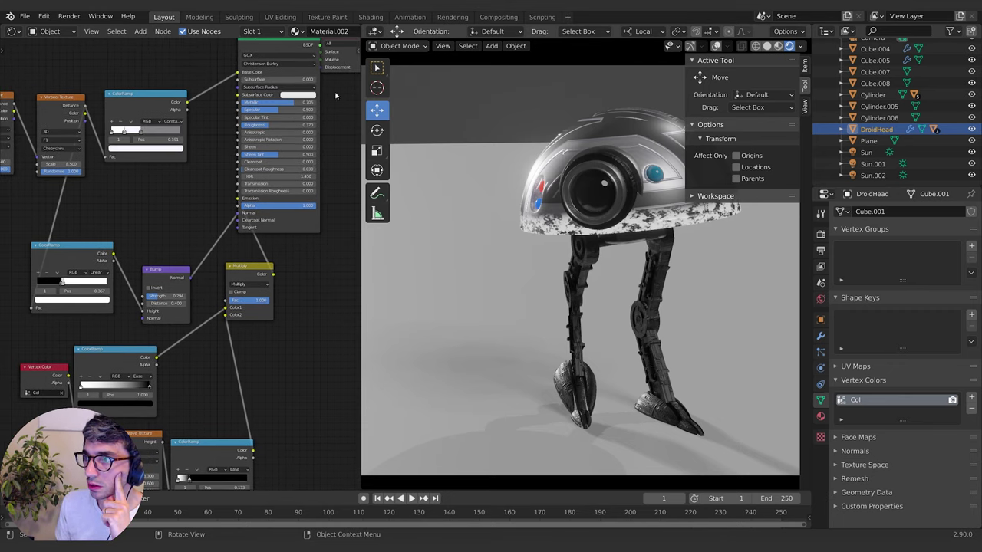
pyautogui.keyDown('ctrl'); pyautogui.hscroll(-5, 335, 95); pyautogui.keyUp('ctrl')
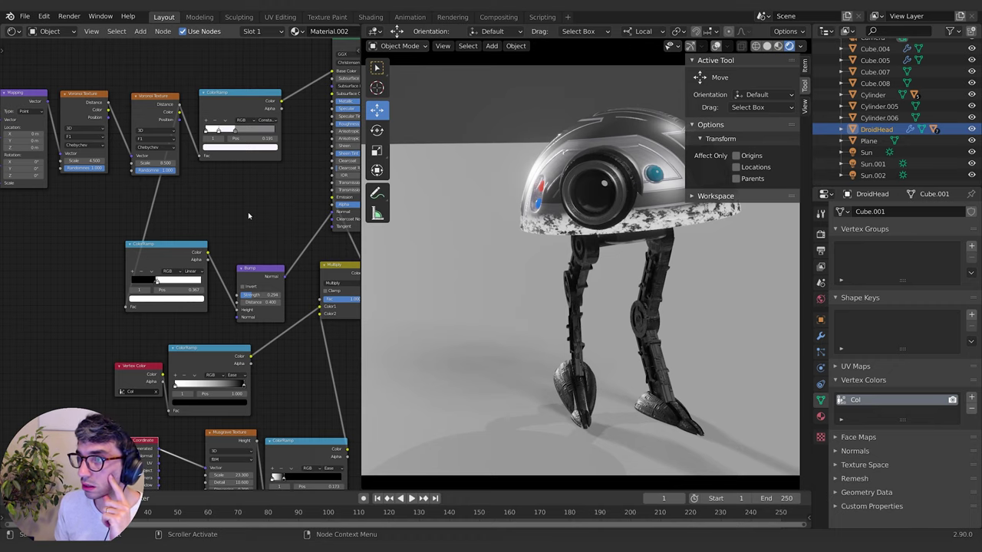
# Unlink the Multiply colour from the shader's Emission and add a ColorRamp node beside the Principled BSDF
pyautogui.scroll(-1, 244, 205)
pyautogui.moveTo(238, 194); pyautogui.dragTo(252, 202, button='middle')
pyautogui.moveTo(222, 321); pyautogui.dragTo(205, 405)
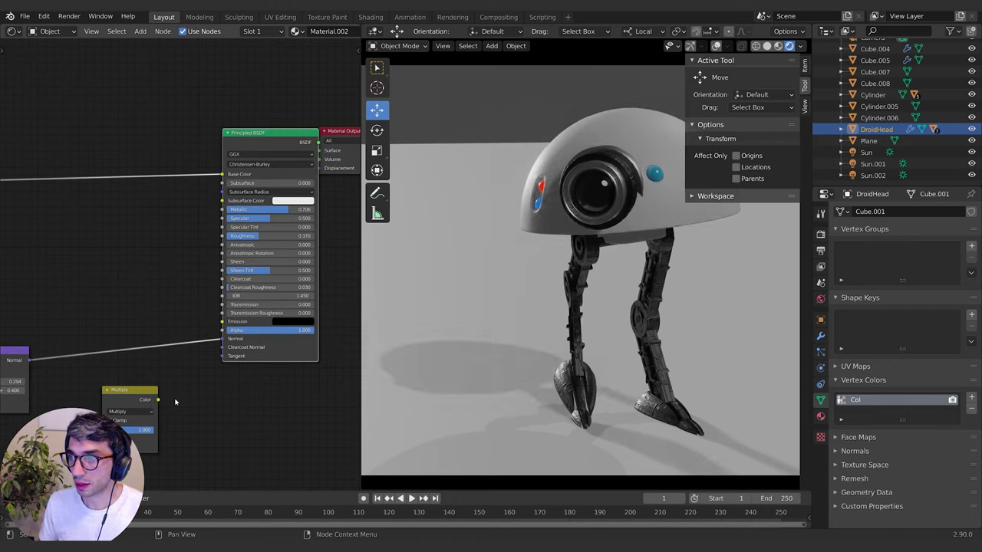
pyautogui.moveTo(175, 402); pyautogui.dragTo(198, 391, button='middle')
pyautogui.hotkey('shift', 'a')
pyautogui.write('col')
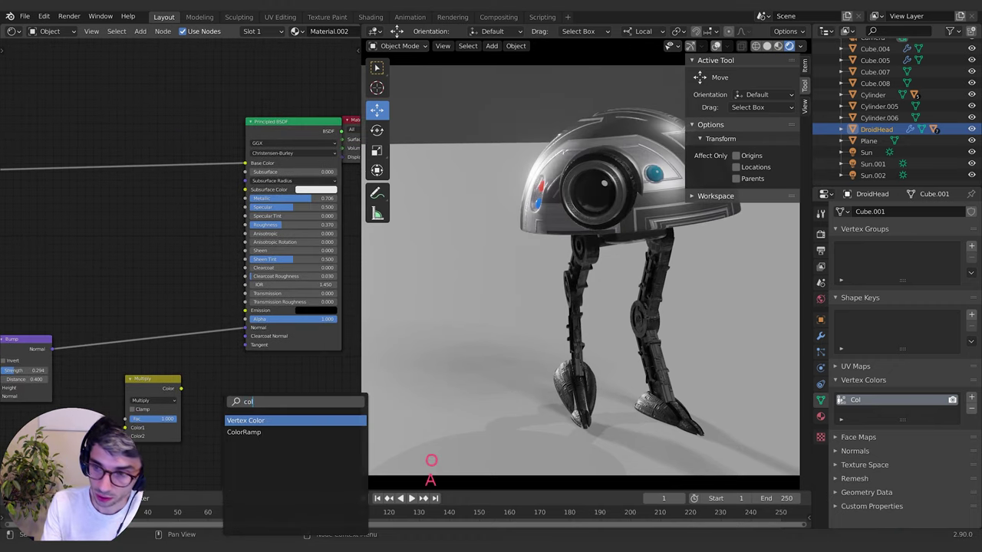
pyautogui.press('Down')
pyautogui.press('Return')
pyautogui.click(162, 230)
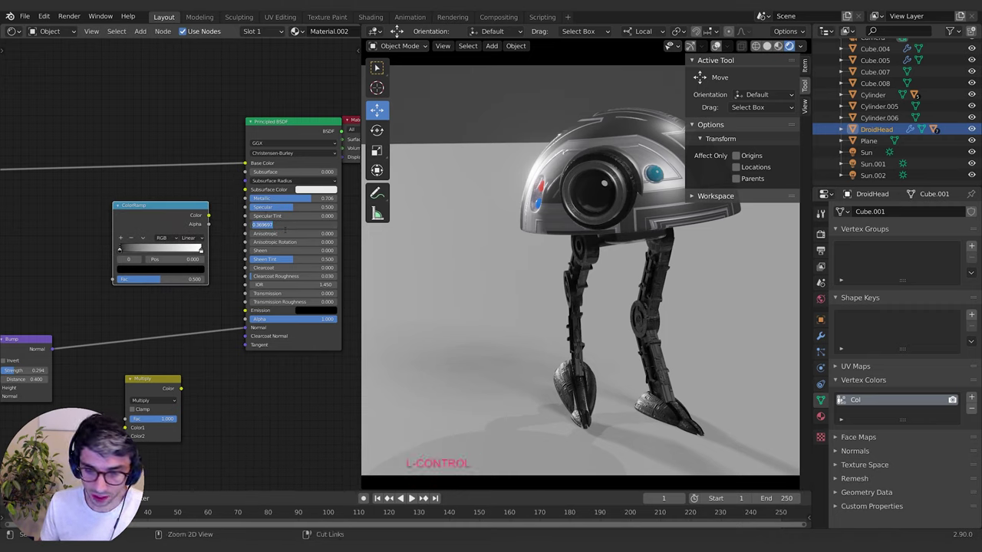
# Copy the Principled BSDF's Roughness value and relink the Multiply colour to Emission
pyautogui.hotkey('ctrl', 'c')
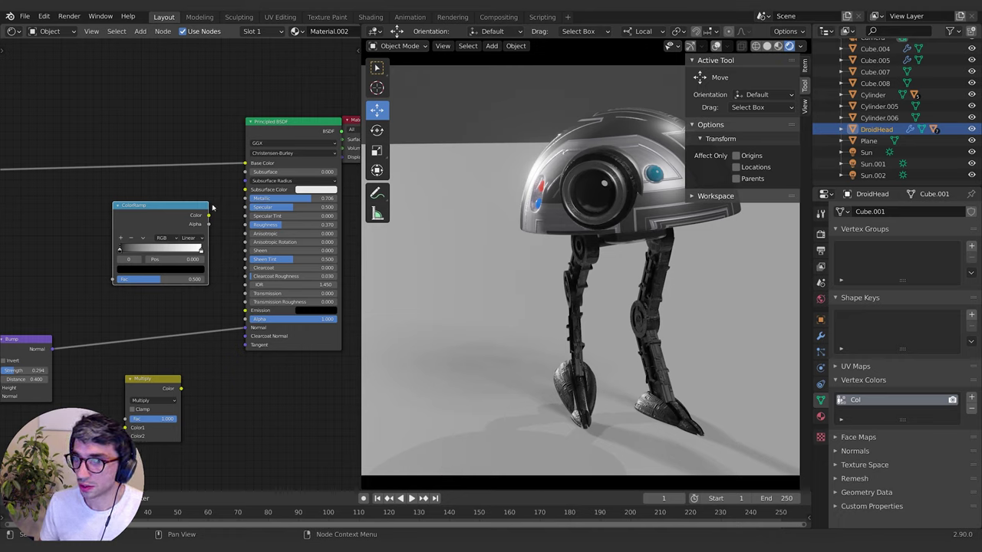
pyautogui.moveTo(217, 437); pyautogui.dragTo(208, 388, button='middle')
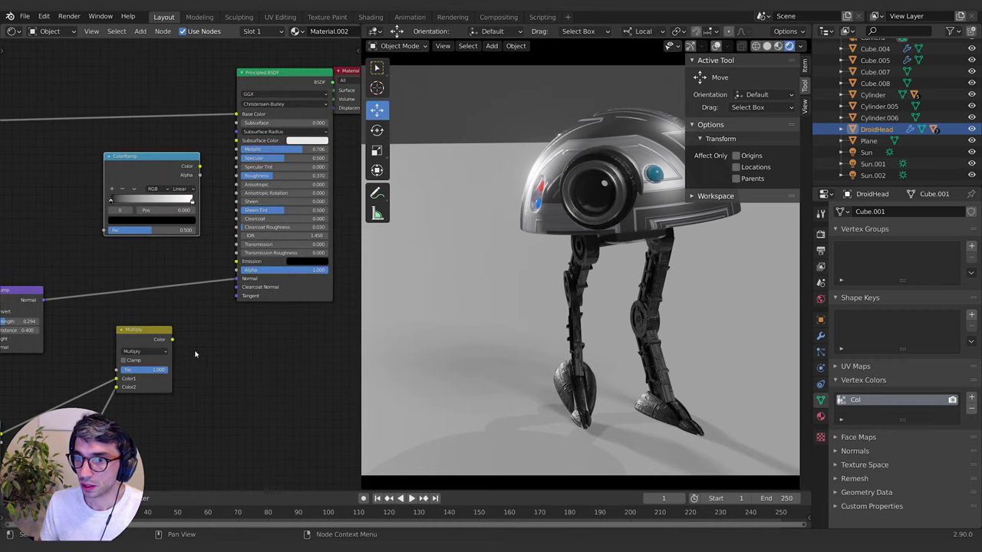
pyautogui.moveTo(172, 340); pyautogui.dragTo(238, 261)
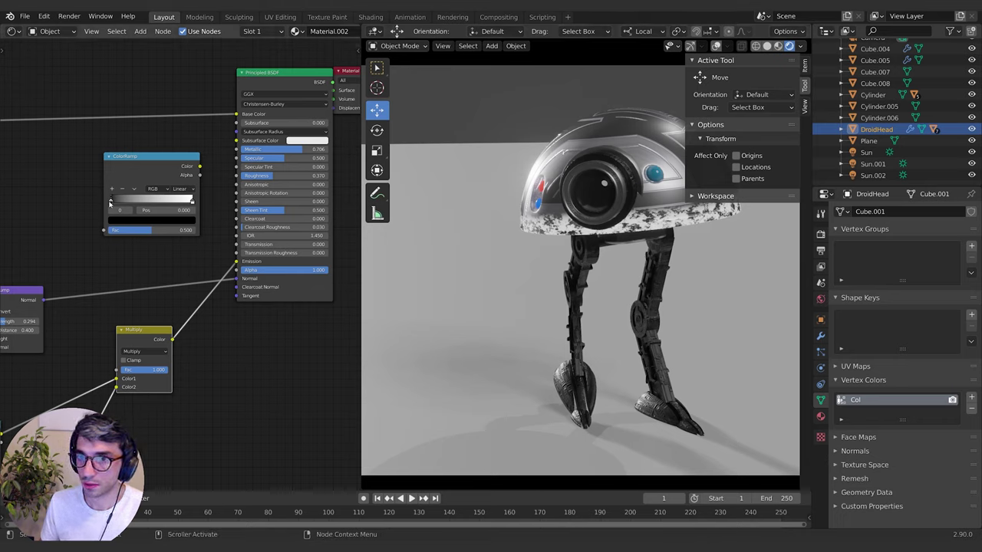
# Set the new ColorRamp's black stop to the copied roughness value, 0.370, in R, G and B
pyautogui.click(138, 221)
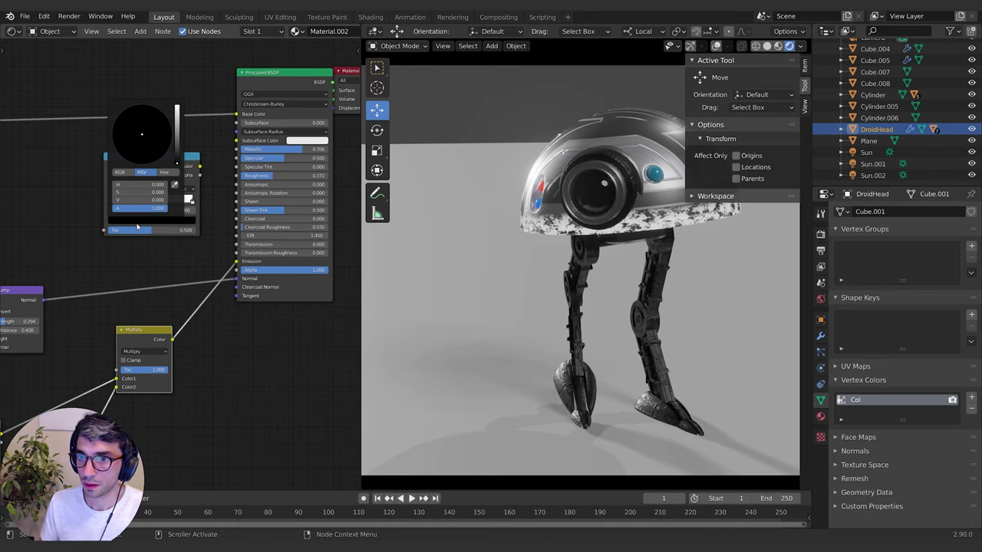
pyautogui.click(120, 172)
pyautogui.doubleClick(130, 185)
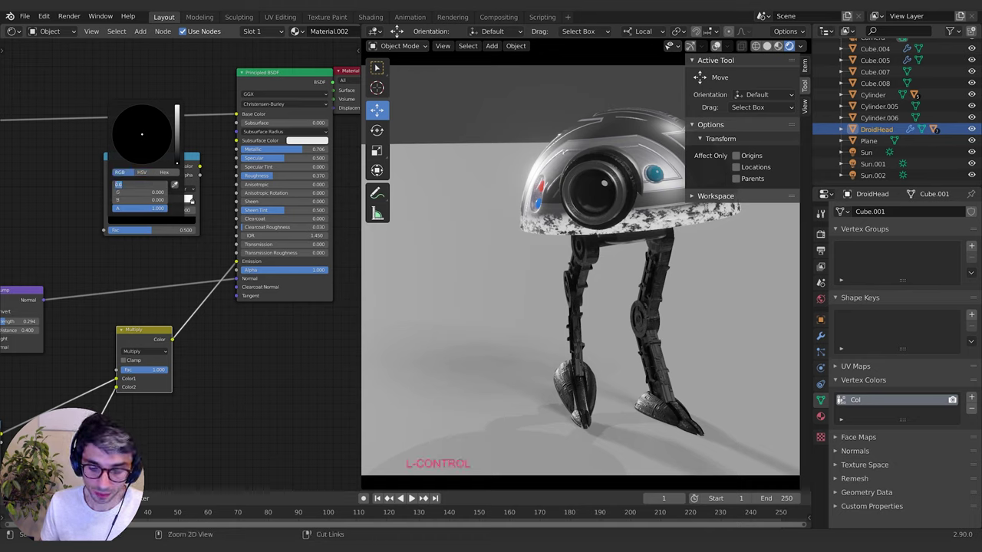
pyautogui.hotkey('ctrl', 'v')
pyautogui.doubleClick(143, 193)
pyautogui.hotkey('ctrl', 'v')
pyautogui.doubleClick(145, 200)
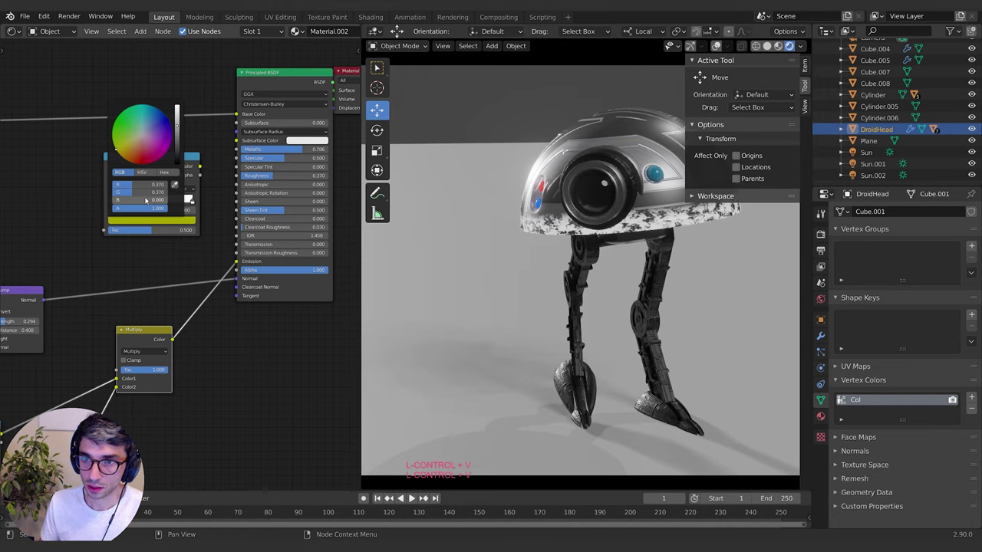
pyautogui.hotkey('ctrl', 'v')
pyautogui.click(85, 183)
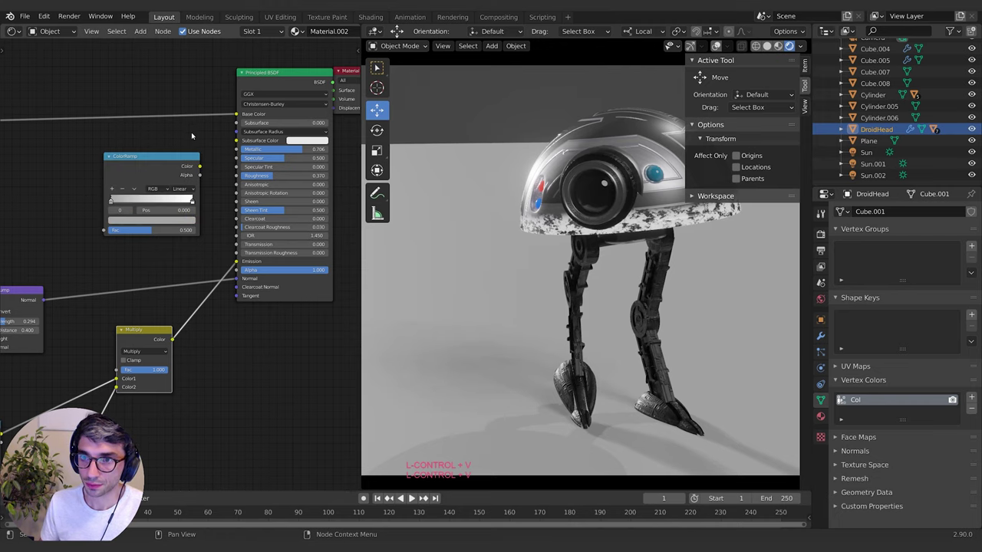
# Set the new ColorRamp's white stop to 0.9 in R, G and B
pyautogui.moveTo(192, 136); pyautogui.dragTo(184, 137, button='middle')
pyautogui.click(185, 203)
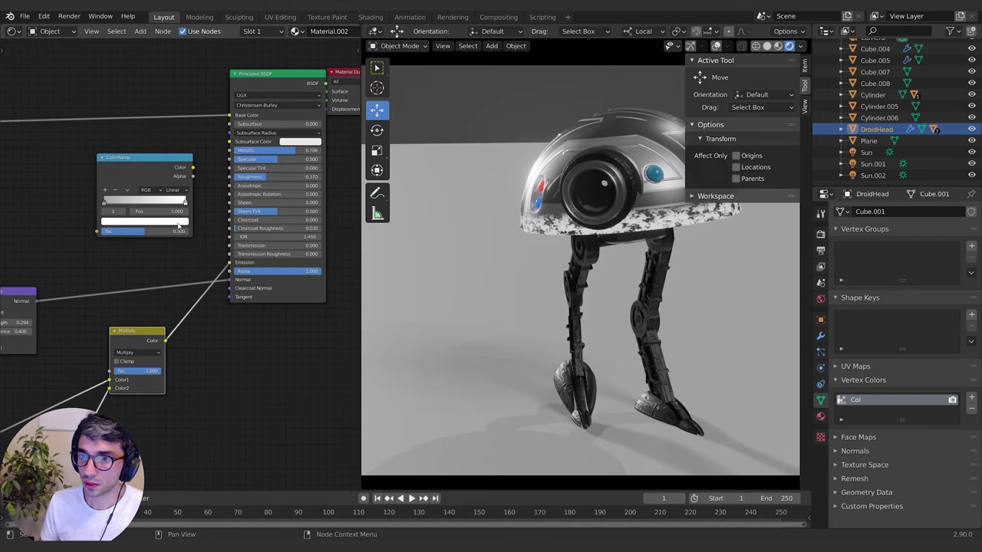
pyautogui.click(179, 222)
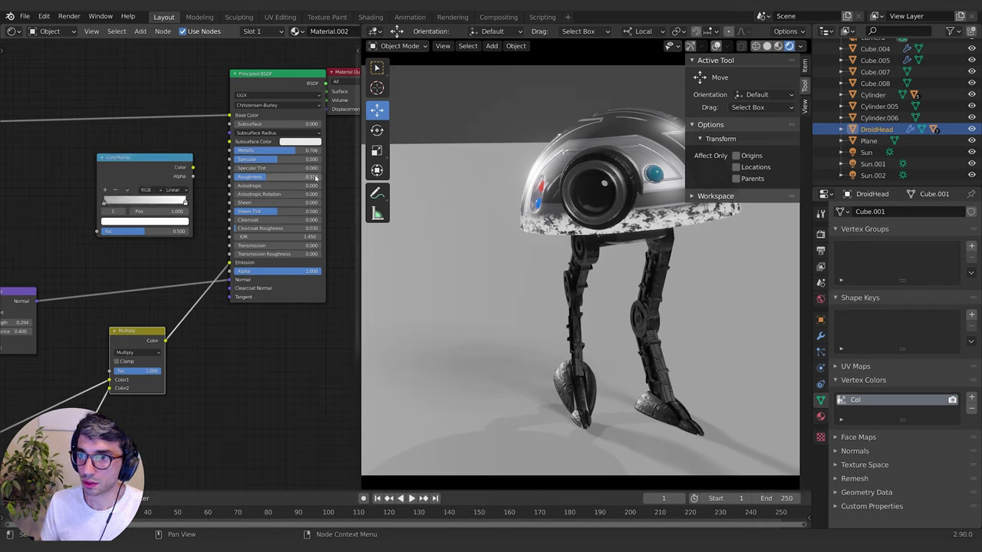
pyautogui.click(174, 223)
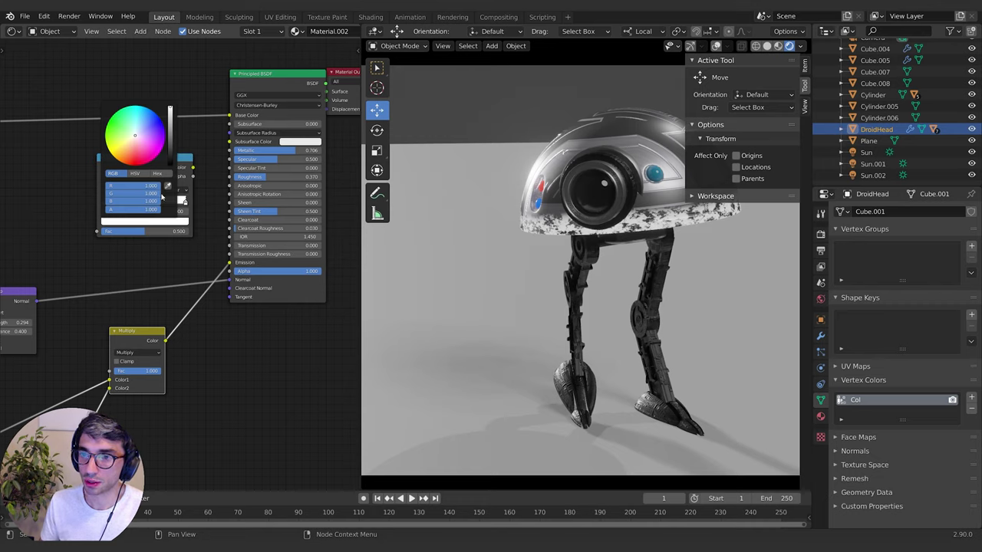
pyautogui.moveTo(161, 186); pyautogui.dragTo(158, 188)
pyautogui.write('0.9')
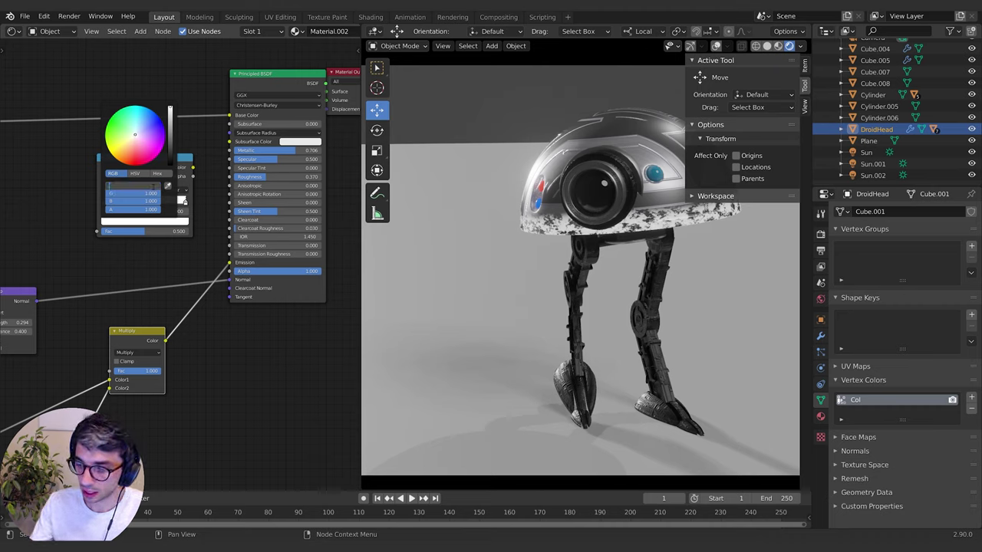
pyautogui.press('Return')
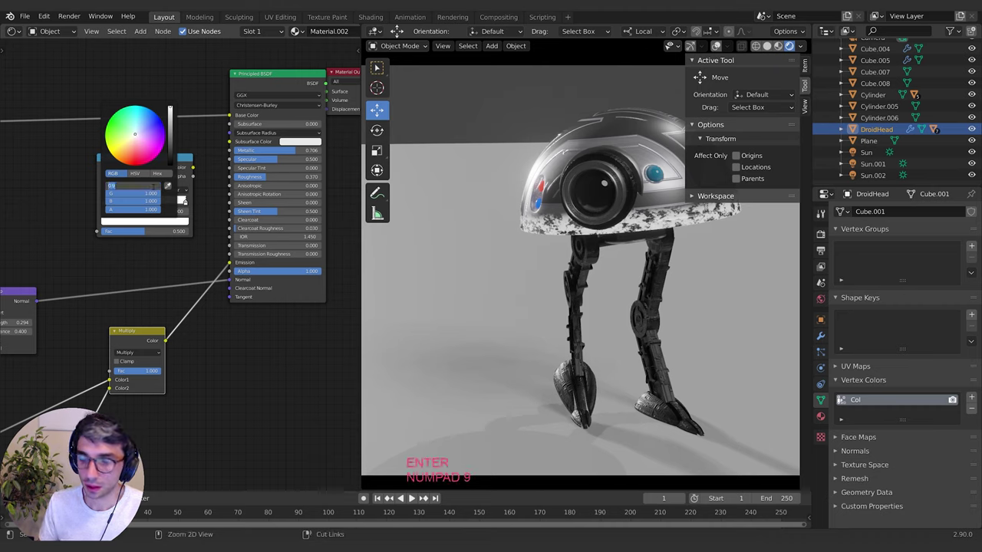
pyautogui.hotkey('ctrl', 'c')
pyautogui.click(149, 194)
pyautogui.hotkey('ctrl', 'v')
pyautogui.doubleClick(148, 202)
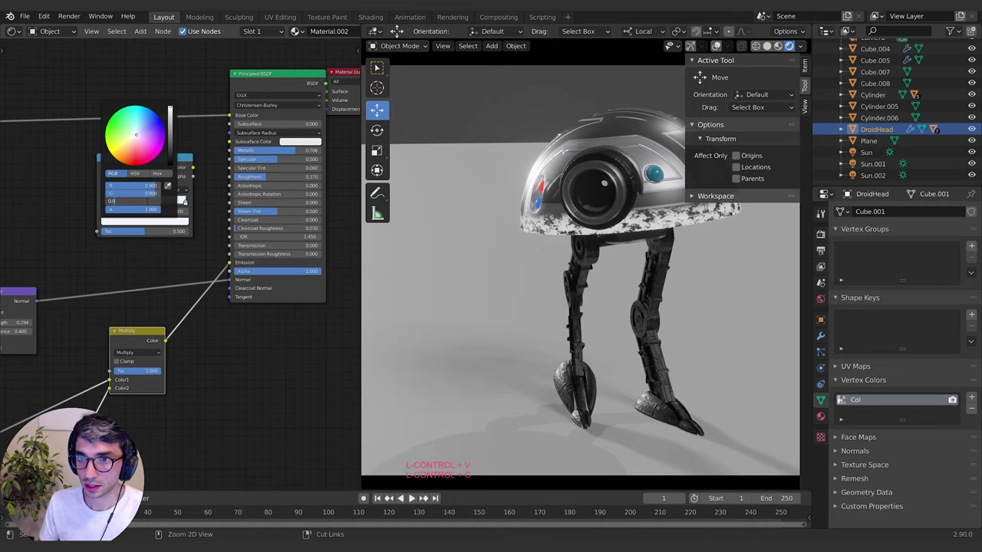
pyautogui.hotkey('ctrl', 'v')
pyautogui.click(168, 237)
# Route the Multiply colour through the new ColorRamp into the shader's Roughness and unlink it from Emission
pyautogui.moveTo(172, 247); pyautogui.dragTo(175, 237, button='middle')
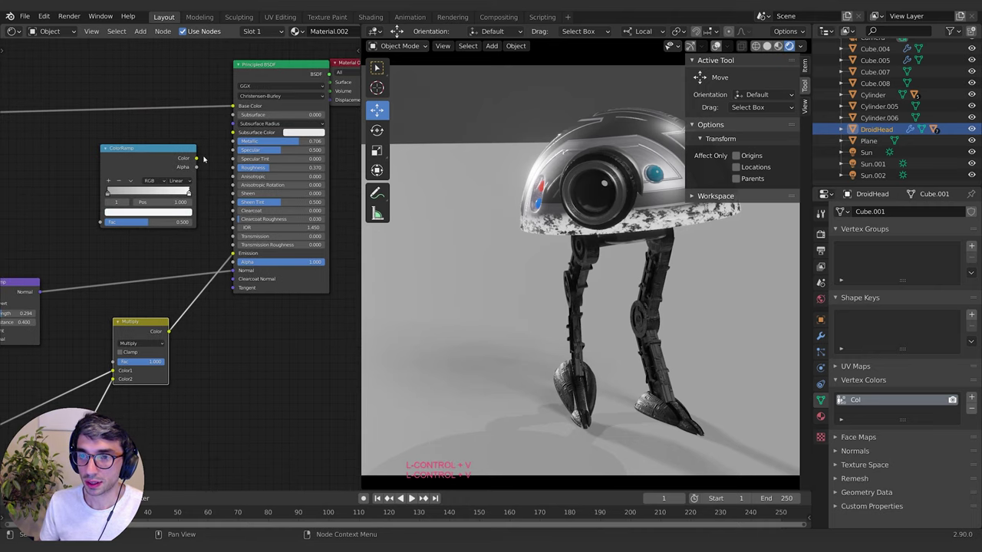
pyautogui.moveTo(168, 331); pyautogui.dragTo(101, 222)
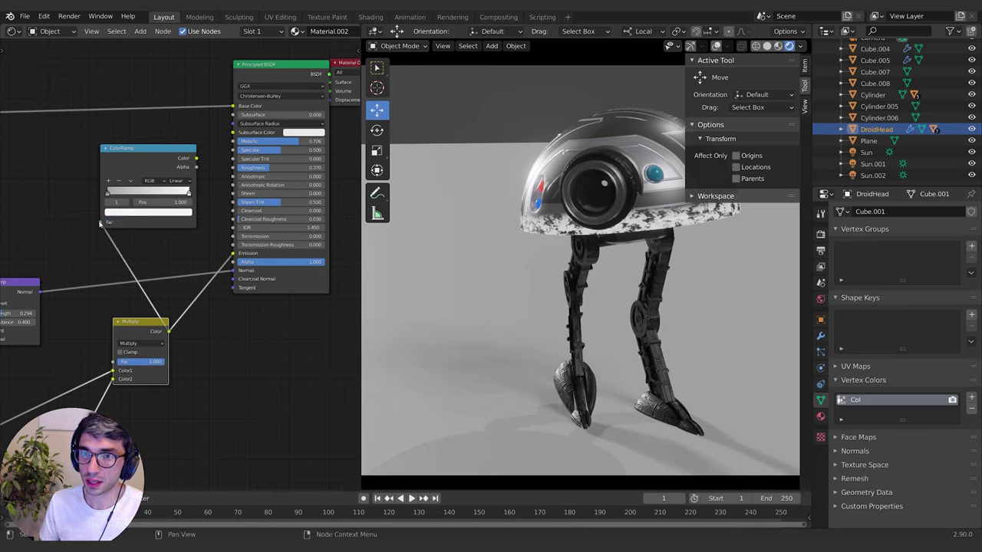
pyautogui.moveTo(197, 158); pyautogui.dragTo(235, 168)
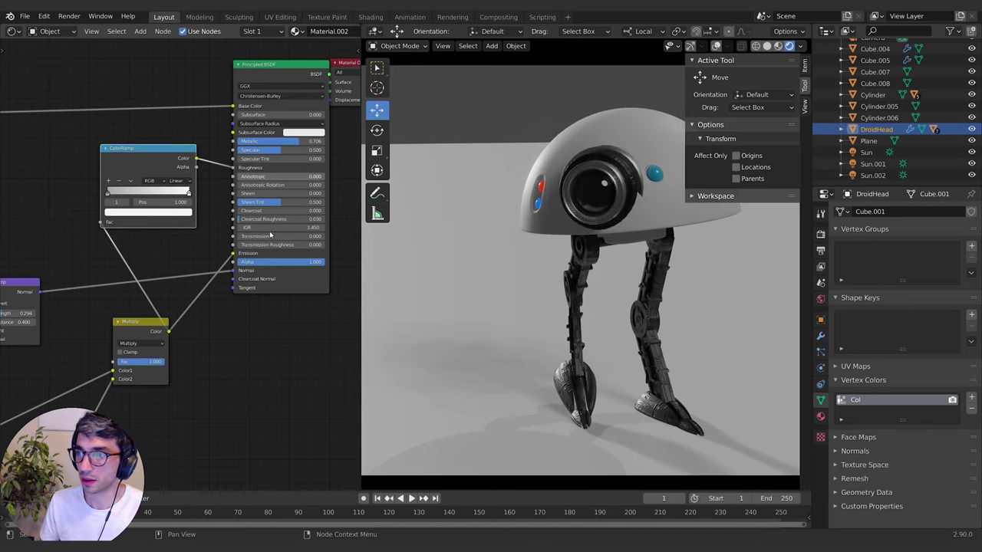
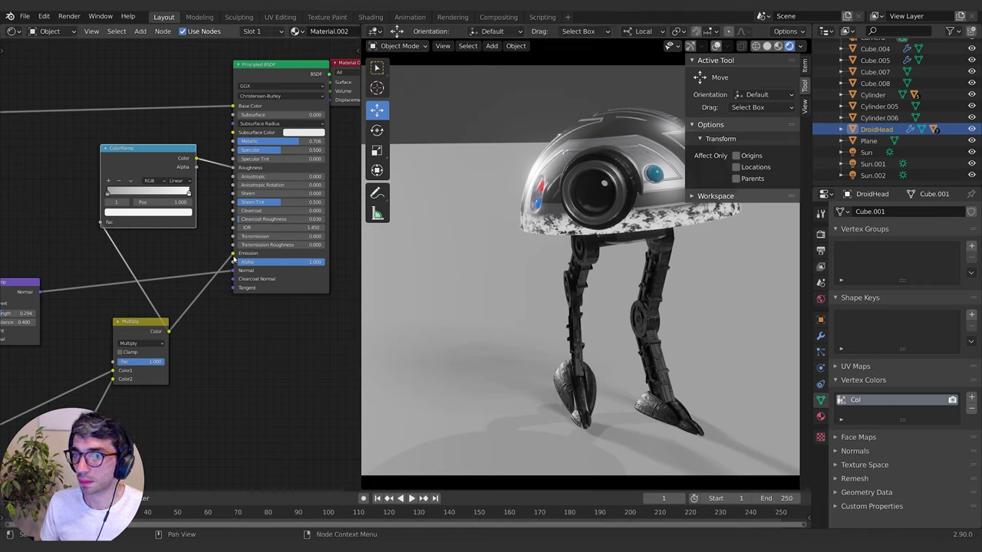
pyautogui.moveTo(234, 255); pyautogui.dragTo(219, 340)
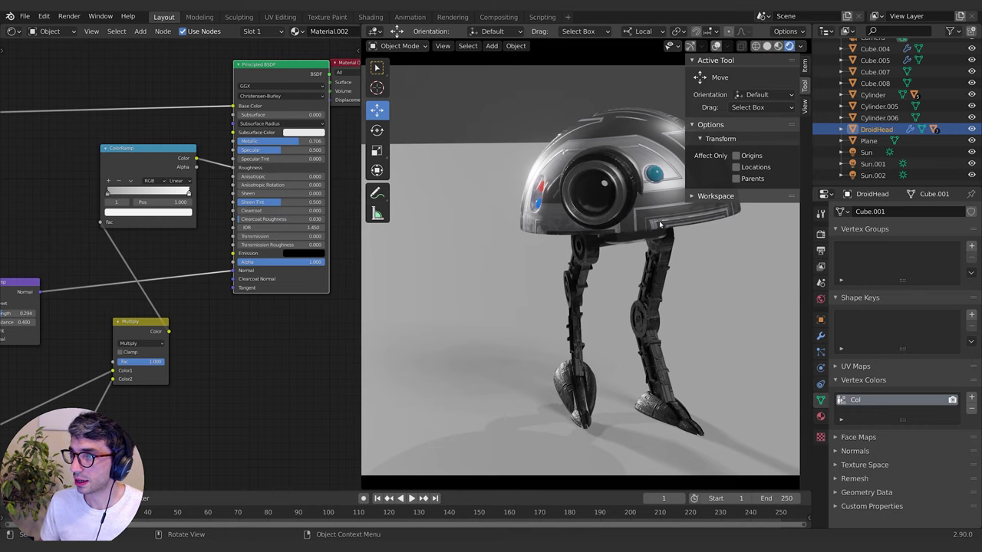
# Examine the roughness wear along the head's lower rim from several angles and distances
pyautogui.moveTo(659, 224); pyautogui.dragTo(603, 215, button='middle')
pyautogui.scroll(3, 619, 221)
pyautogui.scroll(-3, 605, 203)
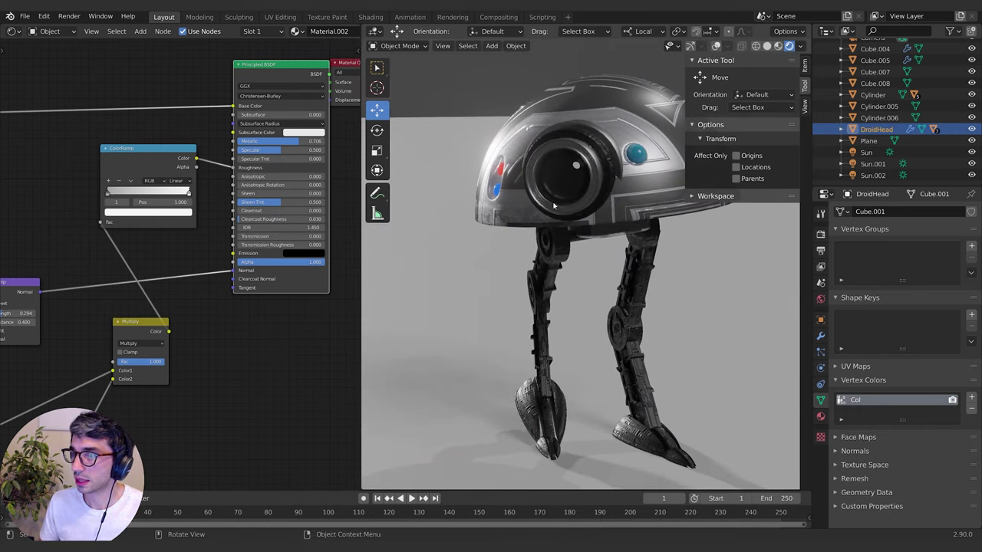
pyautogui.scroll(-6, 591, 204)
pyautogui.scroll(3, 644, 248)
pyautogui.scroll(4, 650, 241)
pyautogui.moveTo(652, 238); pyautogui.dragTo(594, 242, button='middle')
pyautogui.scroll(-2, 597, 239)
pyautogui.scroll(-1, 595, 243)
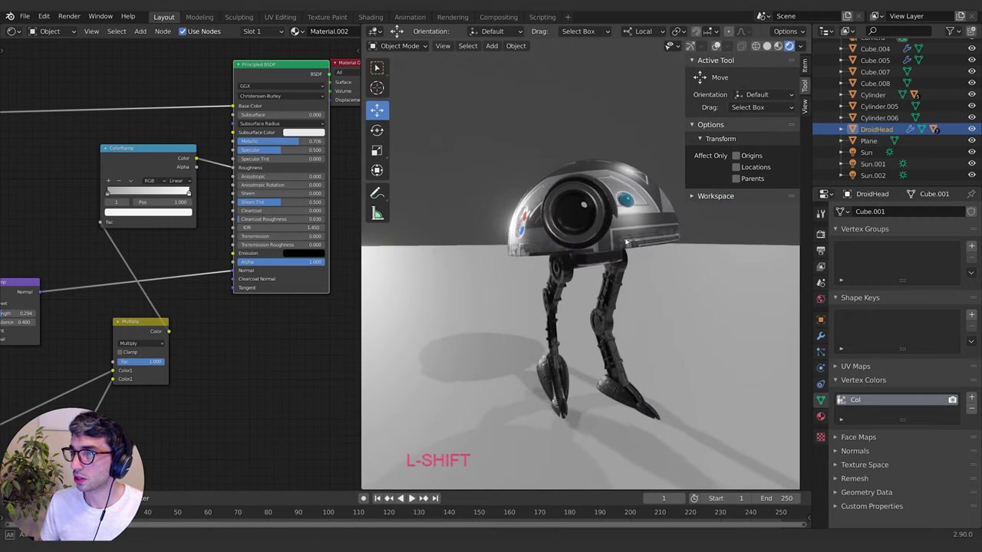
pyautogui.moveTo(533, 280)
pyautogui.mouseDown(button='middle')
pyautogui.moveTo(581, 287)
pyautogui.moveTo(548, 274)
pyautogui.mouseUp(button='middle')
pyautogui.scroll(3, 581, 286)
pyautogui.scroll(-3, 580, 286)
pyautogui.scroll(2, 549, 275)
pyautogui.scroll(1, 509, 270)
pyautogui.moveTo(436, 335); pyautogui.dragTo(586, 257, button='middle')
pyautogui.scroll(-1, 510, 271)
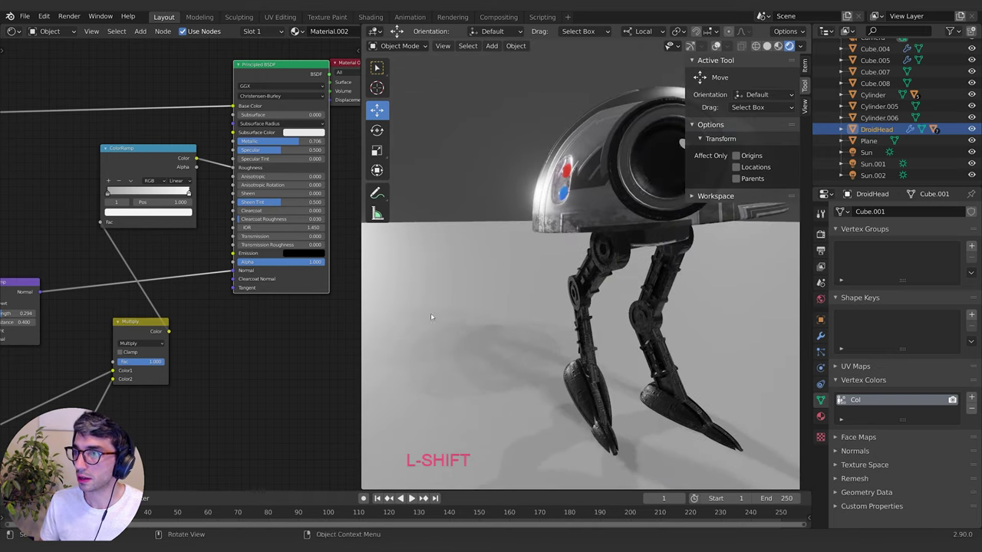
pyautogui.scroll(-1, 187, 280)
# Move the Musgrave ramp's black stop to 0.773 and select the vertex-colour ramp's white stop
pyautogui.moveTo(137, 463); pyautogui.dragTo(286, 248, button='middle')
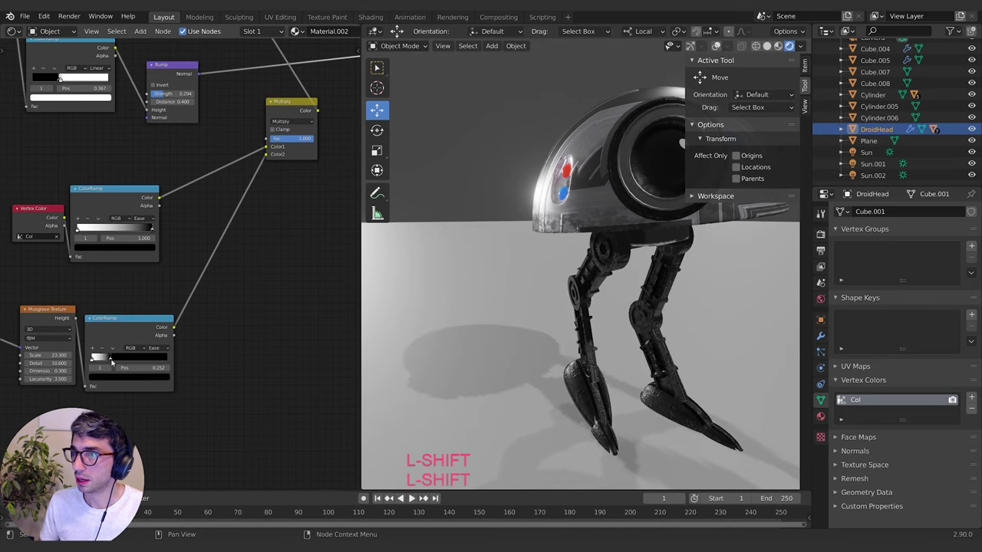
pyautogui.moveTo(105, 359); pyautogui.dragTo(148, 356)
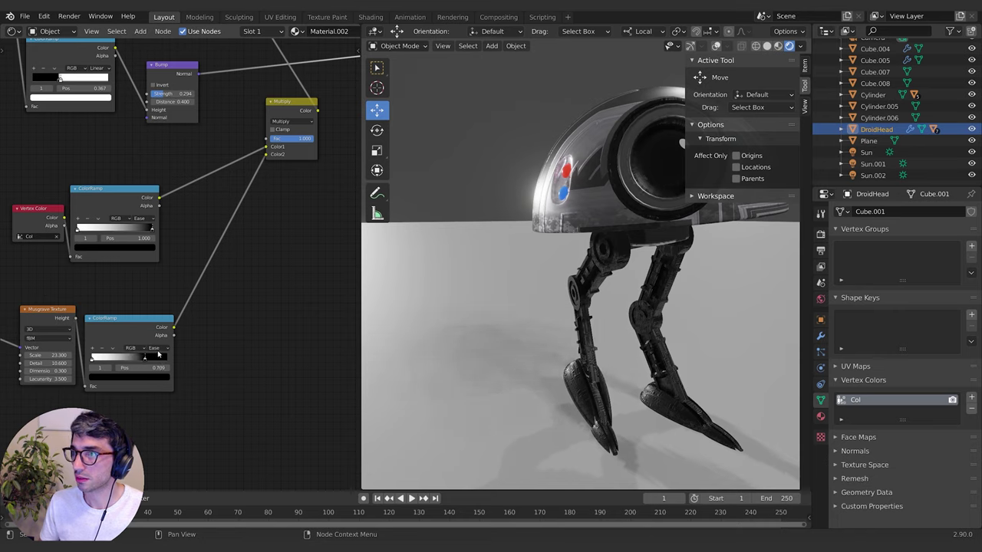
pyautogui.moveTo(148, 230); pyautogui.dragTo(213, 222)
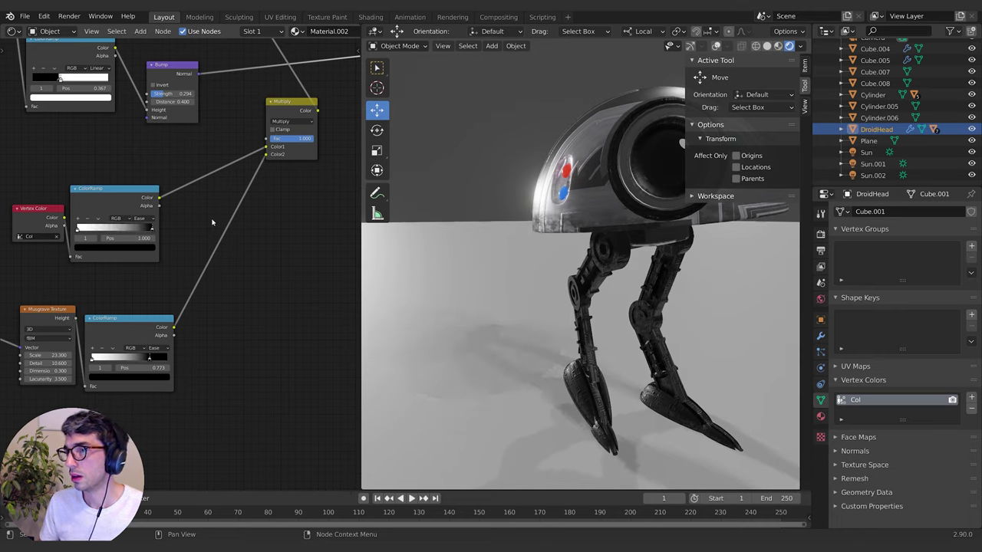
pyautogui.click(78, 229)
# Select the droid's head, switch the viewport to solid shading and enter Edit Mode
pyautogui.scroll(-2, 678, 233)
pyautogui.keyDown('shift'); pyautogui.moveTo(678, 234); pyautogui.dragTo(638, 241, button='middle'); pyautogui.keyUp('shift')
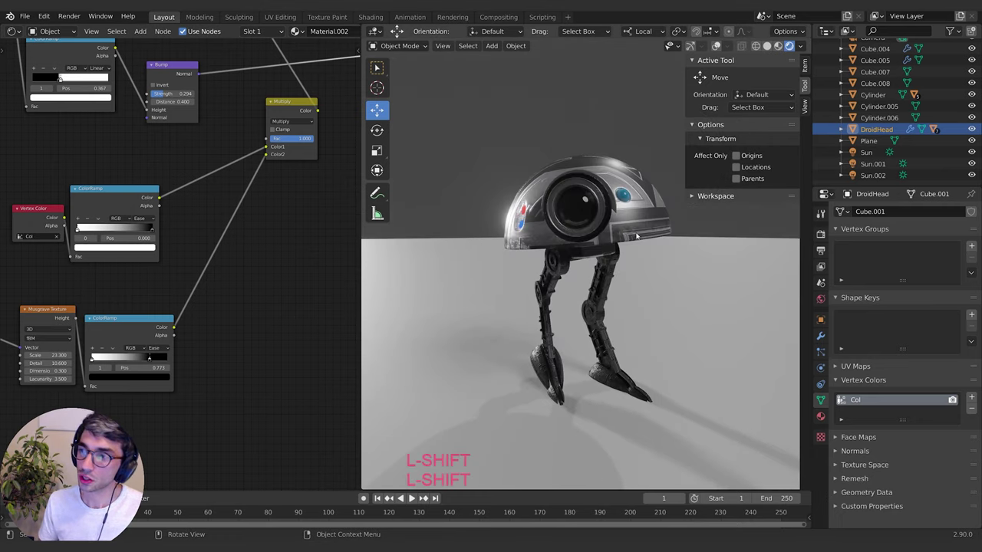
pyautogui.moveTo(606, 163); pyautogui.dragTo(549, 176, button='middle')
pyautogui.click(554, 201)
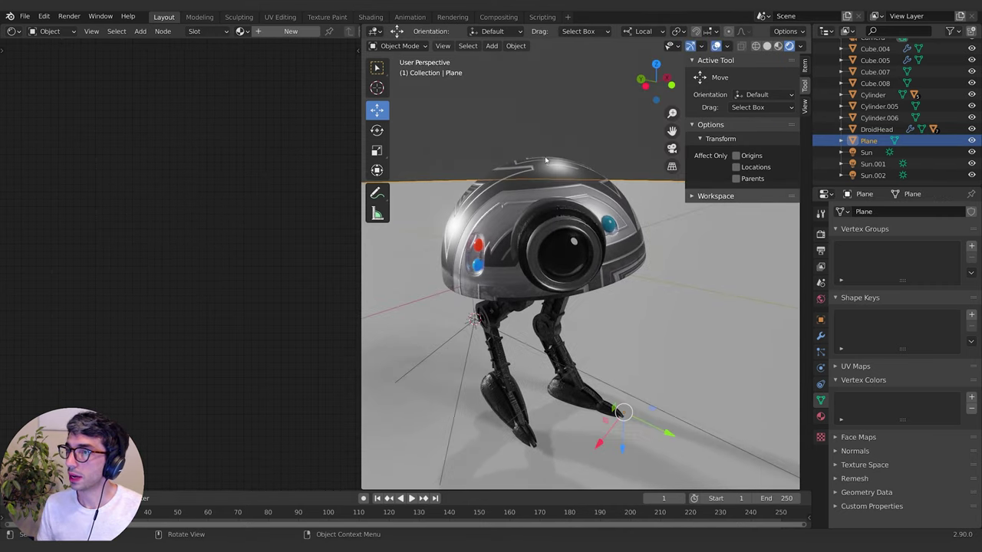
pyautogui.click(549, 167)
pyautogui.moveTo(566, 175); pyautogui.dragTo(515, 71, button='middle')
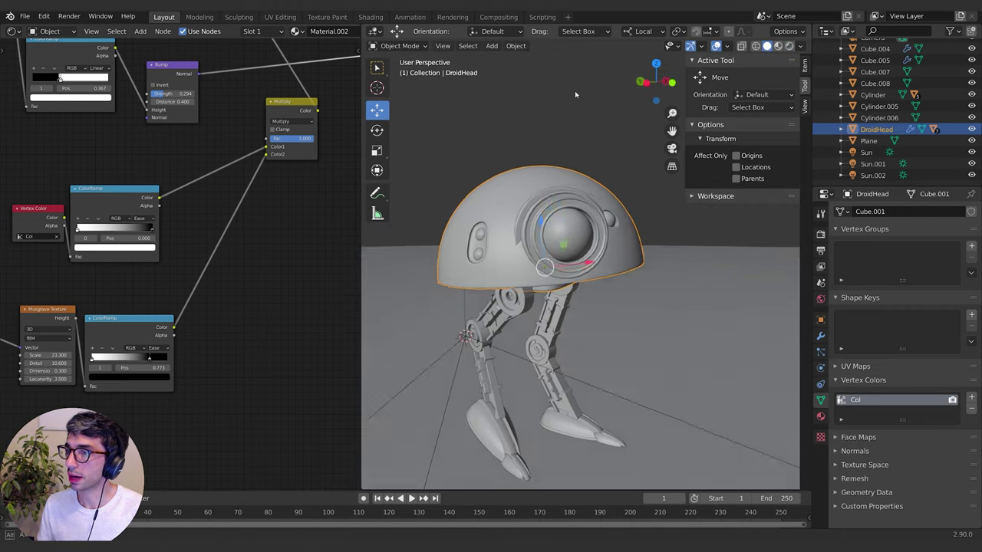
pyautogui.moveTo(574, 91); pyautogui.dragTo(582, 138, button='middle')
pyautogui.click(411, 46)
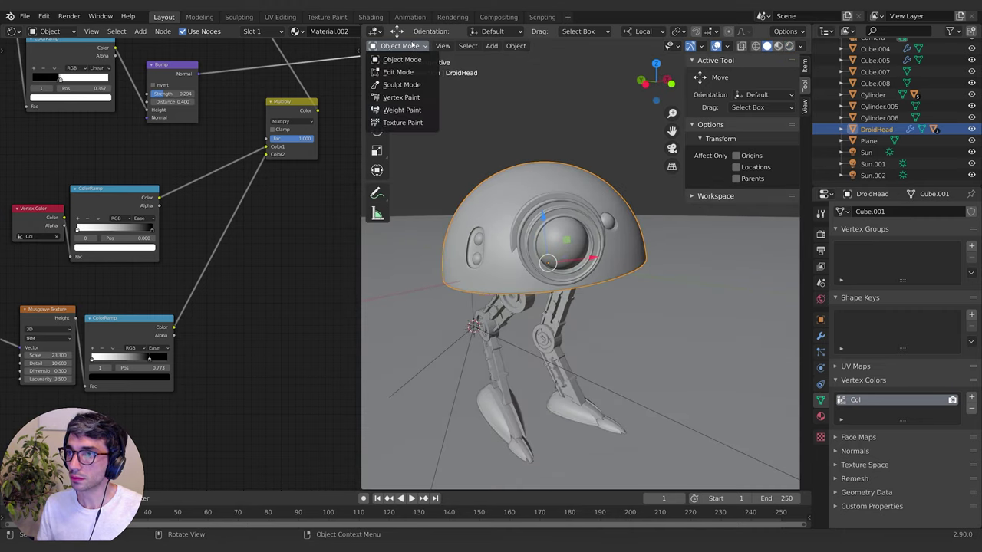
pyautogui.press('Tab')
# Circle-select the vertices surrounding the eye on the front of the droid's head
pyautogui.moveTo(583, 156); pyautogui.dragTo(563, 170, button='middle')
pyautogui.click(551, 192)
pyautogui.press('c')
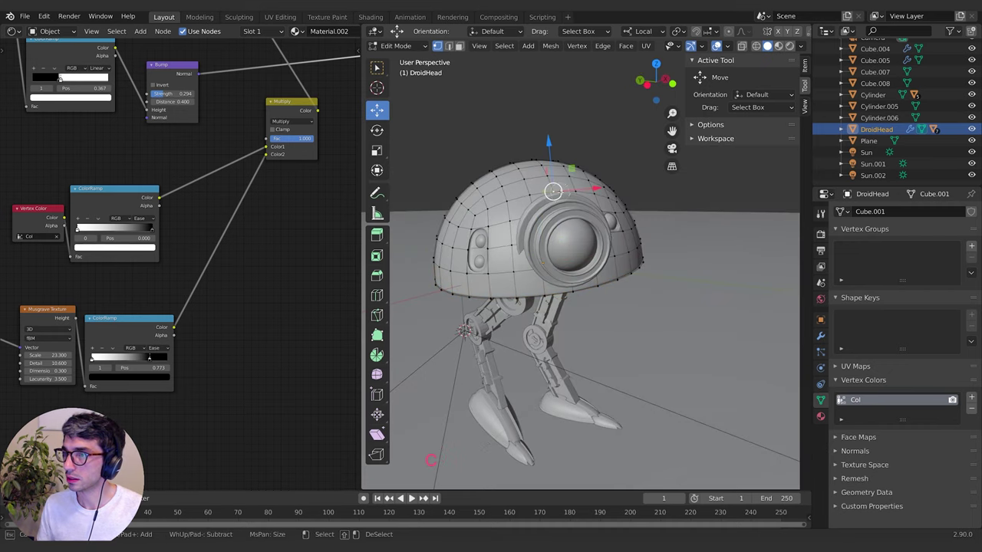
pyautogui.moveTo(541, 194)
pyautogui.mouseDown()
pyautogui.moveTo(510, 201)
pyautogui.moveTo(510, 244)
pyautogui.mouseUp()
pyautogui.moveTo(522, 209); pyautogui.dragTo(550, 209)
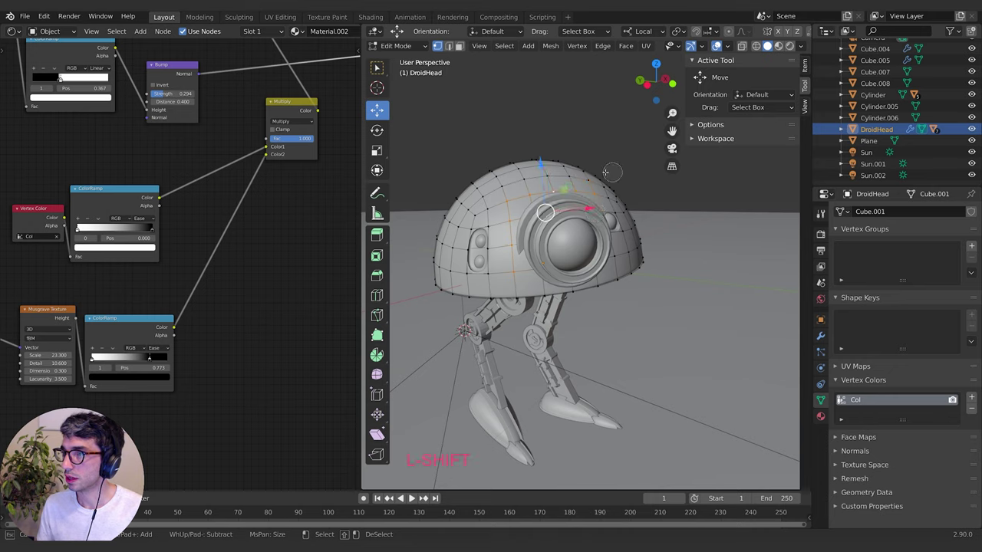
pyautogui.press('Escape')
pyautogui.moveTo(550, 209); pyautogui.dragTo(542, 210, button='middle')
pyautogui.moveTo(586, 219); pyautogui.dragTo(599, 216)
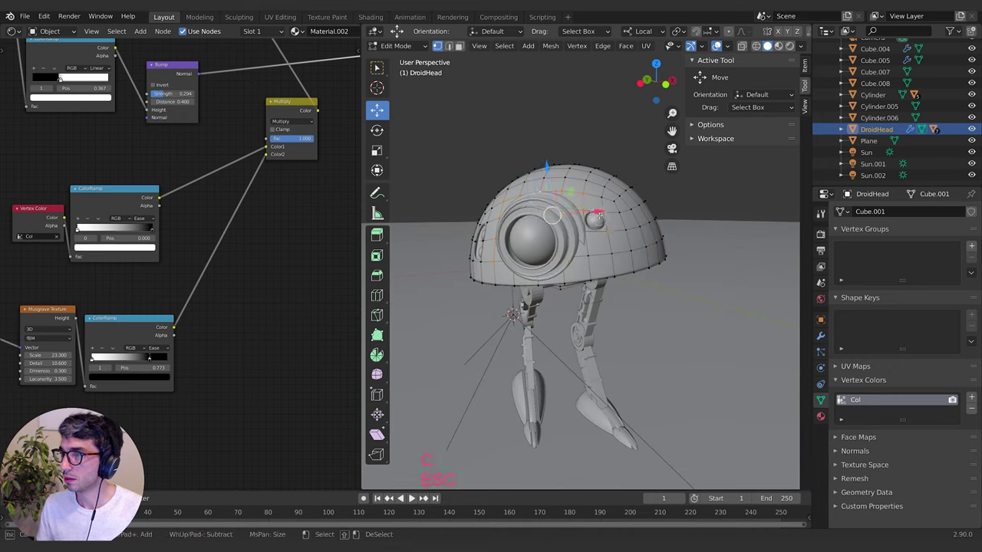
pyautogui.click(553, 241)
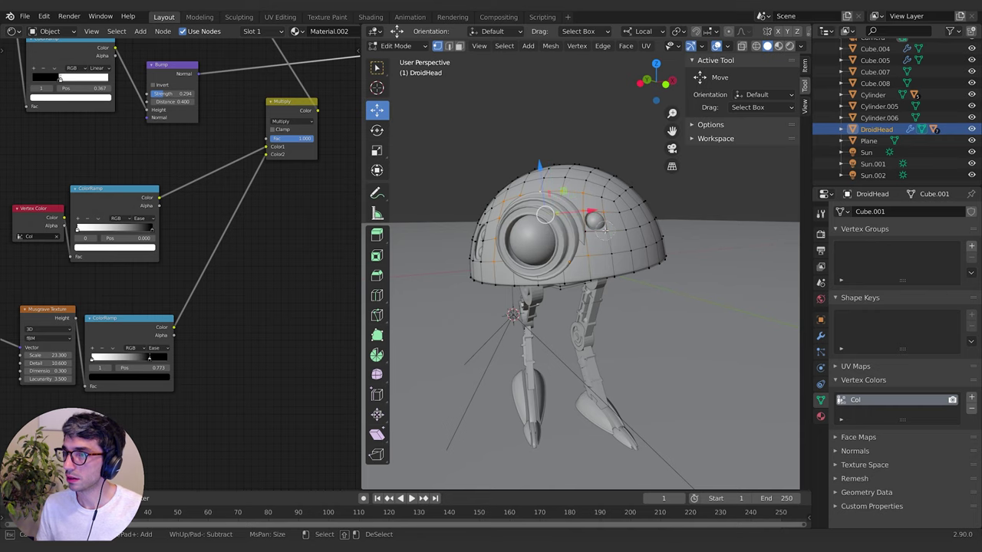
pyautogui.press('Escape')
pyautogui.press('Escape')
pyautogui.moveTo(566, 99); pyautogui.dragTo(605, 101, button='middle')
# Vertex-paint the head black around the eye and along the lower rim, and soften it with the grey secondary colour
pyautogui.click(396, 45)
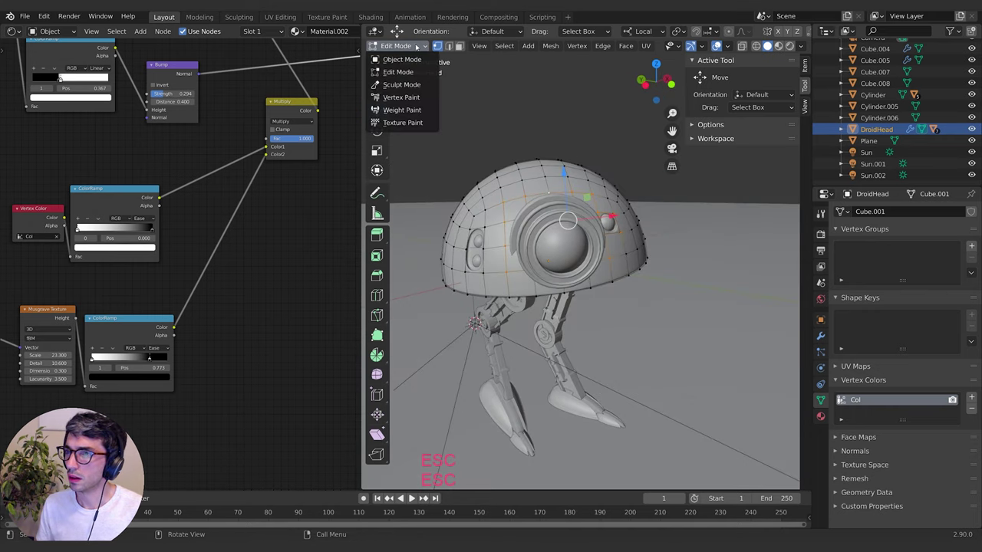
pyautogui.click(405, 96)
pyautogui.moveTo(610, 259)
pyautogui.mouseDown()
pyautogui.moveTo(614, 221)
pyautogui.moveTo(572, 196)
pyautogui.moveTo(519, 280)
pyautogui.mouseUp()
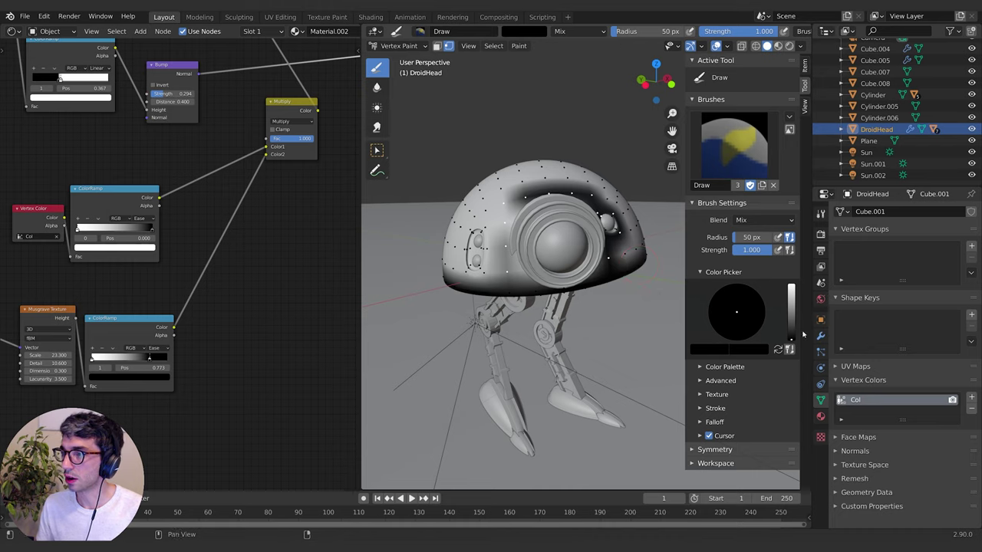
pyautogui.press('x')
pyautogui.moveTo(618, 261)
pyautogui.mouseDown()
pyautogui.moveTo(614, 222)
pyautogui.moveTo(553, 190)
pyautogui.mouseUp()
pyautogui.moveTo(625, 137); pyautogui.dragTo(592, 120, button='middle')
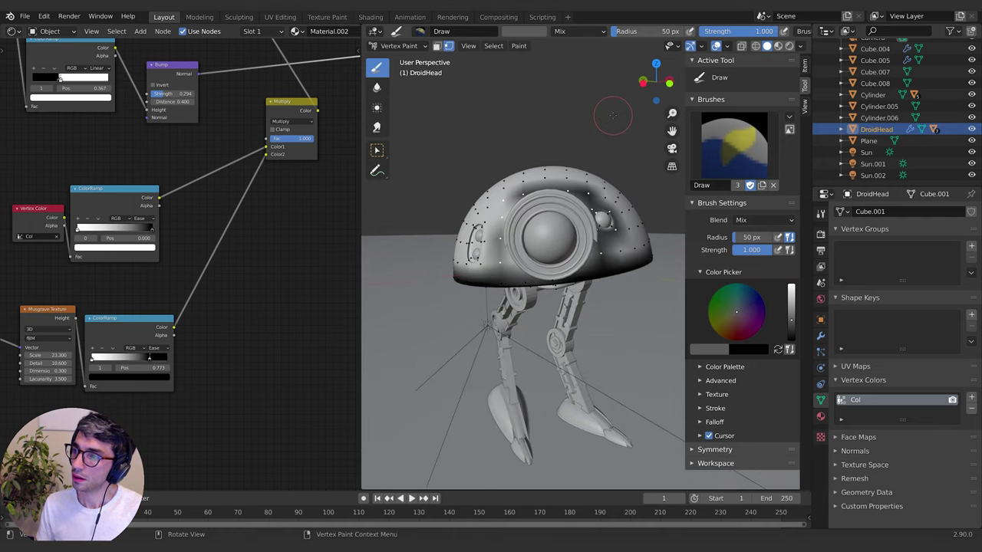
# Show the painted head in rendered shading, return to Object Mode and deselect everything
pyautogui.press('Tab')
pyautogui.click(790, 46)
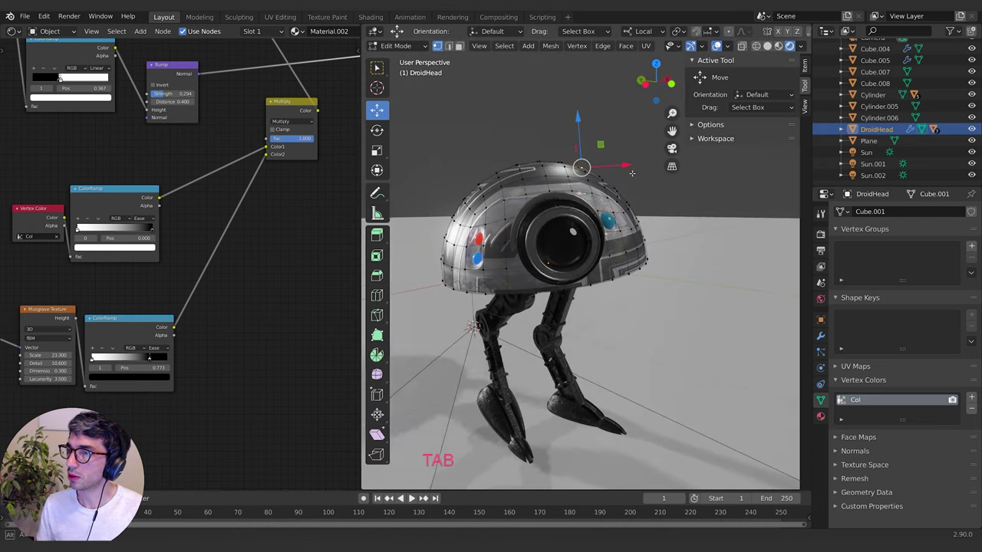
pyautogui.moveTo(631, 173); pyautogui.dragTo(635, 214, button='middle')
pyautogui.scroll(-4, 669, 201)
pyautogui.hotkey('alt', 'a')
pyautogui.moveTo(635, 213); pyautogui.dragTo(629, 215, button='middle')
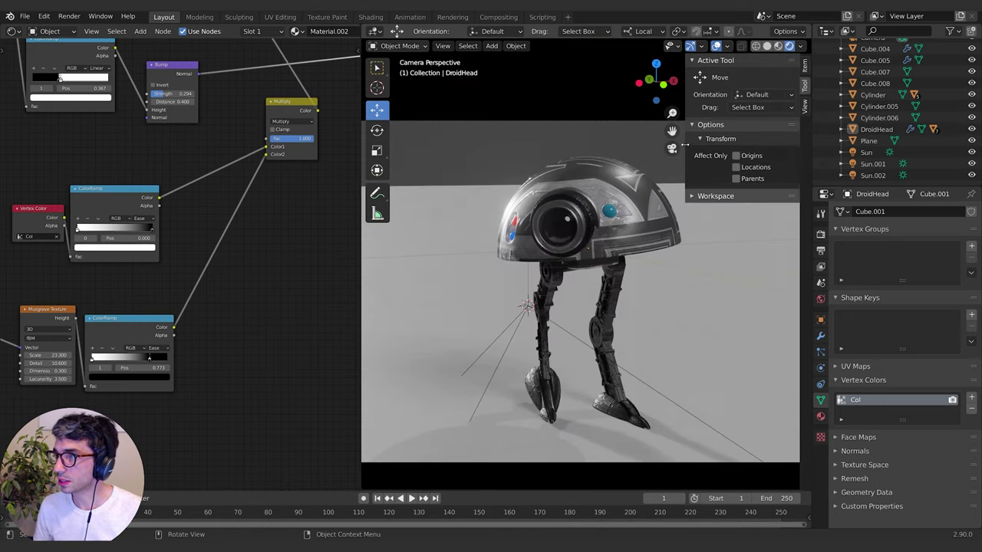
# Hide the viewport sidebar and frame the whole droid in the camera view
pyautogui.moveTo(685, 145); pyautogui.dragTo(823, 143)
pyautogui.scroll(-3, 717, 256)
pyautogui.keyDown('shift'); pyautogui.moveTo(716, 258); pyautogui.dragTo(697, 252, button='middle'); pyautogui.keyUp('shift')
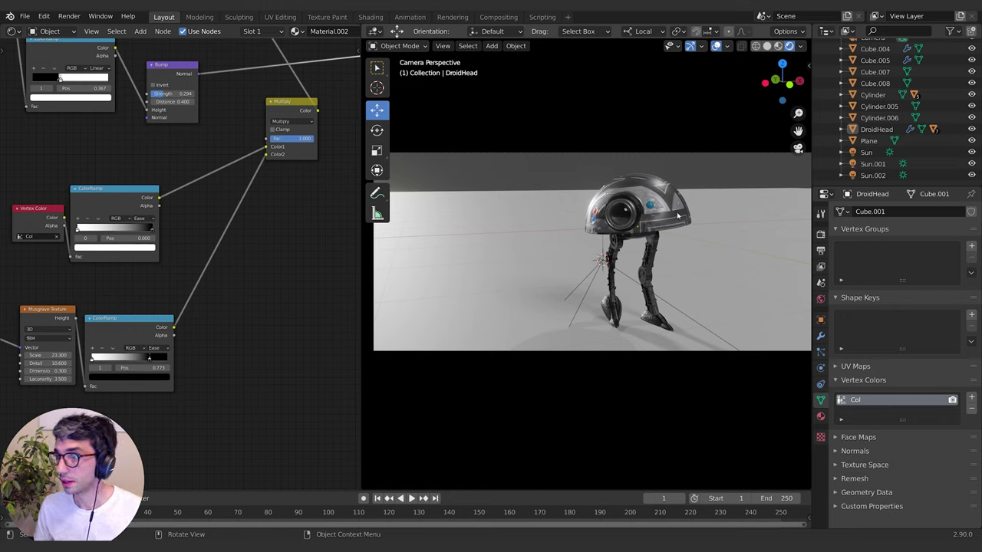
# Give the ground plane a new material with roughness 0.135 and a near-black base colour
pyautogui.click(733, 271)
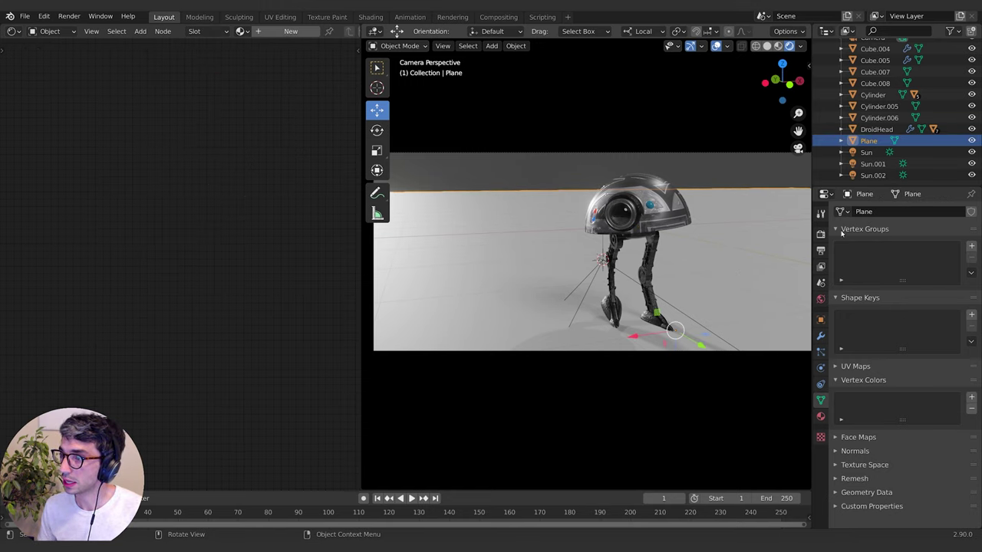
pyautogui.click(820, 416)
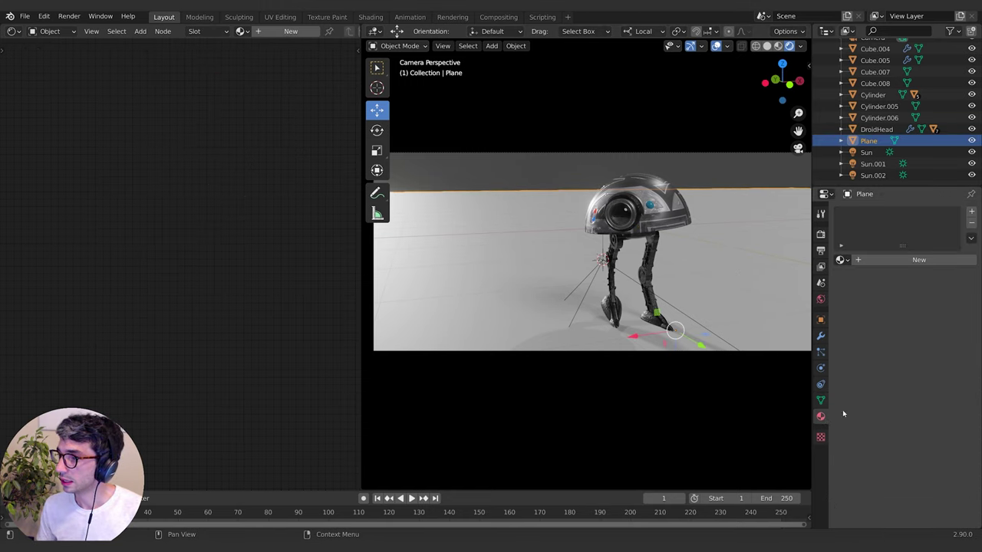
pyautogui.click(909, 260)
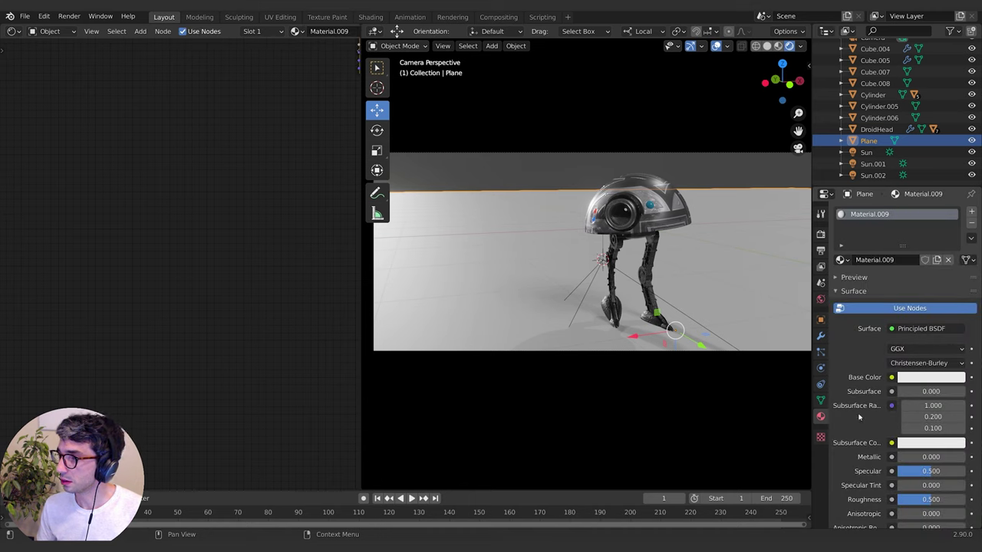
pyautogui.scroll(-1, 859, 418)
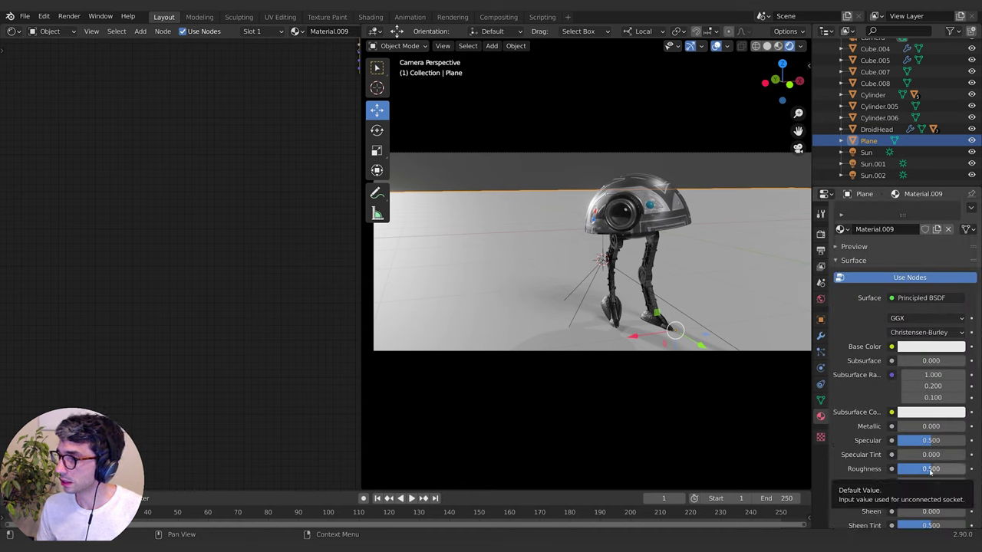
pyautogui.moveTo(924, 470); pyautogui.dragTo(896, 470)
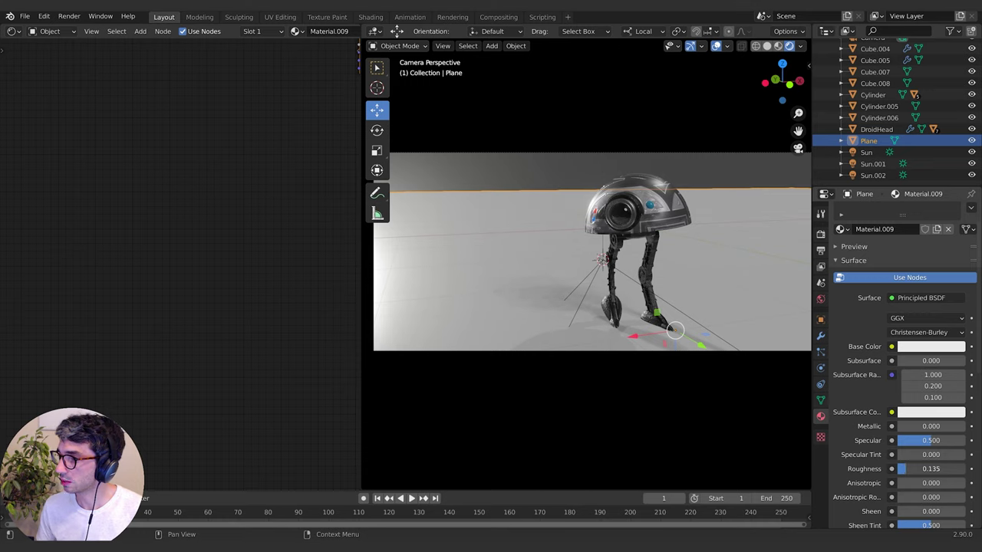
pyautogui.click(921, 351)
pyautogui.moveTo(956, 248); pyautogui.dragTo(956, 262)
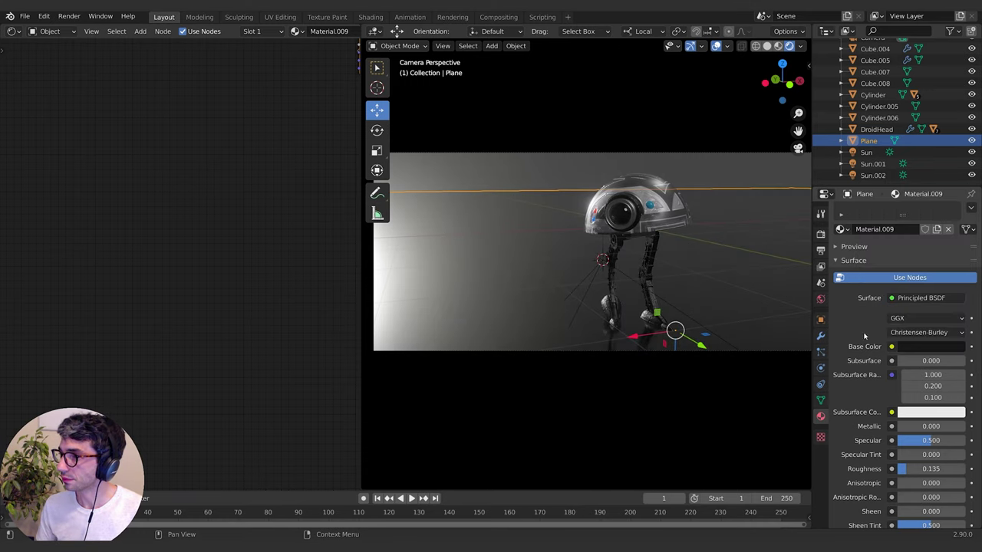
# Add a Musgrave Texture node to the ground material and place it in front of the Principled BSDF
pyautogui.scroll(-2, 905, 307)
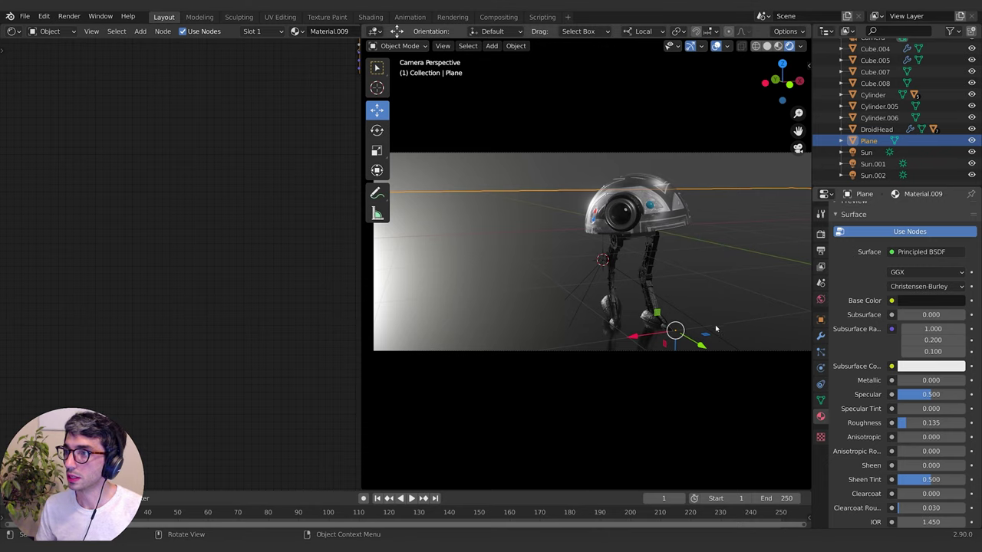
pyautogui.scroll(-2, 261, 190)
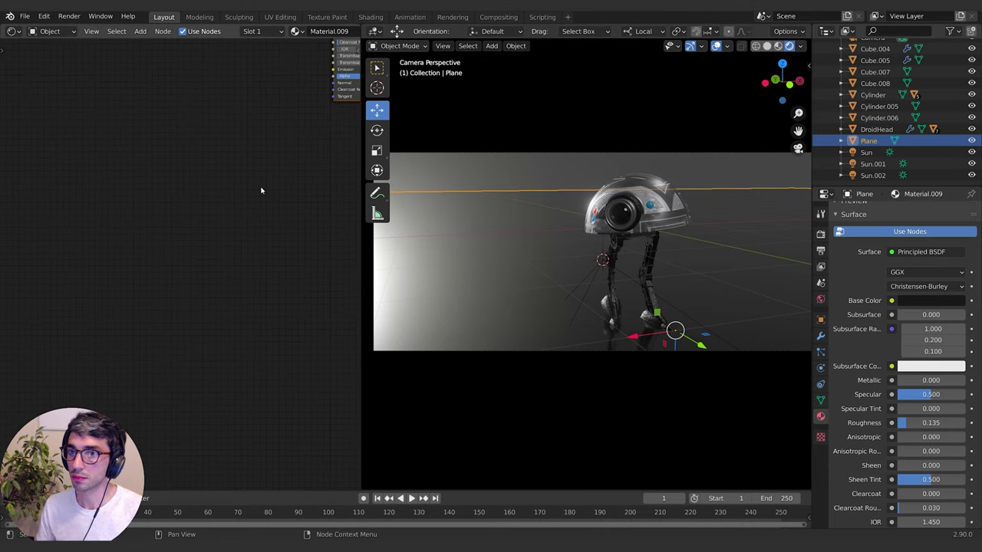
pyautogui.scroll(5, 180, 269)
pyautogui.moveTo(129, 222); pyautogui.dragTo(144, 245, button='middle')
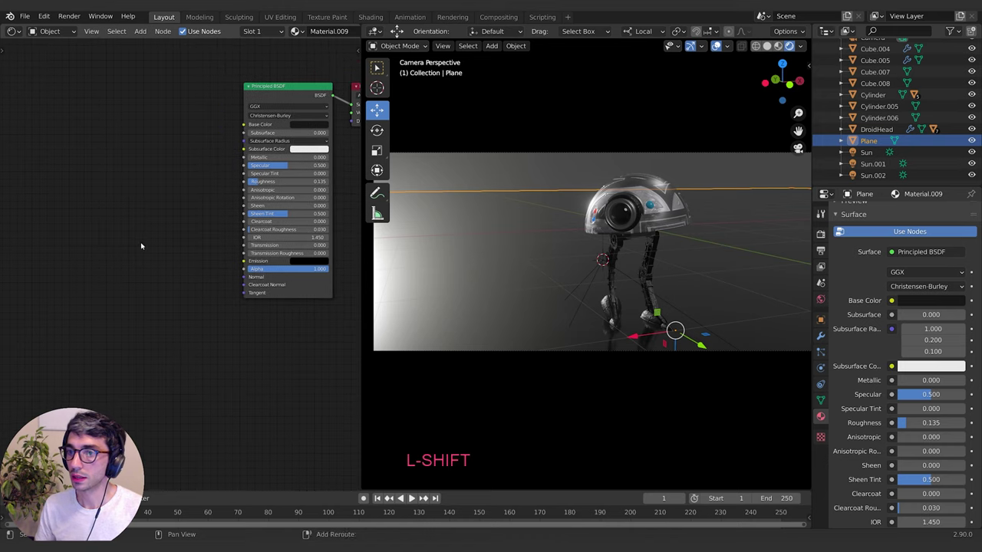
pyautogui.hotkey('shift', 'a')
pyautogui.write('mus')
pyautogui.press('Return')
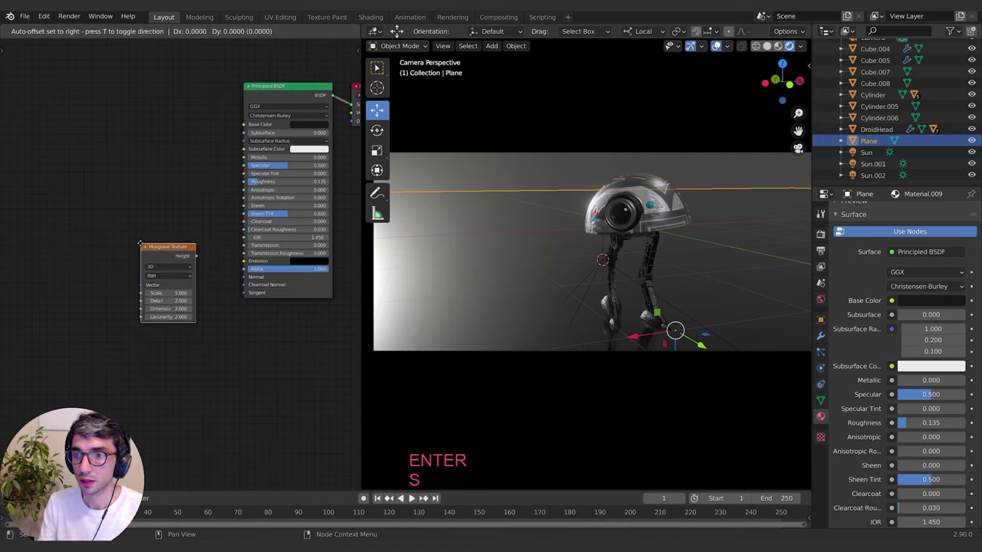
pyautogui.click(72, 181)
pyautogui.moveTo(128, 164); pyautogui.dragTo(144, 211, button='middle')
pyautogui.moveTo(106, 230); pyautogui.dragTo(126, 227)
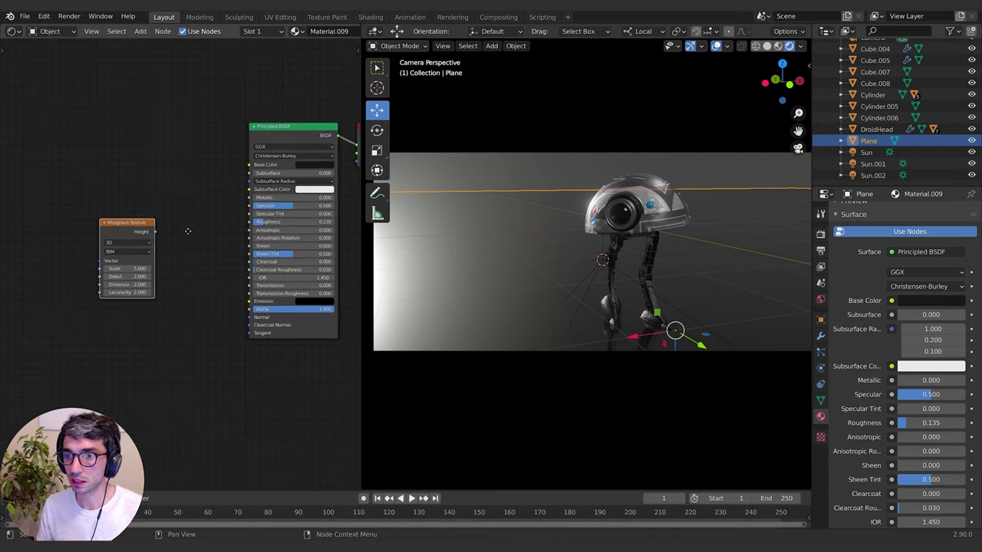
pyautogui.moveTo(176, 234); pyautogui.dragTo(191, 217, button='middle')
pyautogui.press('g')
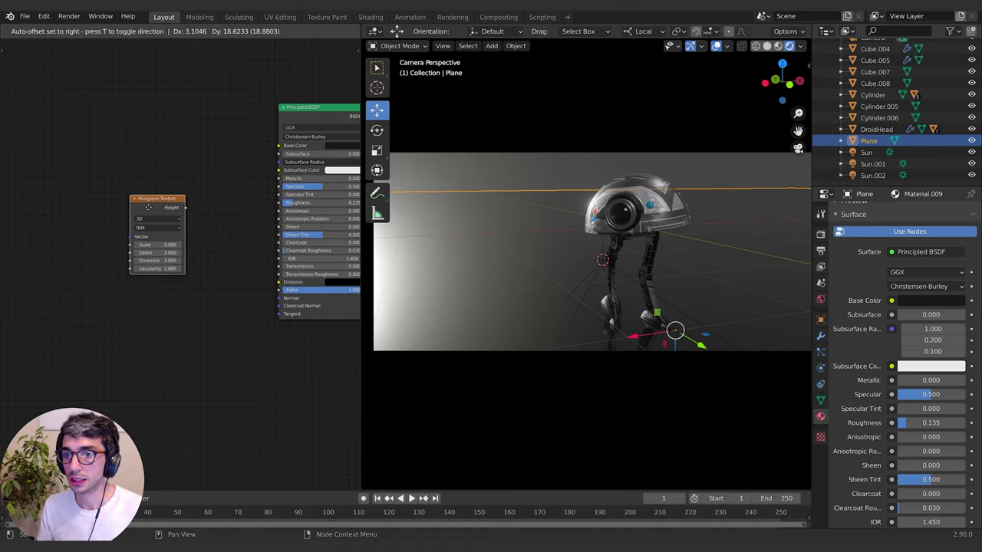
pyautogui.click(187, 213)
# Add a ColorRamp fed by the Musgrave Height and link its Color to the ground shader's Roughness
pyautogui.hotkey('shift', 'a')
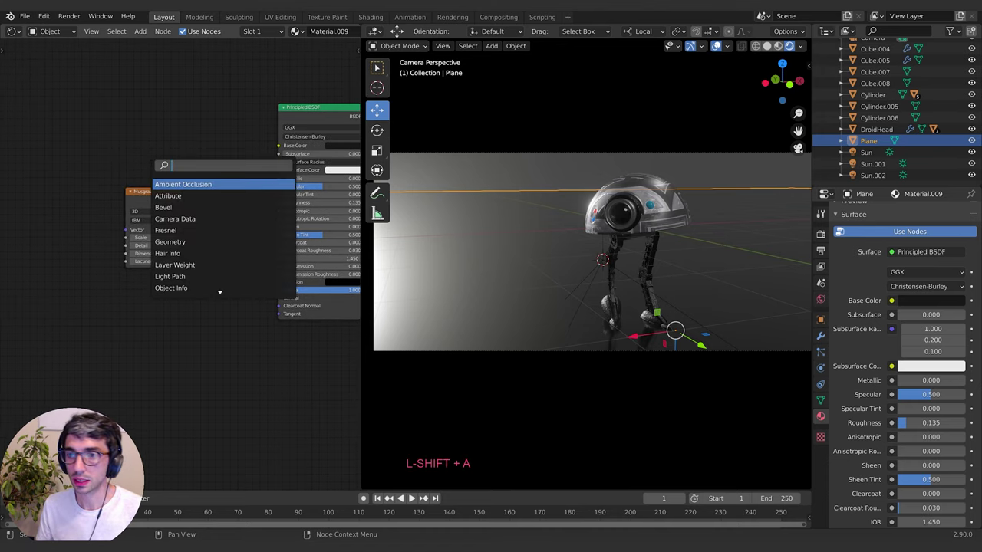
pyautogui.write('colo')
pyautogui.press('Return')
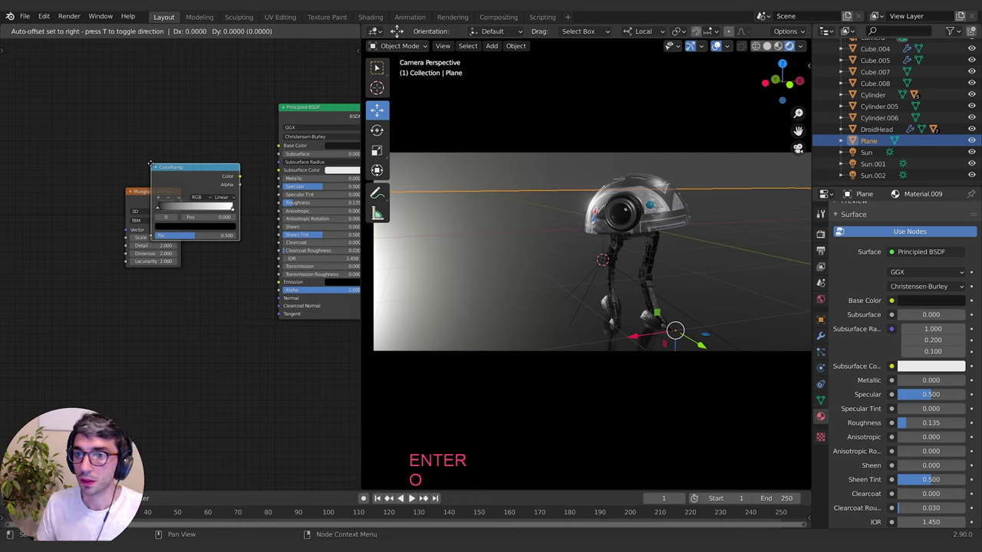
pyautogui.click(187, 204)
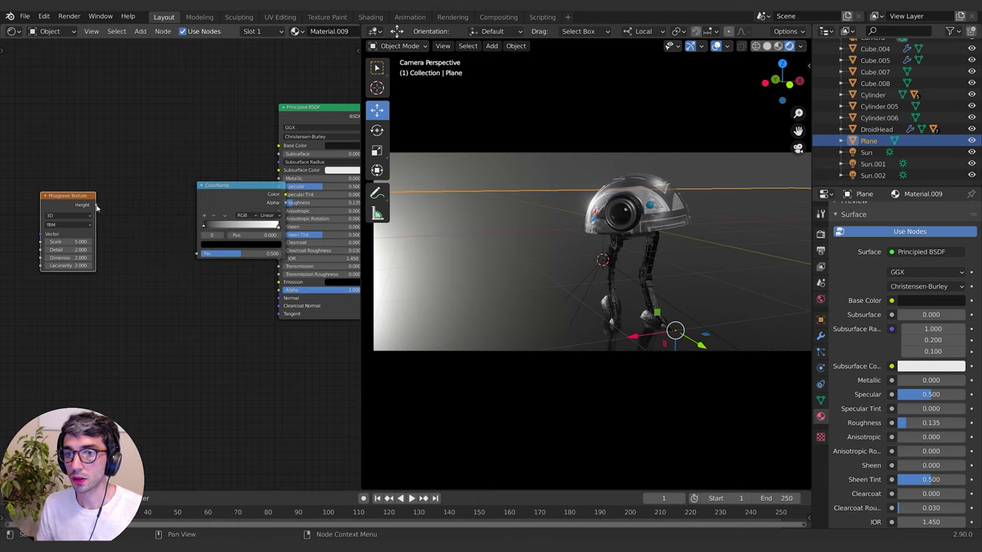
pyautogui.moveTo(95, 205); pyautogui.dragTo(198, 254)
pyautogui.moveTo(211, 220); pyautogui.dragTo(122, 222)
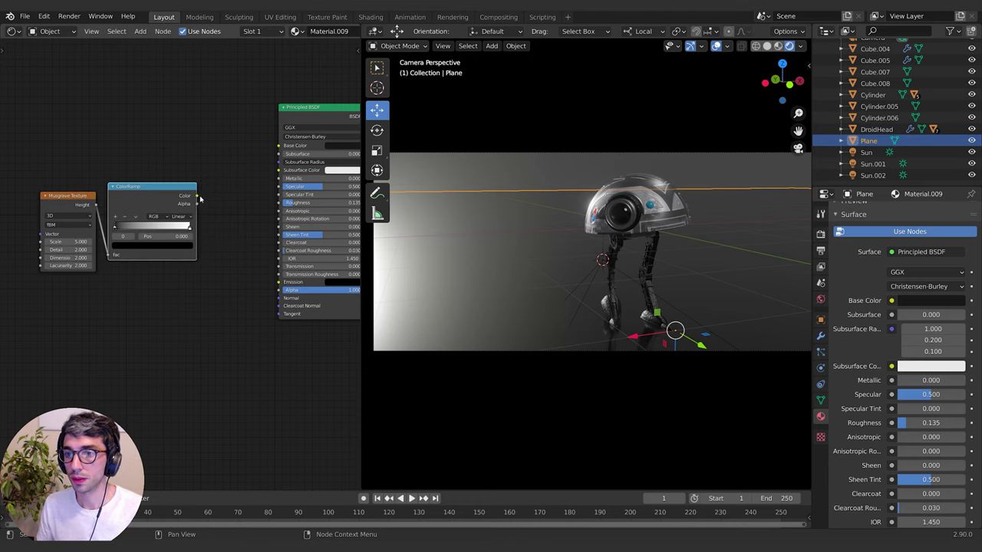
pyautogui.moveTo(198, 196); pyautogui.dragTo(281, 205)
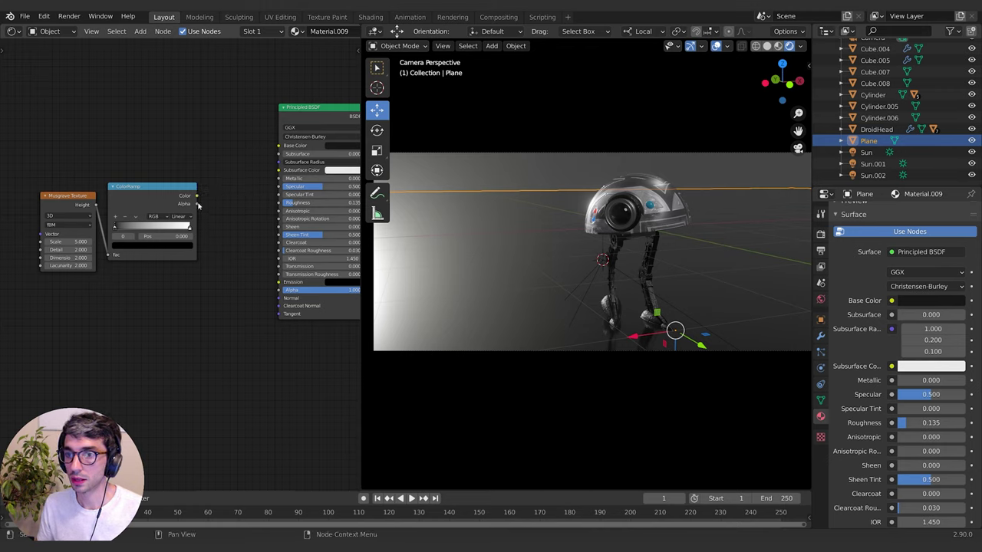
pyautogui.moveTo(198, 196); pyautogui.dragTo(278, 204)
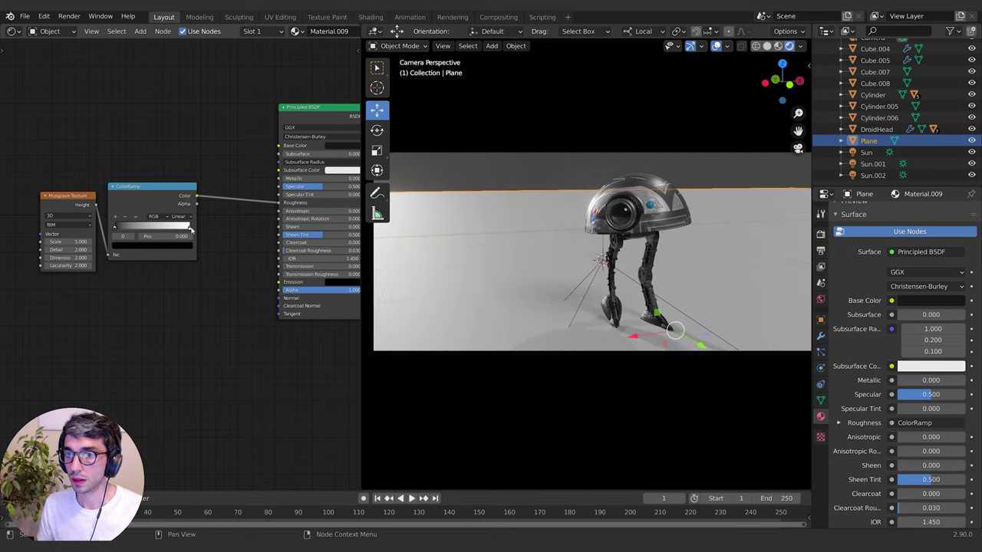
# Darken the ramp's white stop to grey and set the Musgrave Scale to 12.4, Detail to 15.9 and Dimension to 0
pyautogui.click(190, 229)
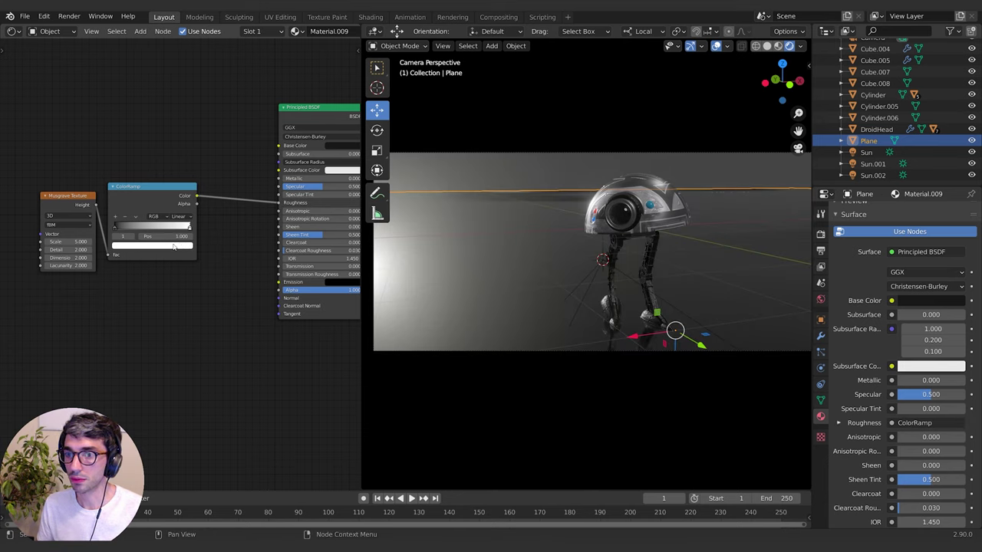
pyautogui.click(181, 246)
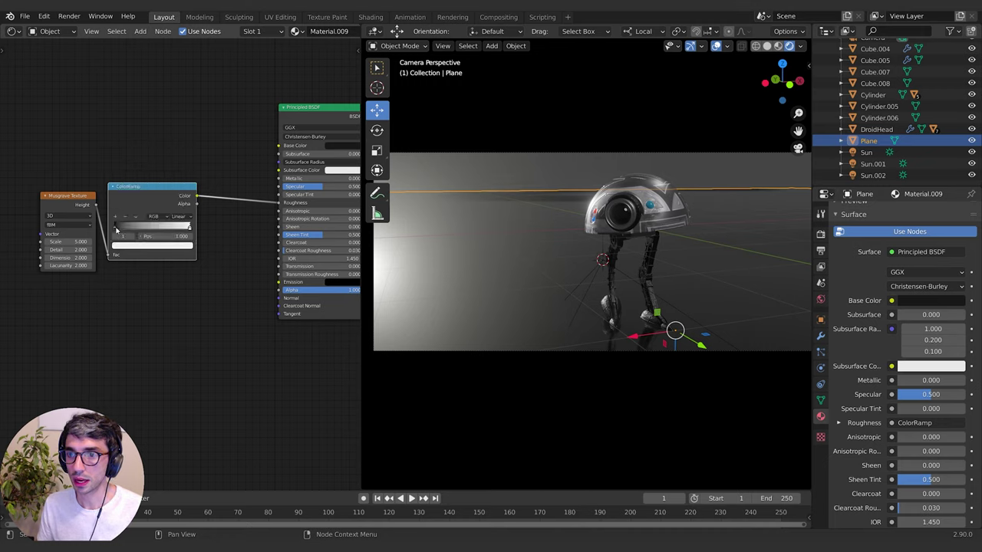
pyautogui.click(115, 230)
pyautogui.click(144, 247)
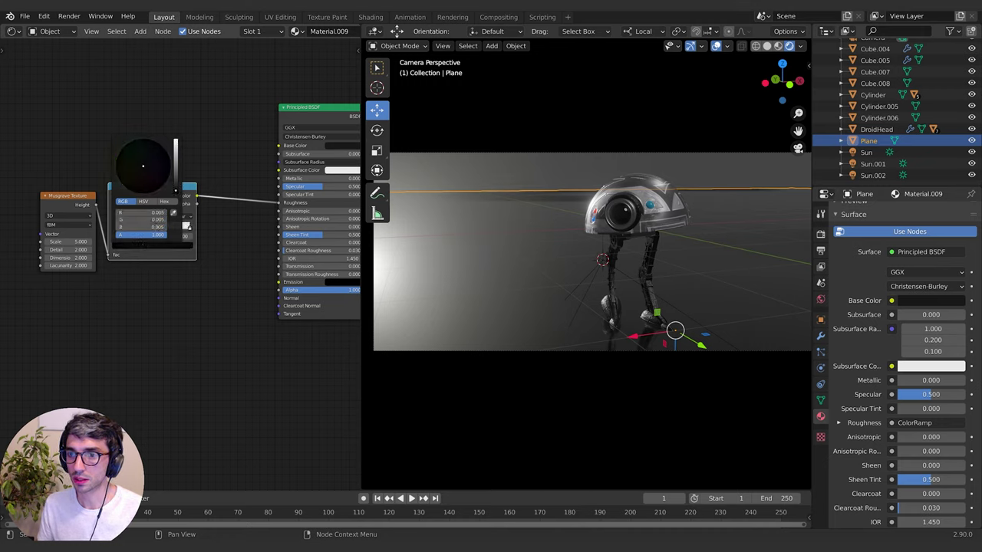
pyautogui.moveTo(67, 242)
pyautogui.mouseDown()
pyautogui.moveTo(75, 250)
pyautogui.moveTo(59, 257)
pyautogui.mouseUp()
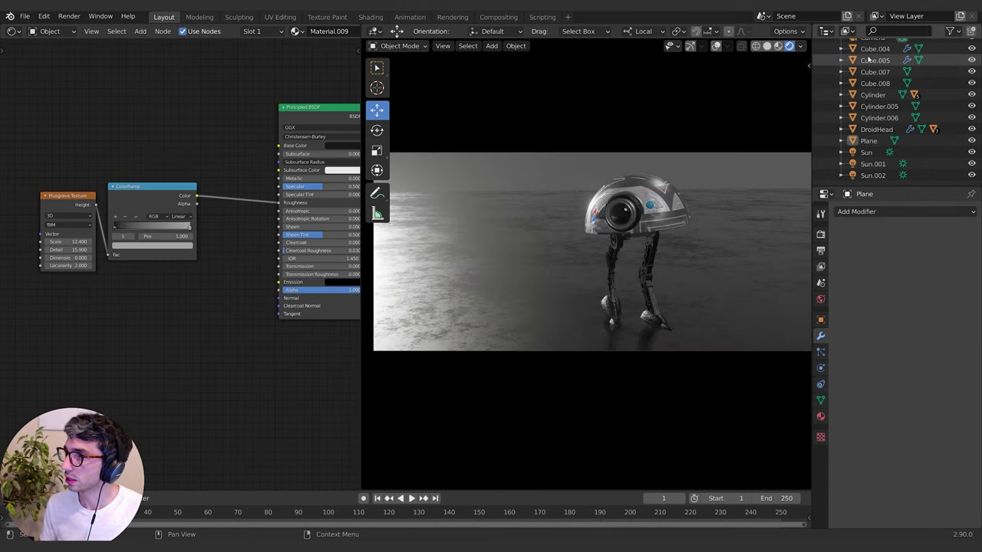
# Select the Camera and enable Depth of Field in its lens settings
pyautogui.scroll(2, 871, 91)
pyautogui.click(871, 68)
pyautogui.click(820, 368)
pyautogui.click(864, 371)
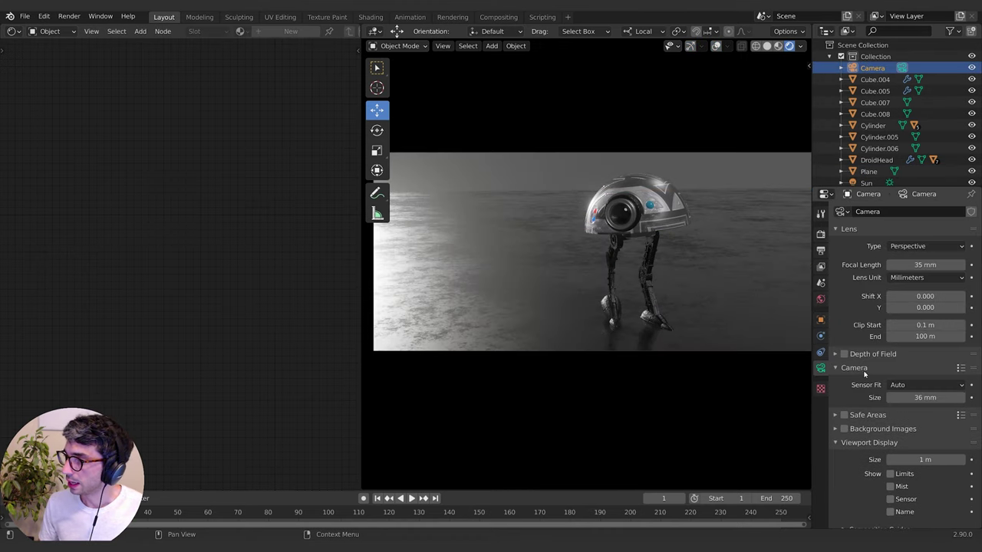
pyautogui.scroll(-1, 859, 384)
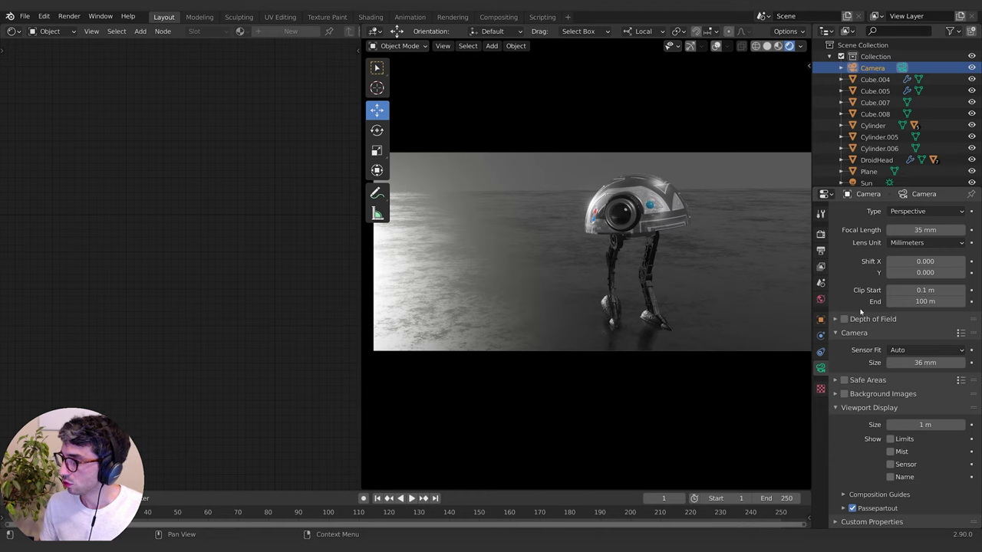
pyautogui.click(854, 319)
pyautogui.click(844, 319)
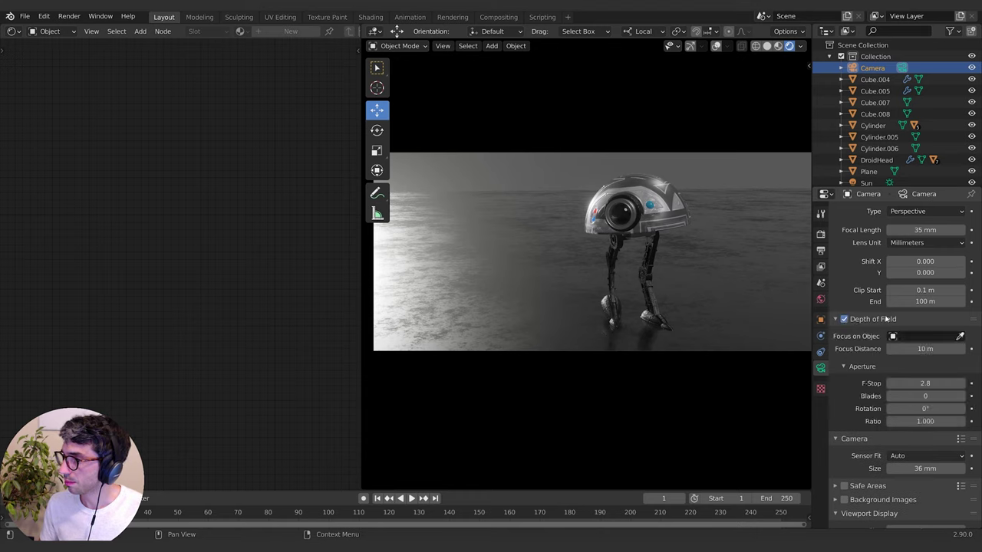
# Set DroidHead as the camera's focus object and lower the depth of field F-Stop to about 0.1
pyautogui.click(960, 336)
pyautogui.click(651, 214)
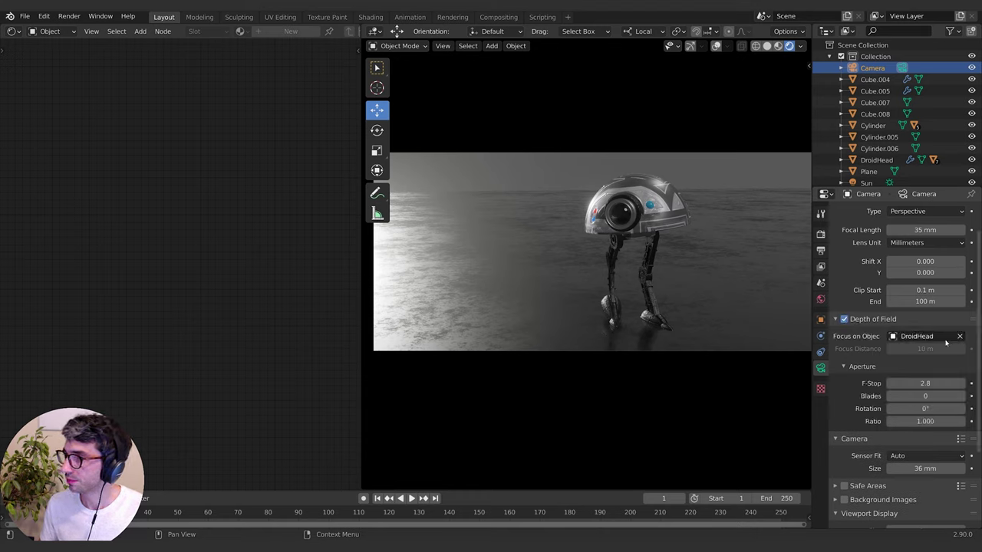
pyautogui.doubleClick(924, 383)
pyautogui.write('0.1')
pyautogui.press('Return')
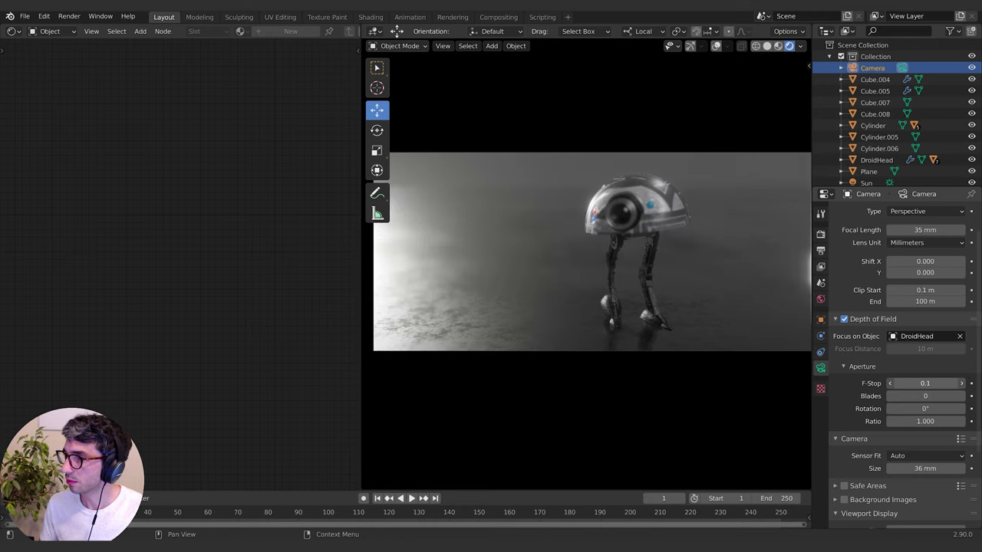
pyautogui.click(961, 384)
# Add a new plane and rotate it 90° about its local Y axis so it stands upright
pyautogui.hotkey('shift', 'a')
pyautogui.moveTo(701, 228)
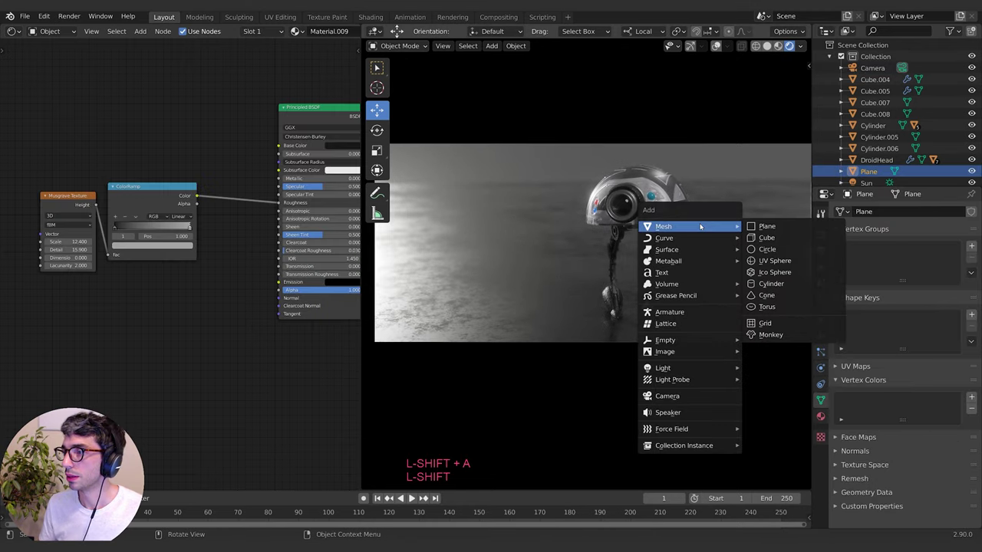
pyautogui.click(794, 228)
pyautogui.press('Escape')
pyautogui.press('r')
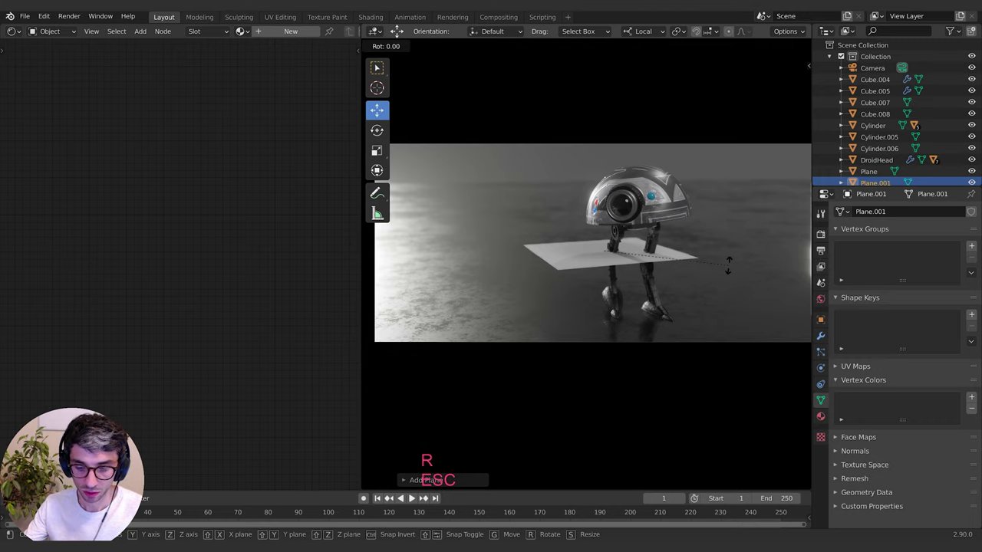
pyautogui.press('y')
pyautogui.press('KP_9')
pyautogui.press('KP_0')
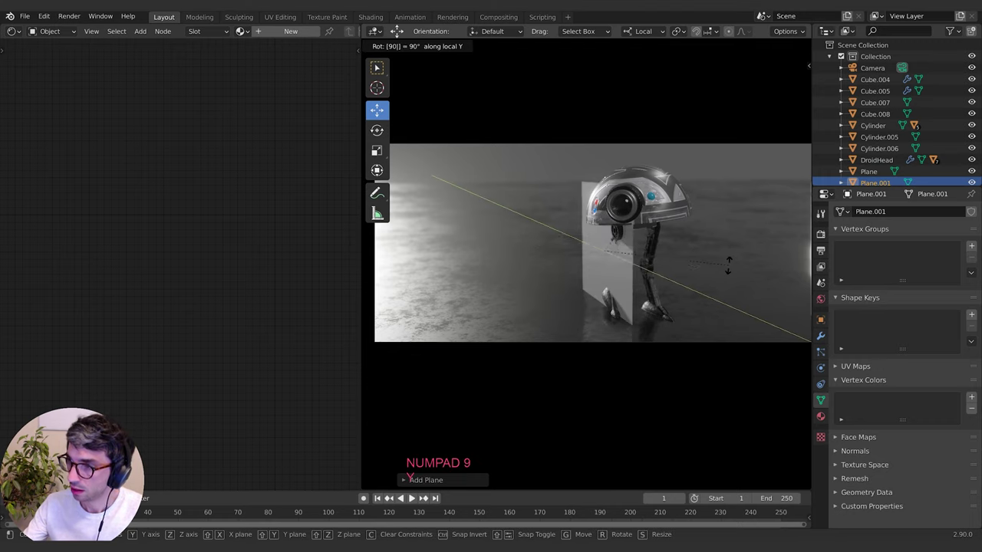
pyautogui.press('Return')
# Move the upright plane behind the droid and scale it up into a wall
pyautogui.press('g')
pyautogui.press('x')
pyautogui.press('z')
pyautogui.click(729, 268)
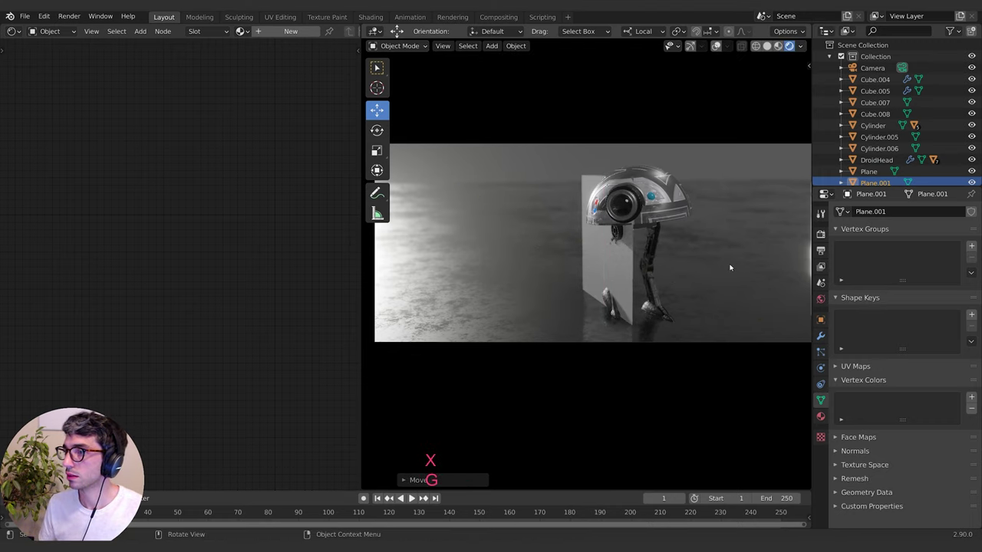
pyautogui.press('s')
pyautogui.click(734, 230)
# Stretch the wall along its local Y axis and duplicate it as a second wall plane
pyautogui.press('s')
pyautogui.press('x')
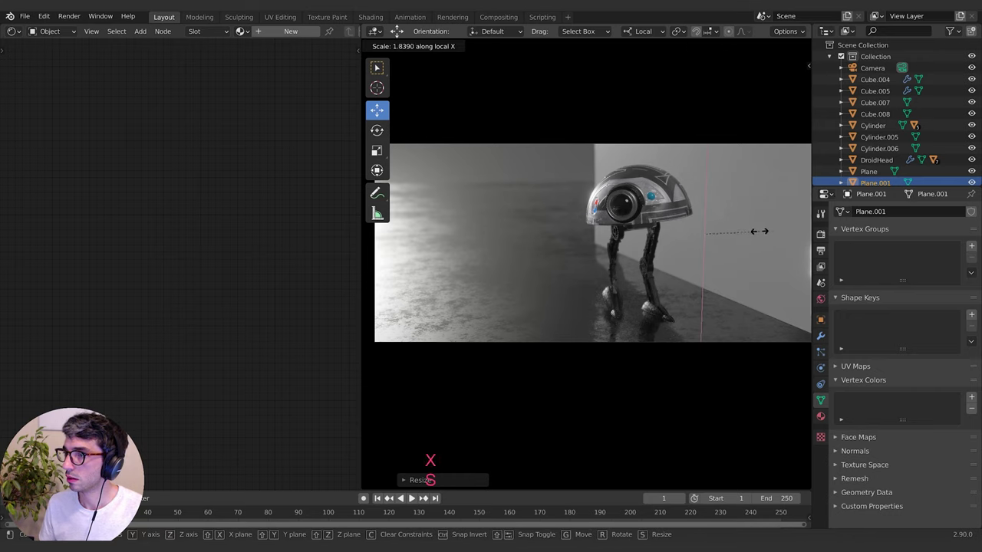
pyautogui.press('Escape')
pyautogui.press('s')
pyautogui.press('y')
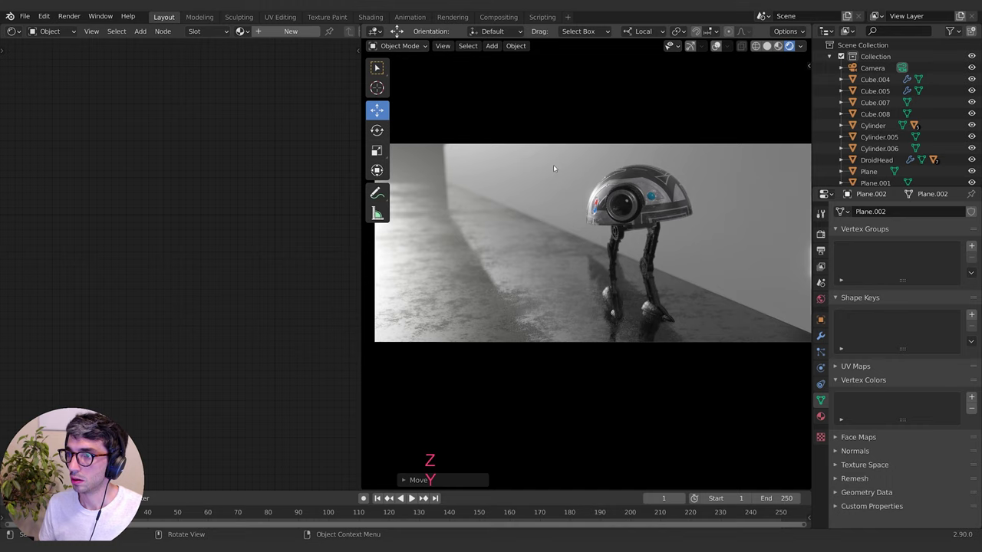
pyautogui.press('Escape')
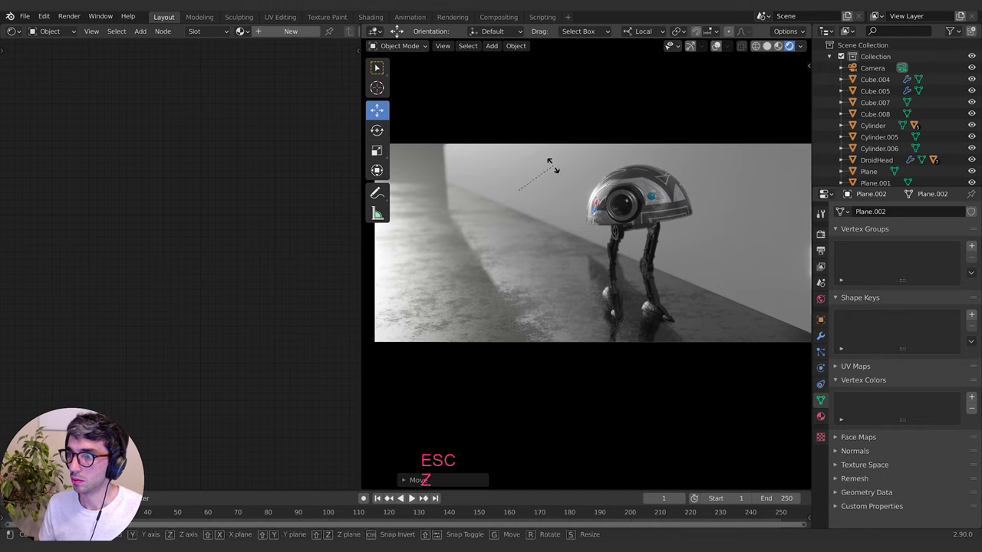
# Rotate the duplicated wall plane about the X axis so it crosses the first wall
pyautogui.press('r')
pyautogui.press('x')
pyautogui.press('x')
pyautogui.press('KP_9')
pyautogui.press('Return')
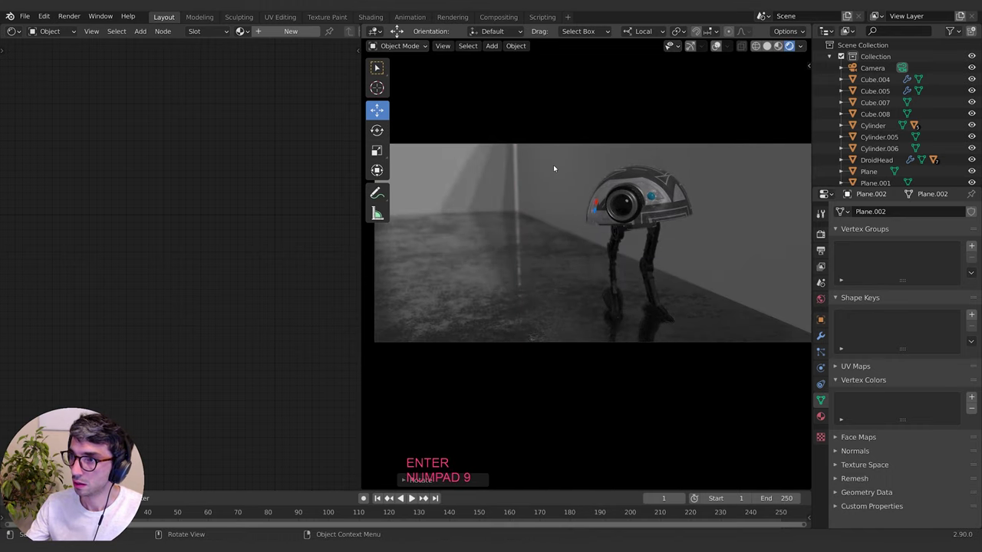
# Move the duplicated wall plane along its Z axis, clear of the light falling on the droid
pyautogui.press('g')
pyautogui.press('y')
pyautogui.press('Escape')
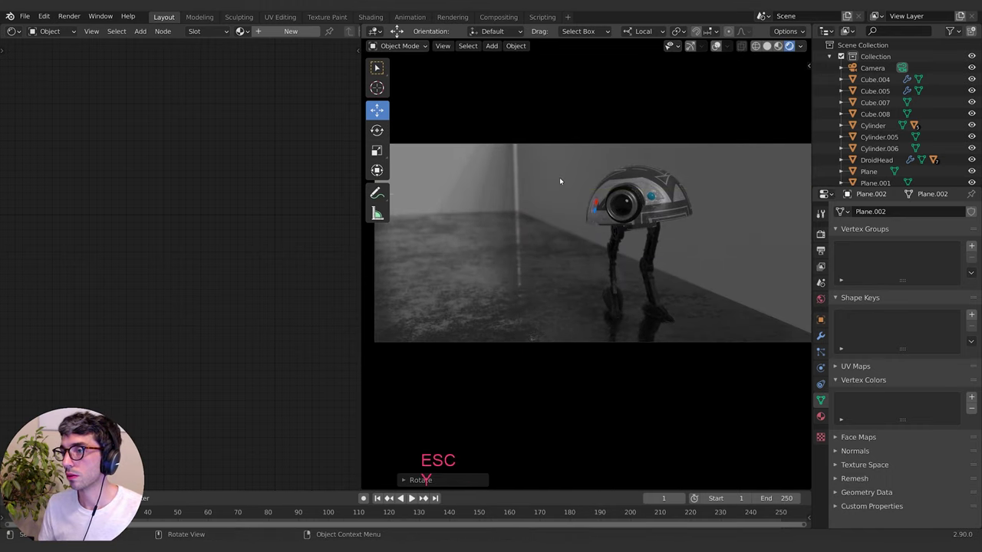
pyautogui.press('g')
pyautogui.press('x')
pyautogui.press('Escape')
pyautogui.press('g')
pyautogui.press('z')
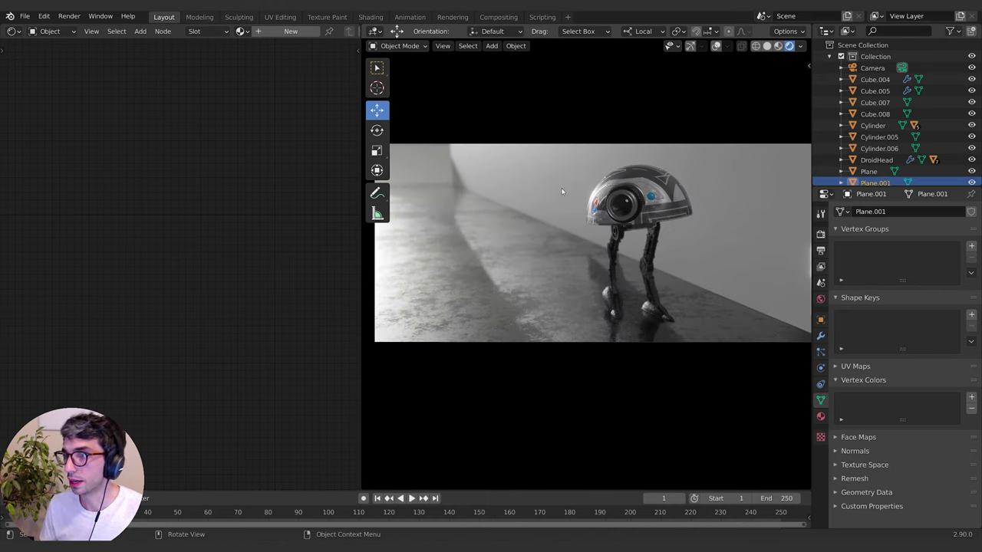
# Turn on the viewport overlays and gizmos while the wall behind the droid is selected
pyautogui.press('Tab')
pyautogui.press('Tab')
pyautogui.click(717, 46)
pyautogui.click(689, 48)
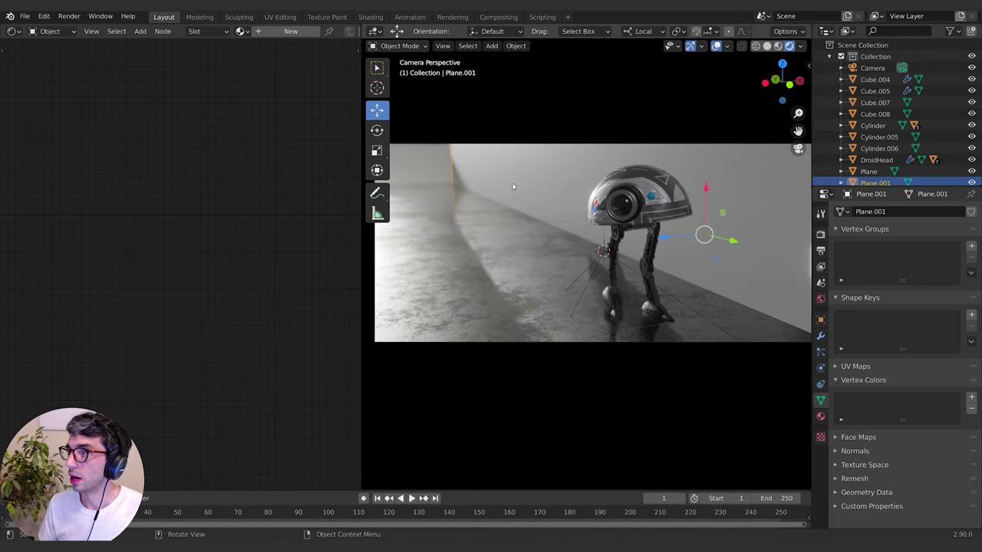
# Add a lengthwise loop cut low on the wall behind the droid, close to the floor
pyautogui.click(513, 218)
pyautogui.press('Tab')
pyautogui.click(534, 171)
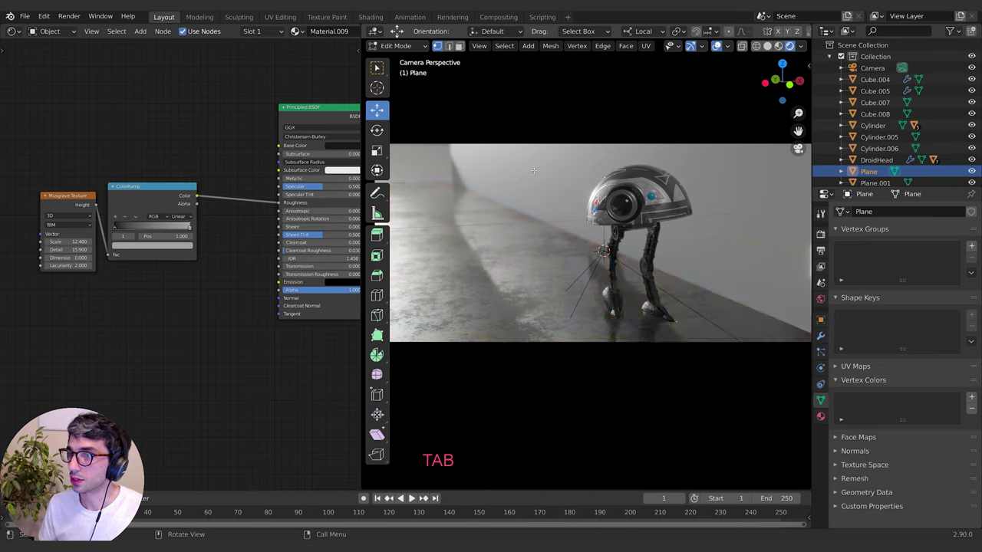
pyautogui.press('Tab')
pyautogui.click(534, 170)
pyautogui.press('Tab')
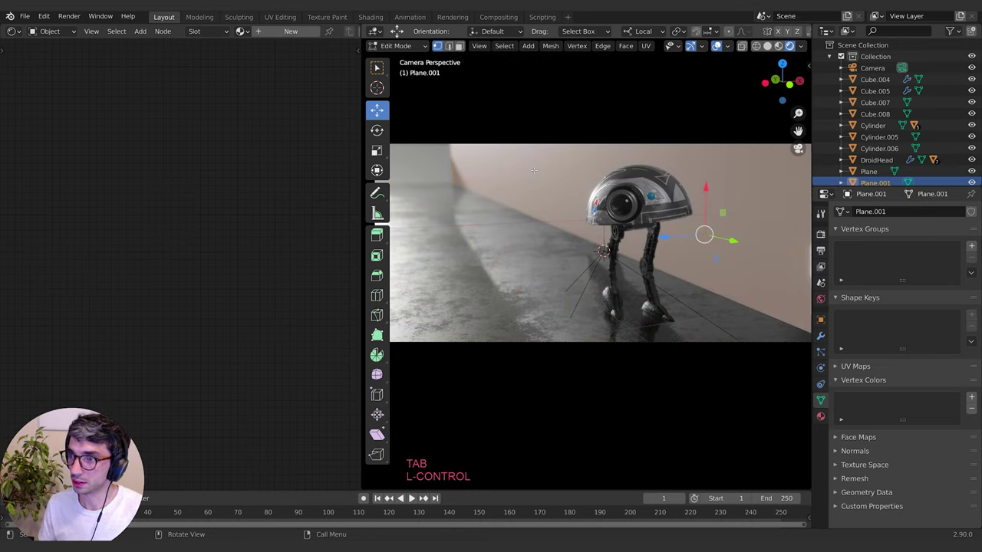
pyautogui.hotkey('ctrl', 'r')
pyautogui.click(454, 164)
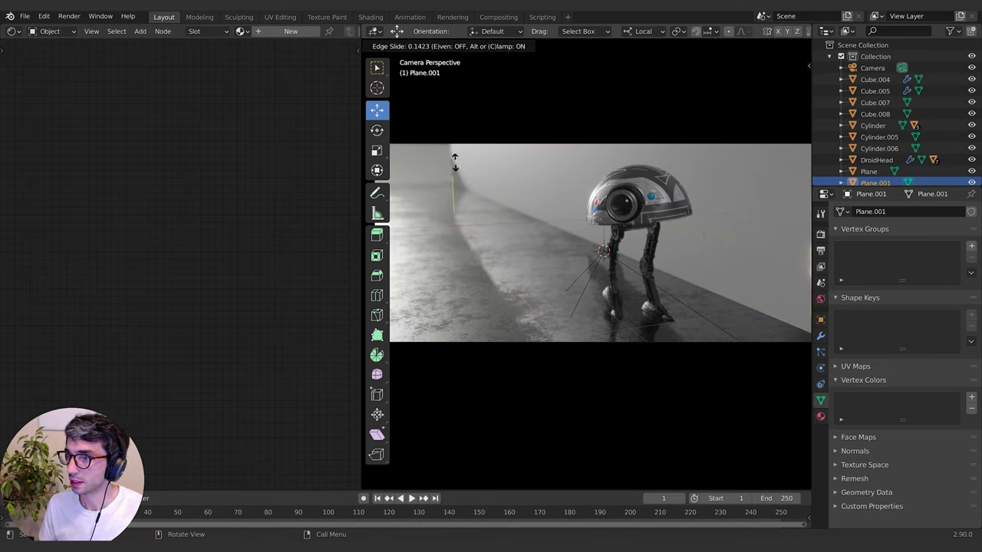
pyautogui.click(455, 163)
# Extrude the wall's narrow lower face and move it along local Z to form a raised skirting board
pyautogui.press('3')
pyautogui.click(570, 236)
pyautogui.press('e')
pyautogui.press('Escape')
pyautogui.press('g')
pyautogui.press('x')
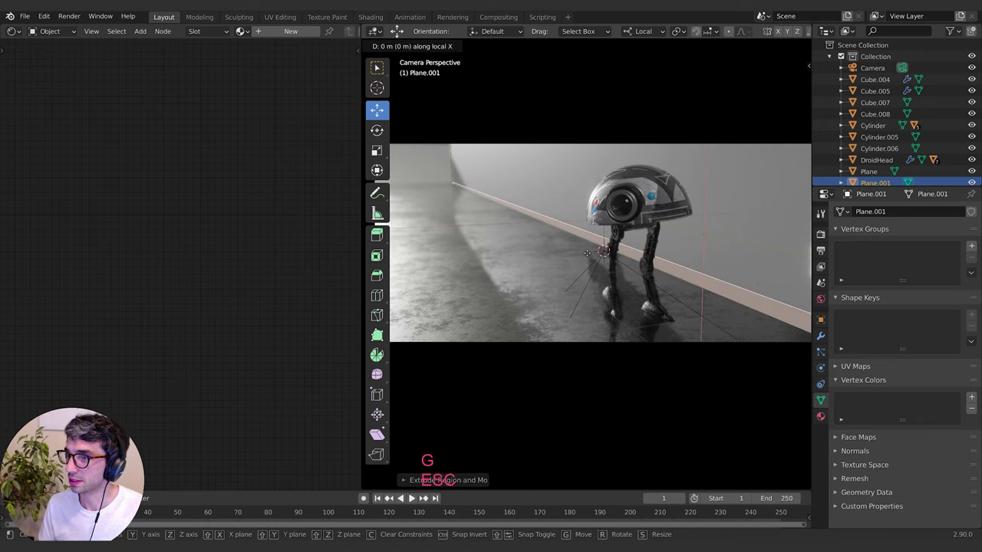
pyautogui.press('z')
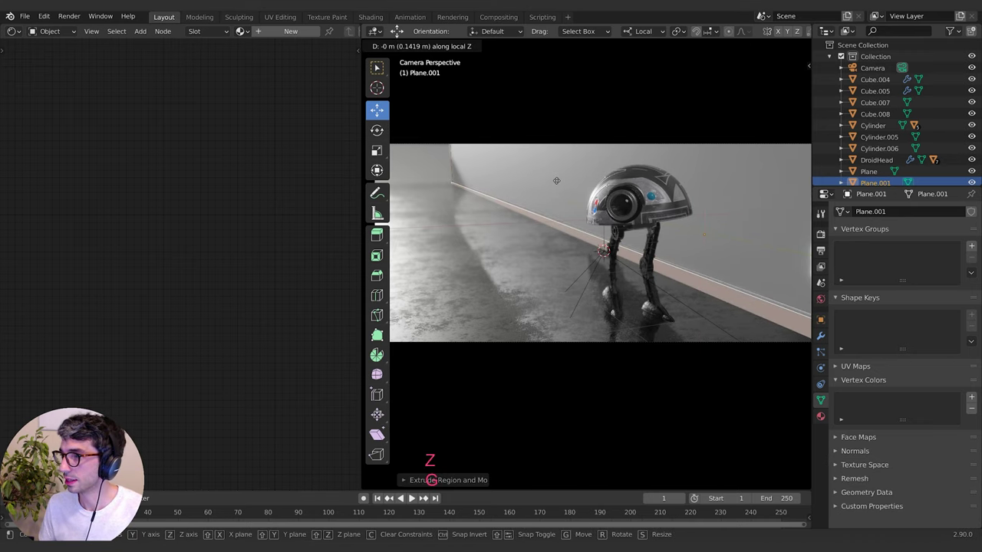
pyautogui.click(561, 180)
# Bevel the skirting board's edges slightly and finish editing the wall mesh
pyautogui.hotkey('ctrl', 'b')
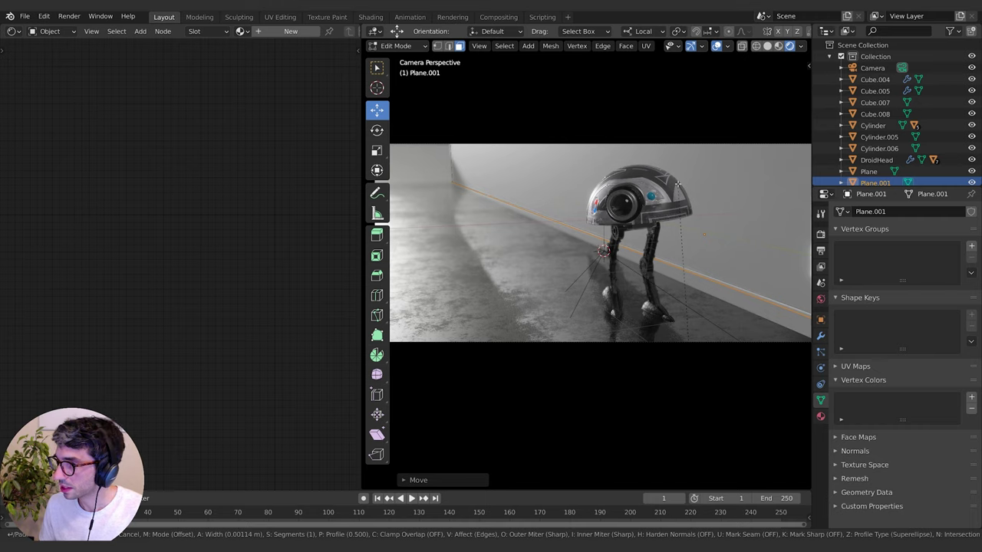
pyautogui.click(738, 245)
pyautogui.press('Tab')
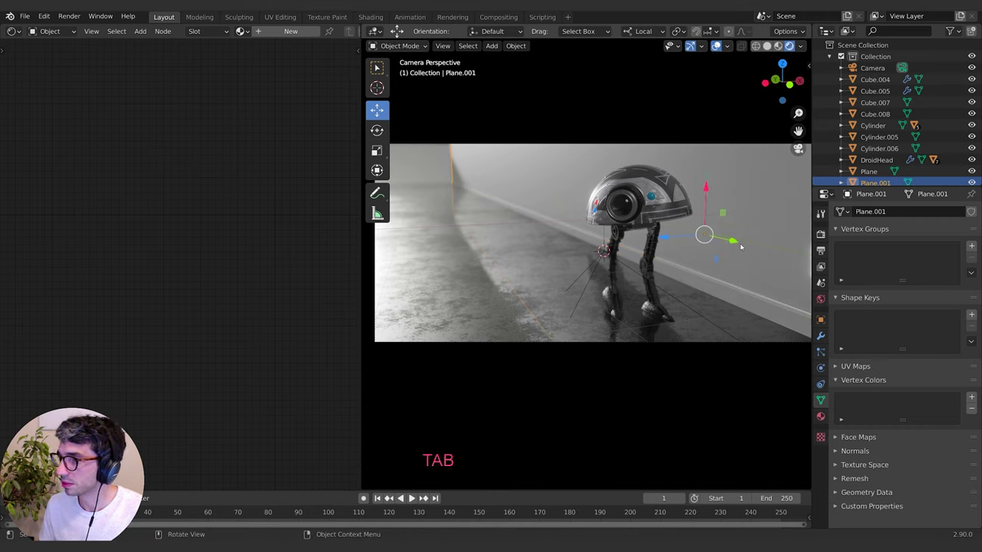
# Give the wall a new Principled BSDF material with Roughness 0.219 and Metallic 0.629
pyautogui.click(777, 326)
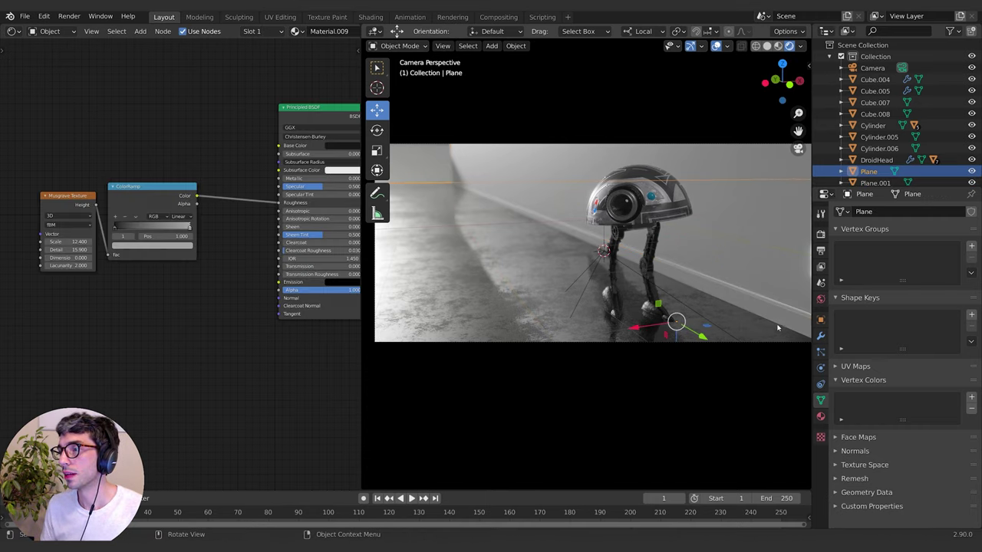
pyautogui.click(777, 316)
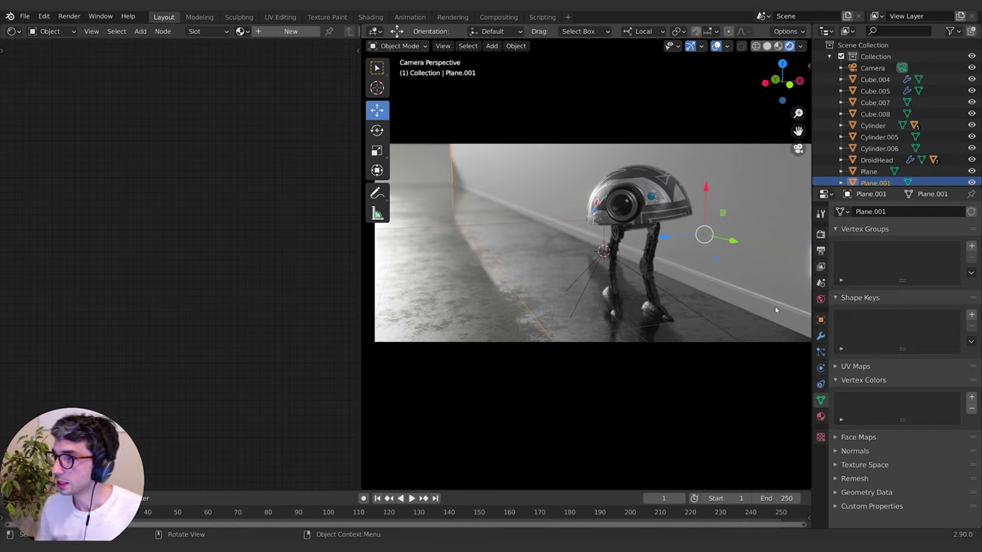
pyautogui.click(821, 416)
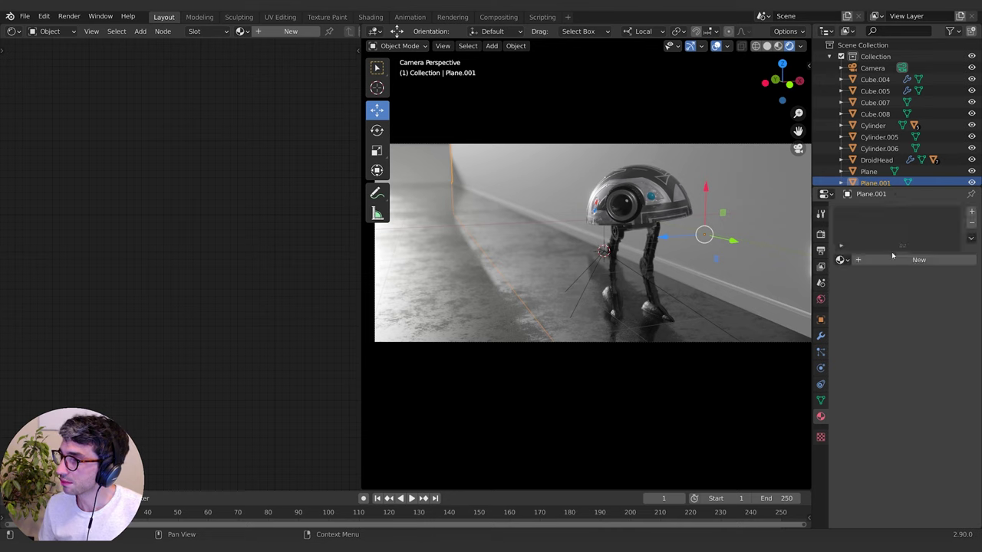
pyautogui.click(893, 259)
pyautogui.moveTo(909, 468)
pyautogui.mouseDown()
pyautogui.moveTo(921, 469)
pyautogui.moveTo(912, 469)
pyautogui.mouseUp()
pyautogui.moveTo(912, 427); pyautogui.dragTo(955, 426)
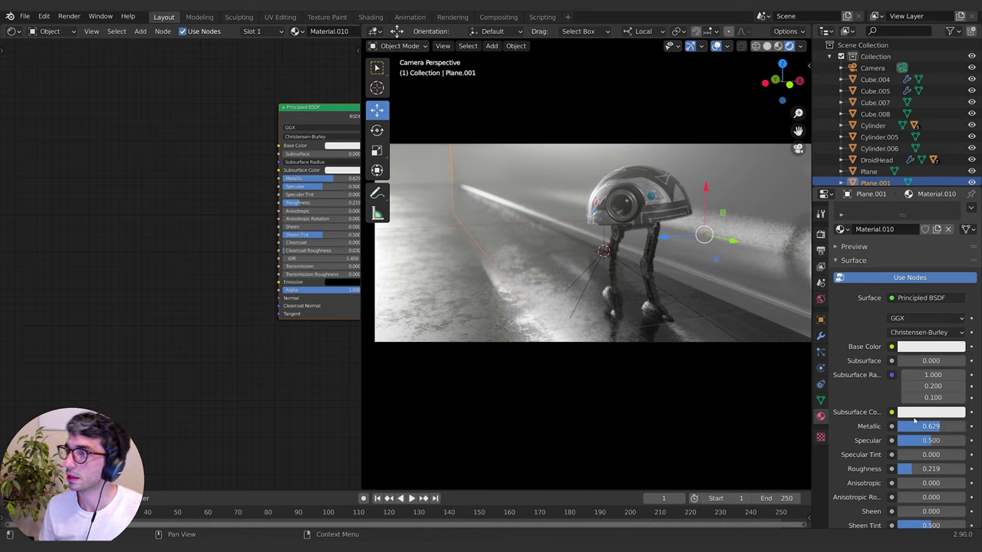
# Select the DroidHead with its whole hierarchy and duplicate the complete droid in place
pyautogui.rightClick(870, 80)
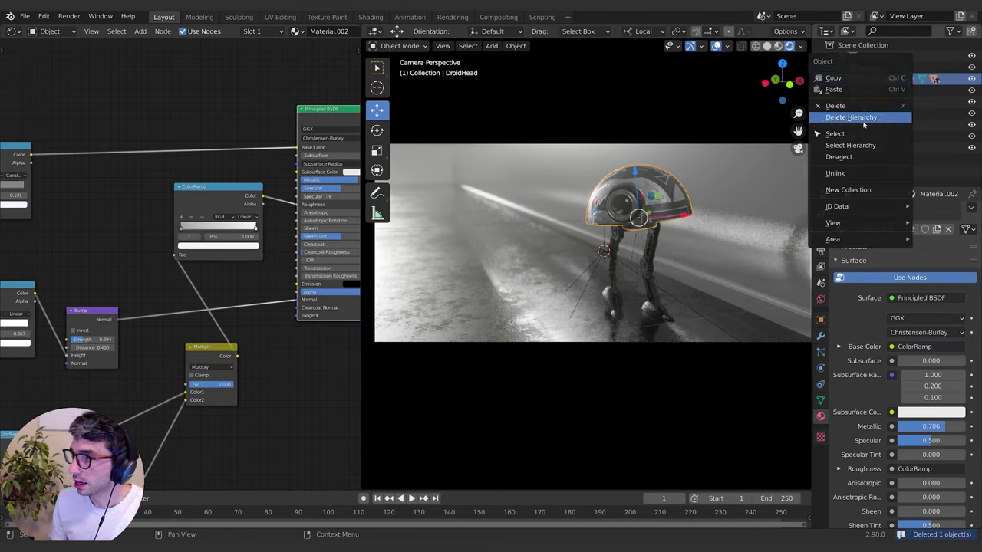
pyautogui.click(859, 147)
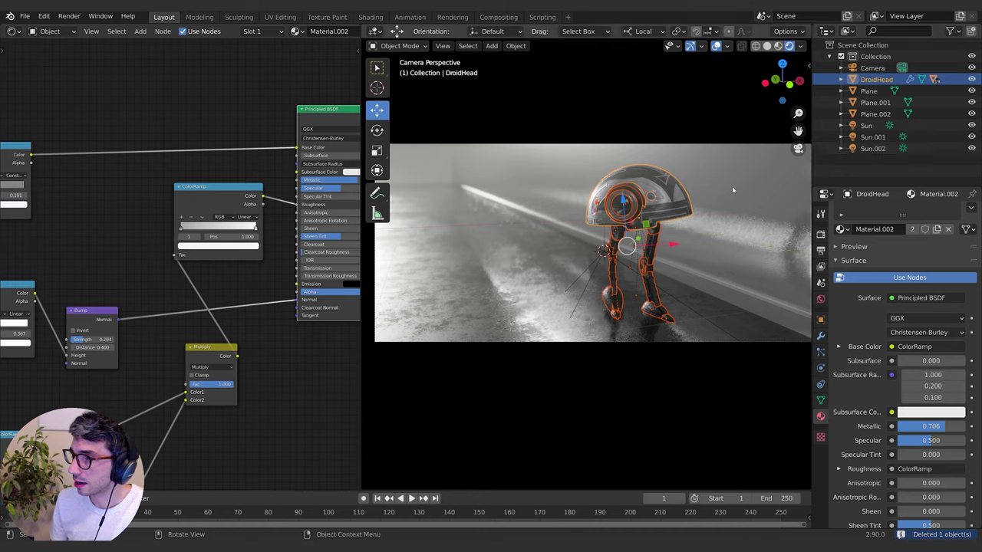
pyautogui.hotkey('shift', 'd')
pyautogui.press('Escape')
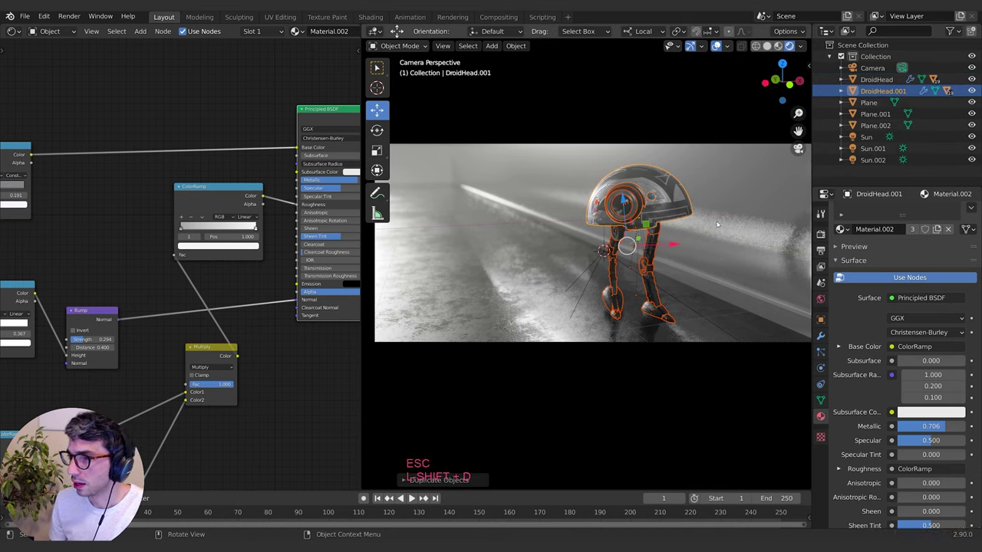
# Switch to Global transform orientation and move the duplicate droid back along Y and sideways along X, away from the original
pyautogui.click(644, 32)
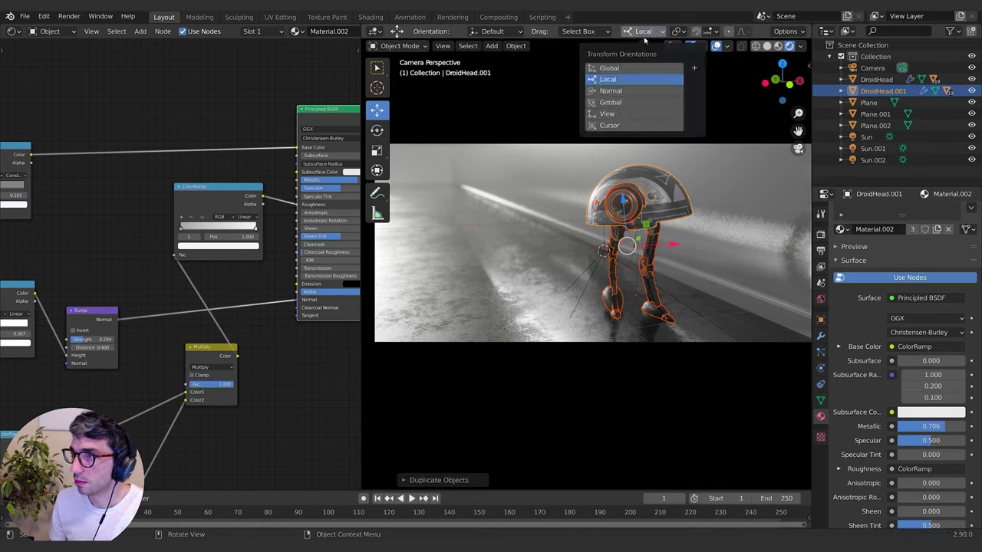
pyautogui.click(610, 67)
pyautogui.press('g')
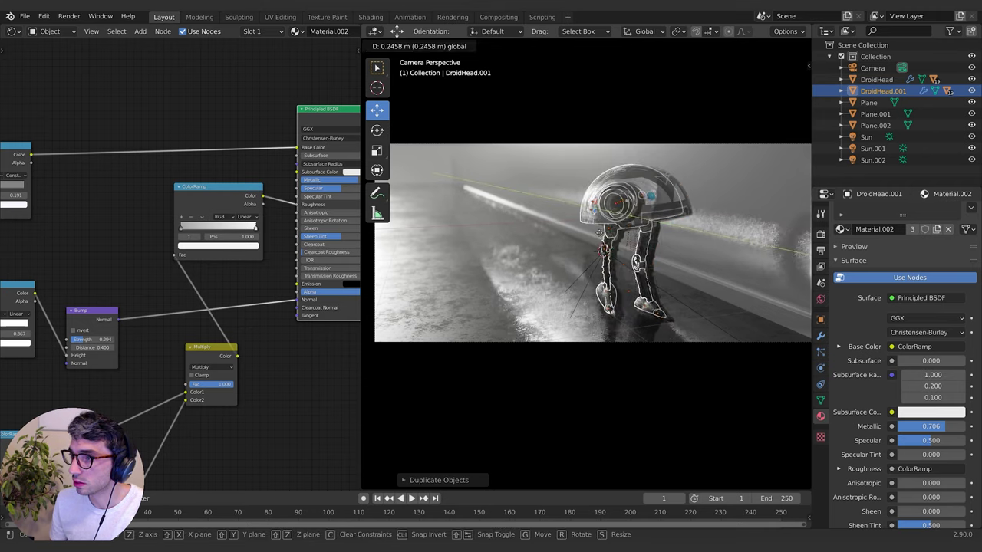
pyautogui.click(535, 211)
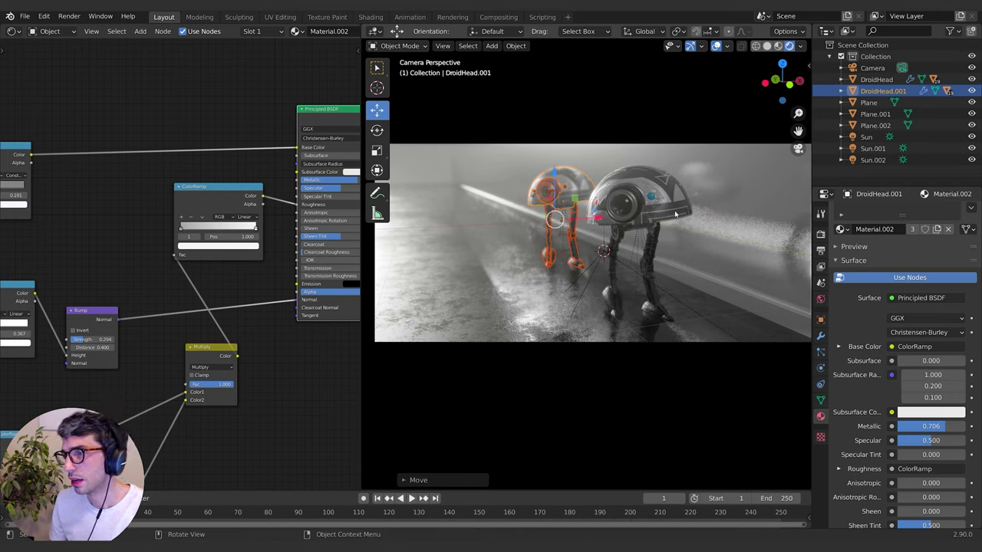
pyautogui.press('g')
pyautogui.press('x')
pyautogui.click(616, 215)
# Rotate the duplicate droid about 43° around the global Z axis so it faces the original
pyautogui.press('r')
pyautogui.press('z')
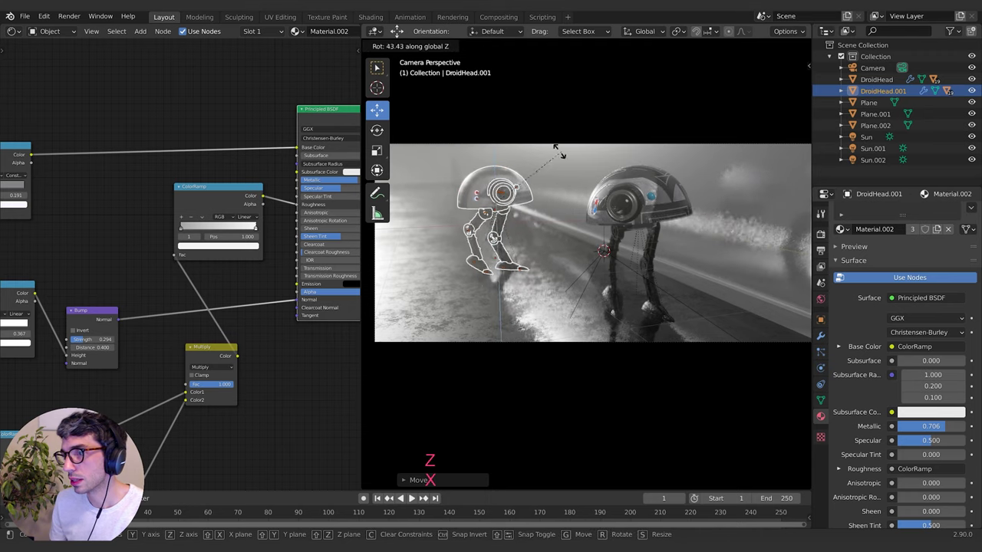
pyautogui.click(558, 154)
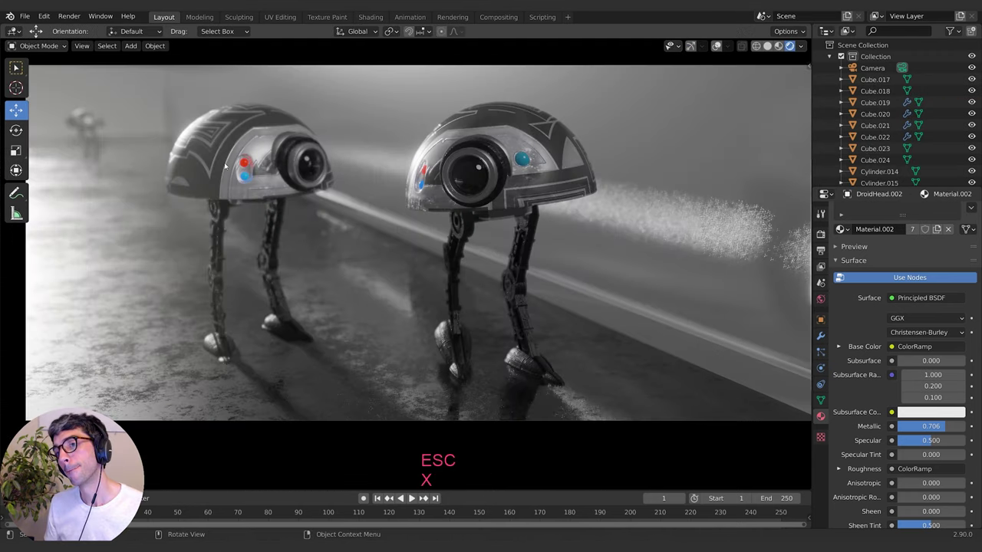
# Lower the second droid's head along global Z onto its legs and tilt it about -9.5° around global X
pyautogui.press('g')
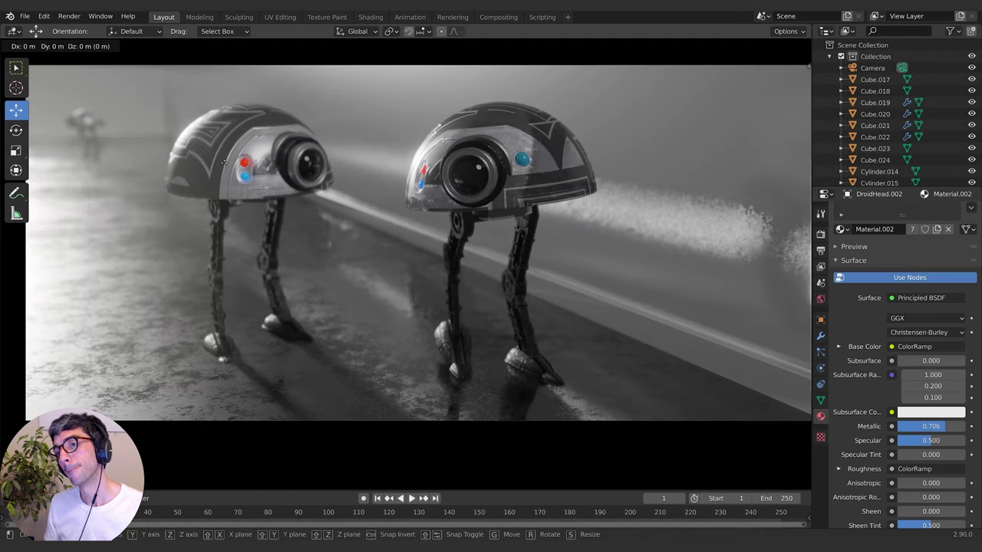
pyautogui.press('z')
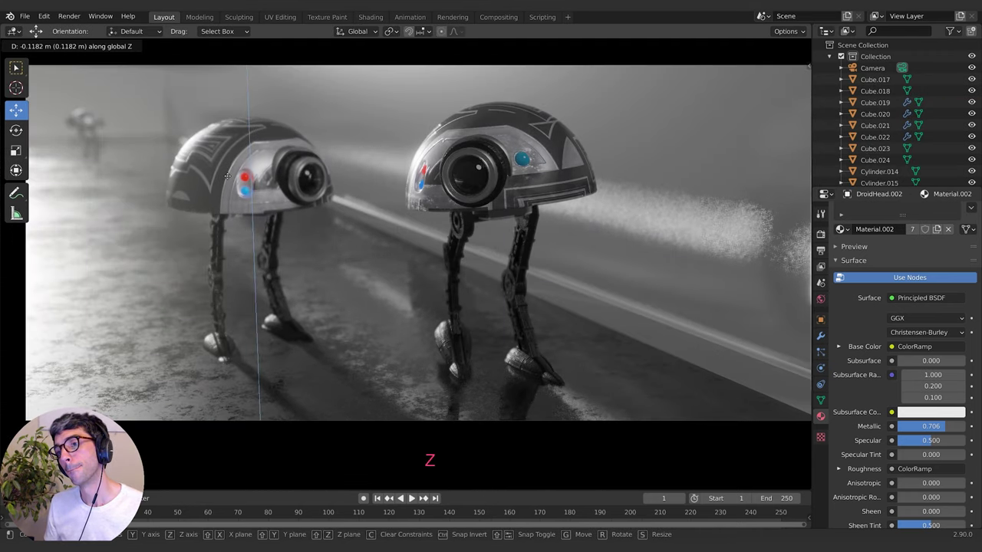
pyautogui.click(231, 192)
pyautogui.press('r')
pyautogui.press('x')
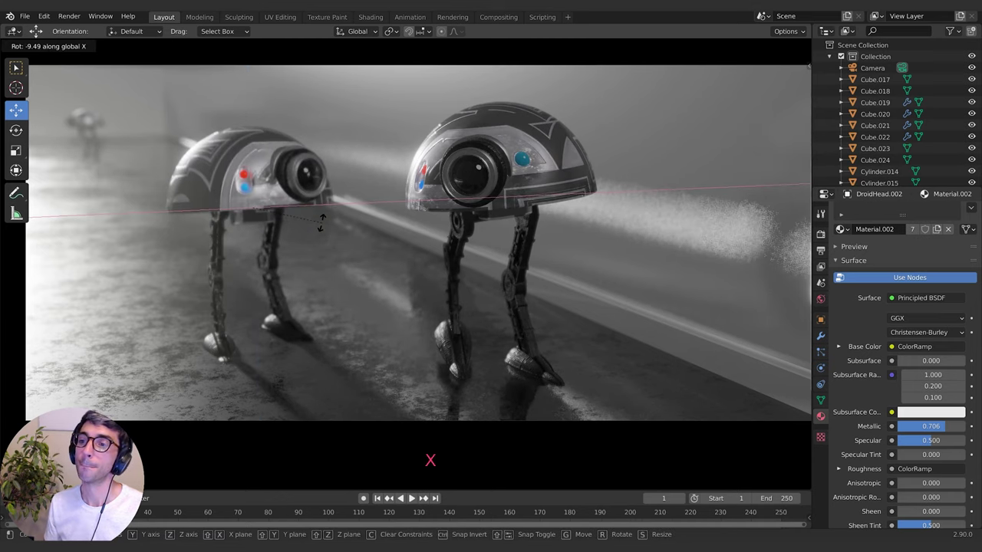
pyautogui.click(321, 220)
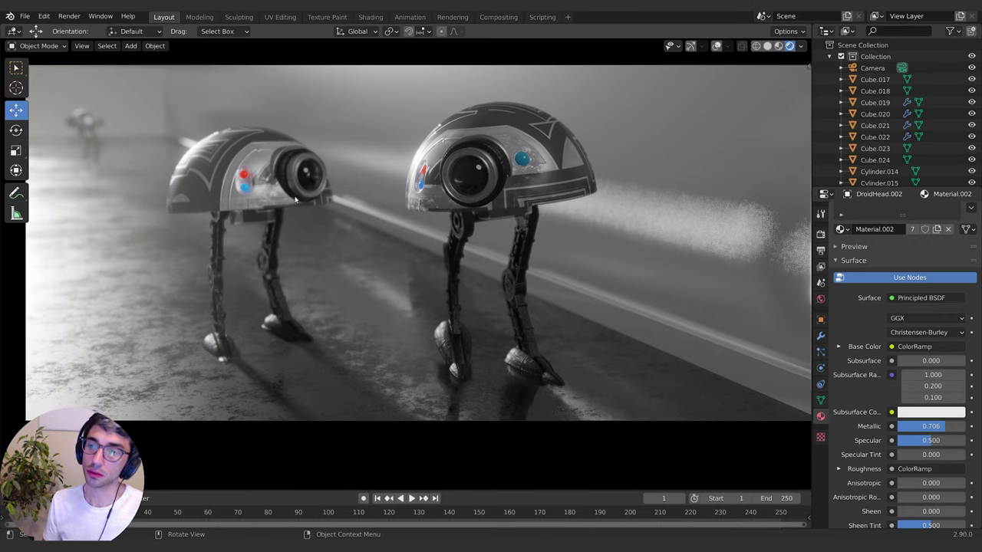
# Shift the camera framing so both droids sit slightly lower and further right in the shot
pyautogui.scroll(-2, 882, 115)
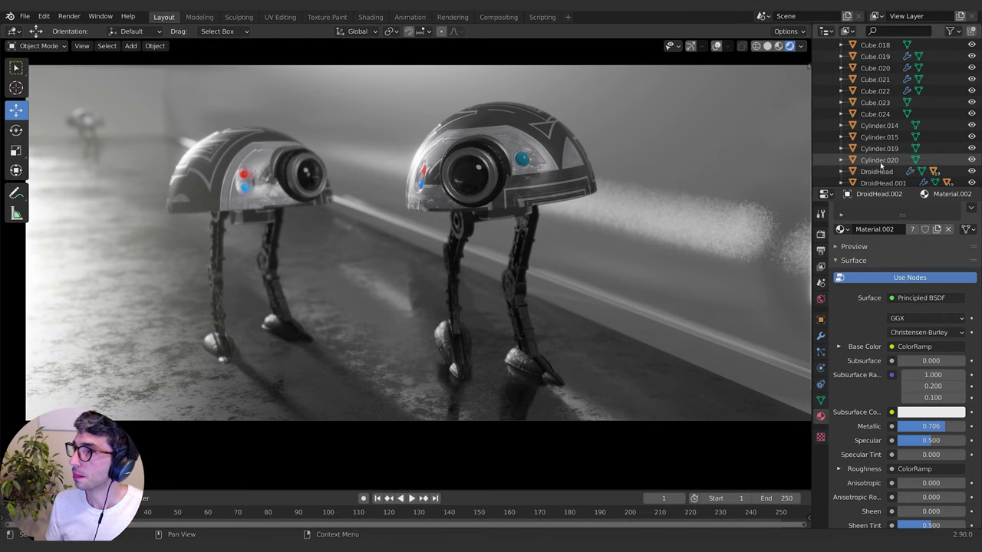
pyautogui.click(228, 178)
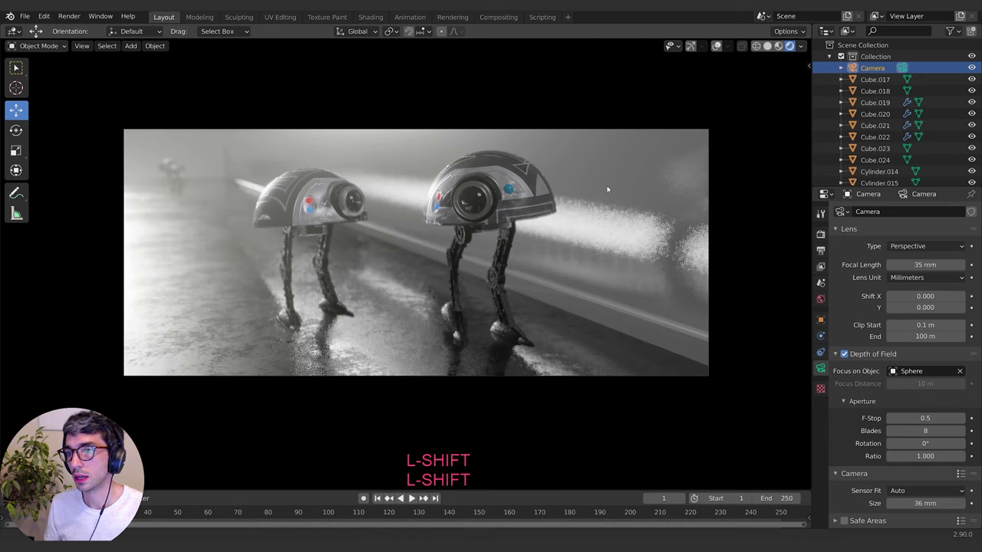
pyautogui.keyDown('shift'); pyautogui.moveTo(607, 189); pyautogui.dragTo(641, 195, button='middle'); pyautogui.keyUp('shift')
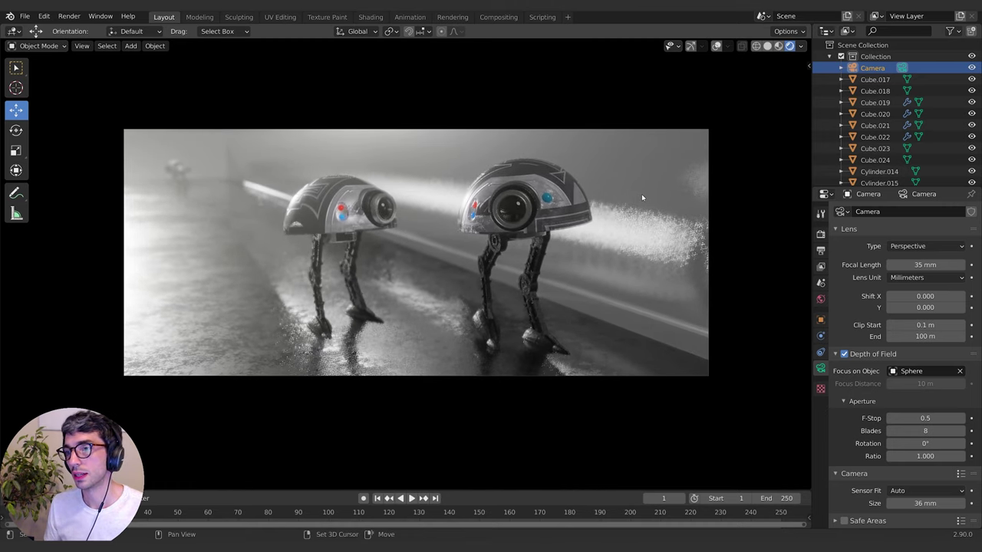